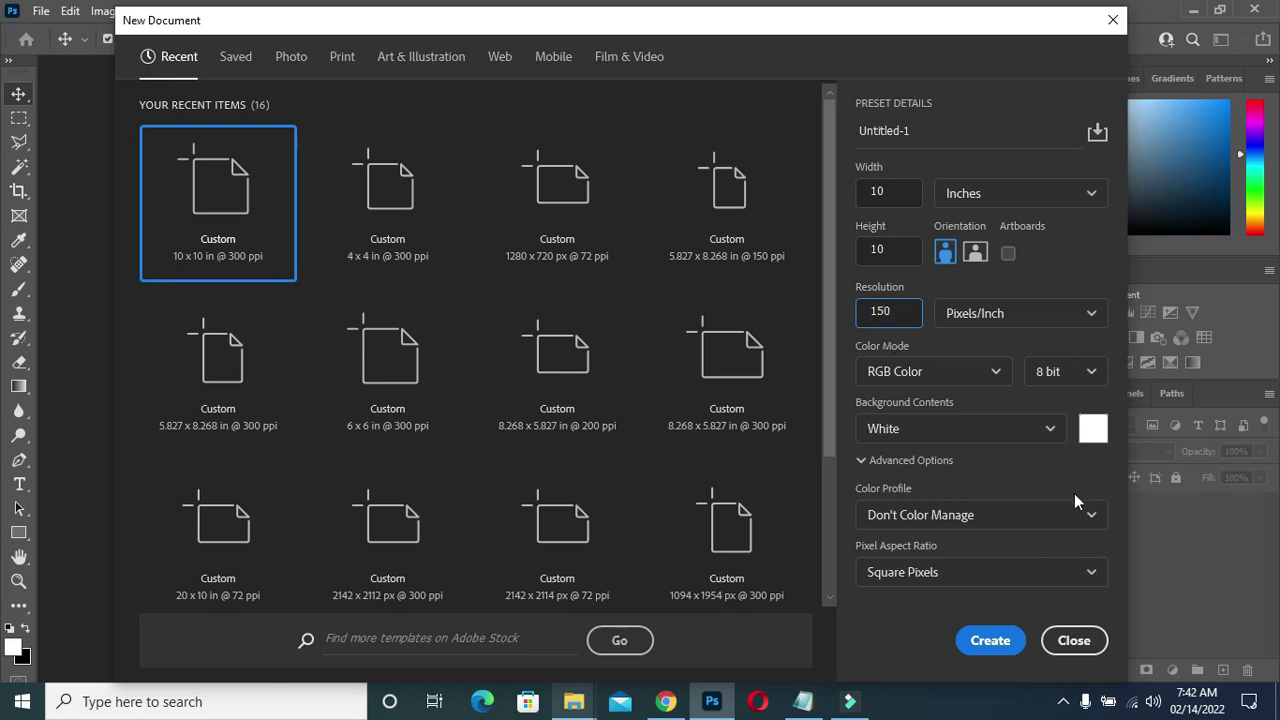
# - Create a 1500×1500 px, 150 ppi document and copy hex 0a1d3b from the notes
pyautogui.click(1022, 637)
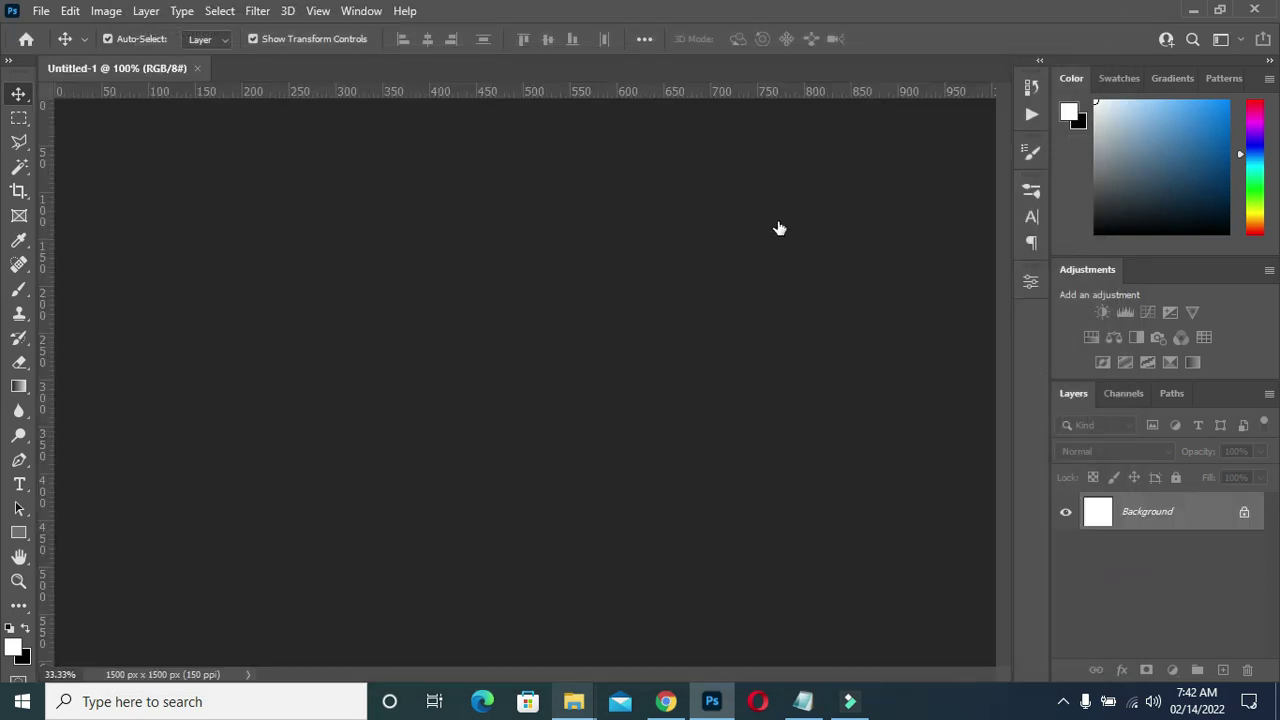
pyautogui.scroll(1, 566, 203)
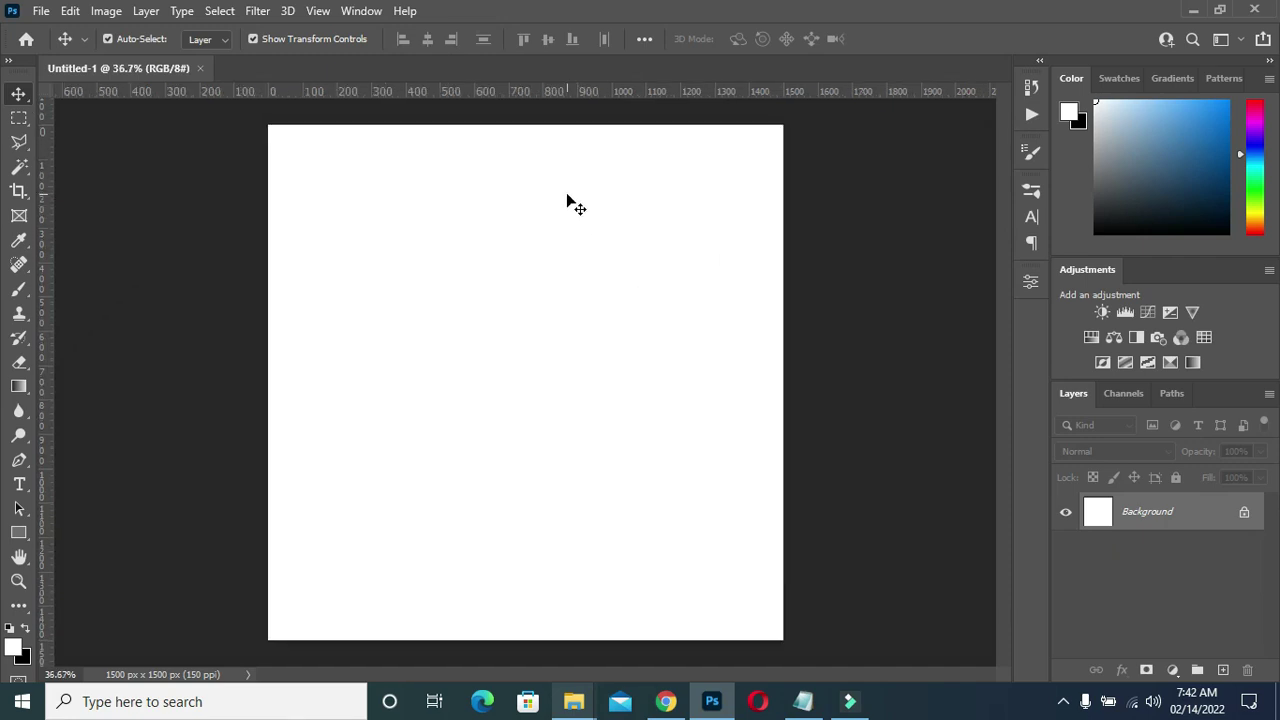
pyautogui.moveTo(574, 701)
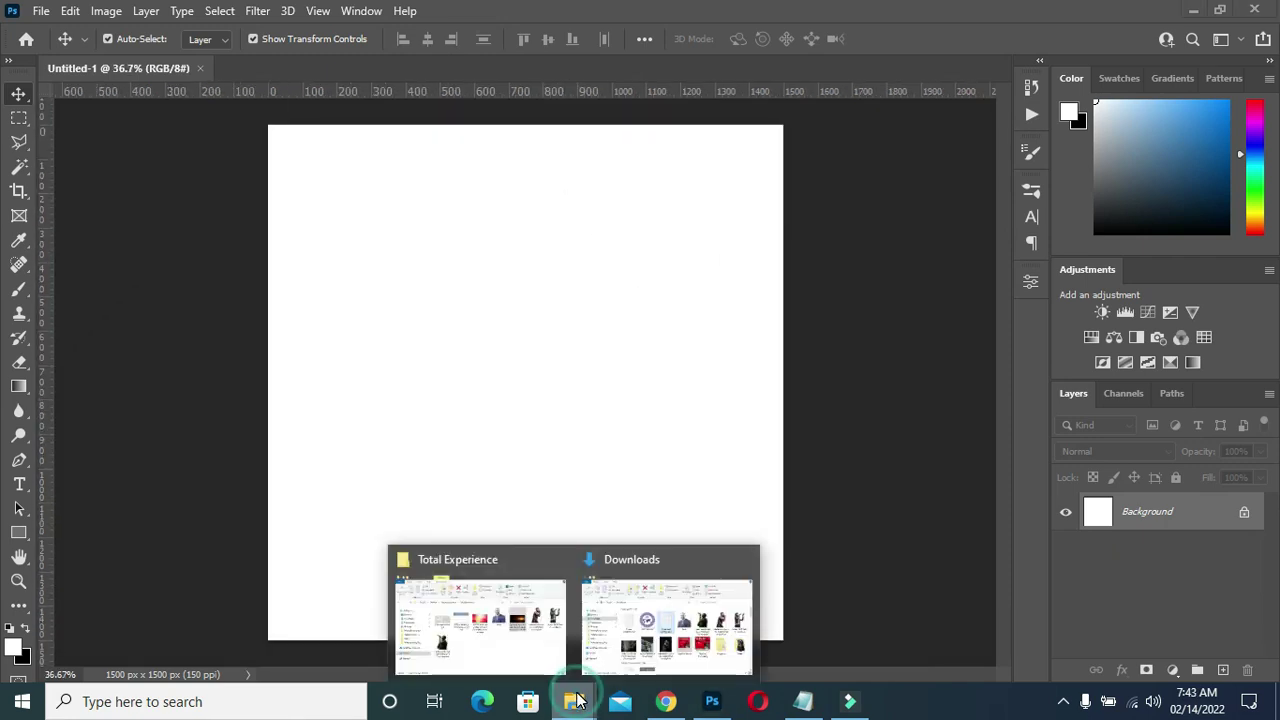
pyautogui.click(746, 552)
pyautogui.click(812, 709)
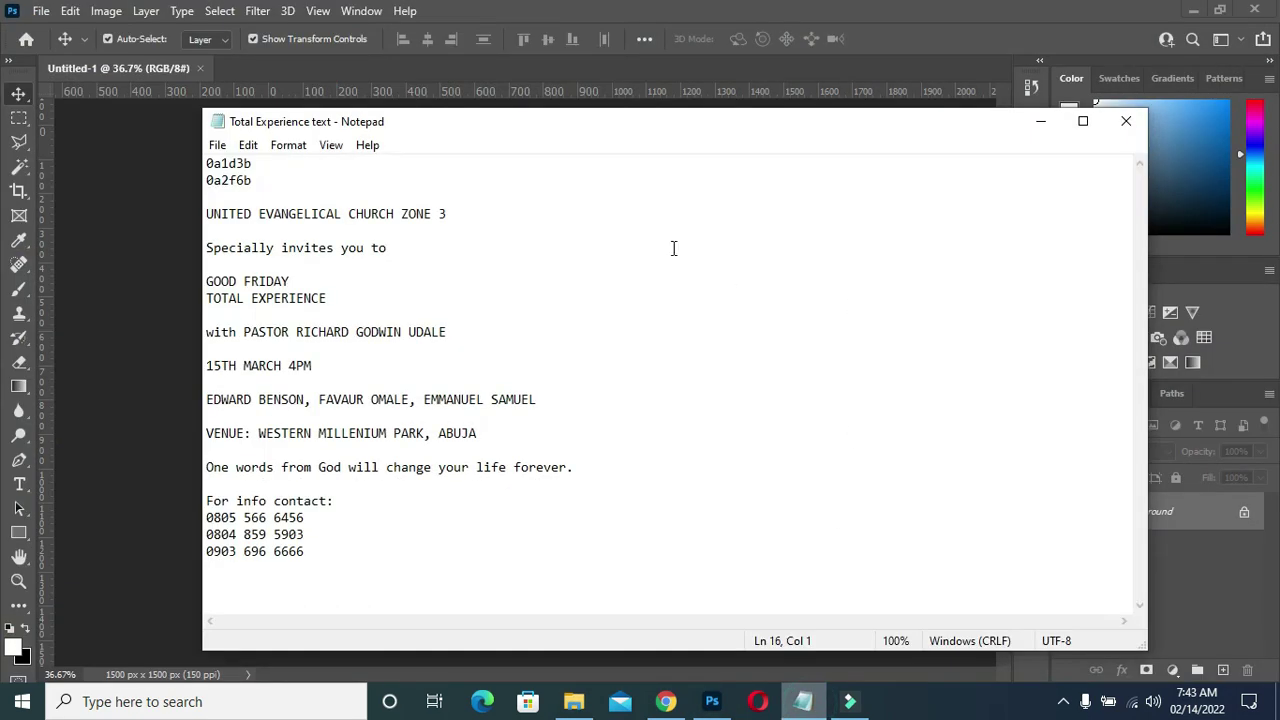
pyautogui.doubleClick(266, 162)
pyautogui.hotkey('ctrl', 'c')
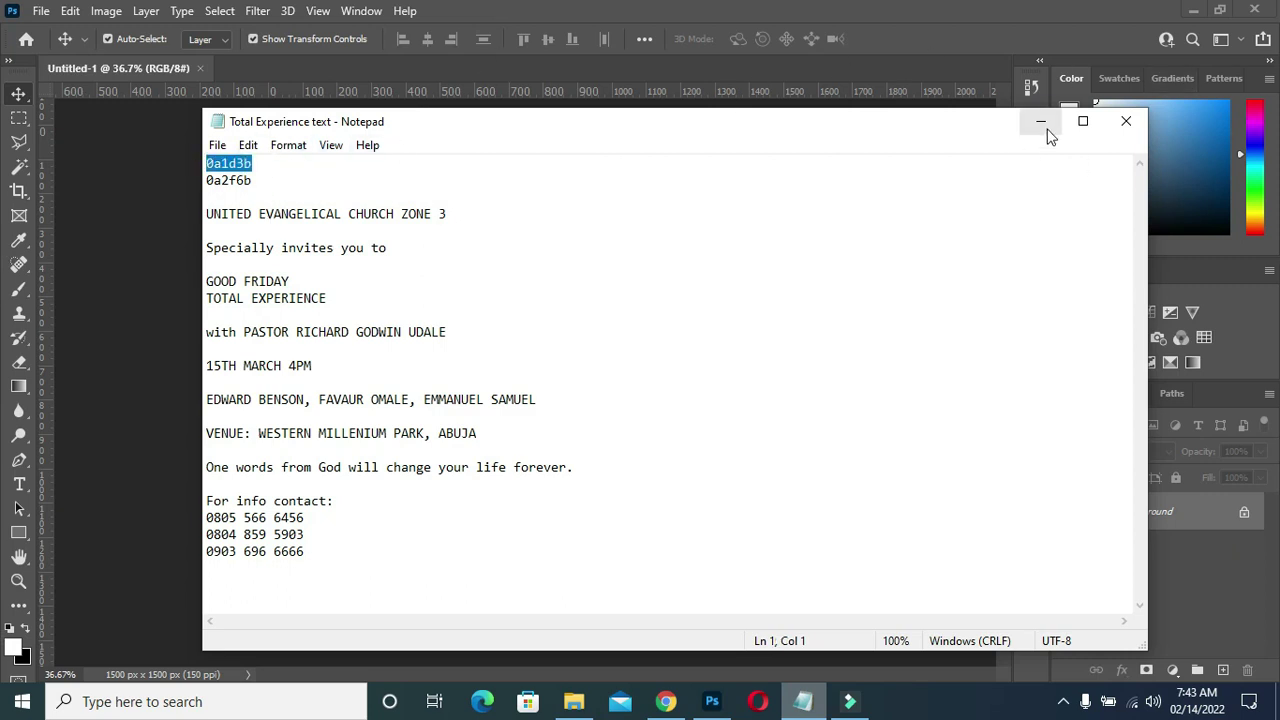
pyautogui.click(1043, 124)
# - Add a Solid Color fill layer in navy 0a1d3b covering the canvas
pyautogui.click(1172, 670)
pyautogui.click(1067, 342)
pyautogui.hotkey('ctrl', 'v')
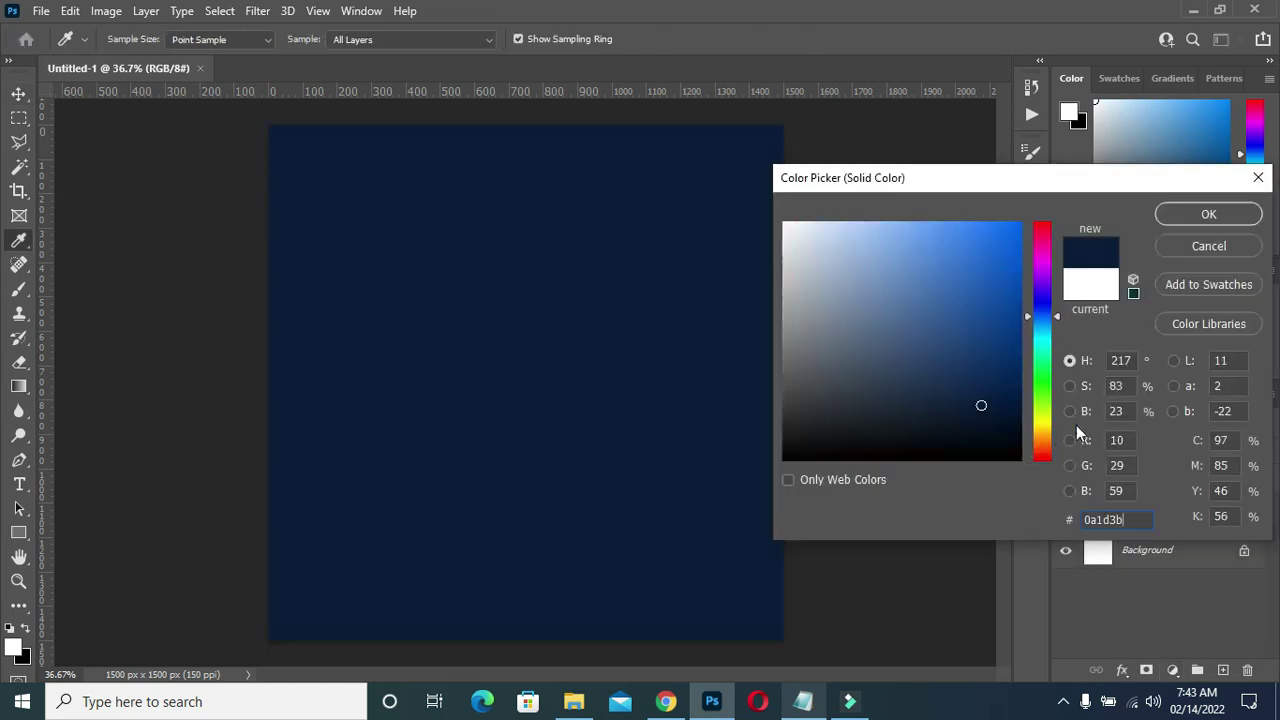
pyautogui.click(1207, 216)
pyautogui.scroll(2, 526, 146)
pyautogui.scroll(-1, 537, 148)
# - Place the Bastille stage-lights photo and scale it across the top of the canvas
pyautogui.click(573, 701)
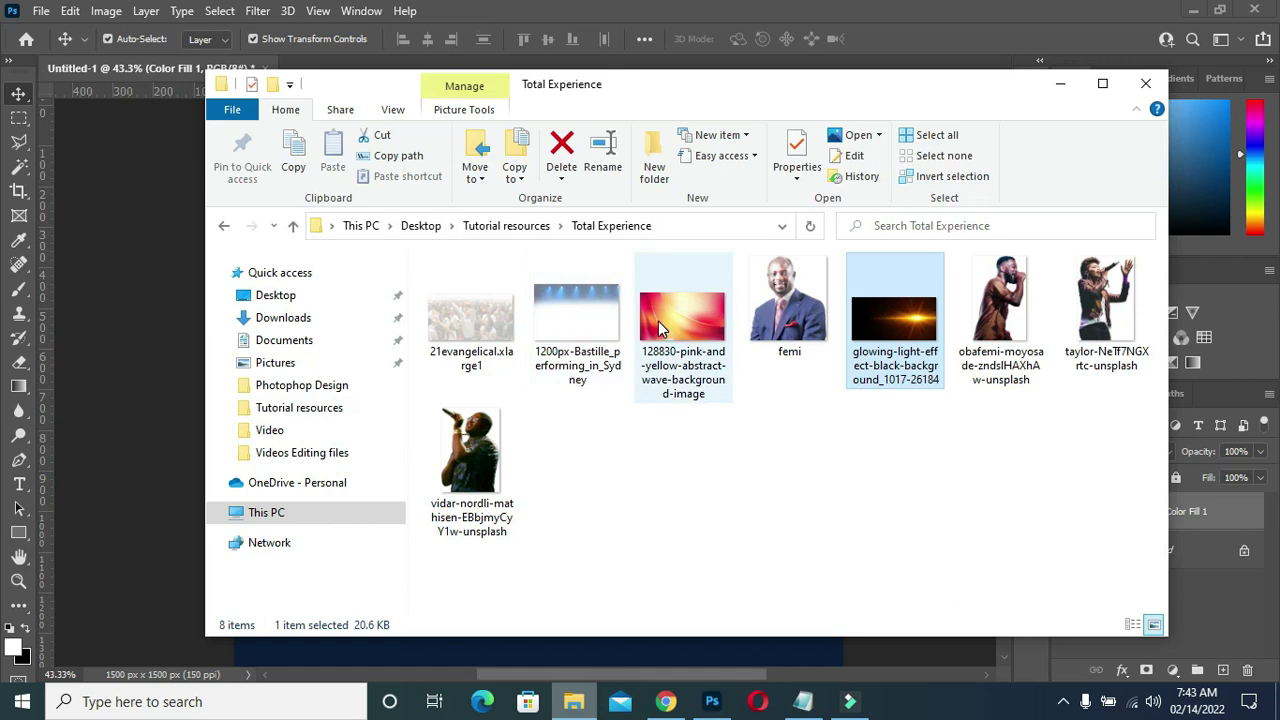
pyautogui.click(565, 317)
pyautogui.moveTo(573, 327); pyautogui.dragTo(172, 431)
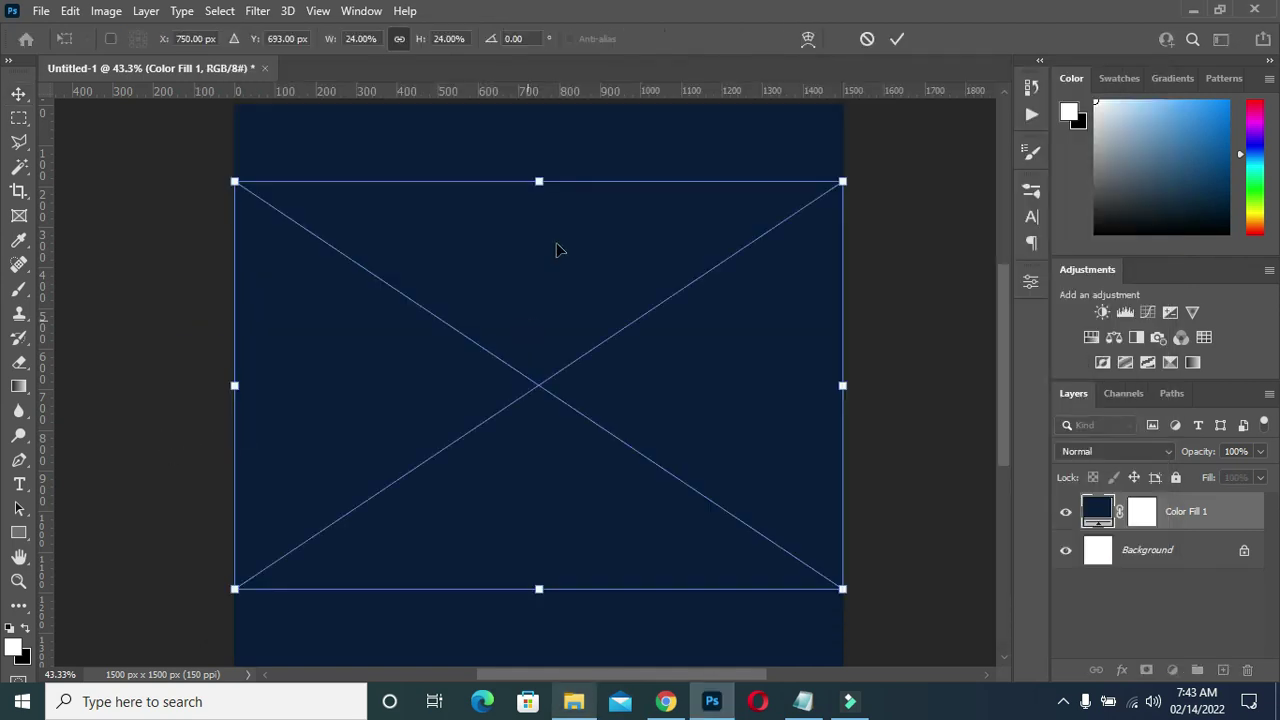
pyautogui.moveTo(557, 237); pyautogui.dragTo(558, 157)
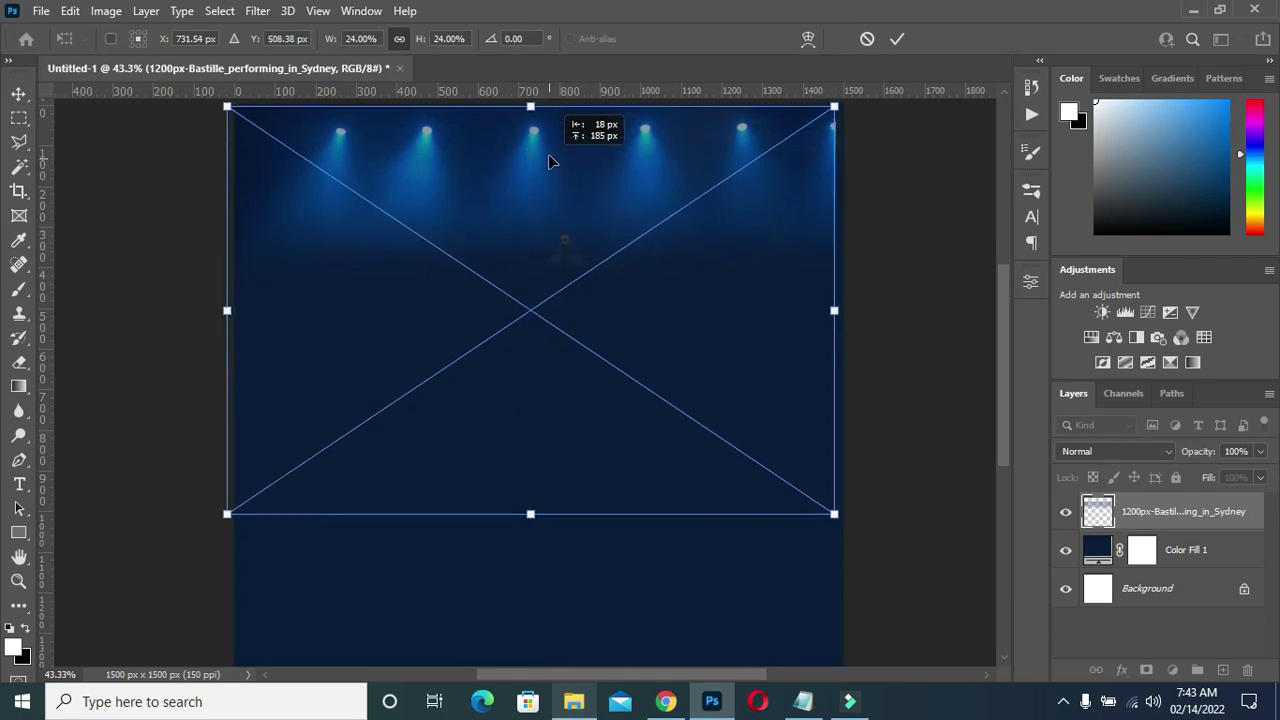
pyautogui.moveTo(539, 497); pyautogui.dragTo(538, 469)
pyautogui.moveTo(520, 378)
pyautogui.mouseDown()
pyautogui.moveTo(523, 403)
pyautogui.moveTo(521, 380)
pyautogui.mouseUp()
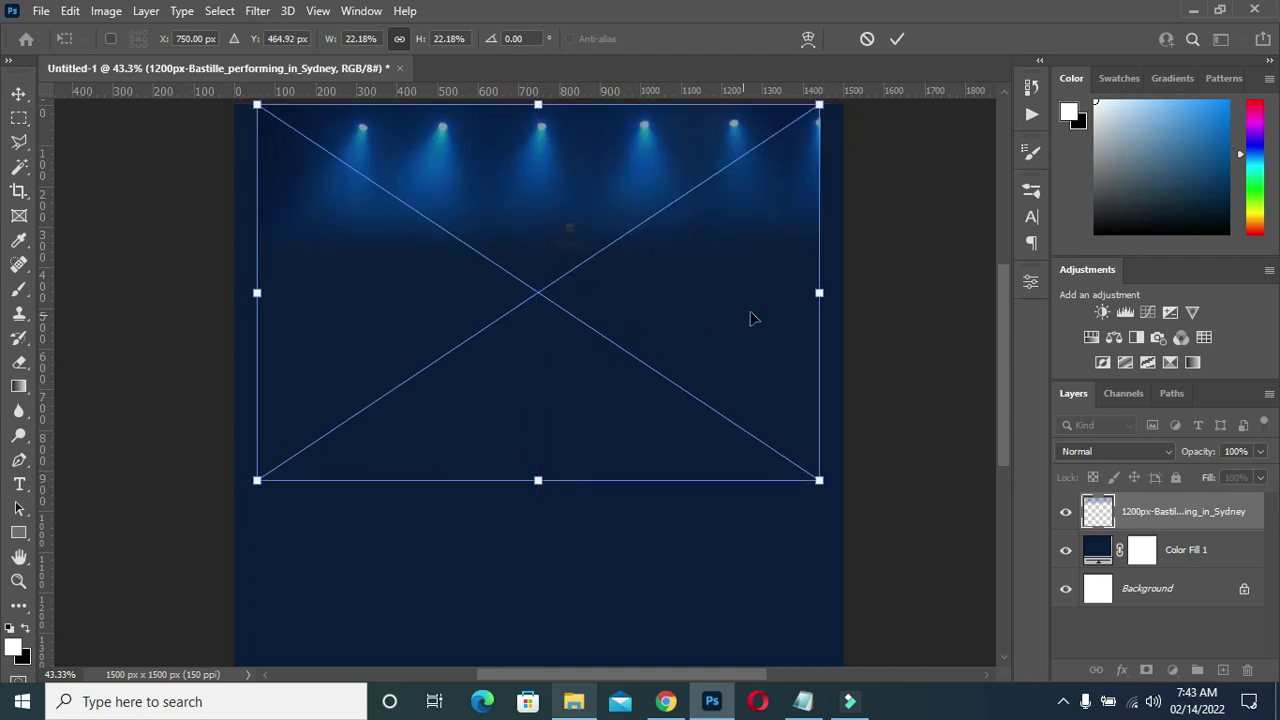
pyautogui.moveTo(534, 490)
pyautogui.mouseDown()
pyautogui.moveTo(549, 549)
pyautogui.moveTo(553, 533)
pyautogui.mouseUp()
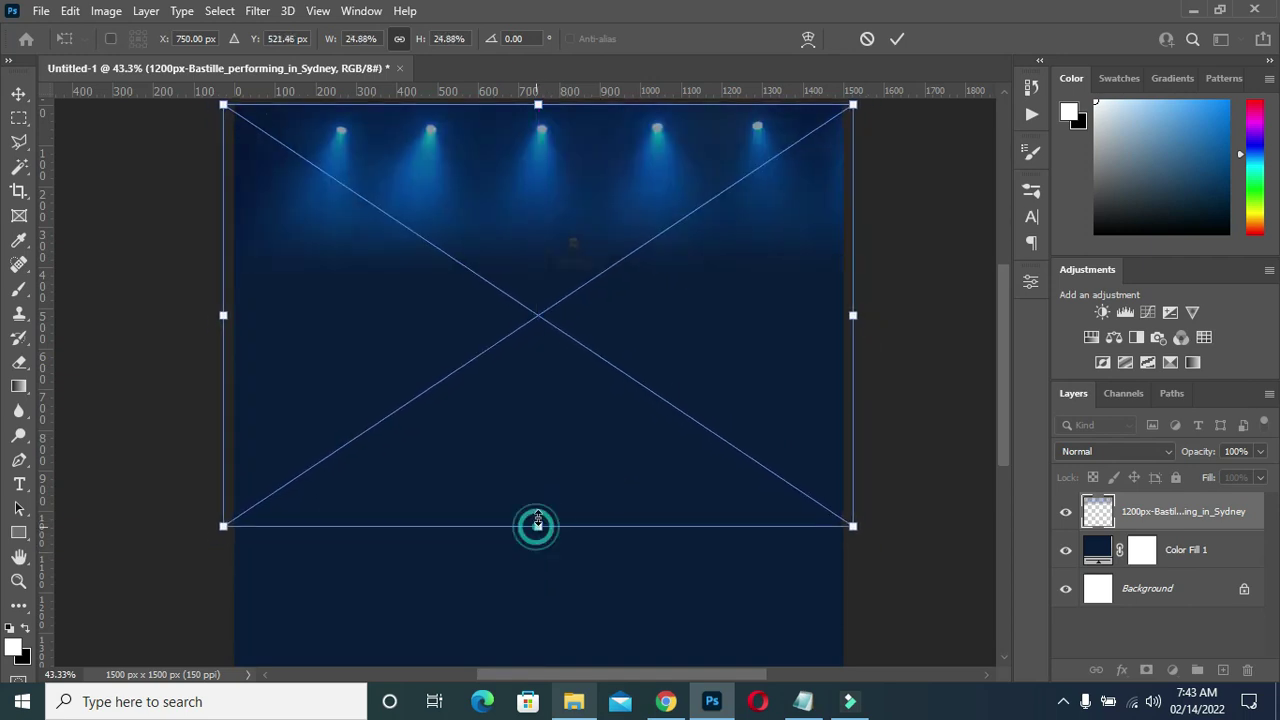
pyautogui.moveTo(538, 526); pyautogui.dragTo(538, 515)
pyautogui.press('Return')
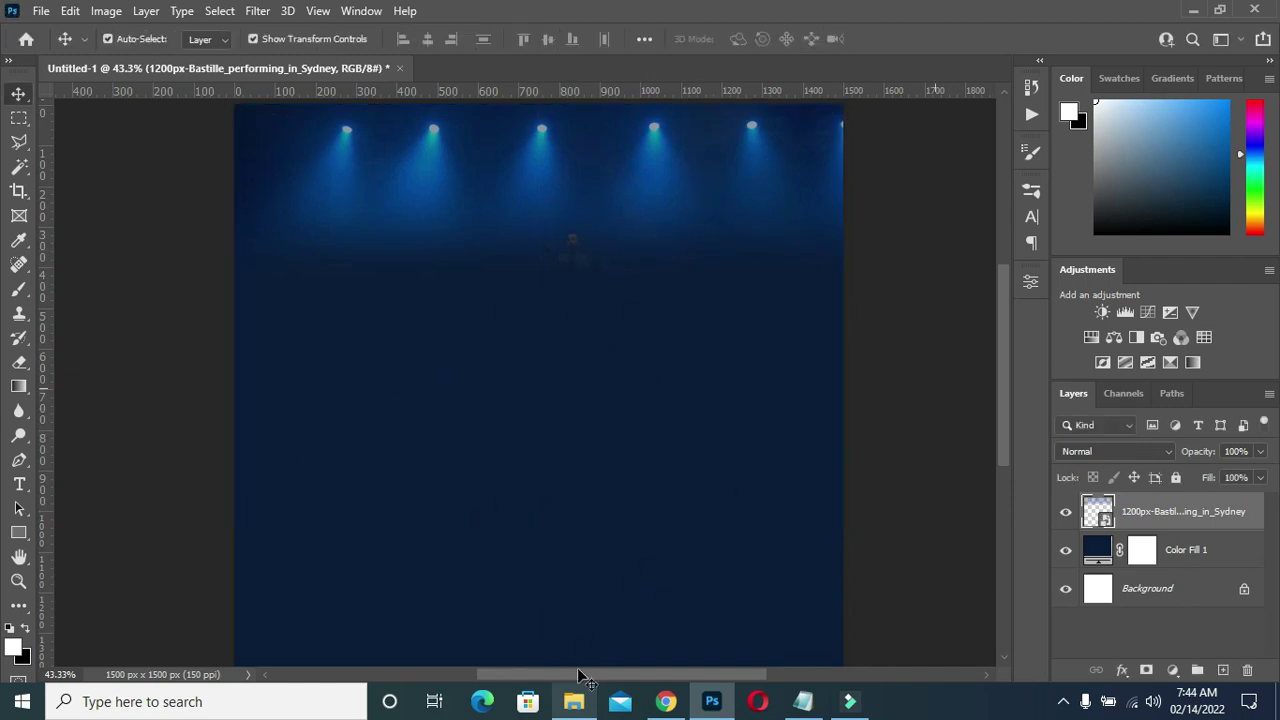
pyautogui.click(573, 700)
pyautogui.doubleClick(472, 318)
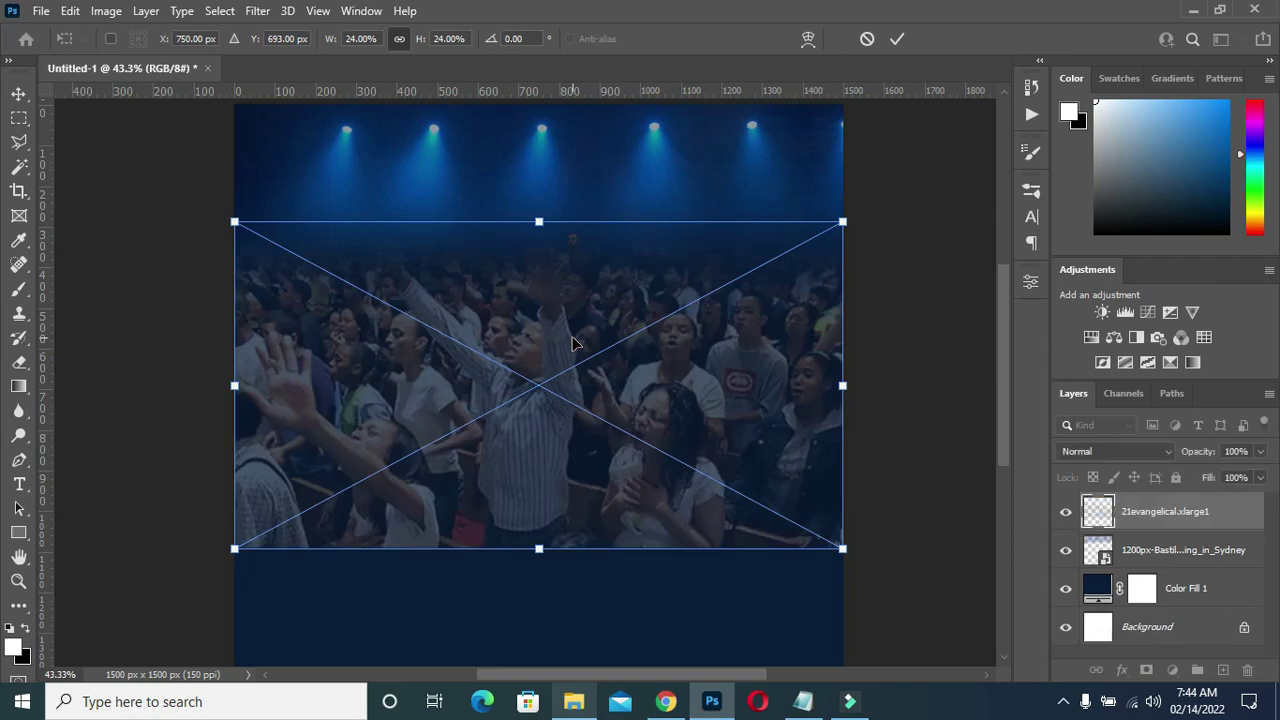
# - Position the 21evangelical crowd photo under the lights and set its blend mode to Luminosity
pyautogui.moveTo(557, 282); pyautogui.dragTo(538, 287)
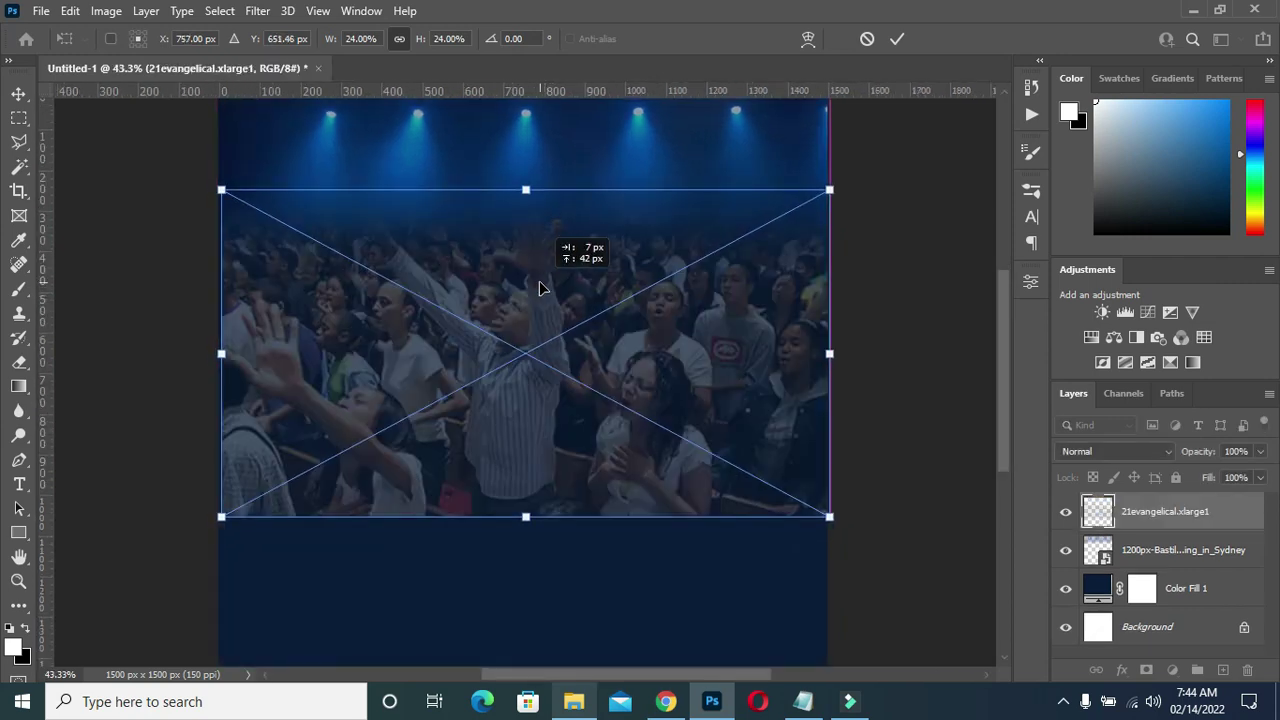
pyautogui.moveTo(538, 287); pyautogui.dragTo(544, 285)
pyautogui.write('7')
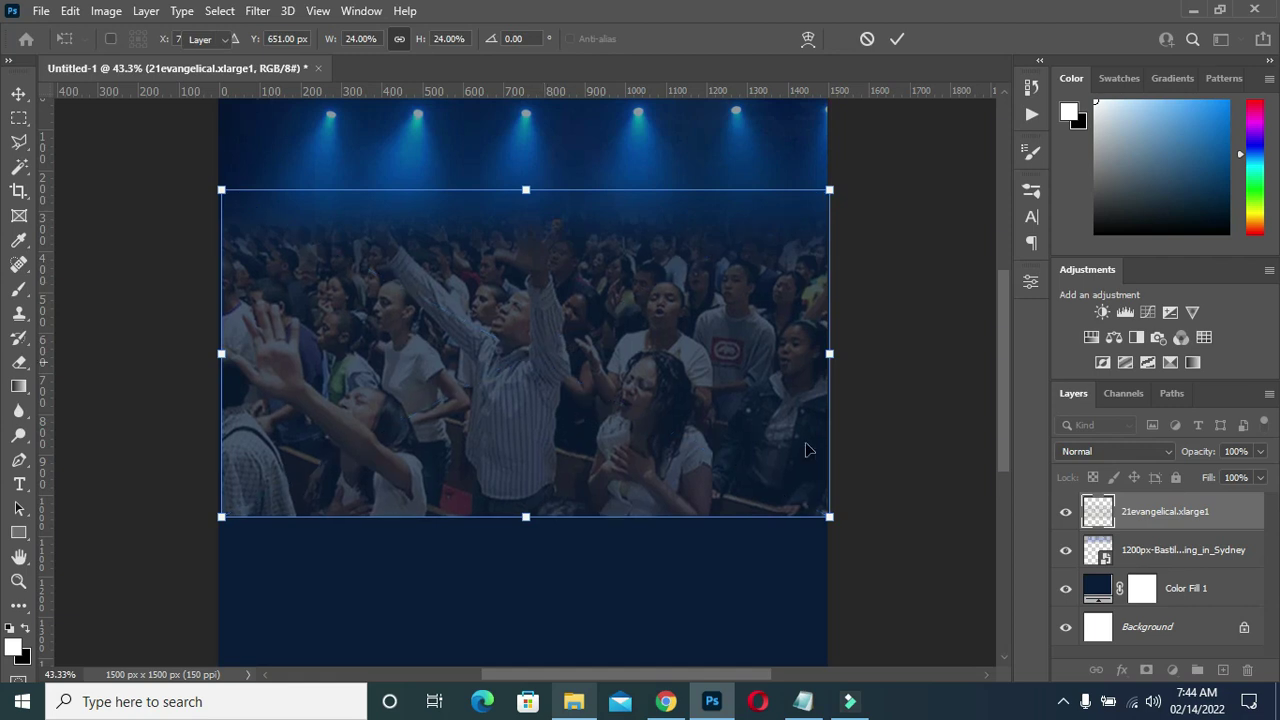
pyautogui.press('Return')
pyautogui.scroll(-3, 560, 450)
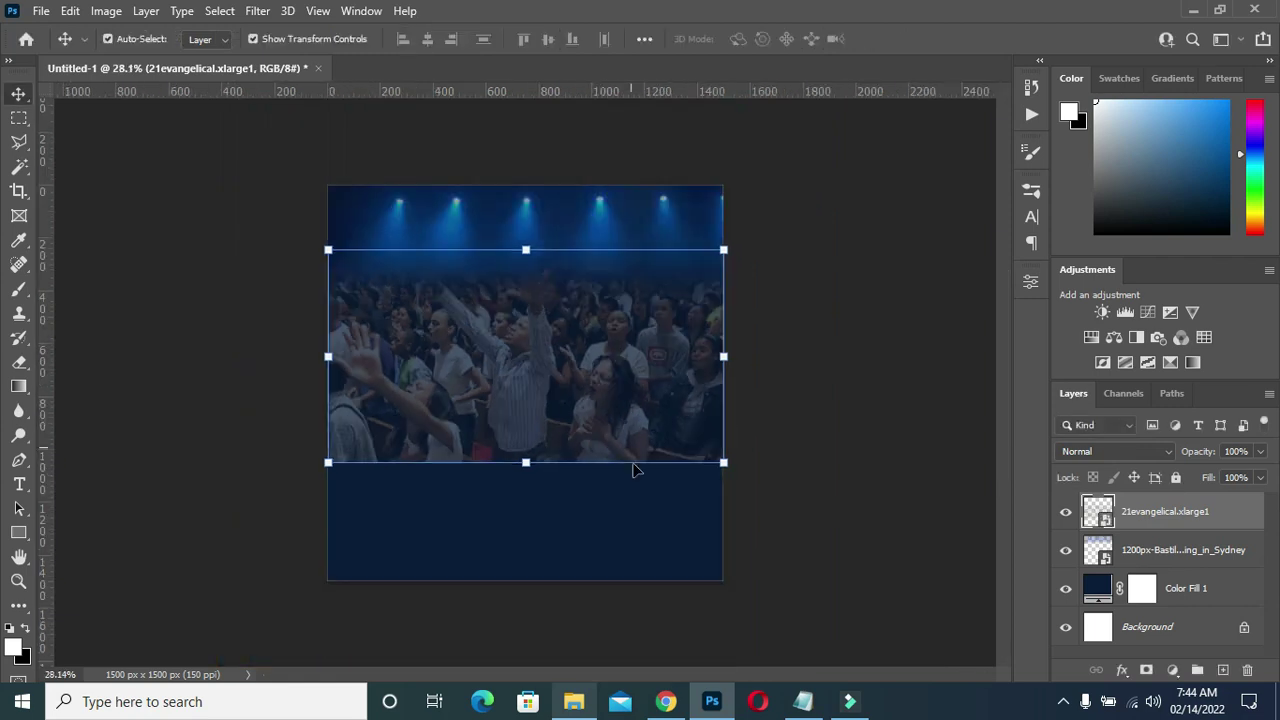
pyautogui.click(1105, 451)
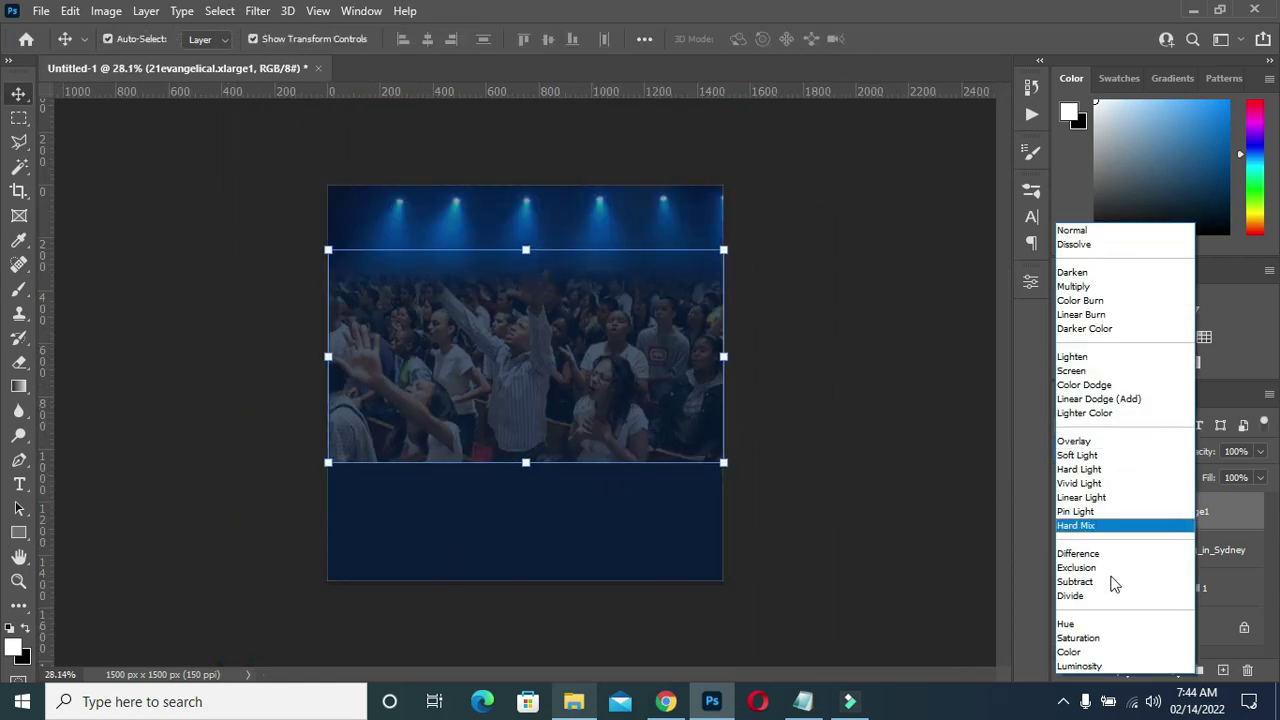
pyautogui.click(1109, 666)
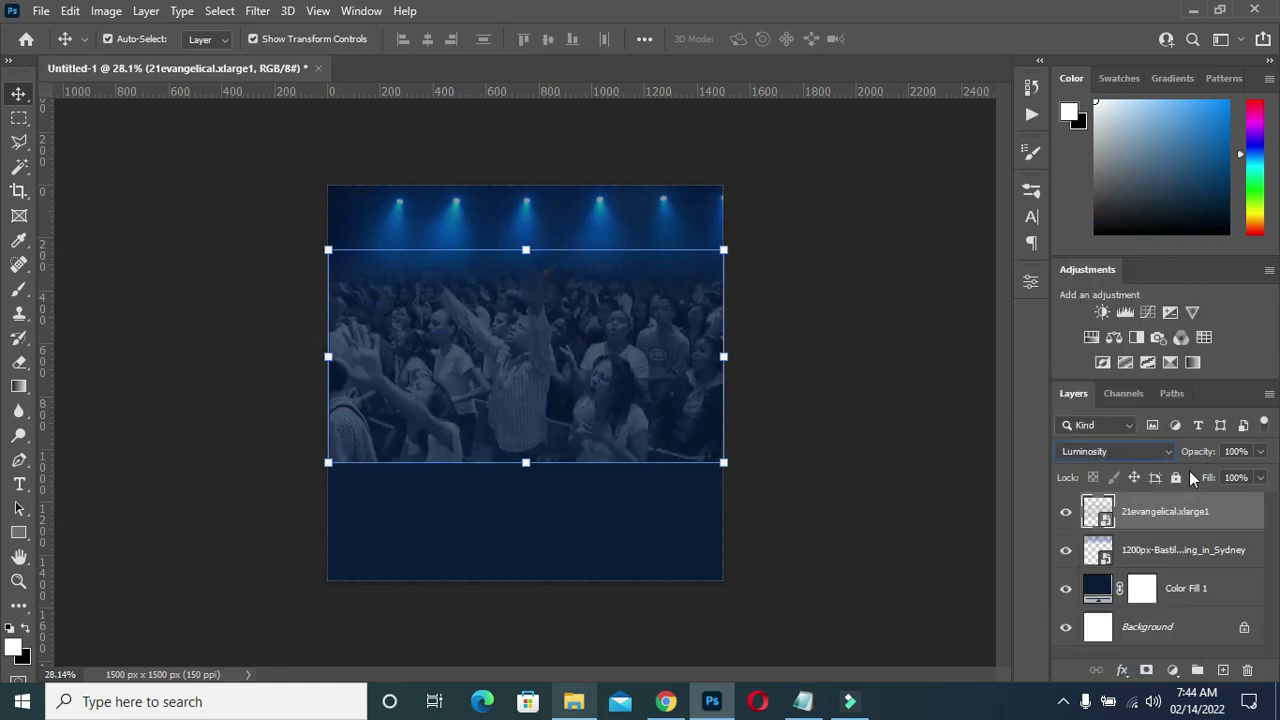
# - Keep the crowd layer at 100% opacity and nudge it up toward the stage lights
pyautogui.click(871, 471)
pyautogui.scroll(3, 630, 352)
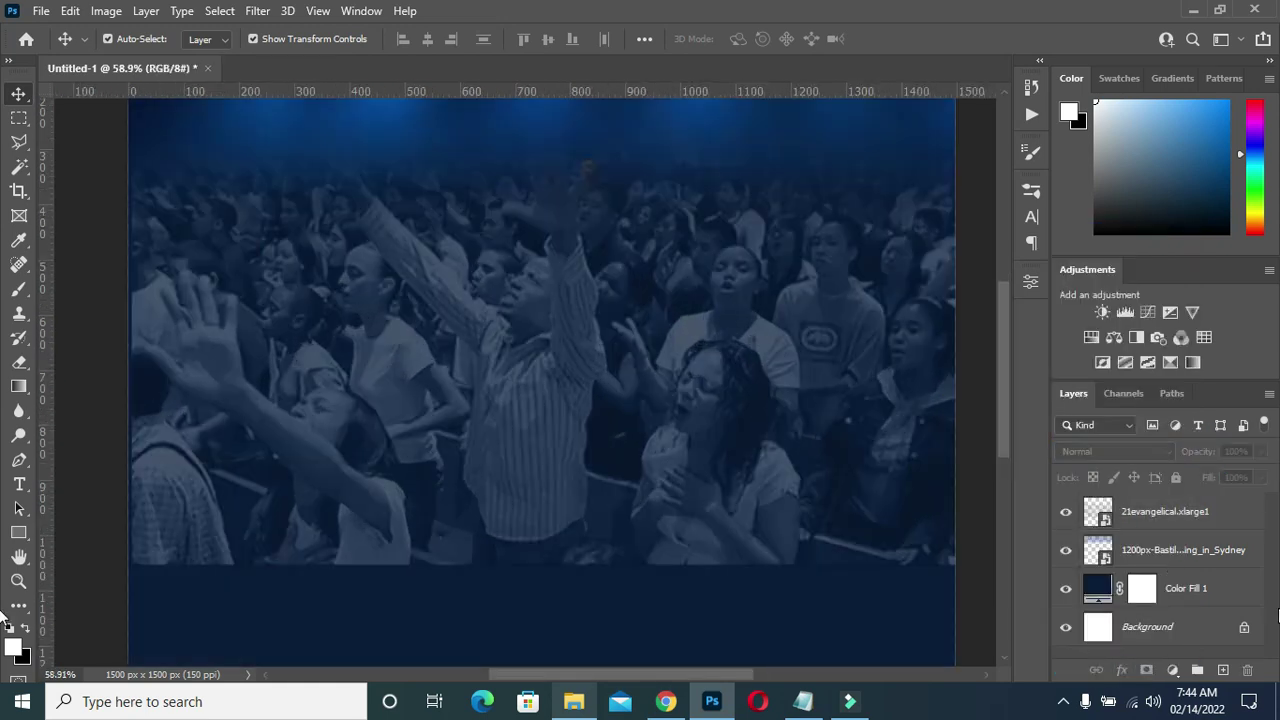
pyautogui.click(1175, 514)
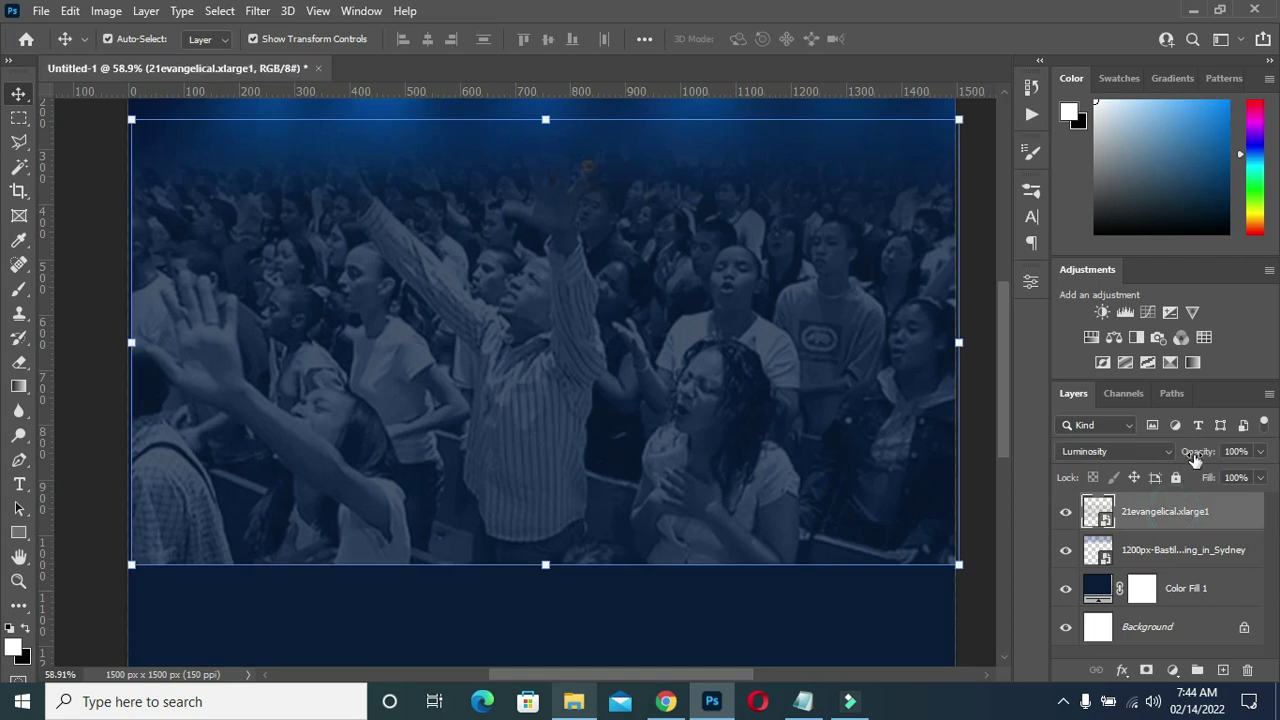
pyautogui.press('4')
pyautogui.press('6')
pyautogui.press('3')
pyautogui.press('3')
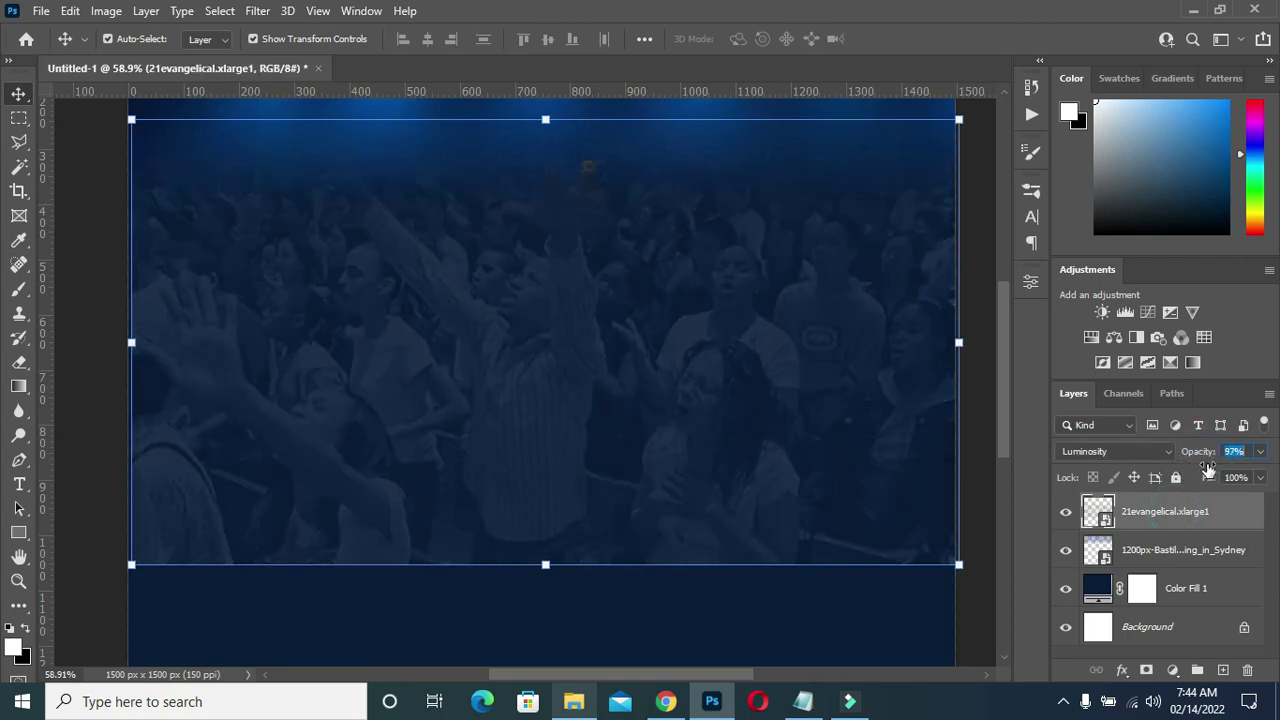
pyautogui.moveTo(1208, 470); pyautogui.dragTo(1216, 470)
pyautogui.scroll(-2, 668, 445)
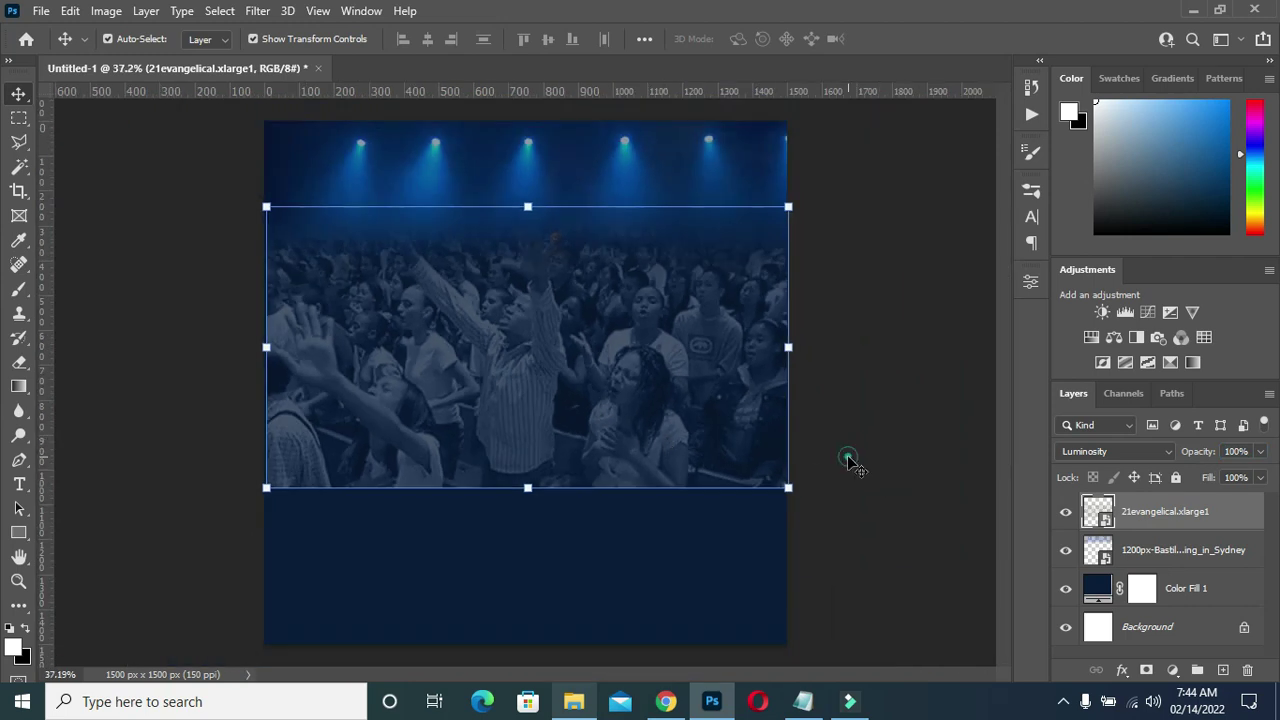
pyautogui.moveTo(612, 386); pyautogui.dragTo(614, 367)
pyautogui.click(820, 400)
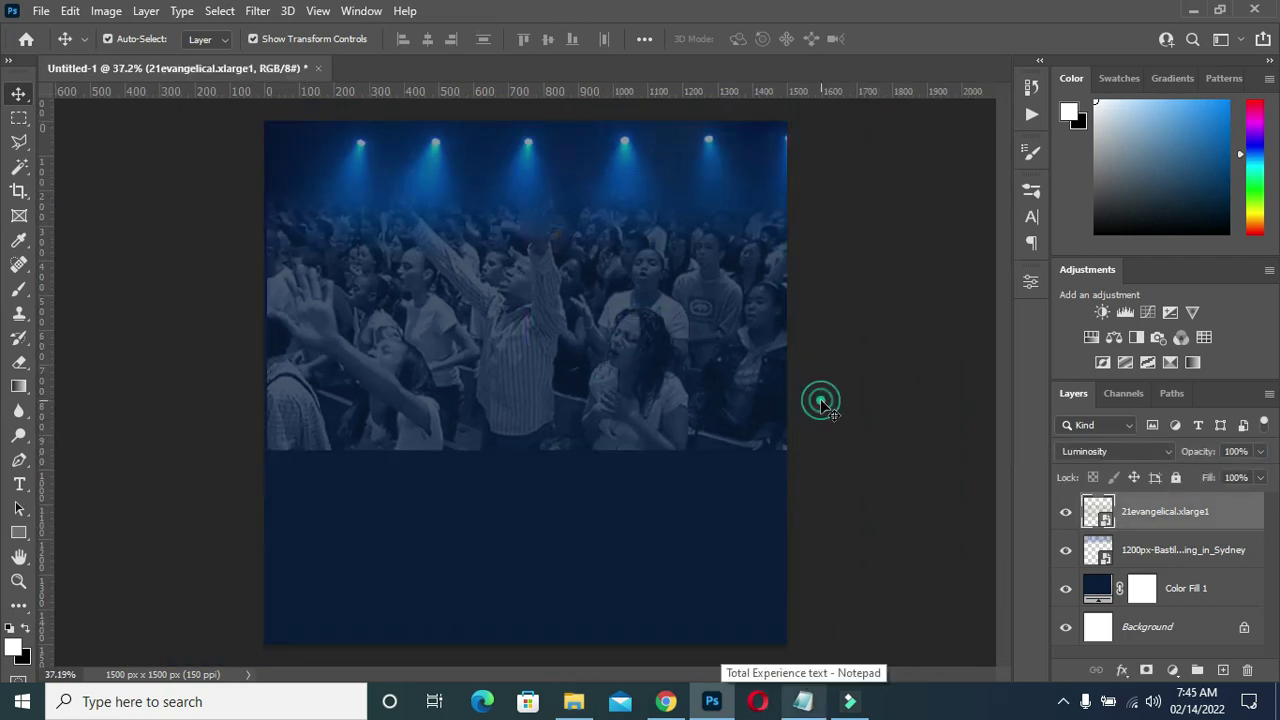
# - Draw a circle with the Ellipse tool at the lower left of the canvas
pyautogui.scroll(2, 820, 400)
pyautogui.click(20, 532)
pyautogui.click(19, 532)
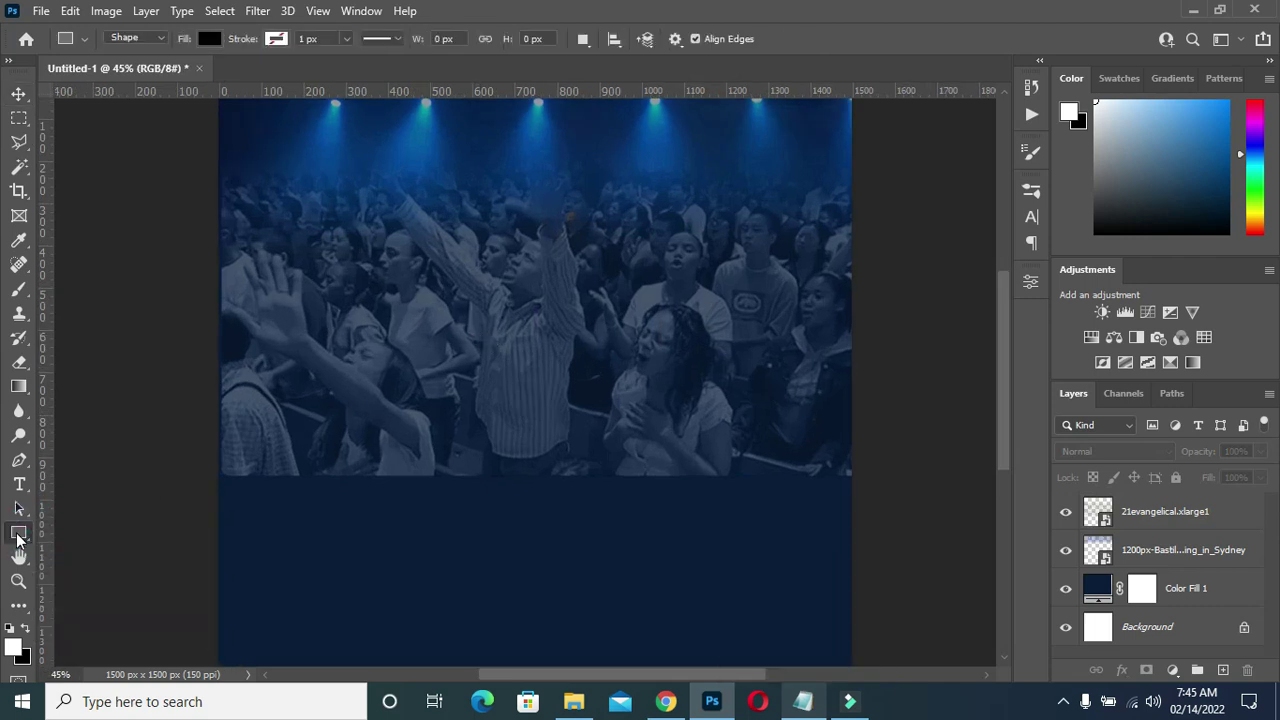
pyautogui.rightClick(19, 537)
pyautogui.click(110, 554)
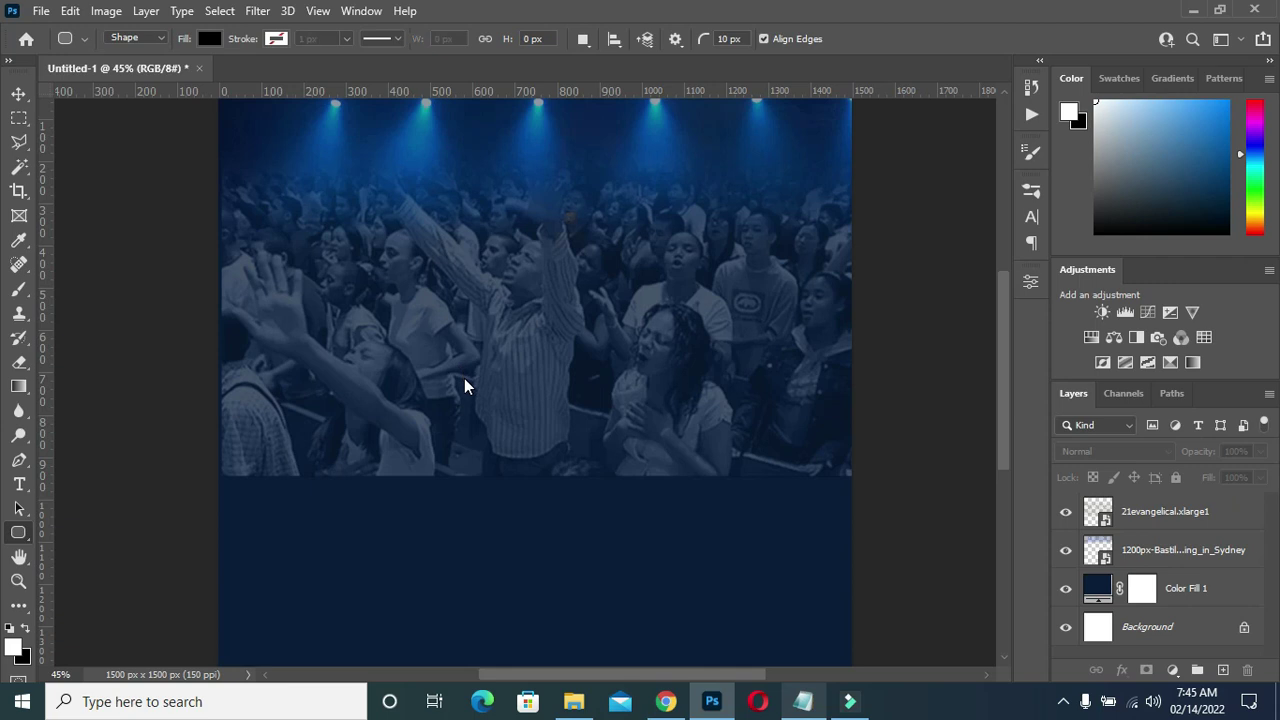
pyautogui.scroll(-2, 464, 378)
pyautogui.hotkey('shift', 'u')
pyautogui.moveTo(263, 389); pyautogui.dragTo(757, 668)
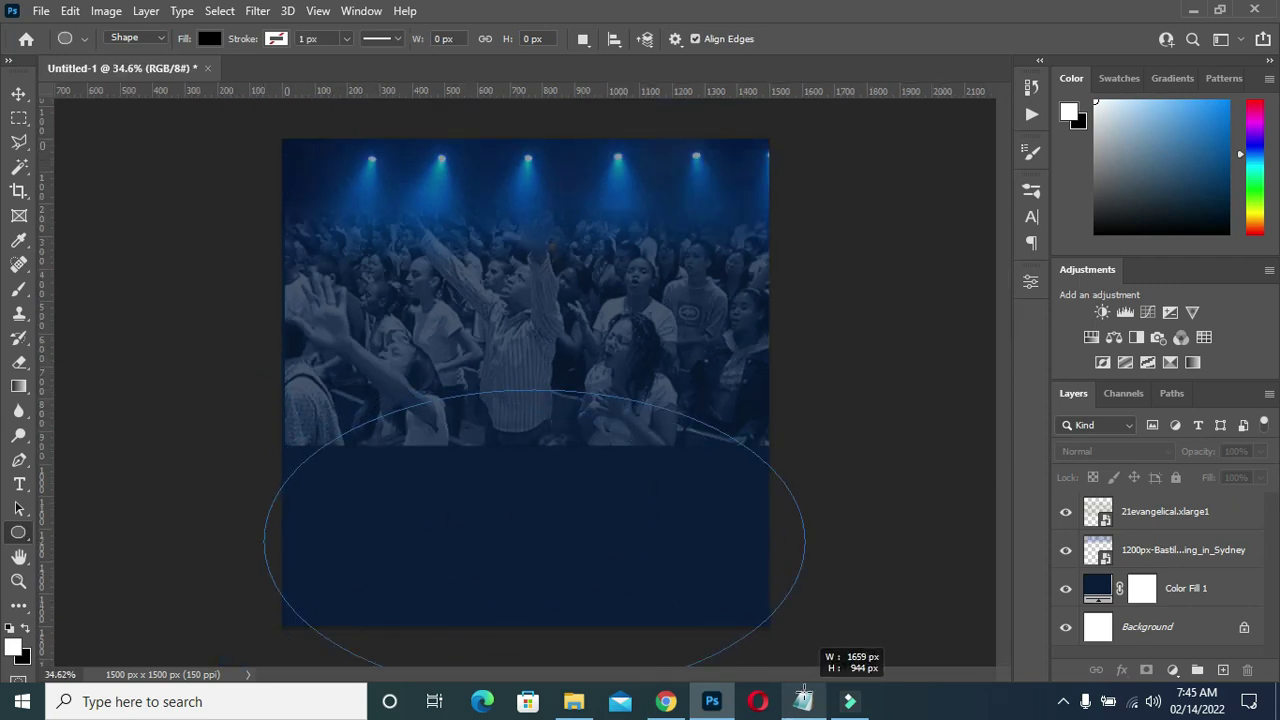
pyautogui.moveTo(765, 703)
pyautogui.mouseDown()
pyautogui.moveTo(968, 537)
pyautogui.moveTo(923, 660)
pyautogui.mouseUp()
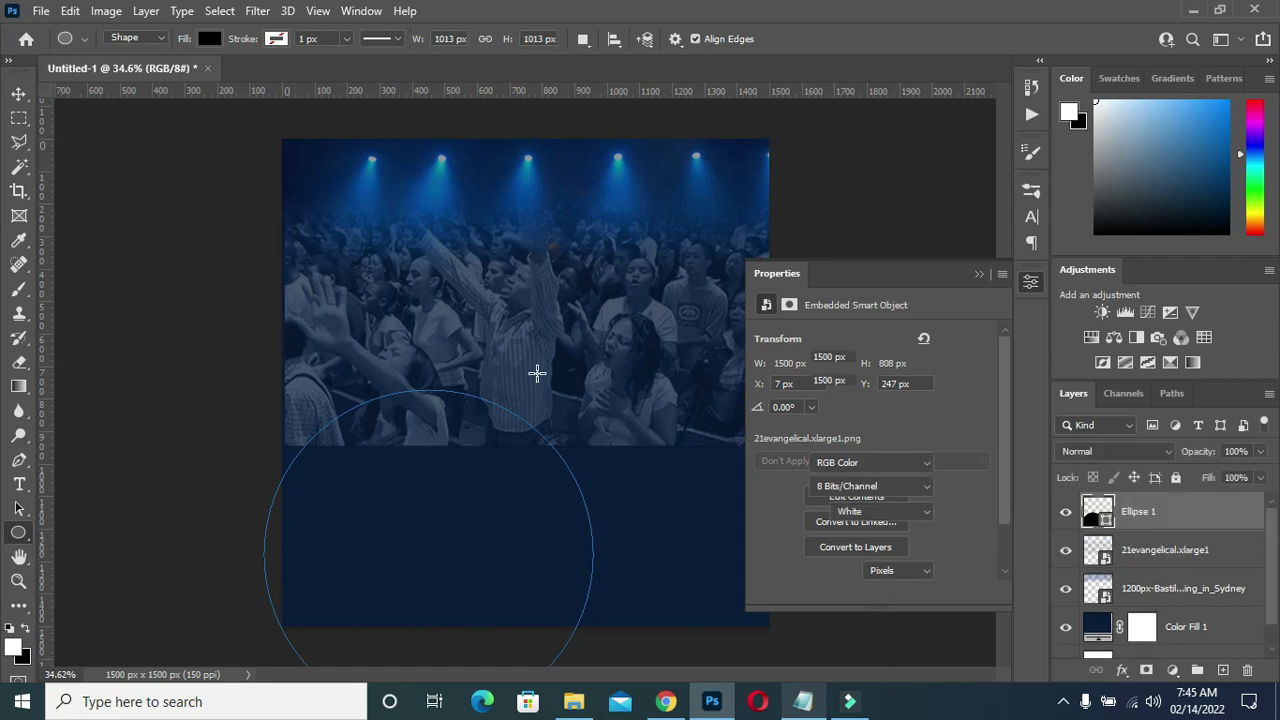
pyautogui.press('v')
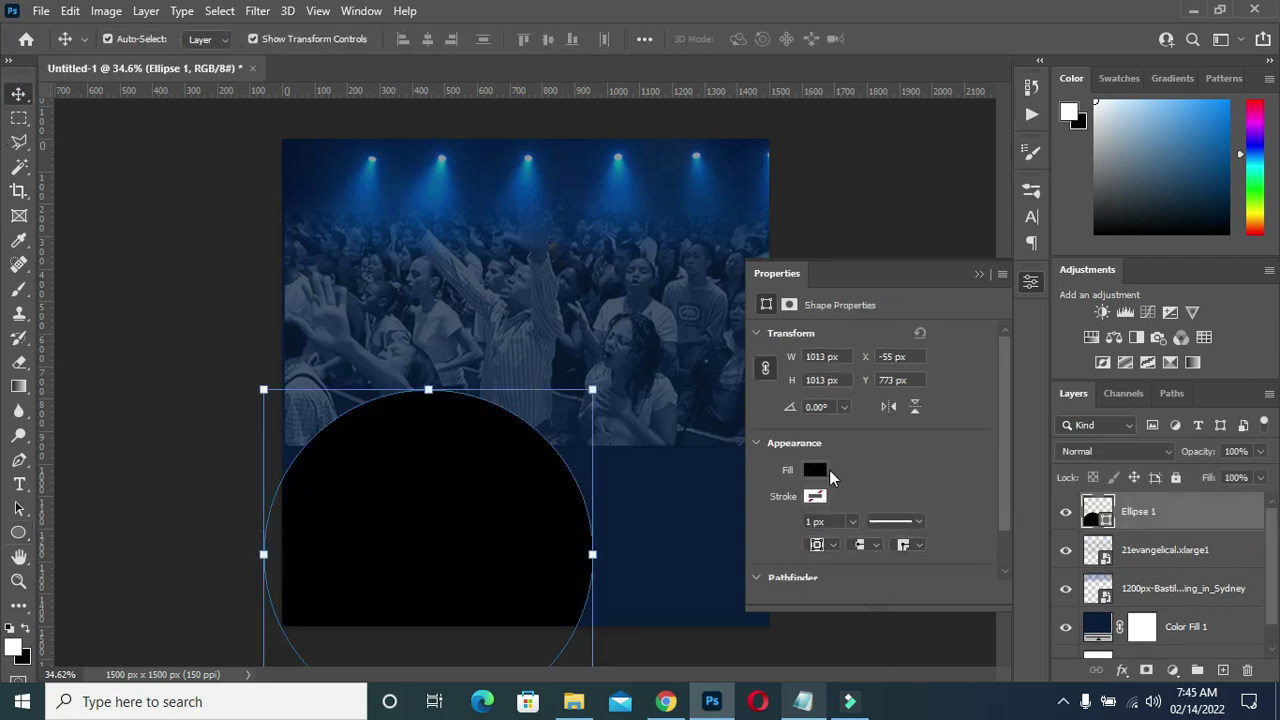
# - Fill Ellipse 1 with a dark blue swatch in Properties
pyautogui.click(815, 470)
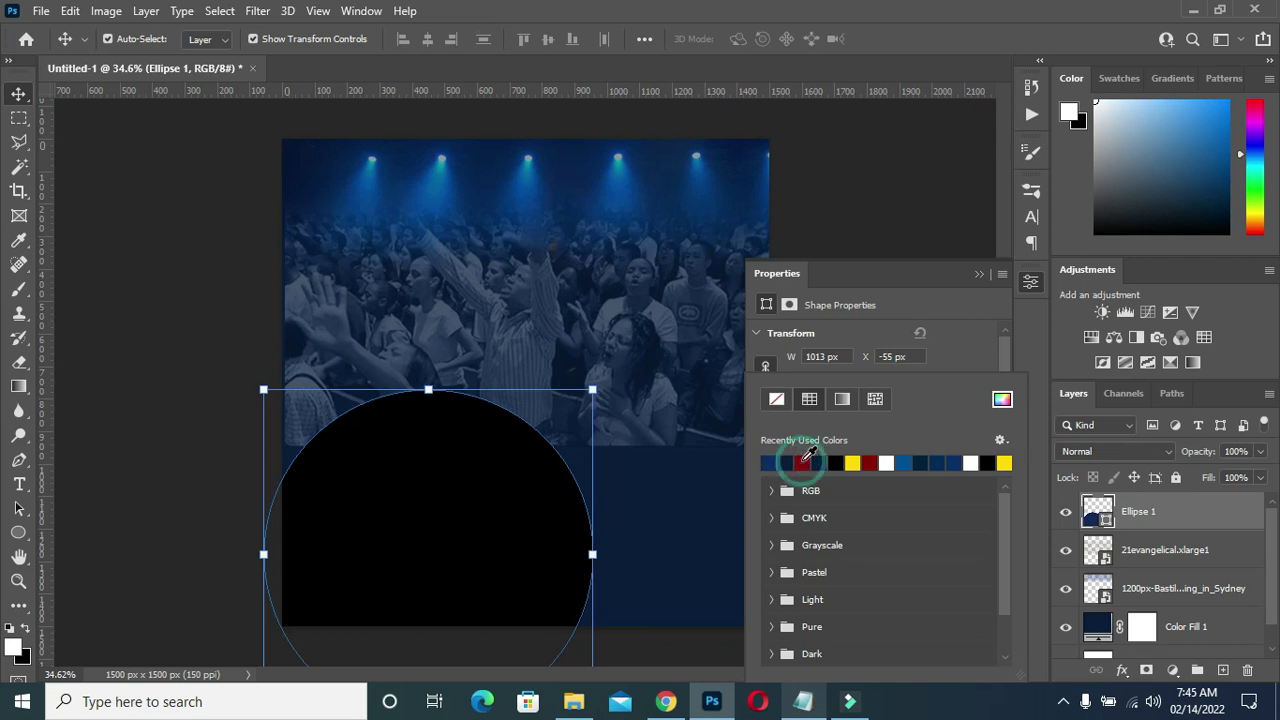
pyautogui.click(805, 462)
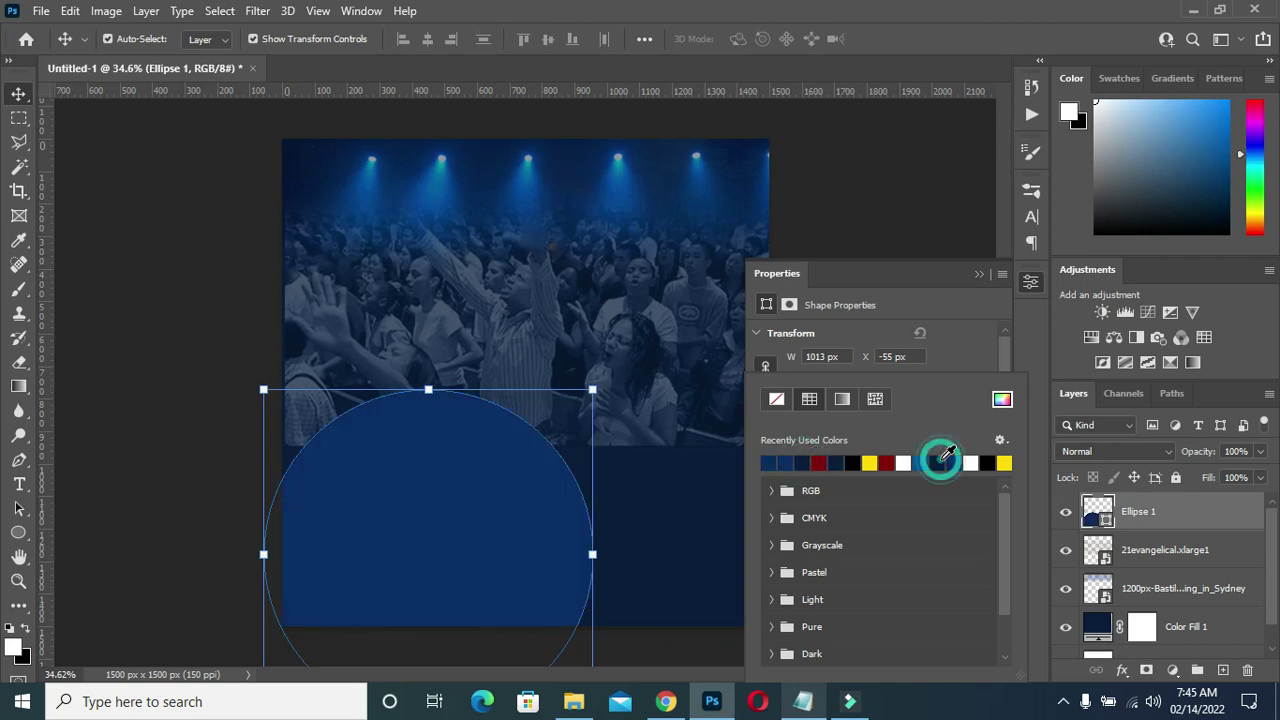
pyautogui.click(979, 273)
pyautogui.click(979, 273)
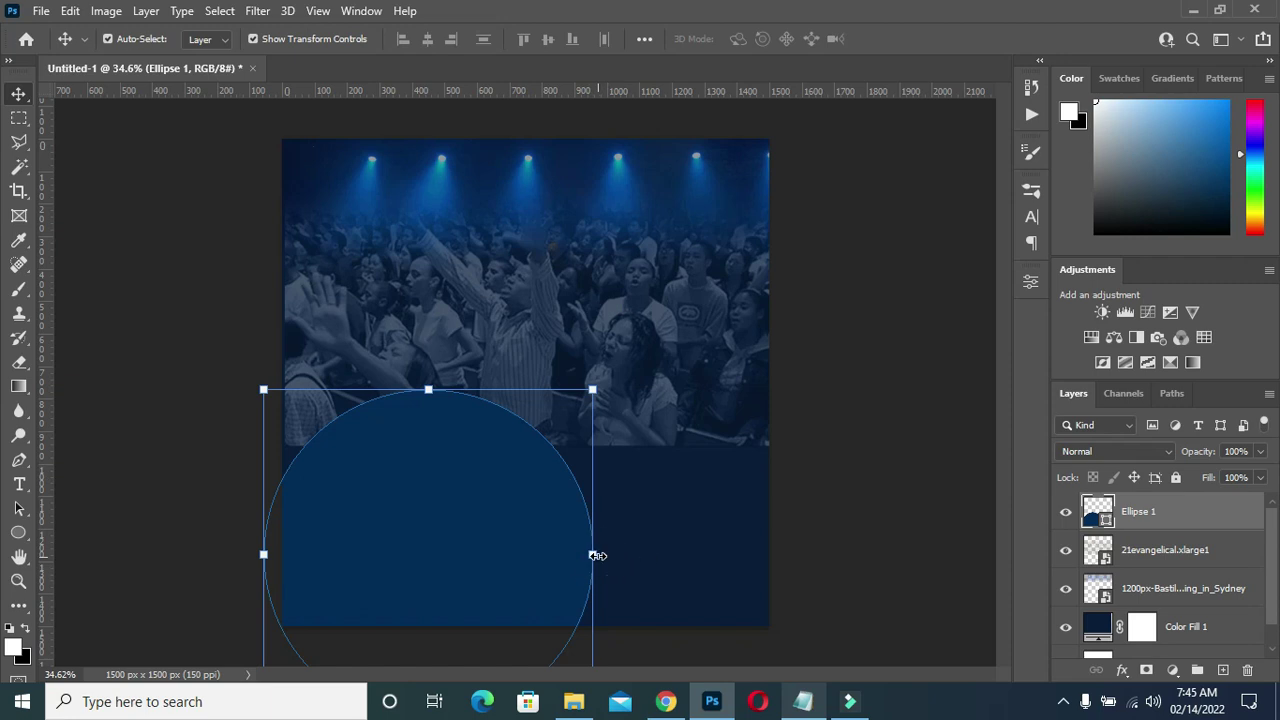
# - Stretch the ellipse wider than the canvas and centre it horizontally
pyautogui.moveTo(594, 553); pyautogui.dragTo(782, 553)
pyautogui.click(525, 292)
pyautogui.moveTo(513, 340); pyautogui.dragTo(510, 392)
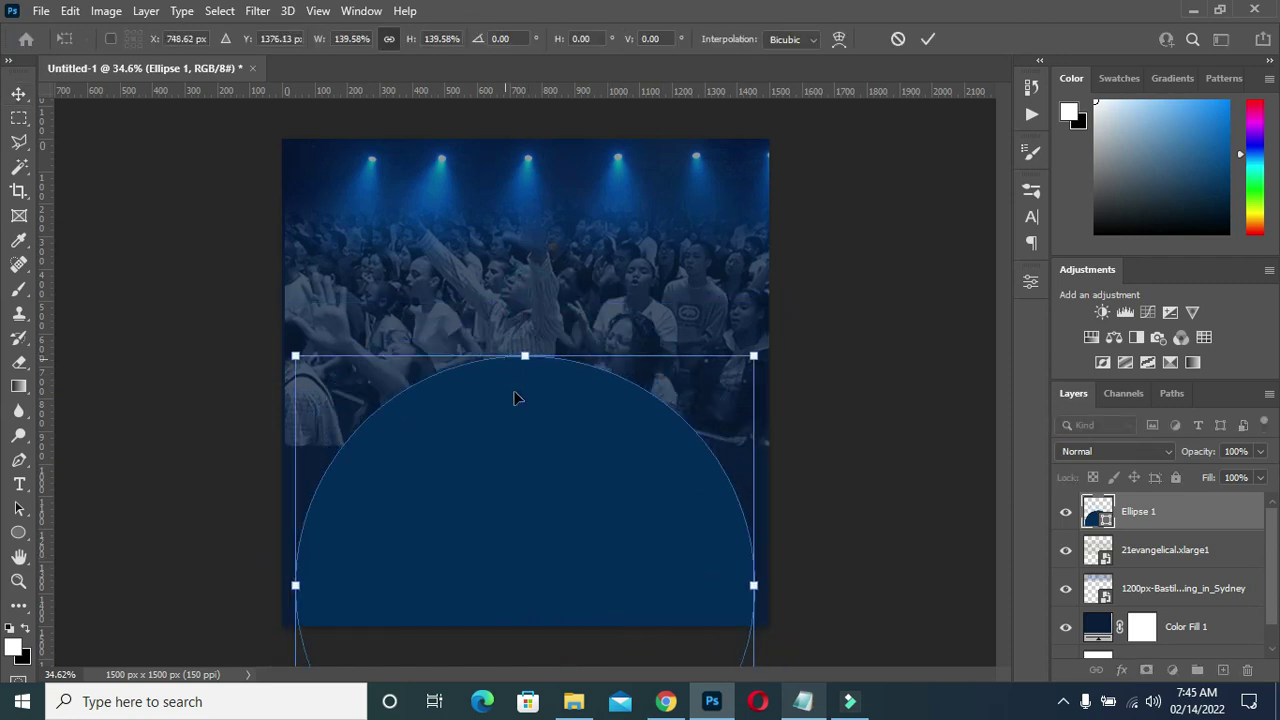
pyautogui.moveTo(754, 586); pyautogui.dragTo(872, 586)
pyautogui.moveTo(623, 534); pyautogui.dragTo(518, 528)
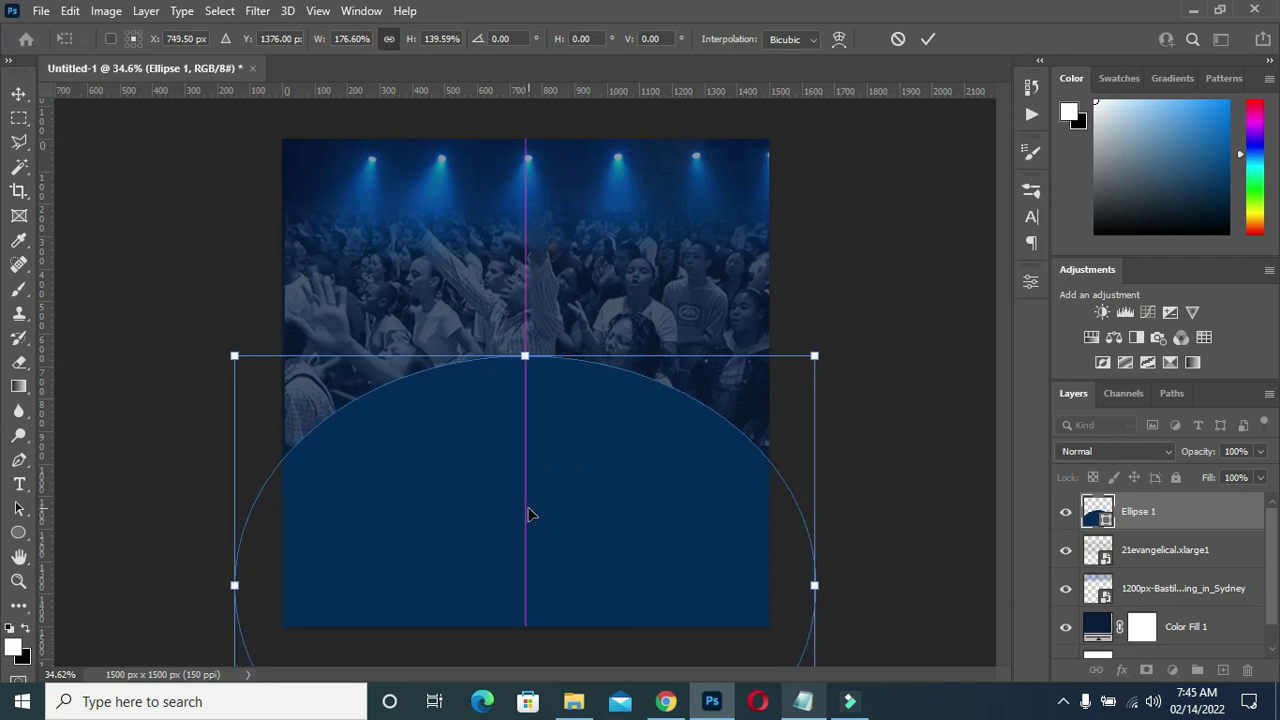
pyautogui.moveTo(234, 582); pyautogui.dragTo(263, 586)
pyautogui.moveTo(449, 556); pyautogui.dragTo(420, 549)
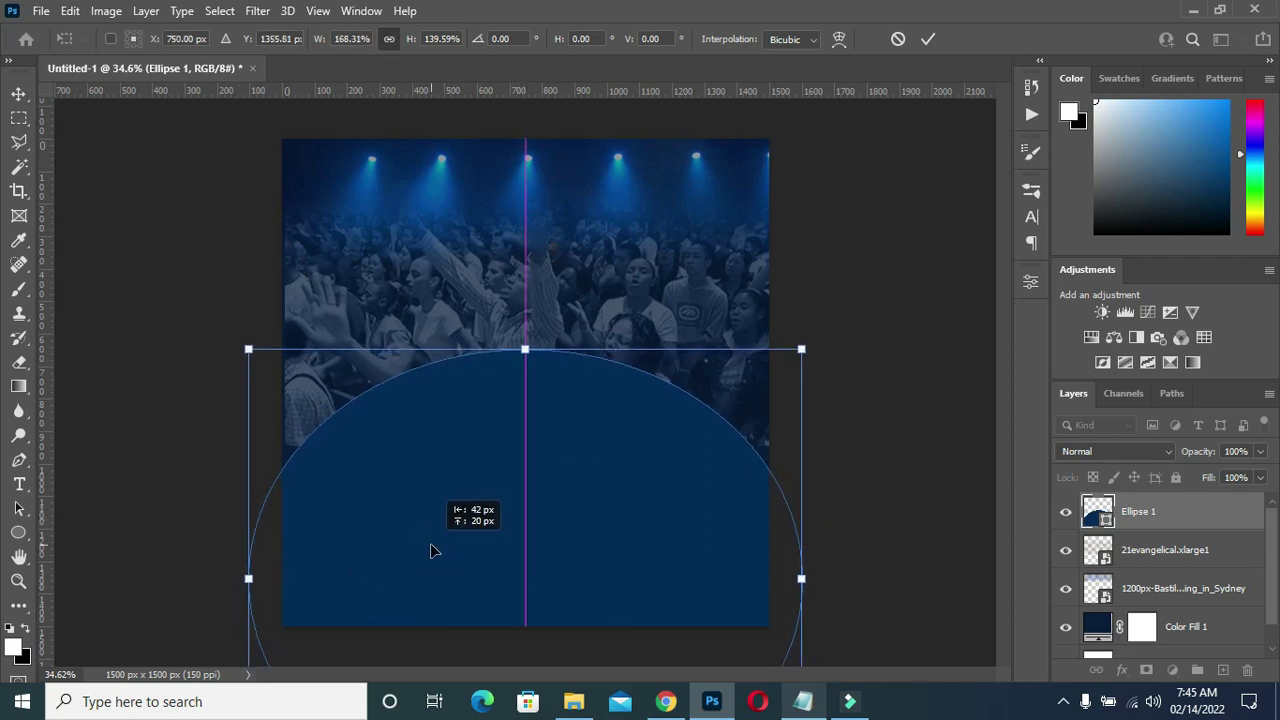
pyautogui.click(928, 39)
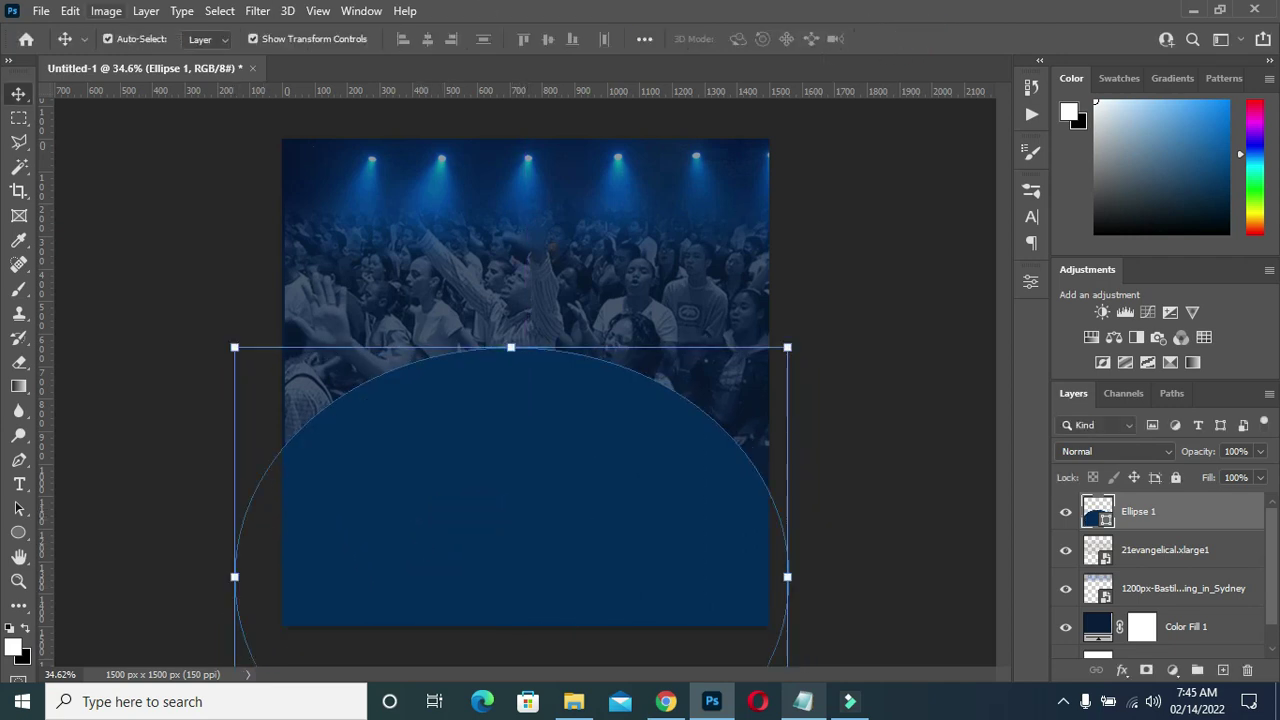
# - Raise and heighten the ellipse into a dome and commit the shape
pyautogui.moveTo(590, 497); pyautogui.dragTo(604, 440)
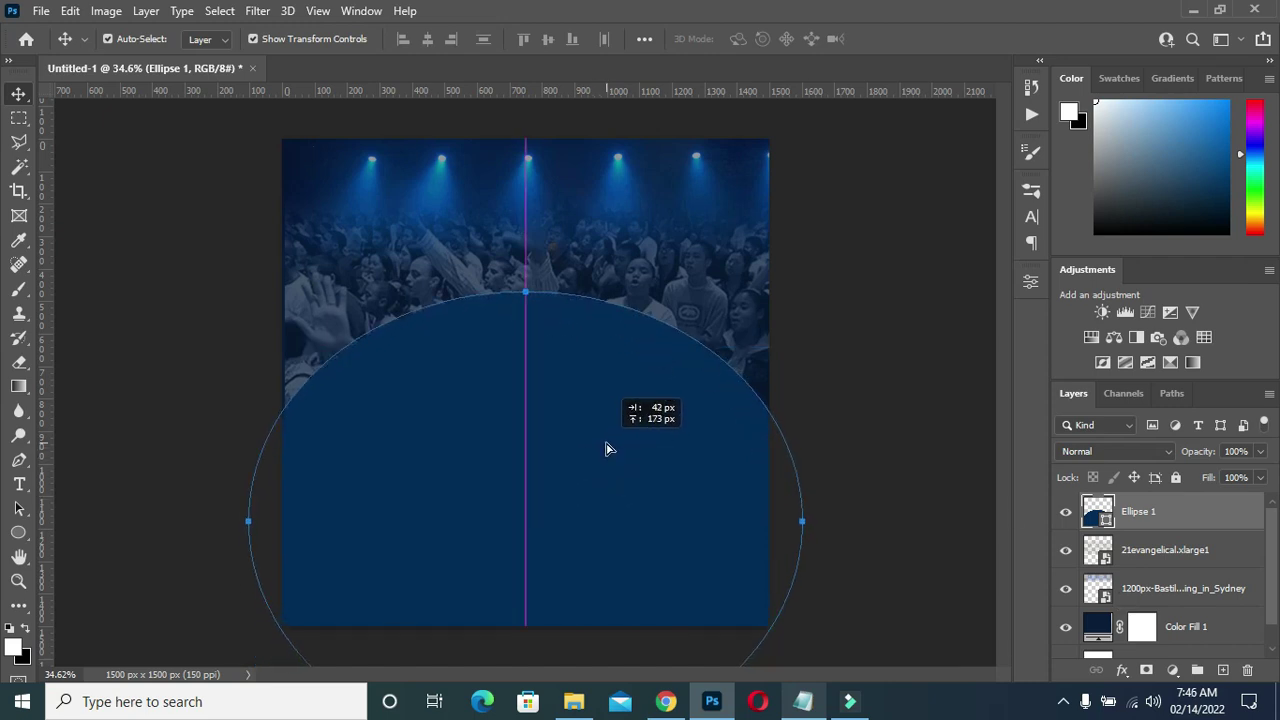
pyautogui.moveTo(525, 289); pyautogui.dragTo(525, 260)
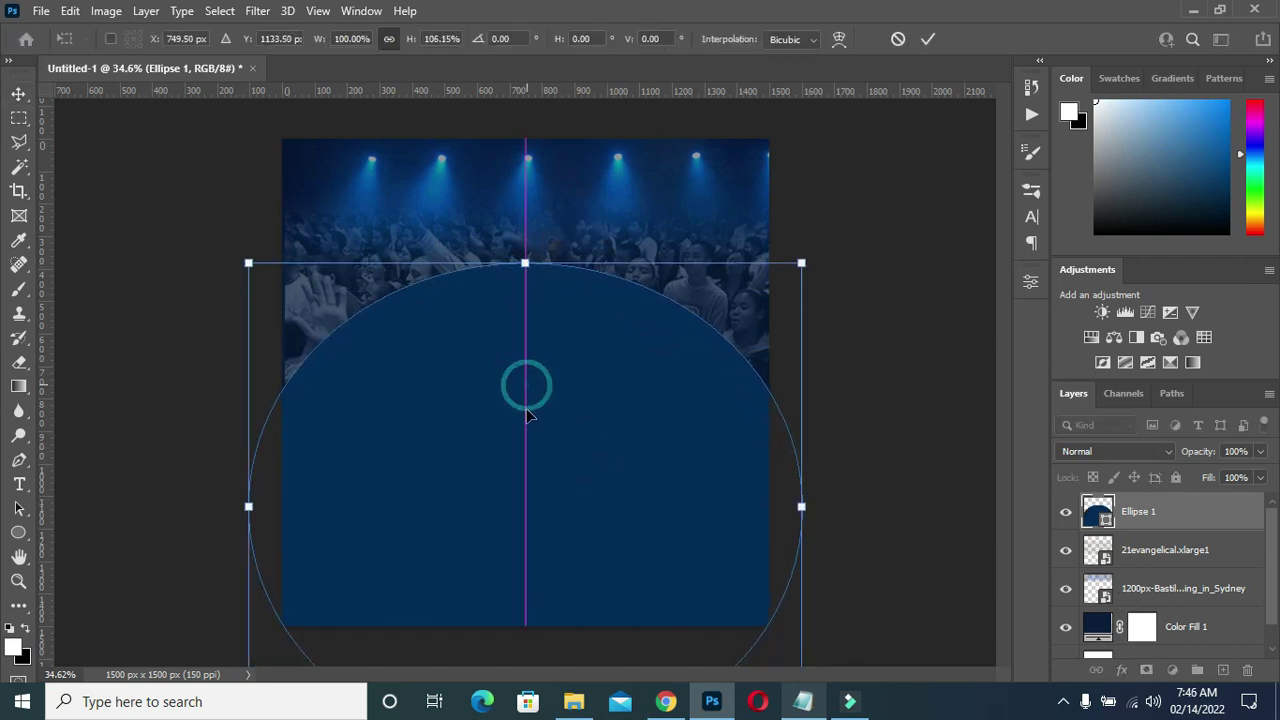
pyautogui.moveTo(523, 383); pyautogui.dragTo(528, 414)
pyautogui.press('Return')
pyautogui.click(580, 437)
pyautogui.click(835, 422)
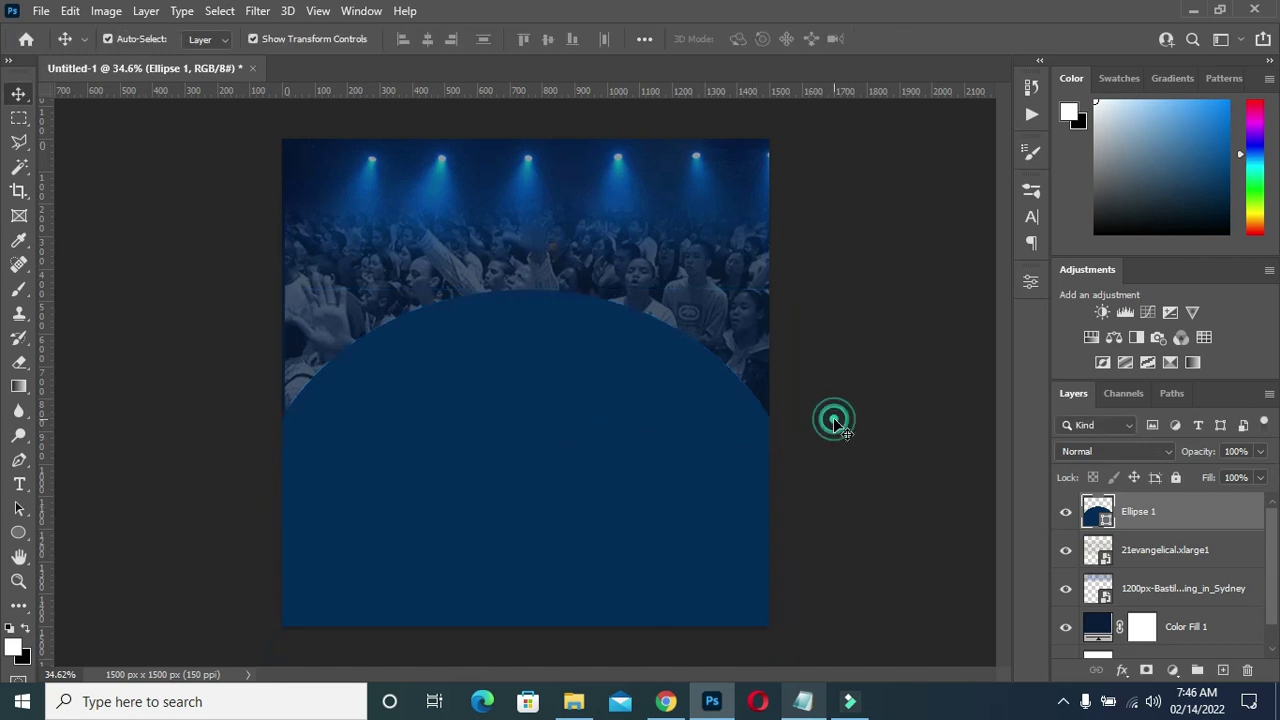
# - Duplicate the ellipse as Ellipse 1 copy and begin picking a yellow fill for Ellipse 1
pyautogui.doubleClick(1098, 512)
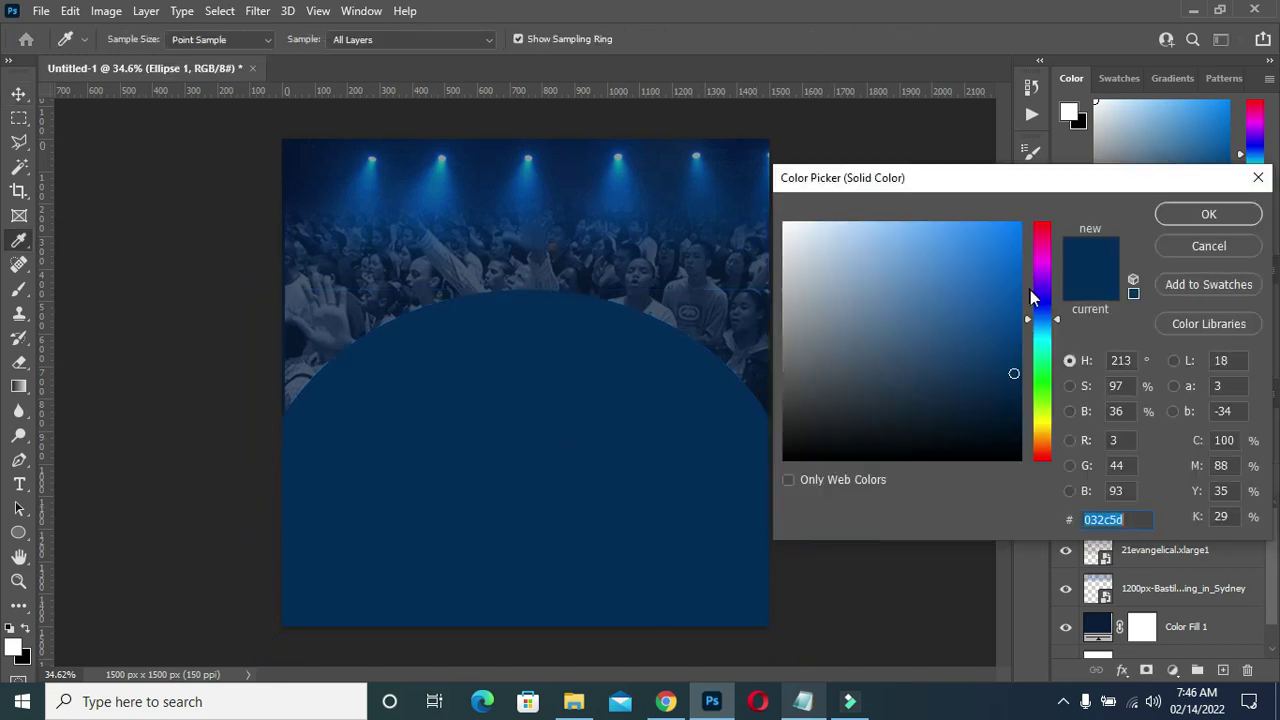
pyautogui.click(1207, 246)
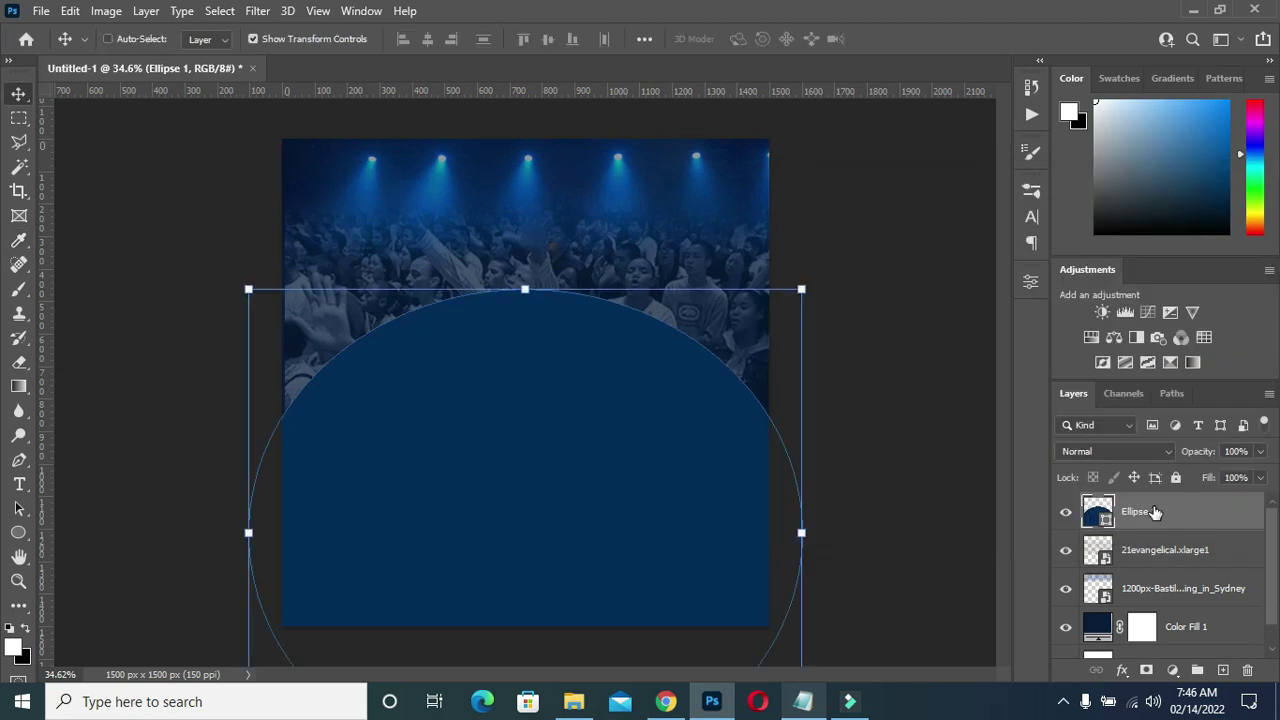
pyautogui.hotkey('ctrl', 'j')
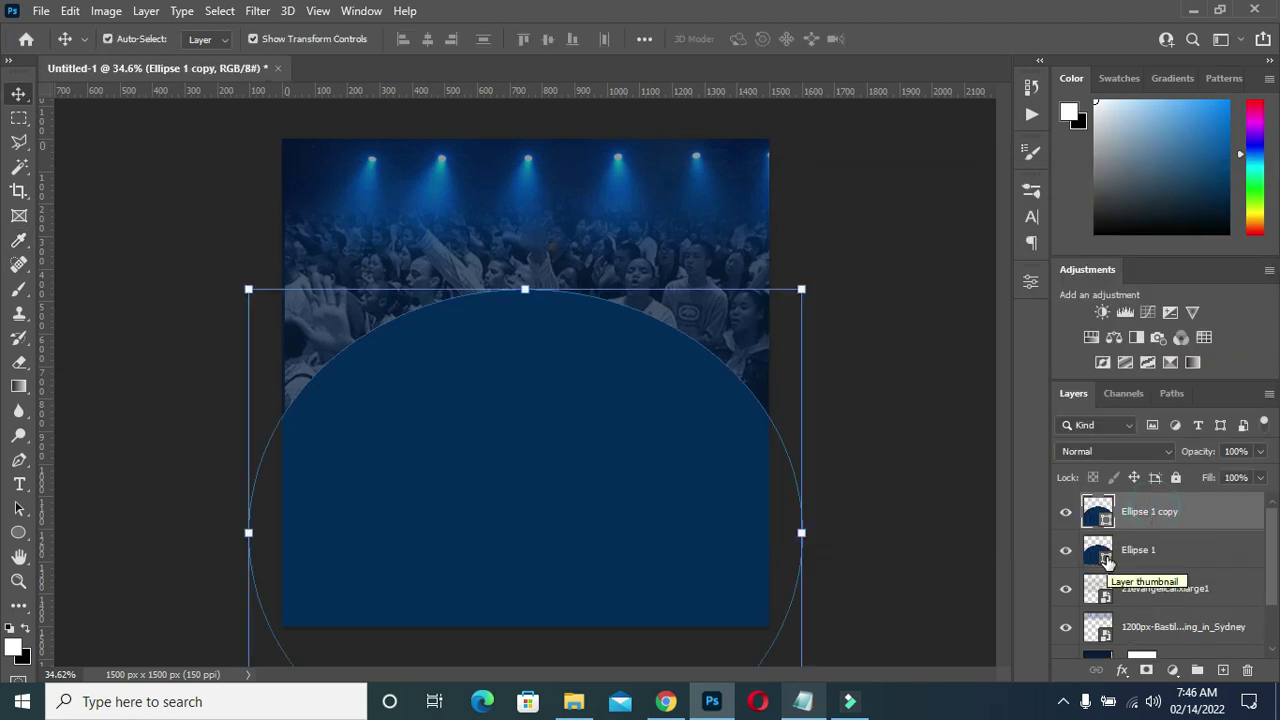
pyautogui.doubleClick(1100, 555)
pyautogui.click(1042, 430)
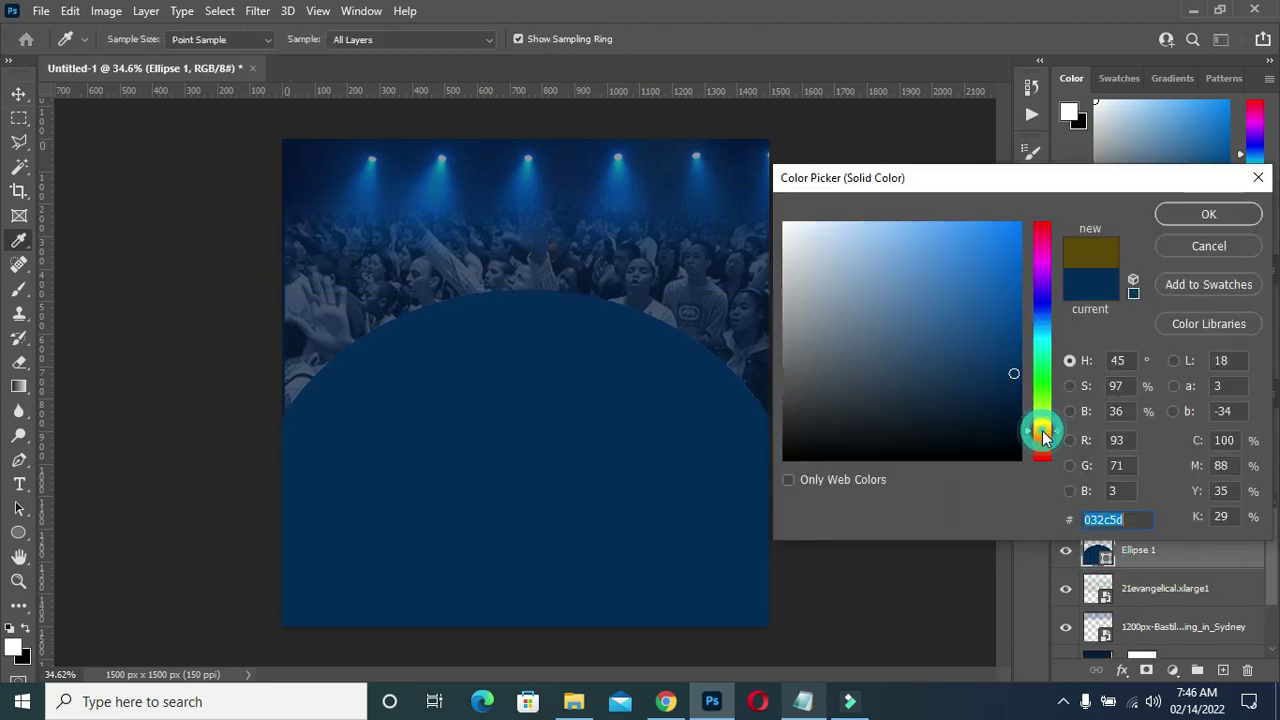
# - Fill Ellipse 1 with bright yellow
pyautogui.moveTo(989, 239); pyautogui.dragTo(1049, 216)
pyautogui.click(1195, 213)
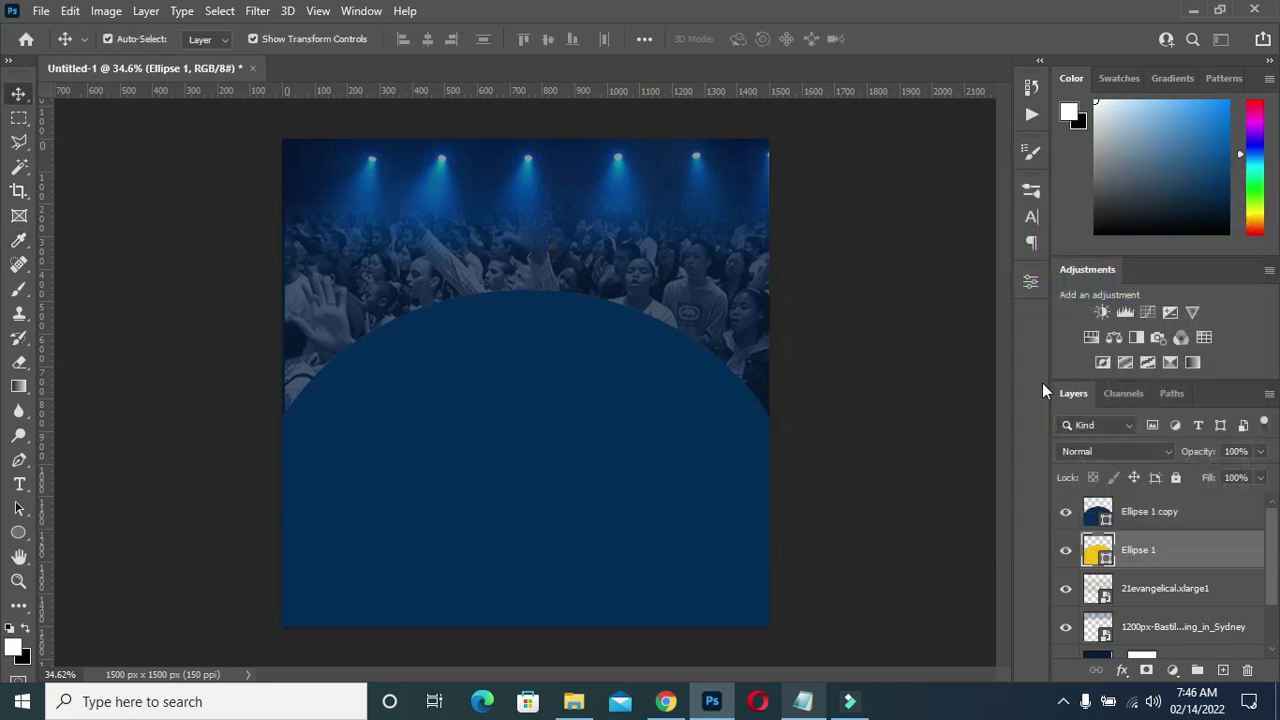
pyautogui.click(1150, 512)
# - Move the navy Ellipse 1 copy about 44 px lower to reveal a thin yellow arc
pyautogui.moveTo(611, 466); pyautogui.dragTo(604, 479)
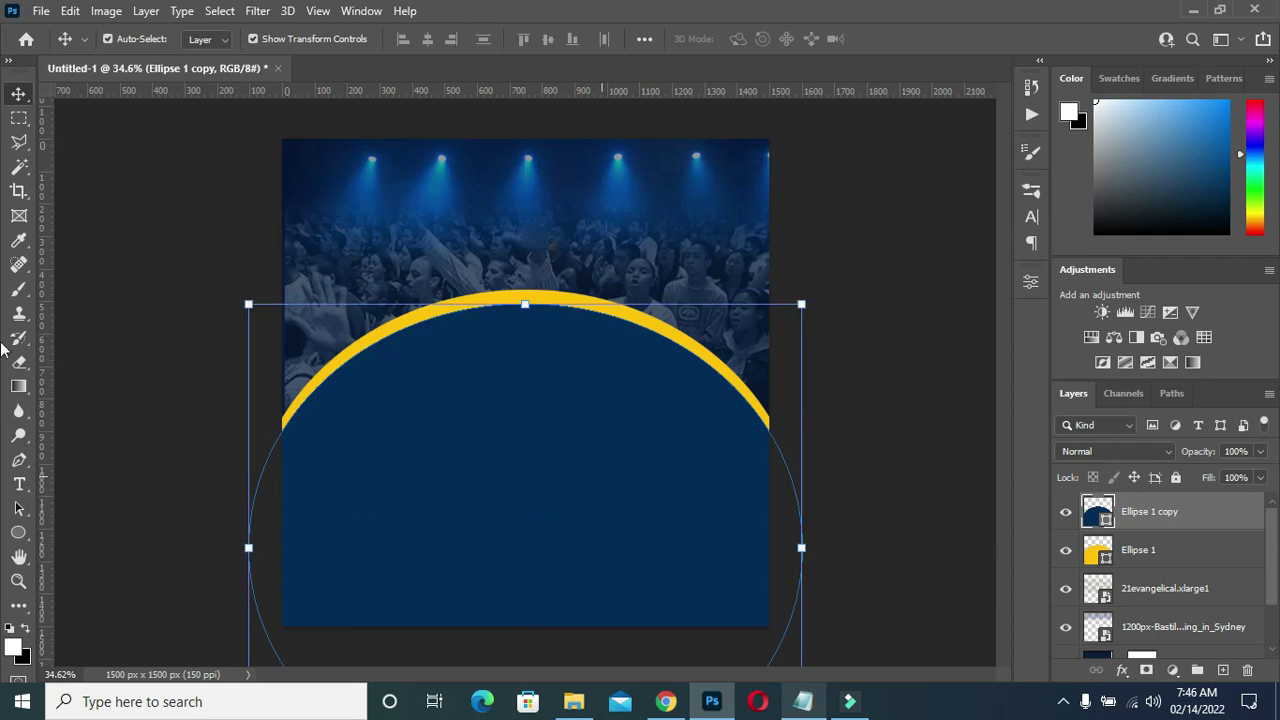
pyautogui.scroll(2, 409, 380)
pyautogui.moveTo(409, 380); pyautogui.dragTo(398, 388)
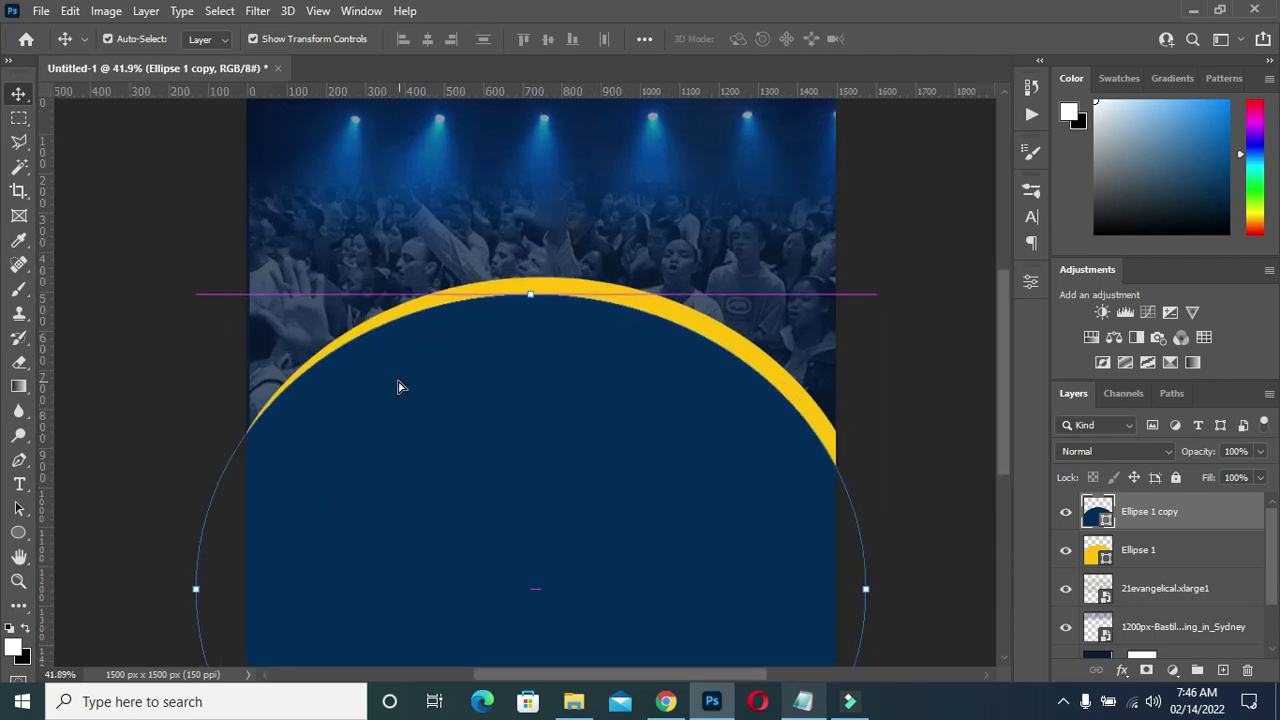
pyautogui.scroll(-1, 657, 214)
pyautogui.scroll(-1, 700, 250)
pyautogui.click(800, 305)
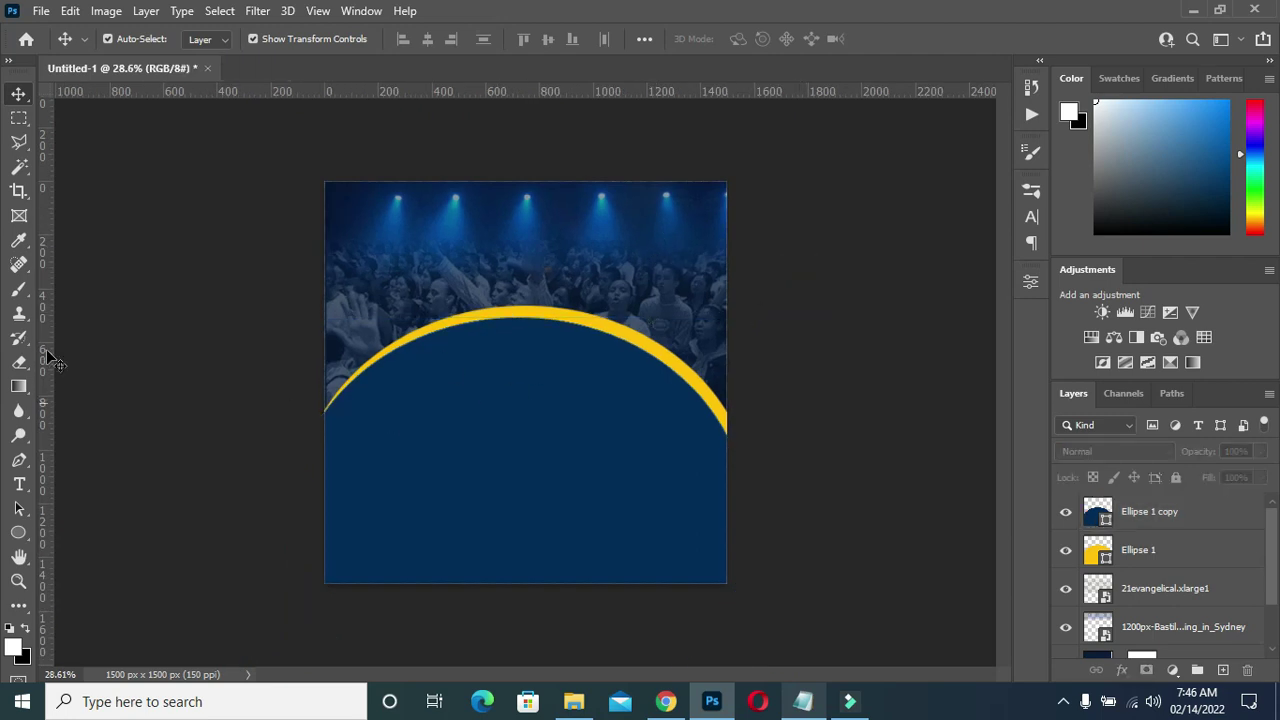
pyautogui.scroll(1, 548, 290)
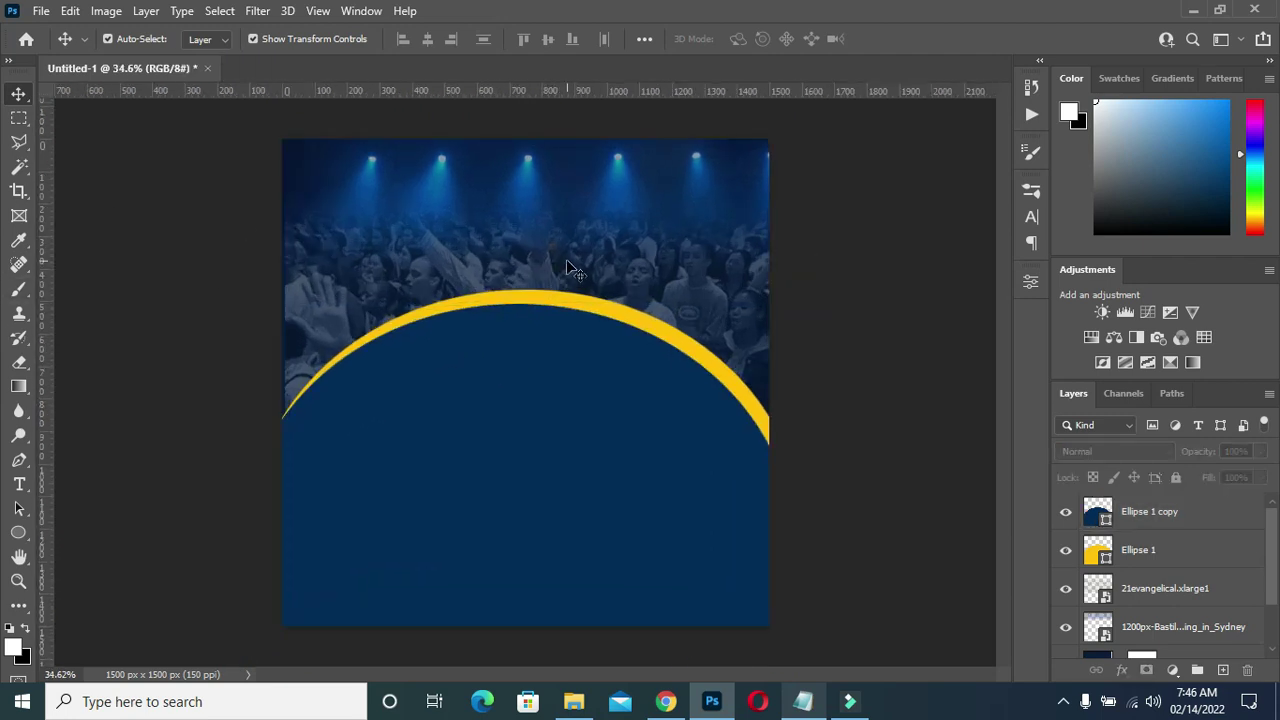
pyautogui.scroll(1, 565, 258)
pyautogui.click(18, 532)
# - Draw a yellow-filled rectangle right of centre over the arc
pyautogui.click(110, 532)
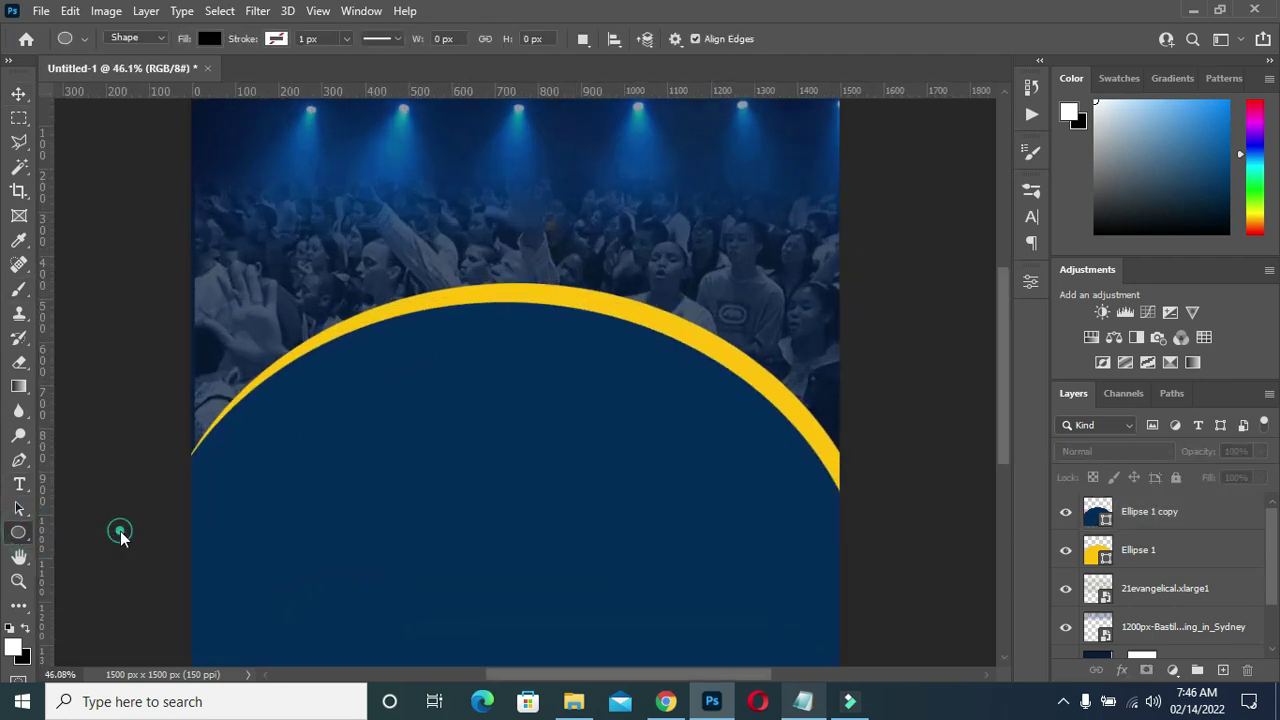
pyautogui.moveTo(552, 246); pyautogui.dragTo(724, 484)
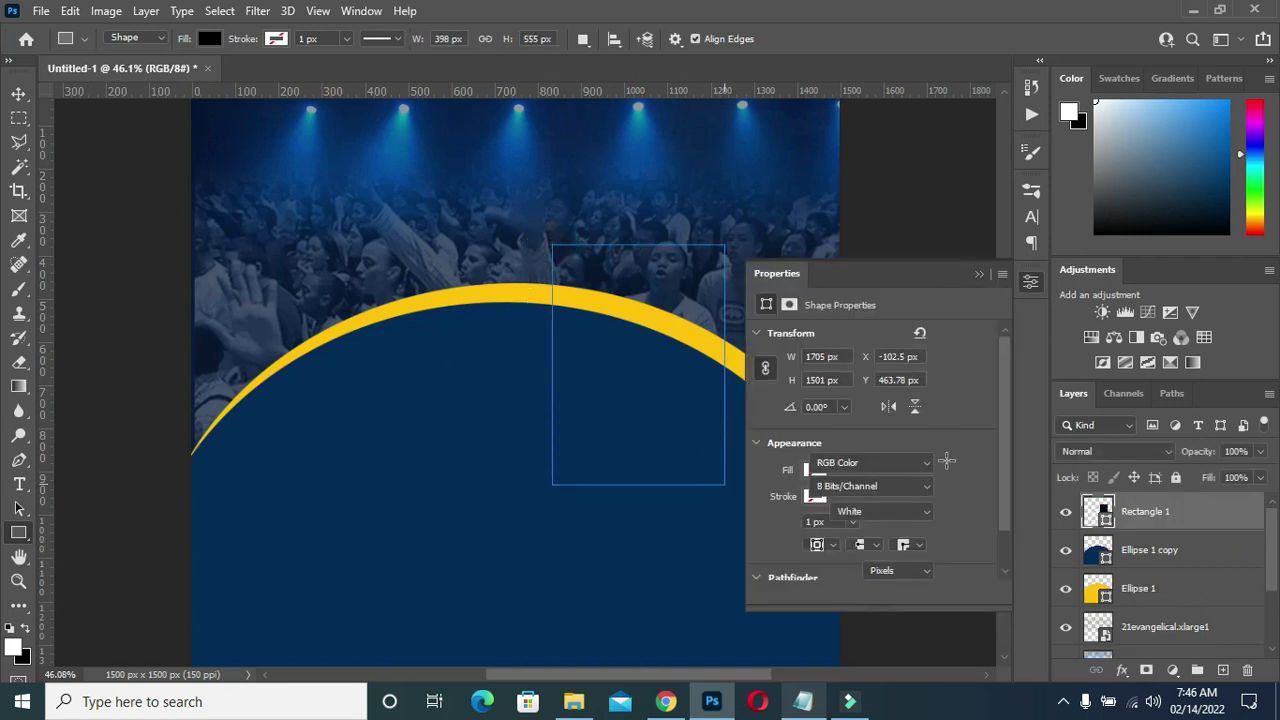
pyautogui.scroll(-2, 902, 449)
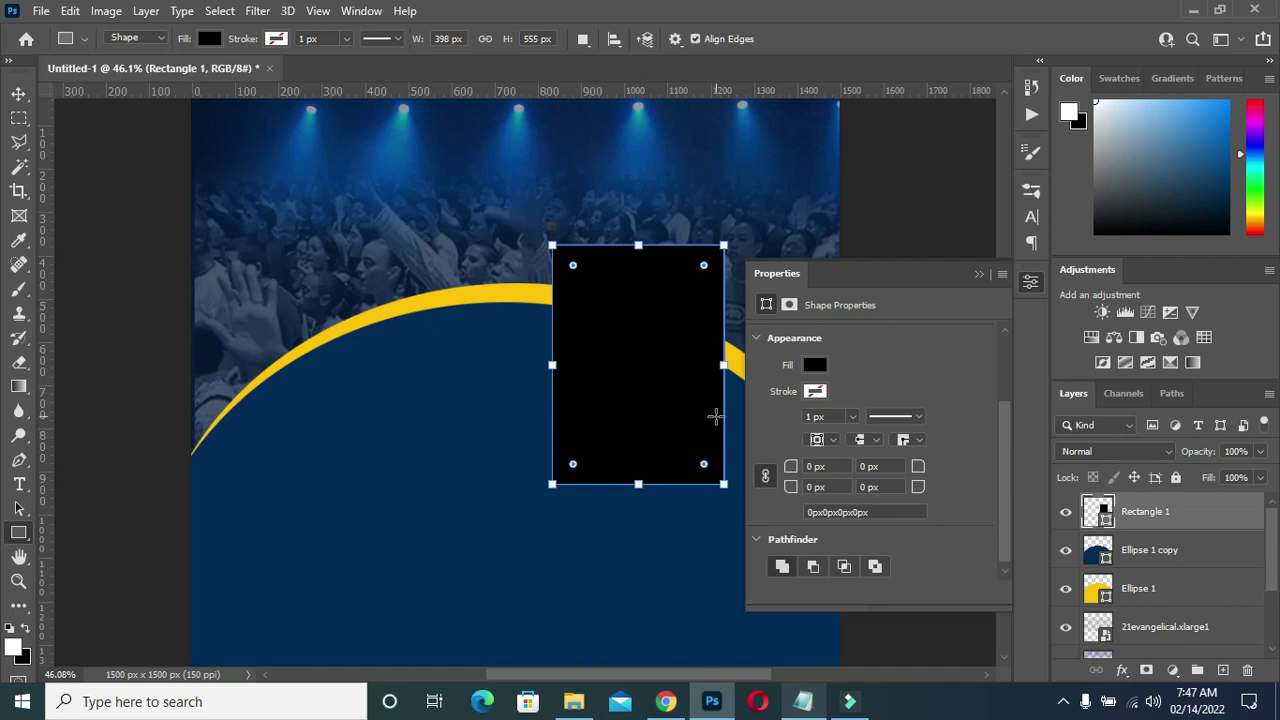
pyautogui.click(18, 93)
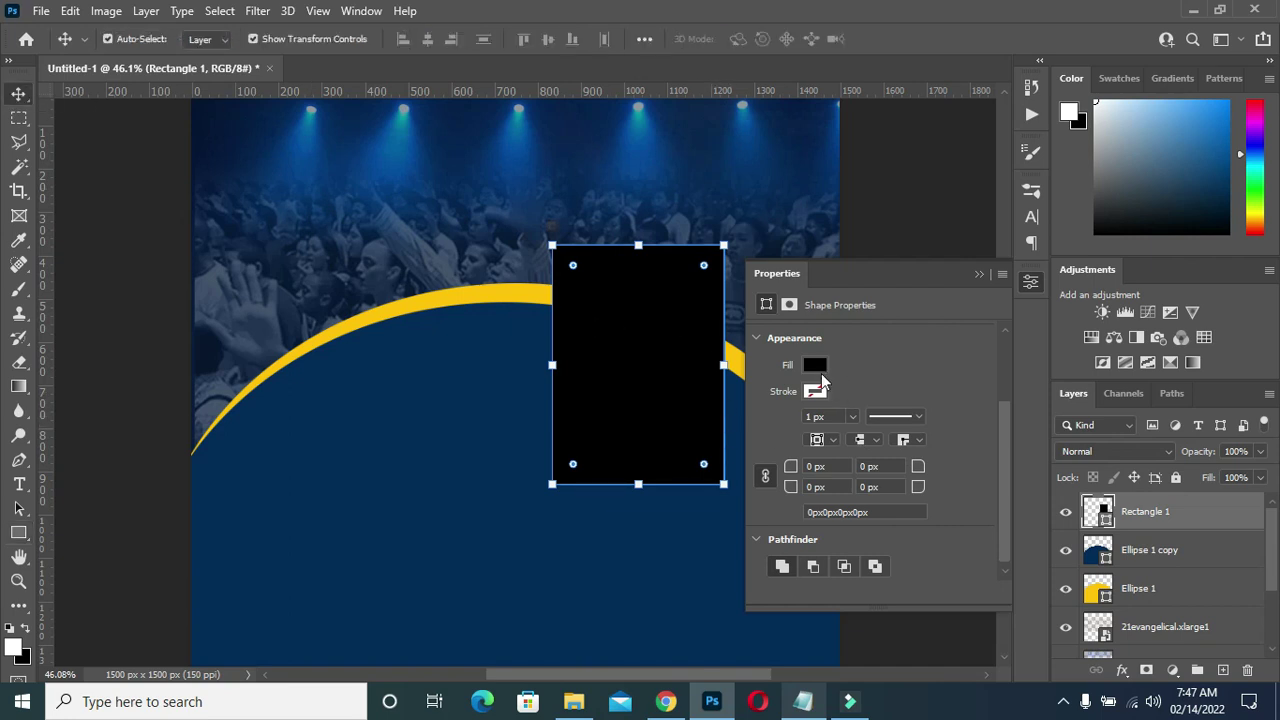
pyautogui.click(815, 366)
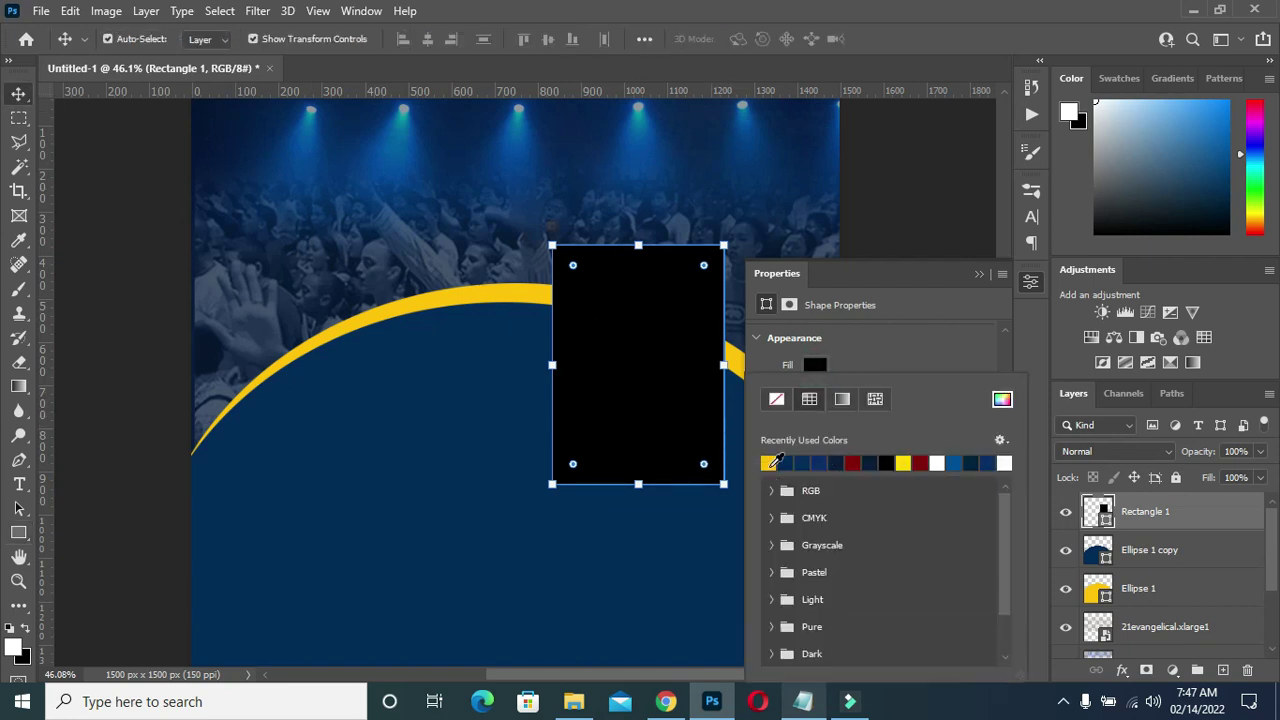
pyautogui.click(768, 462)
pyautogui.click(929, 343)
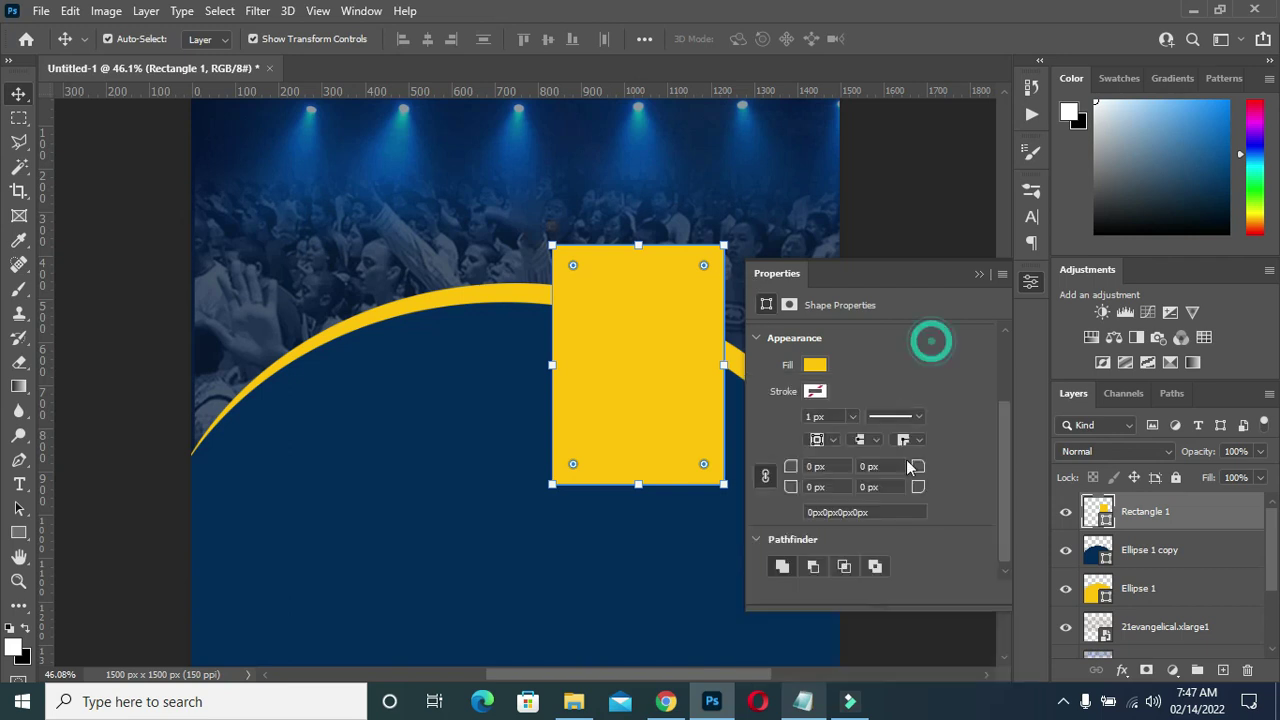
pyautogui.click(760, 476)
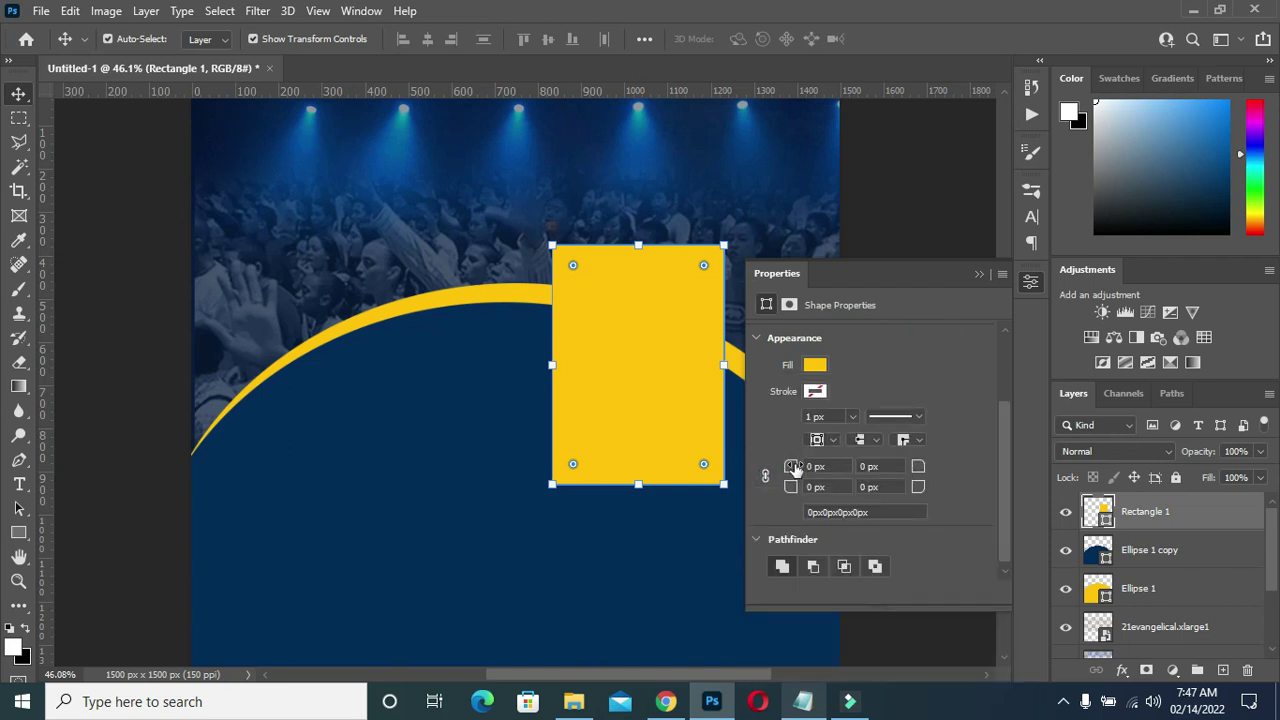
# - Round the rectangle's top-left and bottom-right corners to a 102 px radius
pyautogui.click(826, 466)
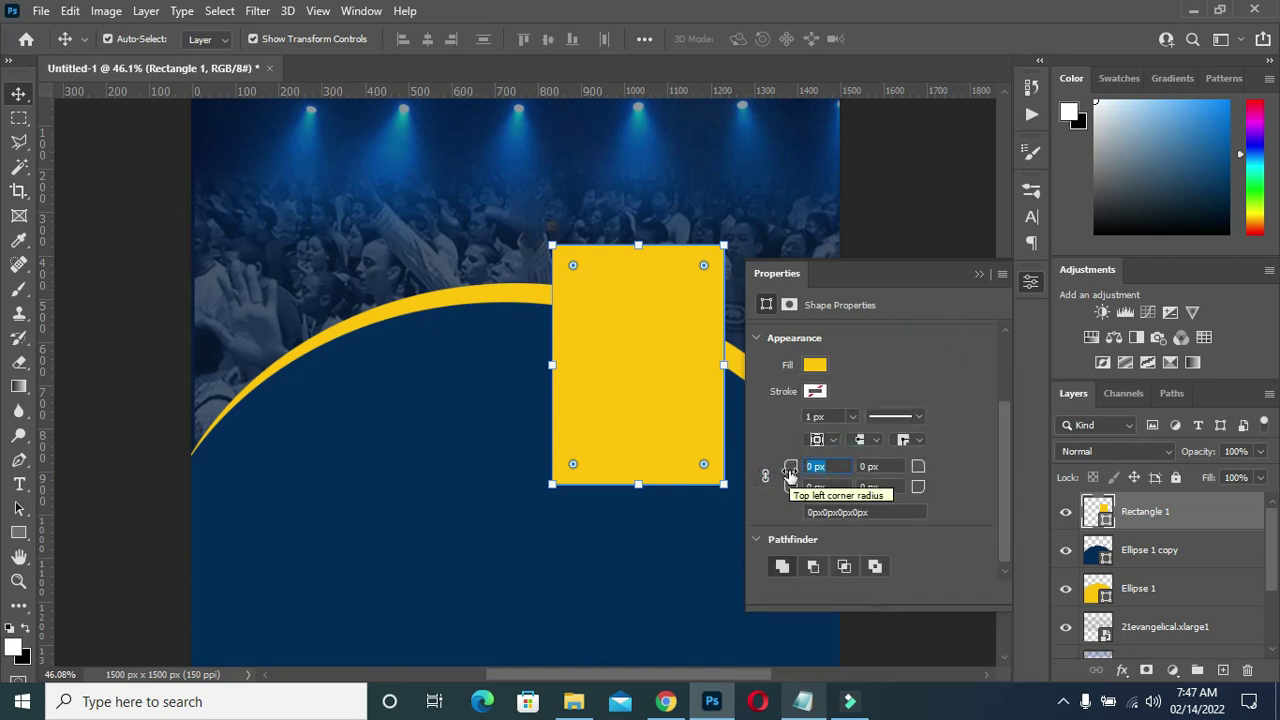
pyautogui.write('202')
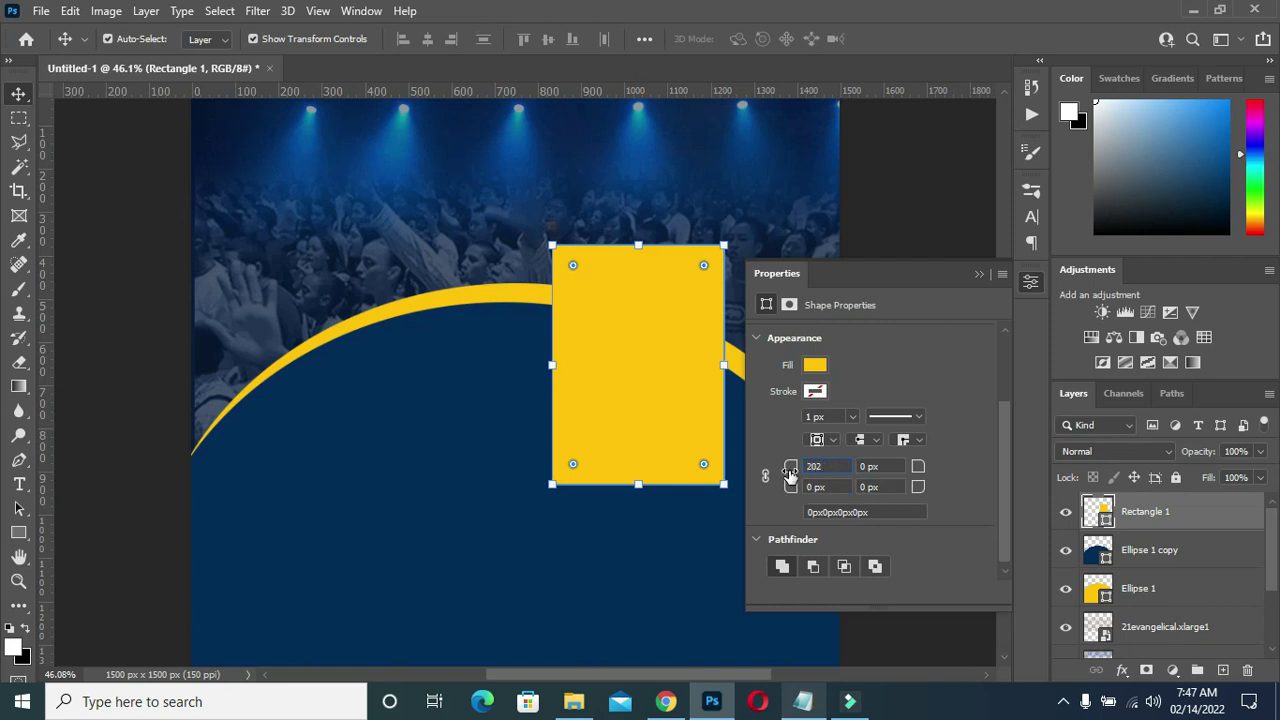
pyautogui.click(894, 485)
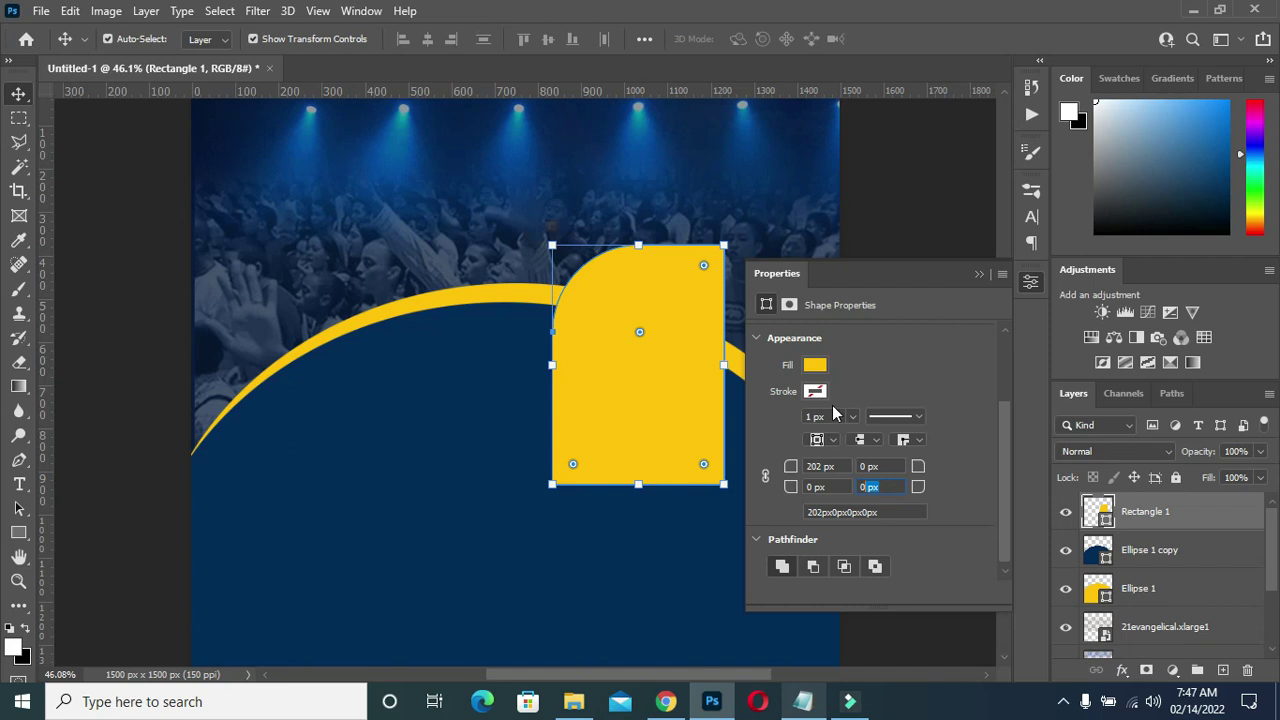
pyautogui.doubleClick(807, 466)
pyautogui.write('20')
pyautogui.click(893, 487)
pyautogui.doubleClick(891, 487)
pyautogui.write('102')
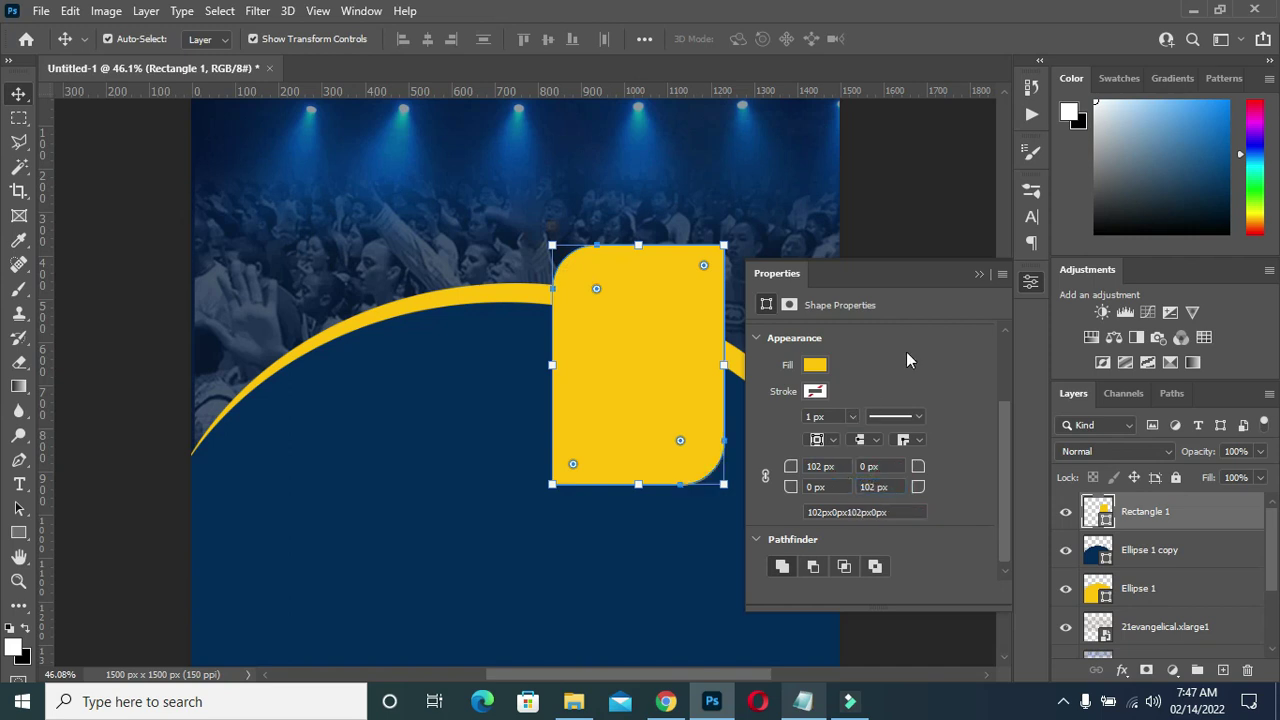
pyautogui.click(989, 273)
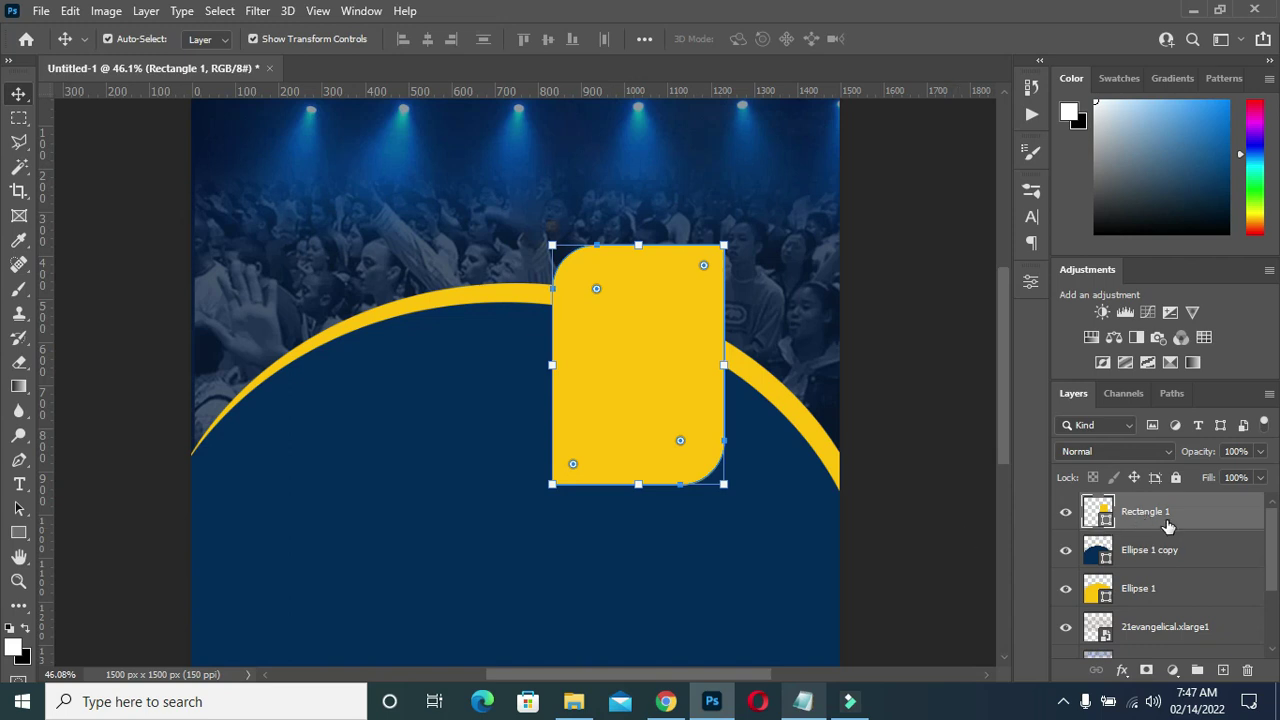
# - Duplicate the rounded rectangle, shrink the copy, and fill it with the background navy
pyautogui.hotkey('ctrl', 'j')
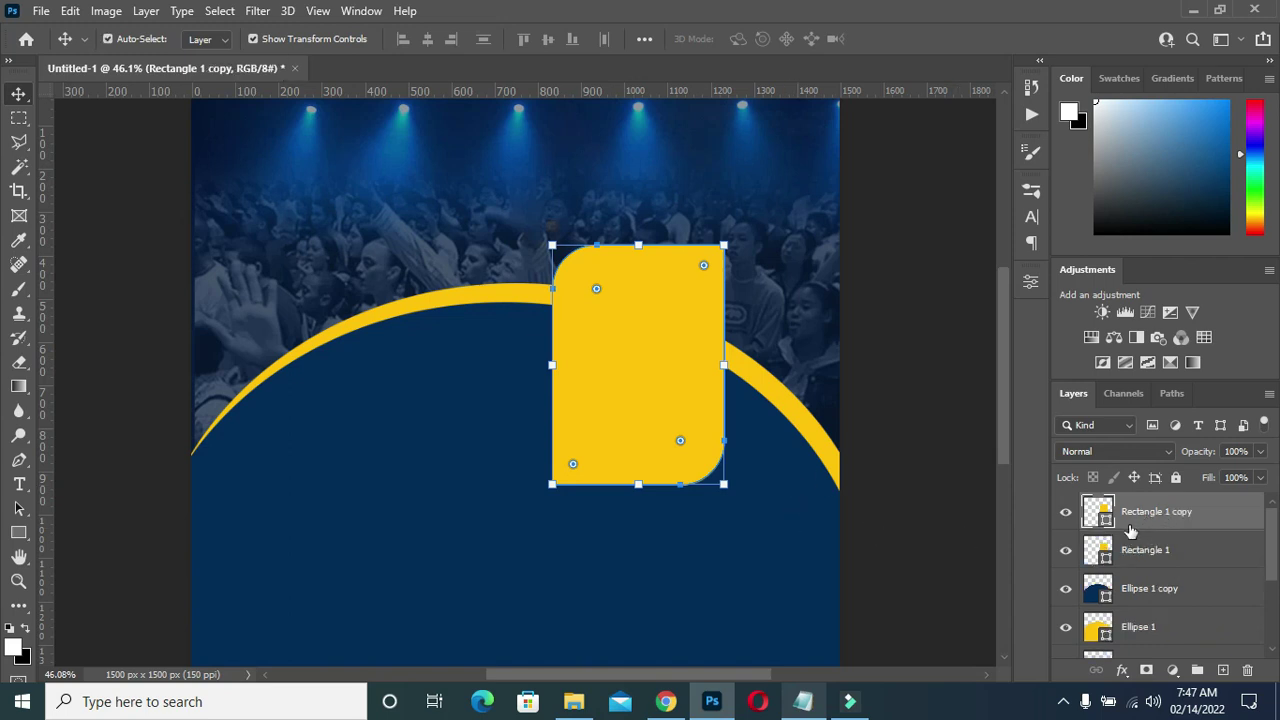
pyautogui.moveTo(635, 487); pyautogui.dragTo(637, 468)
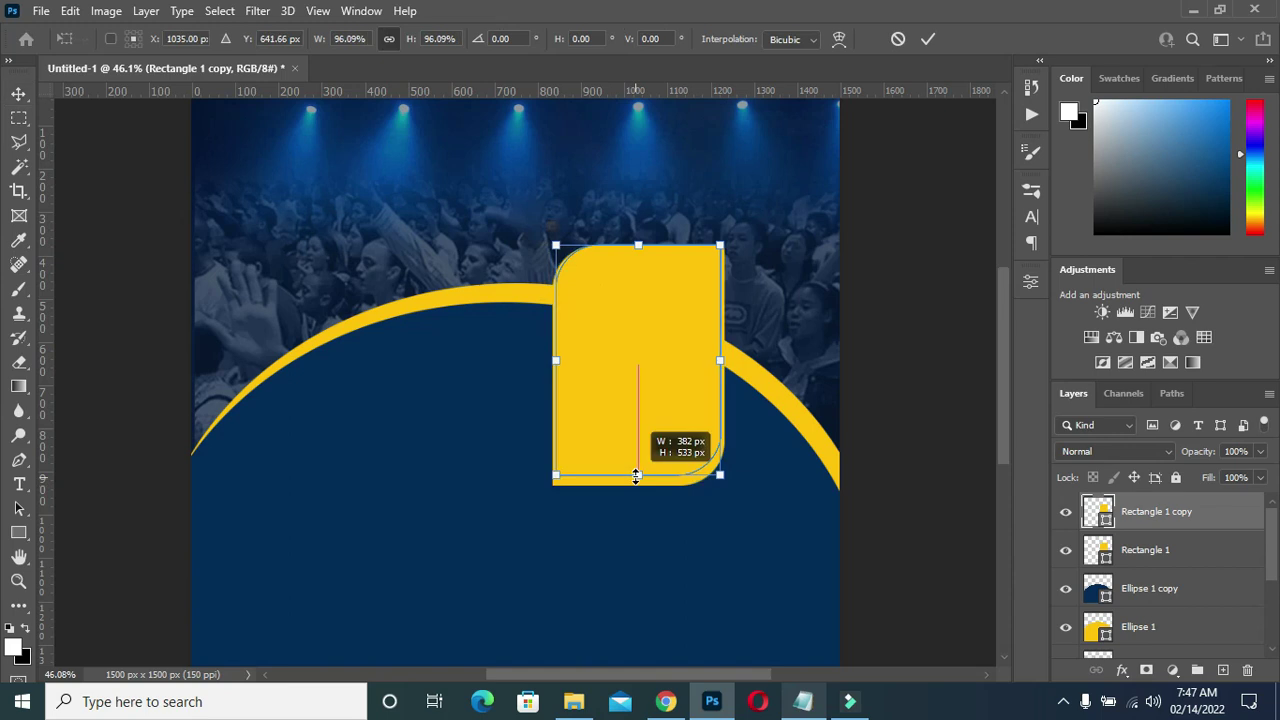
pyautogui.moveTo(641, 240); pyautogui.dragTo(637, 253)
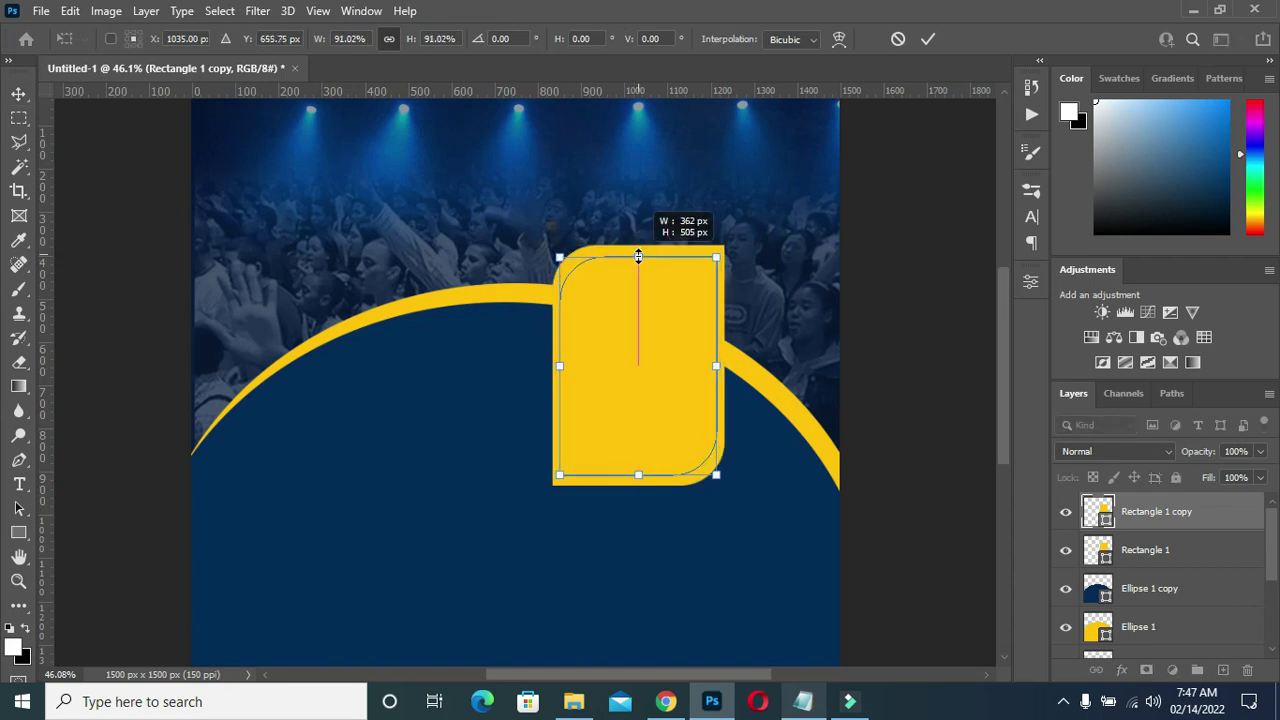
pyautogui.press('Return')
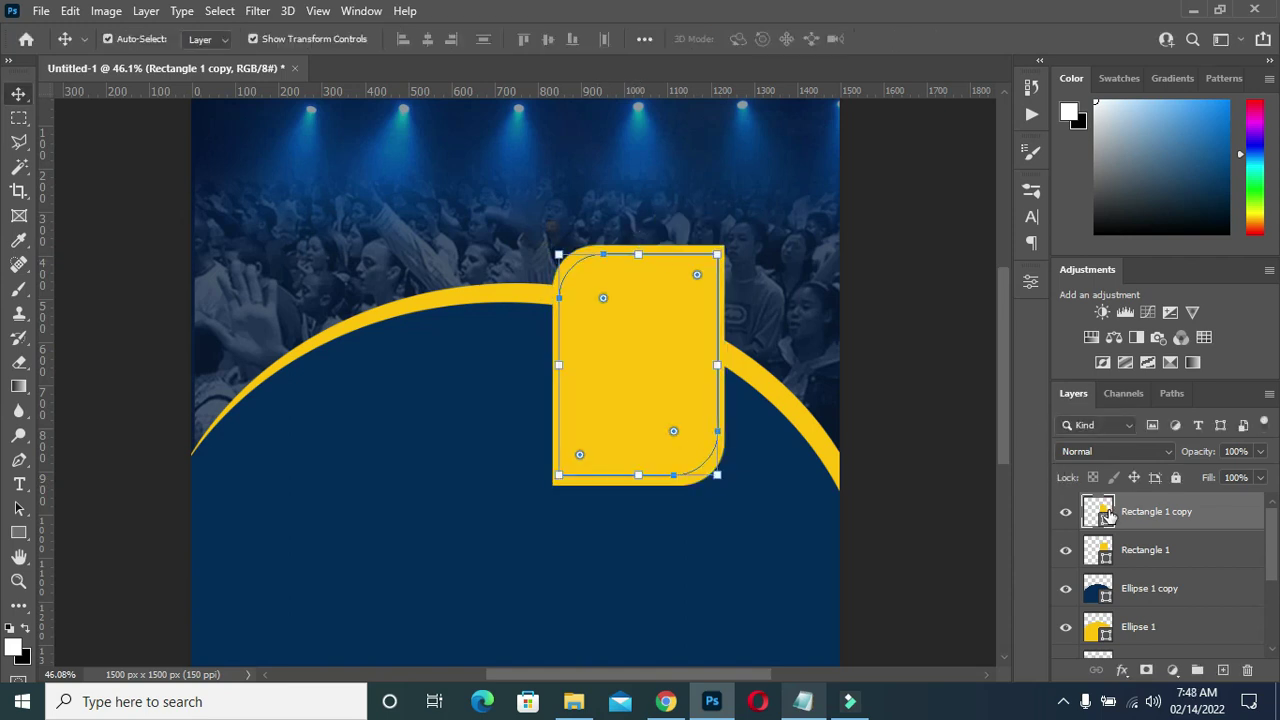
pyautogui.doubleClick(1107, 527)
pyautogui.click(751, 586)
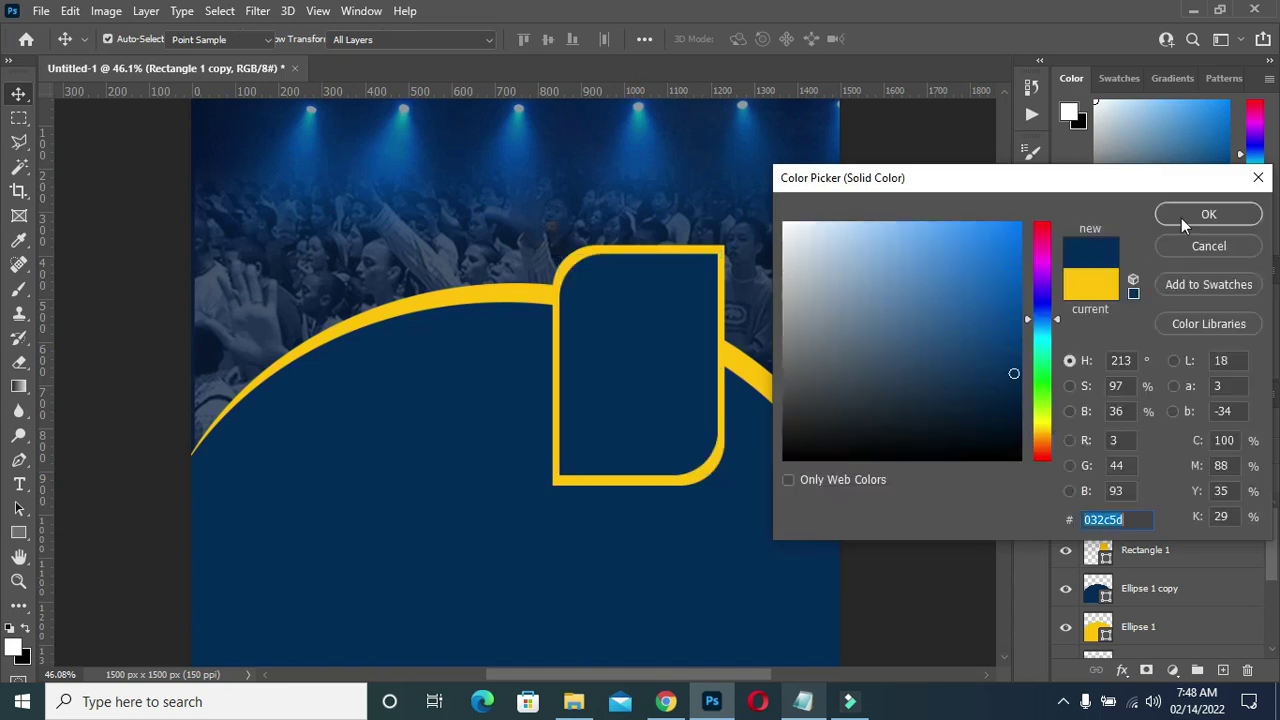
pyautogui.click(1190, 214)
# - Fit the canvas on screen and drag the speaker's photo from the image folder onto the flyer
pyautogui.hotkey('ctrl', '0')
pyautogui.click(573, 701)
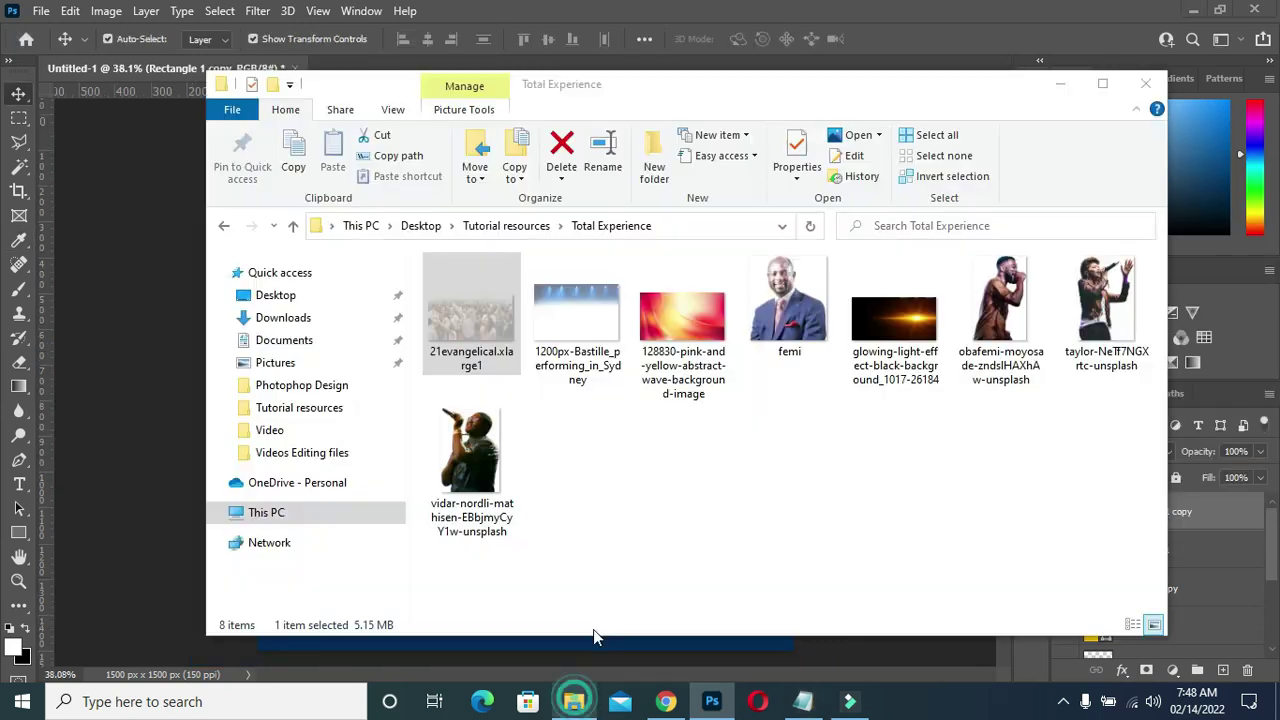
pyautogui.click(788, 322)
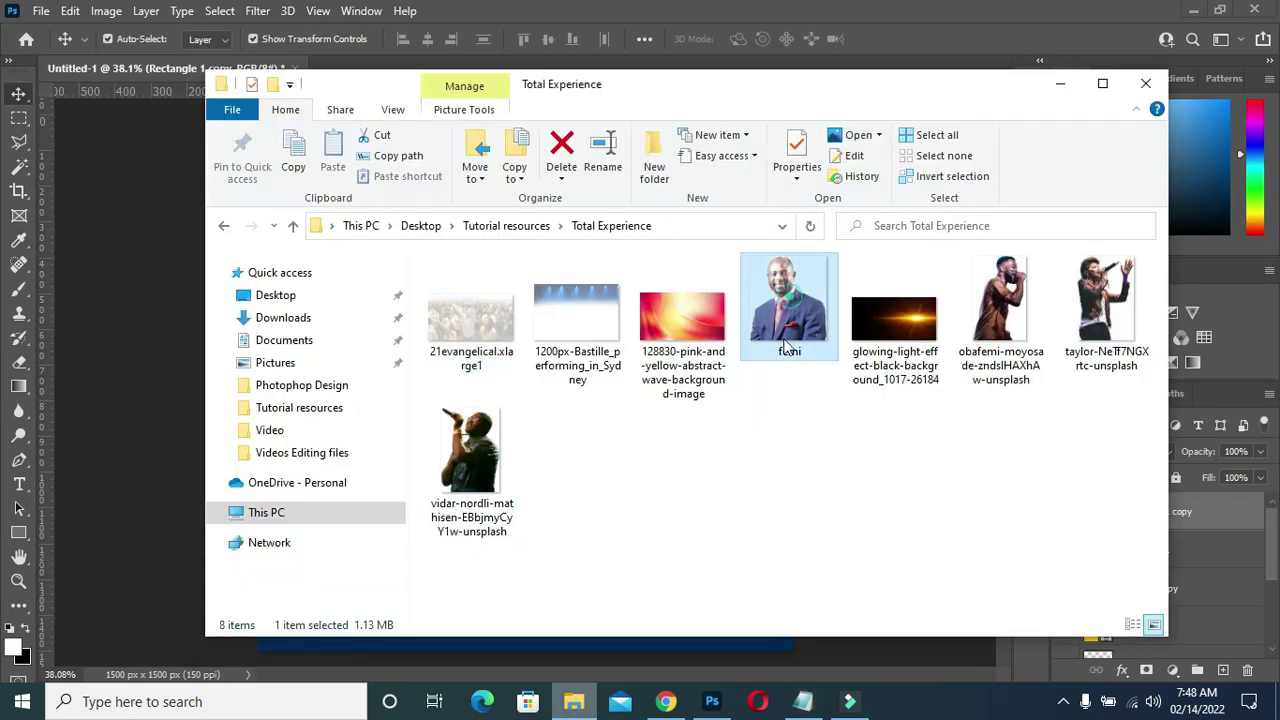
pyautogui.moveTo(788, 322); pyautogui.dragTo(178, 561)
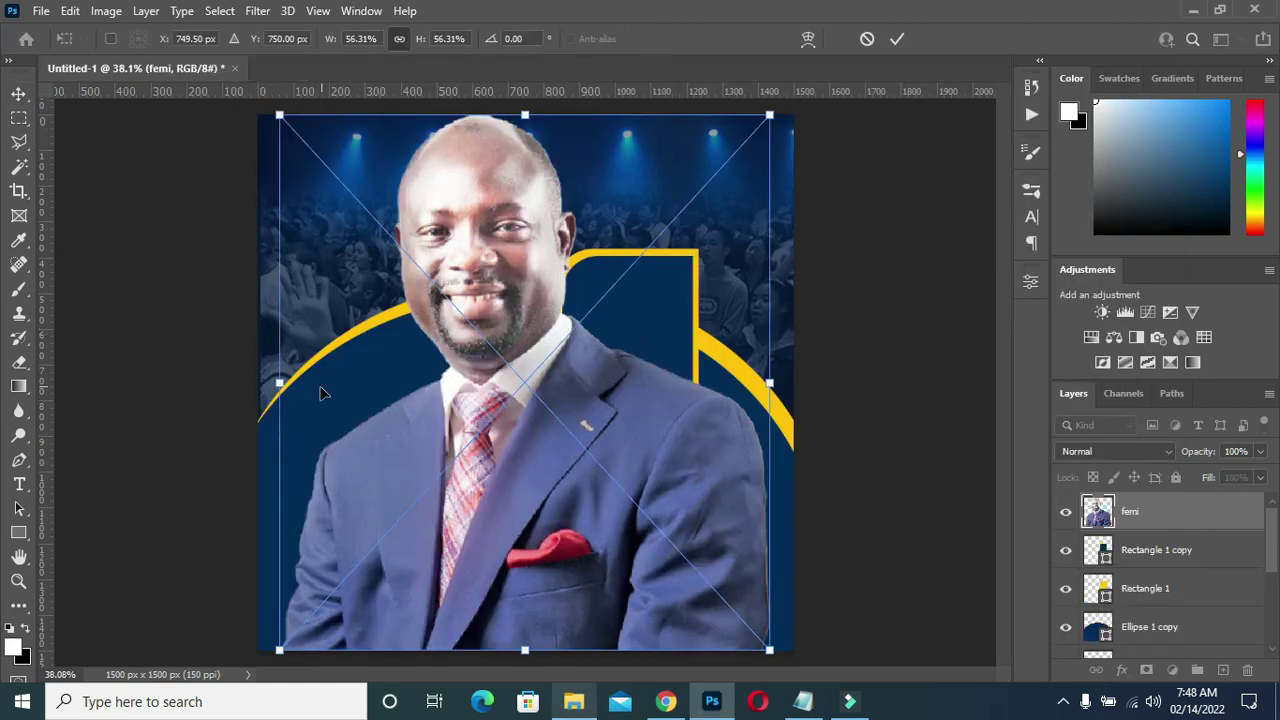
# - Scale the speaker's photo to about 24% and move it over the yellow frame
pyautogui.moveTo(278, 384); pyautogui.dragTo(523, 386)
pyautogui.scroll(1, 585, 353)
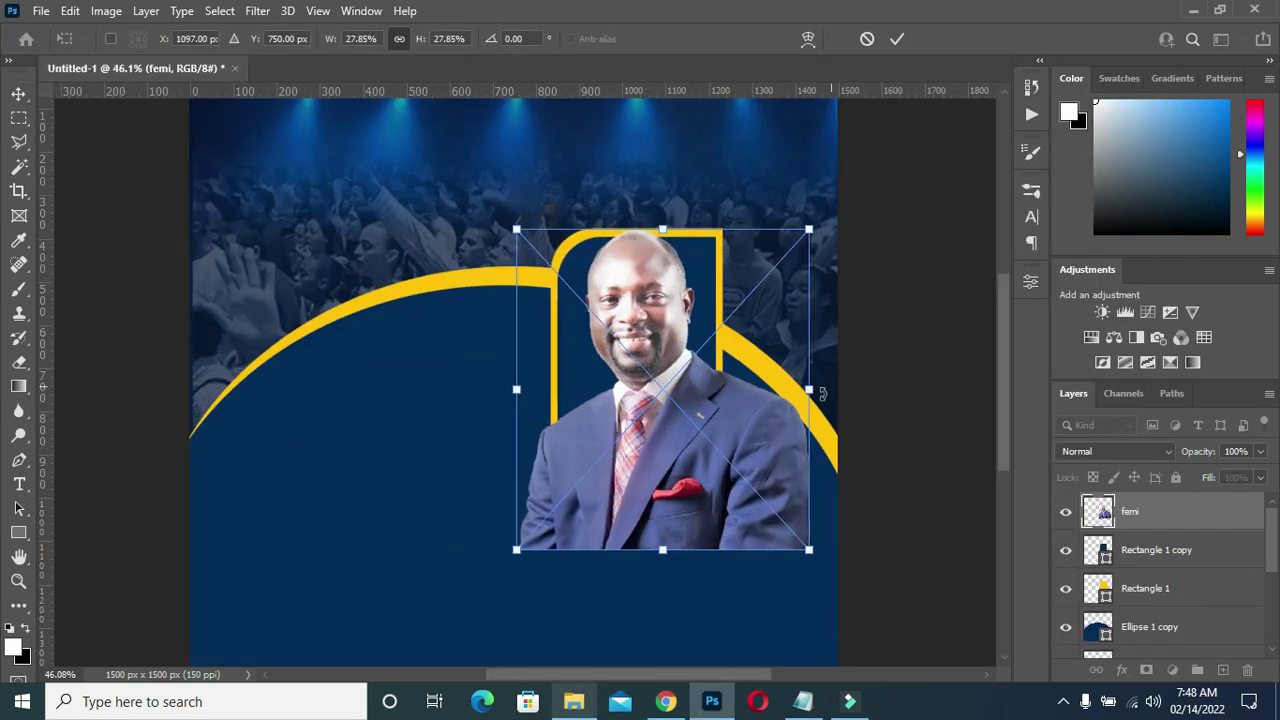
pyautogui.moveTo(808, 389); pyautogui.dragTo(766, 389)
pyautogui.moveTo(670, 432); pyautogui.dragTo(677, 370)
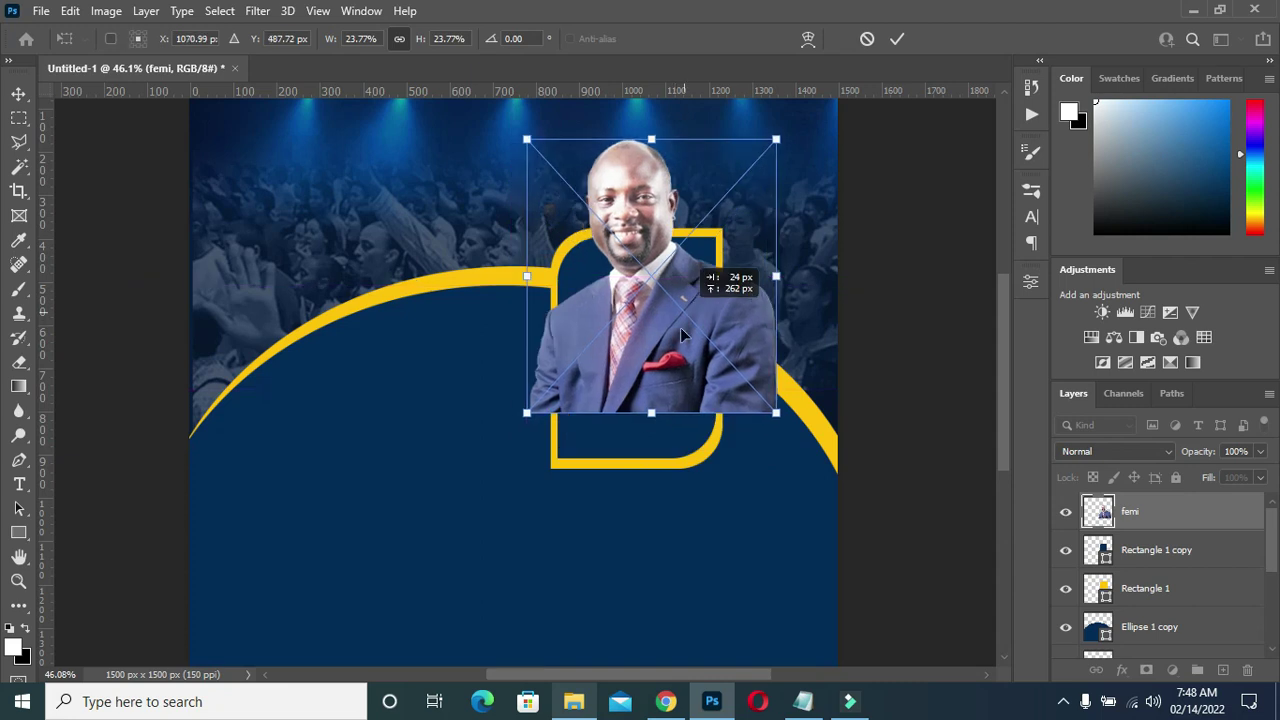
pyautogui.scroll(2, 709, 304)
pyautogui.scroll(1, 709, 304)
pyautogui.press('Return')
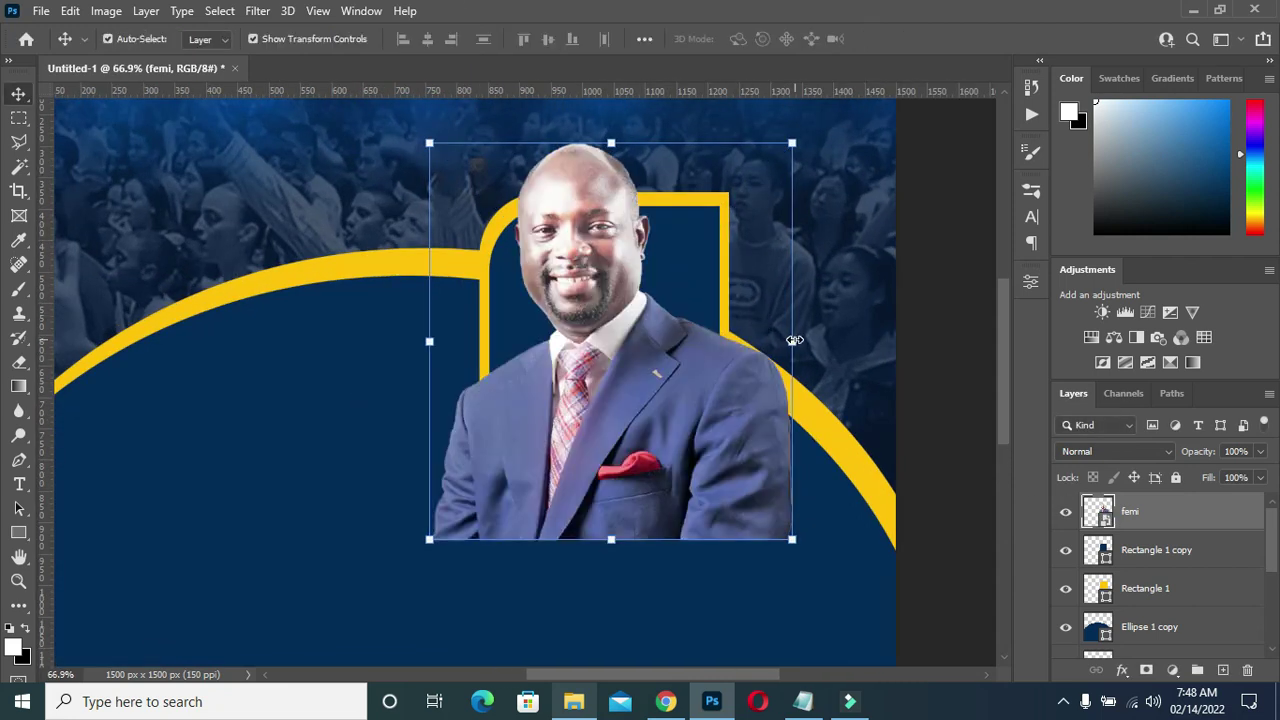
# - Resize and nudge the portrait so his head rises above the frame, then commit
pyautogui.moveTo(793, 341); pyautogui.dragTo(765, 363)
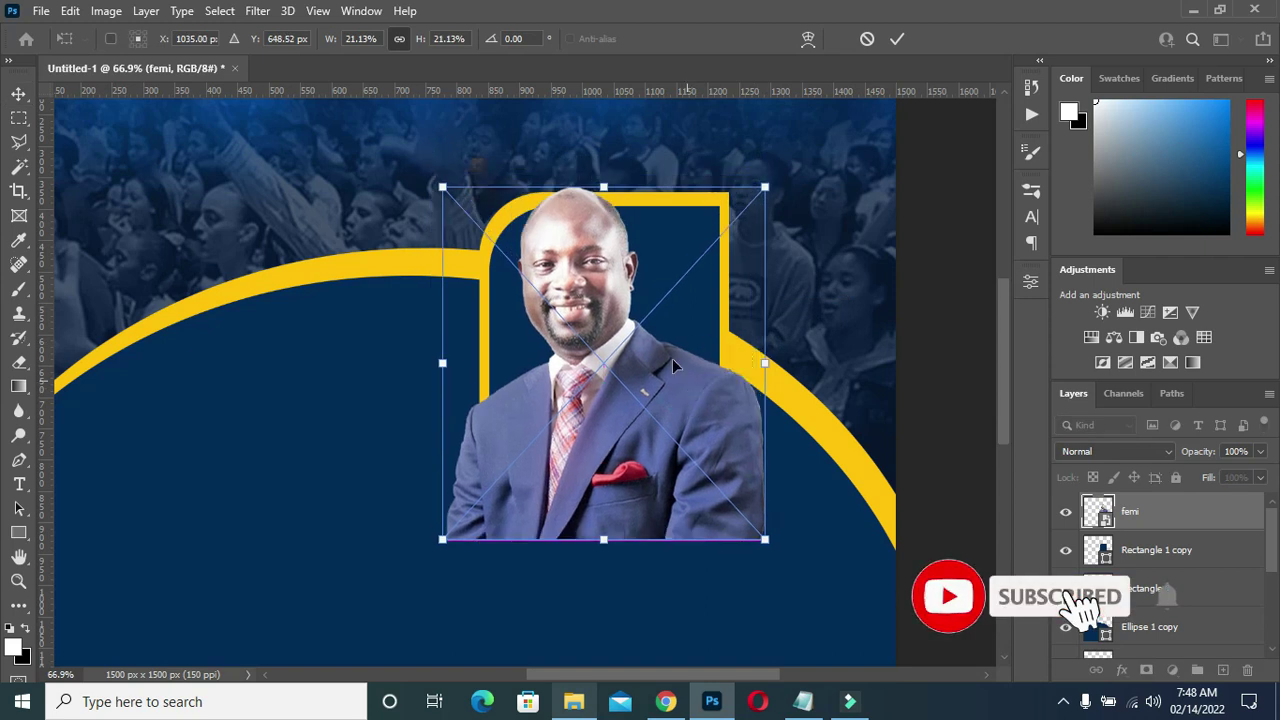
pyautogui.moveTo(604, 187); pyautogui.dragTo(604, 128)
pyautogui.moveTo(580, 239); pyautogui.dragTo(595, 246)
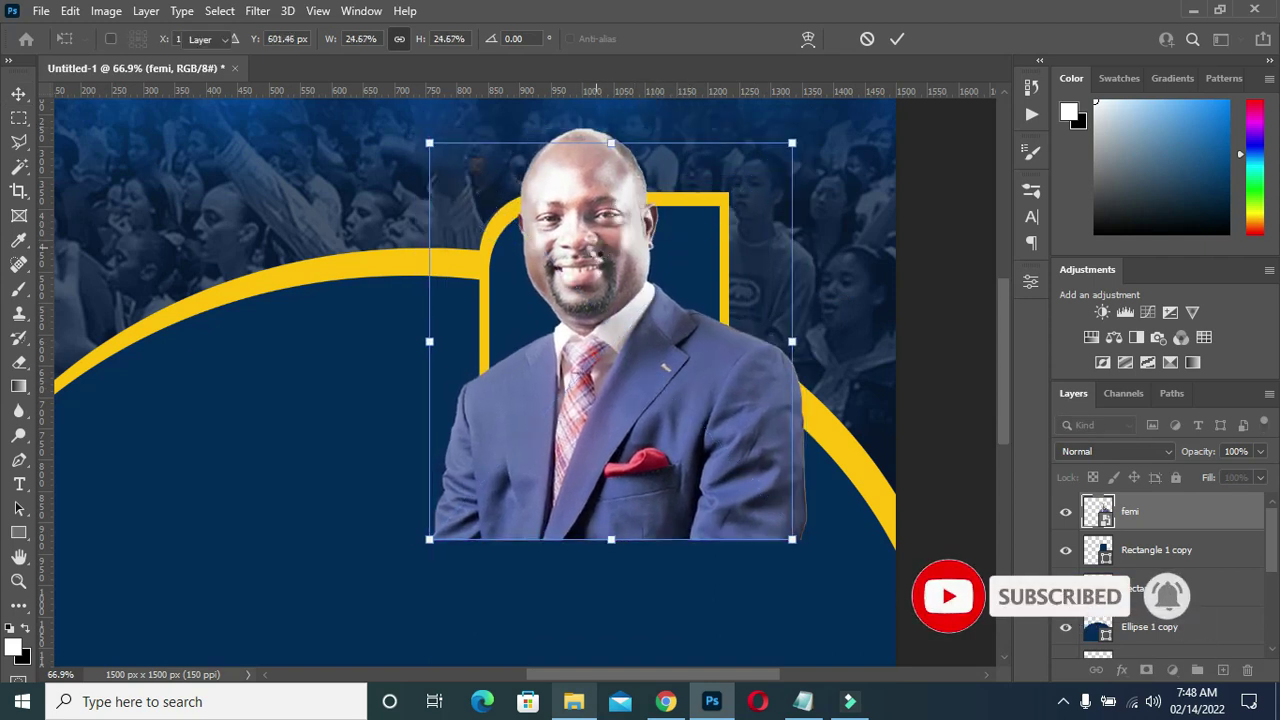
pyautogui.press('Return')
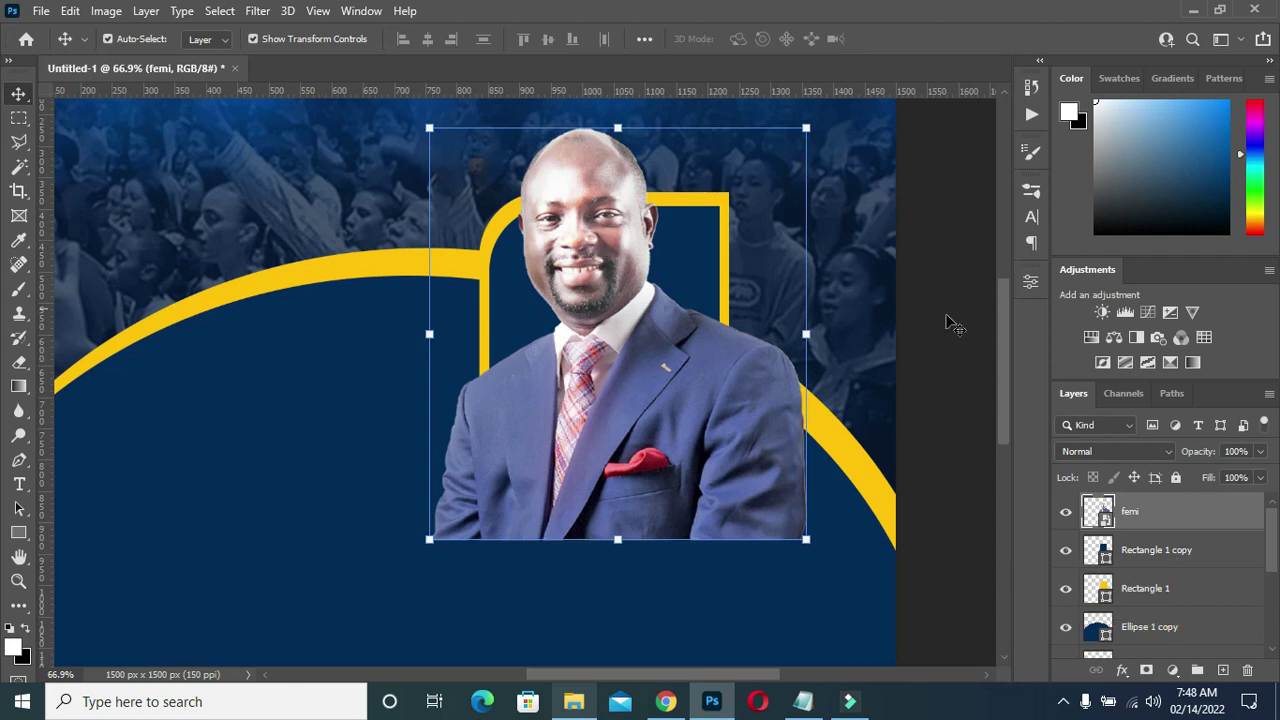
pyautogui.click(1163, 560)
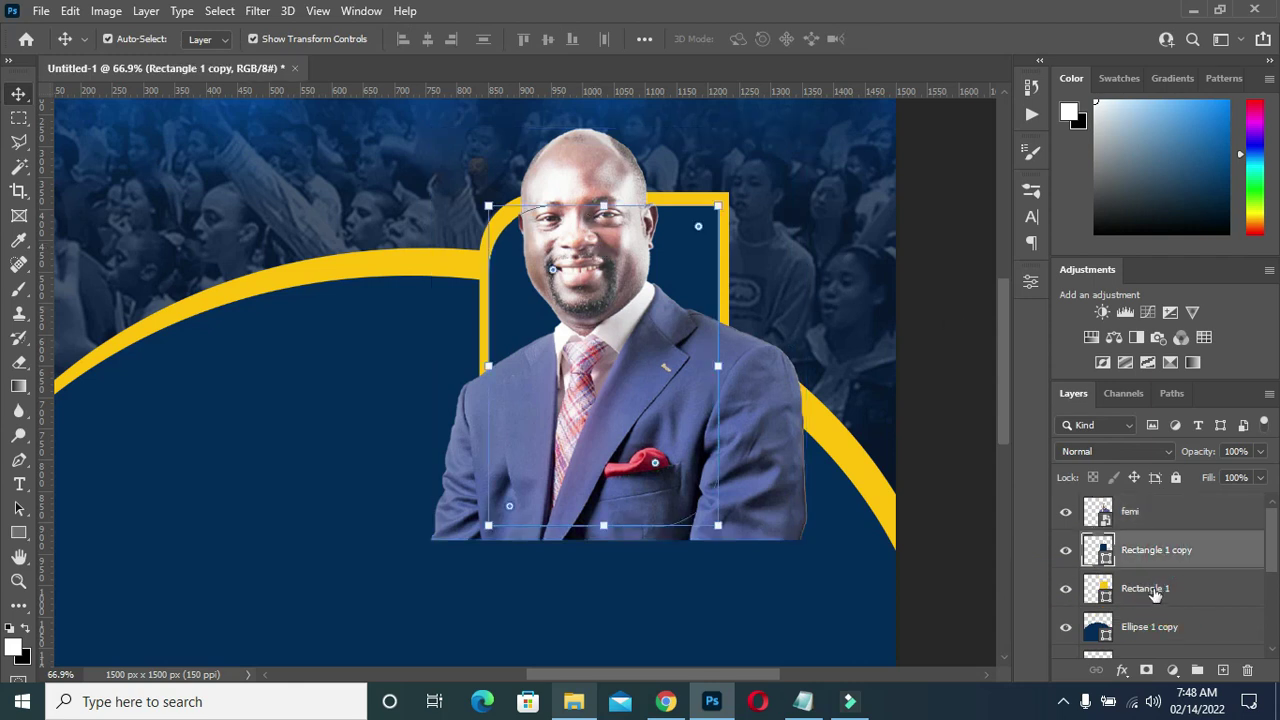
# - Widen both the yellow frame and the navy inner rectangle to the right
pyautogui.keyDown('shift'); pyautogui.click(1150, 590); pyautogui.keyUp('shift')
pyautogui.moveTo(727, 368); pyautogui.dragTo(744, 367)
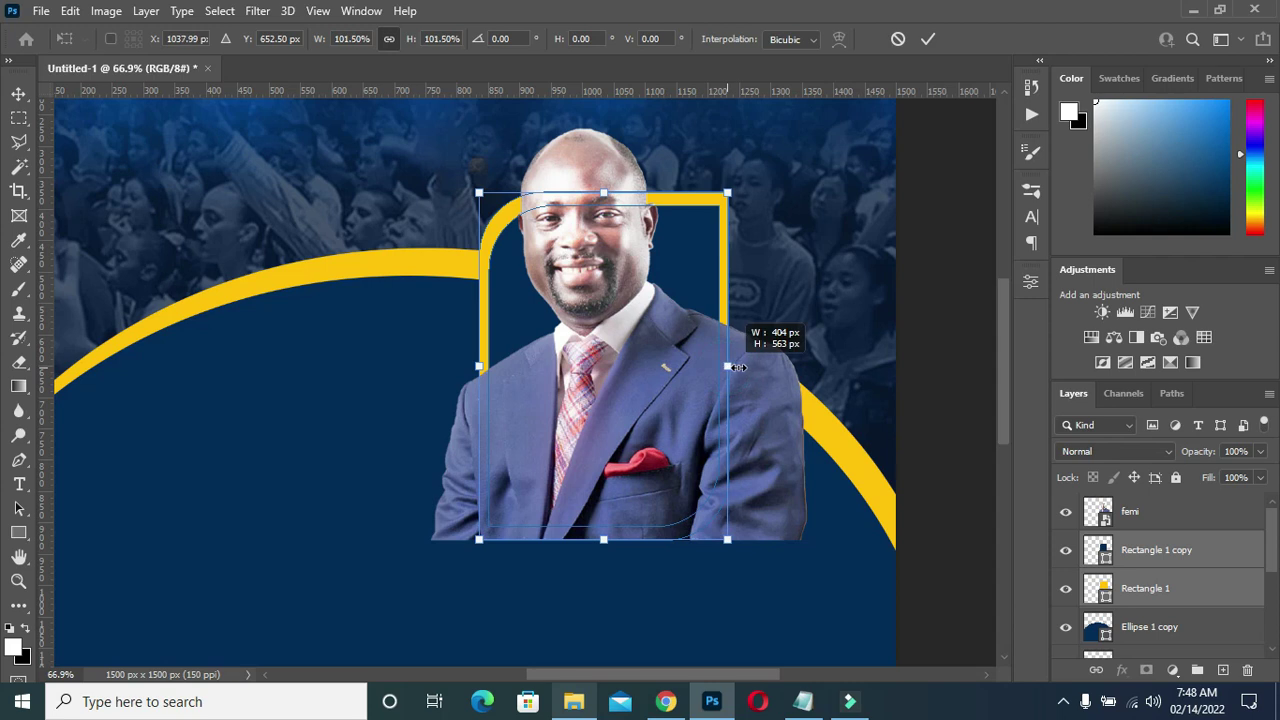
pyautogui.moveTo(744, 367); pyautogui.dragTo(754, 367)
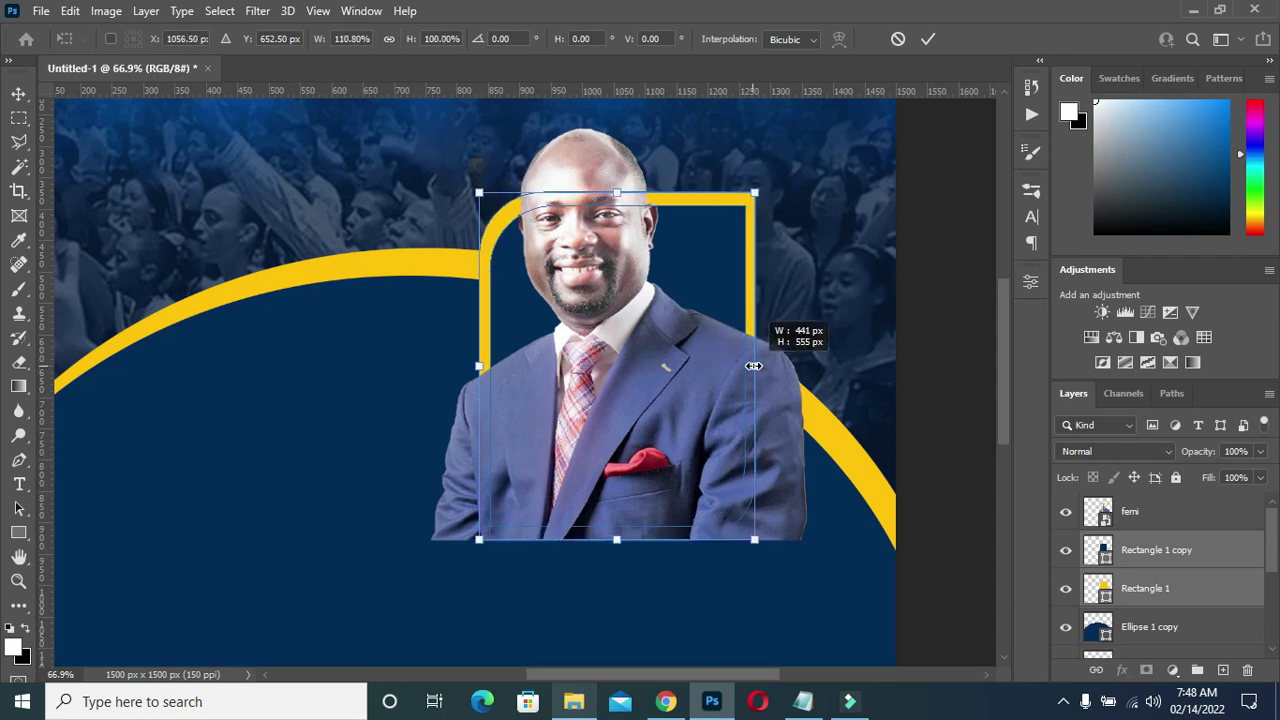
pyautogui.press('Return')
# - Shift the portrait 36 px right to centre it and load the navy panel as a selection
pyautogui.click(1130, 512)
pyautogui.moveTo(680, 450)
pyautogui.mouseDown()
pyautogui.moveTo(688, 435)
pyautogui.moveTo(690, 448)
pyautogui.mouseUp()
pyautogui.moveTo(672, 391); pyautogui.dragTo(693, 391)
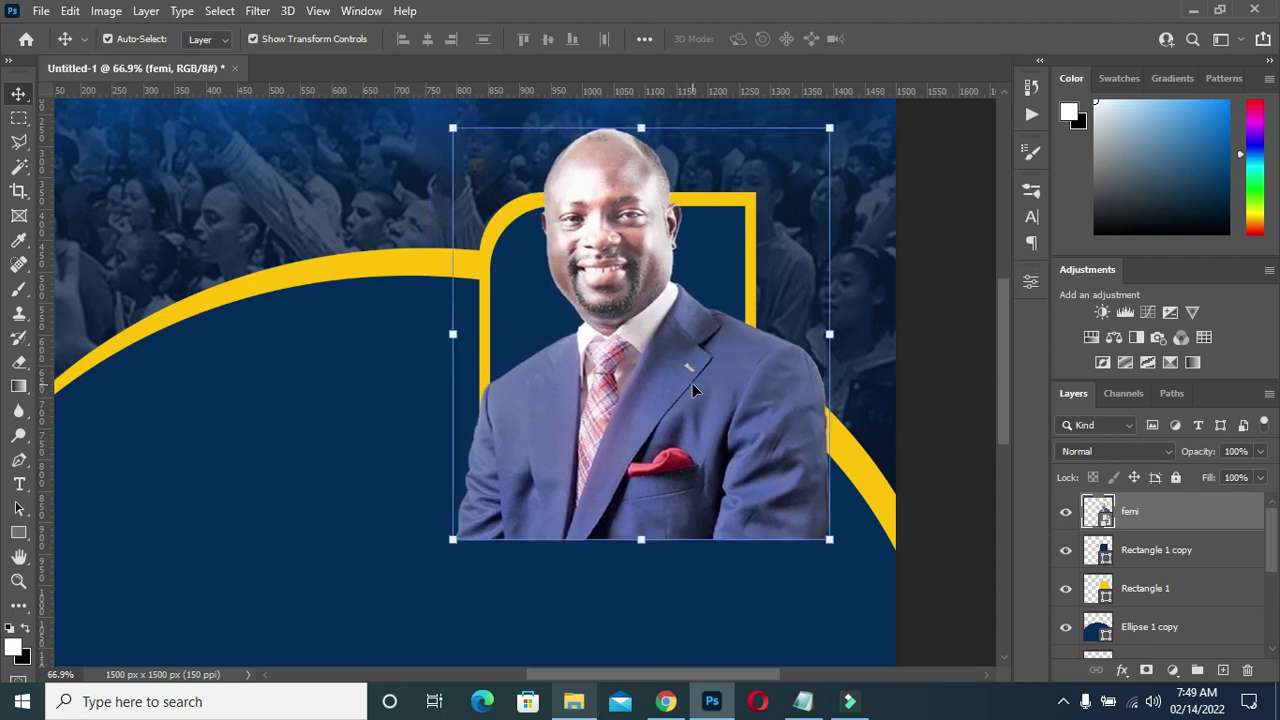
pyautogui.keyDown('ctrl'); pyautogui.click(1100, 553); pyautogui.keyUp('ctrl')
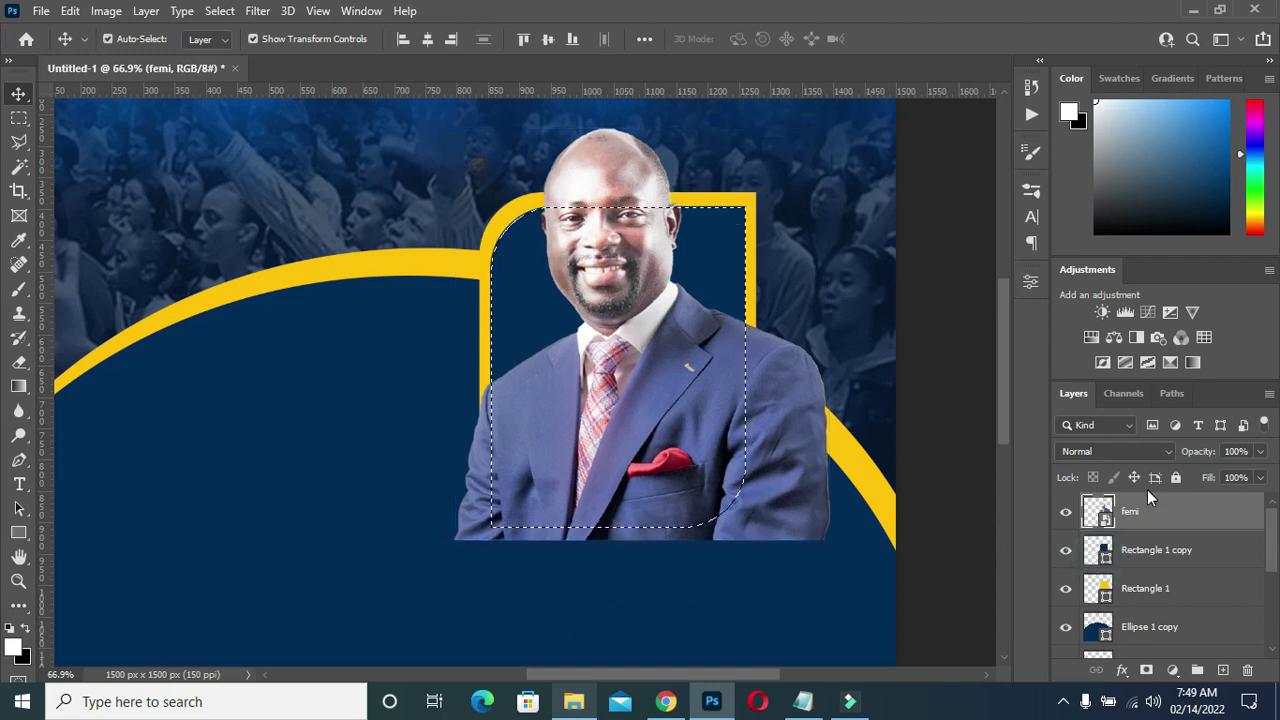
# - Add a layer mask to the speaker's photo and paint his head back in with a small white brush
pyautogui.click(1146, 670)
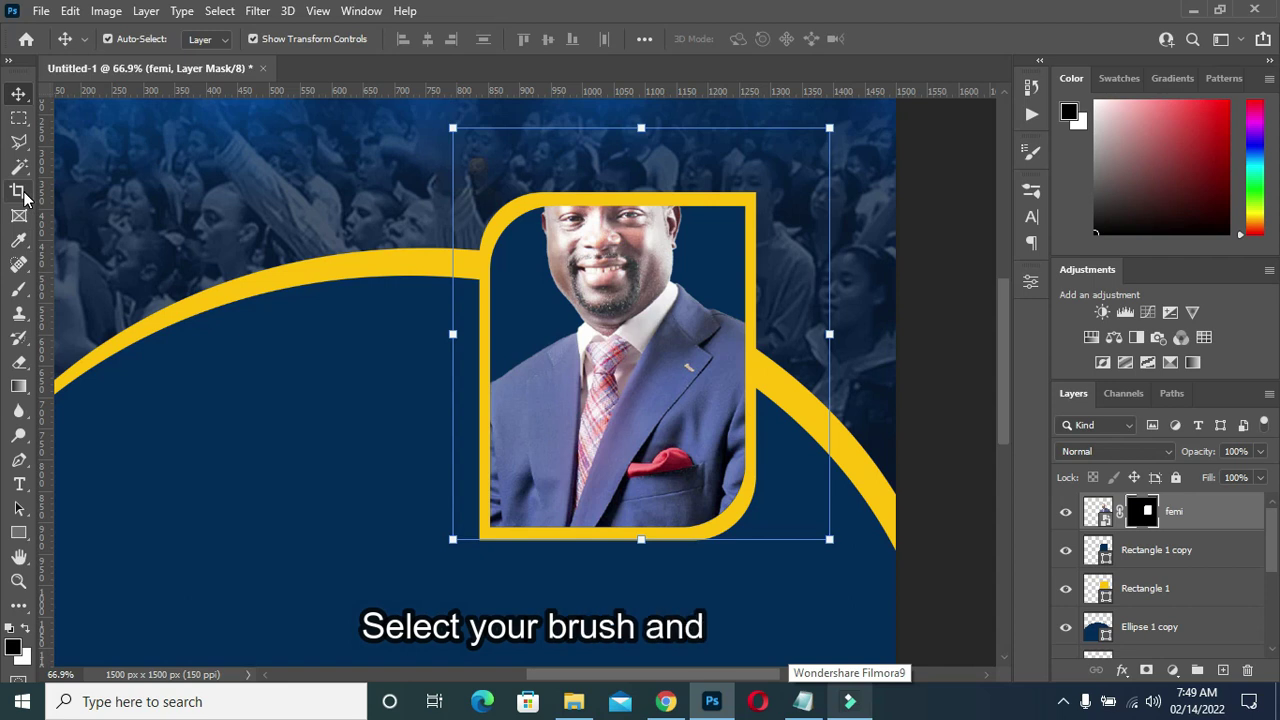
pyautogui.click(19, 290)
pyautogui.click(98, 289)
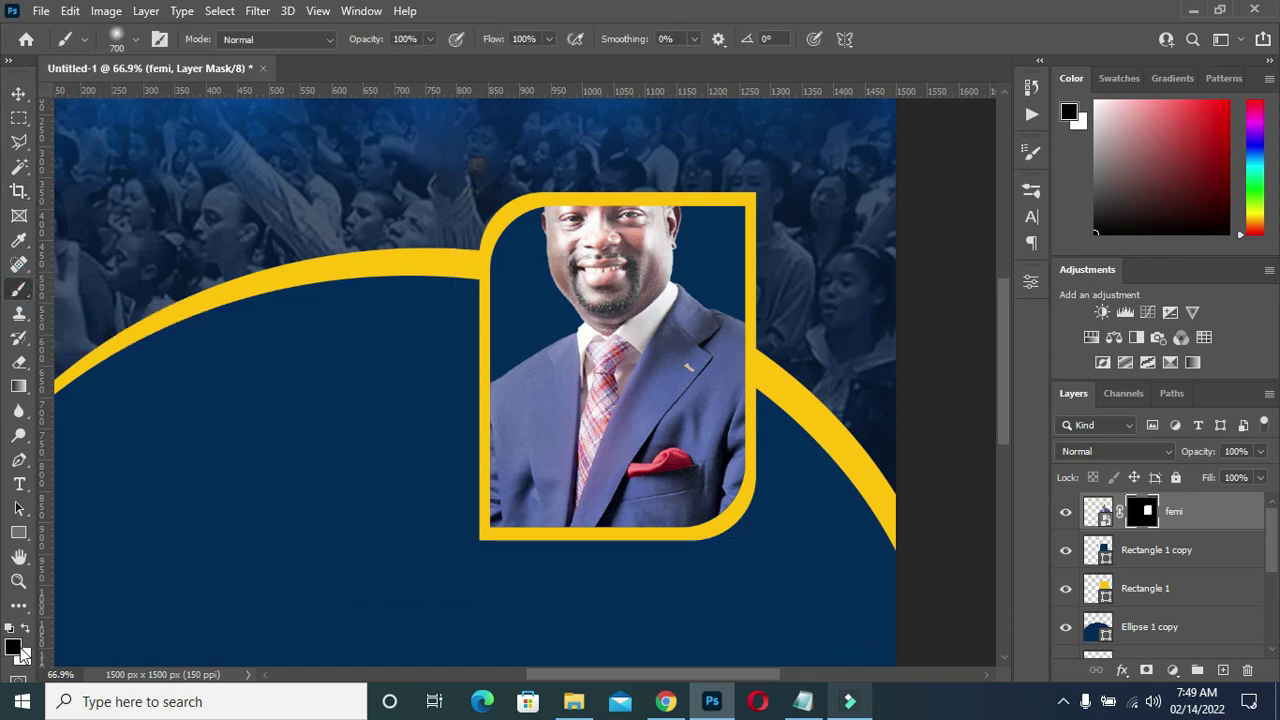
pyautogui.press('x')
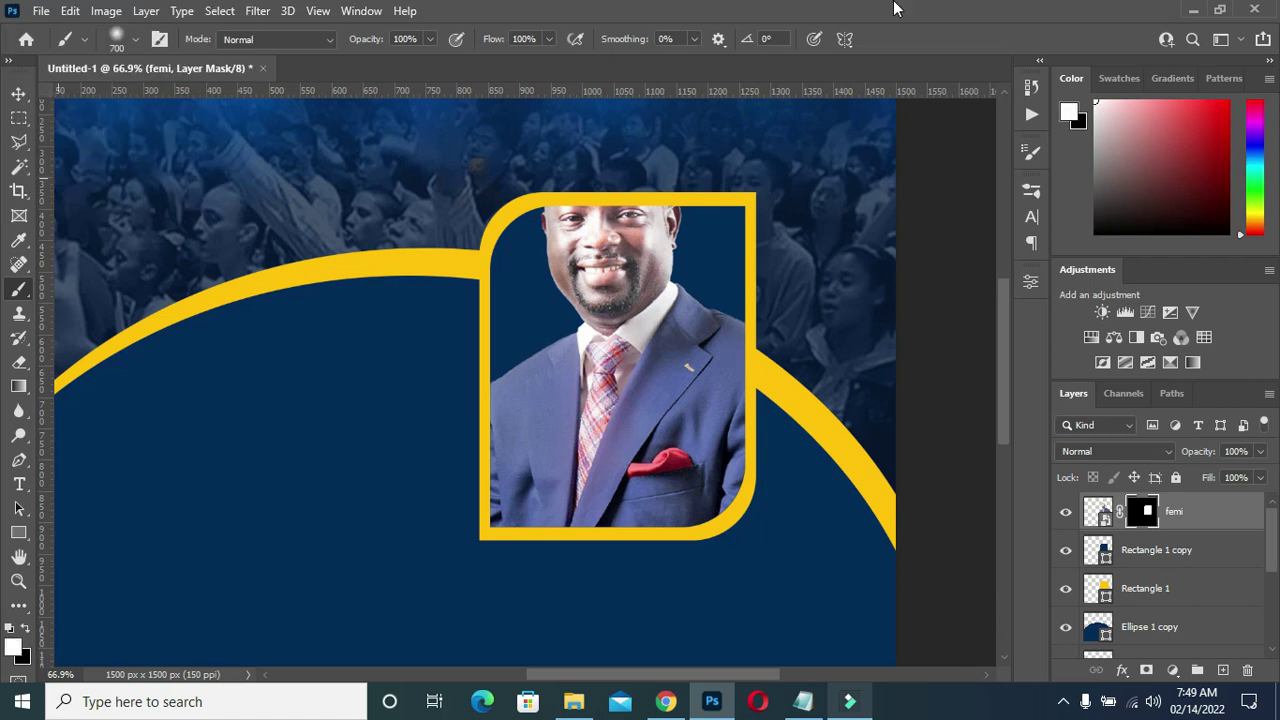
pyautogui.press('[')
pyautogui.press('[')
pyautogui.press('[')
pyautogui.moveTo(620, 218); pyautogui.dragTo(620, 165)
pyautogui.press('[')
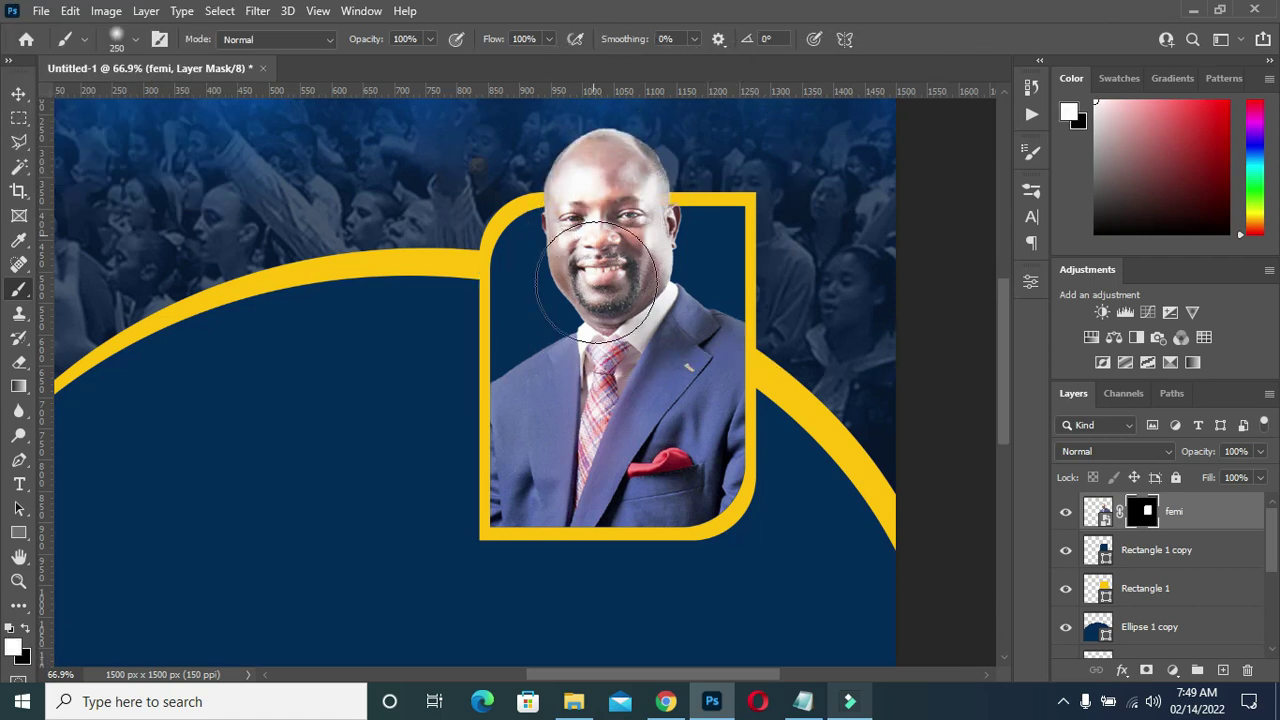
# - Move the photo with its yellow and navy rectangles about 104 px right and 94 px up
pyautogui.press('x')
pyautogui.press('v')
pyautogui.scroll(-1, 550, 299)
pyautogui.scroll(-1, 600, 340)
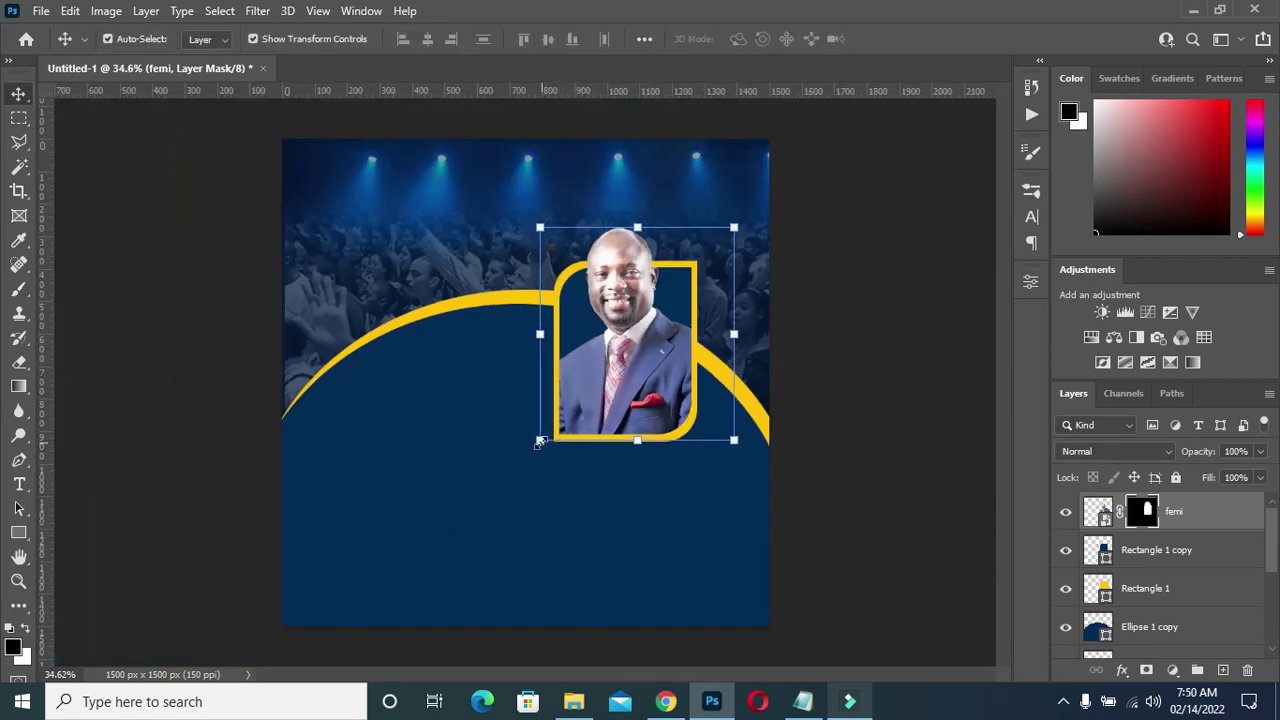
pyautogui.keyDown('ctrl'); pyautogui.click(1145, 588); pyautogui.keyUp('ctrl')
pyautogui.keyDown('ctrl'); pyautogui.click(1158, 552); pyautogui.keyUp('ctrl')
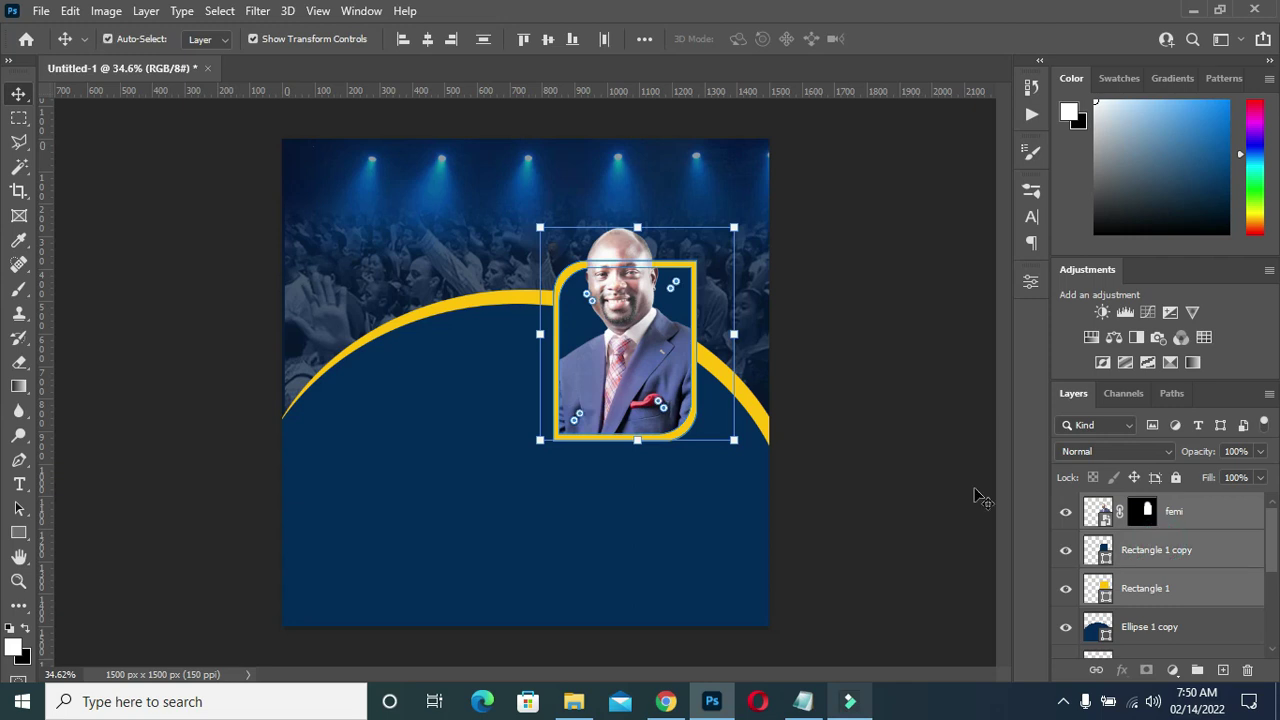
pyautogui.moveTo(601, 330); pyautogui.dragTo(645, 293)
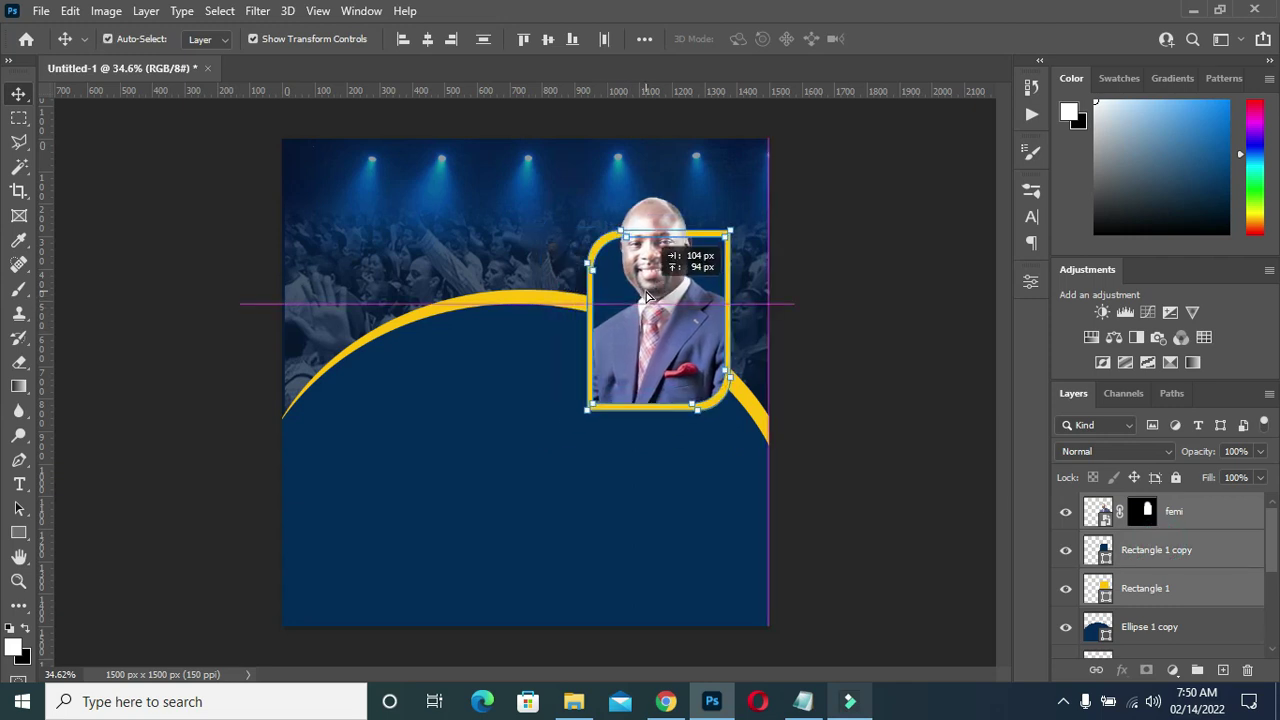
pyautogui.moveTo(645, 293); pyautogui.dragTo(652, 300)
# - Deselect the frame layers and select the navy ellipse layer
pyautogui.click(886, 325)
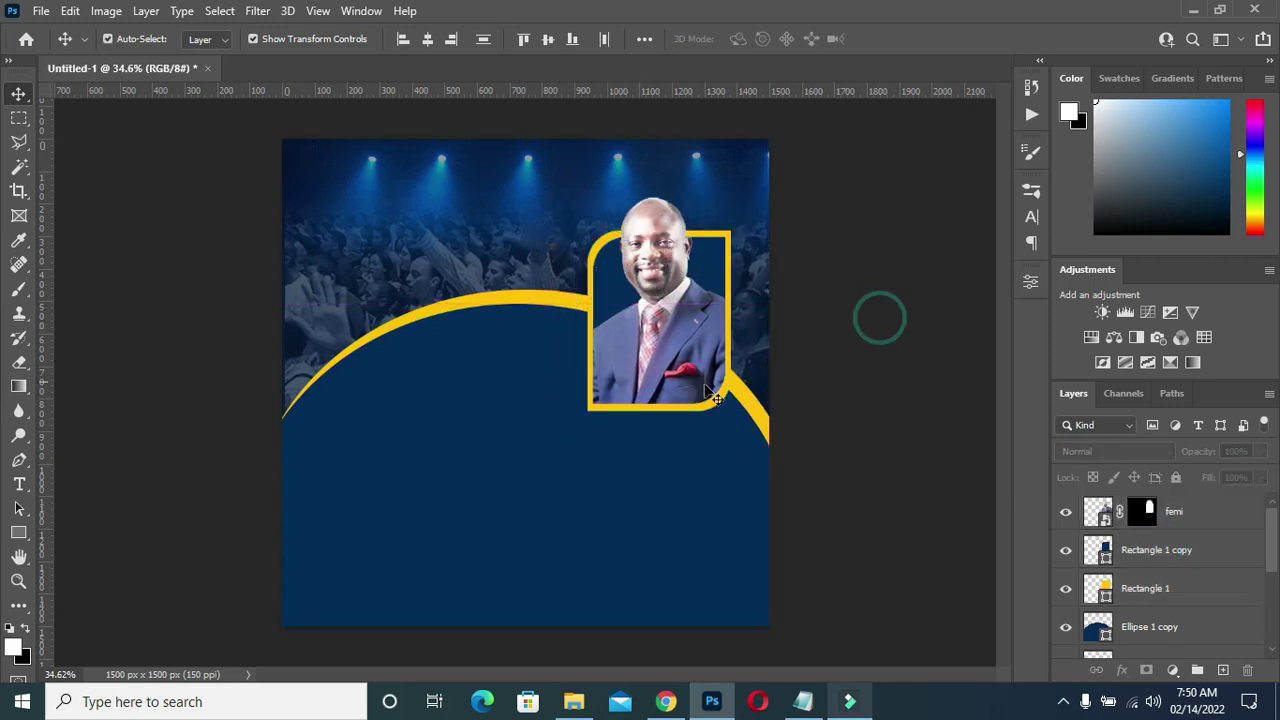
pyautogui.scroll(1, 540, 370)
pyautogui.scroll(-1, 548, 340)
pyautogui.click(857, 378)
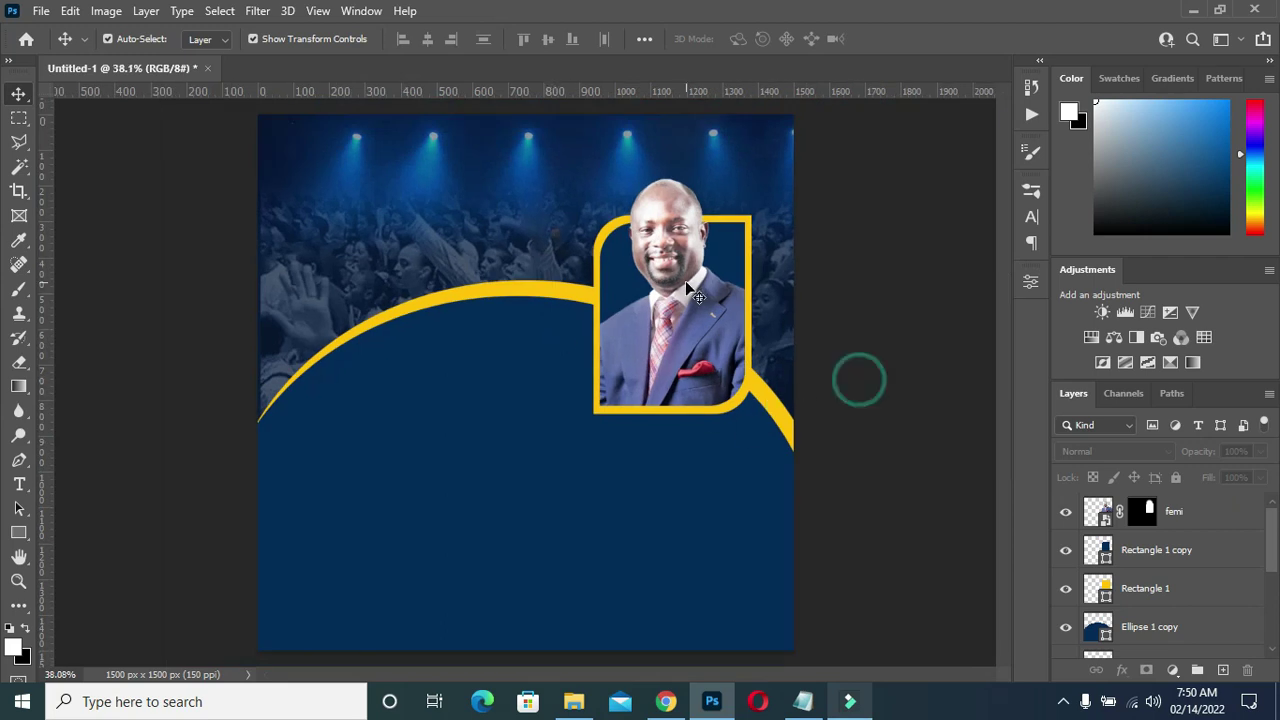
pyautogui.scroll(-1, 696, 293)
pyautogui.click(531, 543)
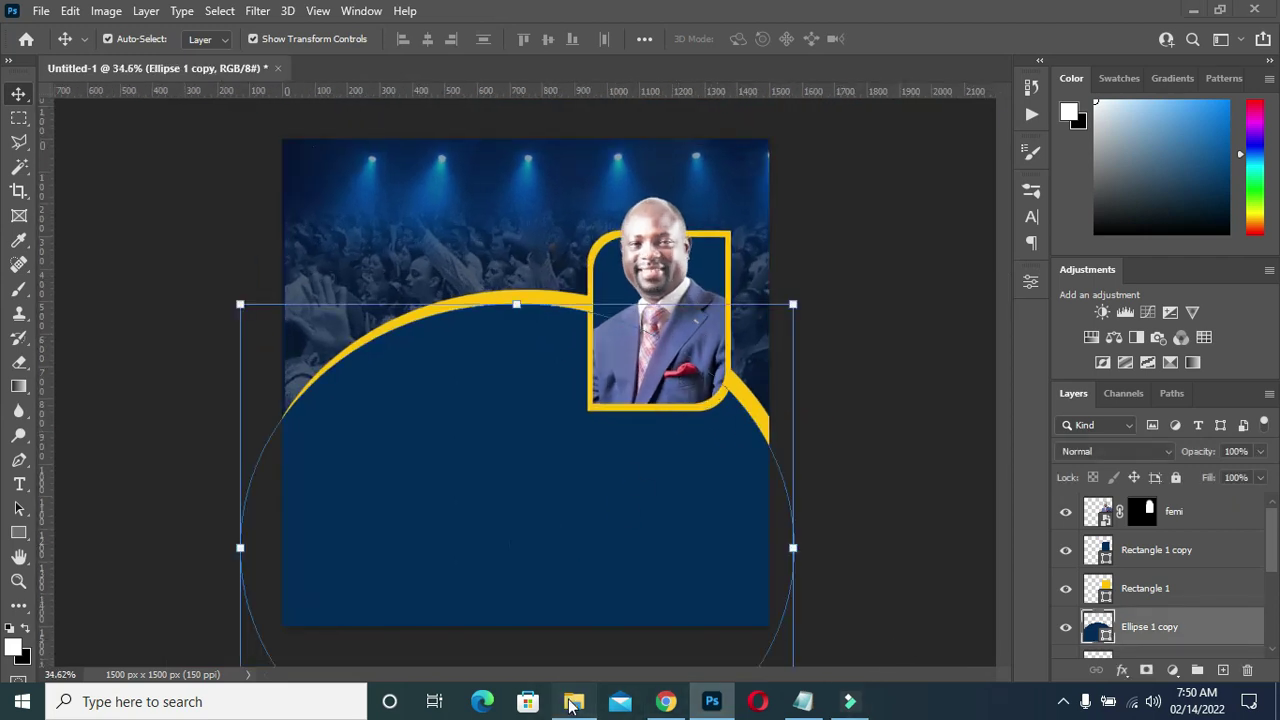
# - Place the pink-and-yellow wave image on the flyer, stretched to roughly 277–338 percent
pyautogui.click(573, 701)
pyautogui.click(654, 344)
pyautogui.click(126, 531)
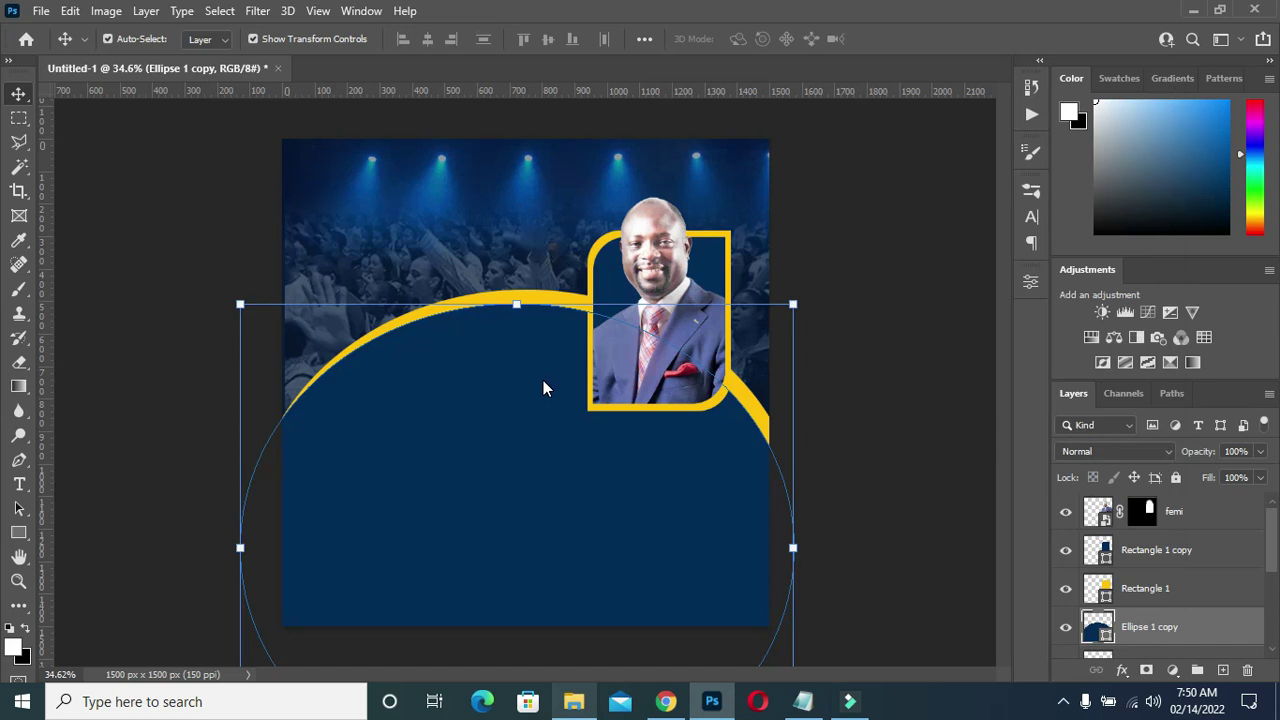
pyautogui.moveTo(543, 388); pyautogui.dragTo(529, 377)
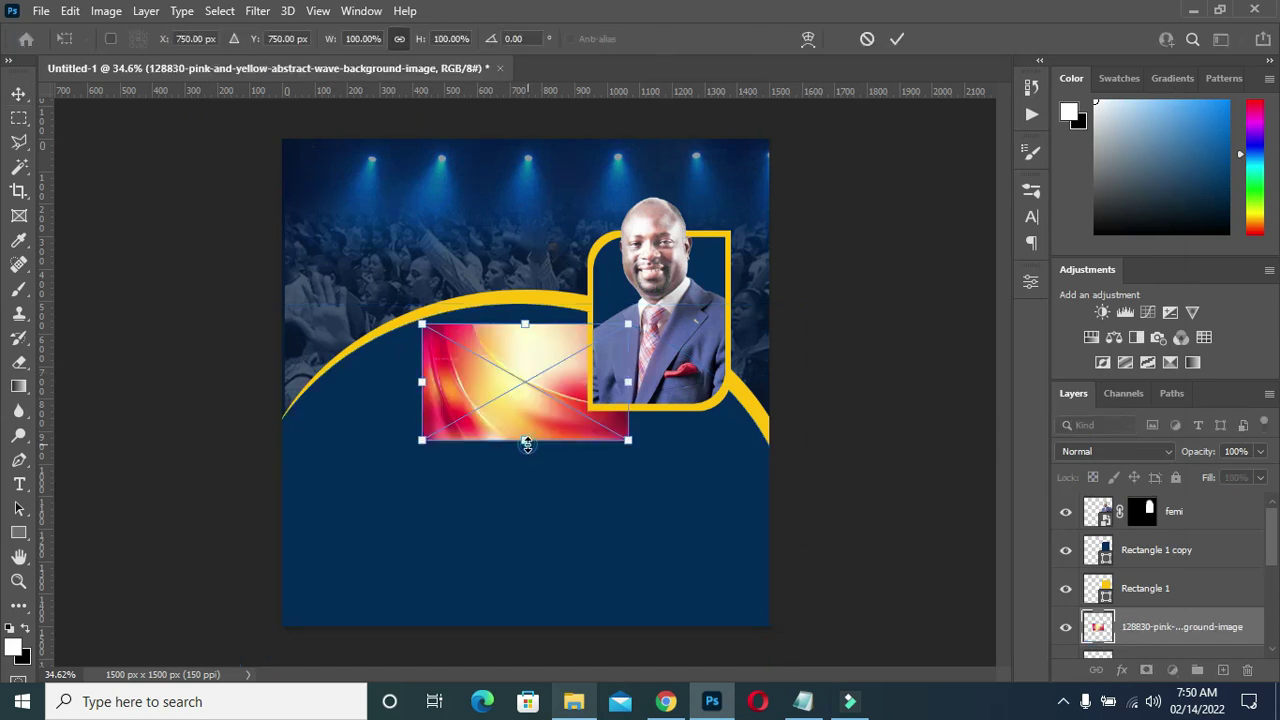
pyautogui.moveTo(526, 445); pyautogui.dragTo(524, 647)
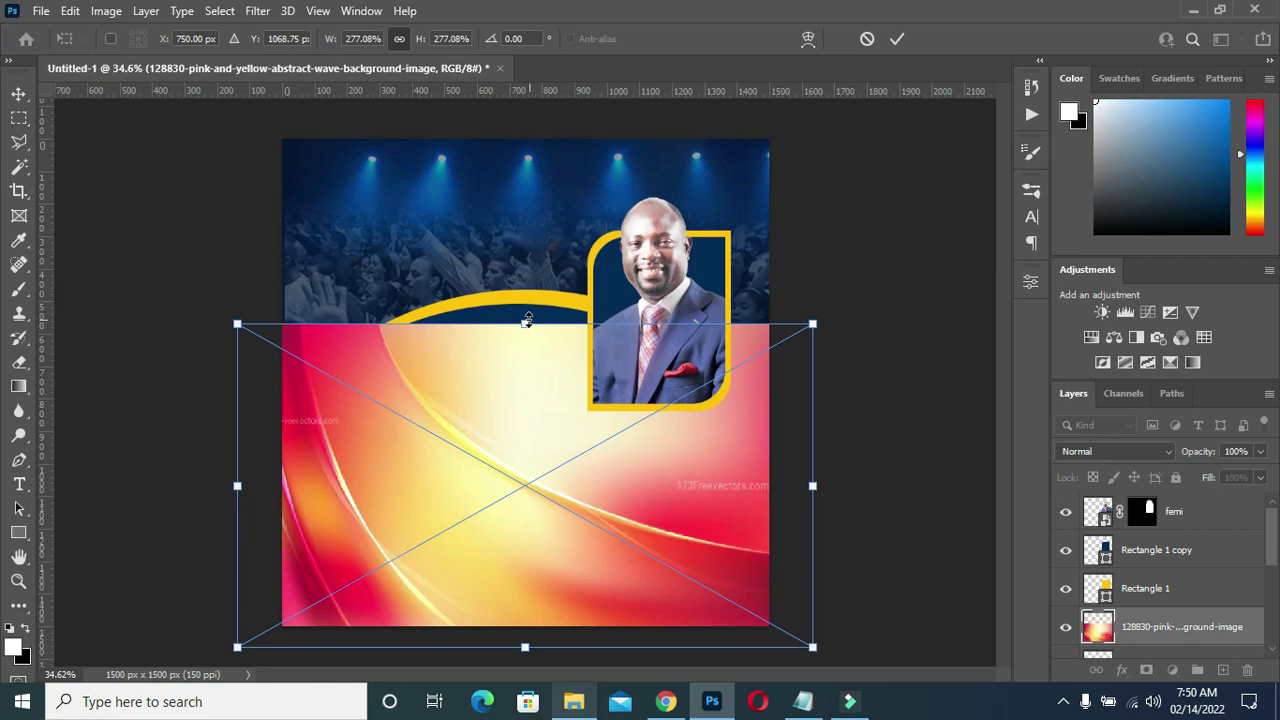
pyautogui.moveTo(527, 320); pyautogui.dragTo(525, 252)
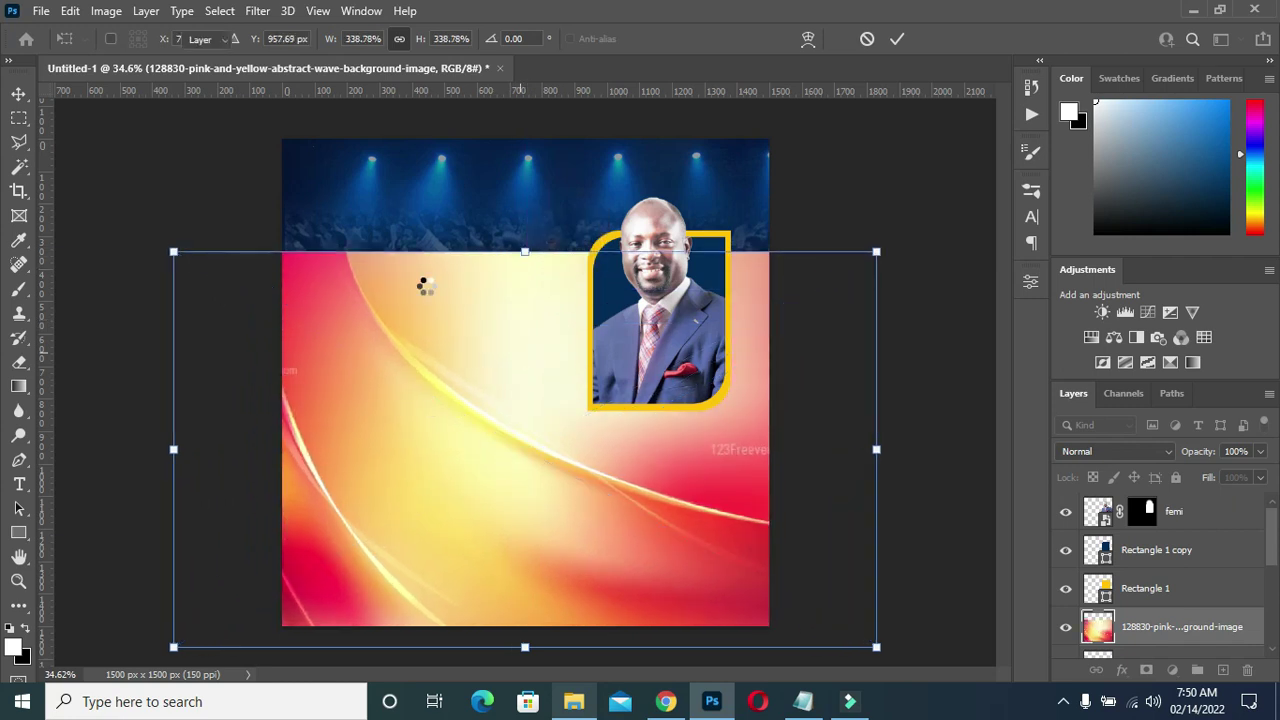
pyautogui.press('Return')
# - Apply a Gaussian Blur of radius 45.6 to the wave image
pyautogui.click(257, 10)
pyautogui.moveTo(268, 250)
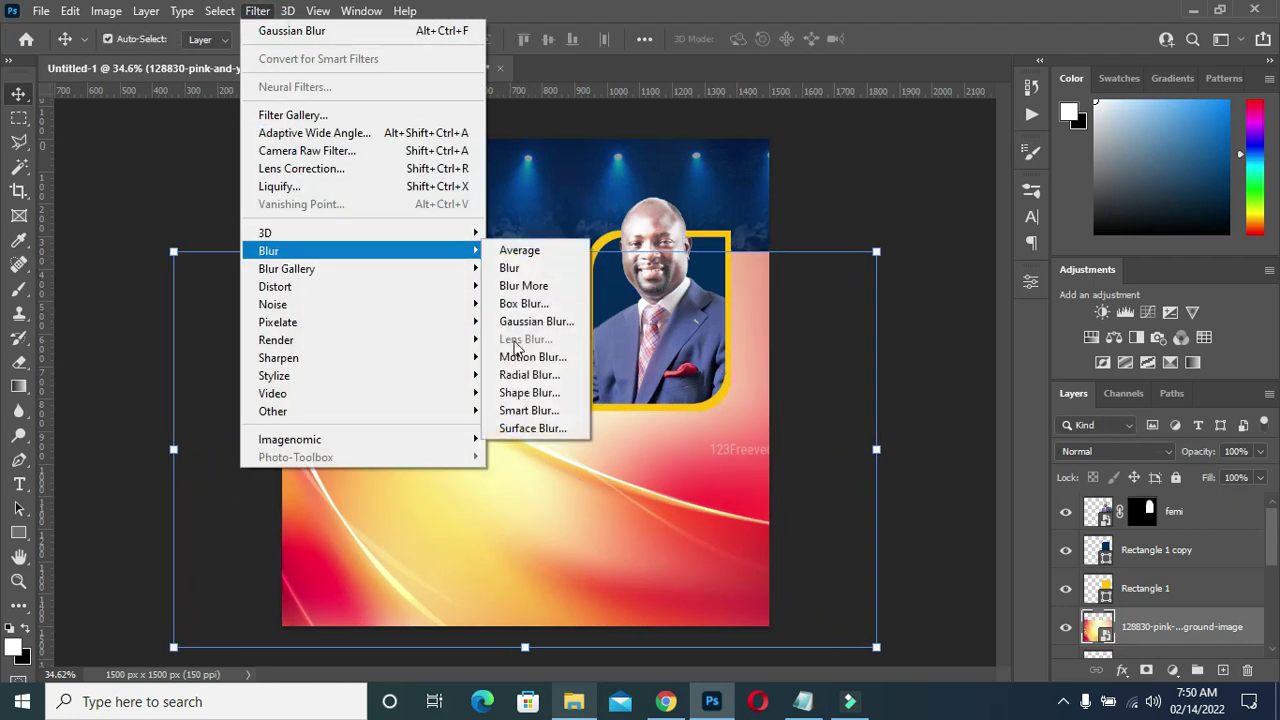
pyautogui.click(510, 328)
pyautogui.moveTo(1006, 429)
pyautogui.mouseDown()
pyautogui.moveTo(1045, 432)
pyautogui.moveTo(1028, 430)
pyautogui.mouseUp()
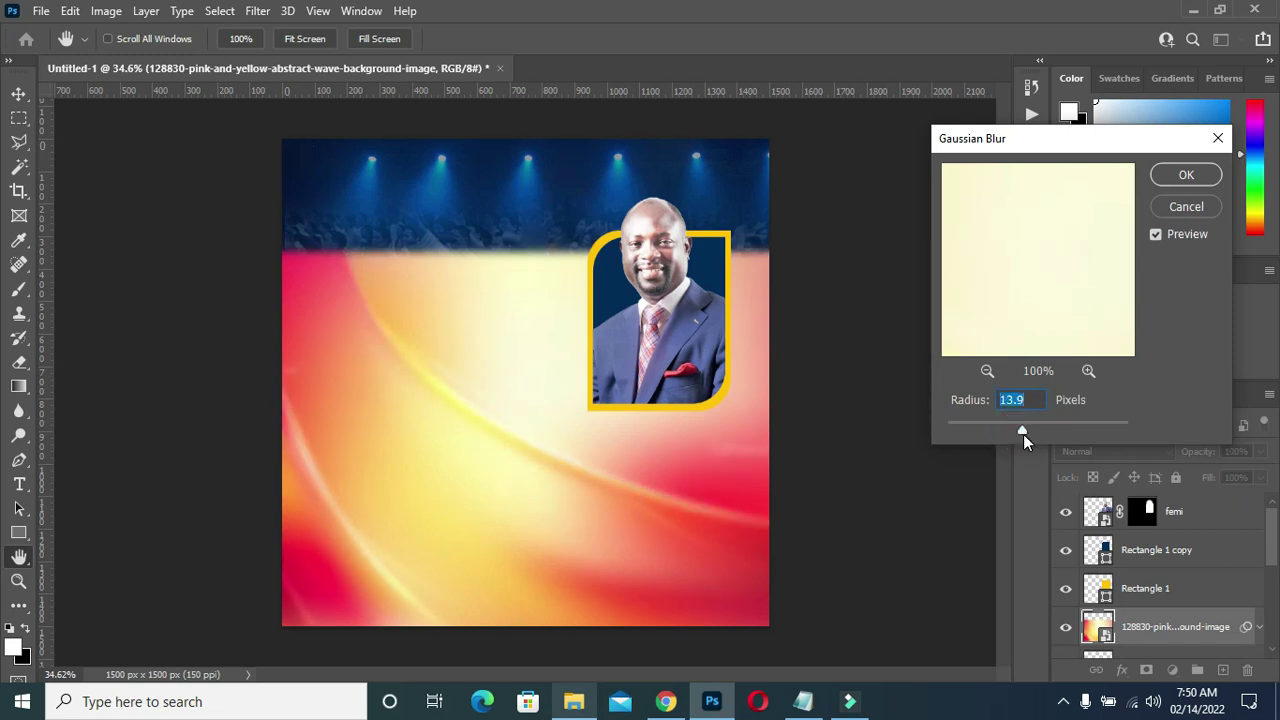
pyautogui.click(1186, 174)
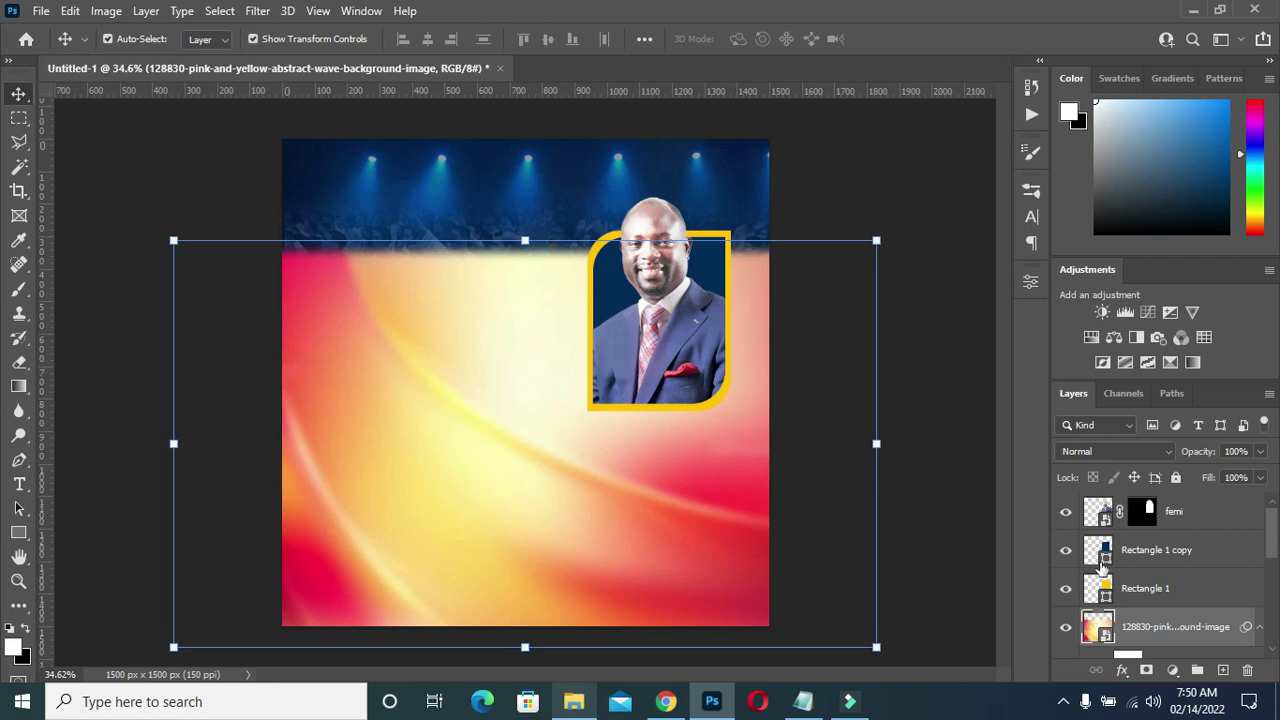
# - Set the wave layer to Multiply and clip it to the navy arc shape
pyautogui.scroll(-2, 1180, 560)
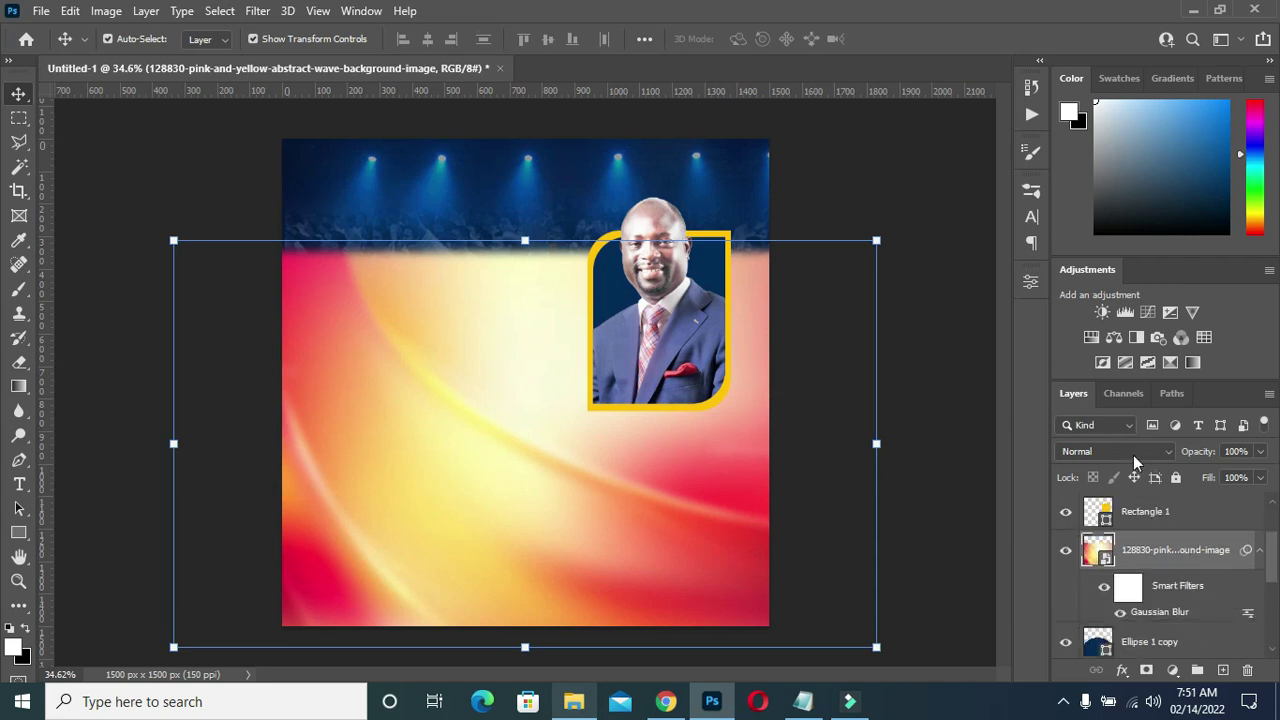
pyautogui.click(1133, 455)
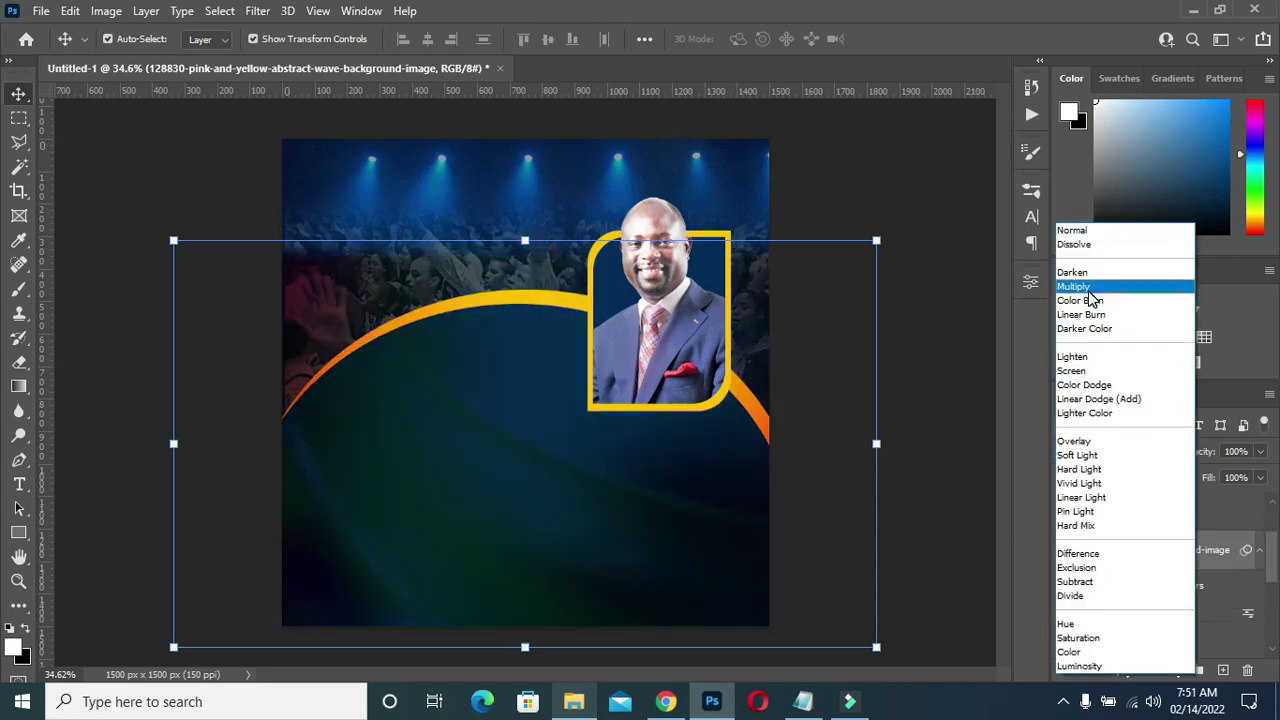
pyautogui.click(1089, 289)
pyautogui.click(1259, 550)
pyautogui.rightClick(1182, 558)
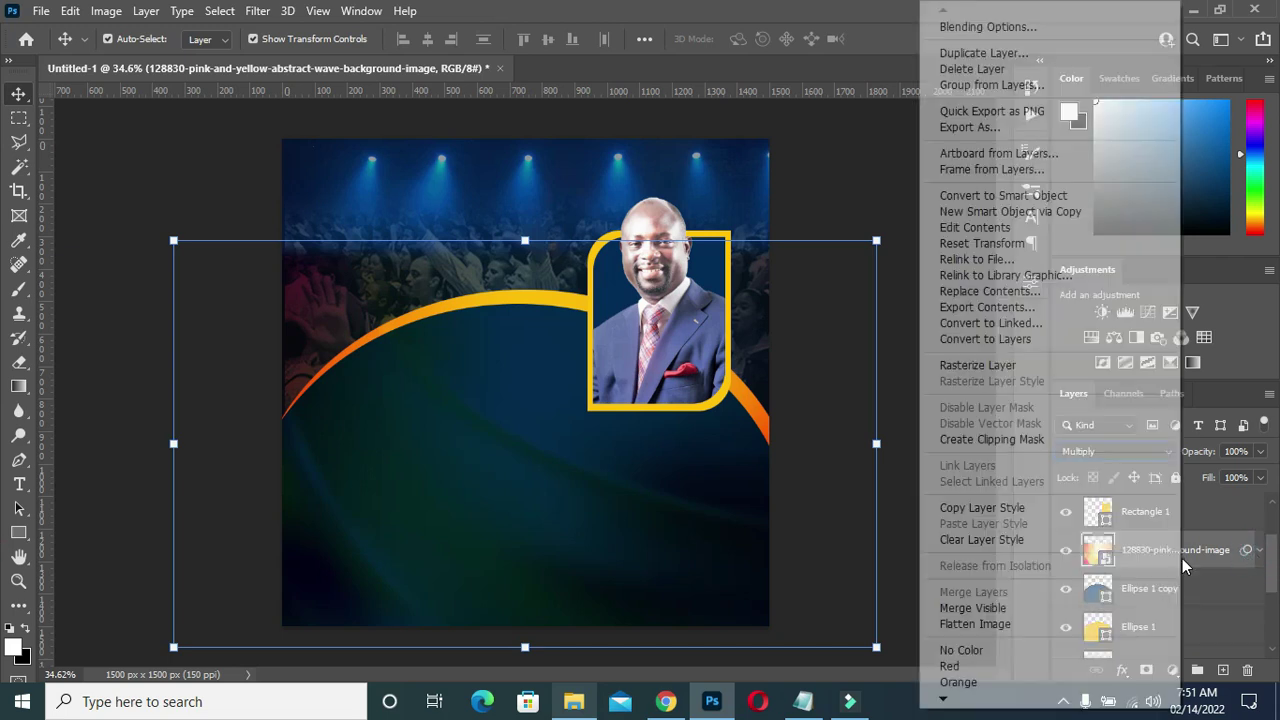
pyautogui.click(1001, 434)
pyautogui.click(949, 309)
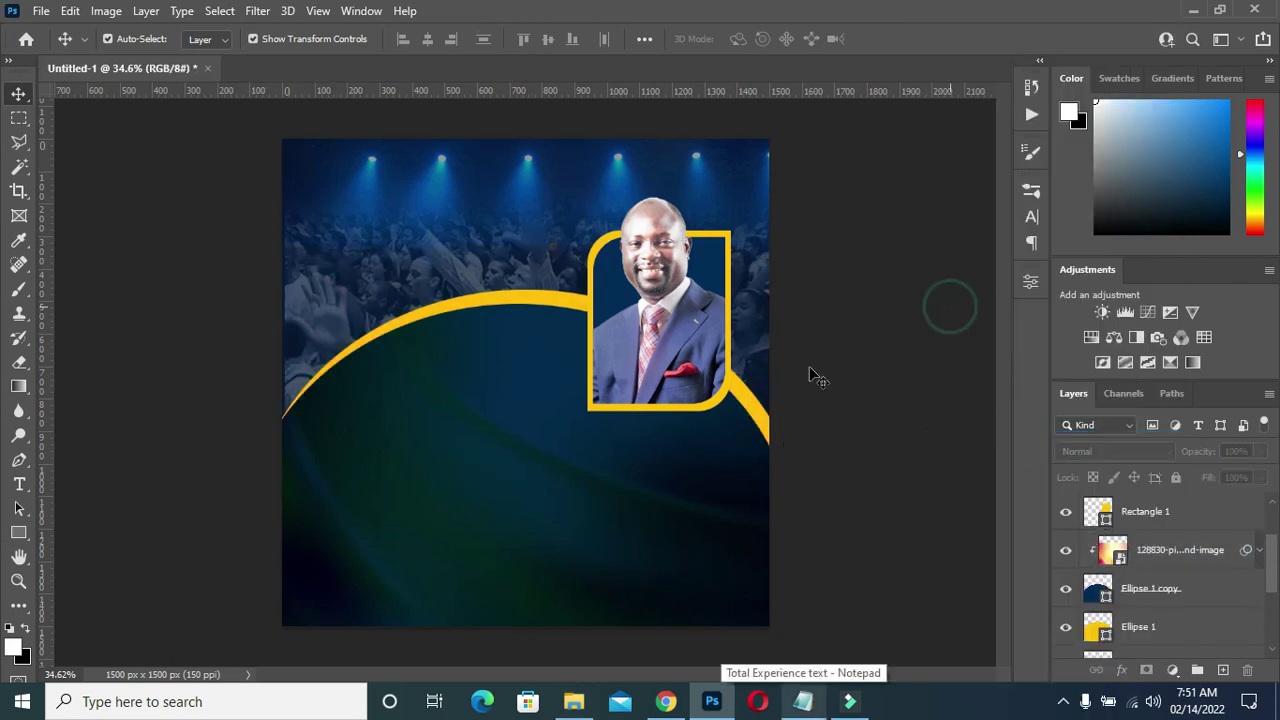
# - Copy the line UNITED EVANGELICAL CHURCH ZONE 3 from the Notepad notes and return to Photoshop
pyautogui.scroll(1, 391, 440)
pyautogui.scroll(1, 400, 430)
pyautogui.click(795, 700)
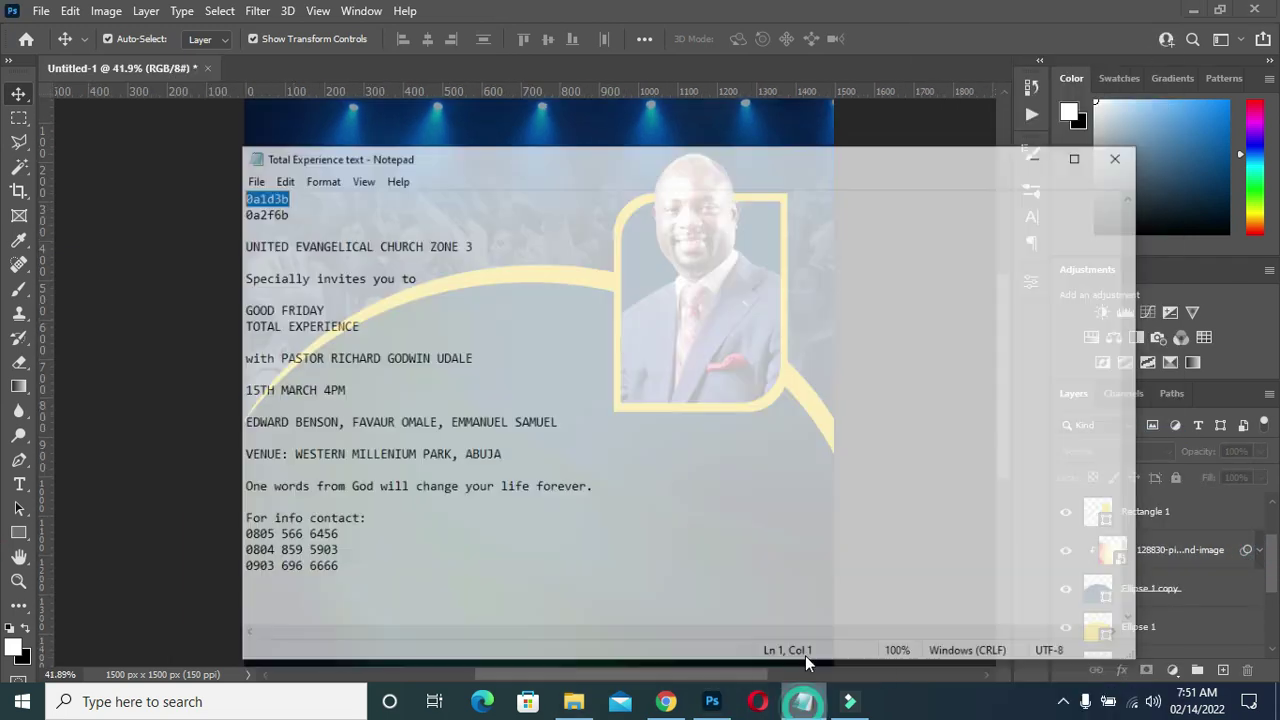
pyautogui.moveTo(451, 210); pyautogui.dragTo(187, 221)
pyautogui.hotkey('ctrl', 'c')
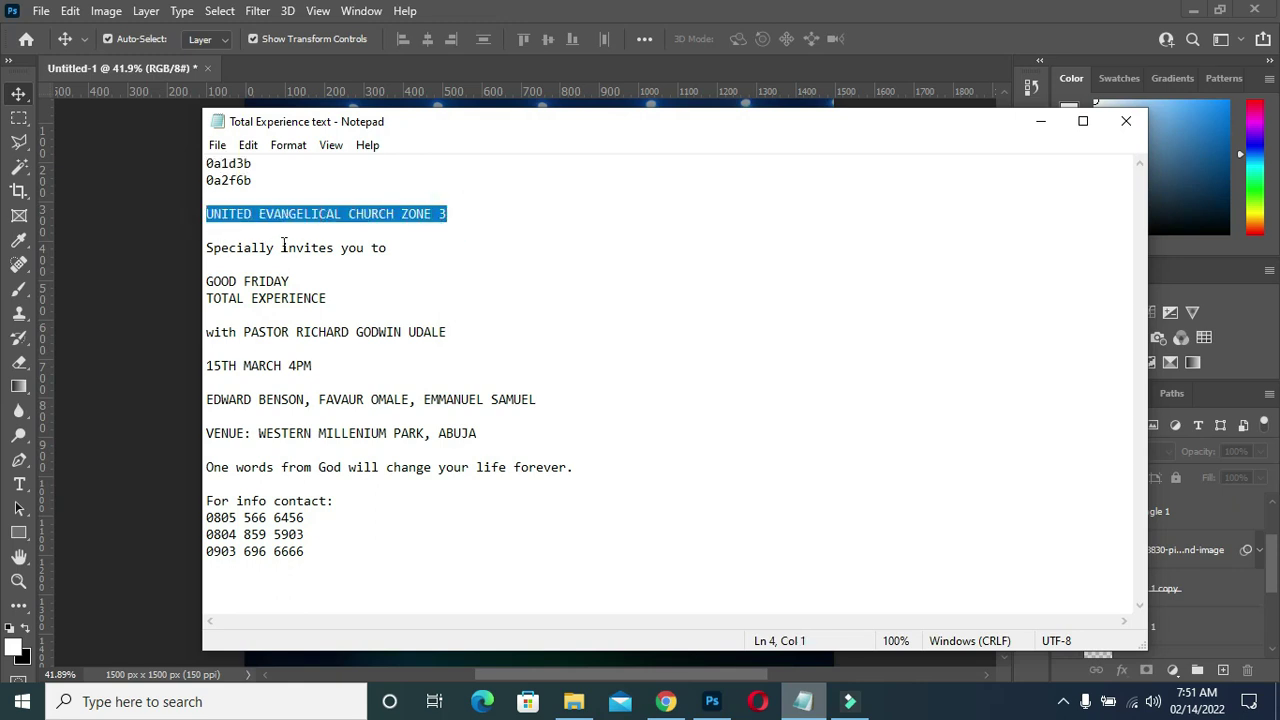
pyautogui.click(1040, 121)
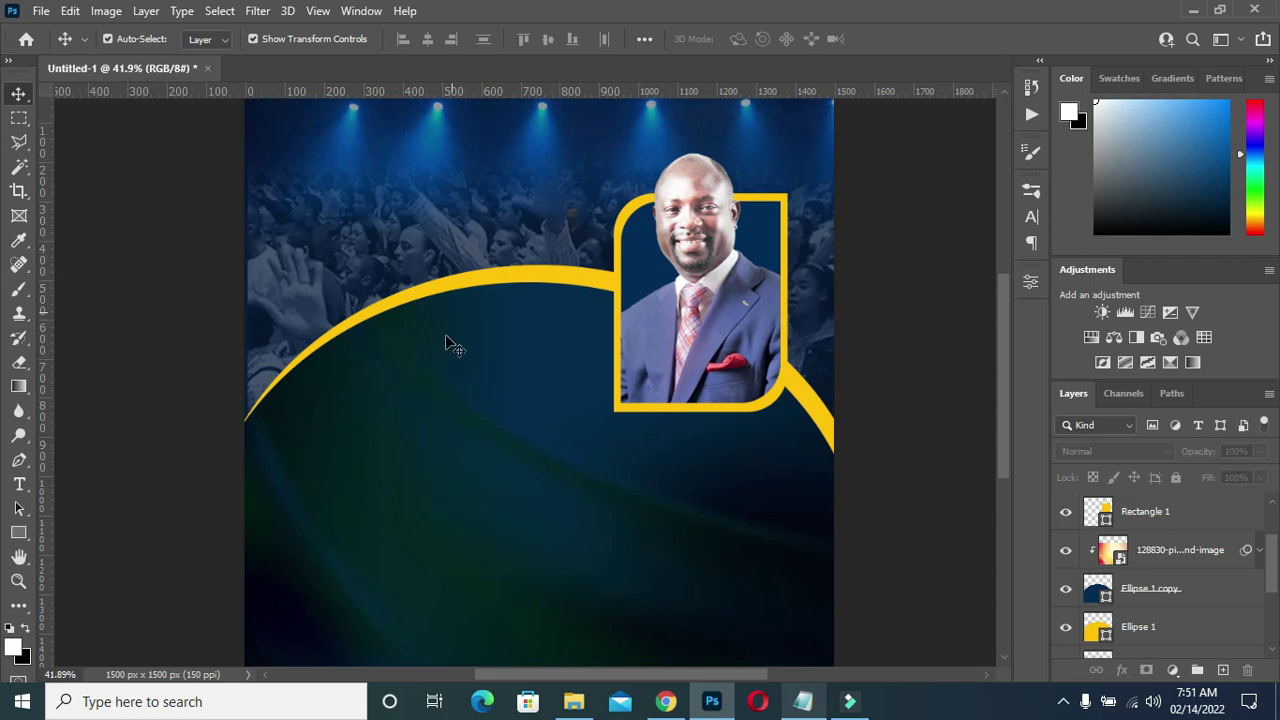
pyautogui.press('t')
pyautogui.scroll(-1, 452, 305)
# - Set the Type tool to white, 22 pt, in the Rage Italic font
pyautogui.scroll(1, 449, 330)
pyautogui.scroll(1, 400, 345)
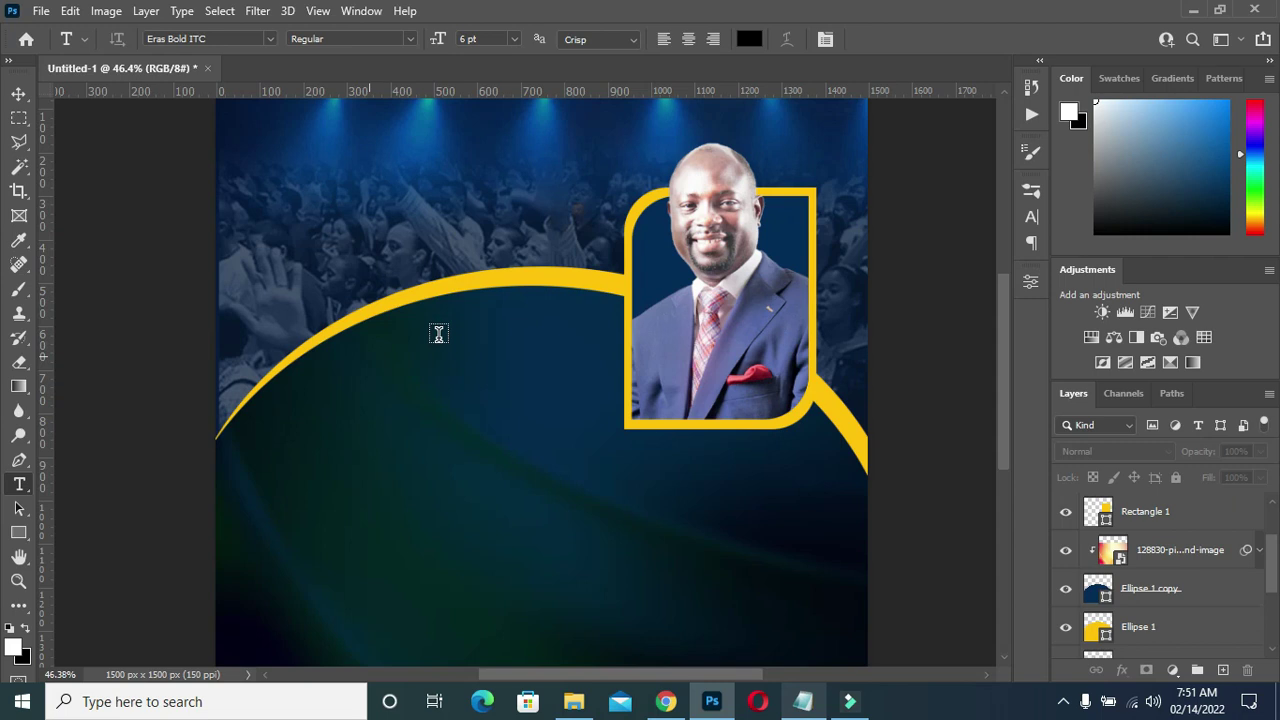
pyautogui.click(749, 39)
pyautogui.click(785, 223)
pyautogui.click(1183, 213)
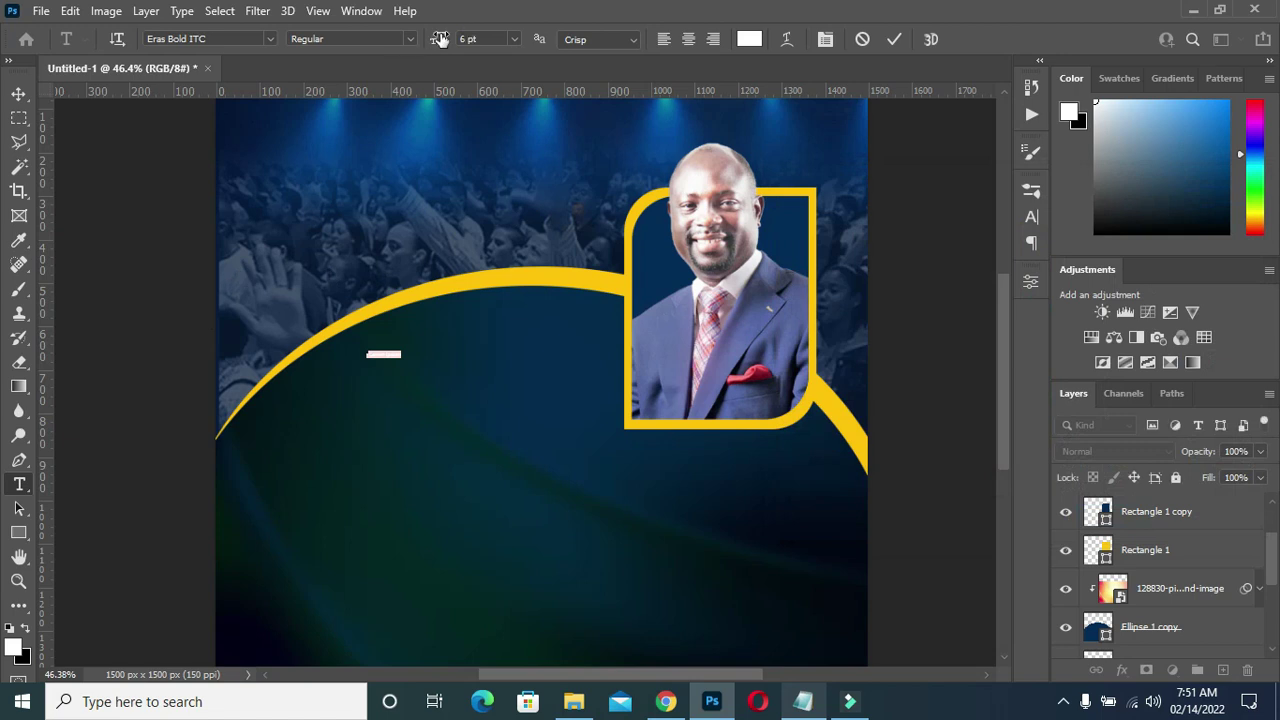
pyautogui.moveTo(440, 38); pyautogui.dragTo(456, 38)
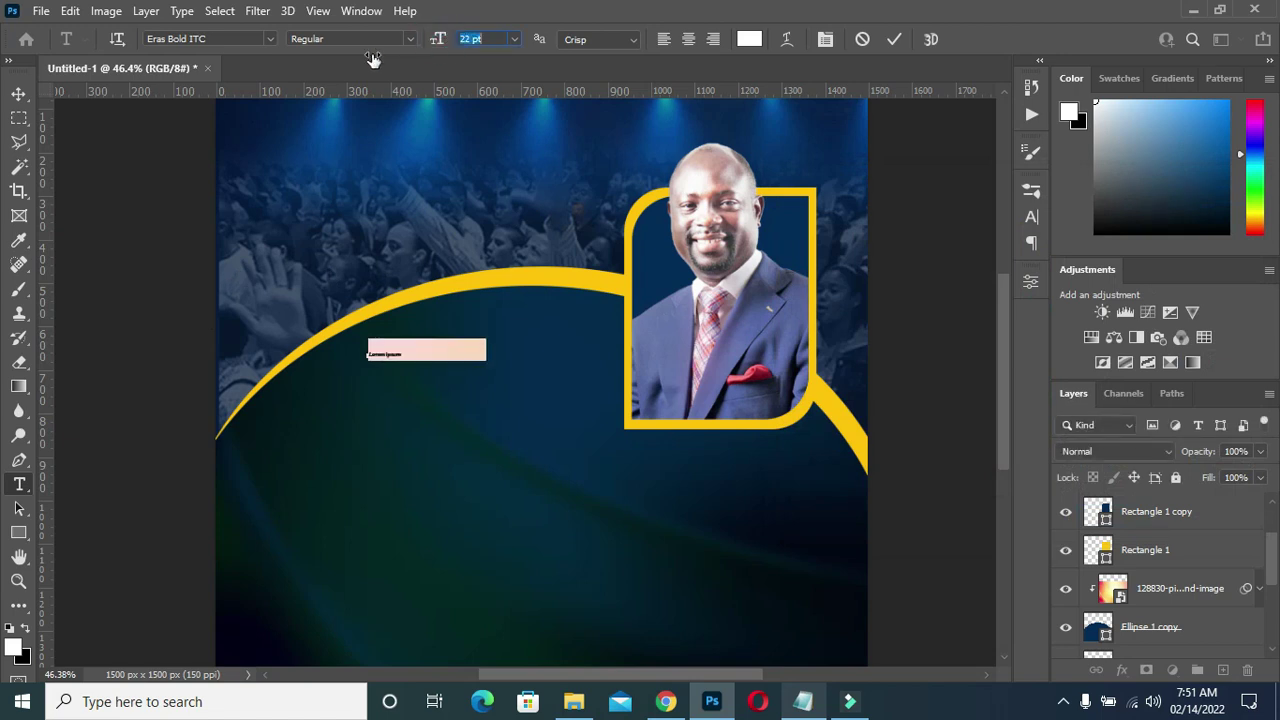
pyautogui.click(270, 38)
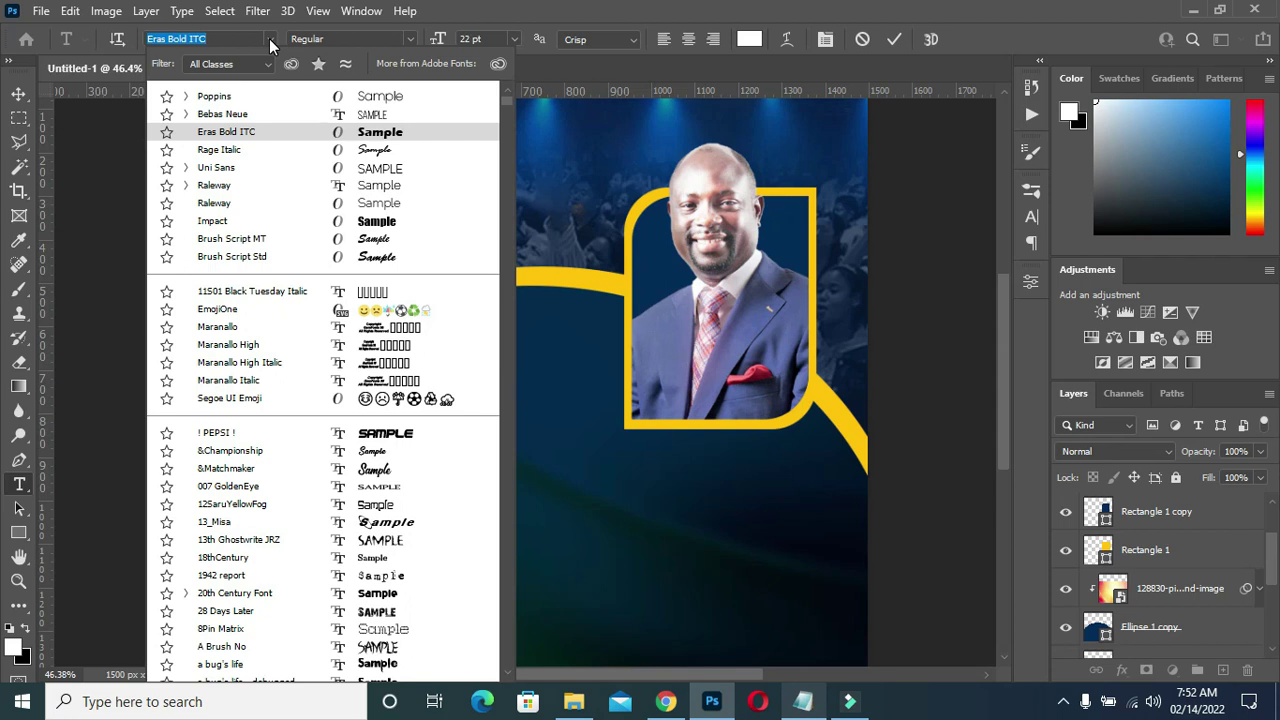
pyautogui.write('ra')
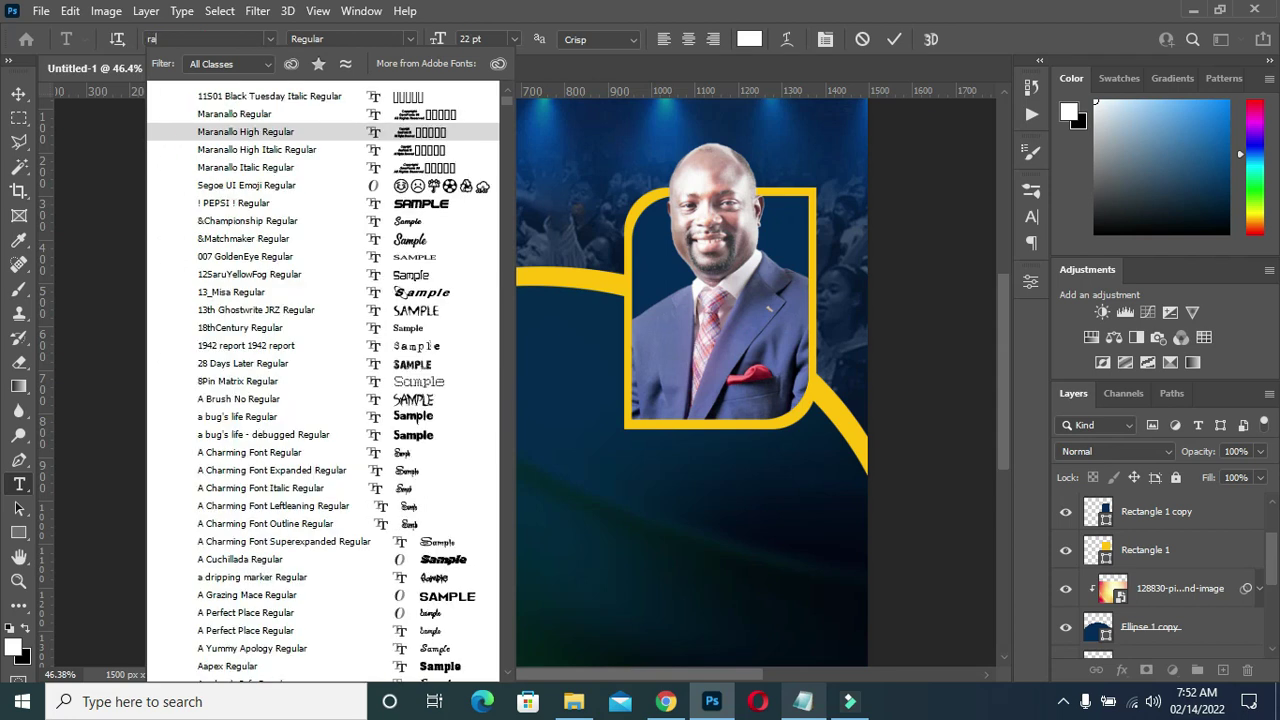
pyautogui.write('e')
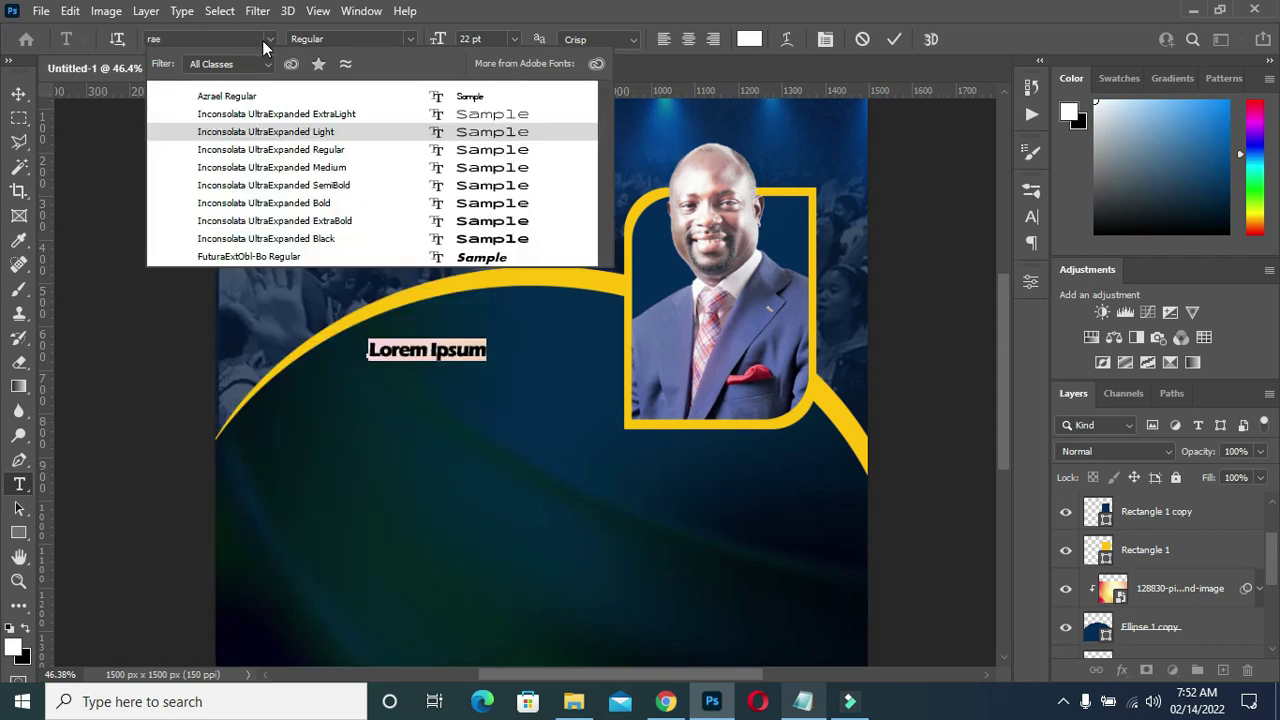
pyautogui.press('BackSpace')
pyautogui.write('ge')
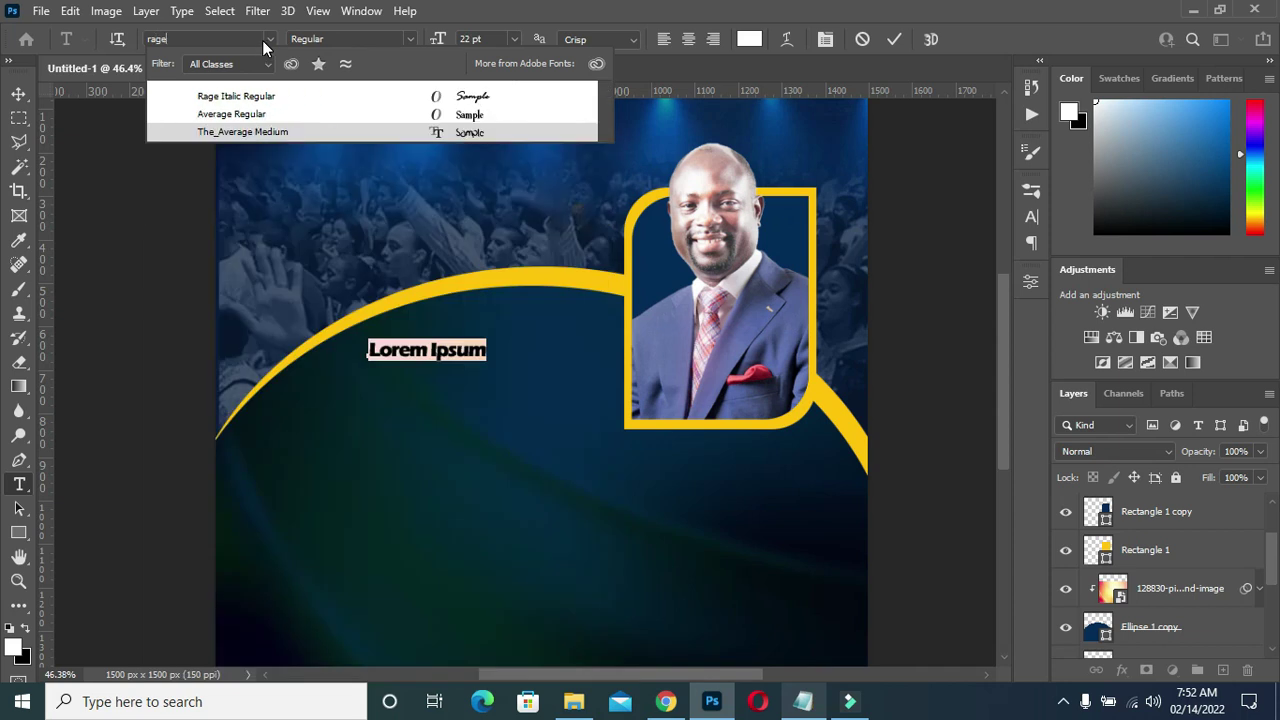
pyautogui.click(256, 96)
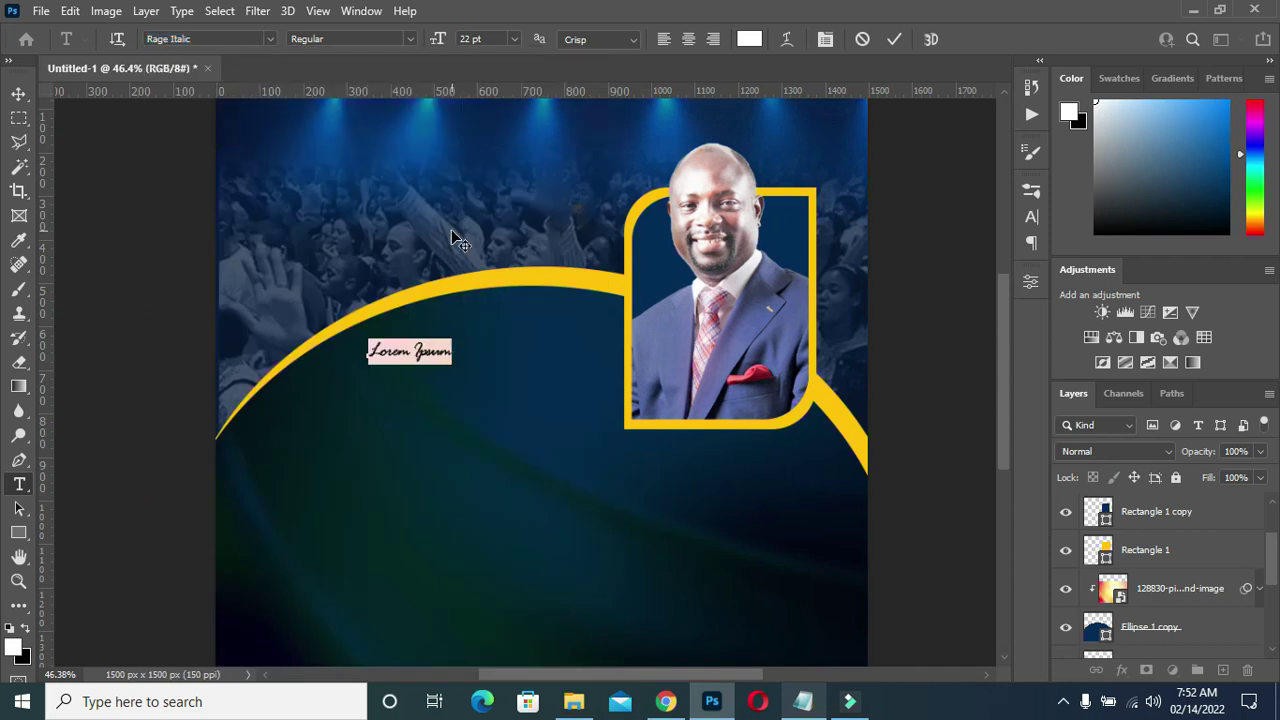
# - Paste UNITED EVANGELICAL CHURCH ZONE 3 as text and set it to Bebas Neue Bold
pyautogui.hotkey('ctrl', 'v')
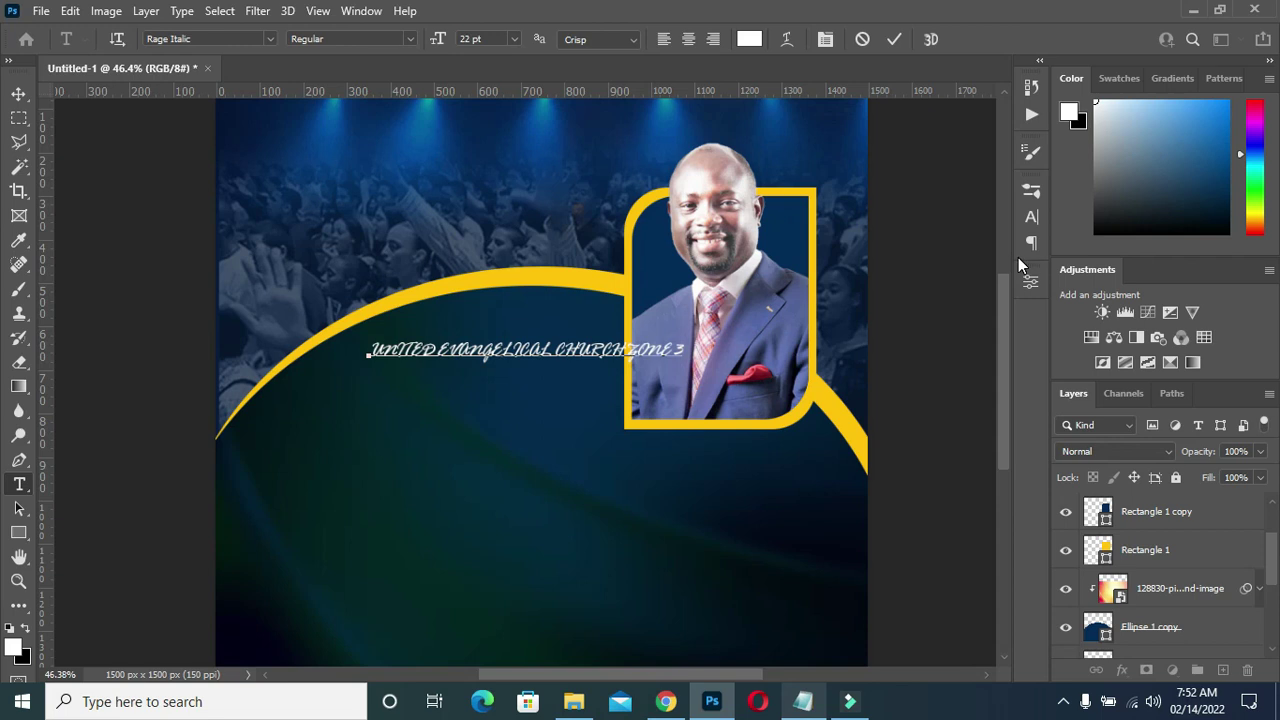
pyautogui.click(270, 39)
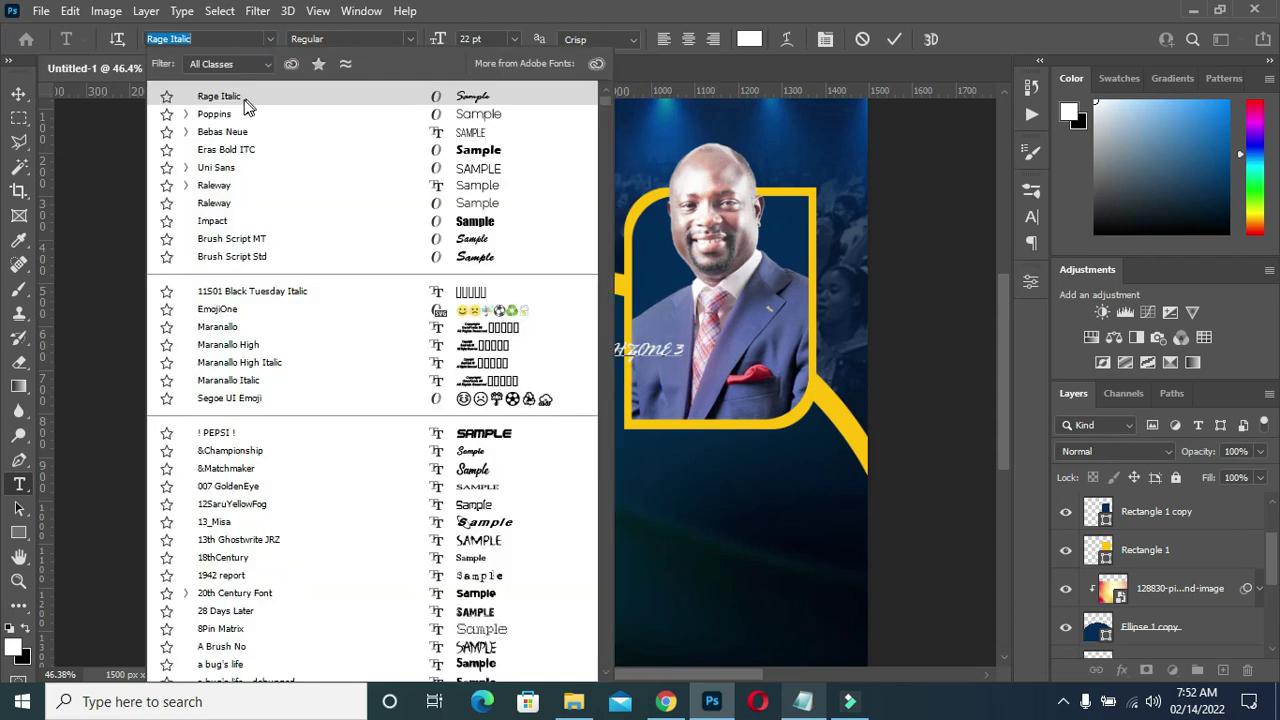
pyautogui.click(222, 134)
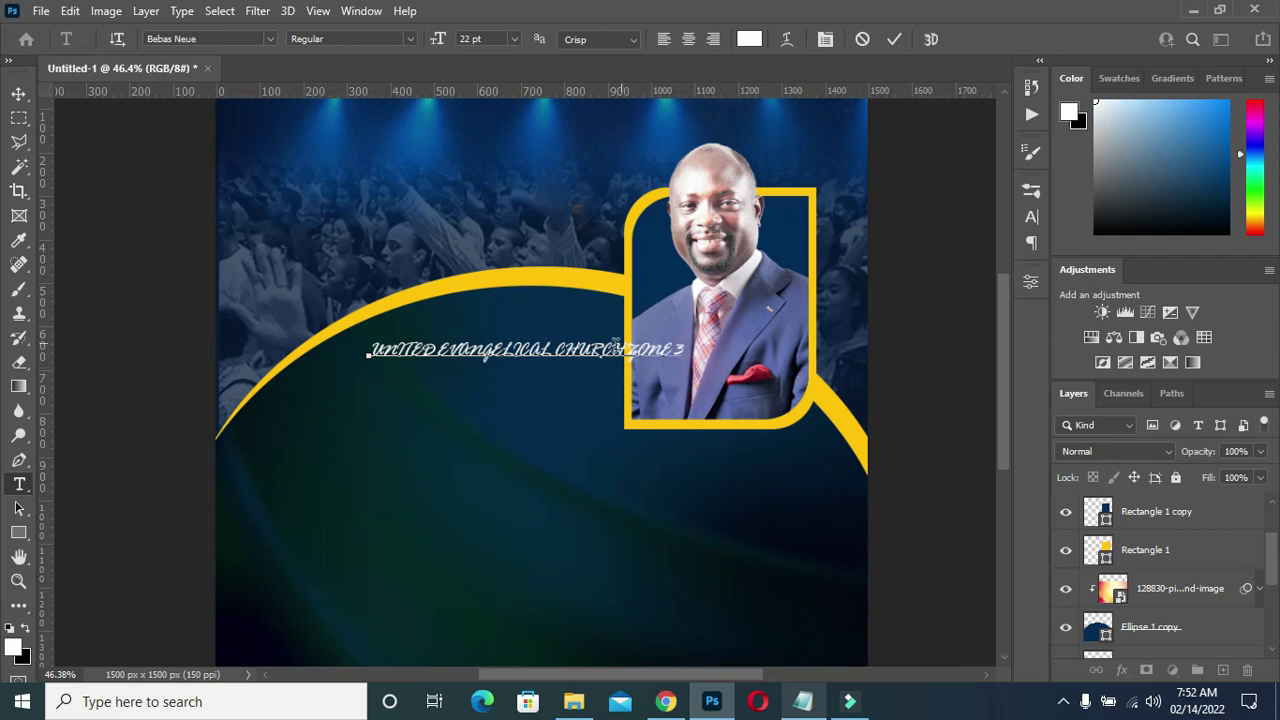
pyautogui.click(896, 41)
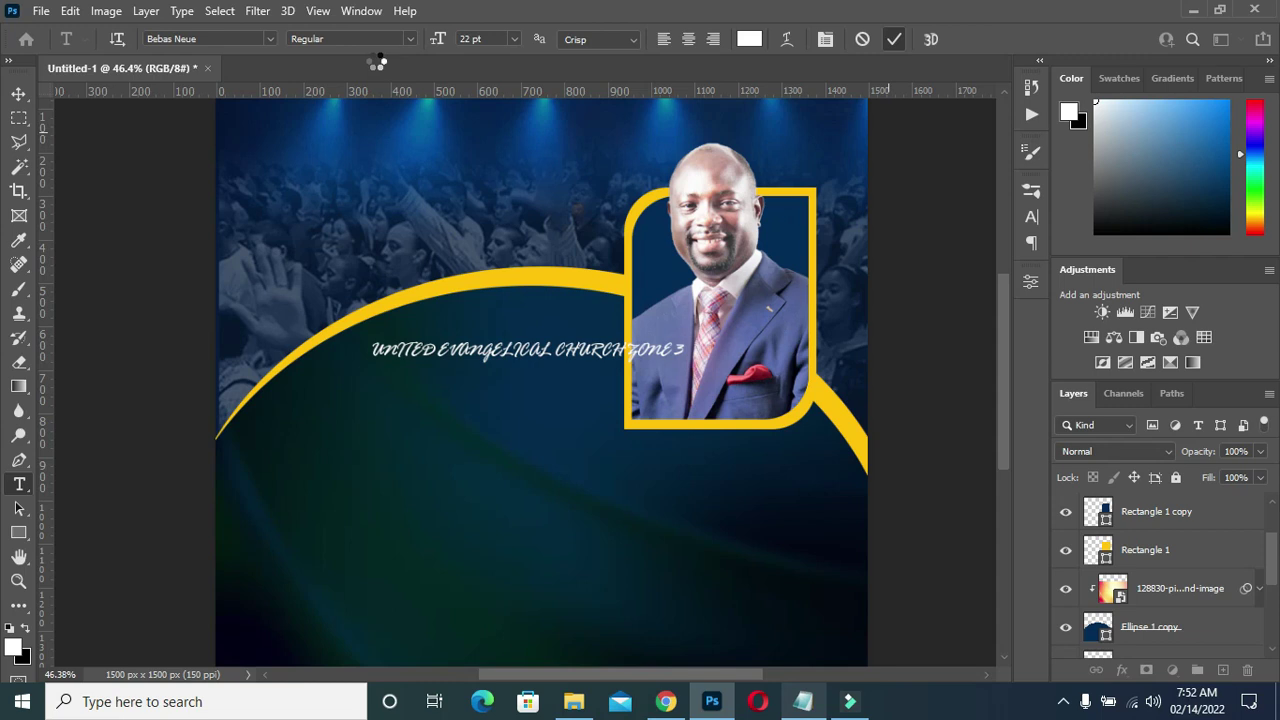
pyautogui.click(200, 38)
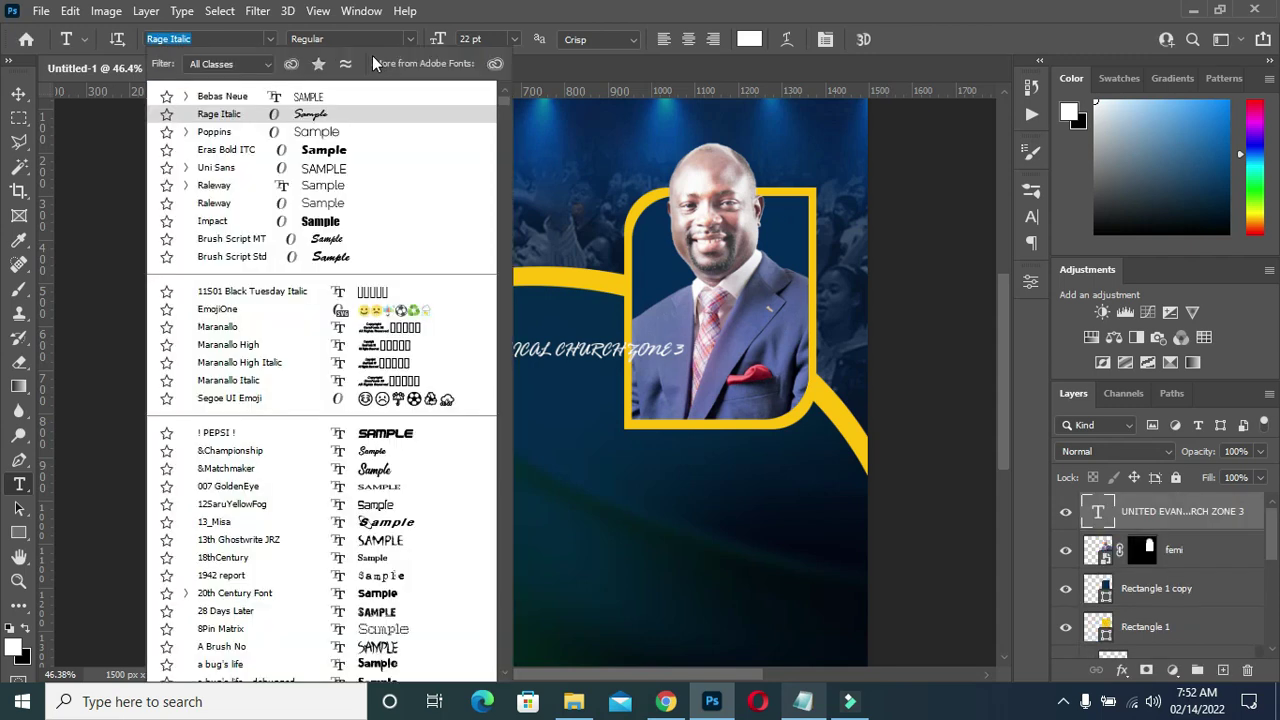
pyautogui.click(240, 97)
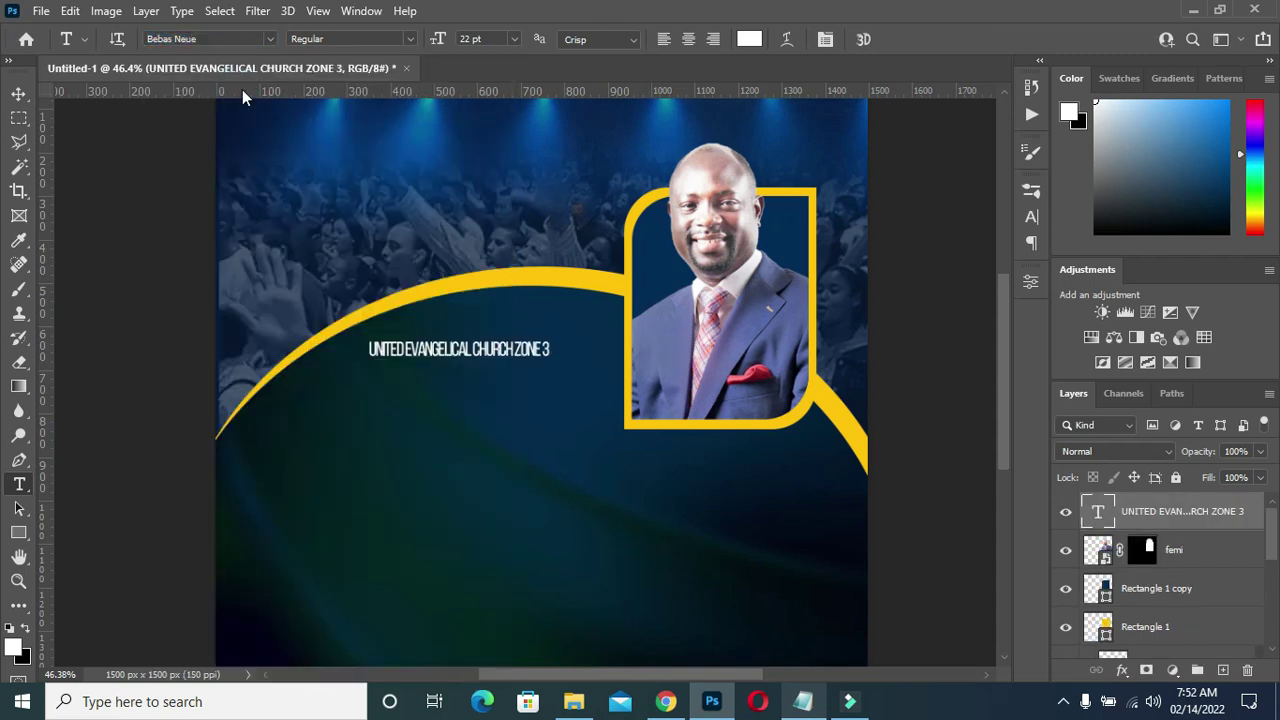
pyautogui.click(408, 39)
pyautogui.click(325, 150)
# - Set the church name's tracking to 40, move it to the top and shrink to about 76%
pyautogui.press('v')
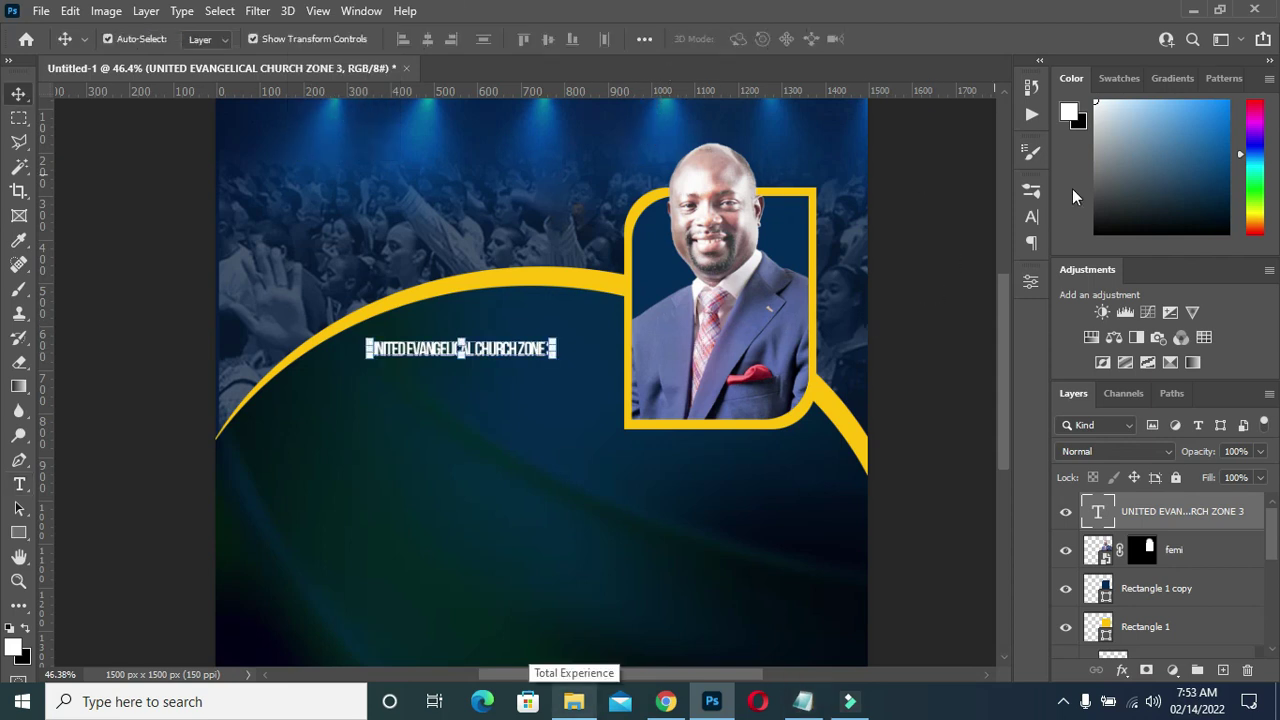
pyautogui.click(1032, 217)
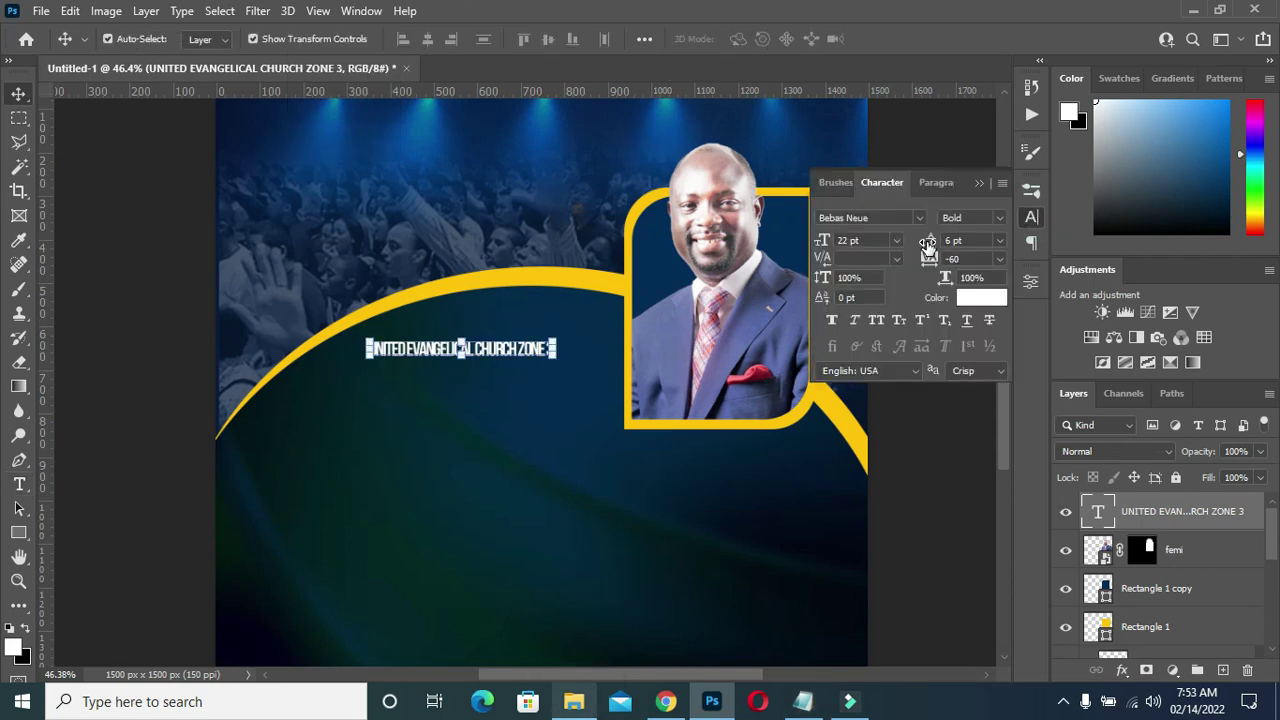
pyautogui.moveTo(930, 258); pyautogui.dragTo(932, 258)
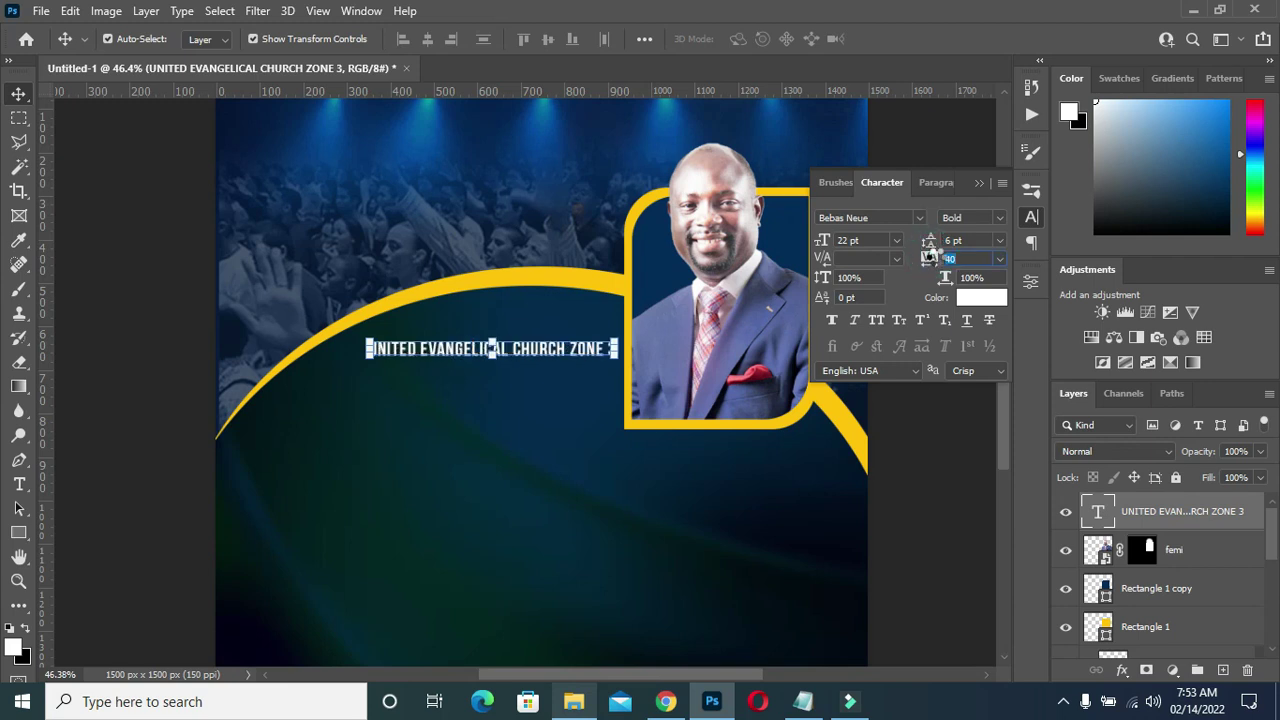
pyautogui.moveTo(930, 258); pyautogui.dragTo(934, 257)
pyautogui.moveTo(533, 349); pyautogui.dragTo(587, 125)
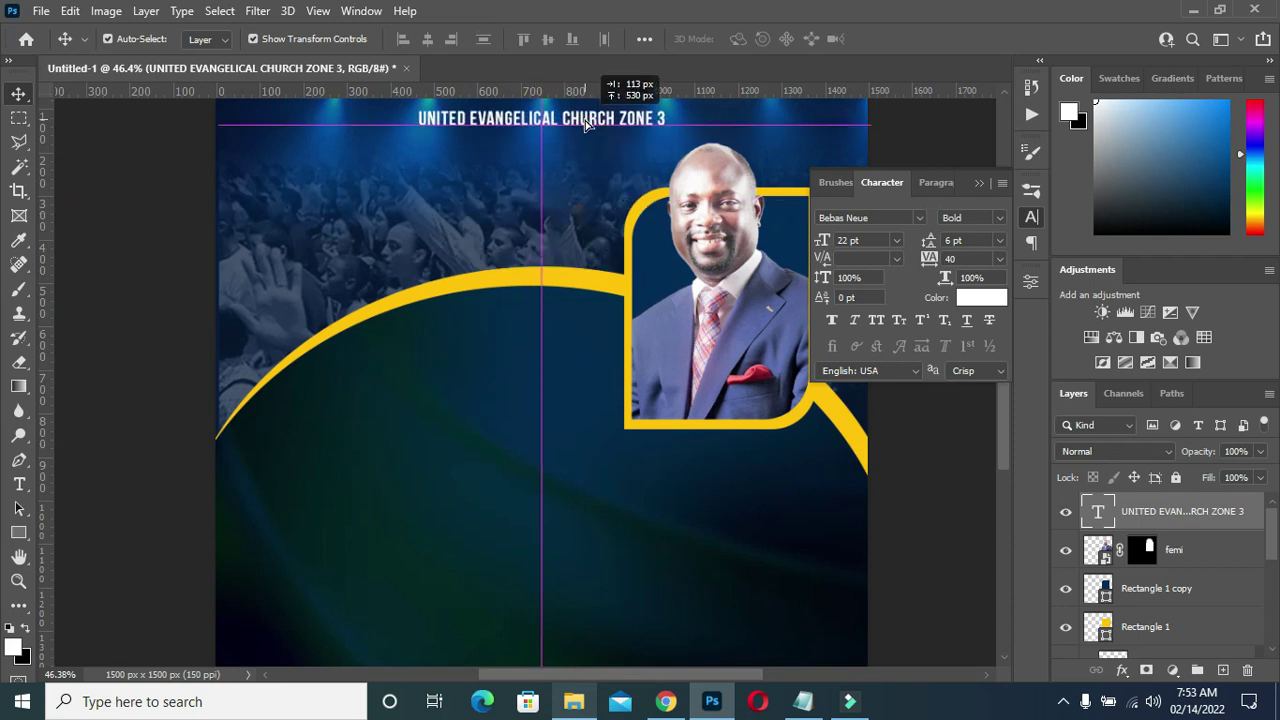
pyautogui.scroll(-2, 585, 150)
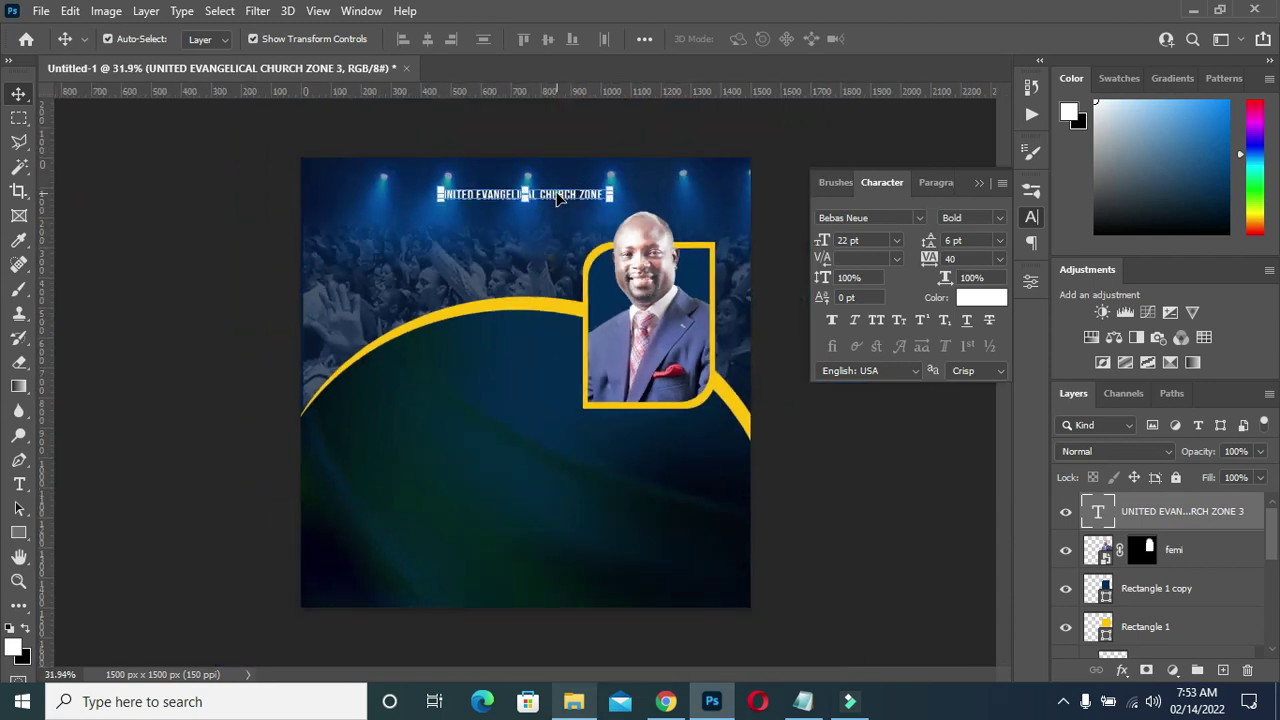
pyautogui.scroll(3, 523, 198)
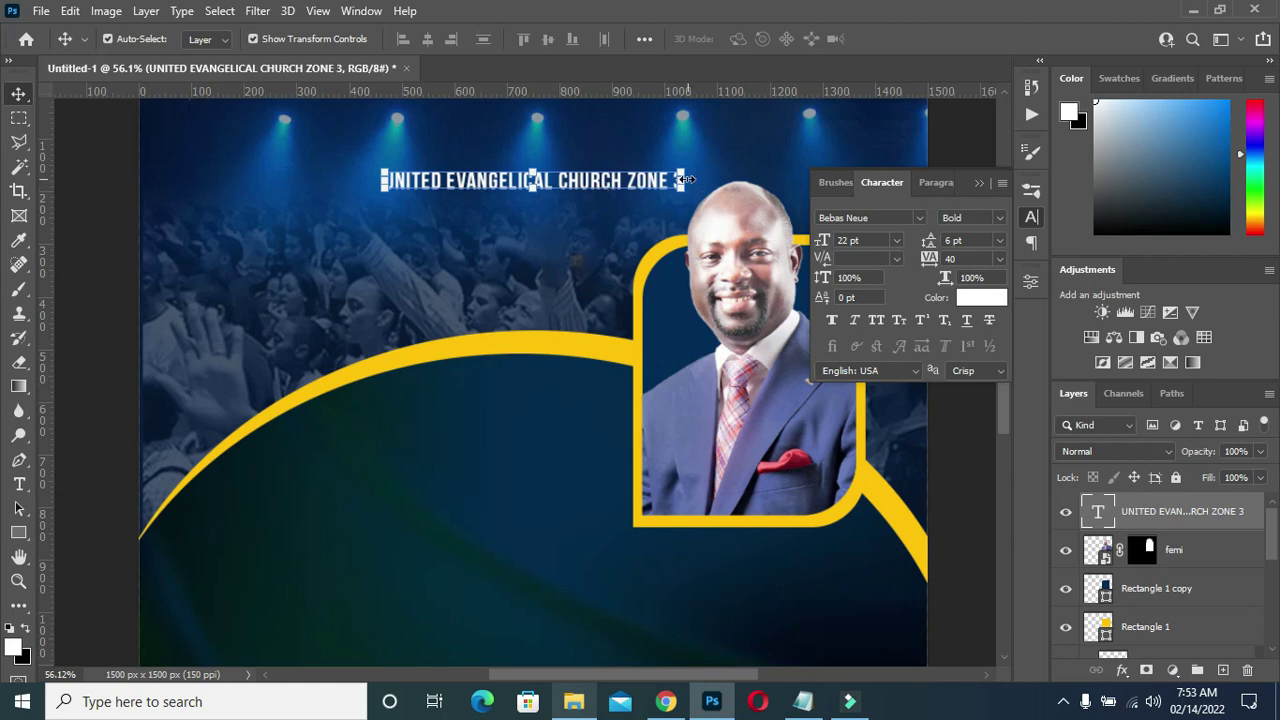
pyautogui.moveTo(688, 180); pyautogui.dragTo(611, 181)
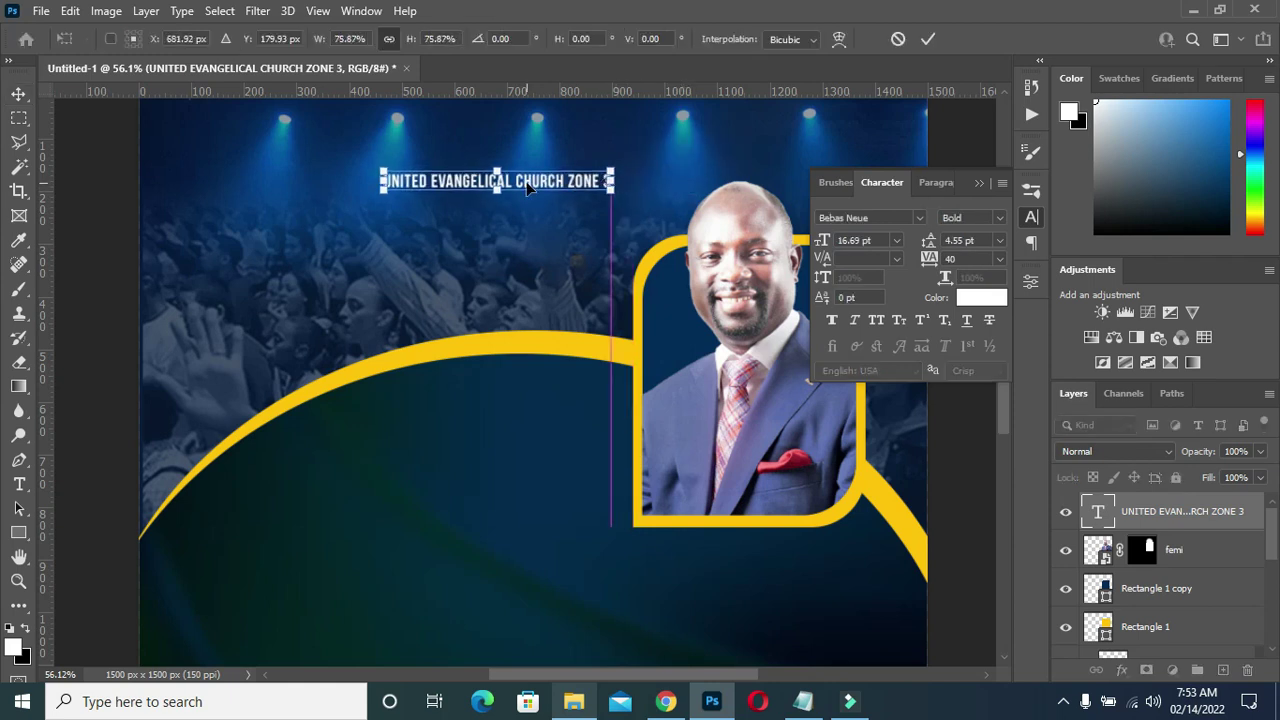
pyautogui.moveTo(530, 188); pyautogui.dragTo(570, 185)
pyautogui.press('Return')
# - Reselect the church-name headline and scale it up to about 104%
pyautogui.scroll(-2, 490, 268)
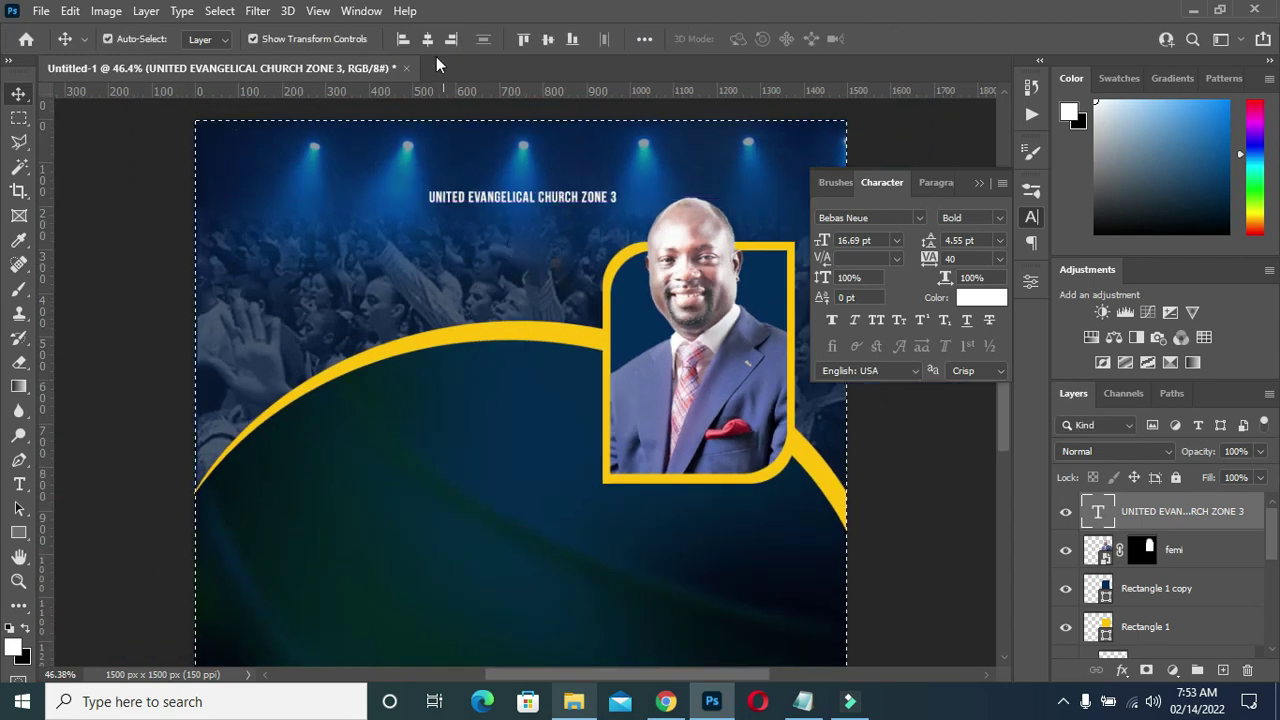
pyautogui.click(100, 205)
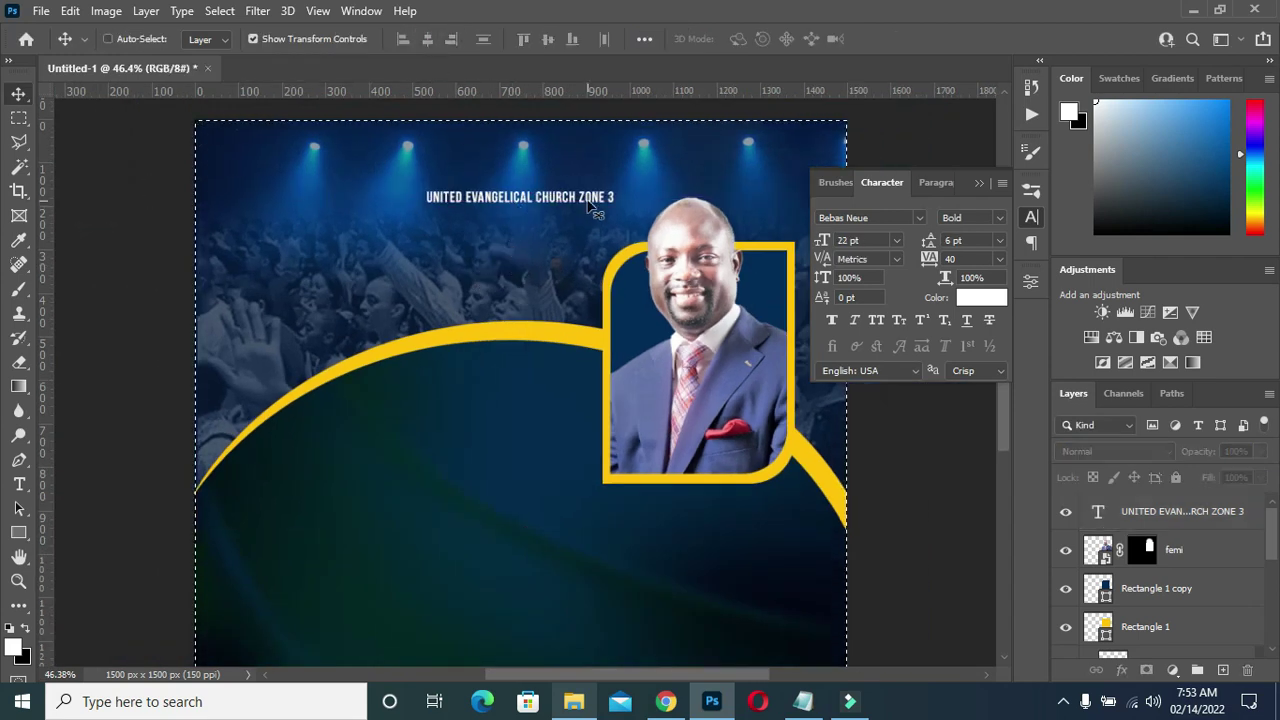
pyautogui.hotkey('ctrl', 'd')
pyautogui.scroll(4, 565, 200)
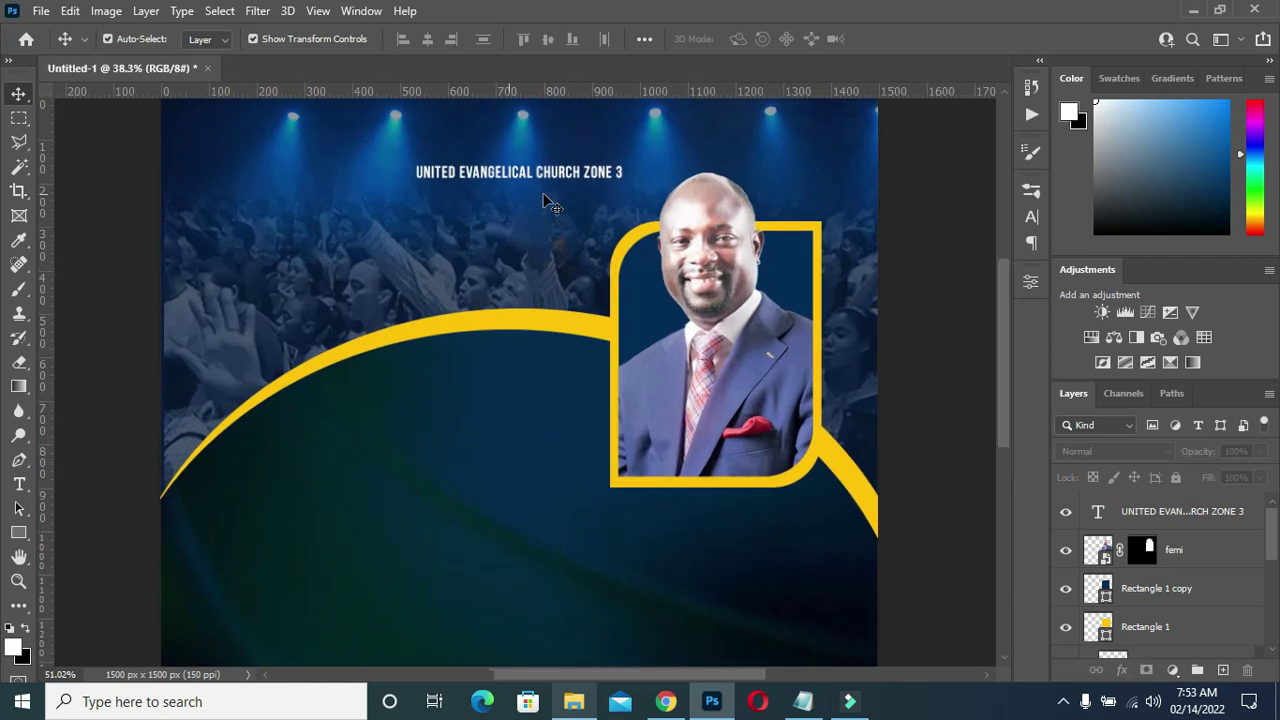
pyautogui.click(514, 194)
pyautogui.hotkey('ctrl', 't')
pyautogui.moveTo(518, 205); pyautogui.dragTo(518, 203)
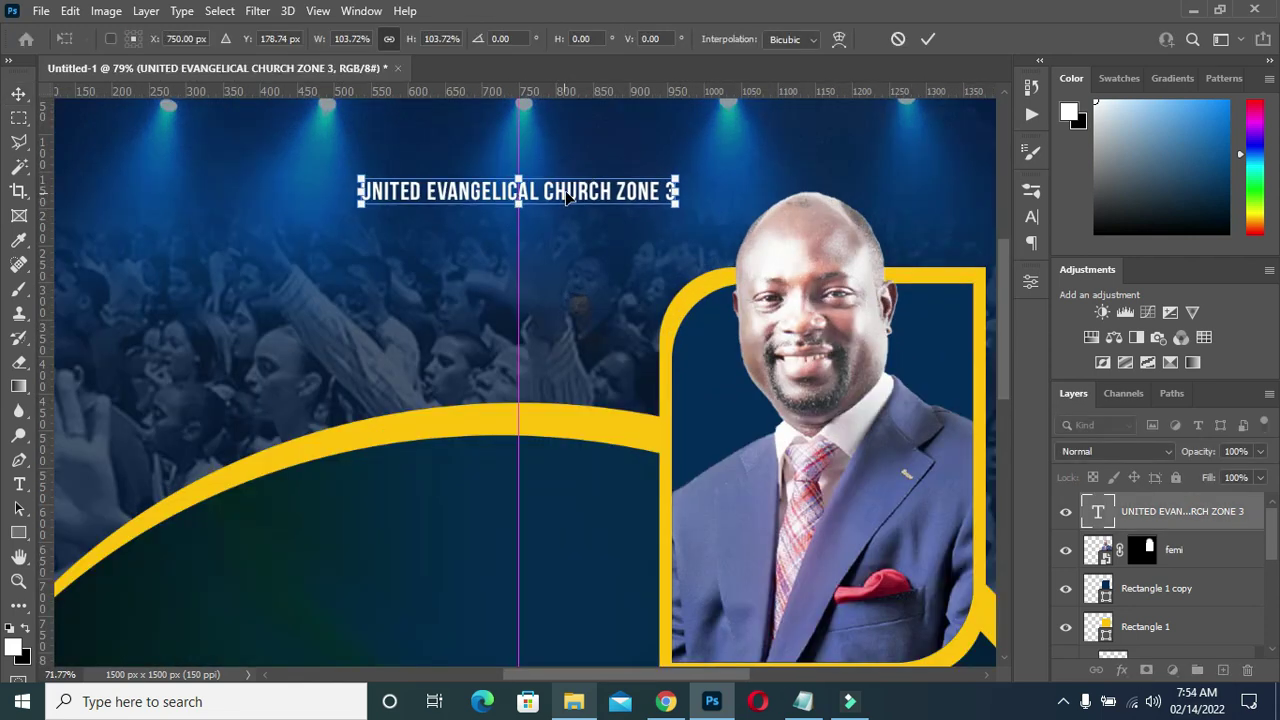
pyautogui.scroll(-4, 631, 164)
pyautogui.click(927, 39)
pyautogui.scroll(1, 545, 196)
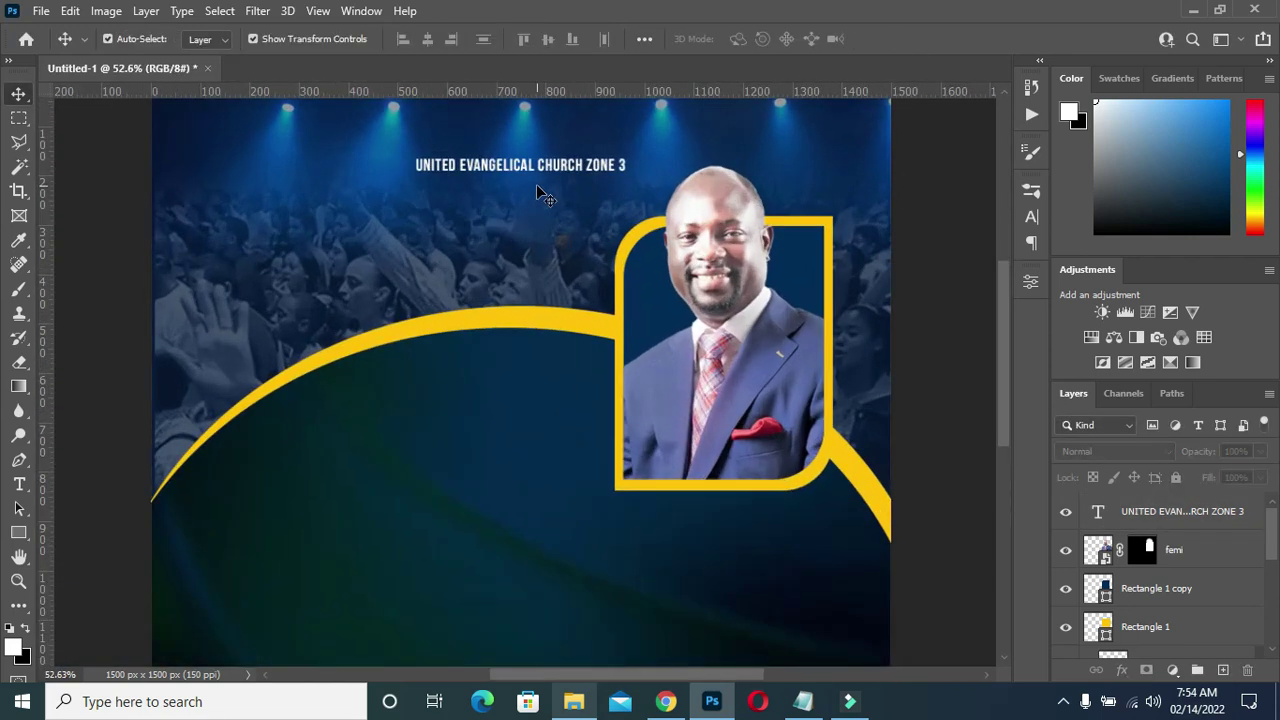
pyautogui.scroll(1, 551, 205)
pyautogui.click(510, 165)
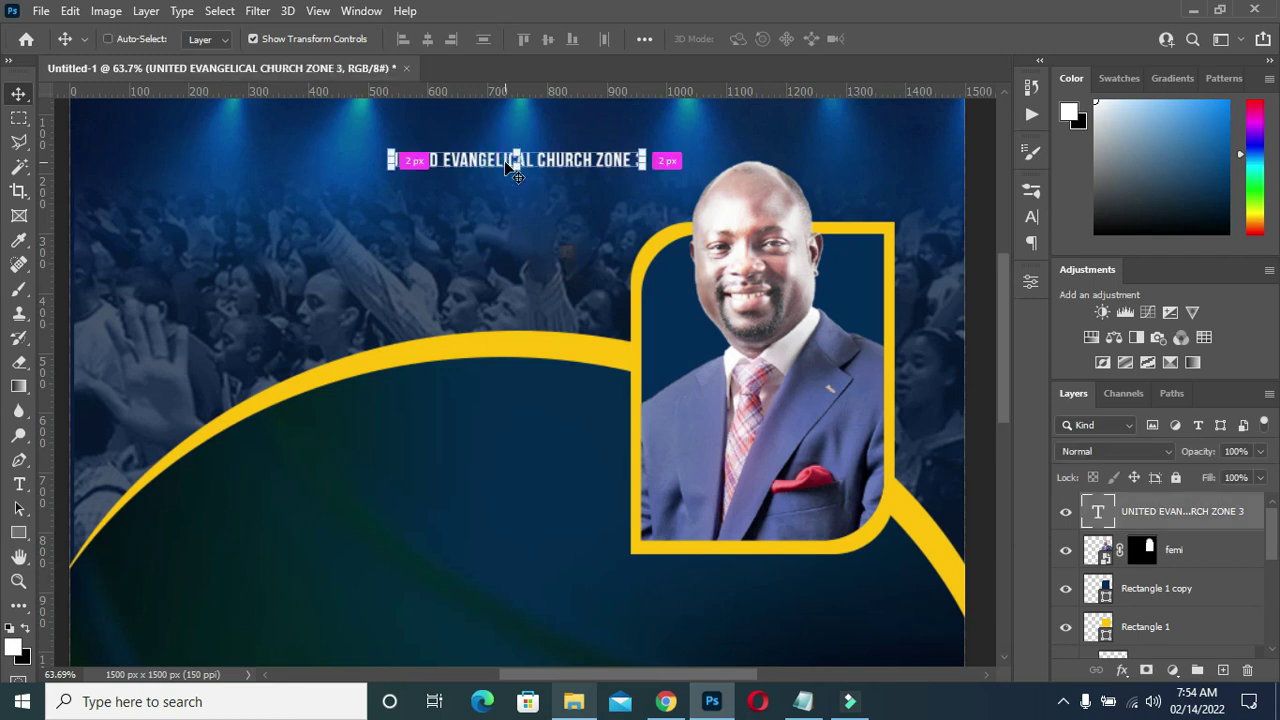
# - Duplicate the headline below the arc and change the copy's font to Rage Italic
pyautogui.hotkey('ctrl', 'j')
pyautogui.moveTo(510, 165)
pyautogui.mouseDown()
pyautogui.moveTo(481, 404)
pyautogui.moveTo(490, 422)
pyautogui.mouseUp()
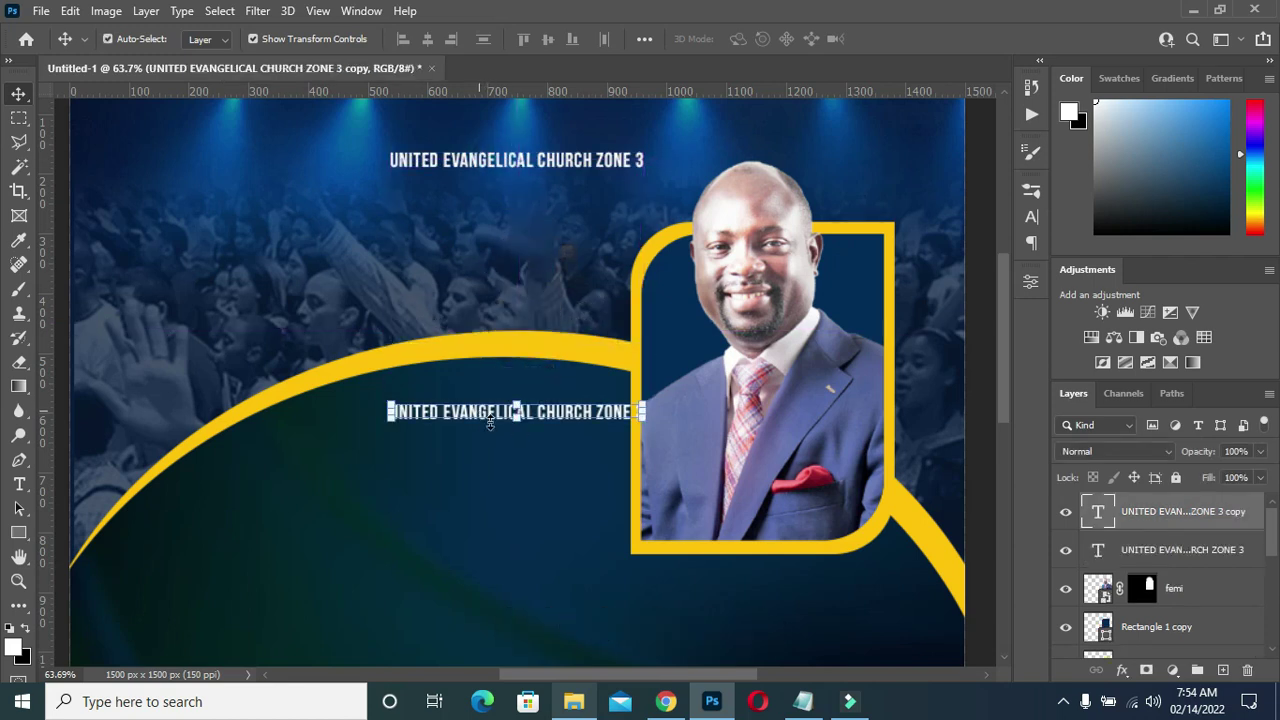
pyautogui.press('t')
pyautogui.click(516, 412)
pyautogui.hotkey('ctrl', 'a')
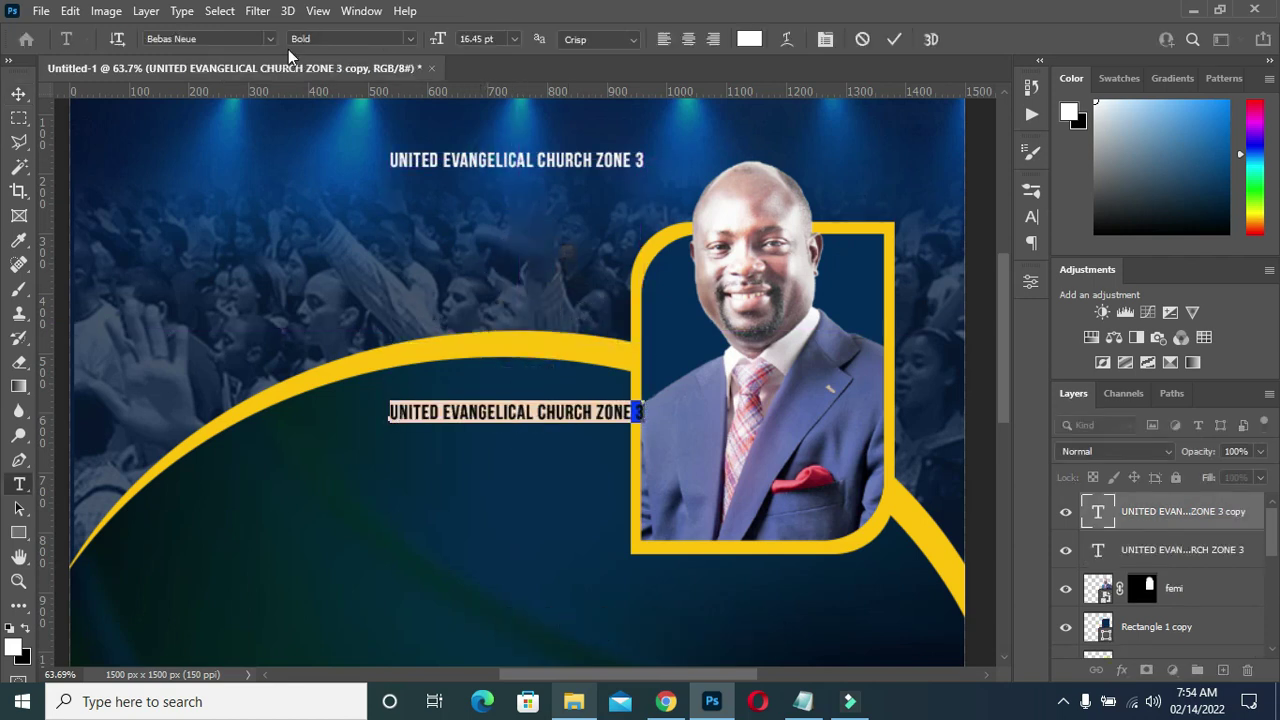
pyautogui.click(270, 39)
pyautogui.click(220, 114)
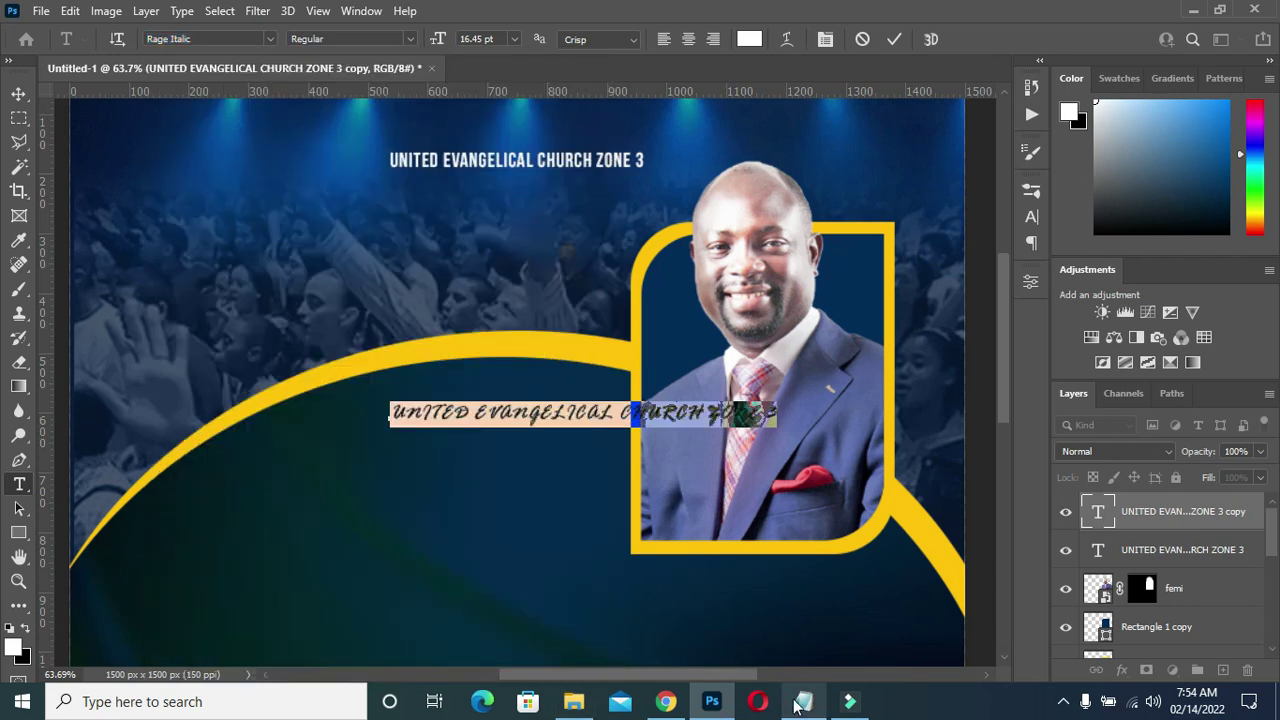
# - Replace the copy's text with 'Specially invites you to' copied from Notepad
pyautogui.click(803, 701)
pyautogui.moveTo(405, 248); pyautogui.dragTo(206, 248)
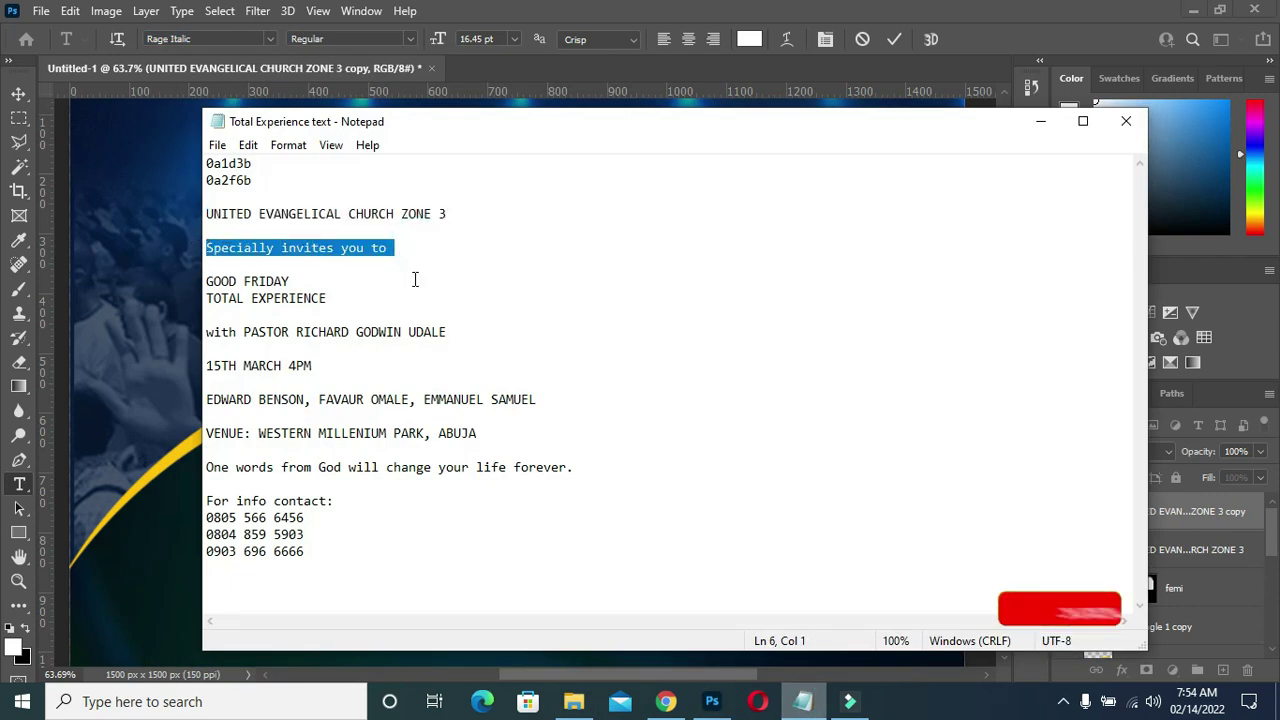
pyautogui.click(1040, 121)
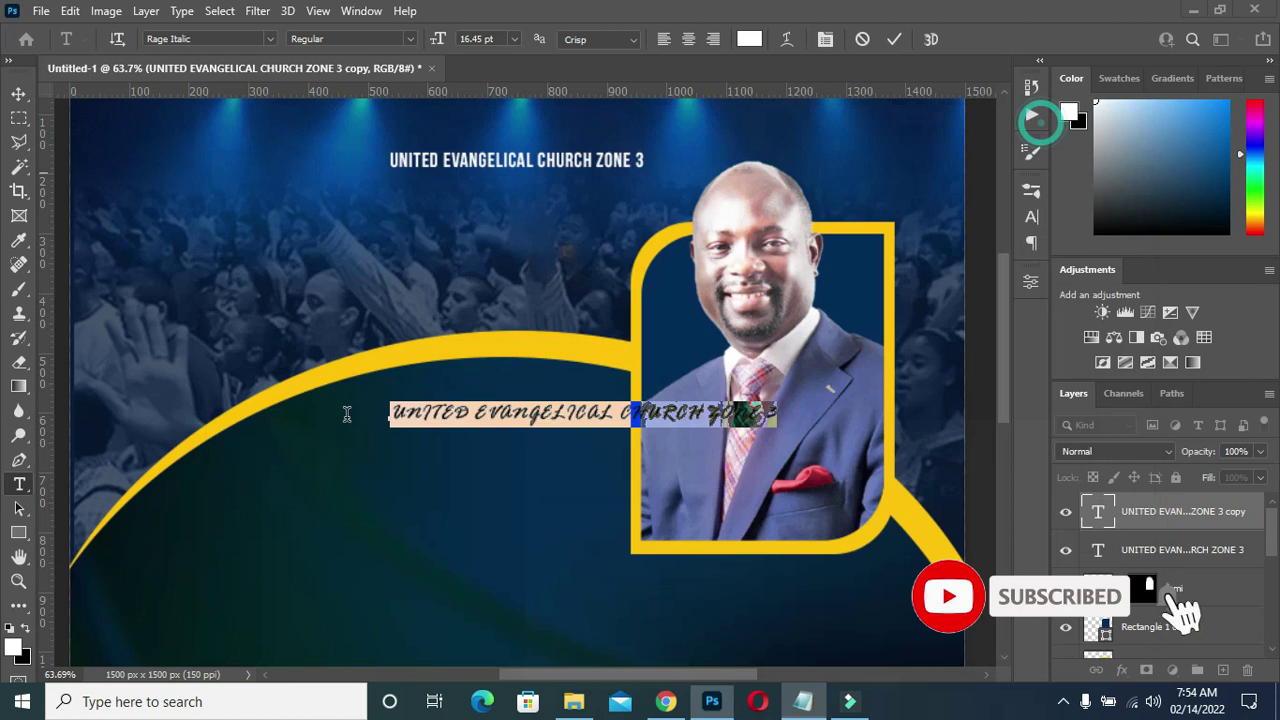
pyautogui.hotkey('ctrl', 'v')
pyautogui.click(895, 41)
# - Resize the invitation line to about 79% and centre it horizontally on the page
pyautogui.click(18, 92)
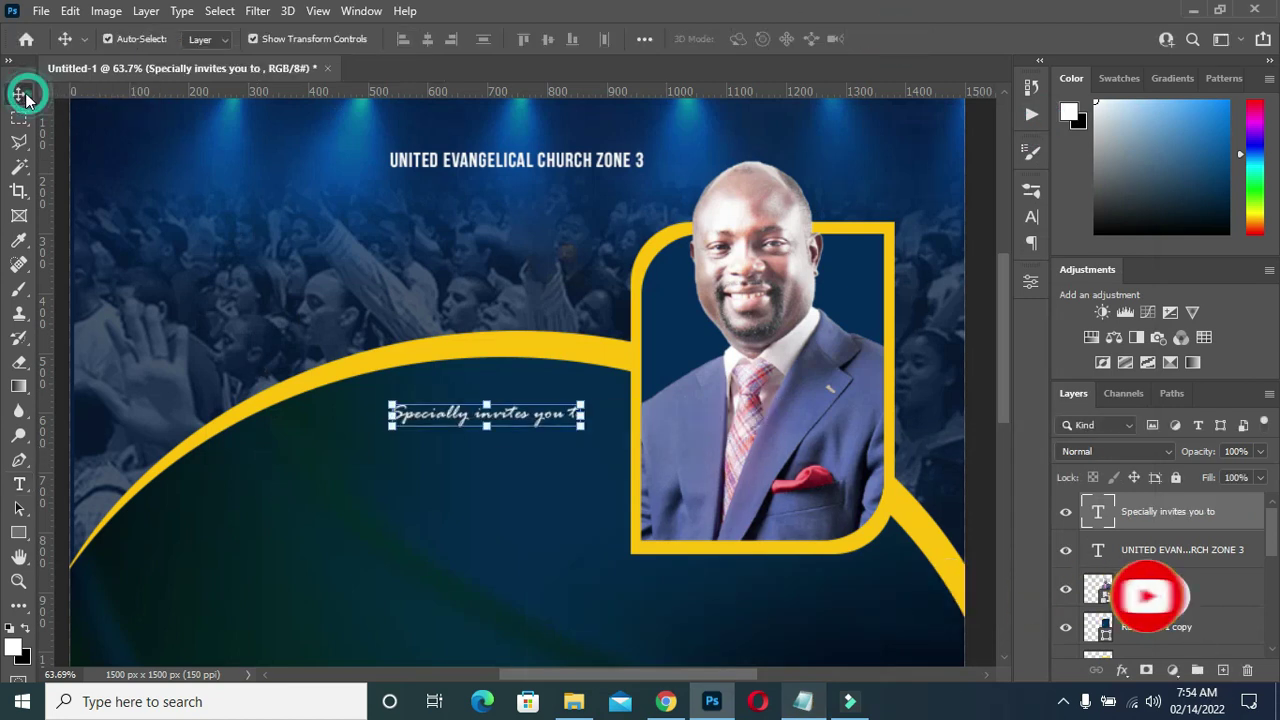
pyautogui.scroll(2, 494, 400)
pyautogui.moveTo(494, 404); pyautogui.dragTo(494, 388)
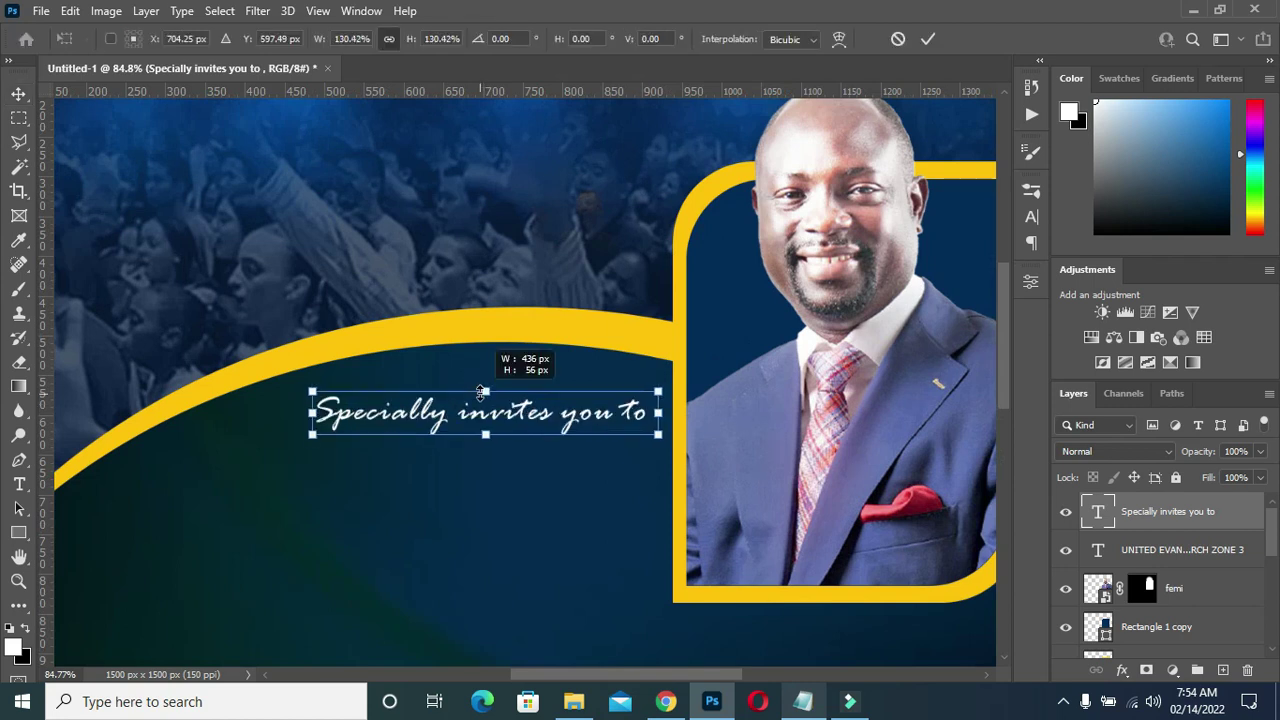
pyautogui.press('Return')
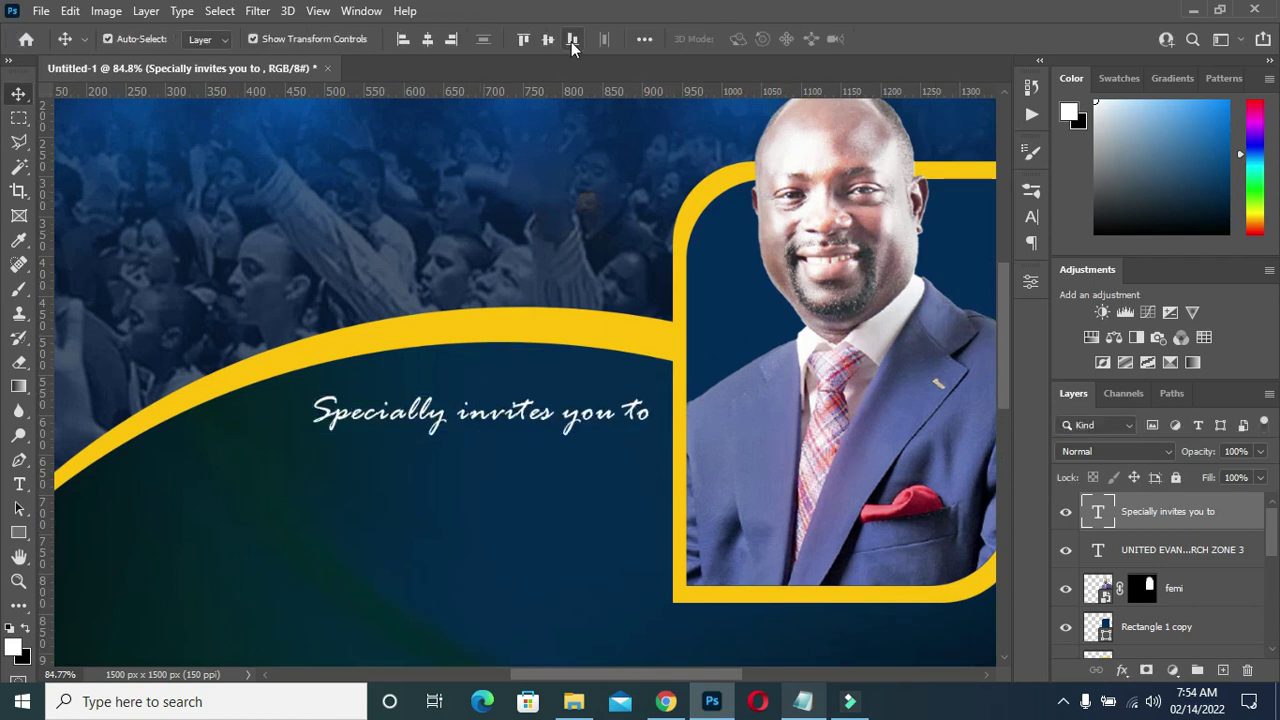
pyautogui.click(427, 38)
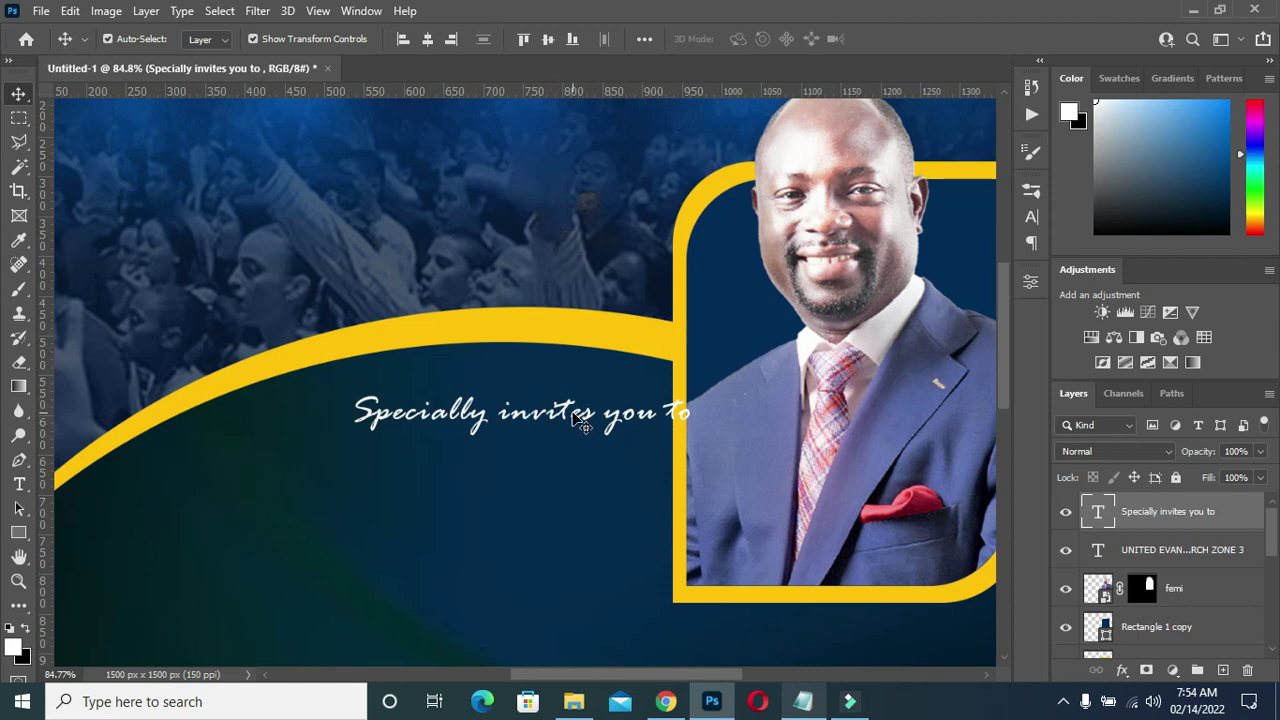
pyautogui.hotkey('ctrl', 't')
pyautogui.moveTo(519, 428); pyautogui.dragTo(522, 420)
pyautogui.press('Return')
# - Copy the GOOD FRIDAY line from Notepad and select the church-name headline
pyautogui.scroll(-2, 822, 450)
pyautogui.click(803, 701)
pyautogui.moveTo(292, 281); pyautogui.dragTo(204, 278)
pyautogui.click(1040, 121)
pyautogui.click(576, 163)
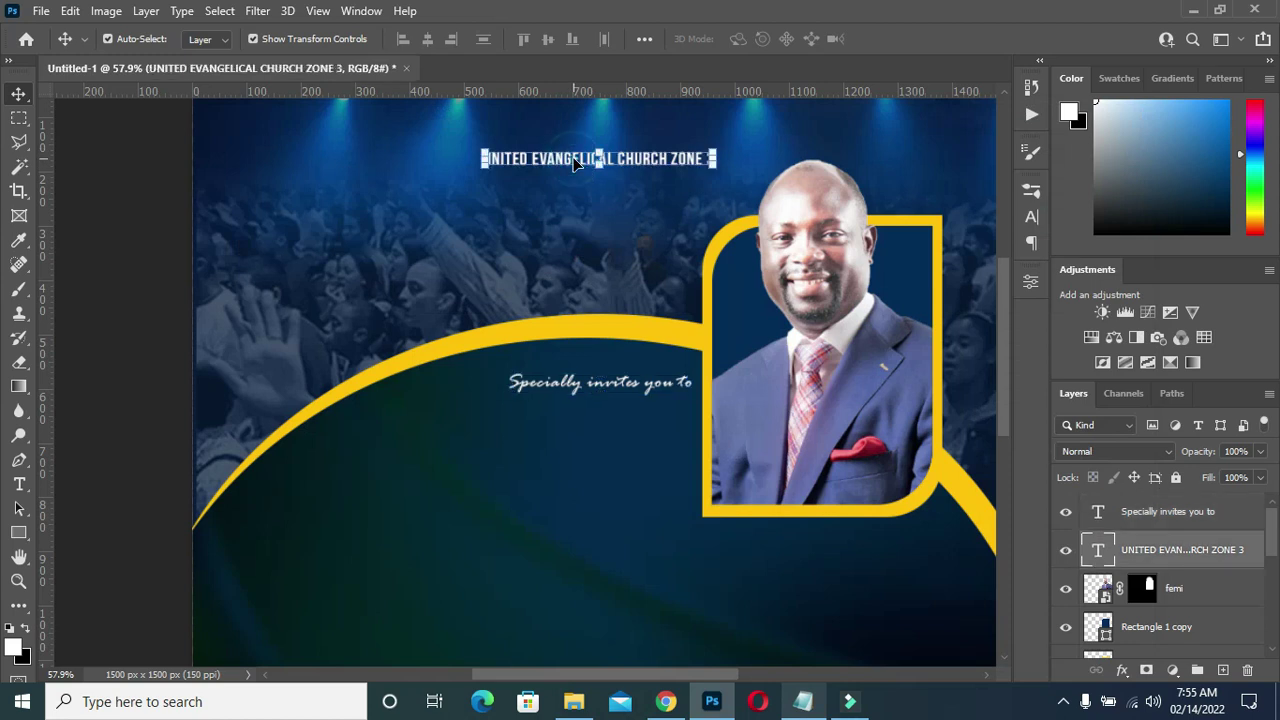
# - Duplicate the headline to the top of the stack, below the tagline, and retype it 'GOOD FRIDAY'
pyautogui.press('t')
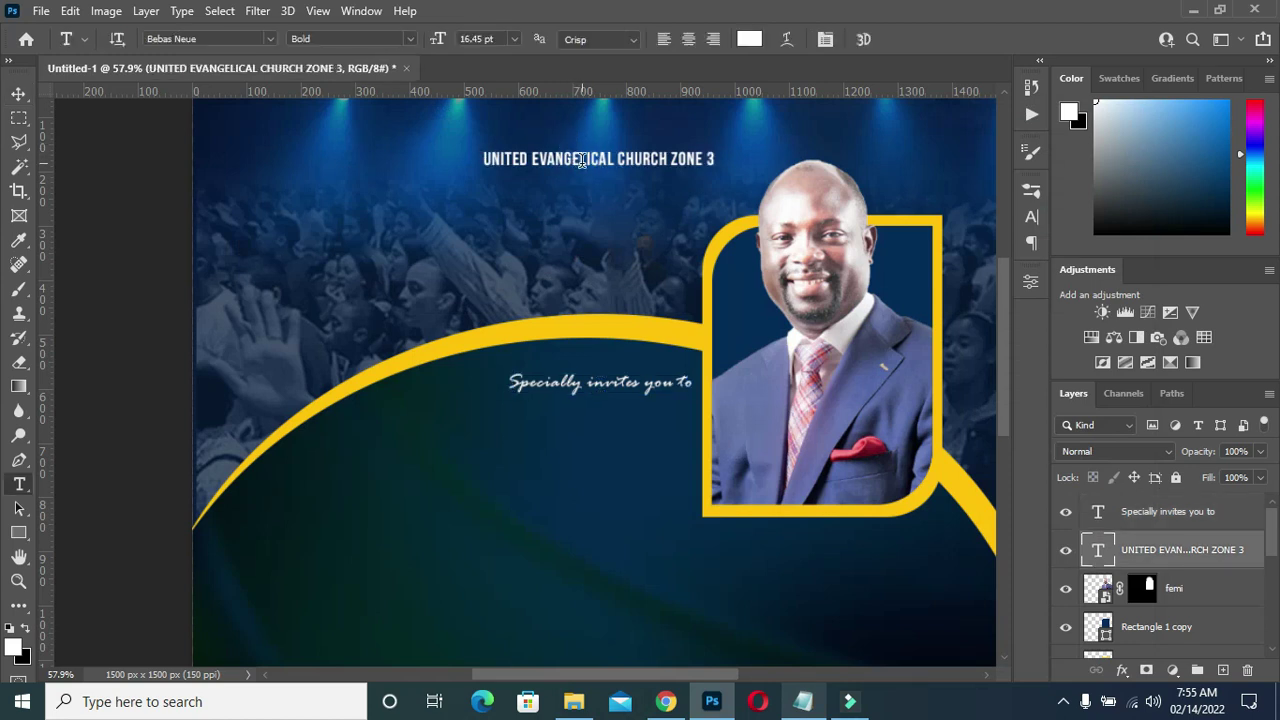
pyautogui.hotkey('ctrl', 'j')
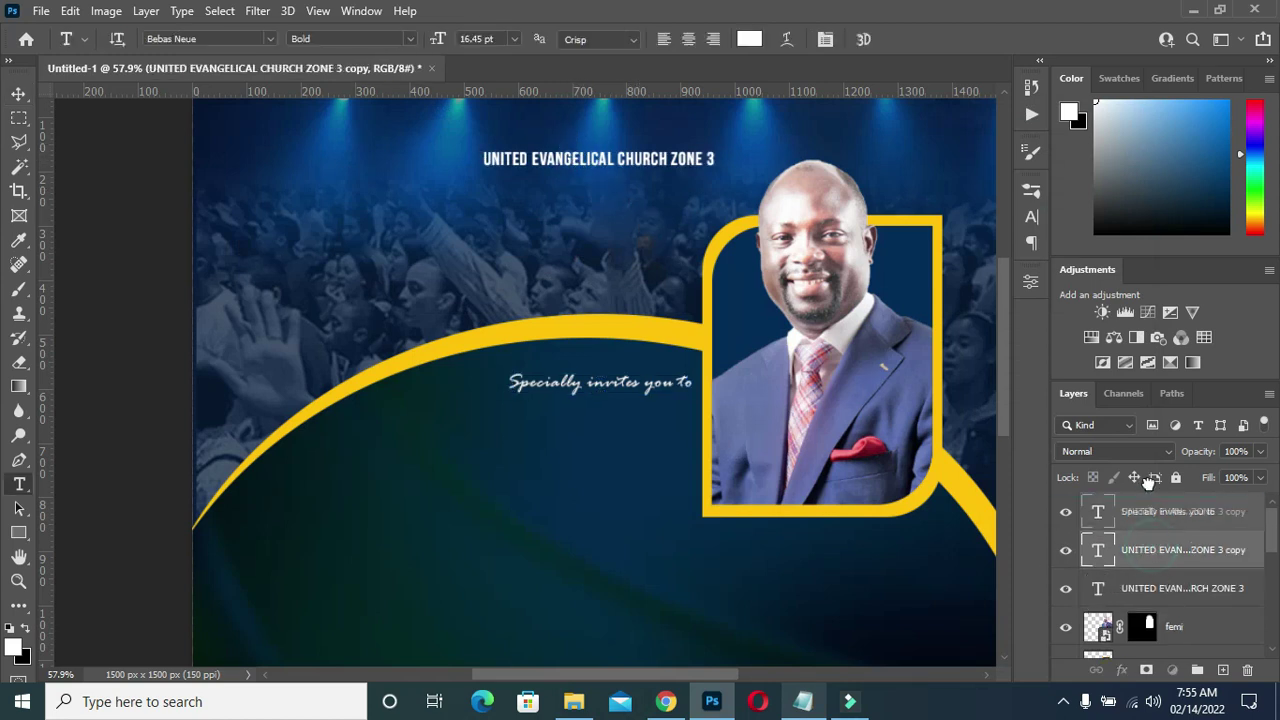
pyautogui.hotkey('ctrl', ']')
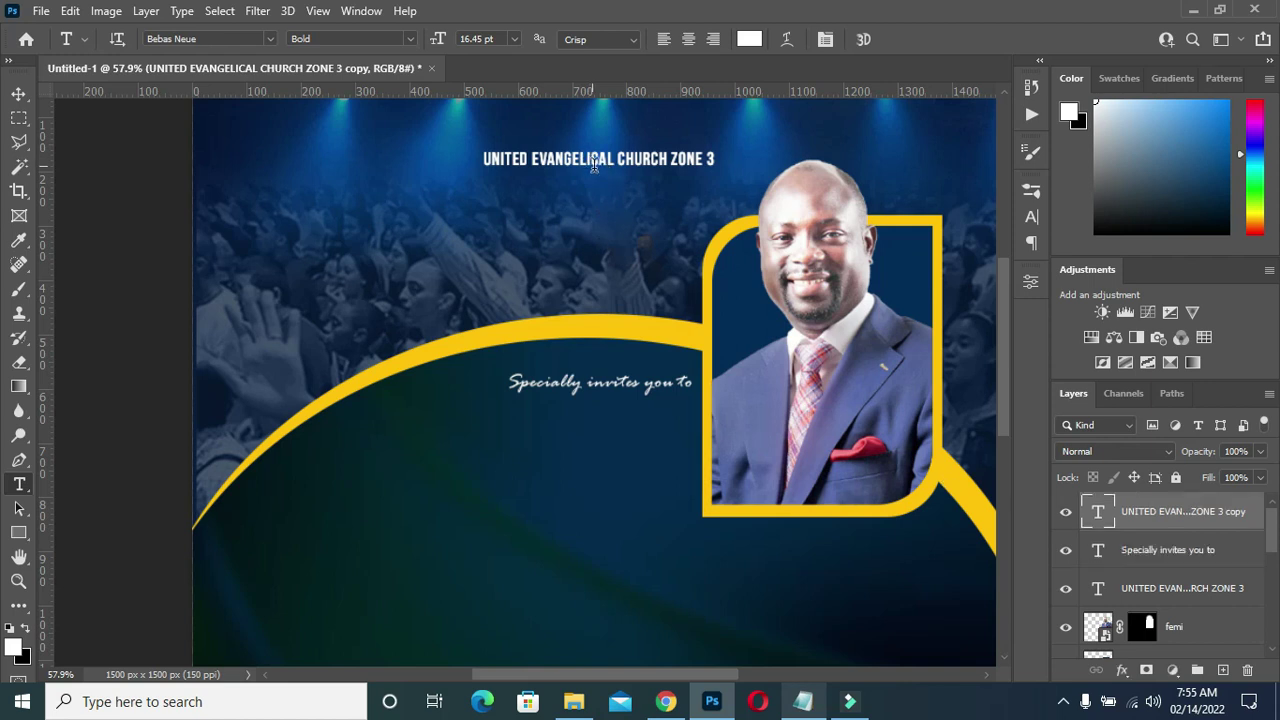
pyautogui.moveTo(605, 165); pyautogui.dragTo(605, 433)
pyautogui.tripleClick(605, 433)
pyautogui.write('GOOD FRIDAY')
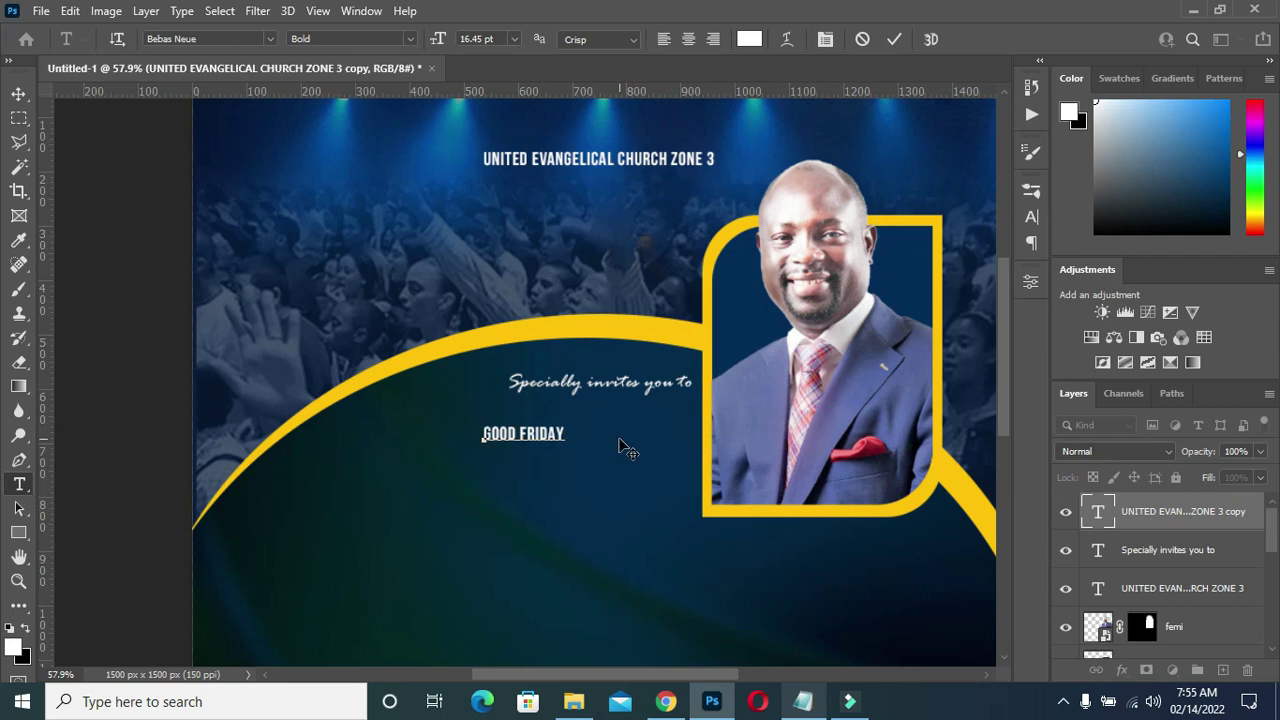
pyautogui.hotkey('ctrl', 'Return')
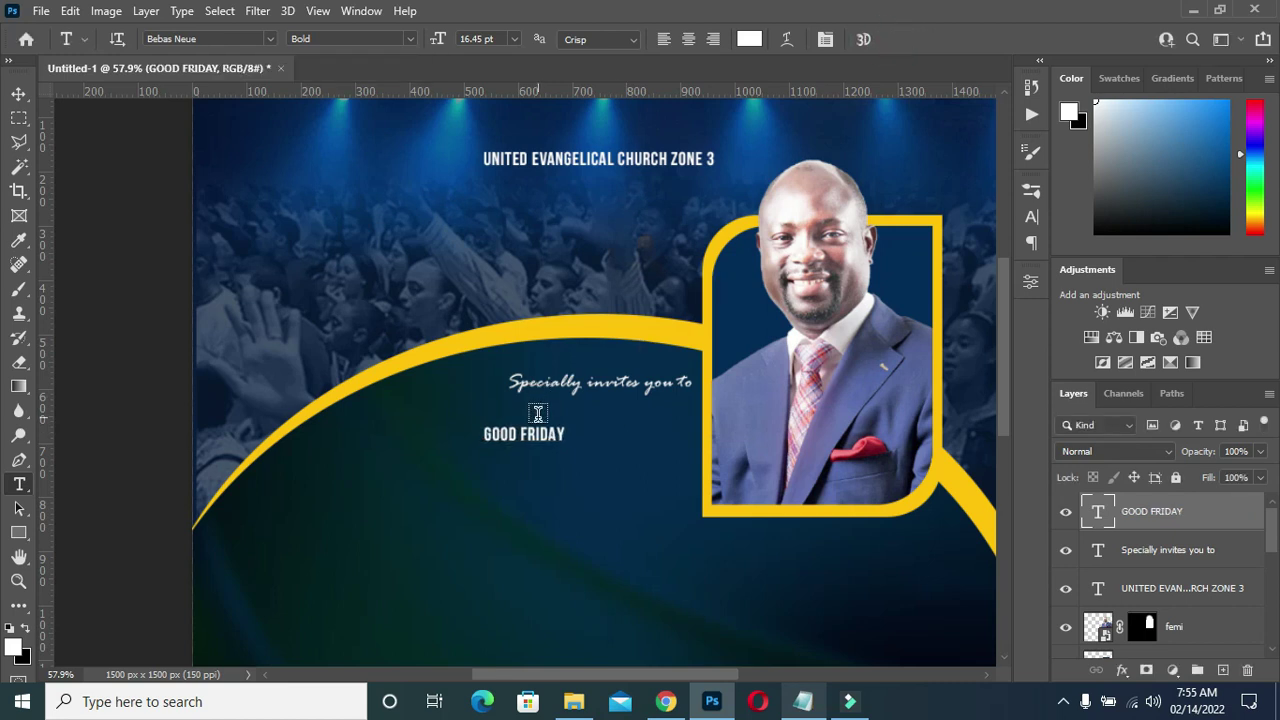
# - Enlarge GOOD FRIDAY to about double size and centre it horizontally
pyautogui.hotkey('ctrl', 't')
pyautogui.moveTo(567, 424)
pyautogui.mouseDown()
pyautogui.moveTo(672, 383)
pyautogui.moveTo(656, 386)
pyautogui.mouseUp()
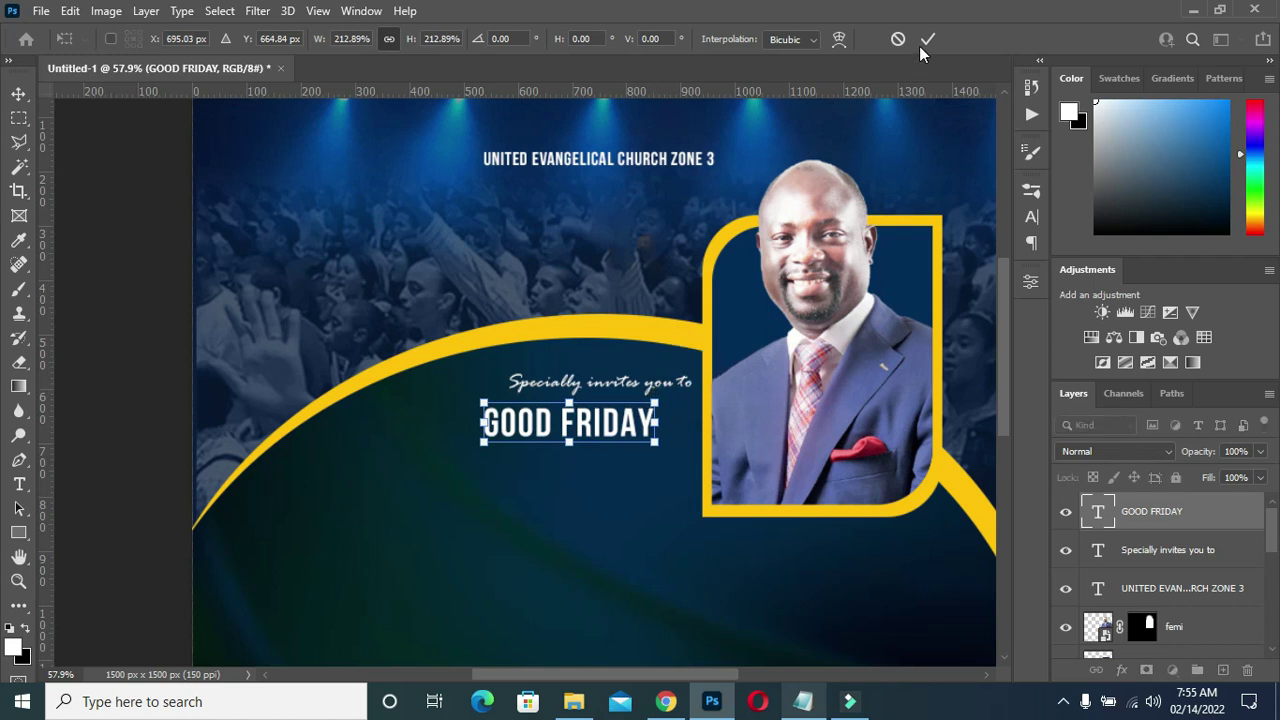
pyautogui.click(928, 39)
pyautogui.hotkey('ctrl', 'a')
pyautogui.click(425, 40)
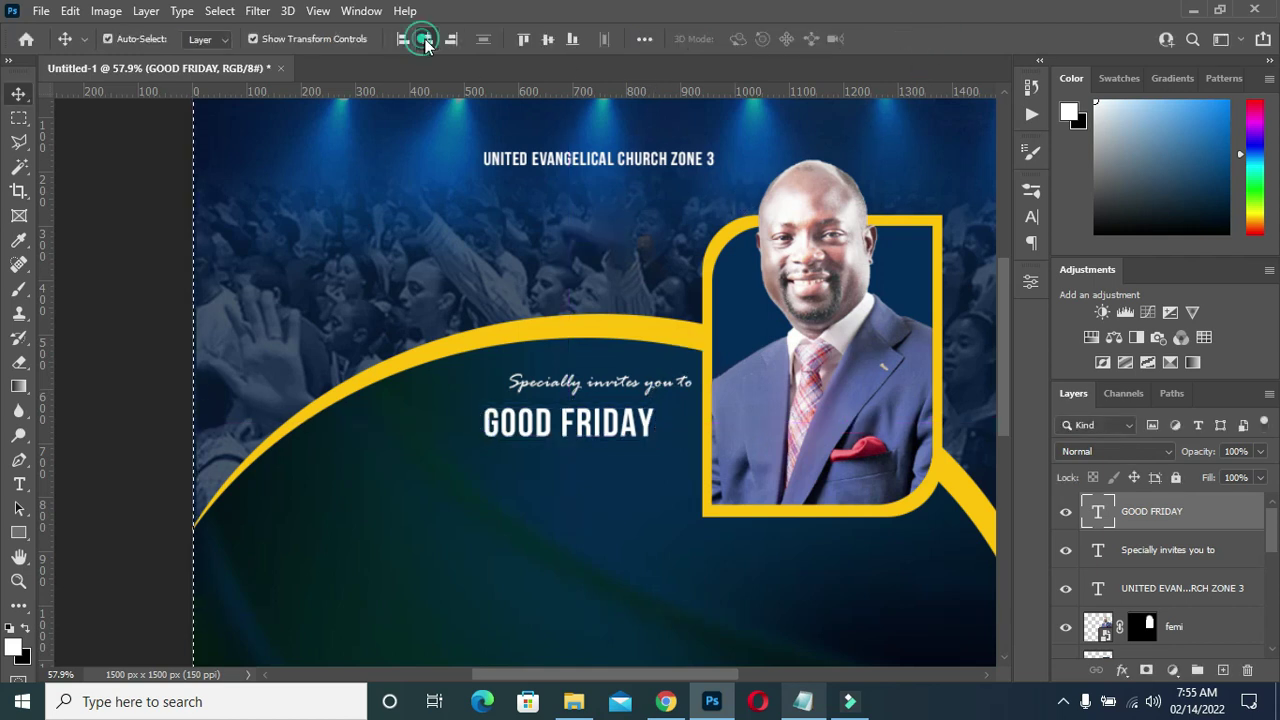
pyautogui.hotkey('ctrl', 'd')
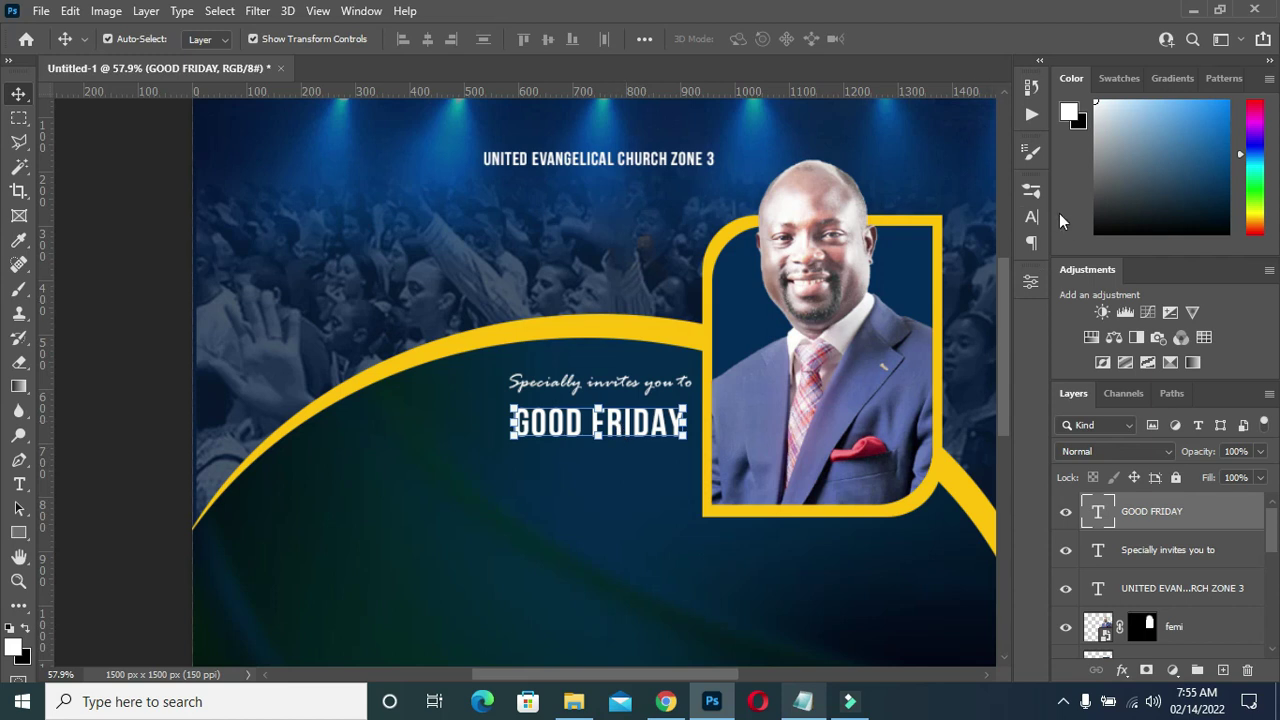
# - Set GOOD FRIDAY's letter spacing to -40
pyautogui.click(1031, 217)
pyautogui.click(933, 258)
pyautogui.write('-40')
pyautogui.press('Return')
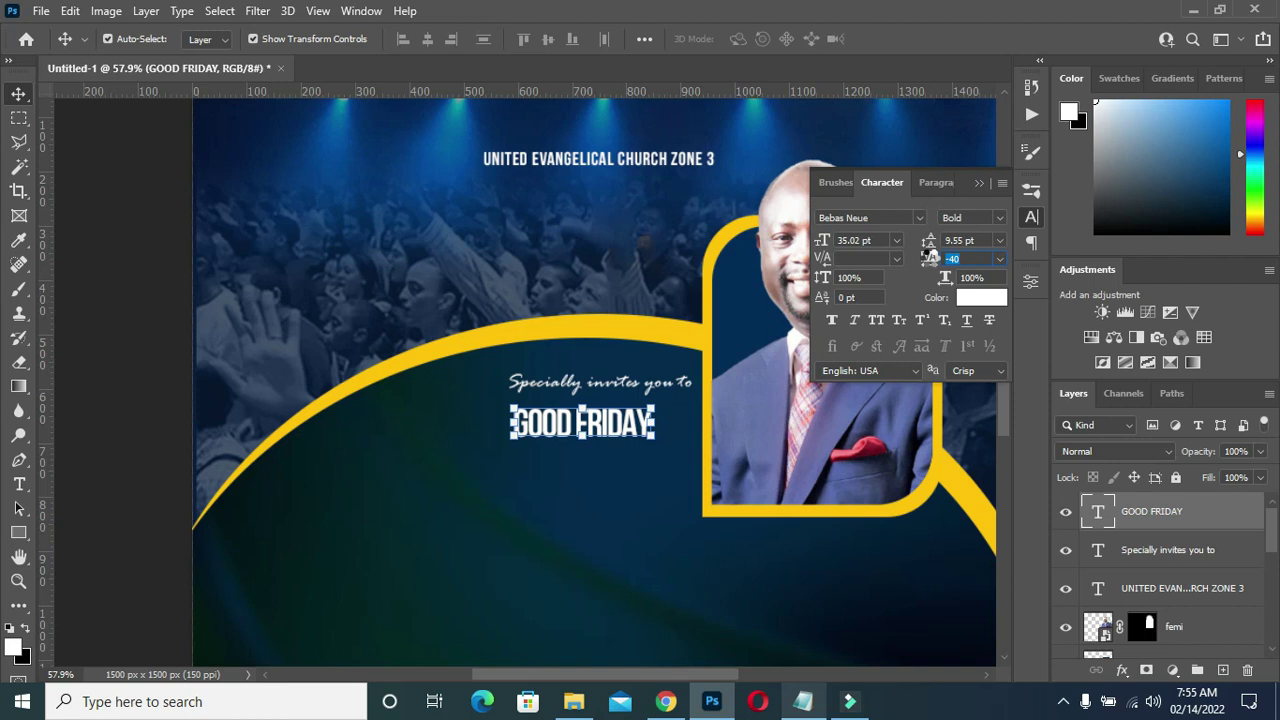
pyautogui.click(978, 185)
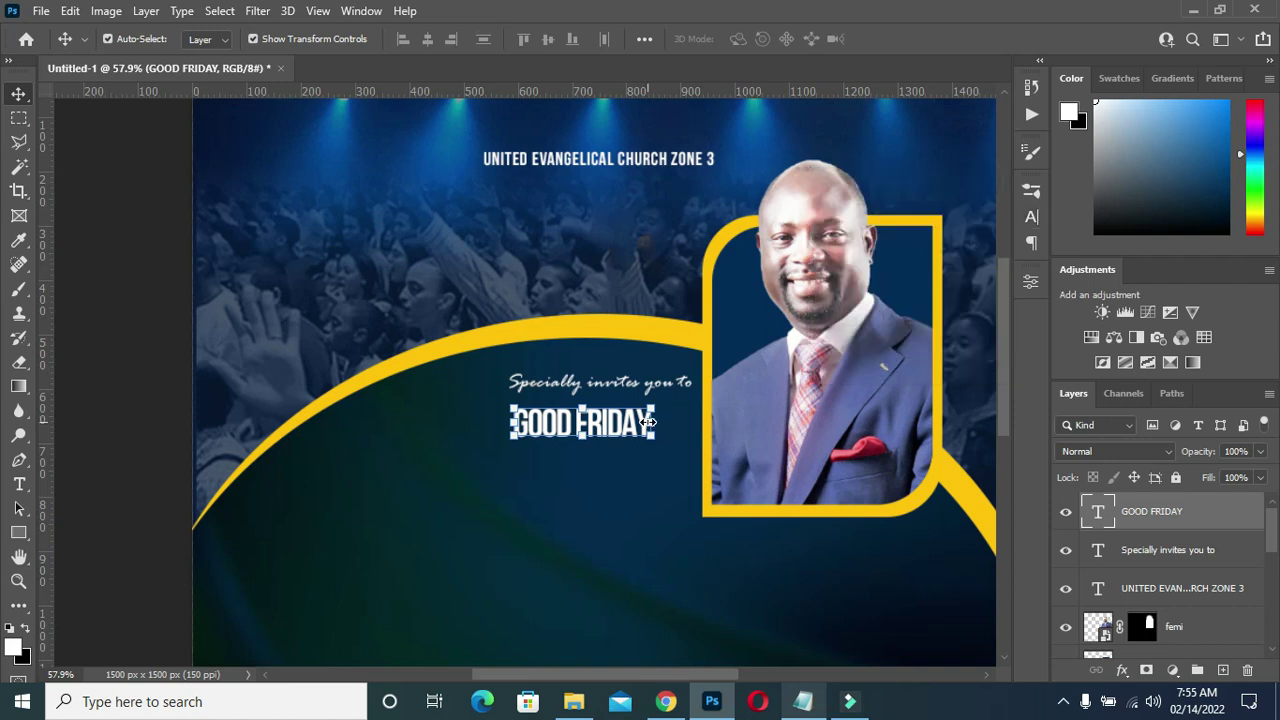
# - Enlarge GOOD FRIDAY slightly more and re-centre it horizontally on the page
pyautogui.moveTo(649, 423); pyautogui.dragTo(672, 423)
pyautogui.click(928, 39)
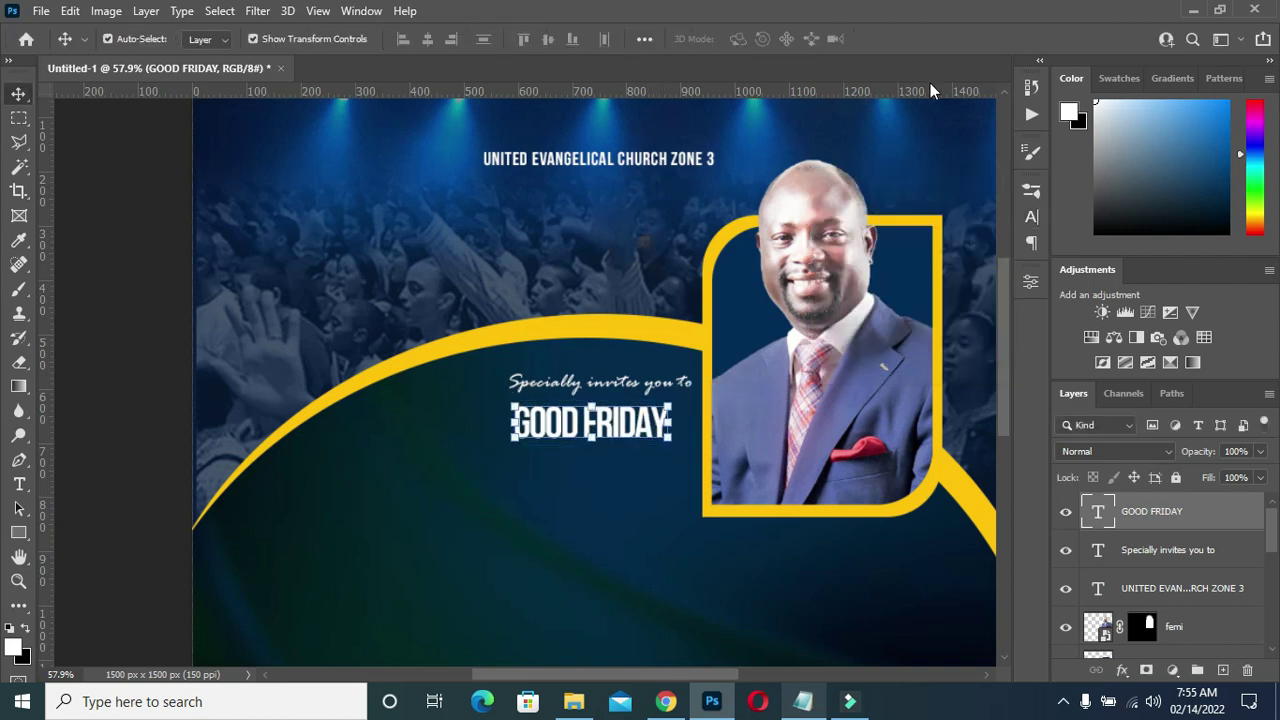
pyautogui.hotkey('ctrl', 'a')
pyautogui.click(427, 39)
pyautogui.hotkey('ctrl', 'd')
pyautogui.keyDown('ctrl'); pyautogui.click(165, 379); pyautogui.keyUp('ctrl')
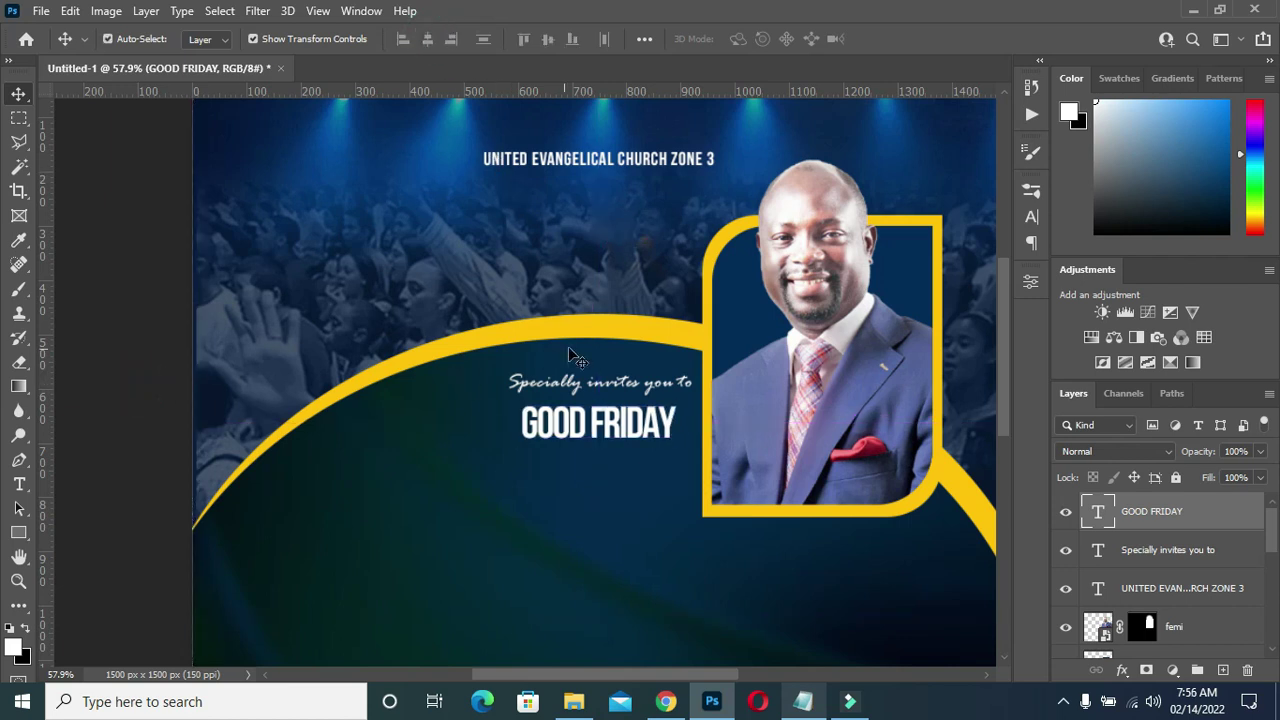
pyautogui.click(612, 426)
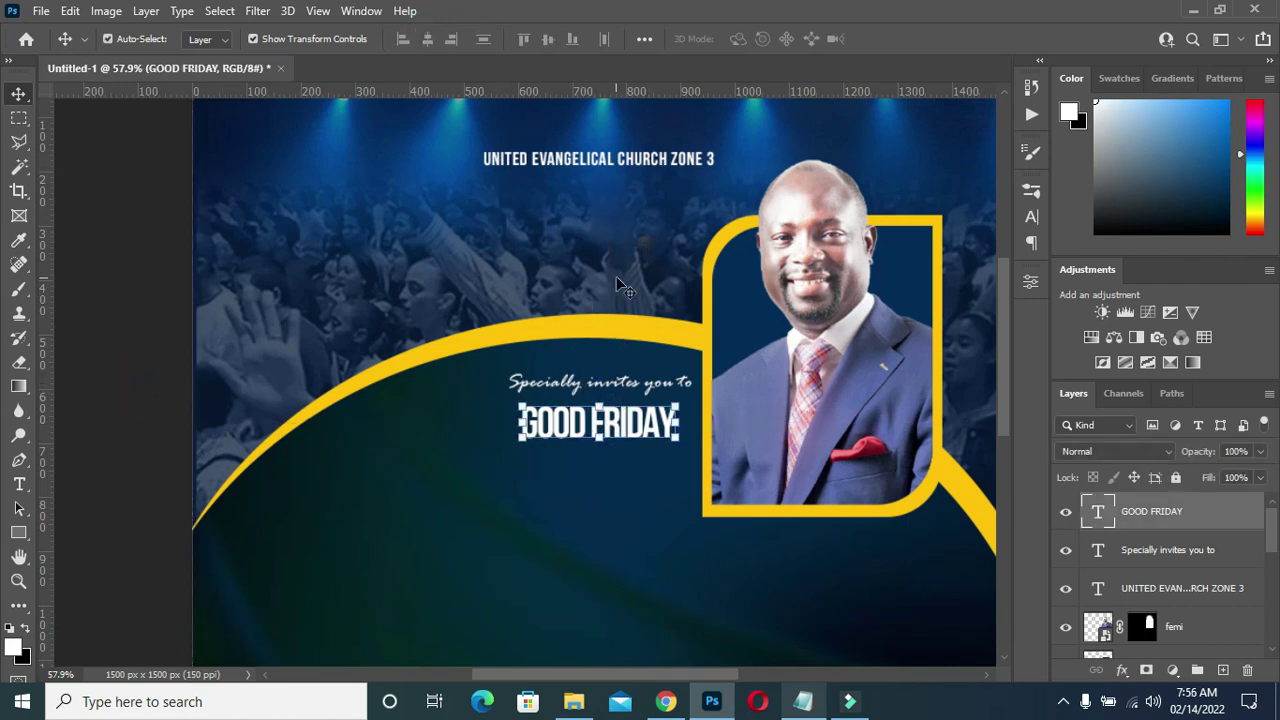
# - Duplicate GOOD FRIDAY just below itself and replace the copy's text with TOTAL from the notes
pyautogui.scroll(3, 600, 440)
pyautogui.scroll(-1, 615, 383)
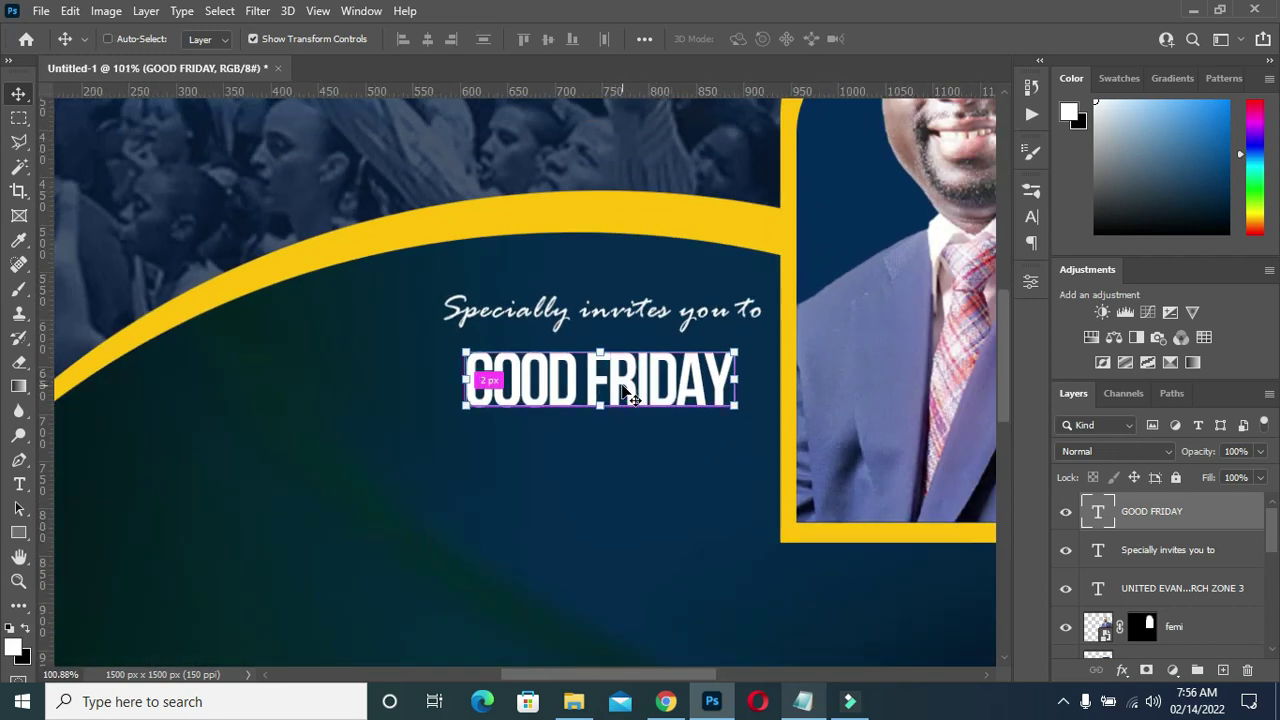
pyautogui.moveTo(620, 385); pyautogui.dragTo(630, 447)
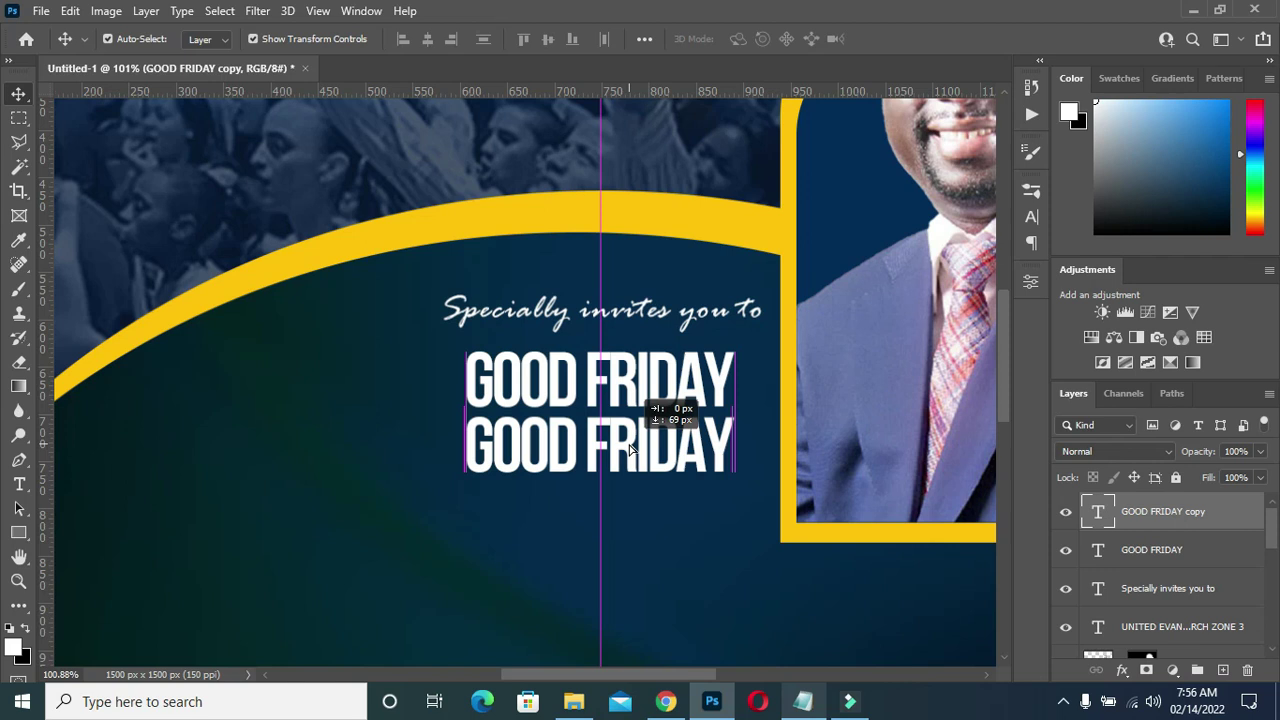
pyautogui.doubleClick(632, 448)
pyautogui.hotkey('ctrl', 'a')
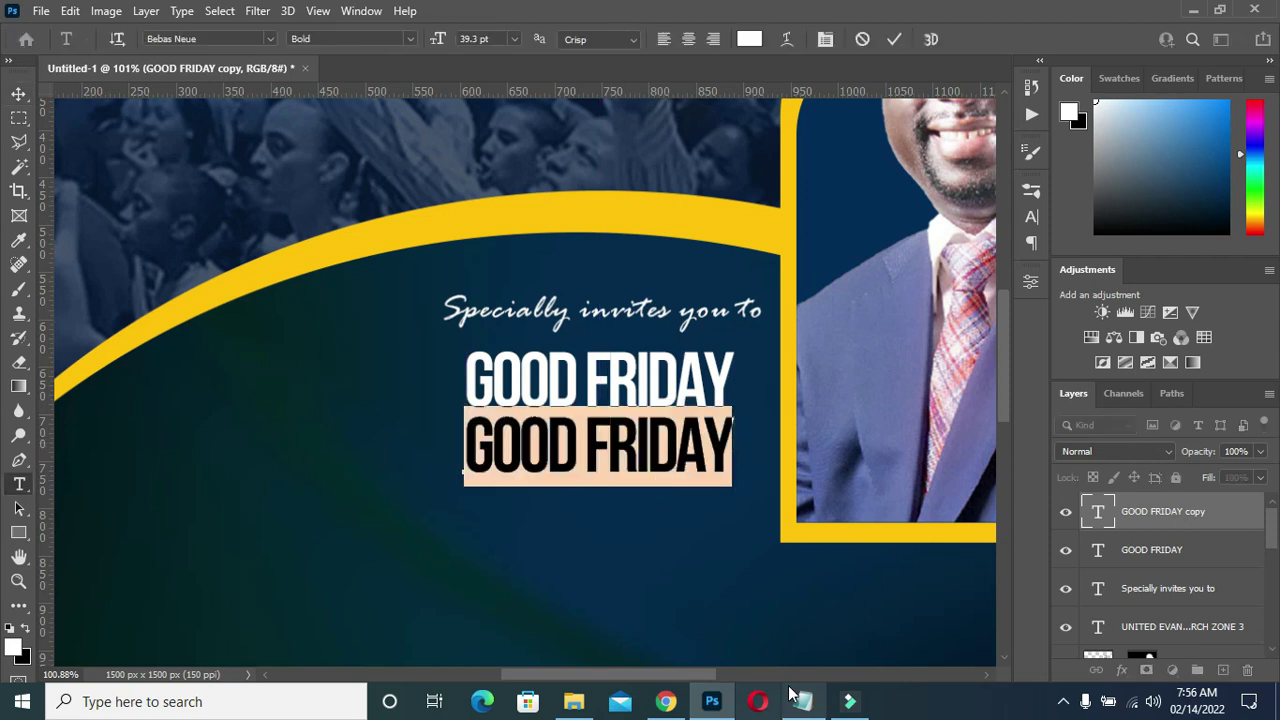
pyautogui.click(803, 701)
pyautogui.moveTo(244, 298); pyautogui.dragTo(214, 298)
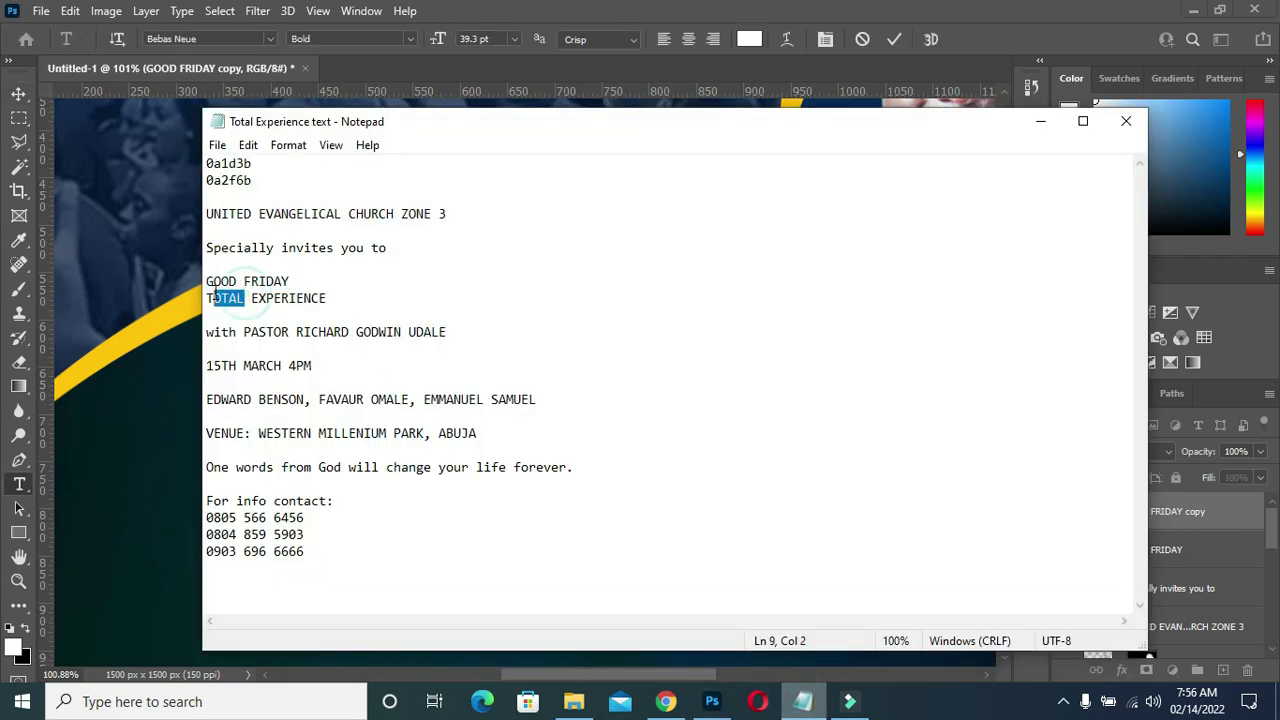
pyautogui.click(1040, 121)
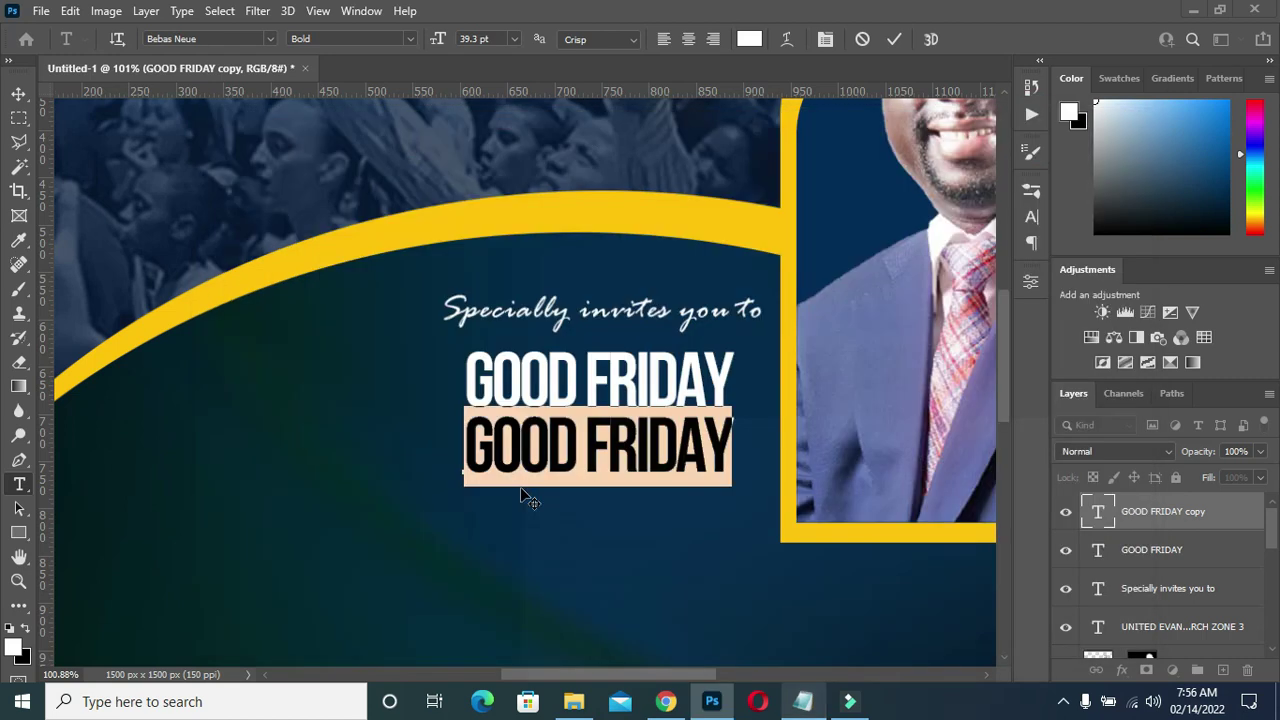
pyautogui.hotkey('ctrl', 'v')
pyautogui.click(893, 39)
# - Style TOTAL in Eras Bold ITC with -140 tracking and yellow ffc000 sampled from the arc
pyautogui.click(269, 39)
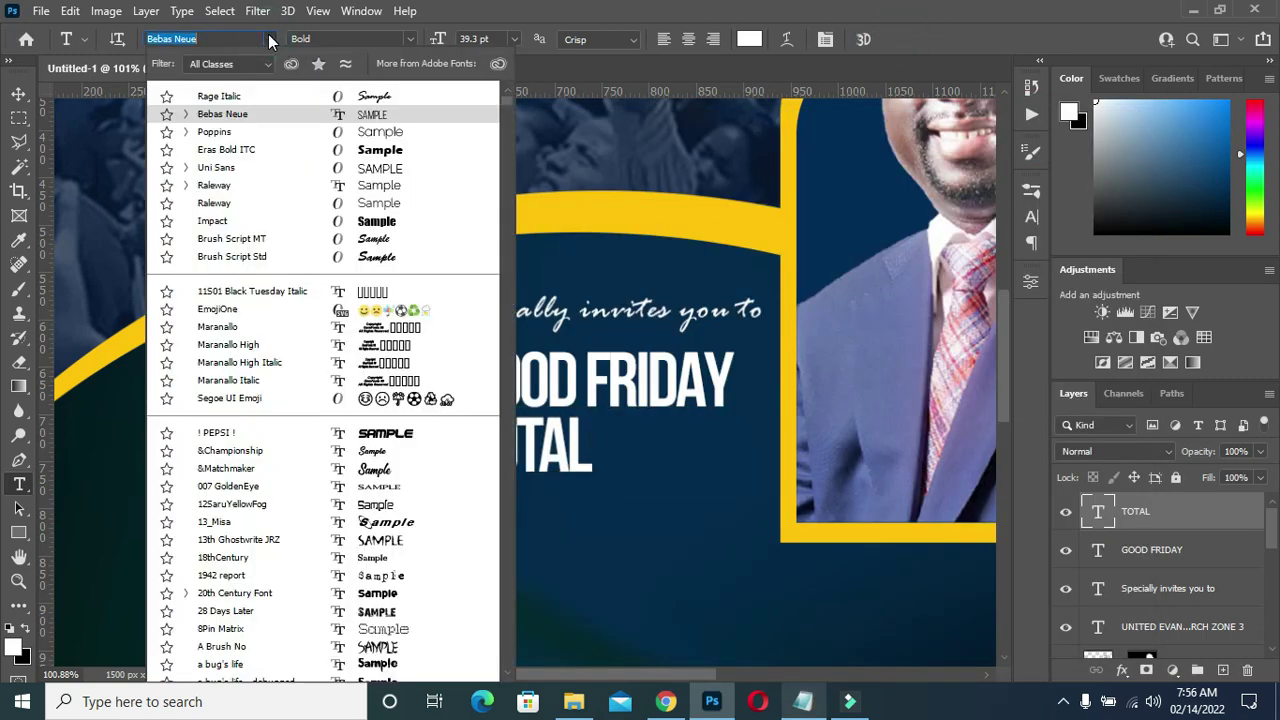
pyautogui.write('Eras Bold ITC')
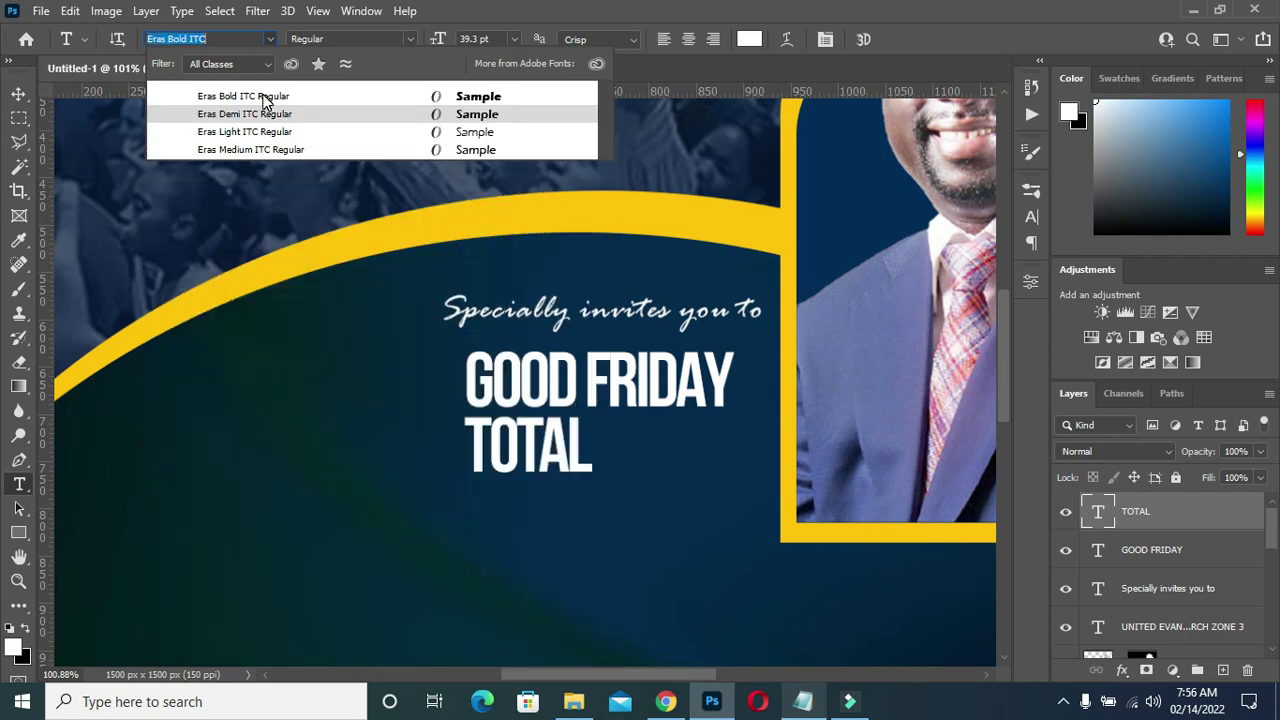
pyautogui.click(265, 100)
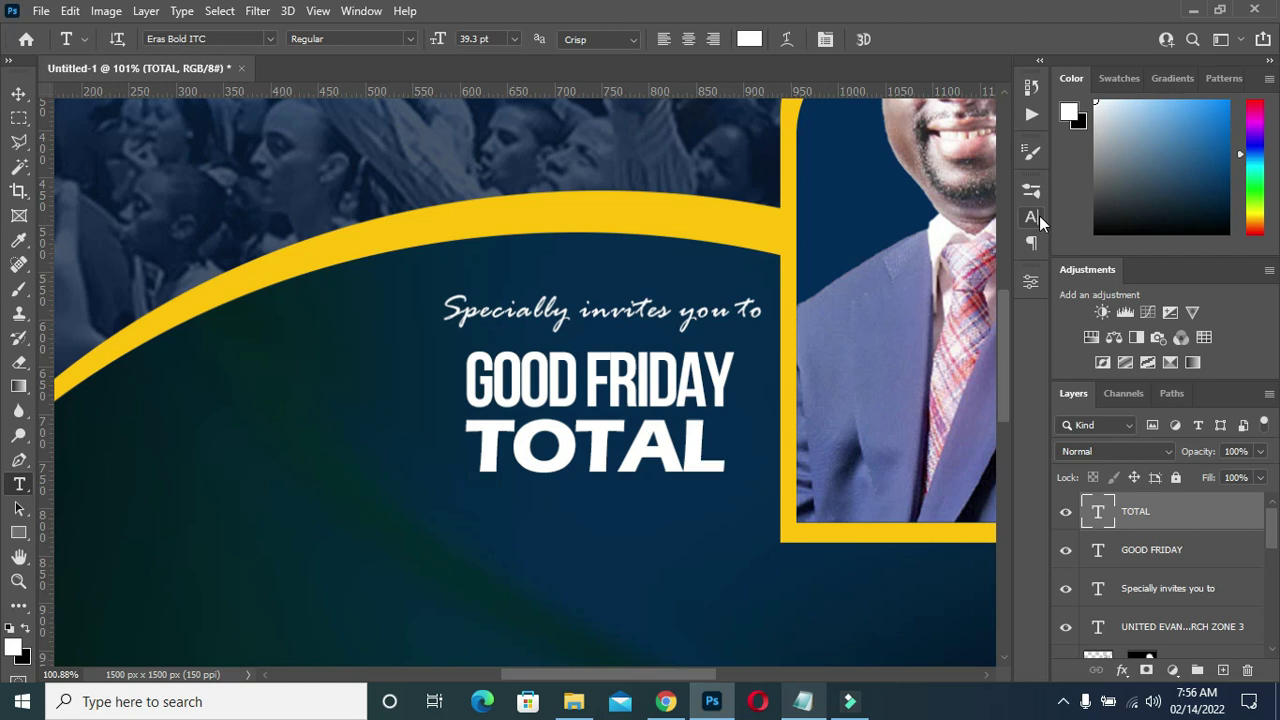
pyautogui.click(1030, 220)
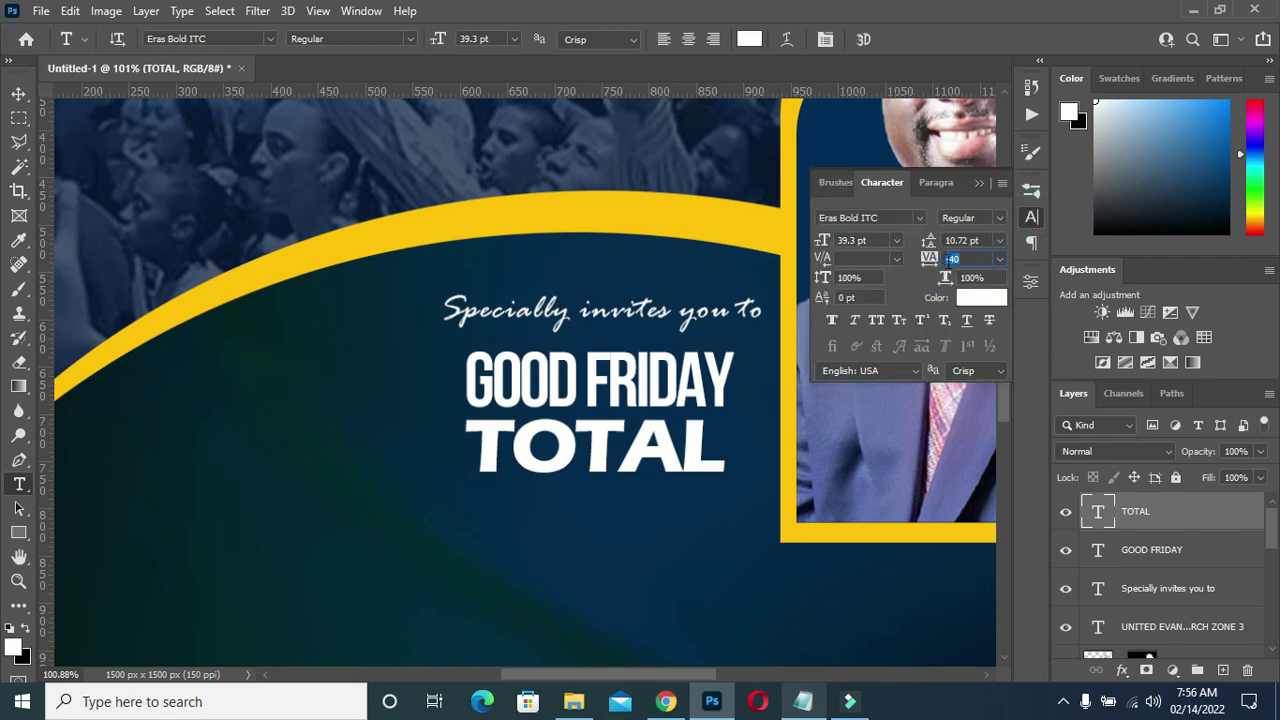
pyautogui.moveTo(924, 257); pyautogui.dragTo(930, 258)
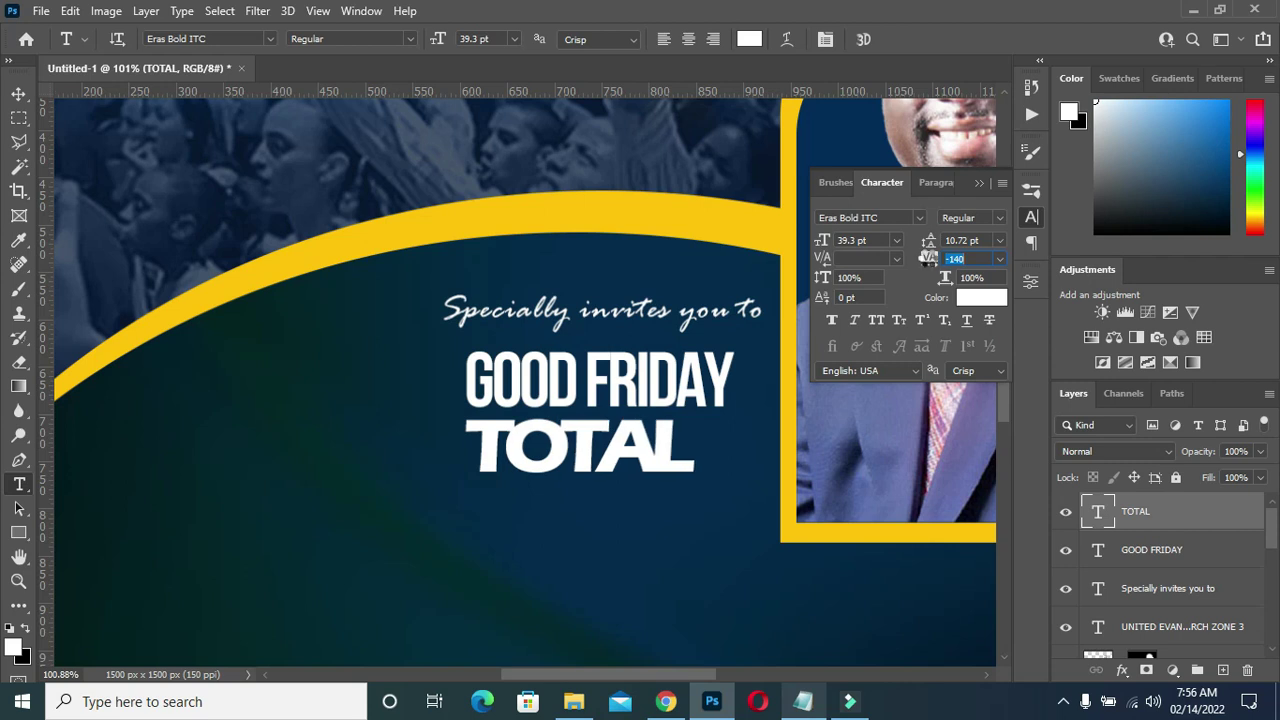
pyautogui.click(980, 298)
pyautogui.click(709, 214)
pyautogui.click(1205, 214)
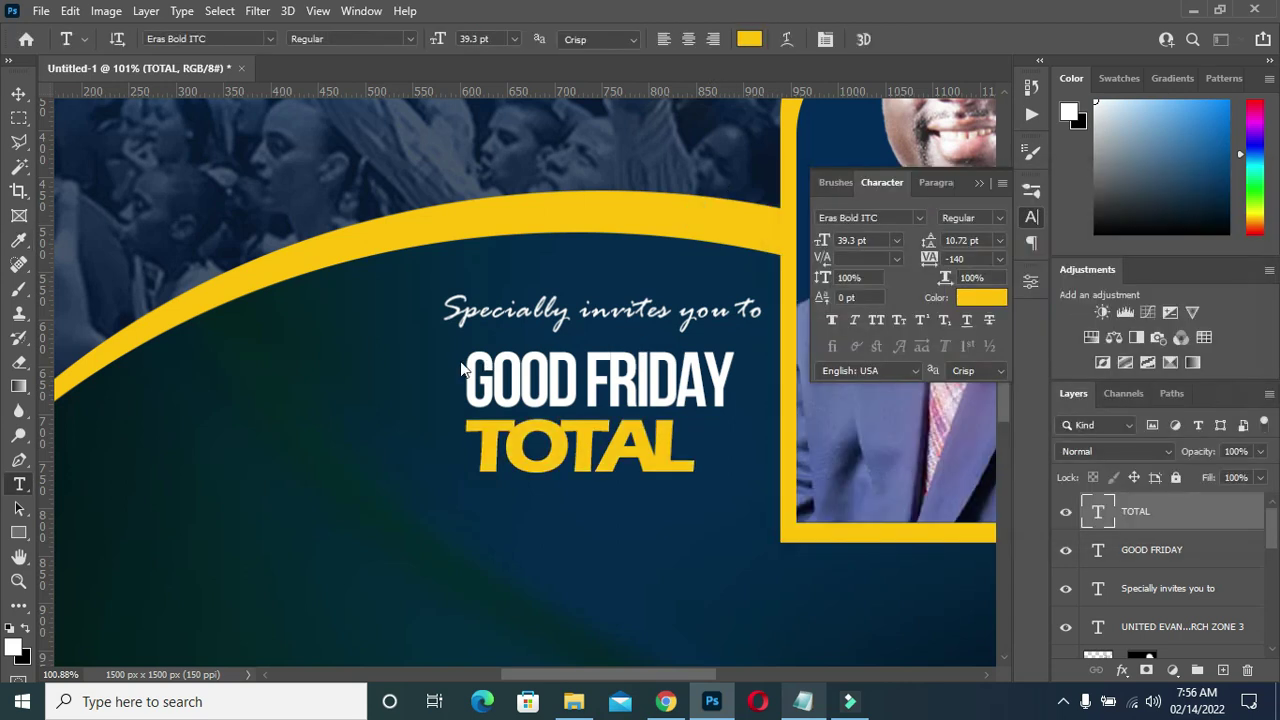
# - Enlarge TOTAL with Free Transform to fill the space below GOOD FRIDAY, nudging it right
pyautogui.click(18, 93)
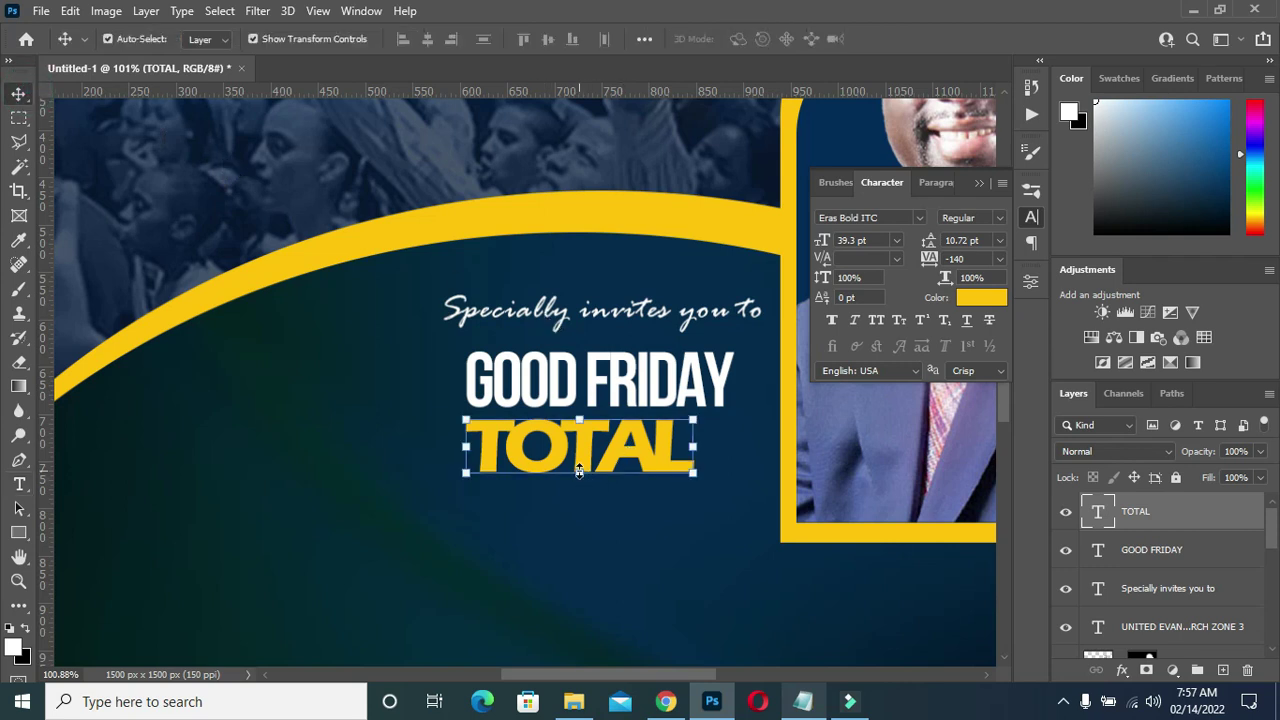
pyautogui.moveTo(580, 474)
pyautogui.mouseDown()
pyautogui.moveTo(580, 507)
pyautogui.moveTo(597, 508)
pyautogui.moveTo(590, 460)
pyautogui.mouseUp()
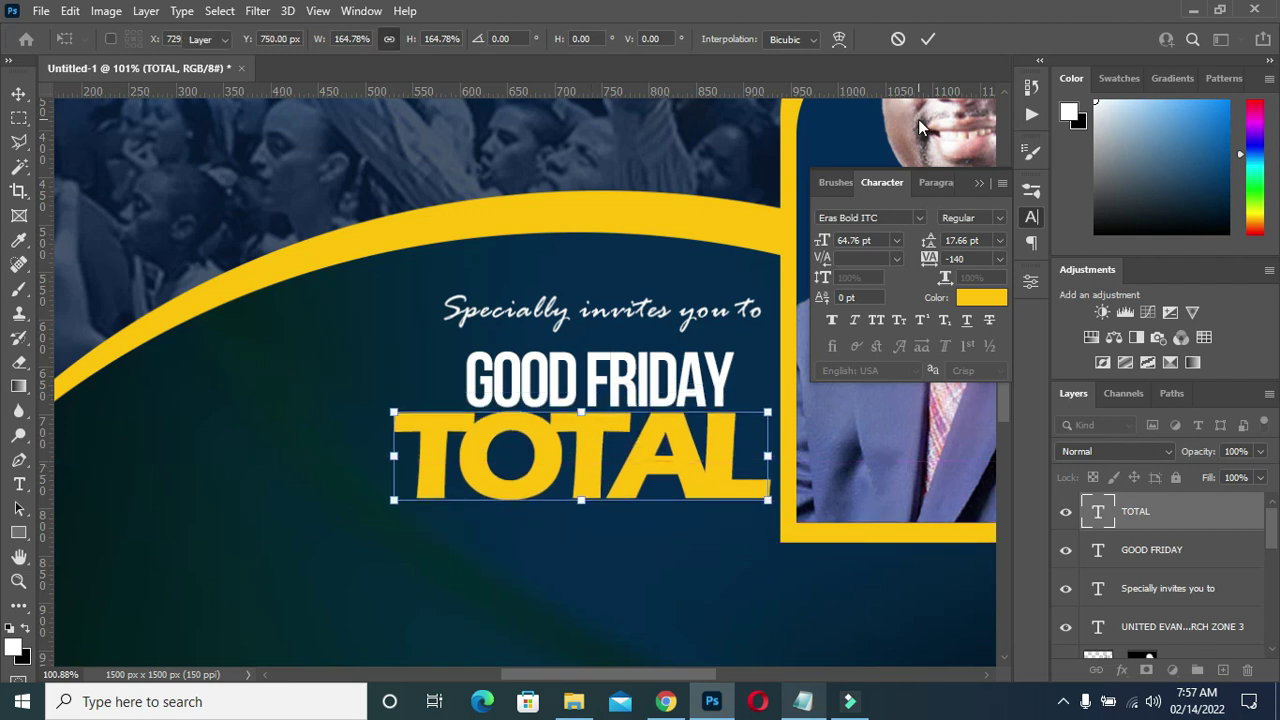
pyautogui.press('Return')
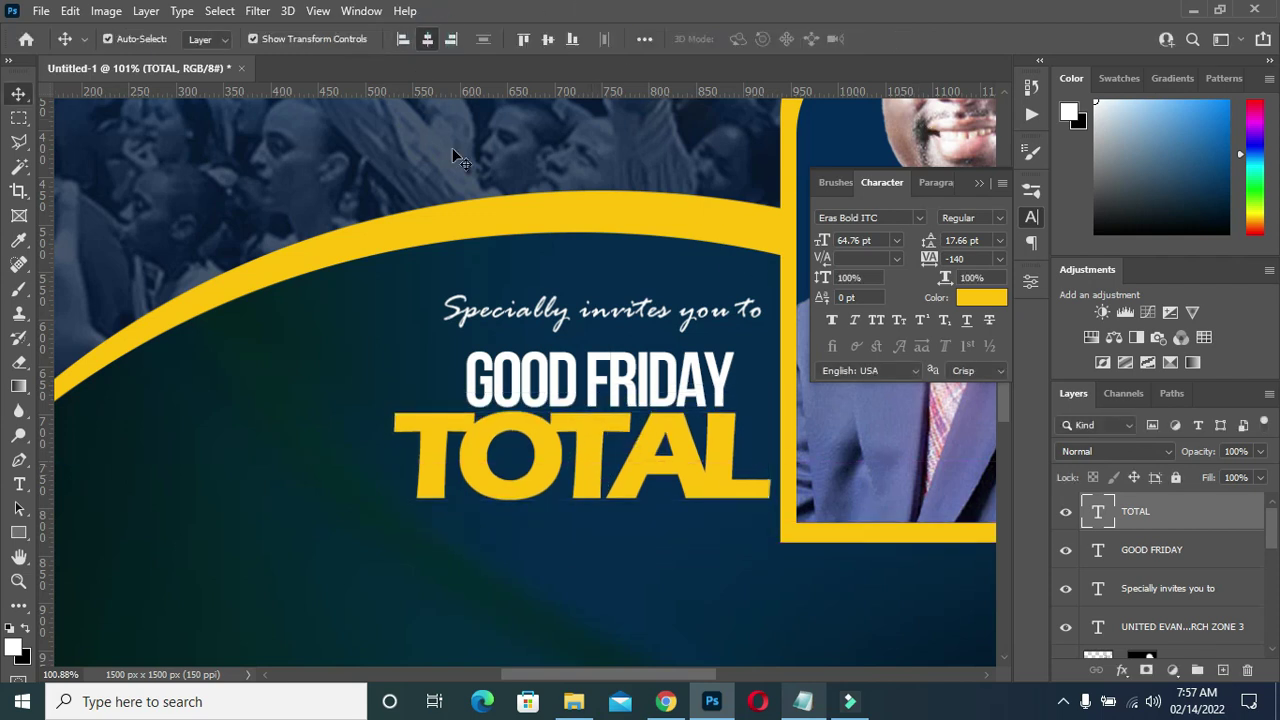
pyautogui.hotkey('shift', 'Right')
pyautogui.hotkey('shift', 'Right')
# - Shrink TOTAL to clear the photo frame, then Alt-drag a duplicate line below it
pyautogui.scroll(-1, 663, 458)
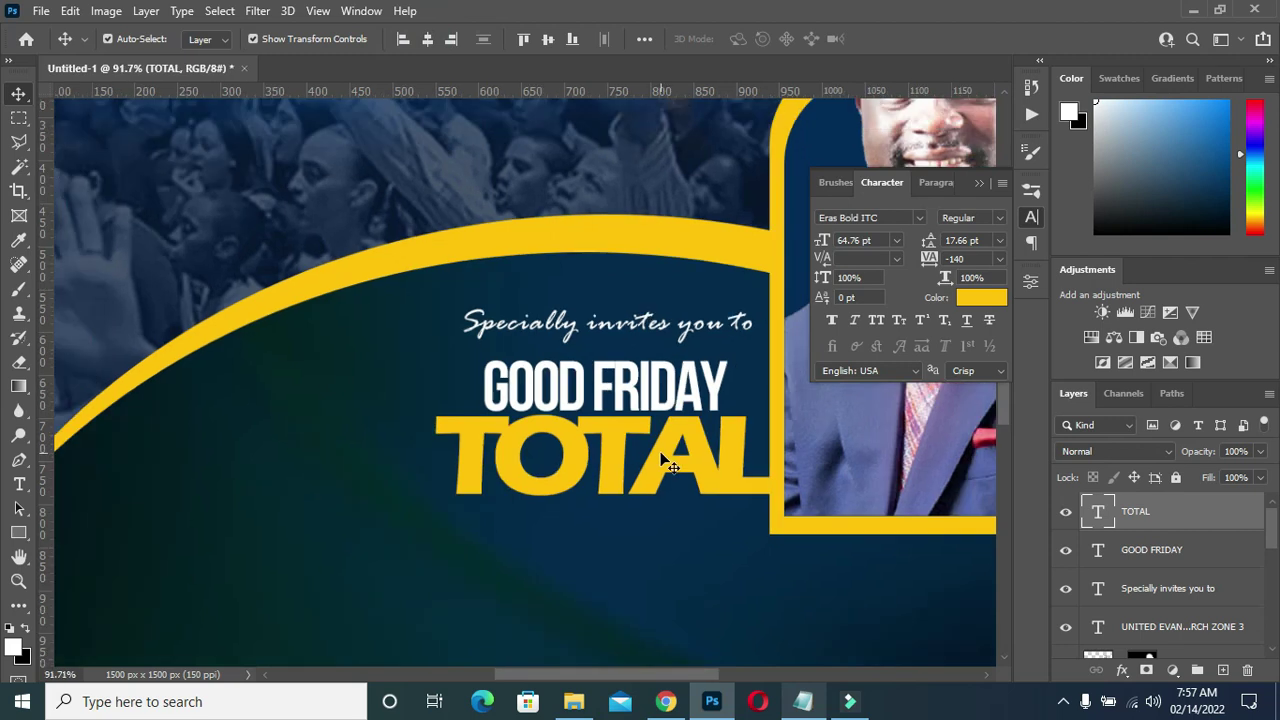
pyautogui.scroll(1, 690, 465)
pyautogui.scroll(1, 660, 440)
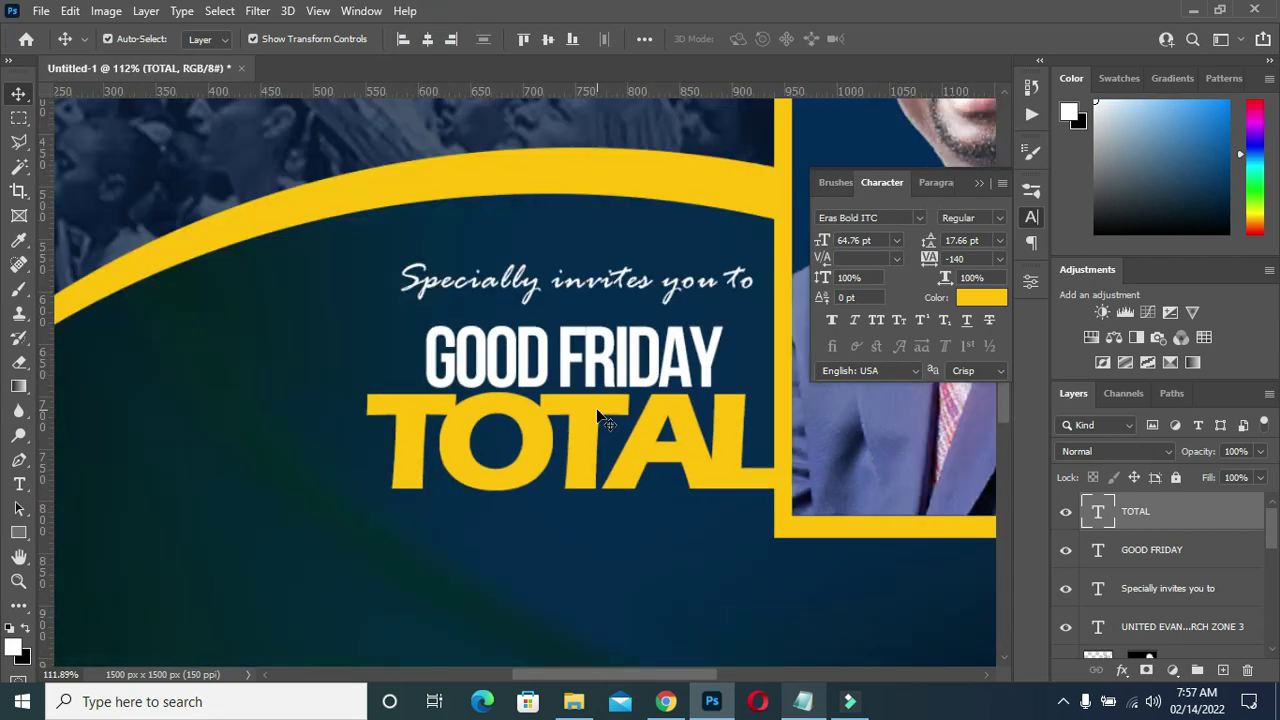
pyautogui.scroll(-5, 595, 447)
pyautogui.click(595, 445)
pyautogui.scroll(5, 565, 503)
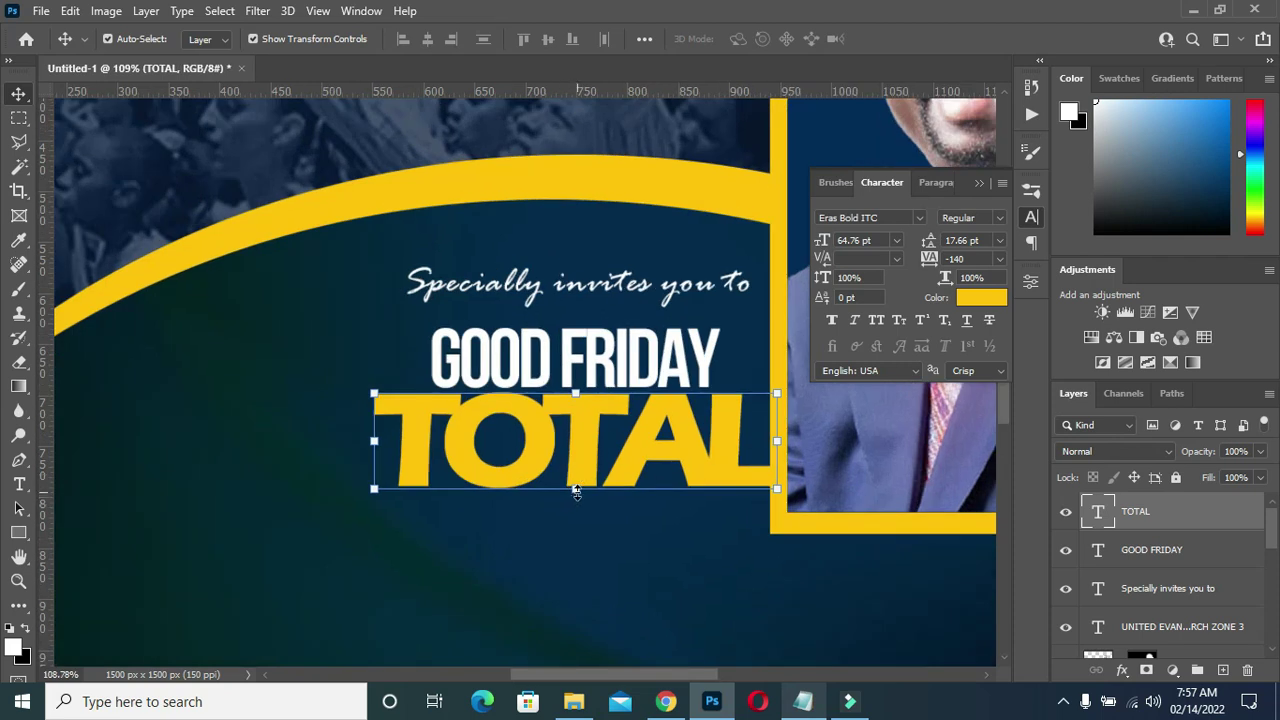
pyautogui.moveTo(576, 490); pyautogui.dragTo(575, 510)
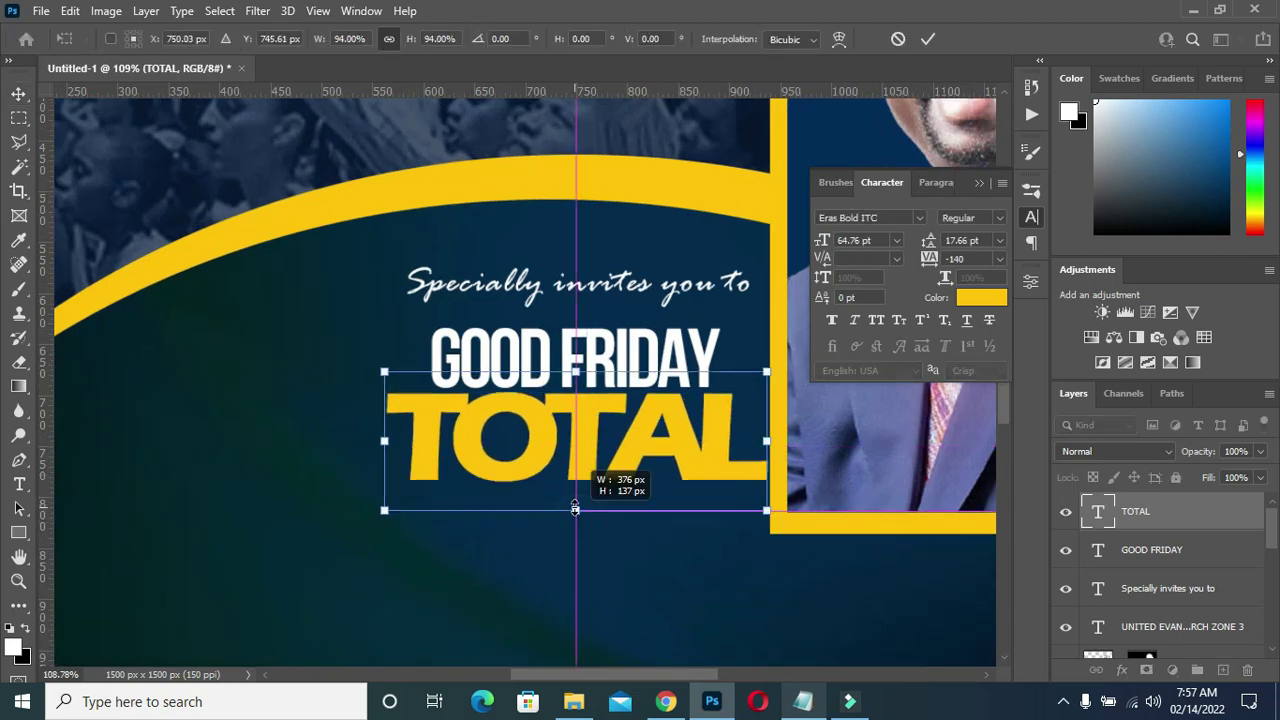
pyautogui.moveTo(575, 510); pyautogui.dragTo(575, 500)
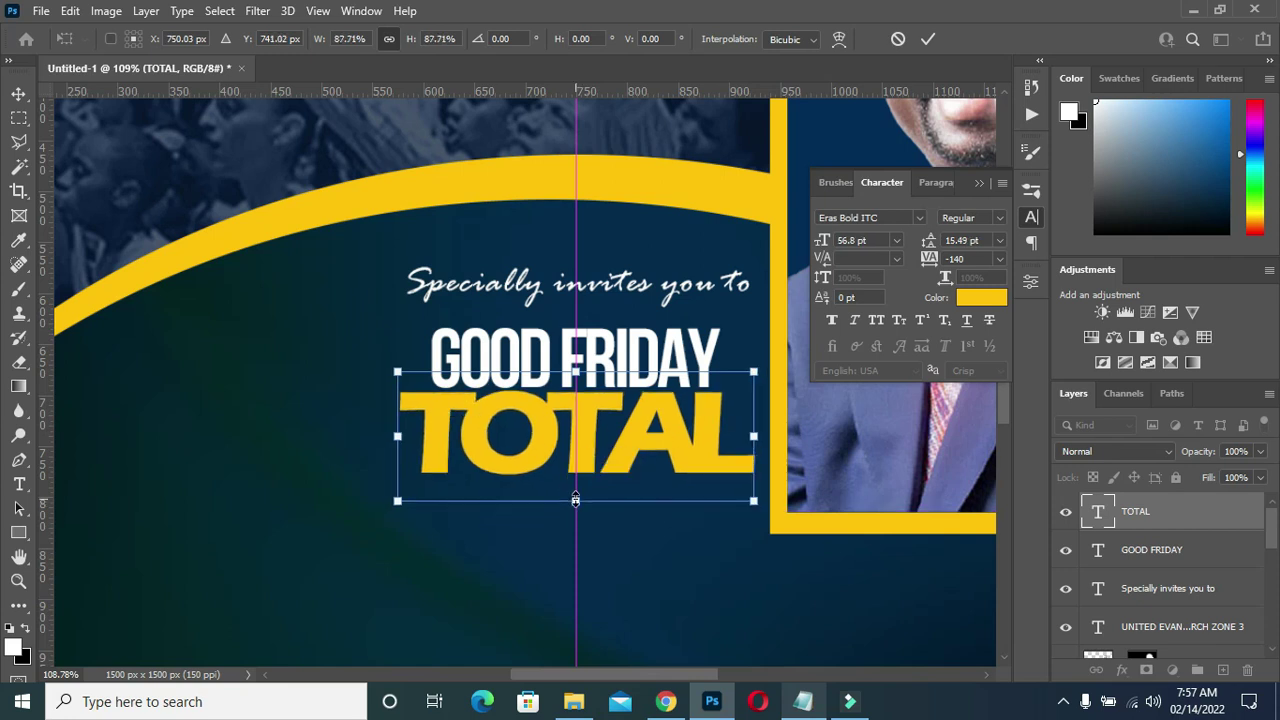
pyautogui.write('750')
pyautogui.press('Return')
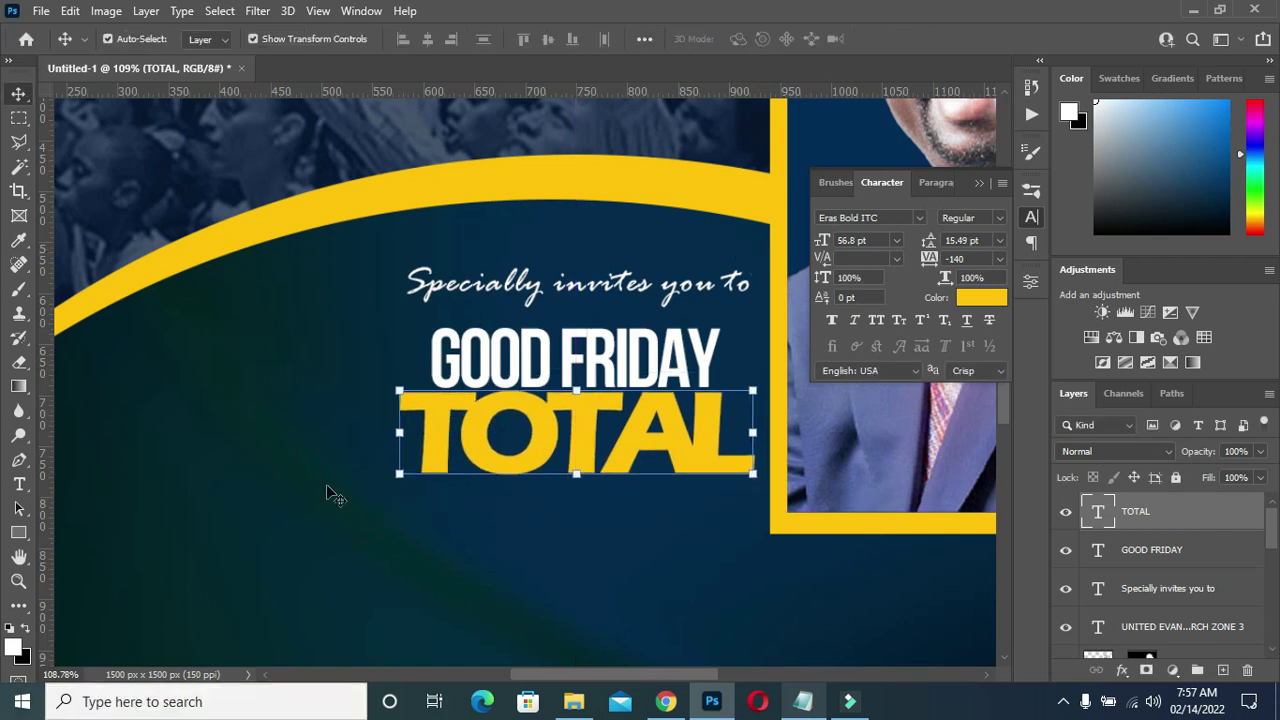
pyautogui.scroll(-2, 549, 471)
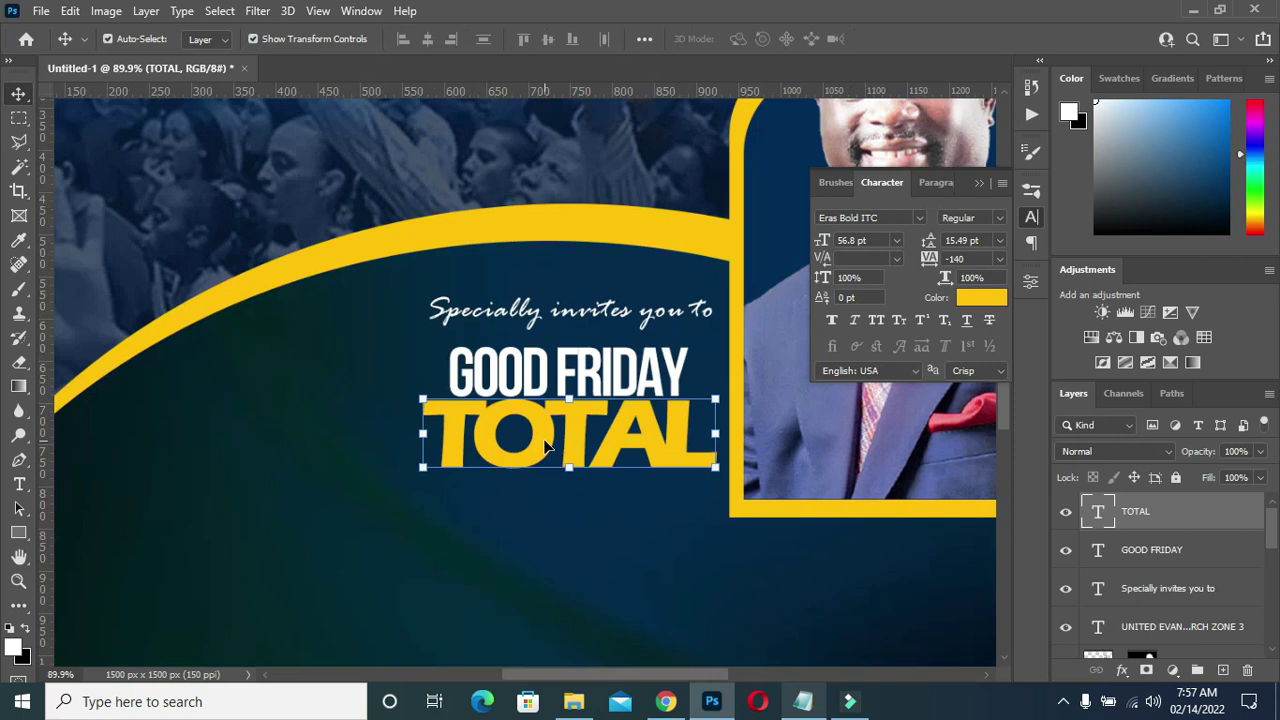
pyautogui.moveTo(545, 447); pyautogui.dragTo(545, 563)
# - Tighten the title stack by moving TOTAL and GOOD FRIDAY down toward the copy
pyautogui.press('Down')
pyautogui.press('Down')
pyautogui.press('Down')
pyautogui.moveTo(555, 447); pyautogui.dragTo(549, 493)
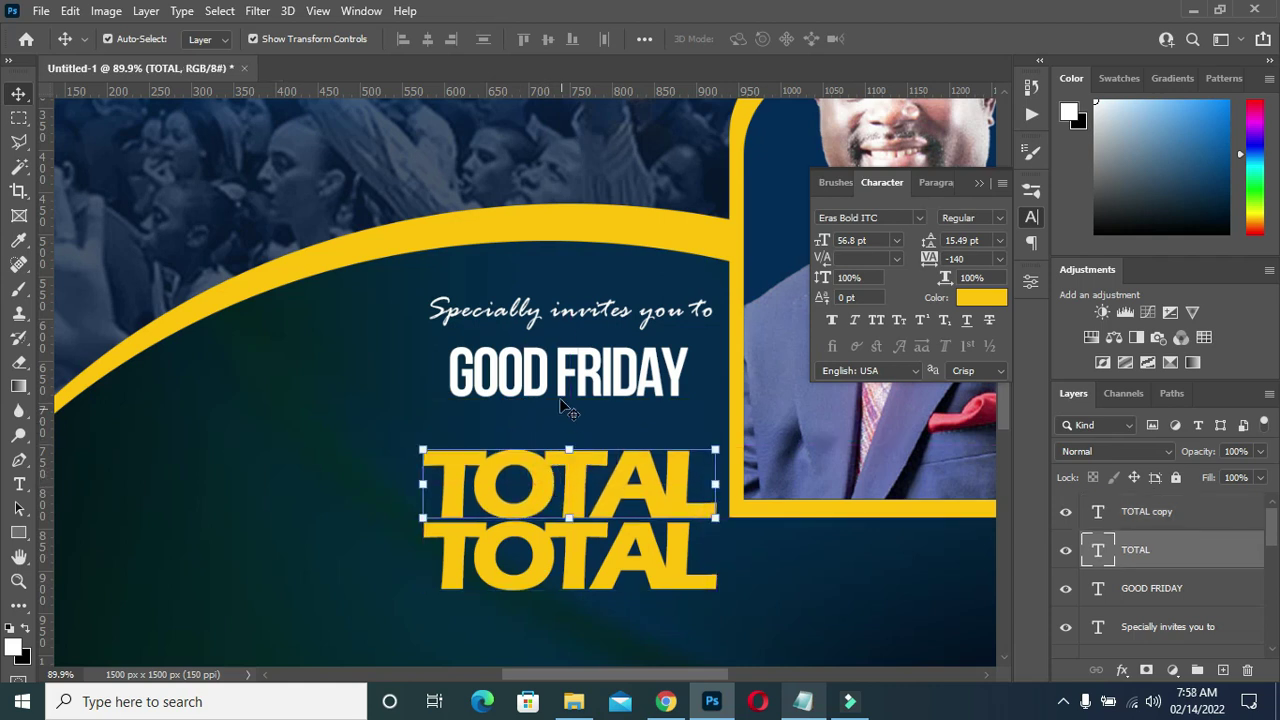
pyautogui.moveTo(566, 389); pyautogui.dragTo(566, 441)
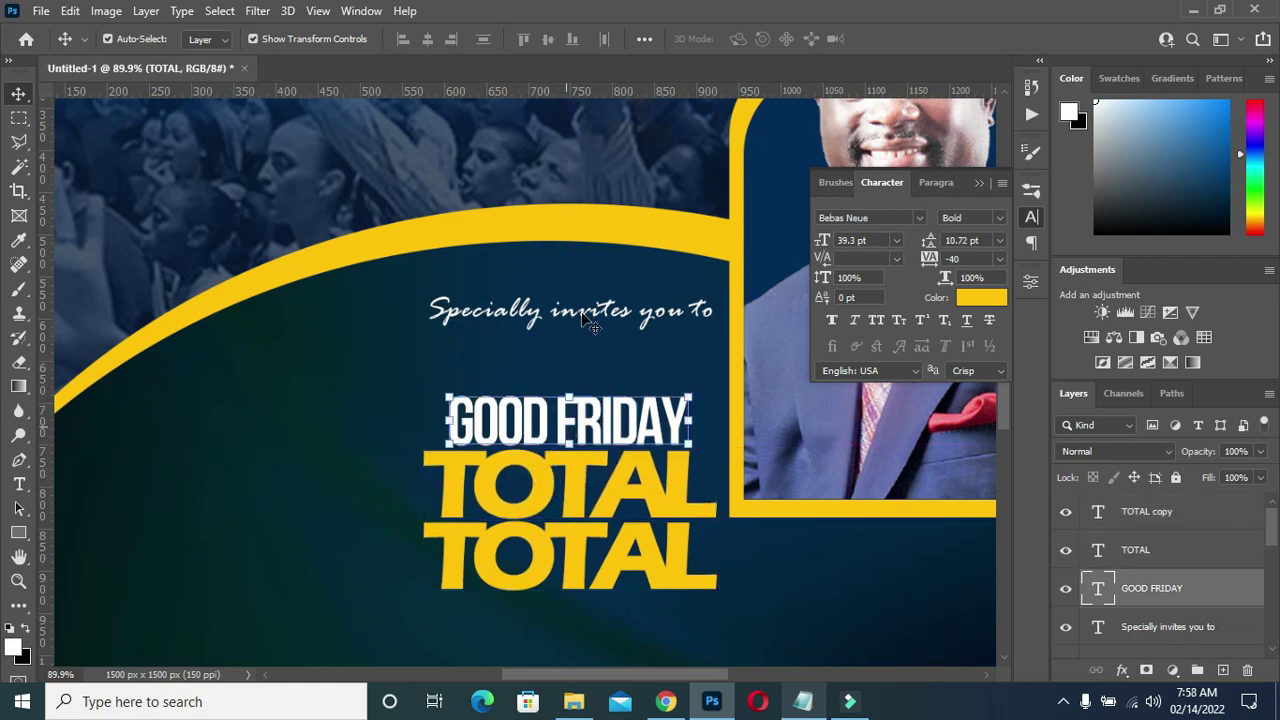
pyautogui.scroll(-1, 597, 312)
pyautogui.scroll(-3, 597, 312)
pyautogui.scroll(3, 581, 394)
pyautogui.scroll(-3, 610, 420)
pyautogui.scroll(3, 577, 450)
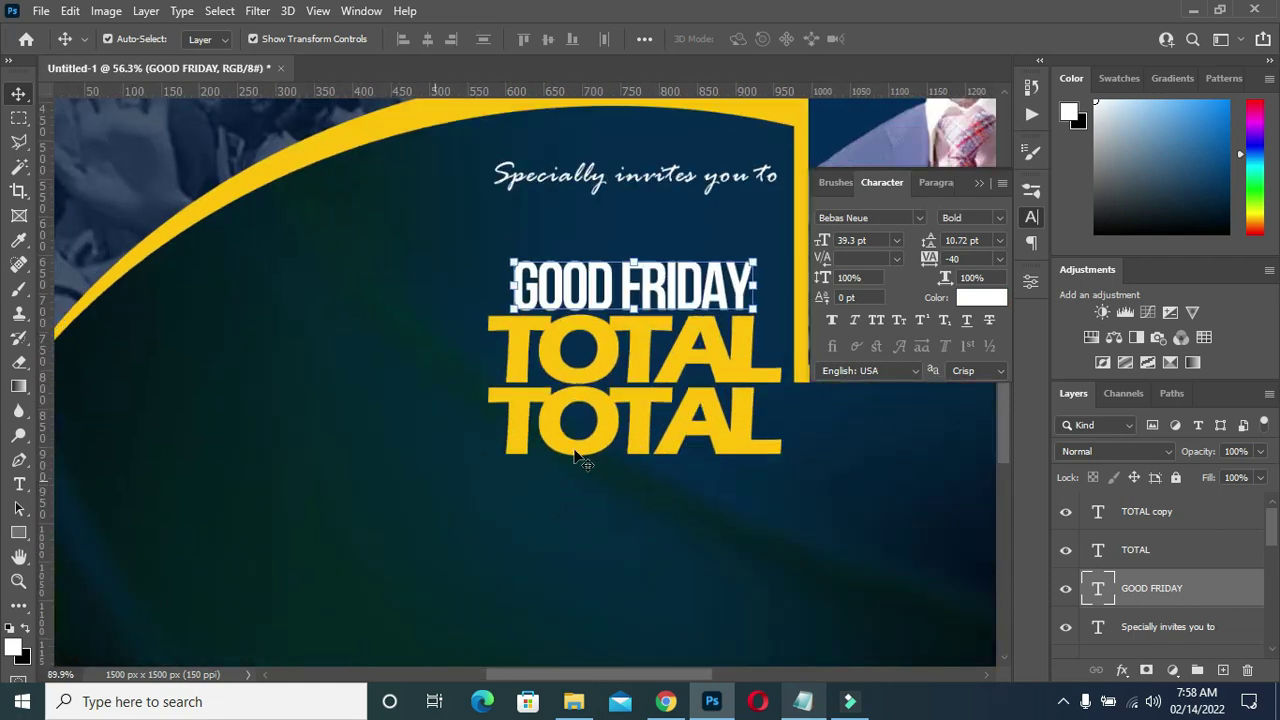
# - Replace the lower TOTAL copy with EXPERIENCE copied from the notes
pyautogui.click(633, 429)
pyautogui.press('Return')
pyautogui.click(805, 701)
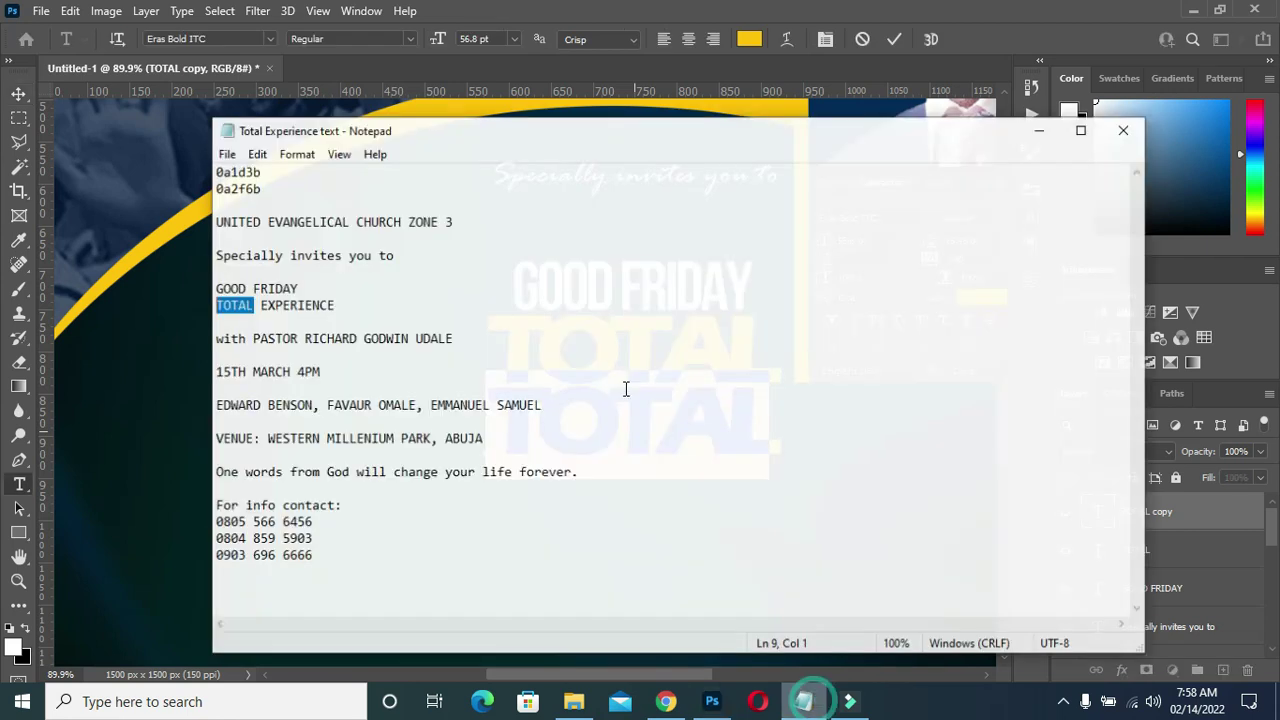
pyautogui.moveTo(251, 298); pyautogui.dragTo(344, 296)
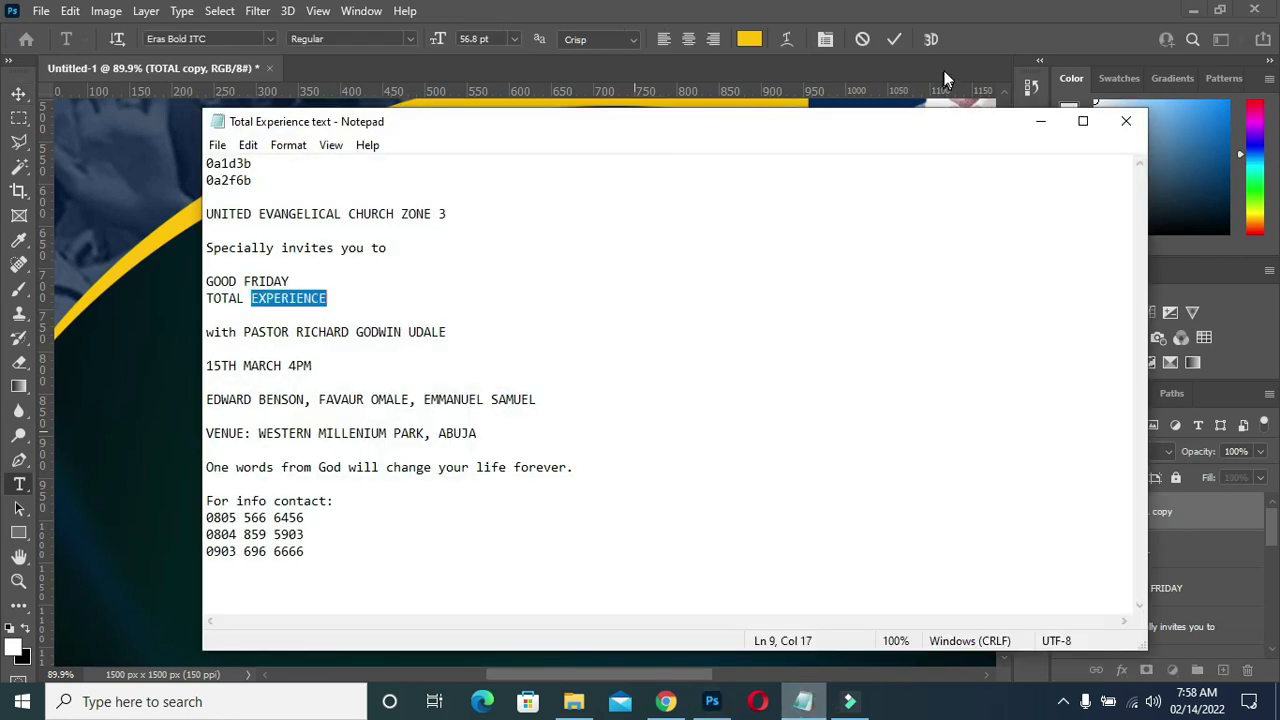
pyautogui.click(1040, 123)
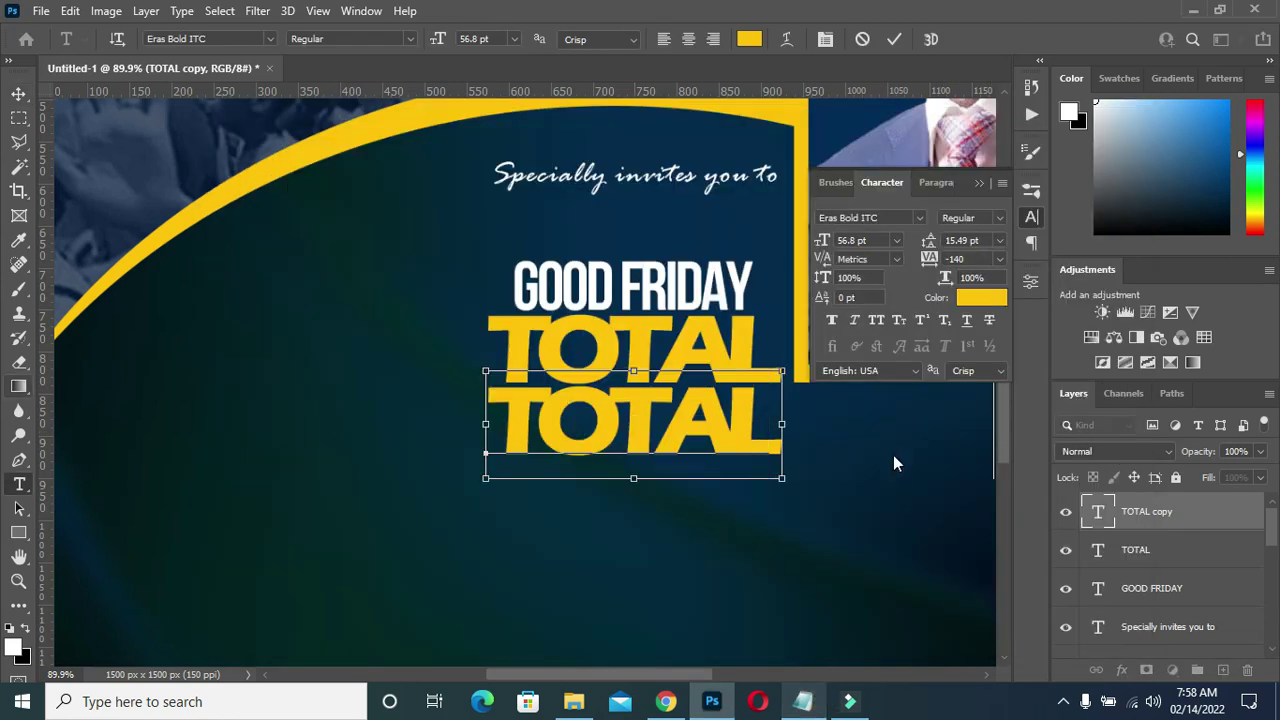
pyautogui.hotkey('ctrl', 'v')
pyautogui.click(18, 93)
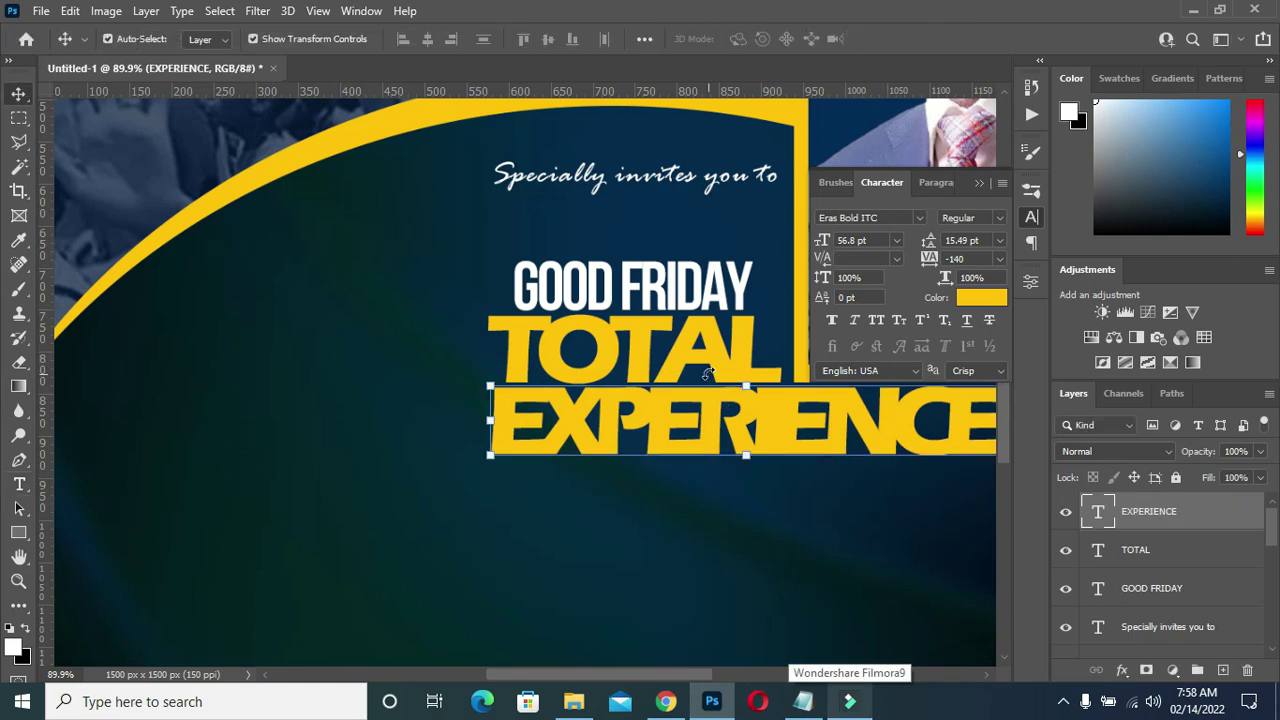
# - Loosen EXPERIENCE's tracking to -60 and centre it horizontally on the canvas
pyautogui.click(427, 39)
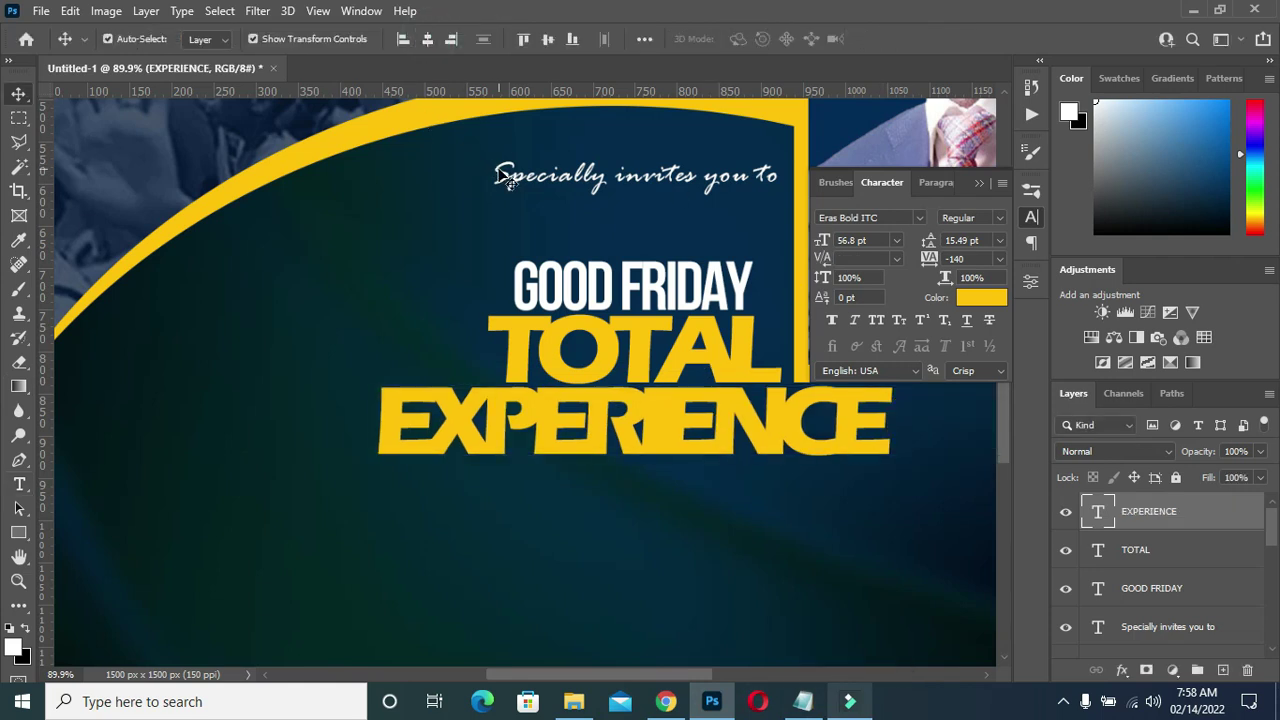
pyautogui.scroll(-3, 590, 243)
pyautogui.scroll(-1, 595, 243)
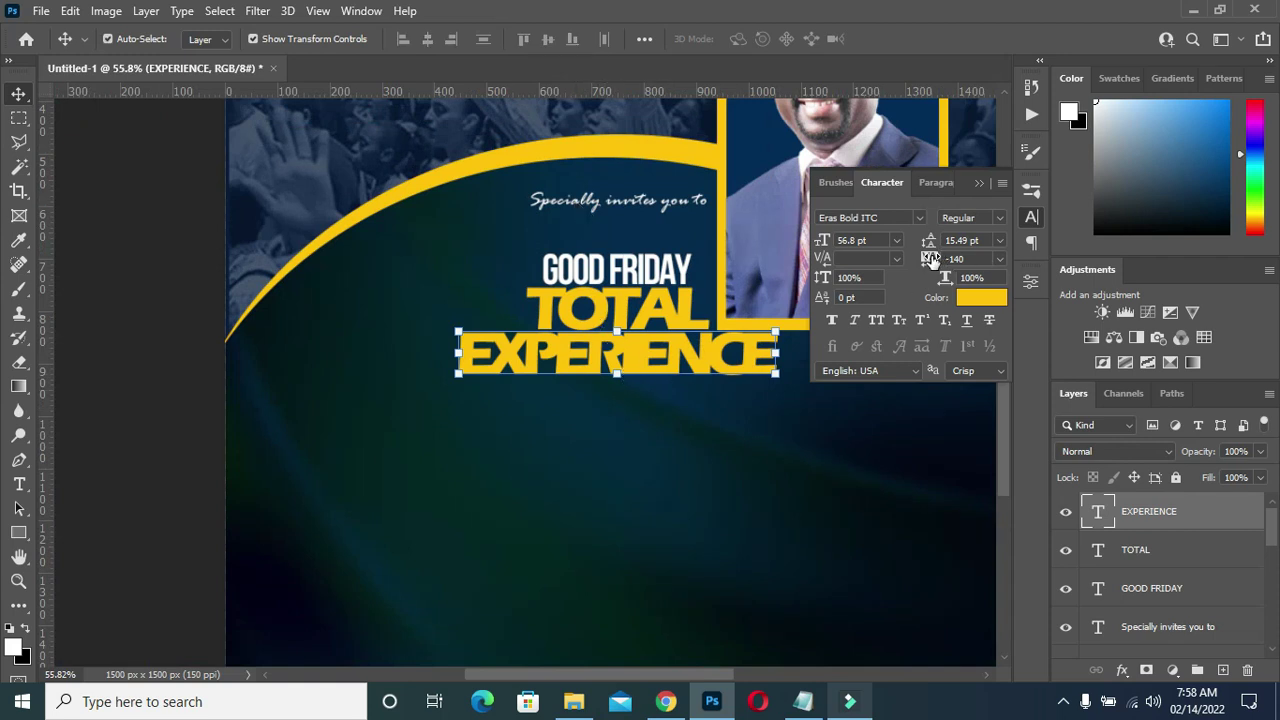
pyautogui.moveTo(930, 259); pyautogui.dragTo(945, 258)
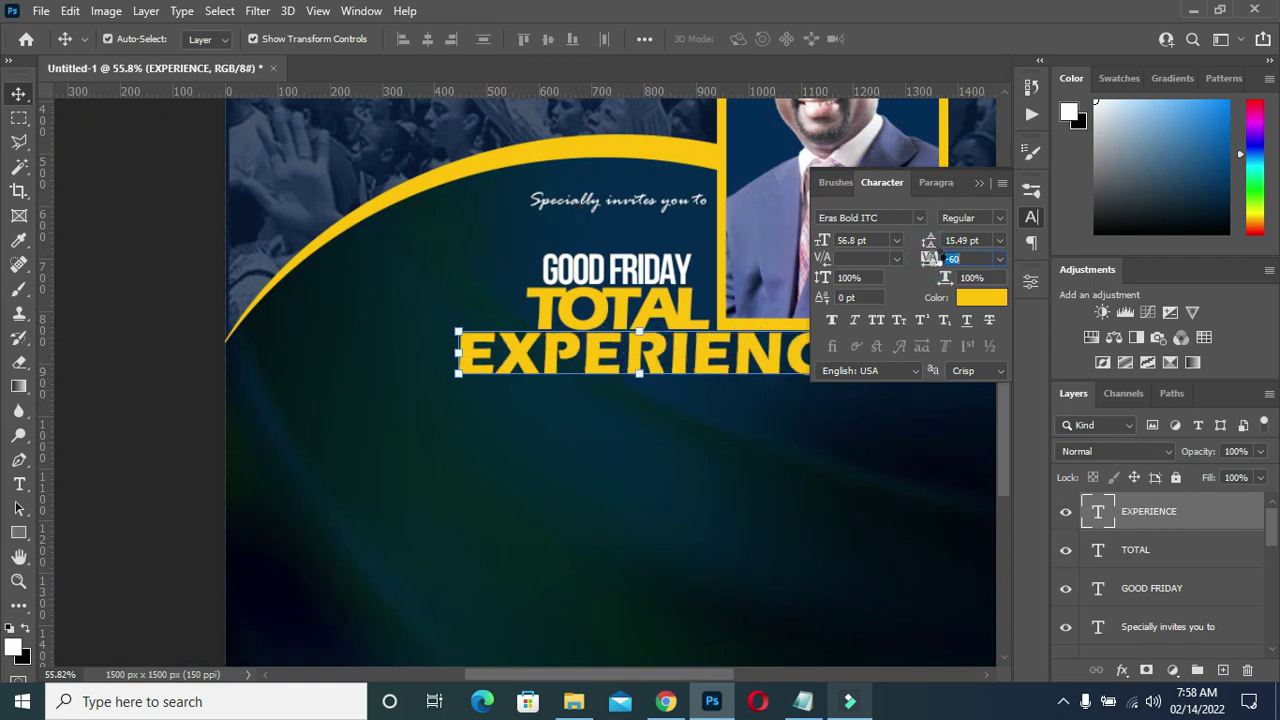
pyautogui.hotkey('ctrl', 'a')
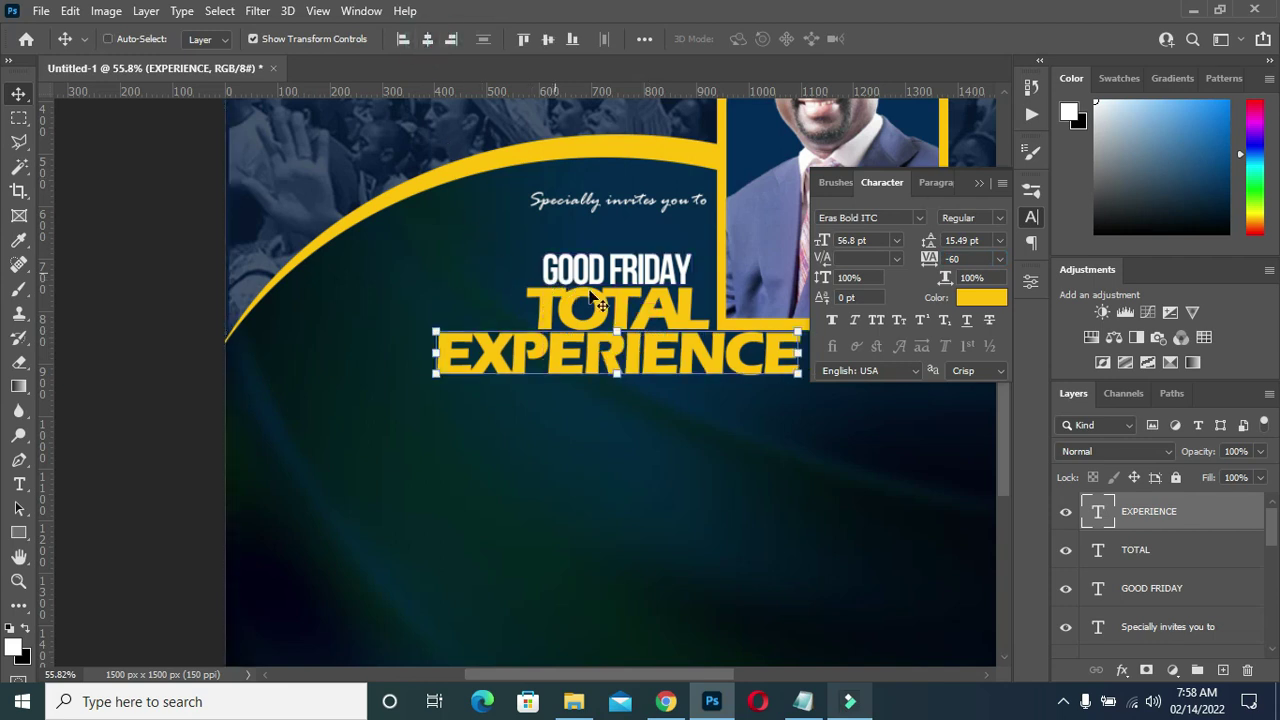
pyautogui.scroll(-1, 550, 300)
pyautogui.click(184, 384)
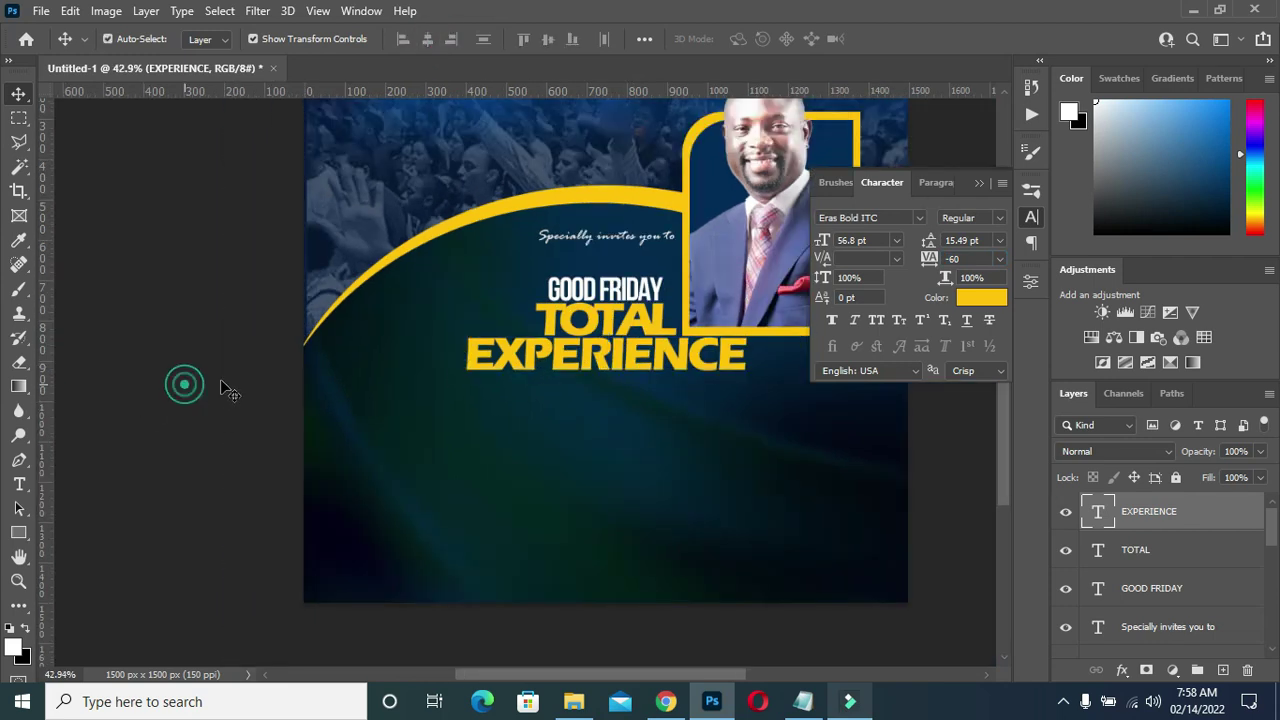
# - Collapse the character settings panel and adjust items in the workspace
pyautogui.click(978, 183)
pyautogui.scroll(1, 630, 360)
pyautogui.scroll(-1, 640, 313)
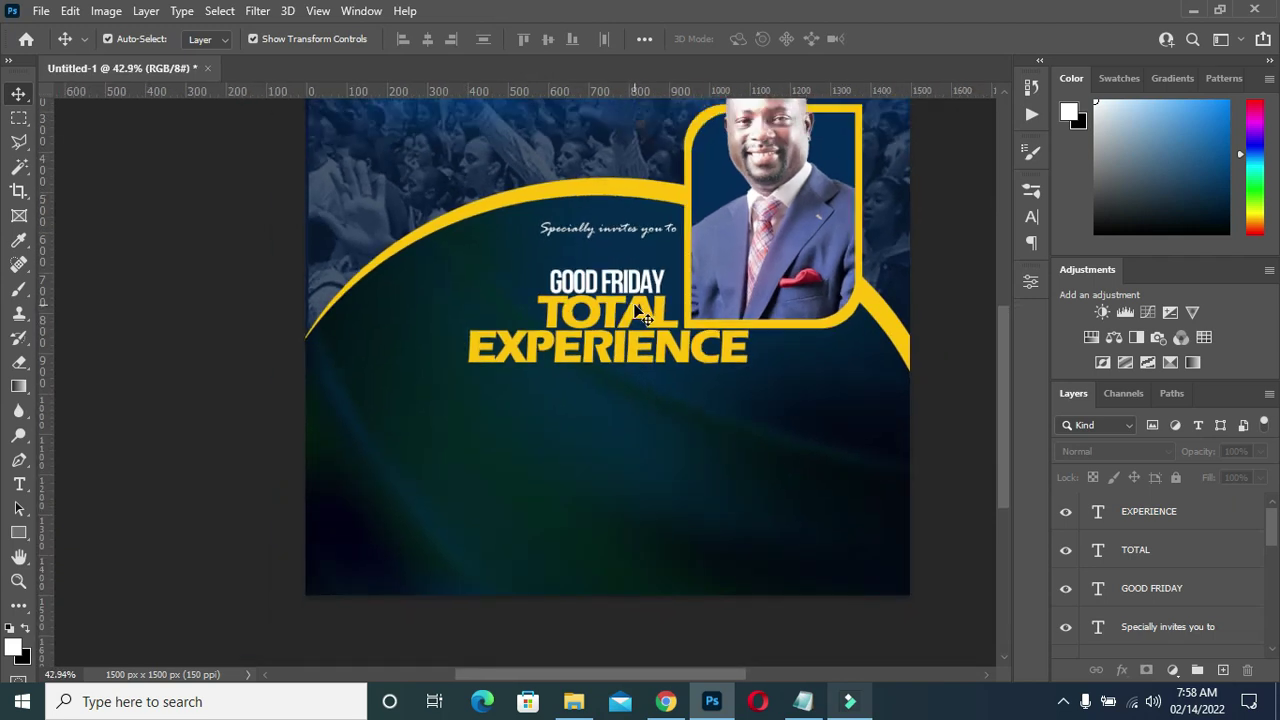
pyautogui.scroll(2, 620, 360)
pyautogui.scroll(1, 557, 440)
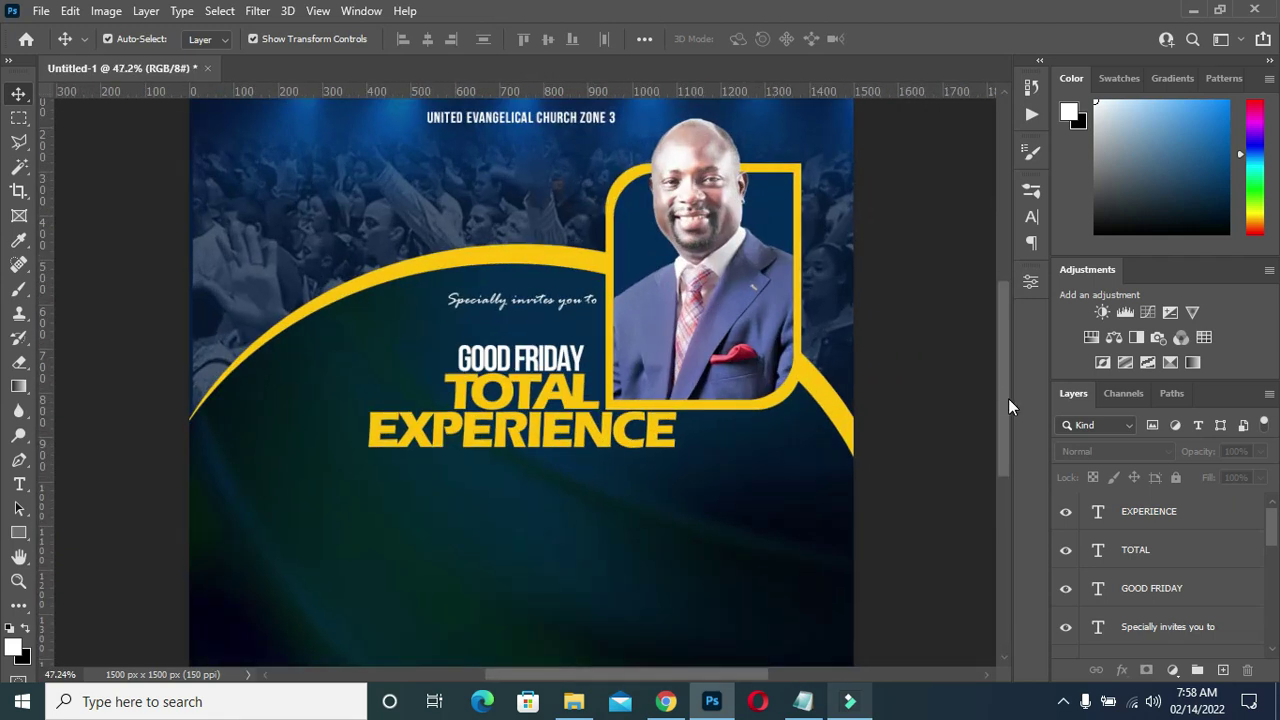
pyautogui.moveTo(1008, 398); pyautogui.dragTo(1001, 418)
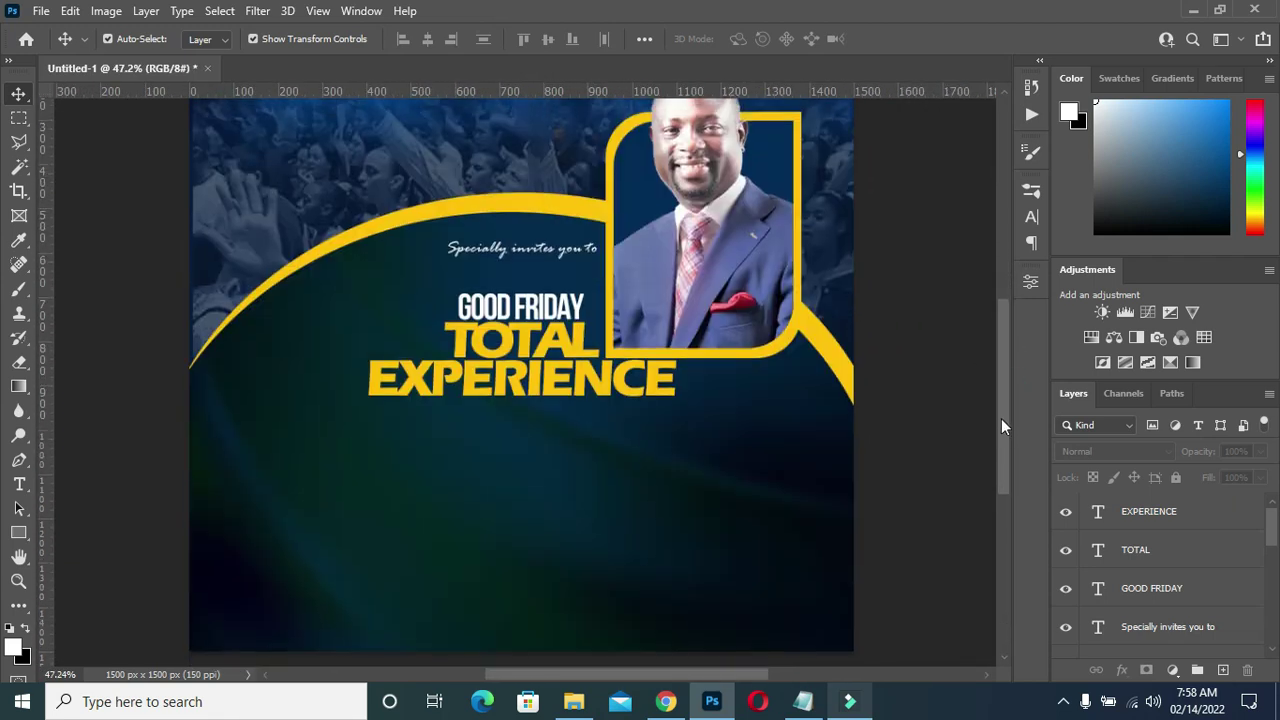
pyautogui.moveTo(1001, 418)
pyautogui.mouseDown()
pyautogui.moveTo(994, 379)
pyautogui.moveTo(994, 409)
pyautogui.moveTo(723, 429)
pyautogui.mouseUp()
pyautogui.scroll(1, 445, 298)
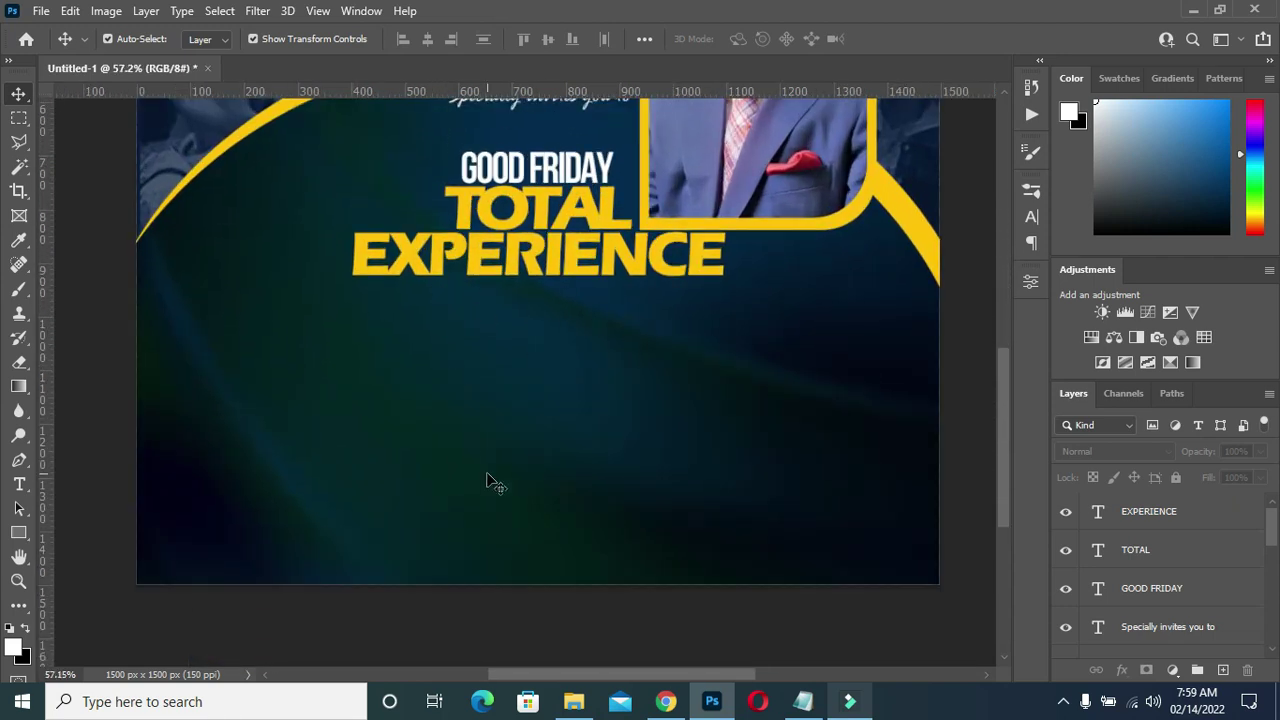
pyautogui.scroll(1, 415, 252)
pyautogui.scroll(1, 415, 252)
# - Draw a long dark red rectangle bar just below EXPERIENCE, then bring up the Notepad notes
pyautogui.click(19, 532)
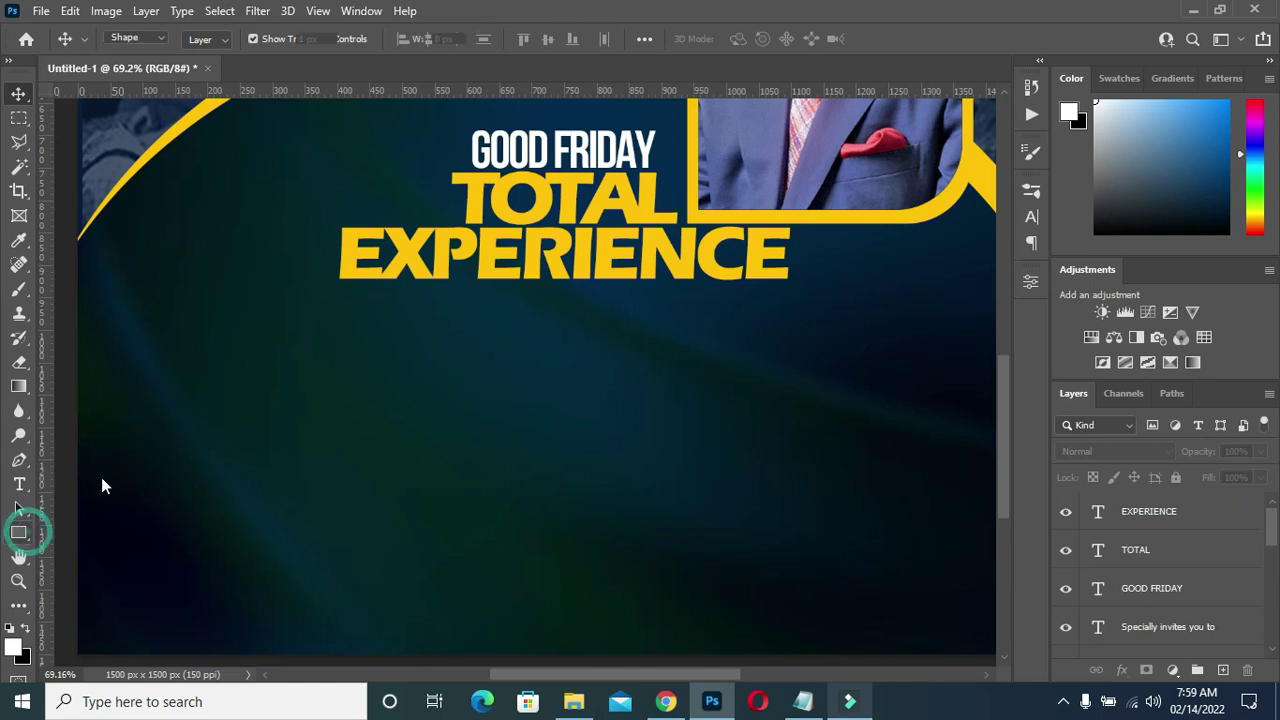
pyautogui.click(341, 279)
pyautogui.moveTo(341, 279); pyautogui.dragTo(786, 310)
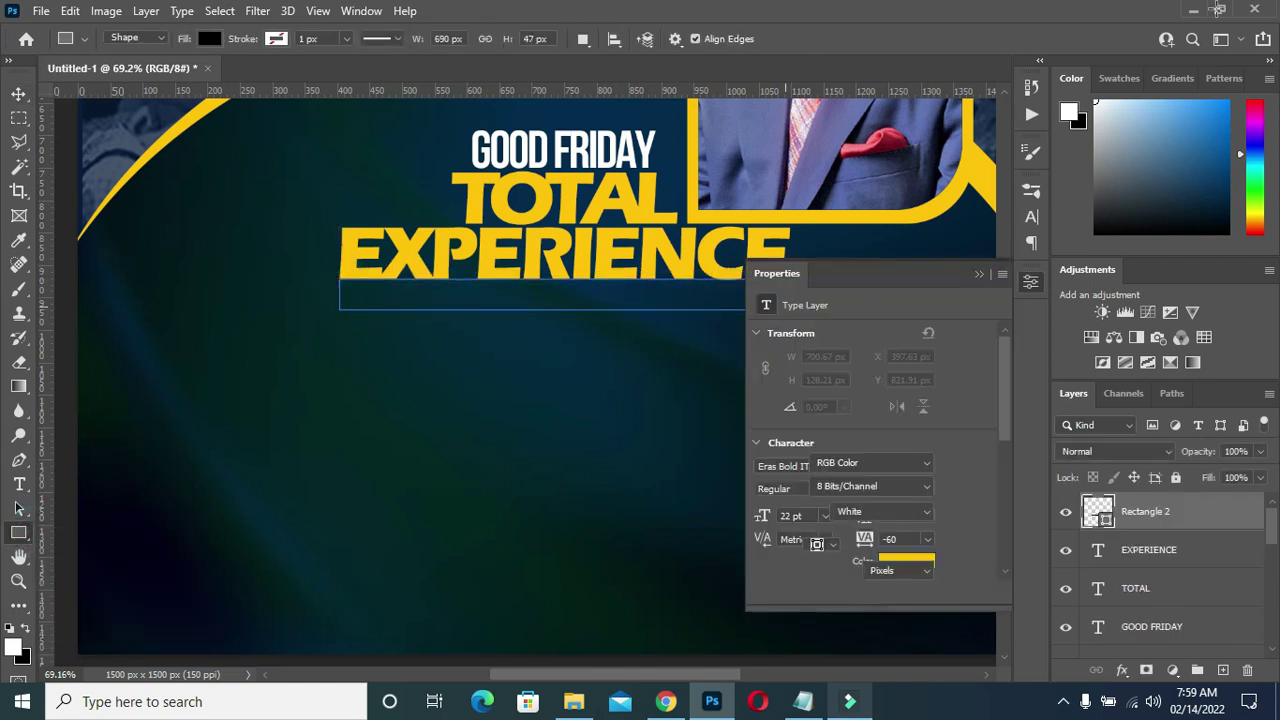
pyautogui.click(815, 470)
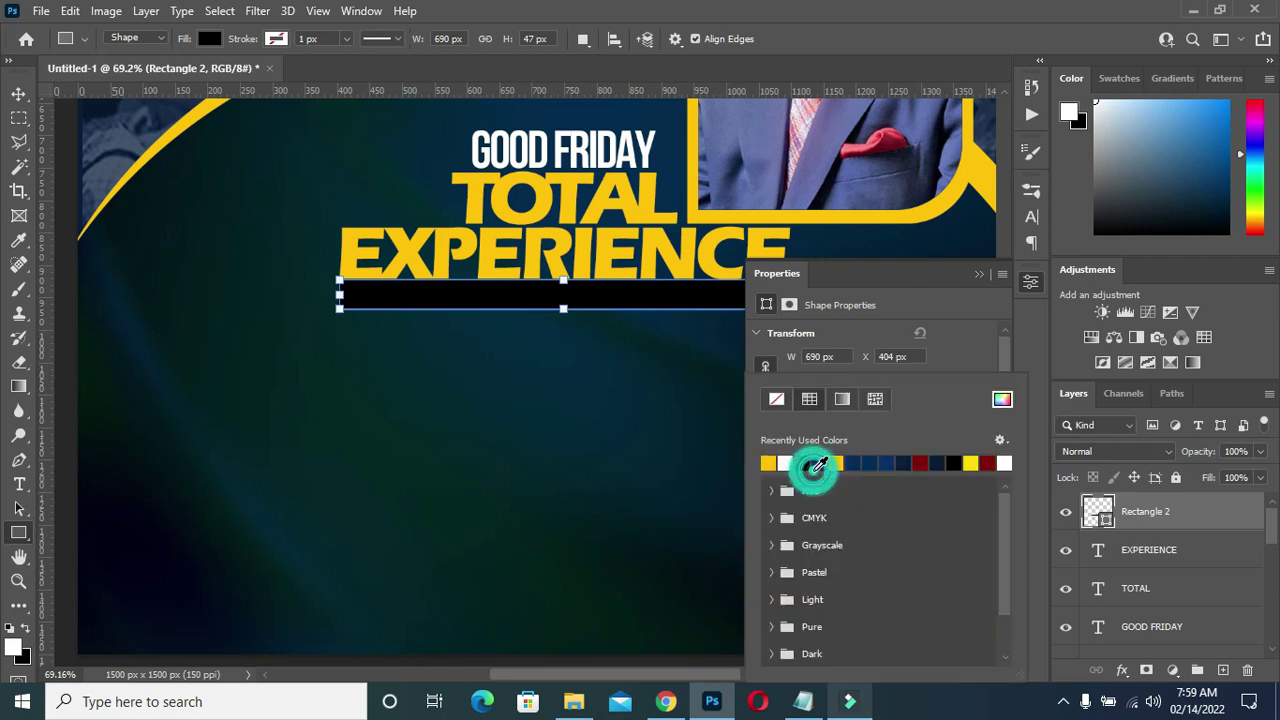
pyautogui.click(923, 460)
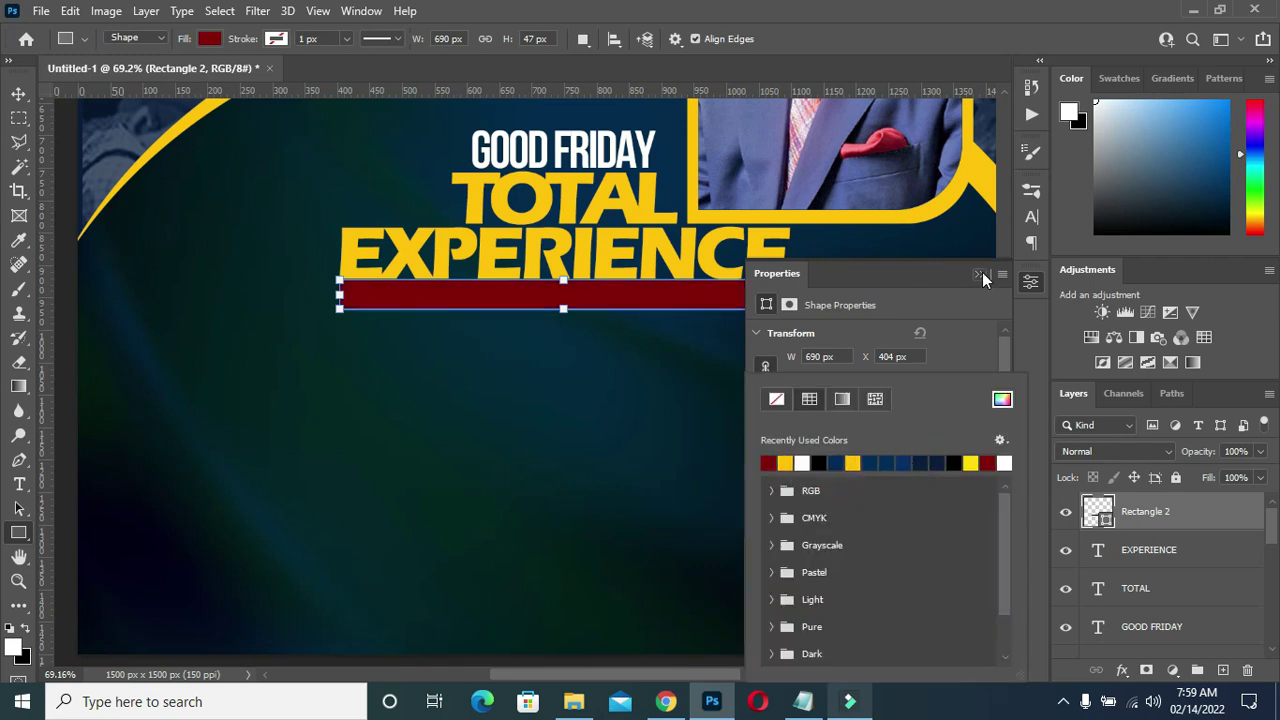
pyautogui.click(982, 274)
pyautogui.press('v')
pyautogui.press('Down')
pyautogui.press('Down')
pyautogui.press('Down')
pyautogui.click(803, 701)
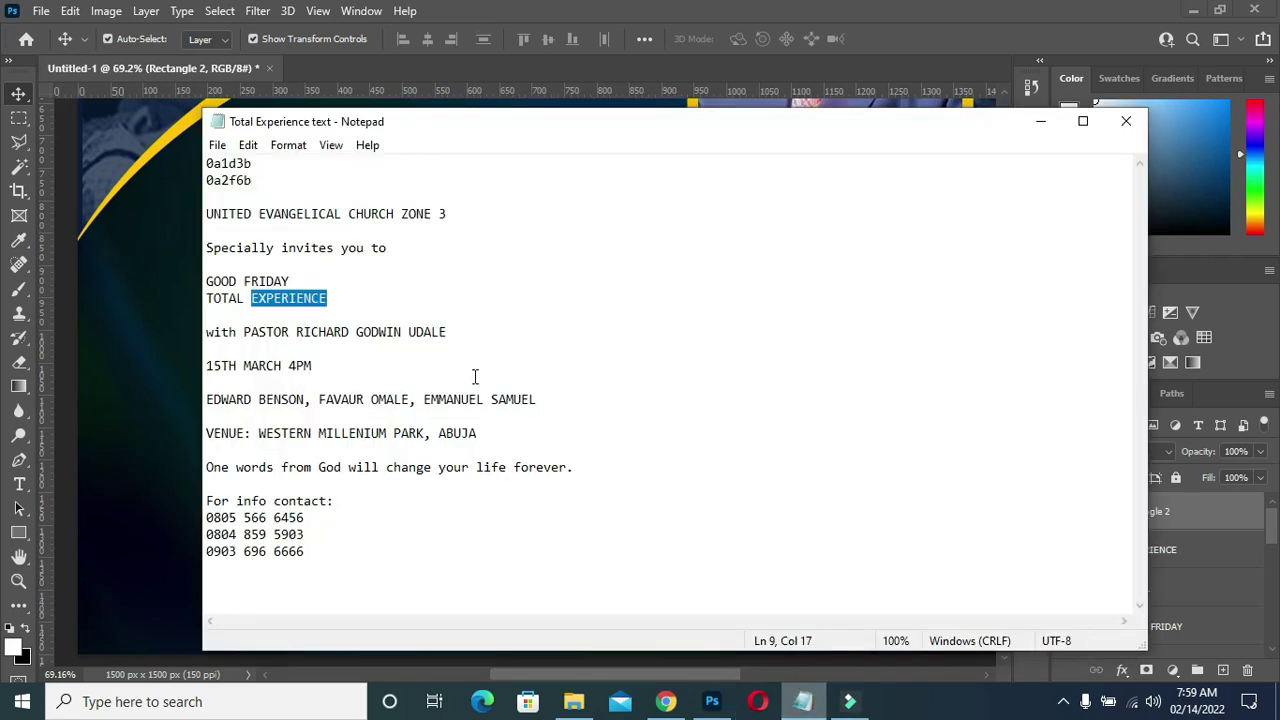
# - Add the word 'with' as text and place it on the red bar's left end
pyautogui.moveTo(237, 334); pyautogui.dragTo(207, 333)
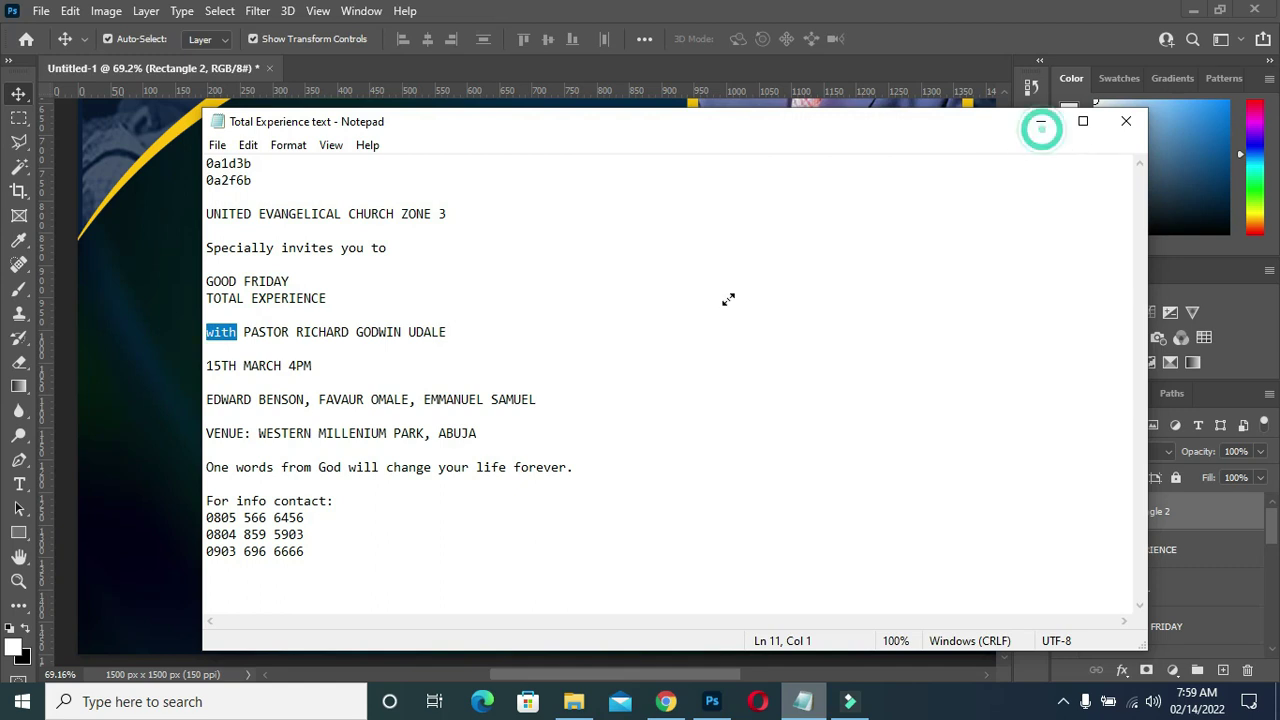
pyautogui.click(1040, 122)
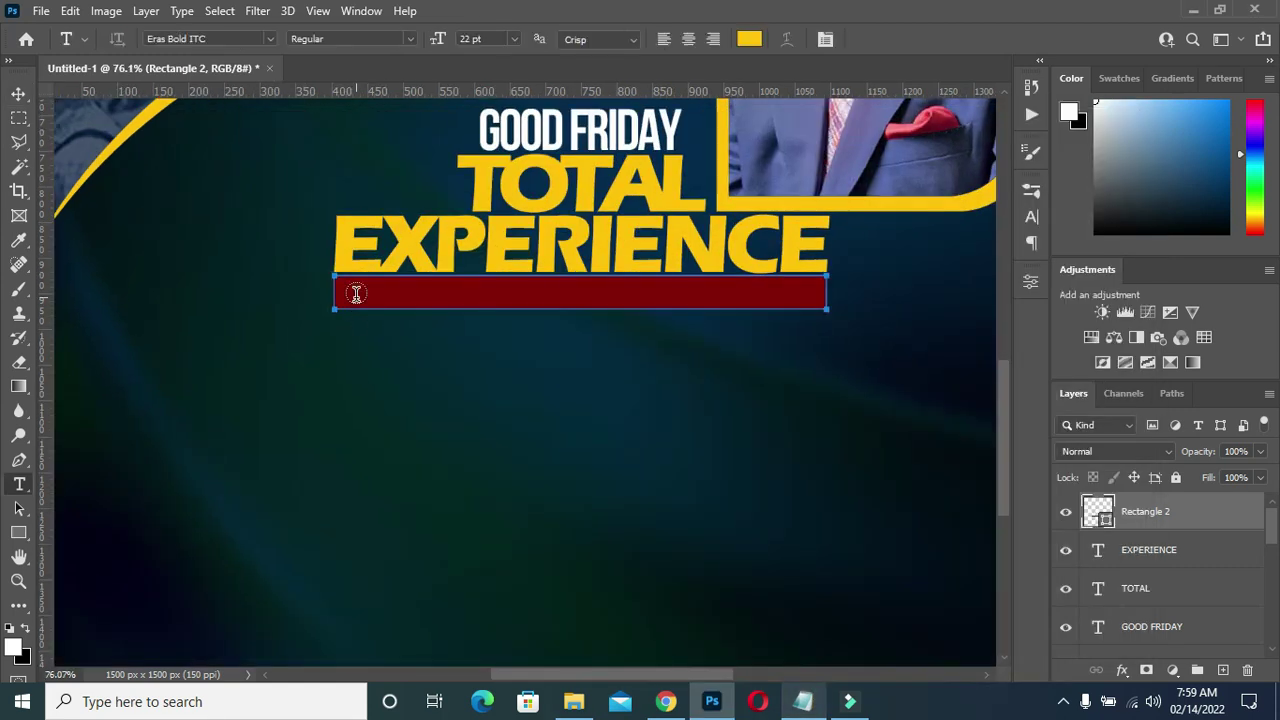
pyautogui.click(344, 338)
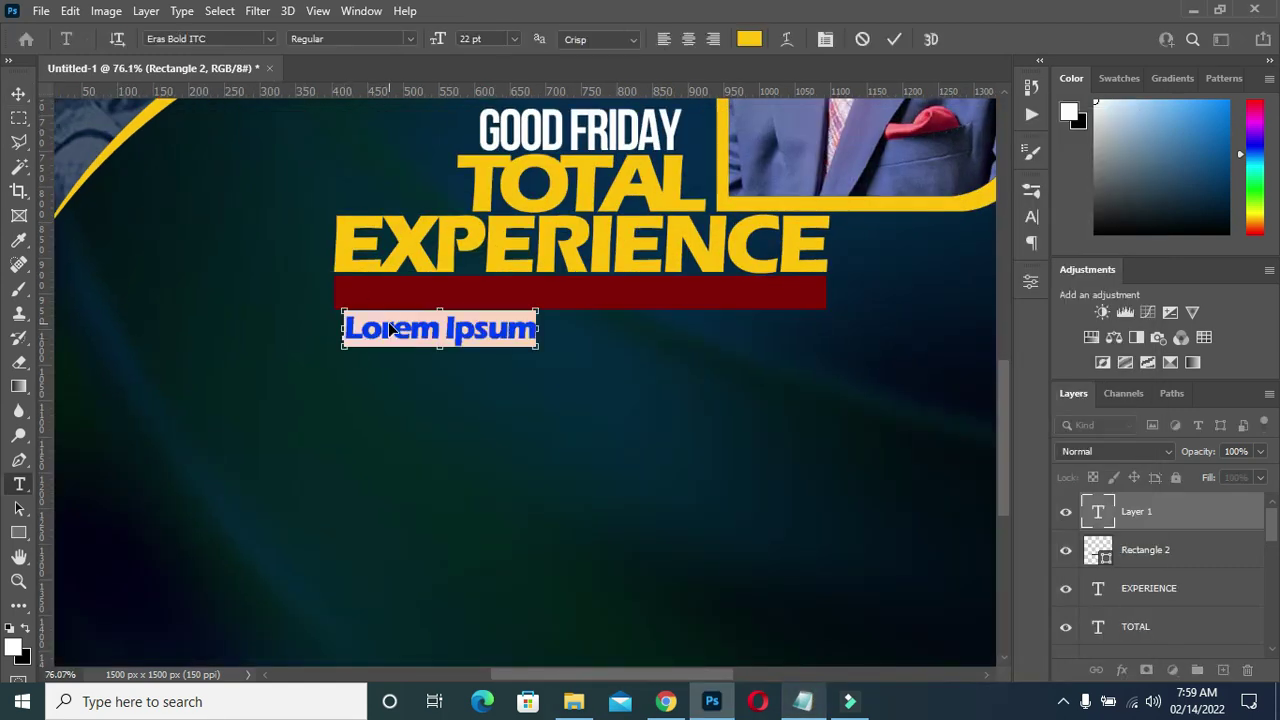
pyautogui.write('with')
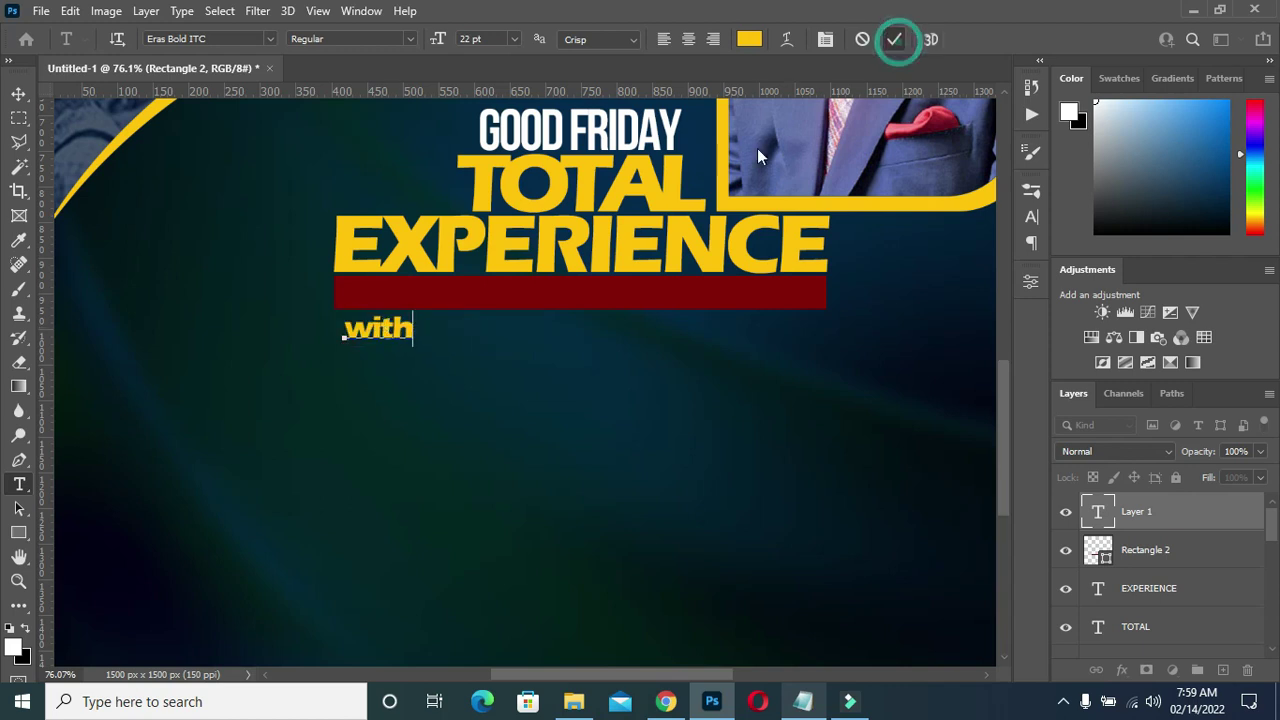
pyautogui.click(895, 39)
pyautogui.moveTo(383, 333); pyautogui.dragTo(393, 300)
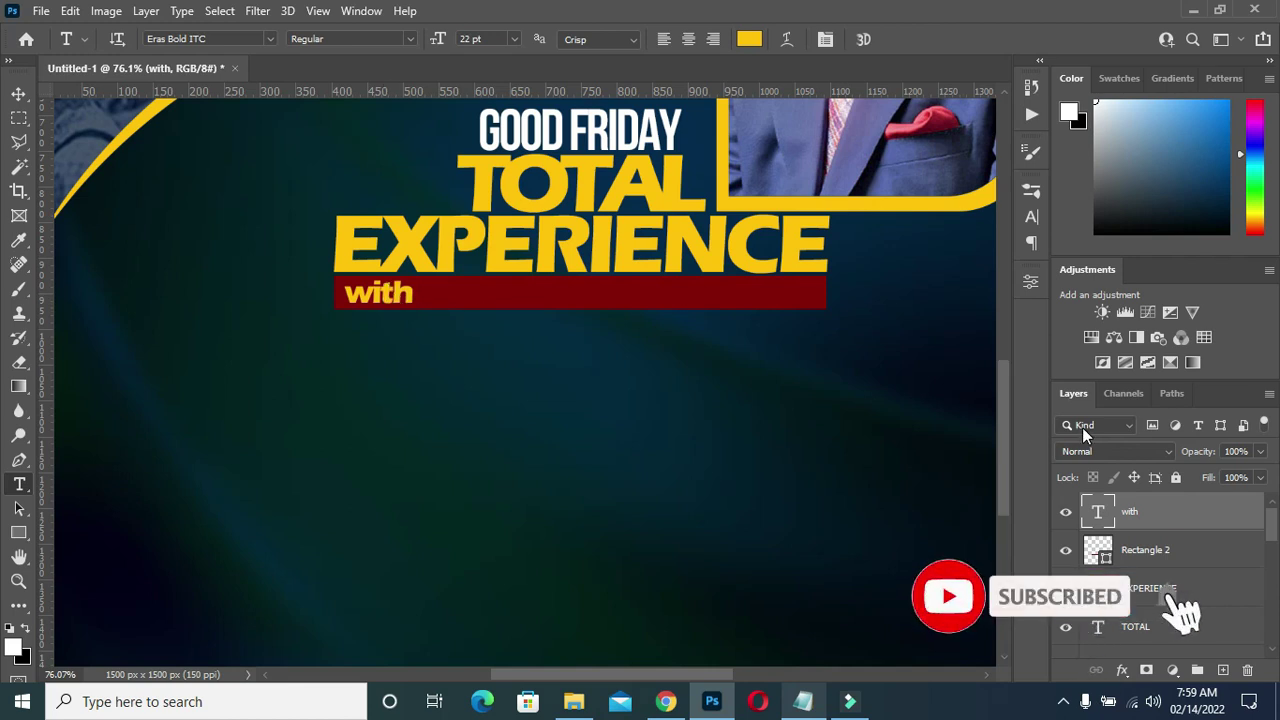
# - Duplicate the 'with' layer, move the copy right along the bar and colour it white
pyautogui.hotkey('ctrl', 'j')
pyautogui.moveTo(393, 303); pyautogui.dragTo(476, 303)
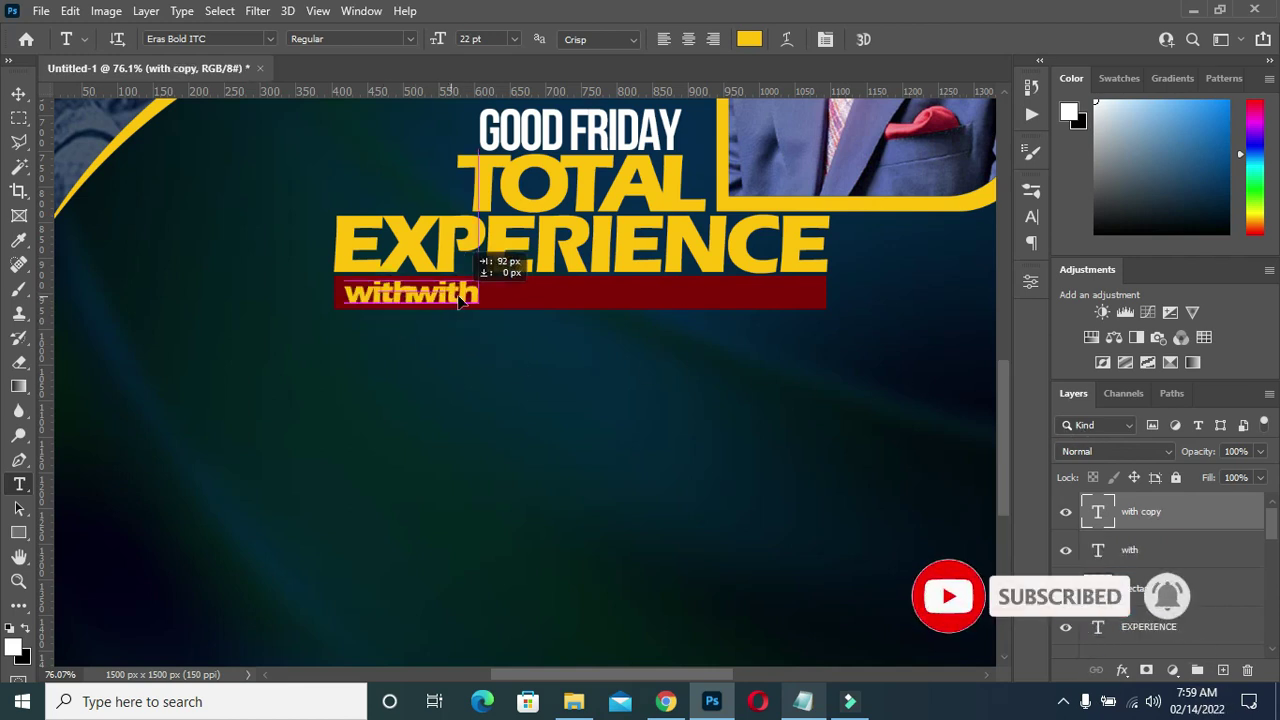
pyautogui.click(749, 40)
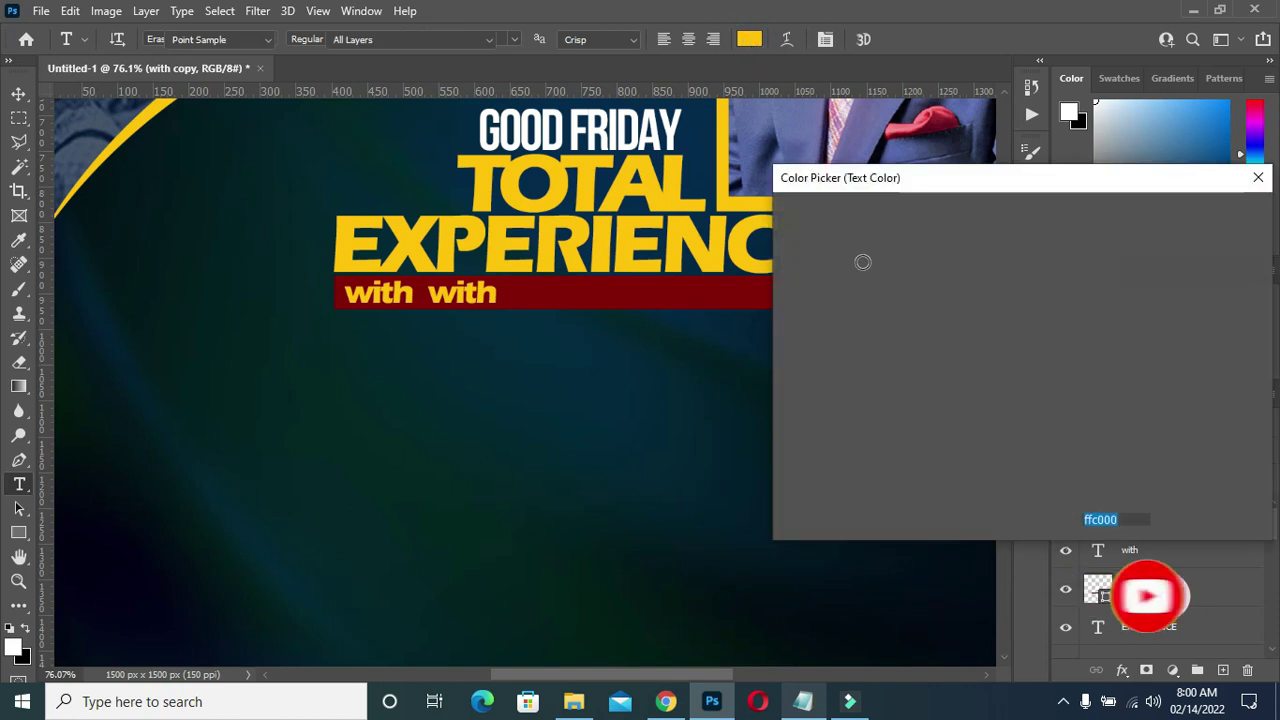
pyautogui.click(792, 238)
pyautogui.click(1203, 217)
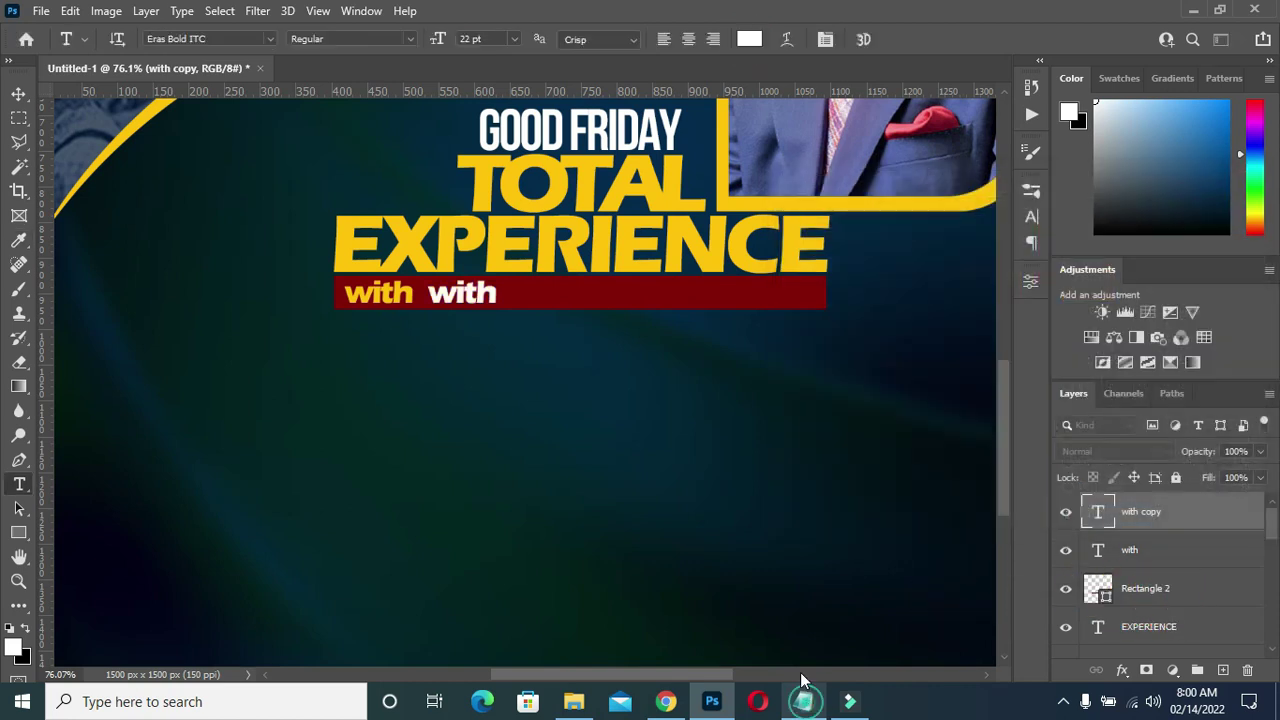
# - Replace the white copy with the pastor's full name and scale it to about 71.8% to fit the bar
pyautogui.click(803, 701)
pyautogui.moveTo(243, 332); pyautogui.dragTo(452, 331)
pyautogui.hotkey('ctrl', 'c')
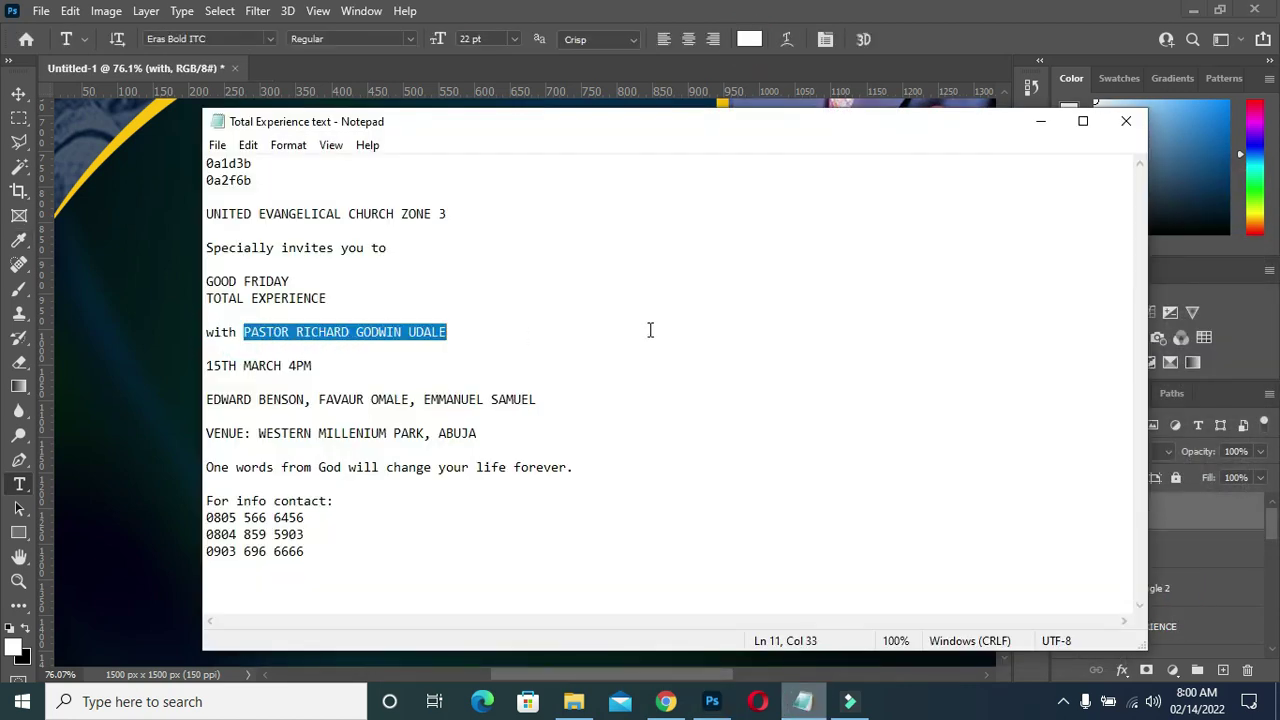
pyautogui.click(1040, 121)
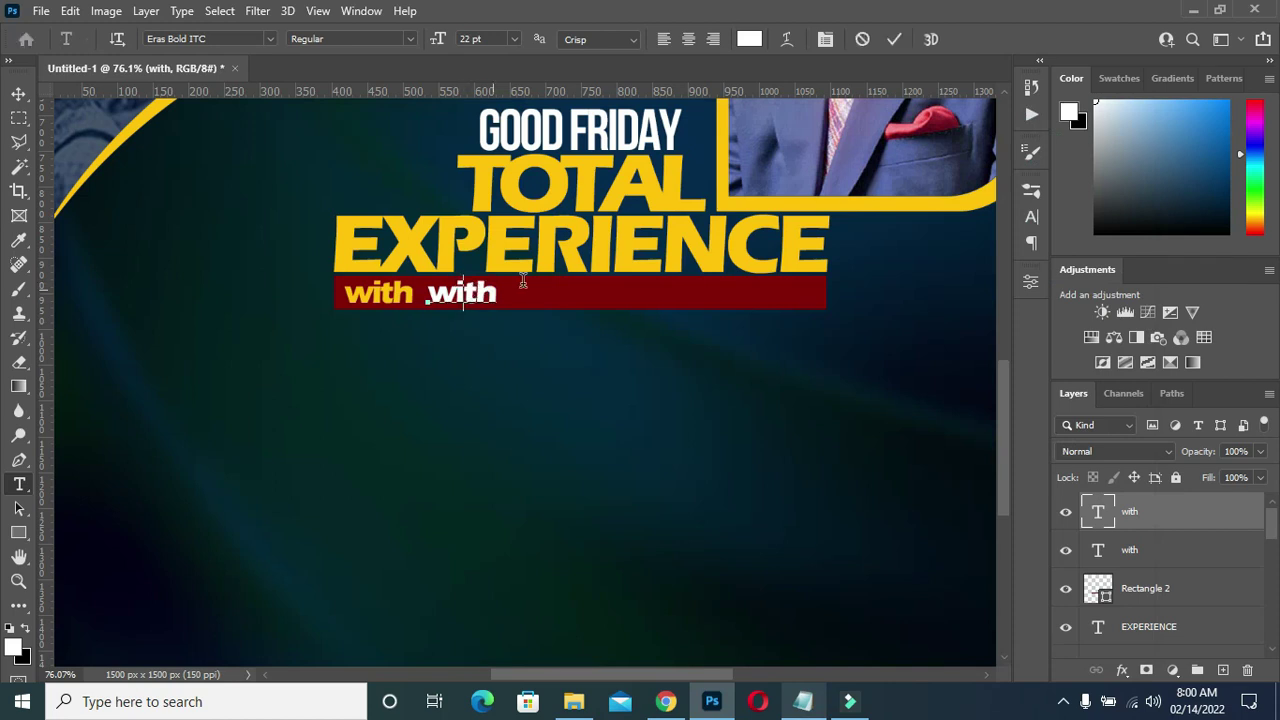
pyautogui.hotkey('ctrl', 'a')
pyautogui.hotkey('ctrl', 'v')
pyautogui.click(897, 40)
pyautogui.press('v')
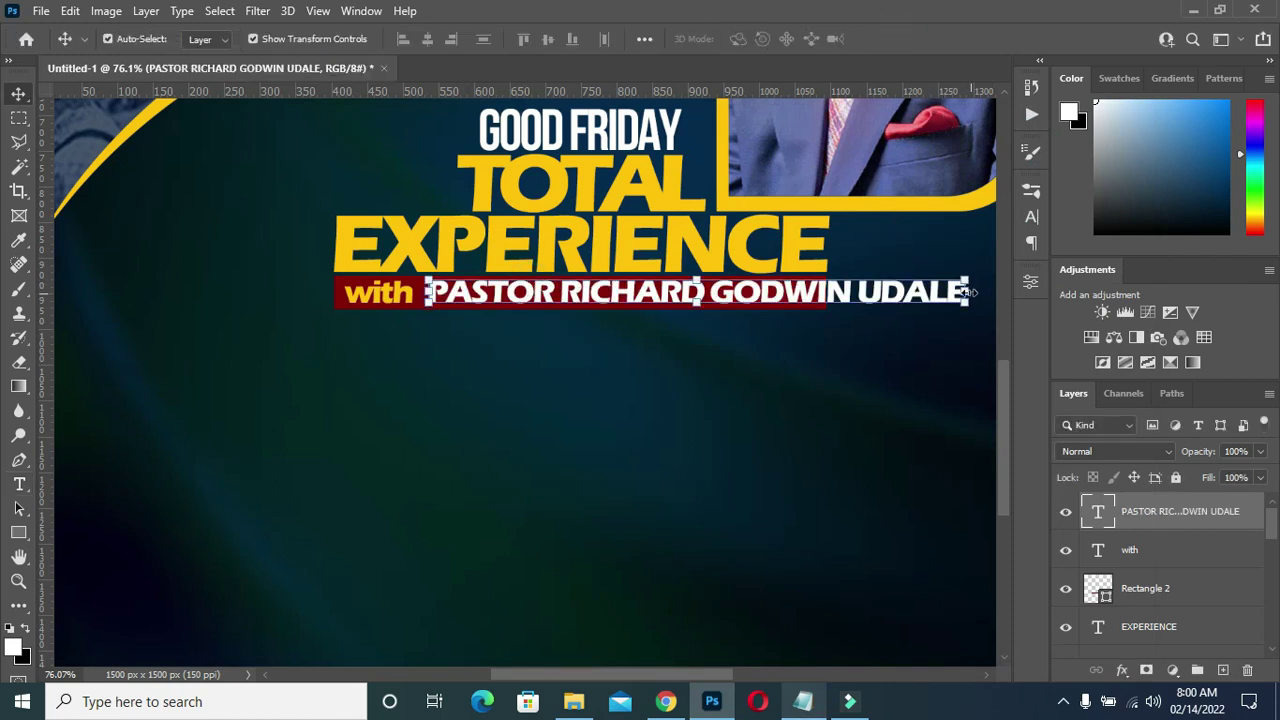
pyautogui.moveTo(967, 292); pyautogui.dragTo(812, 298)
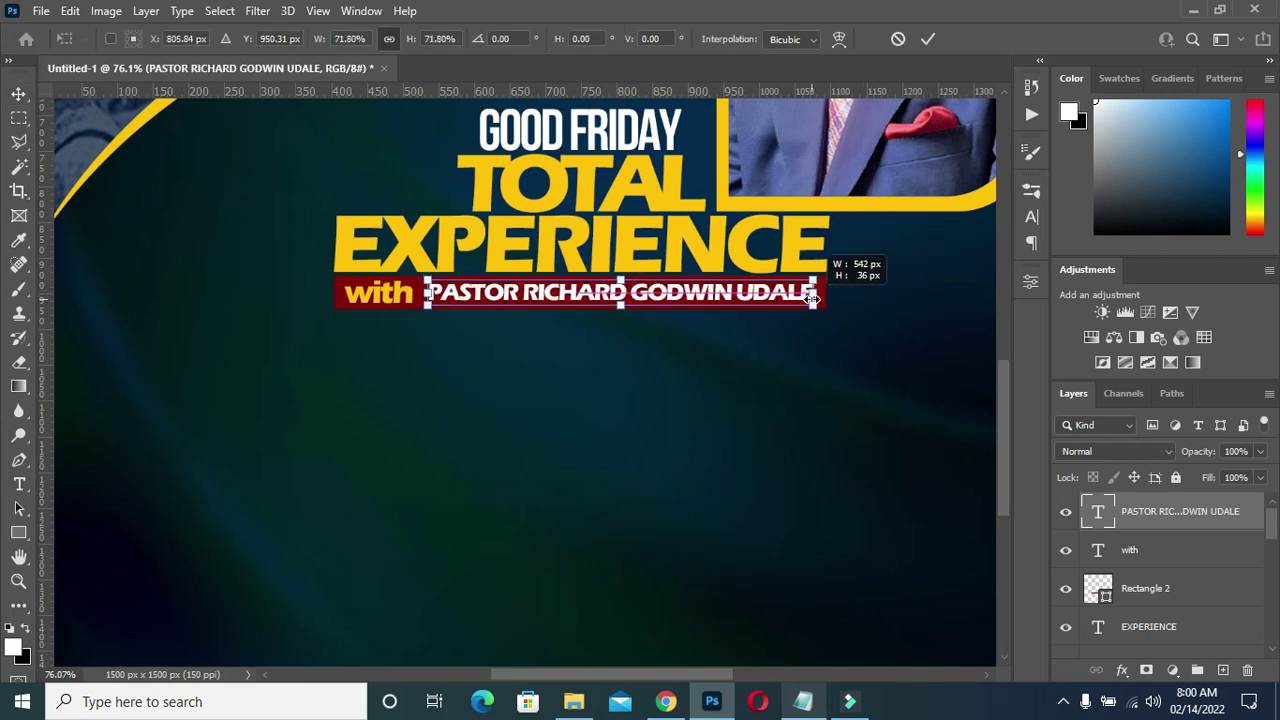
pyautogui.write('805')
pyautogui.press('Return')
pyautogui.scroll(-2, 537, 390)
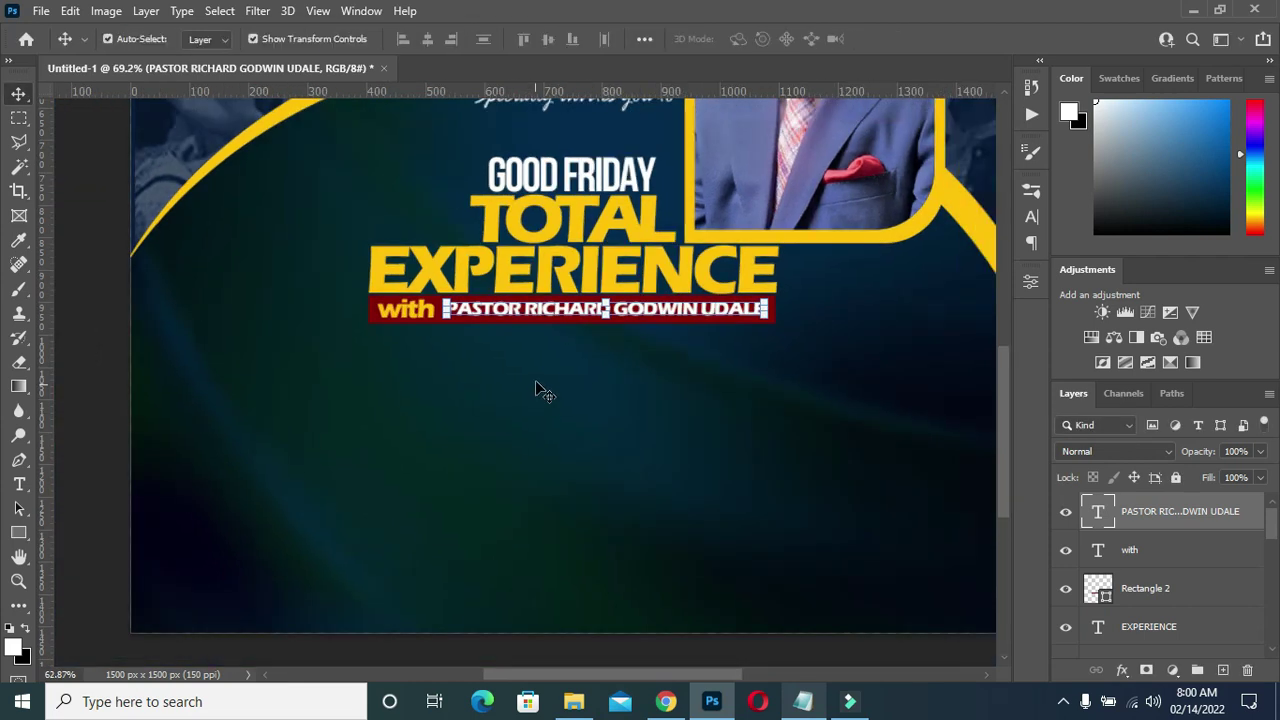
pyautogui.click(803, 701)
pyautogui.click(505, 399)
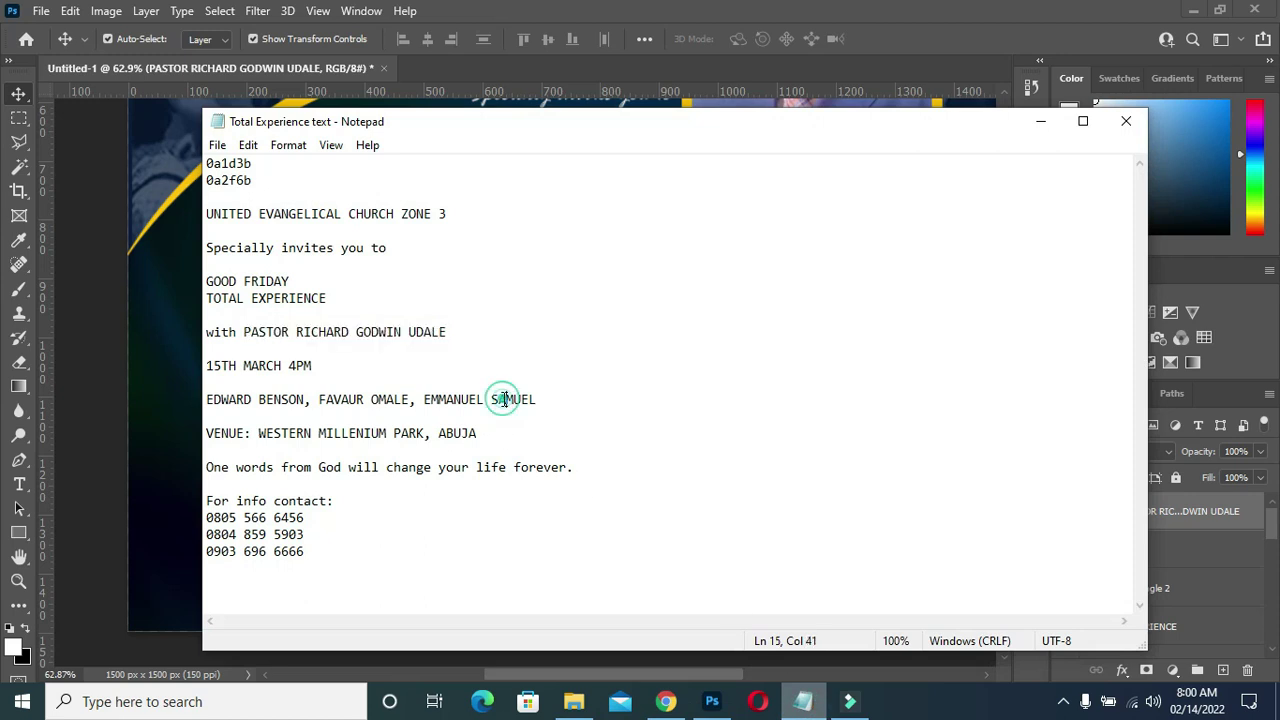
pyautogui.moveTo(238, 366); pyautogui.dragTo(210, 366)
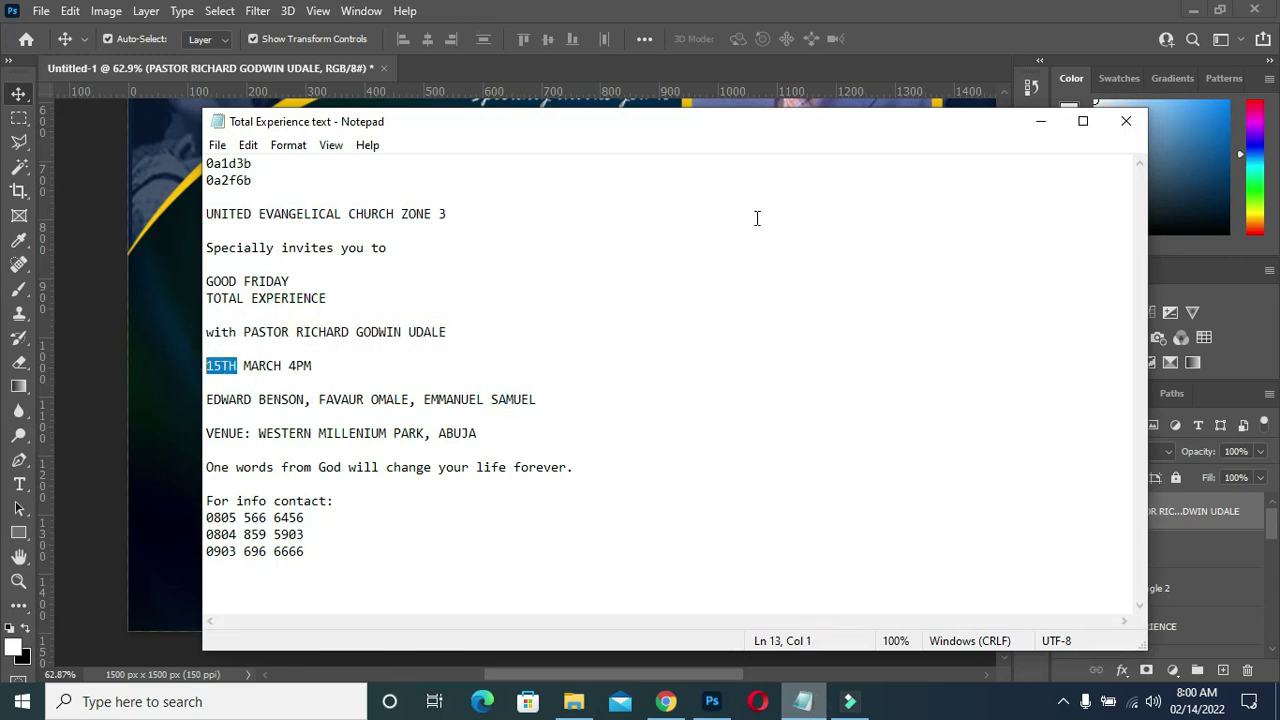
pyautogui.click(1040, 121)
pyautogui.scroll(-1, 905, 307)
pyautogui.scroll(-1, 905, 307)
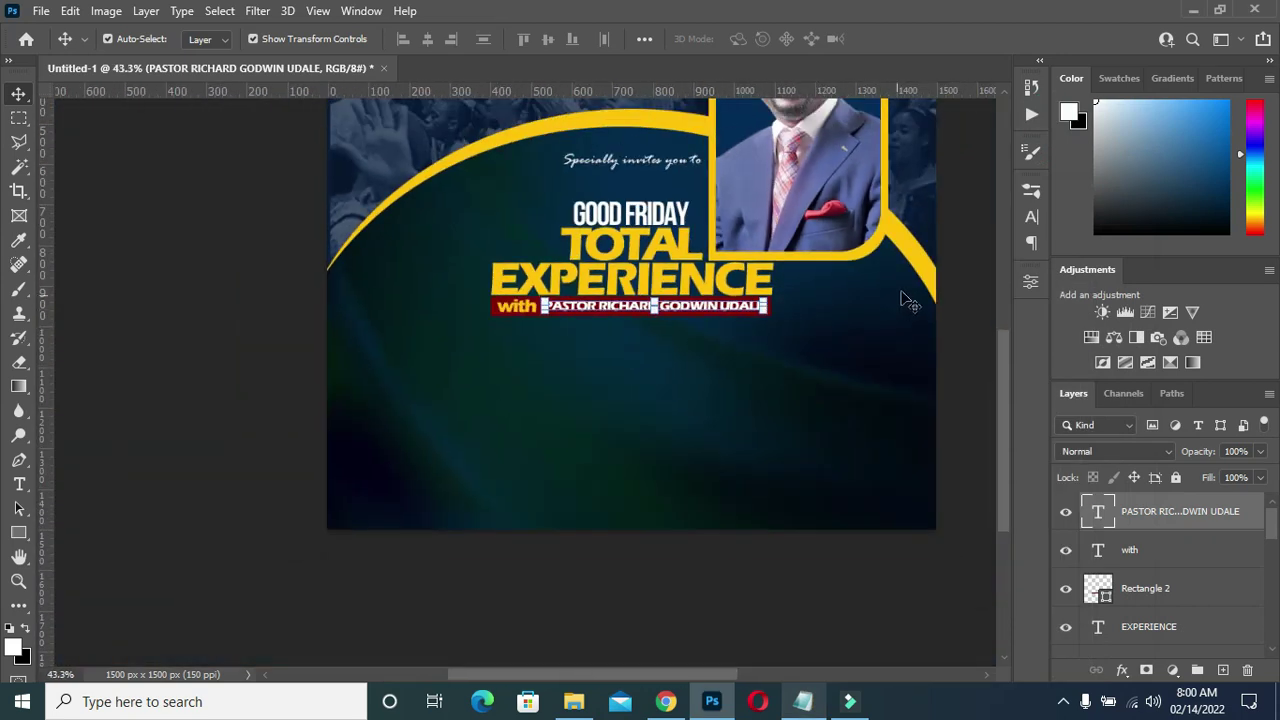
pyautogui.scroll(3, 905, 307)
pyautogui.click(14, 533)
# - Draw a dark red circle right of the pastor bar, moving and shrinking it slightly
pyautogui.click(95, 570)
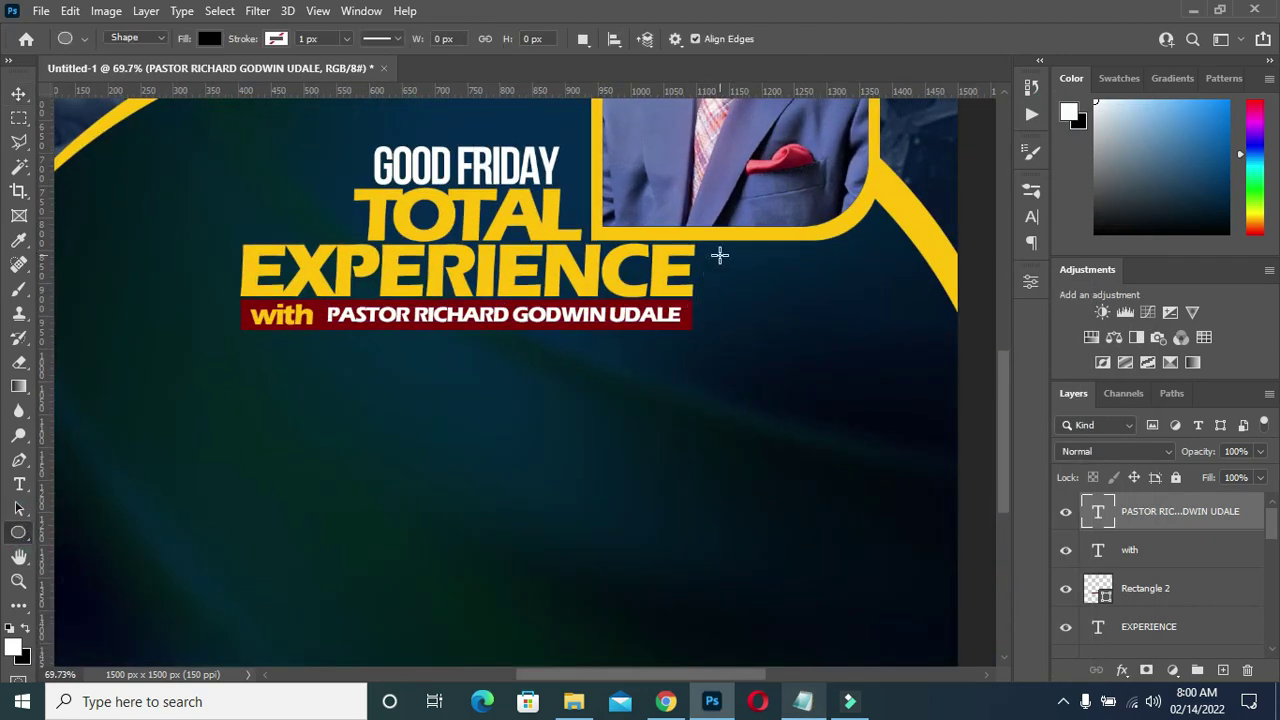
pyautogui.moveTo(718, 252); pyautogui.dragTo(830, 368)
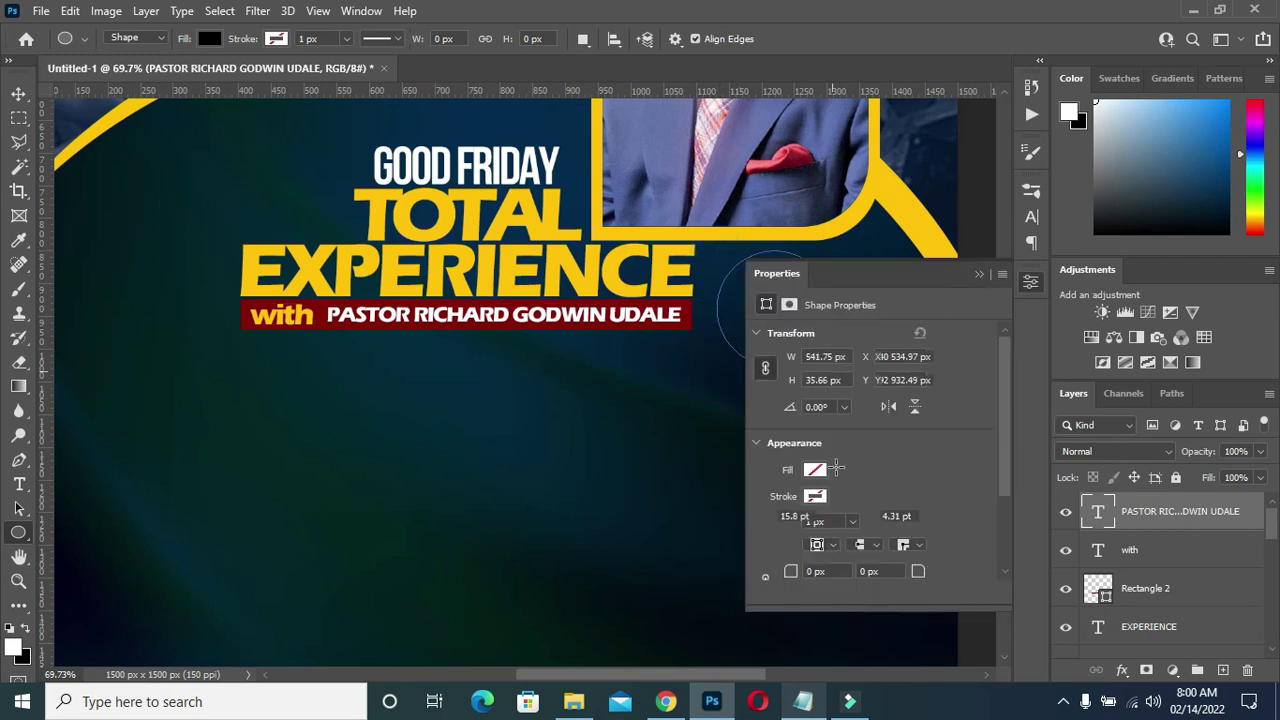
pyautogui.click(815, 469)
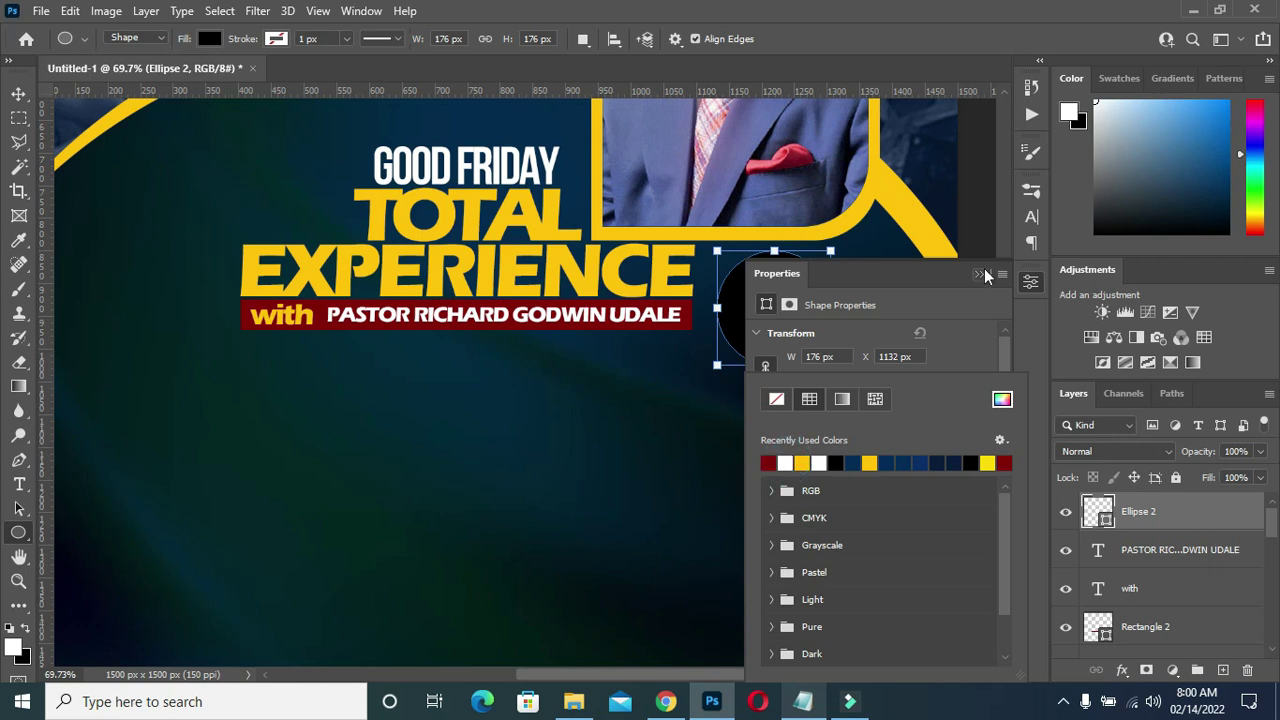
pyautogui.click(982, 274)
pyautogui.moveTo(795, 316); pyautogui.dragTo(767, 316)
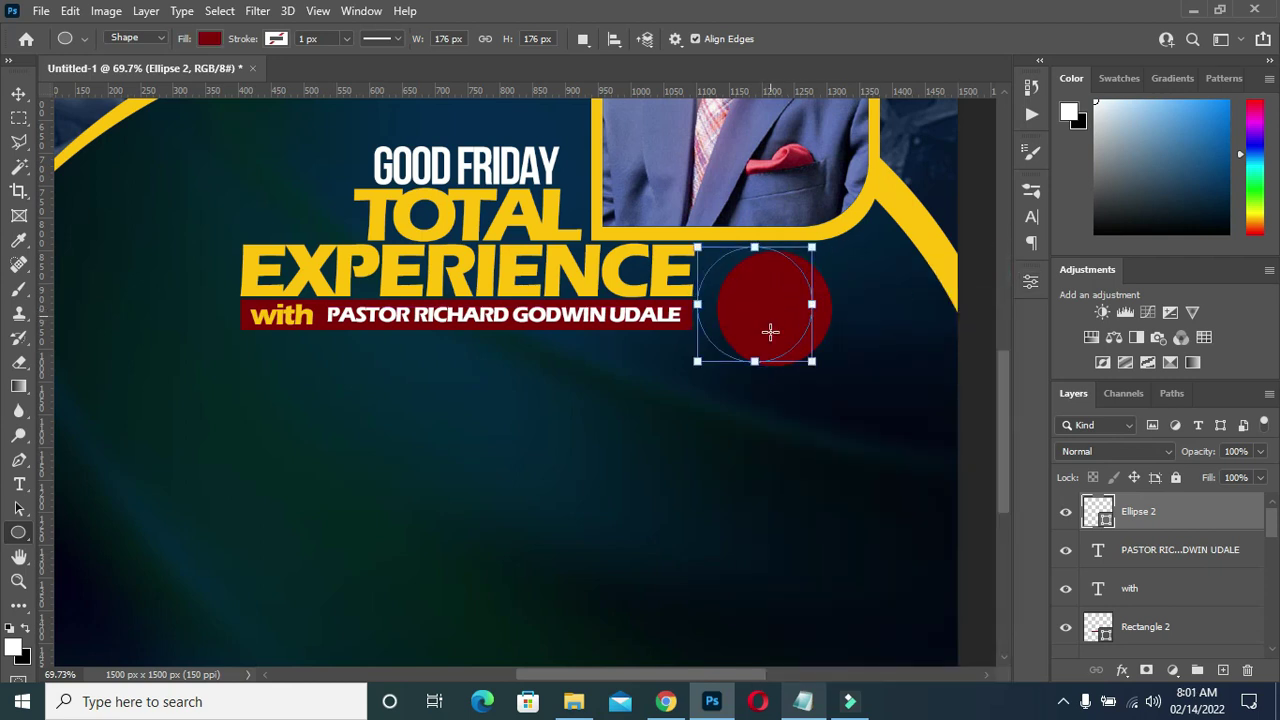
pyautogui.moveTo(821, 370); pyautogui.dragTo(798, 347)
pyautogui.press('v')
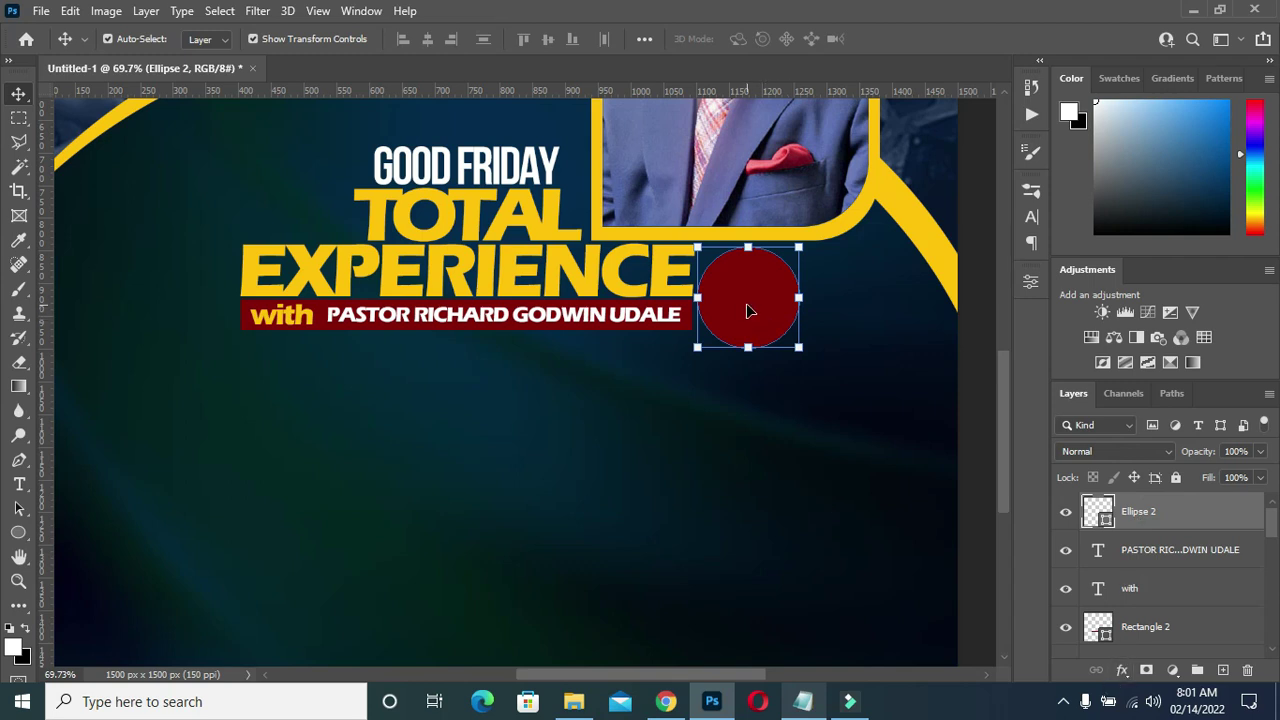
# - Duplicate the circle and offset it 105 px right so the two circles overlap
pyautogui.hotkey('ctrl', 'j')
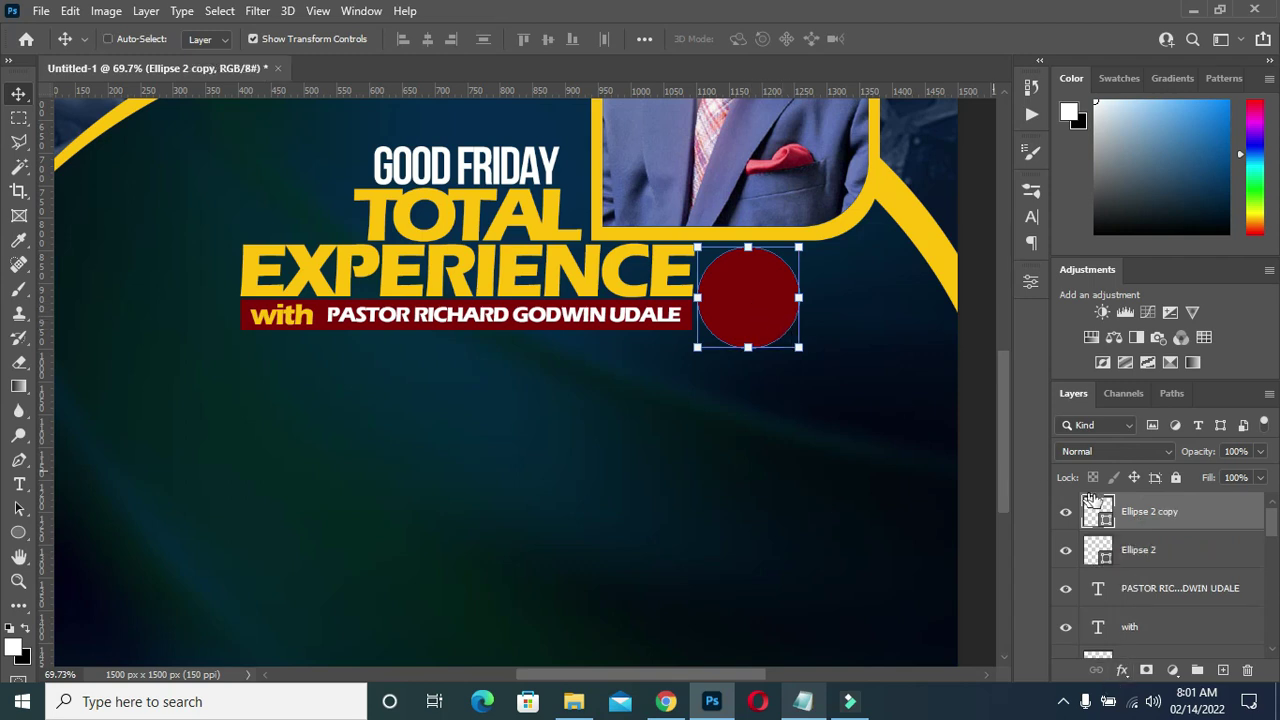
pyautogui.click(1149, 548)
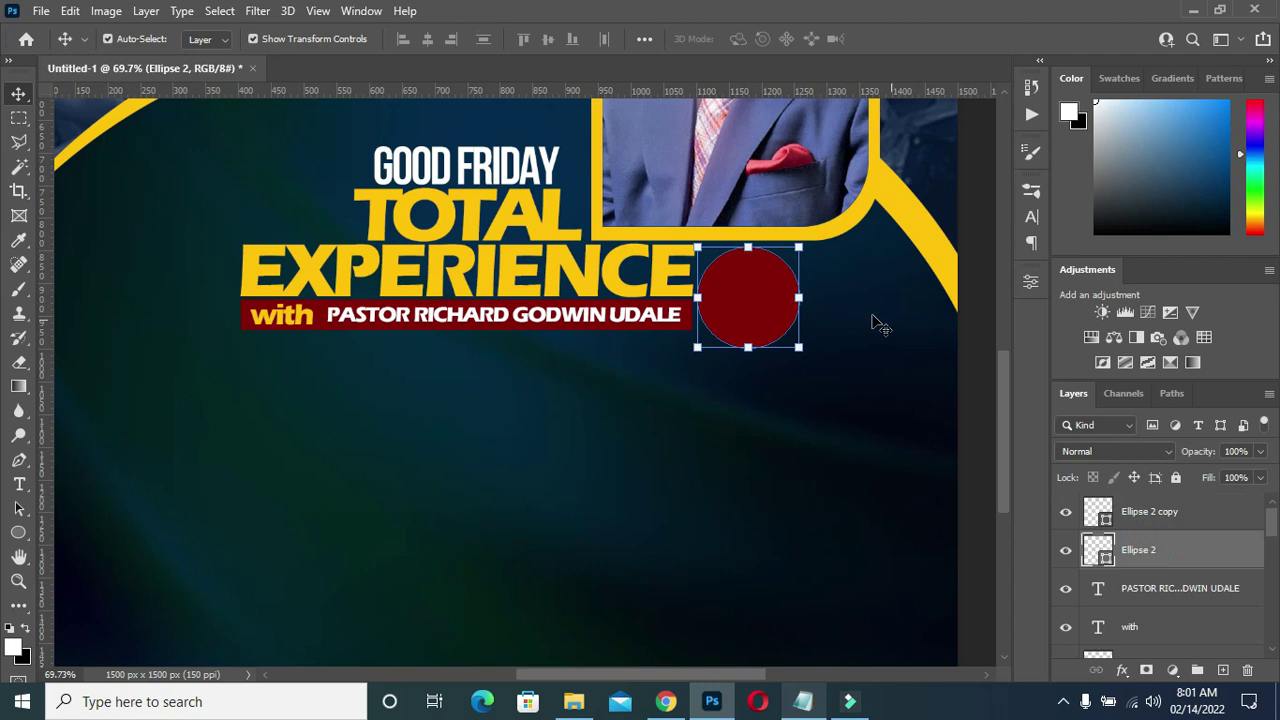
pyautogui.click(799, 298)
pyautogui.moveTo(760, 300); pyautogui.dragTo(837, 303)
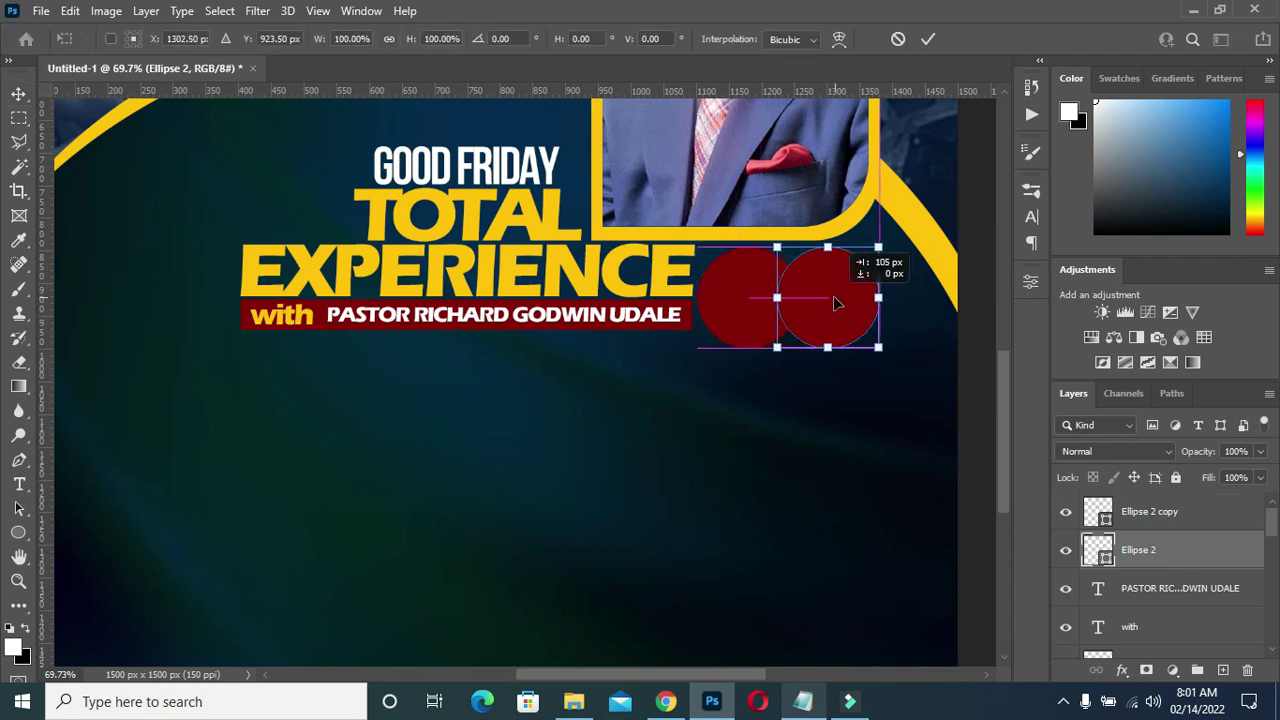
pyautogui.moveTo(837, 303); pyautogui.dragTo(842, 300)
pyautogui.press('Return')
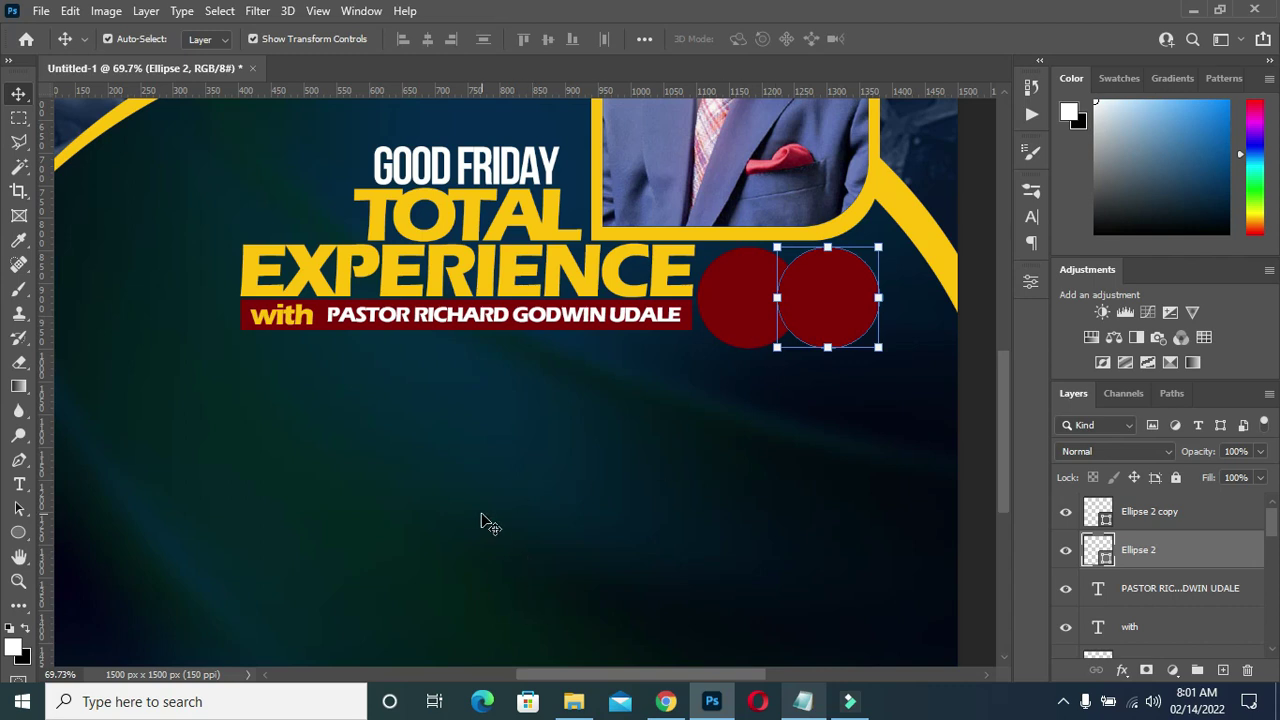
pyautogui.press('t')
pyautogui.click(451, 442)
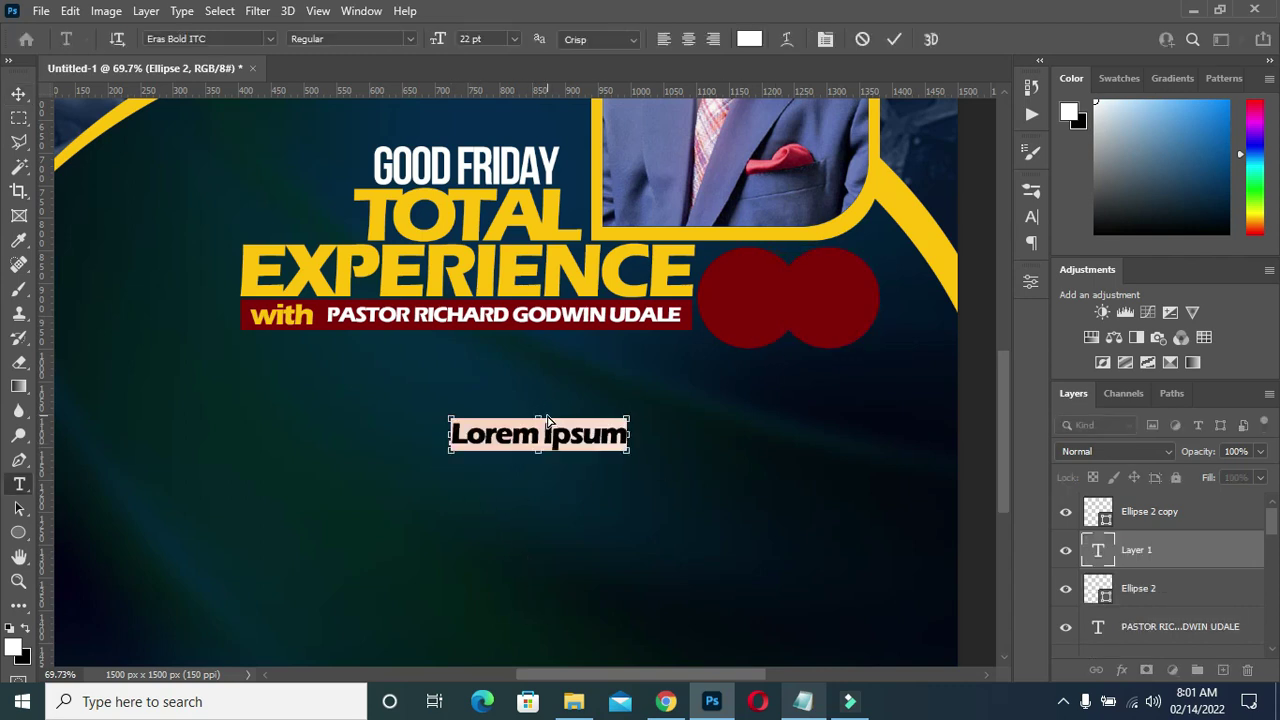
# - Type 15TH and set it in Bebas Neue Bold
pyautogui.write('15TH')
pyautogui.click(894, 39)
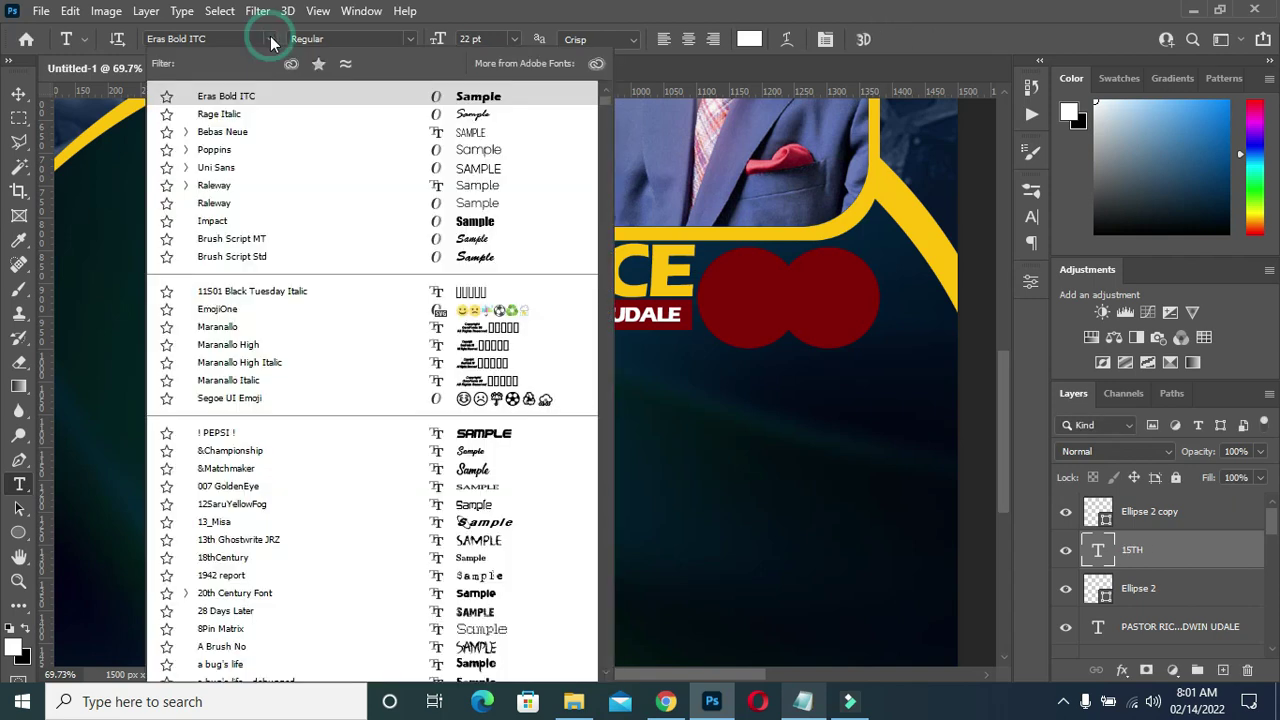
pyautogui.click(269, 39)
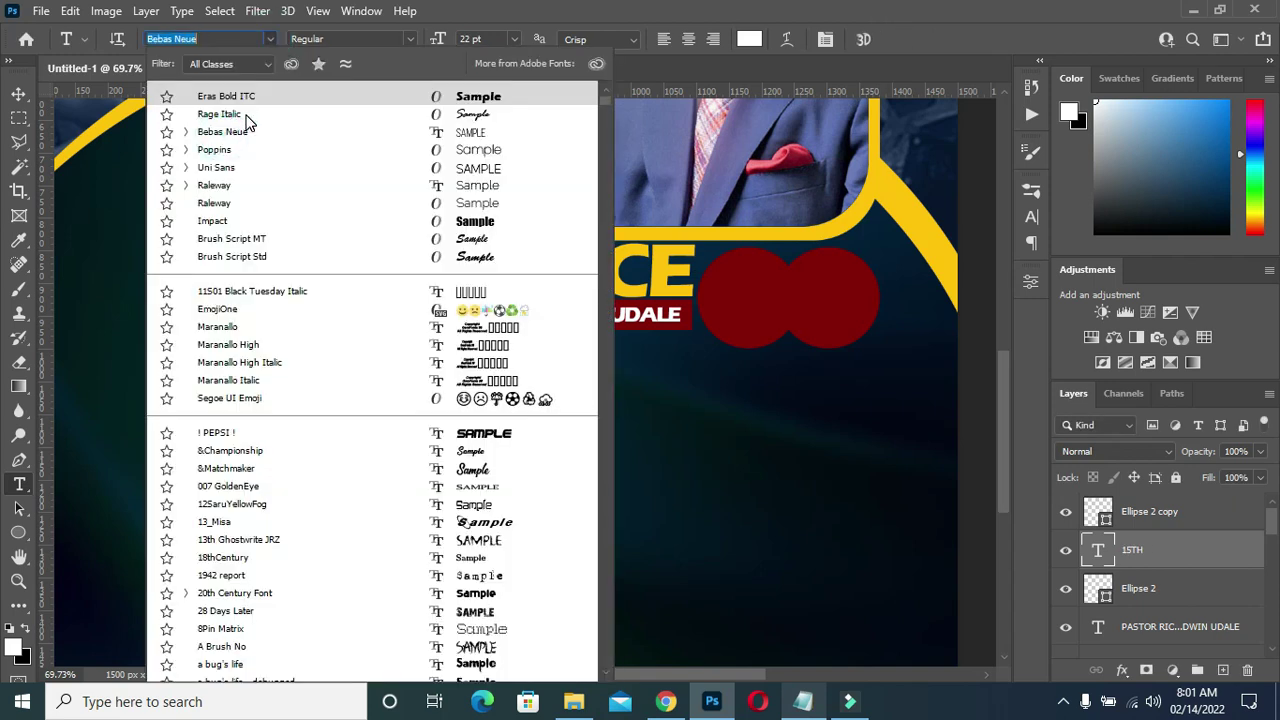
pyautogui.click(300, 131)
pyautogui.click(409, 39)
pyautogui.click(335, 150)
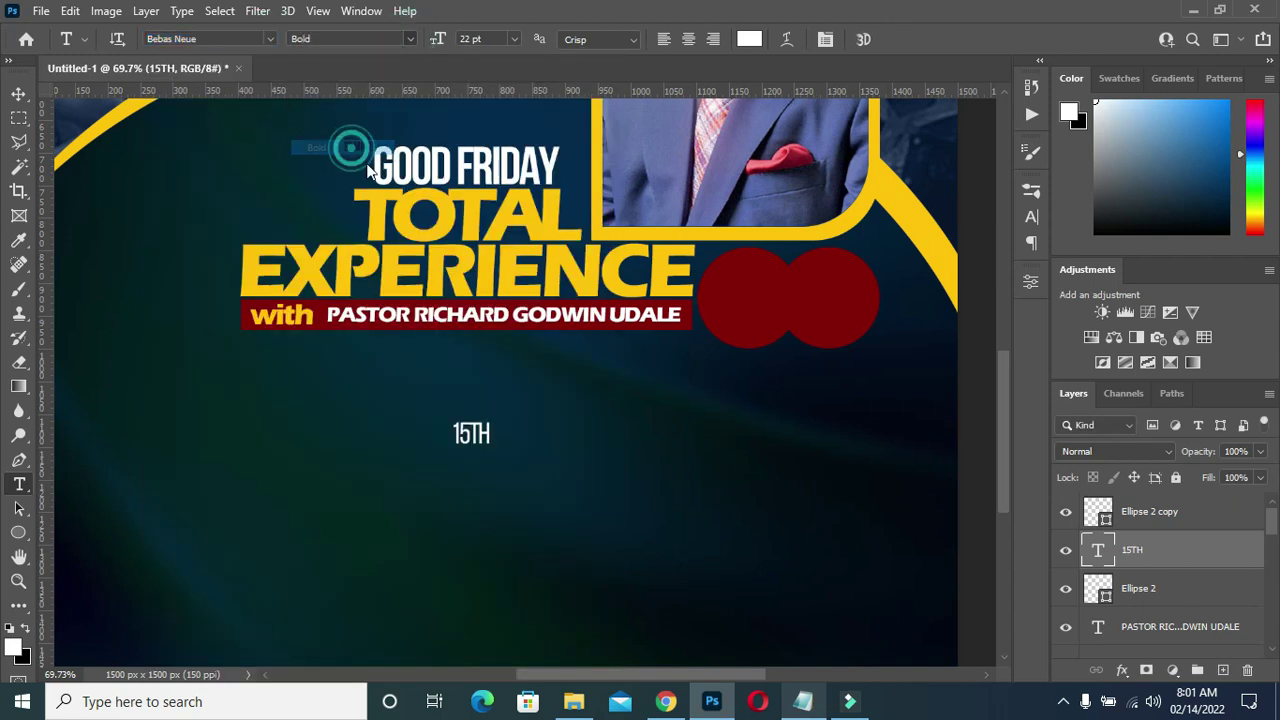
# - Enlarge 15TH onto the left red circle above both circle layers and colour it yellow ffc000
pyautogui.click(19, 95)
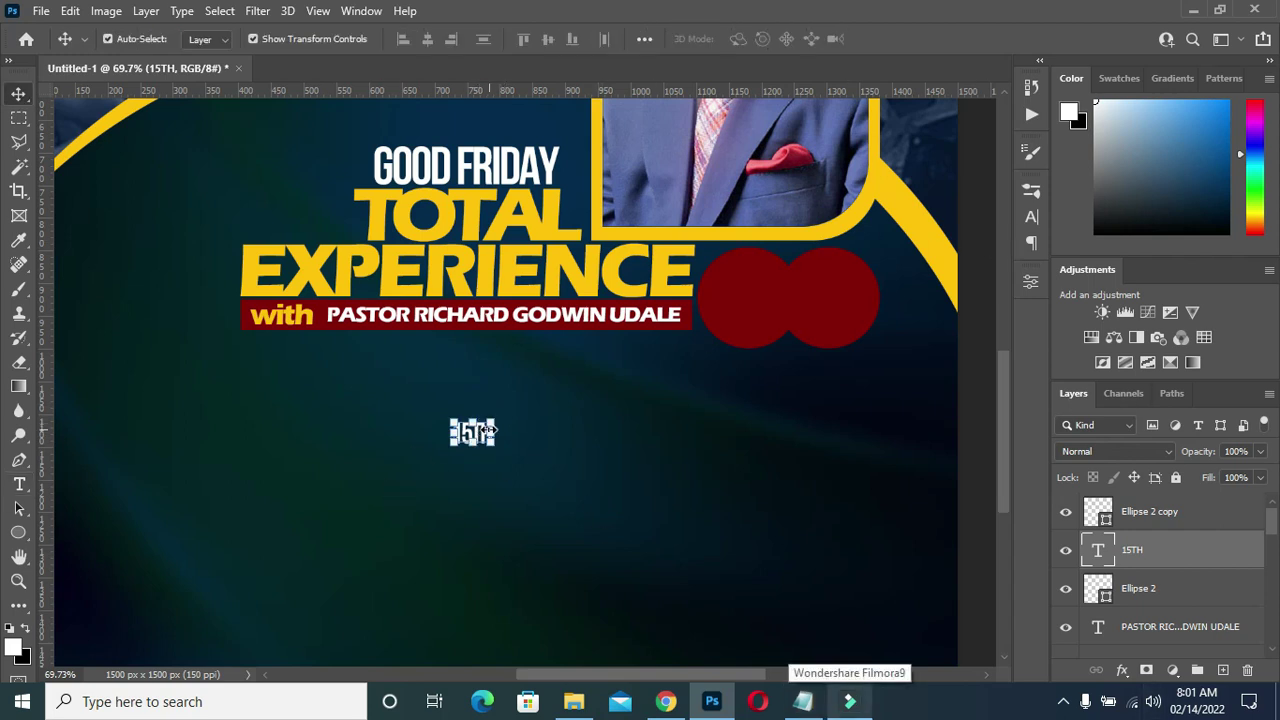
pyautogui.moveTo(491, 418); pyautogui.dragTo(750, 293)
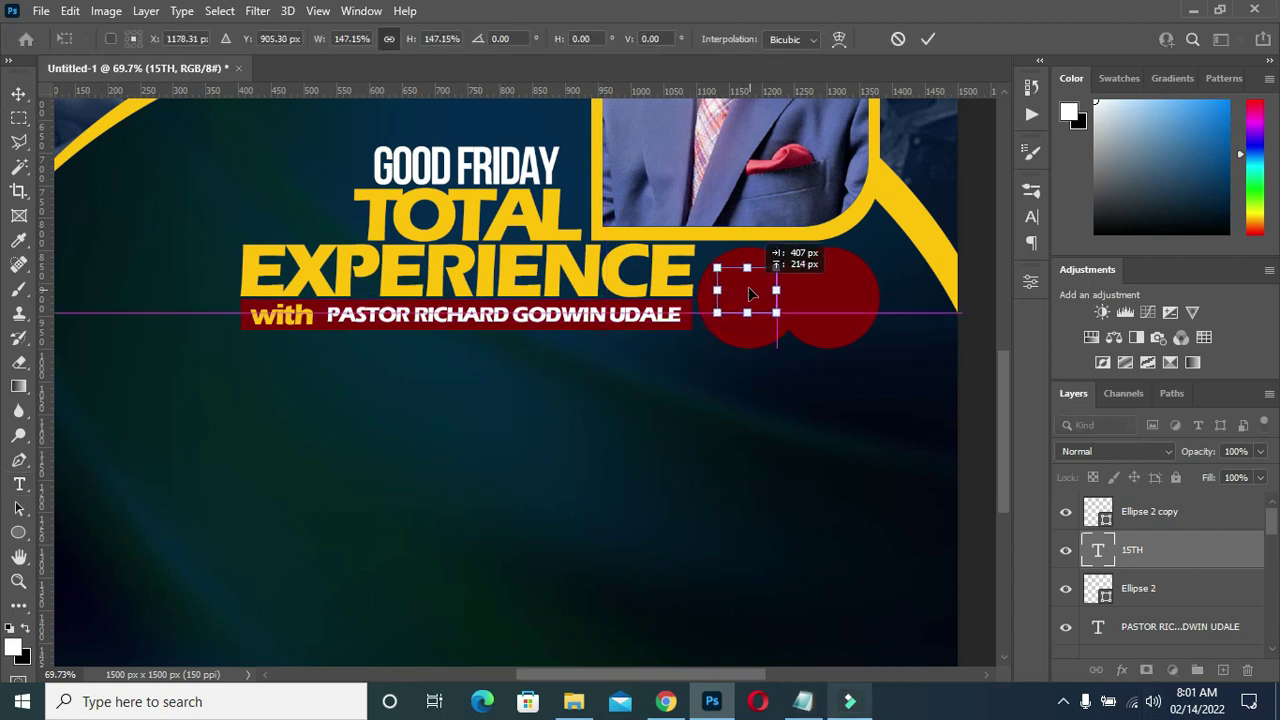
pyautogui.moveTo(1132, 550); pyautogui.dragTo(1132, 505)
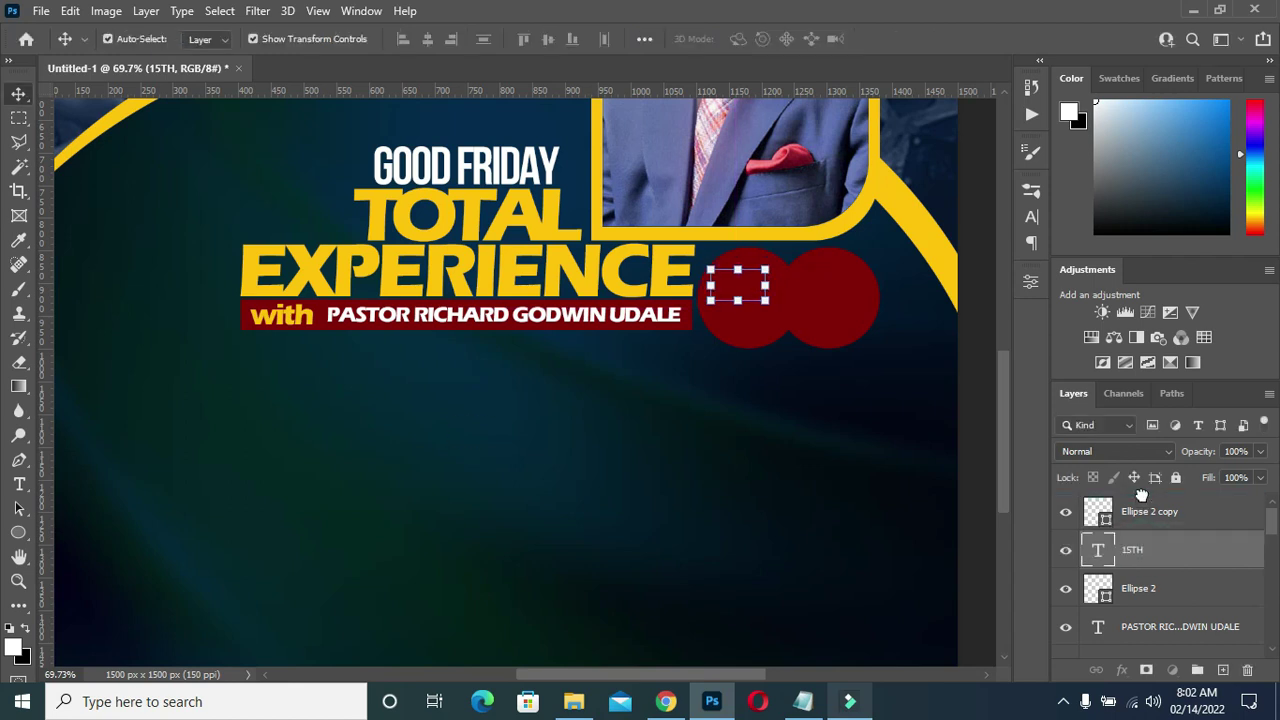
pyautogui.moveTo(741, 286); pyautogui.dragTo(753, 284)
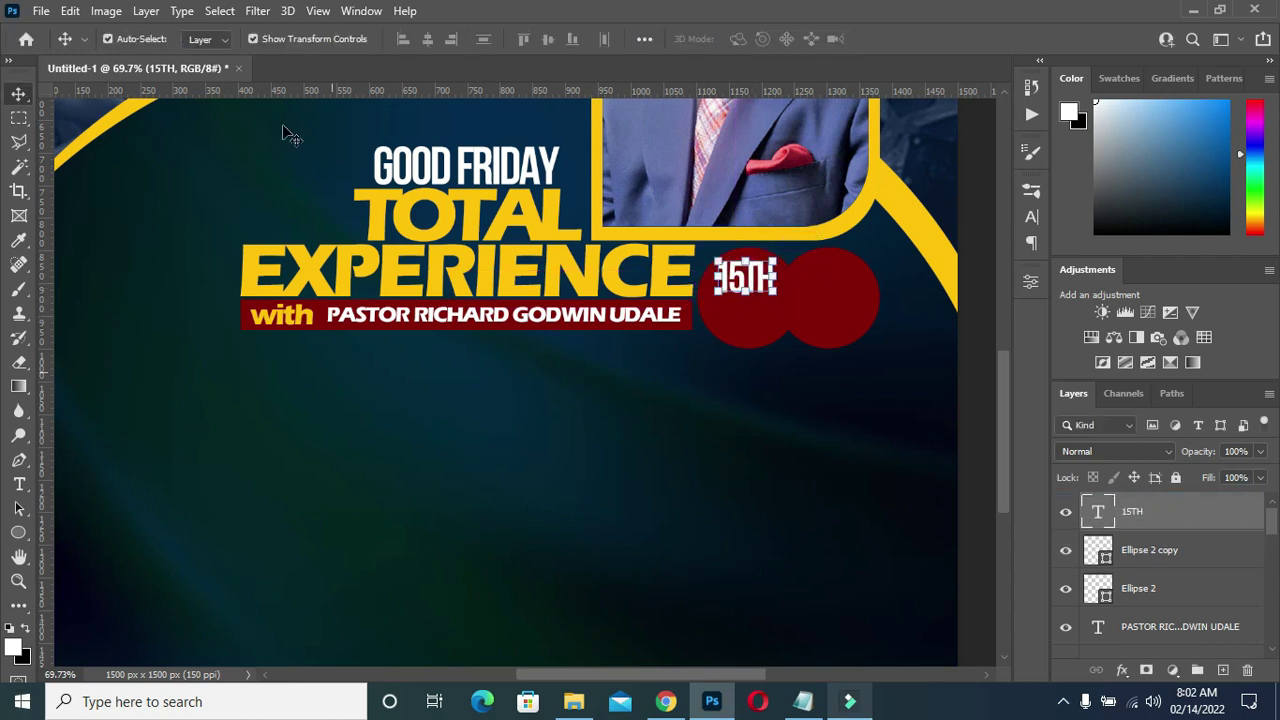
pyautogui.scroll(1, 703, 284)
pyautogui.press('t')
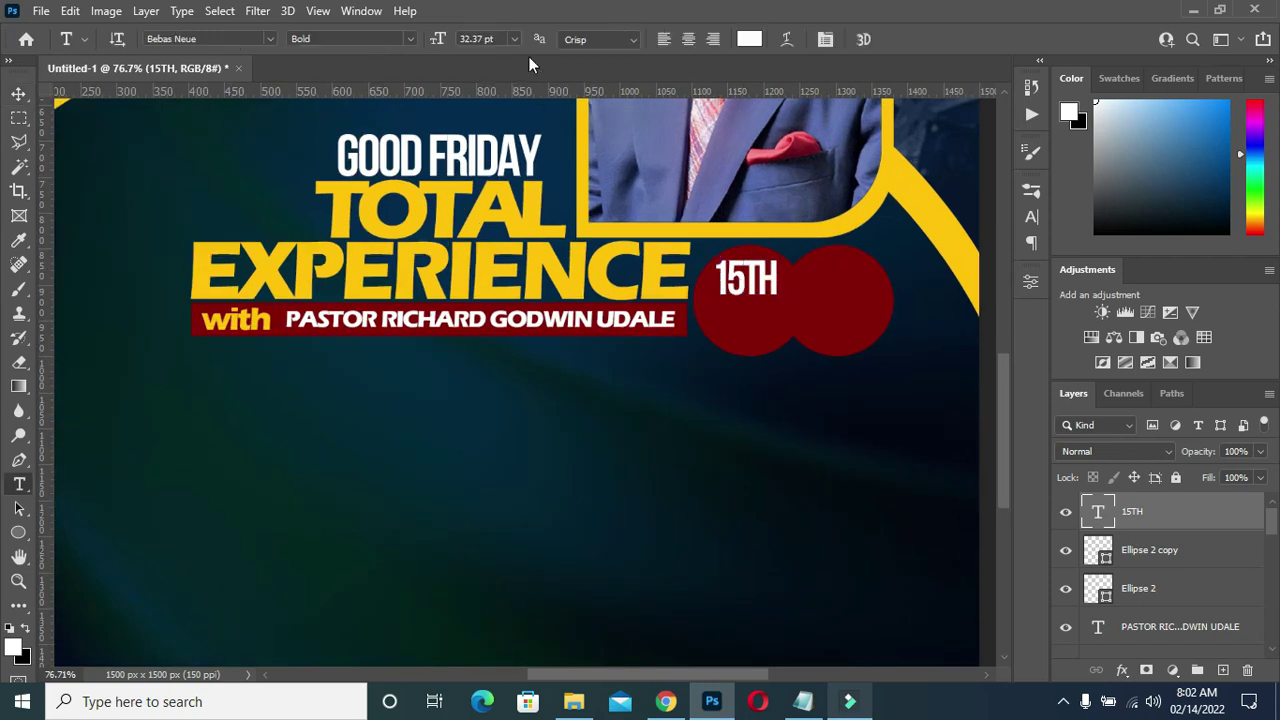
pyautogui.click(749, 39)
pyautogui.click(596, 273)
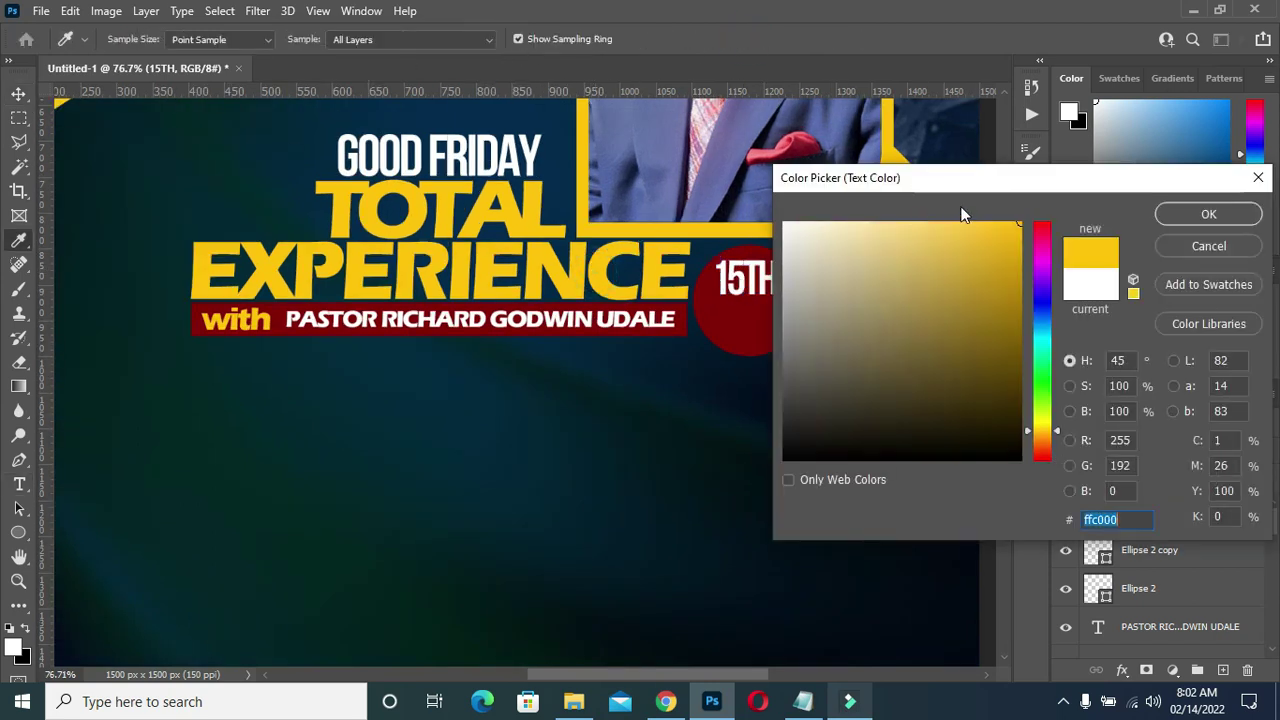
pyautogui.click(1200, 214)
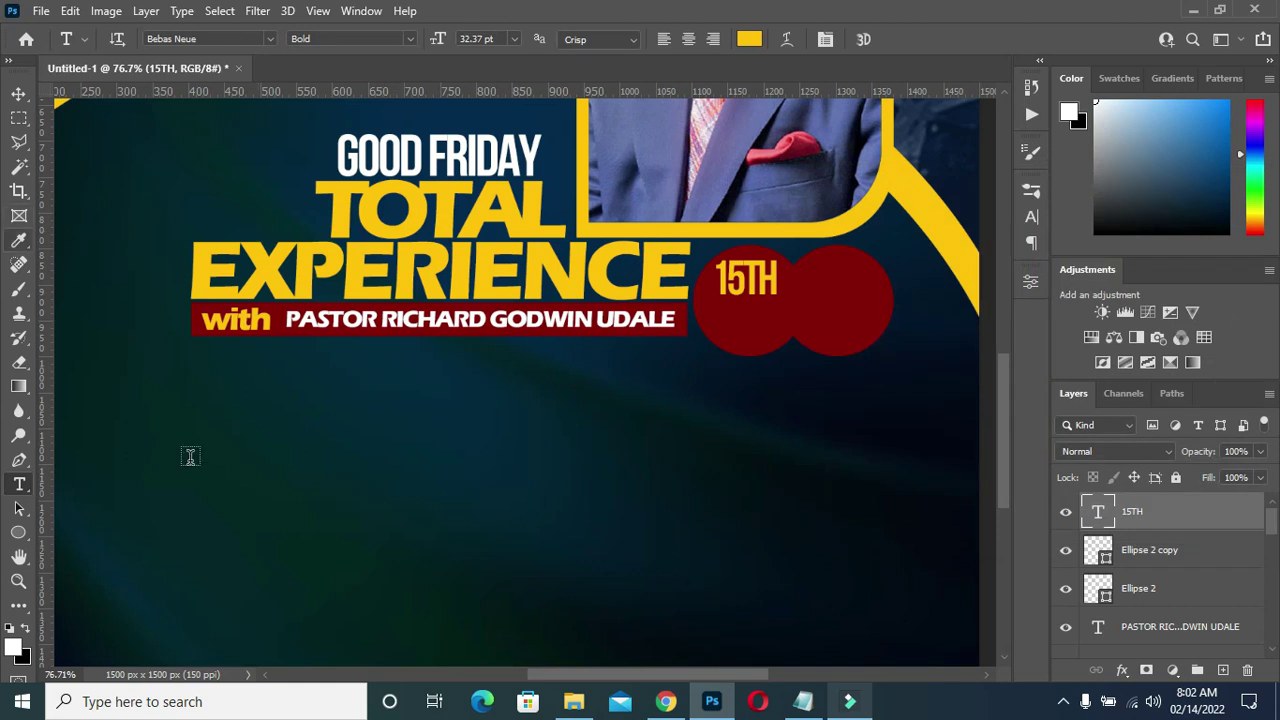
# - Select the month MARCH in the Notepad flyer notes
pyautogui.click(803, 701)
pyautogui.click(280, 366)
pyautogui.moveTo(280, 366); pyautogui.dragTo(252, 362)
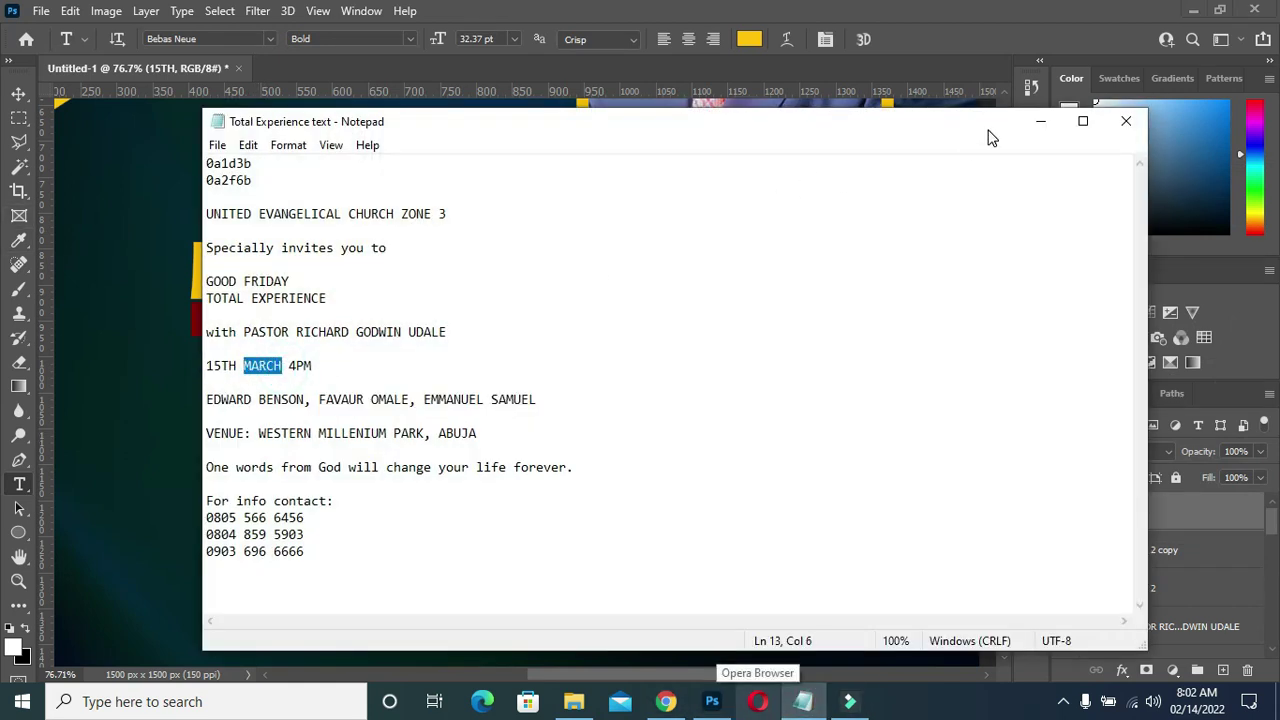
# - Duplicate the 15TH layer, move the copy directly below it, and save
pyautogui.click(1040, 121)
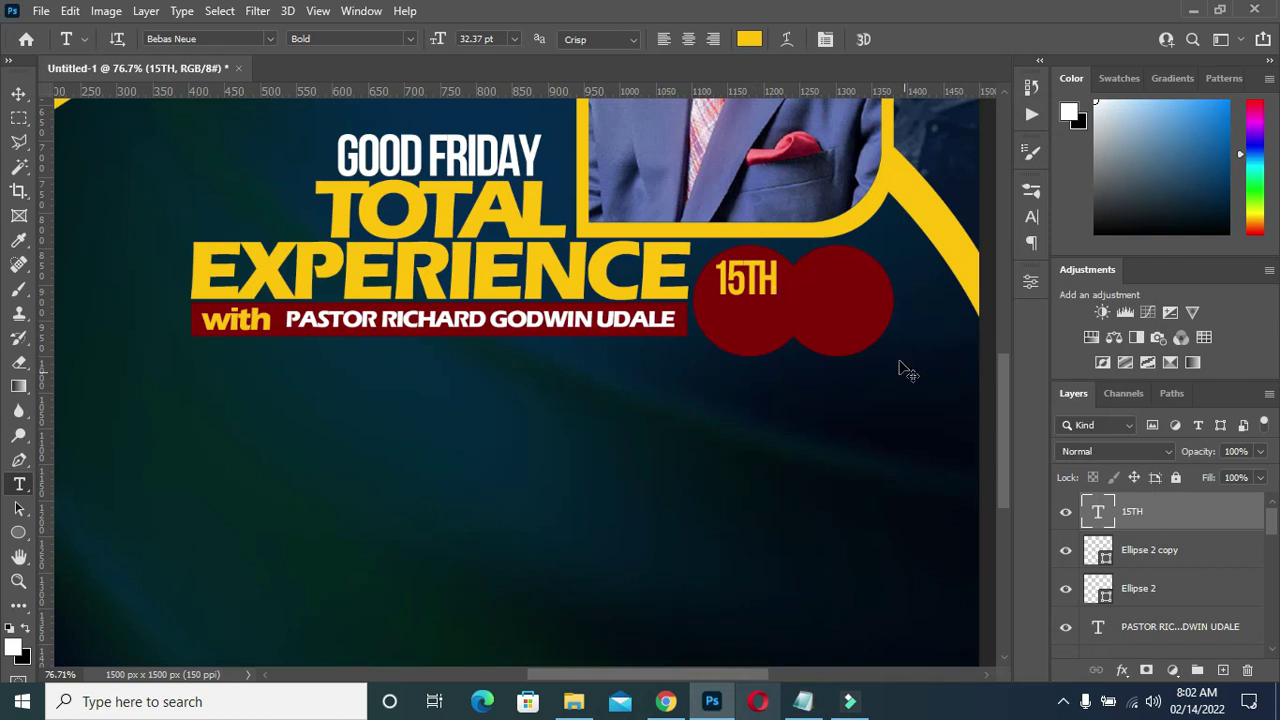
pyautogui.hotkey('ctrl', 'j')
pyautogui.moveTo(757, 284); pyautogui.dragTo(753, 323)
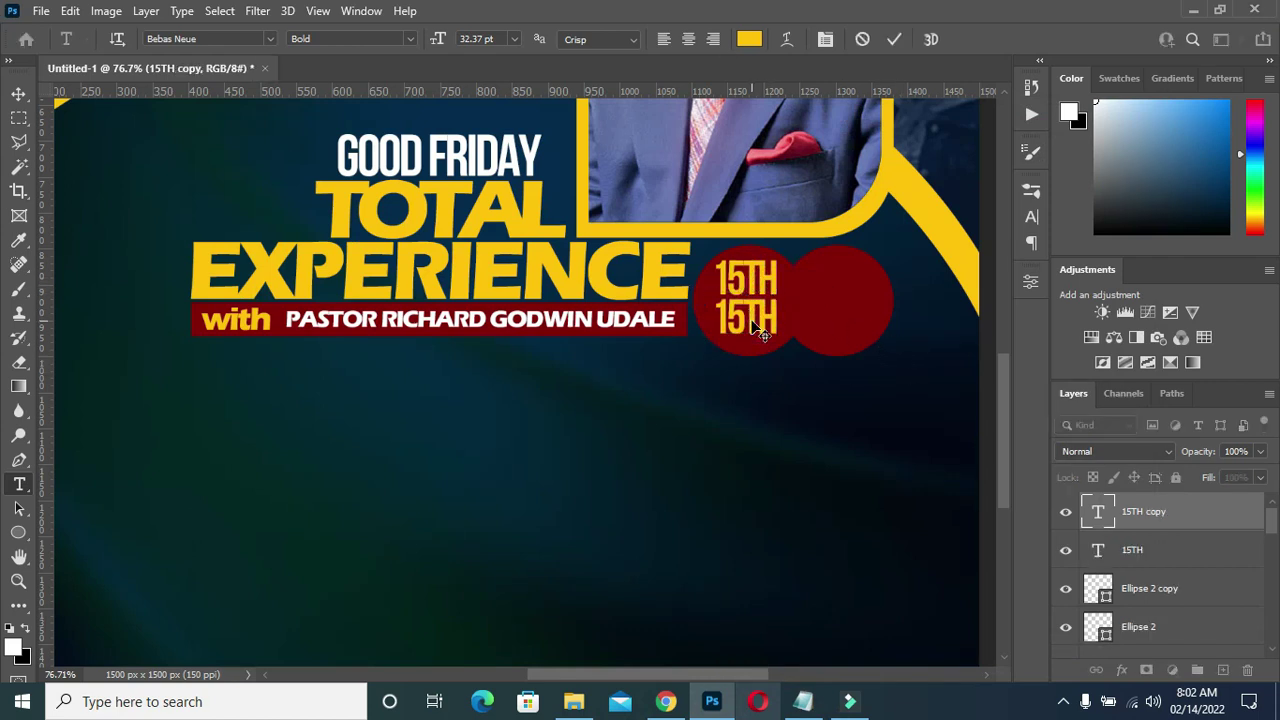
pyautogui.hotkey('ctrl', 's')
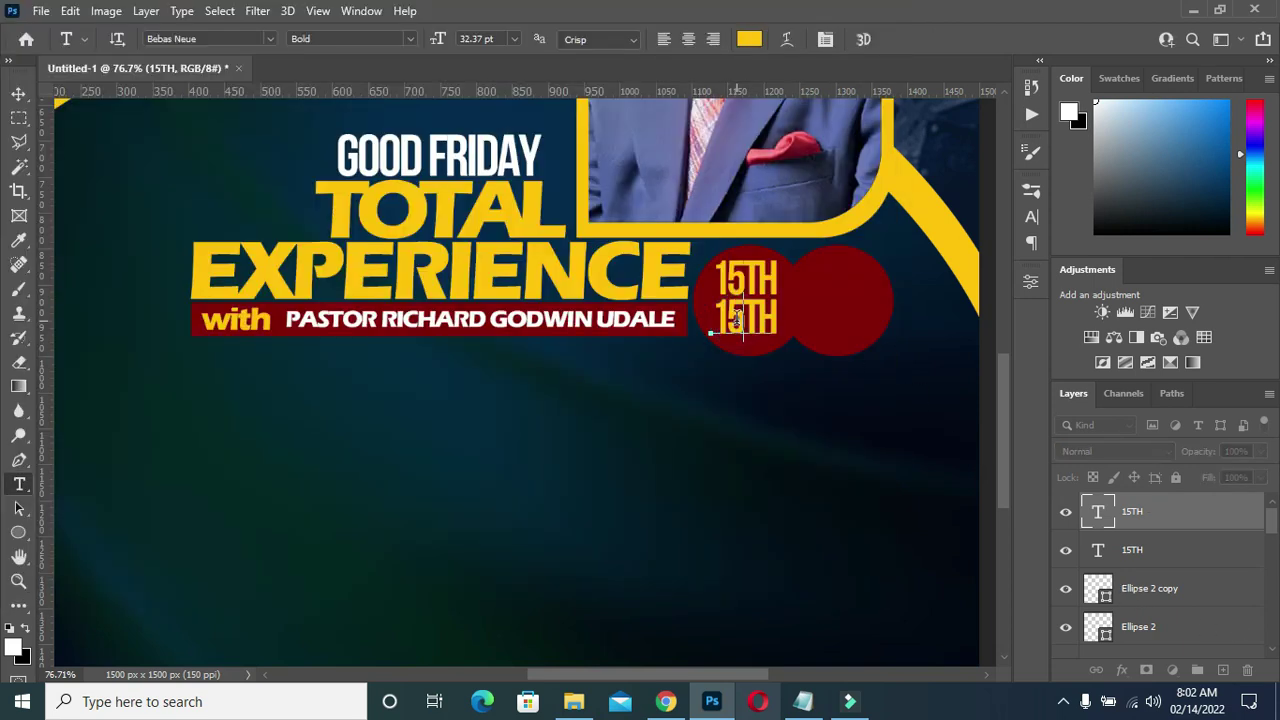
# - Retype the copy as MARCH and scale it down to about 66% beneath 15TH
pyautogui.doubleClick(738, 318)
pyautogui.scroll(1, 766, 307)
pyautogui.write('MARCH')
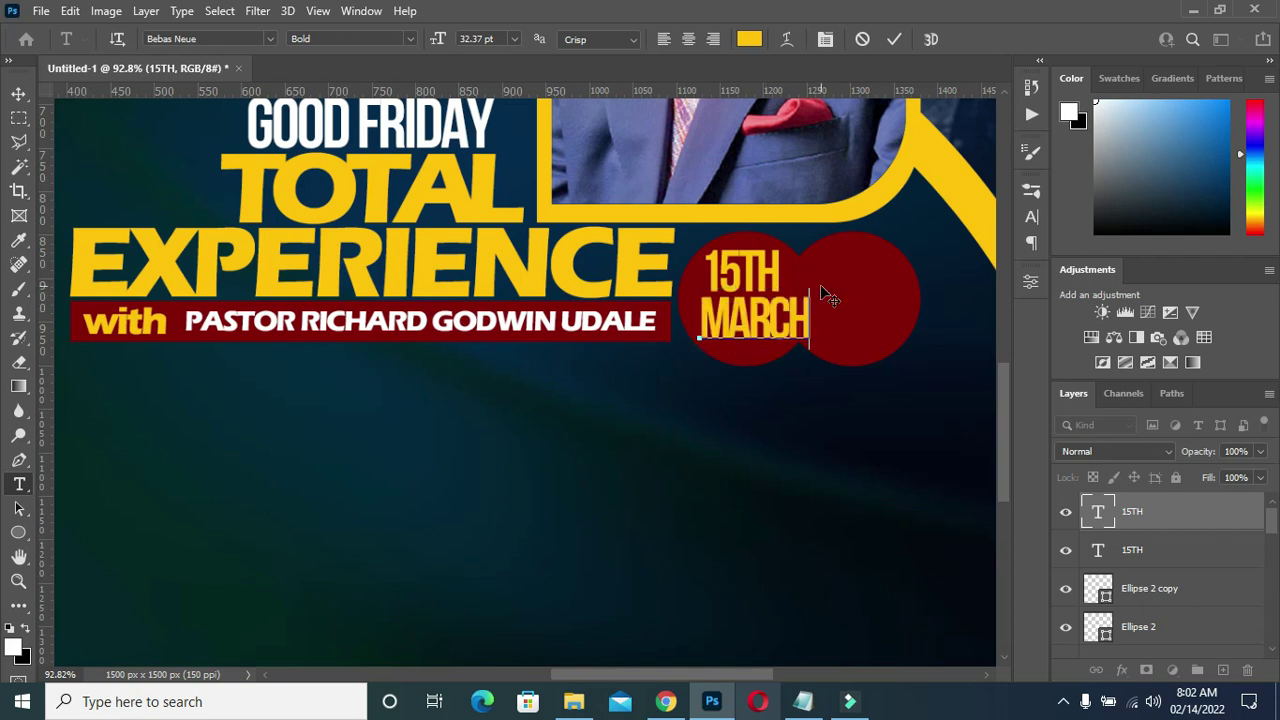
pyautogui.click(895, 40)
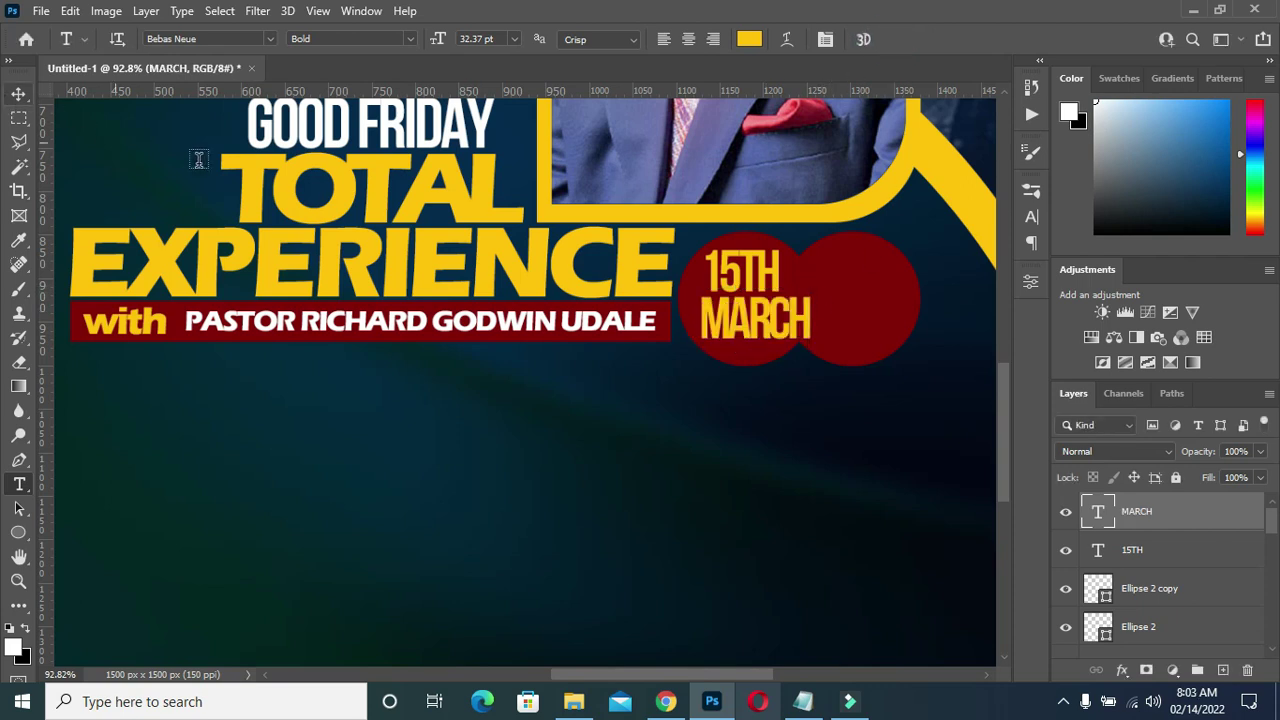
pyautogui.press('v')
pyautogui.moveTo(818, 321)
pyautogui.mouseDown()
pyautogui.moveTo(760, 316)
pyautogui.moveTo(783, 324)
pyautogui.mouseUp()
pyautogui.click(931, 38)
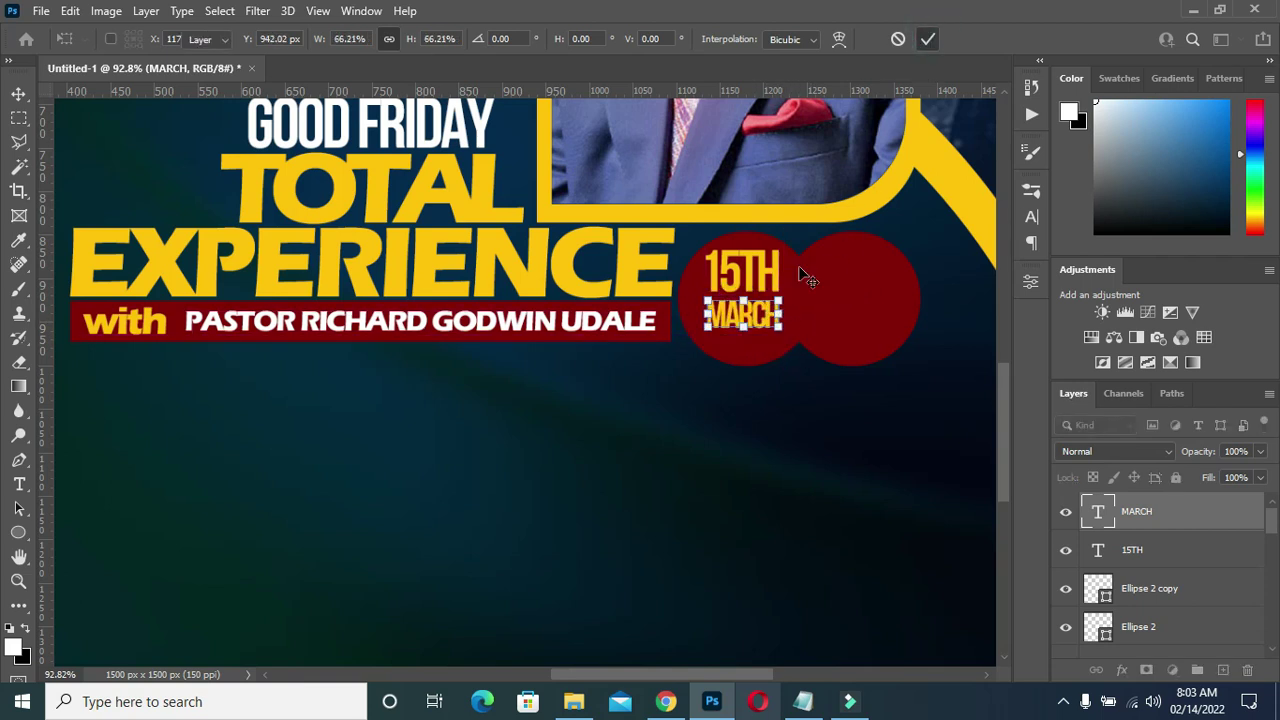
# - Nudge 15TH down and enlarge 15TH and MARCH together on the left red circle
pyautogui.moveTo(757, 288); pyautogui.dragTo(757, 316)
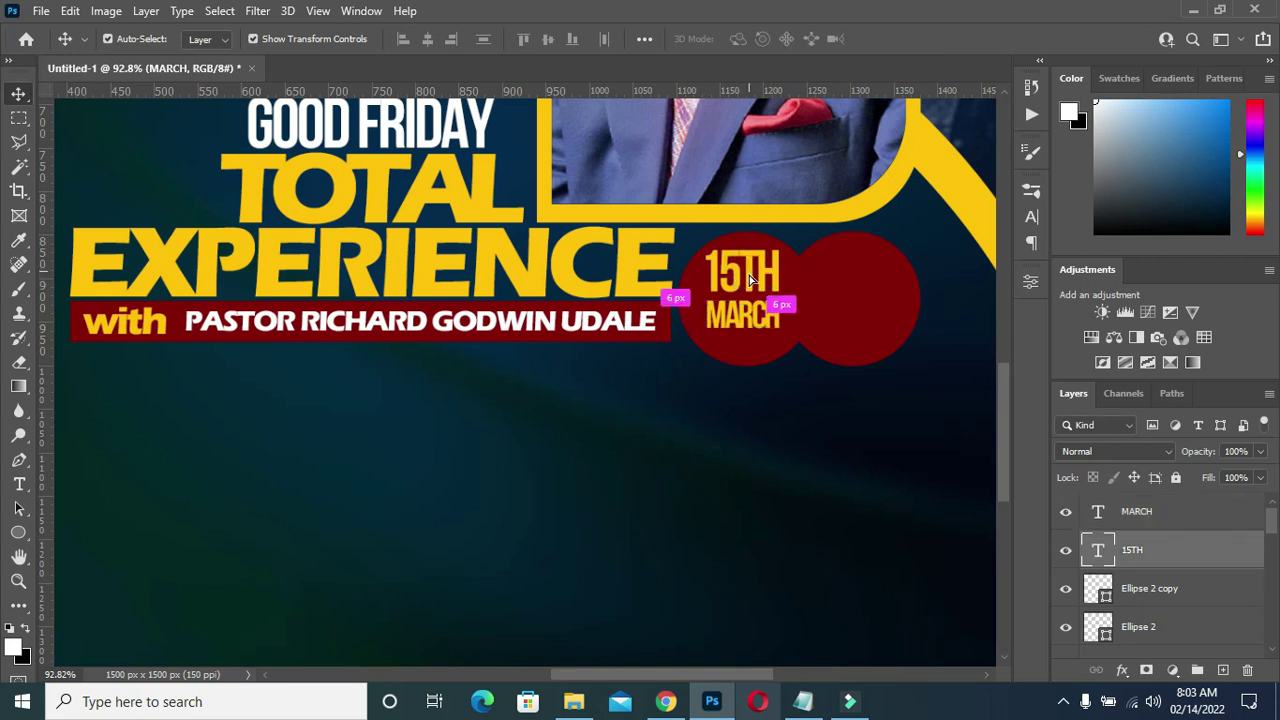
pyautogui.keyDown('shift'); pyautogui.click(757, 337); pyautogui.keyUp('shift')
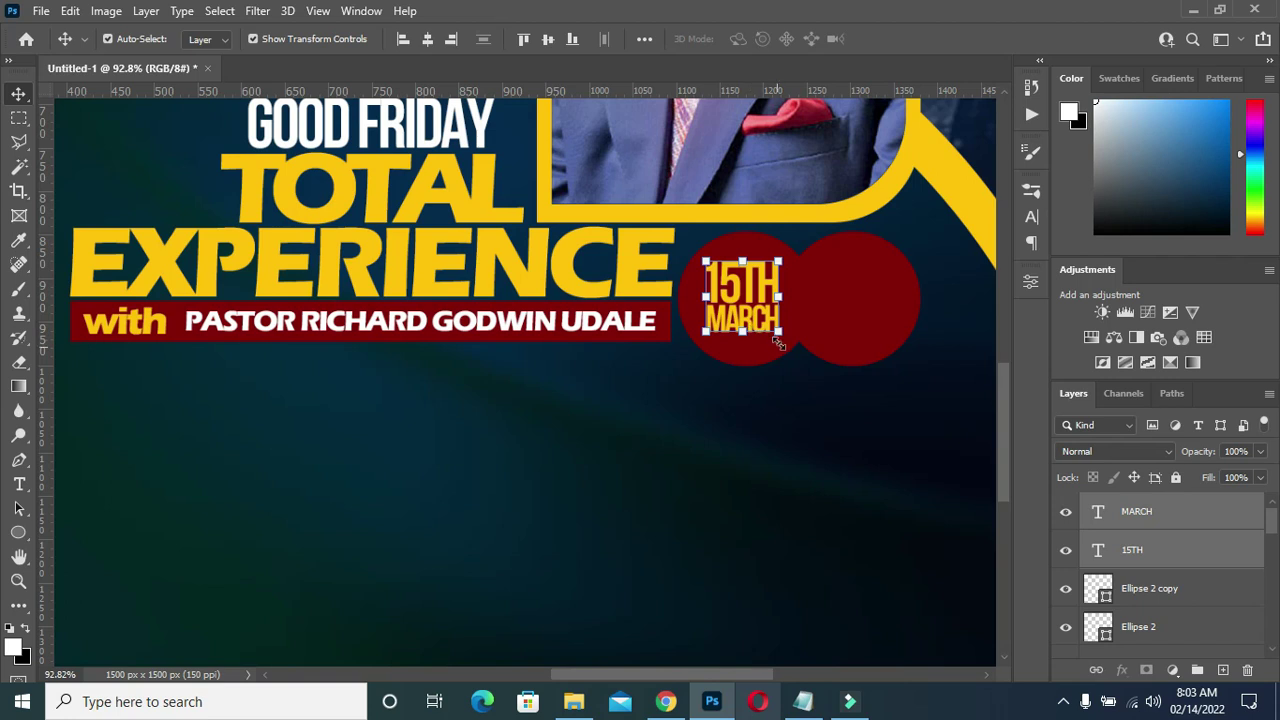
pyautogui.moveTo(741, 331); pyautogui.dragTo(747, 344)
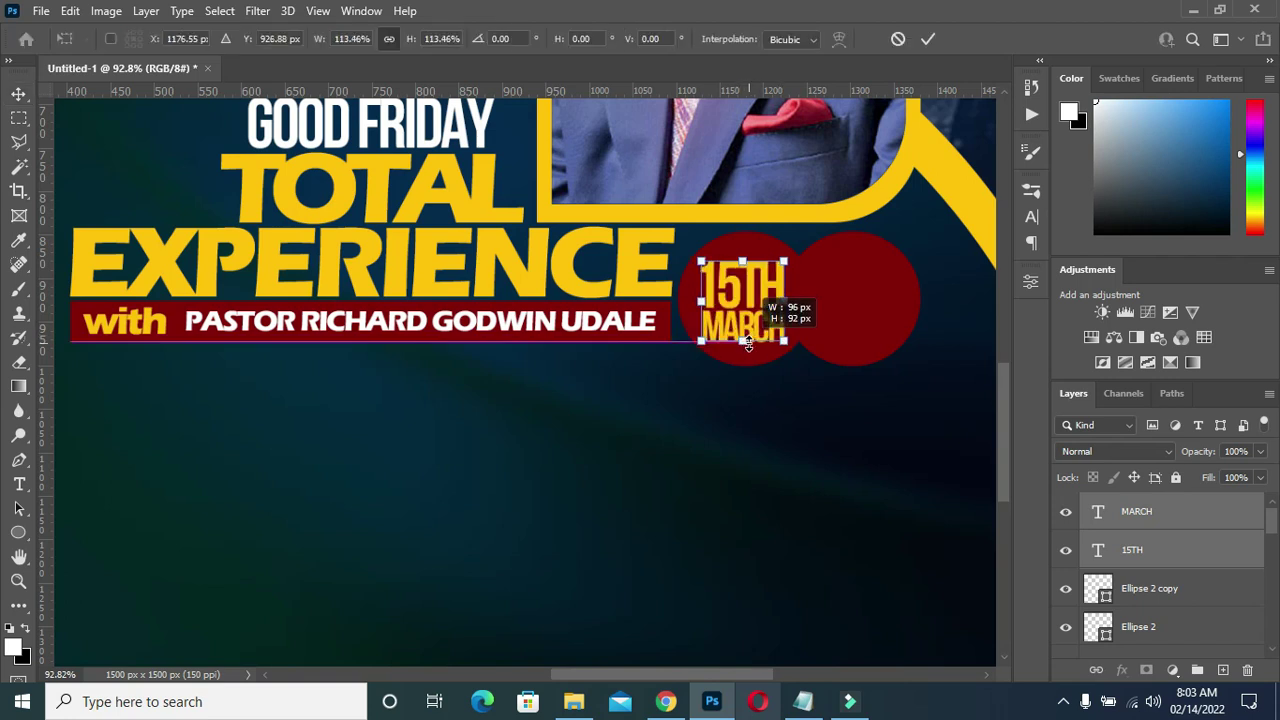
pyautogui.moveTo(742, 262); pyautogui.dragTo(740, 252)
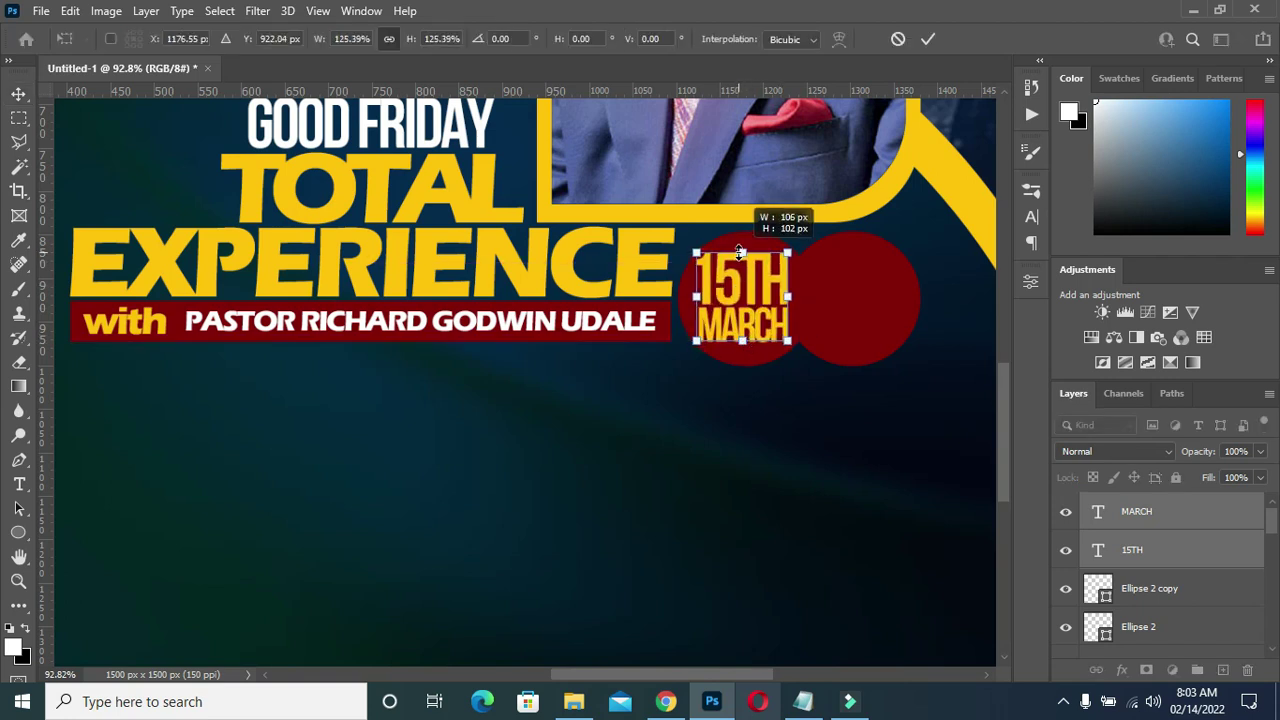
pyautogui.press('Return')
pyautogui.click(827, 300)
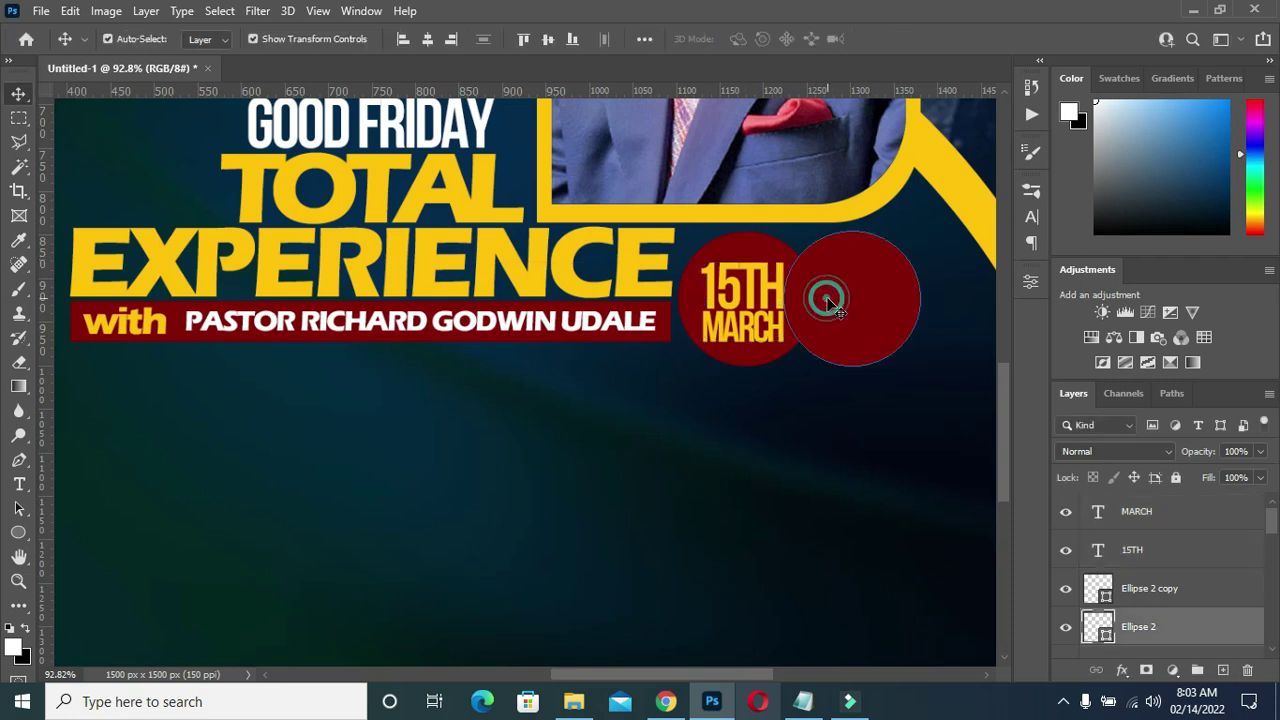
# - Shrink both date lines together to about 86% so they fit inside the circle
pyautogui.click(1124, 551)
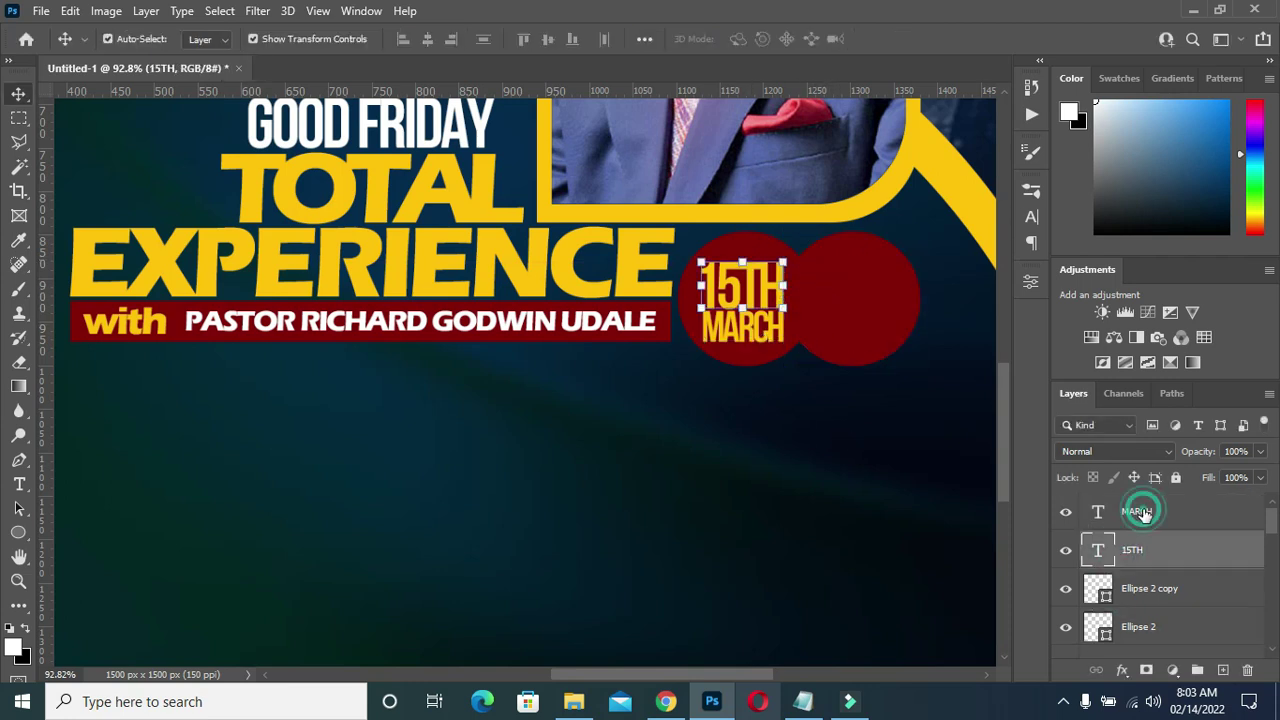
pyautogui.keyDown('shift'); pyautogui.click(1136, 511); pyautogui.keyUp('shift')
pyautogui.moveTo(741, 340); pyautogui.dragTo(752, 308)
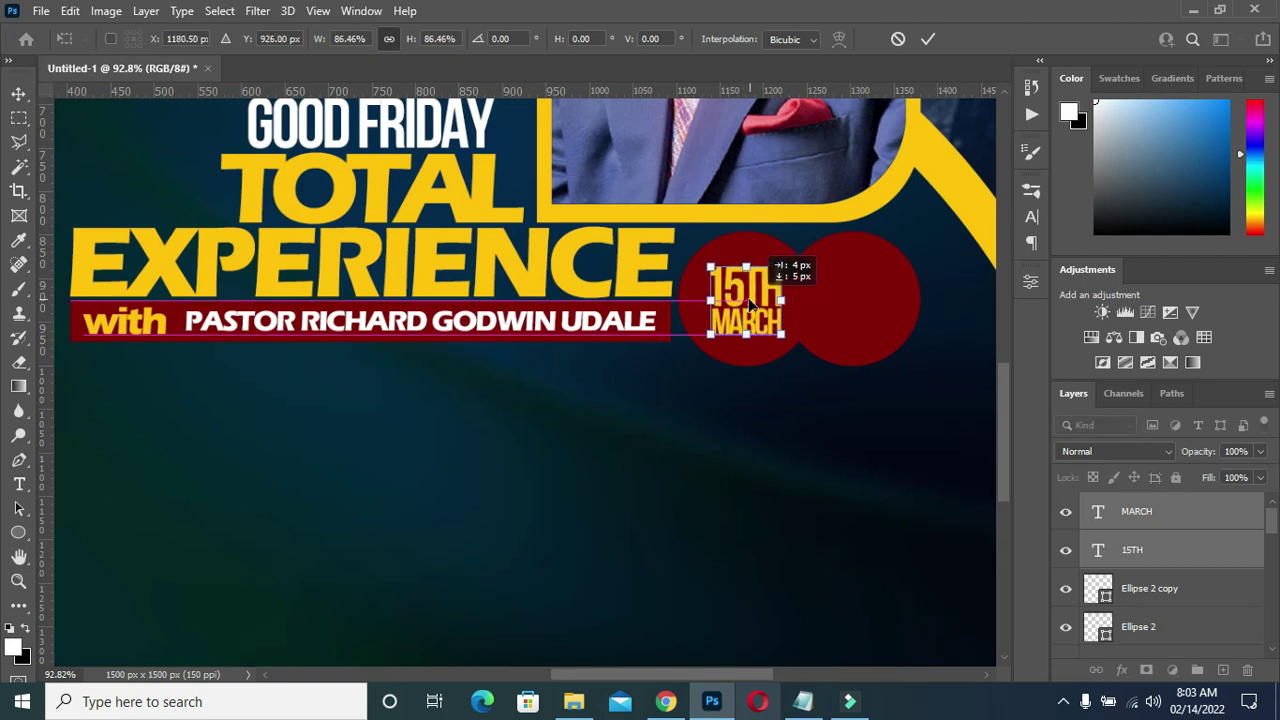
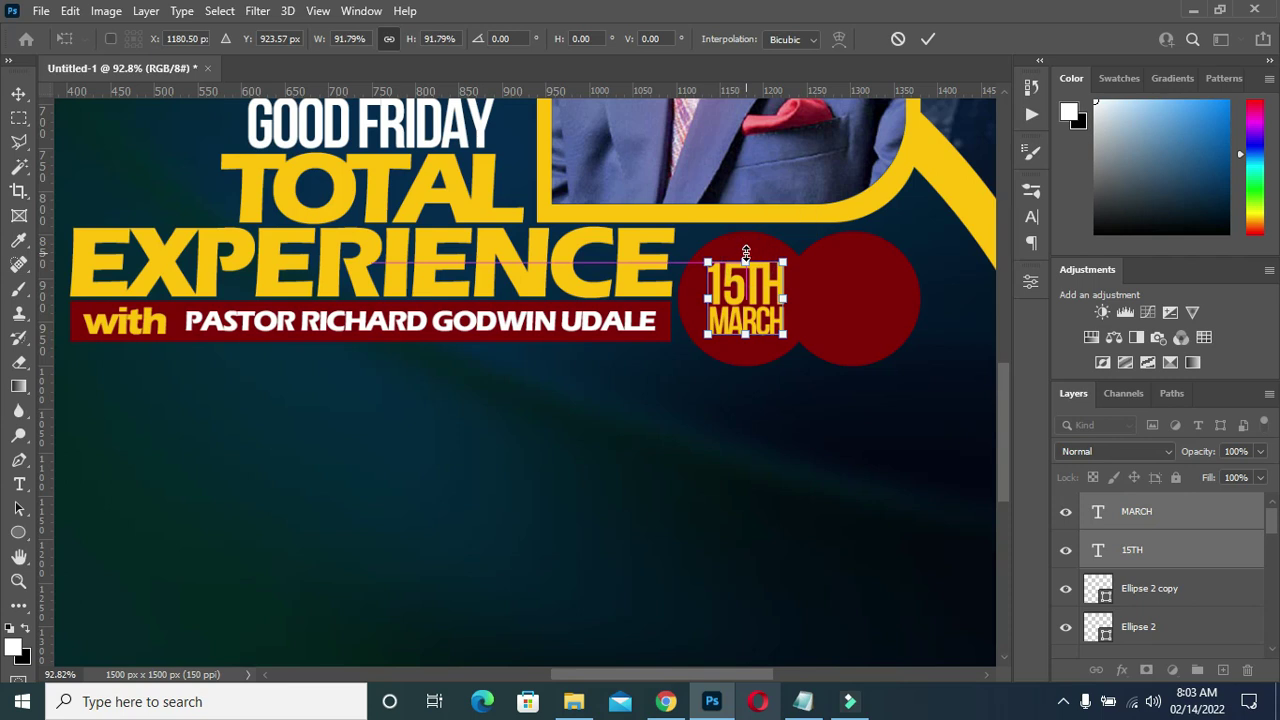
# - Confirm the date text resize and copy the 15TH text onto the right red circle
pyautogui.press('Return')
pyautogui.click(856, 286)
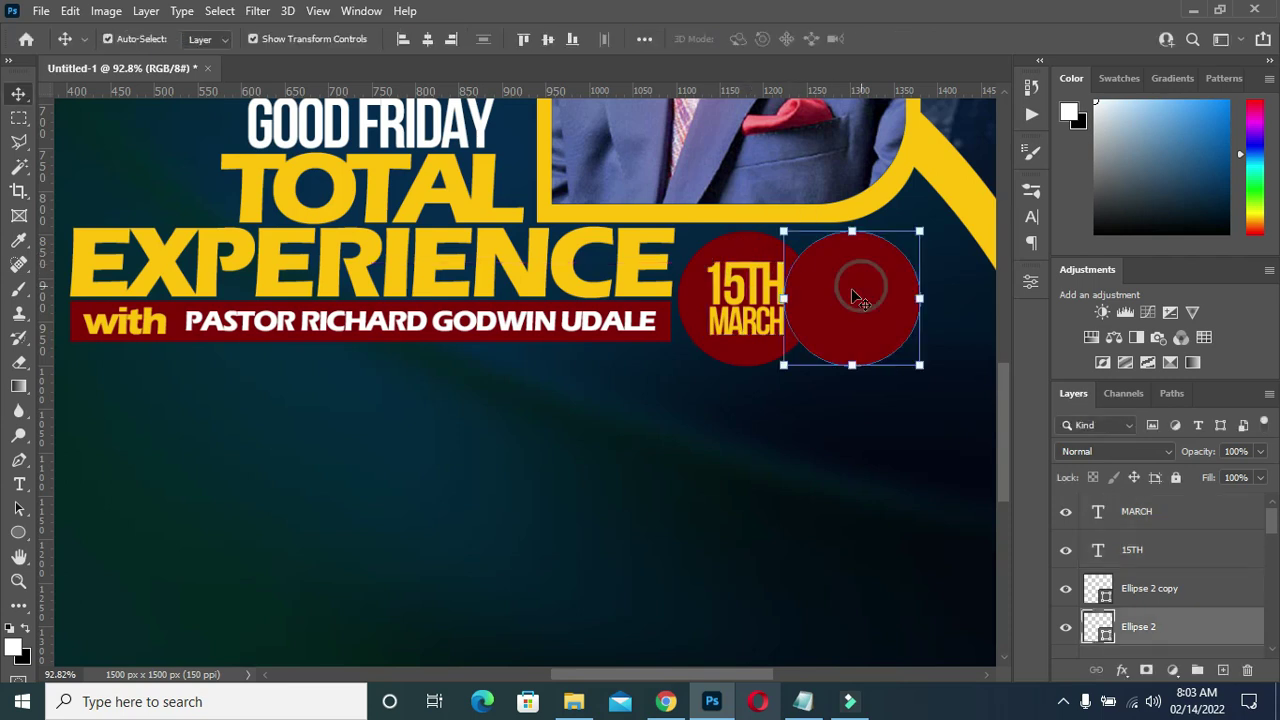
pyautogui.click(745, 285)
pyautogui.moveTo(752, 289); pyautogui.dragTo(854, 298)
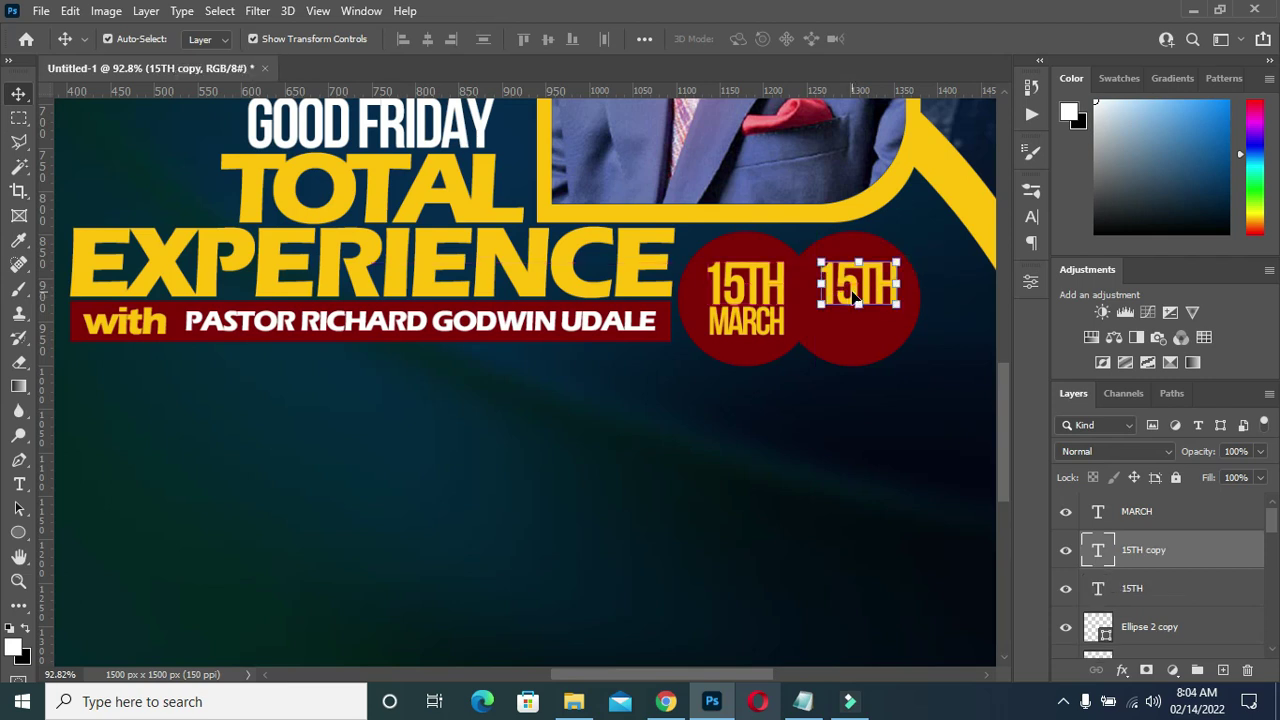
# - Check the event notes and change the copied text to 4PM
pyautogui.click(803, 701)
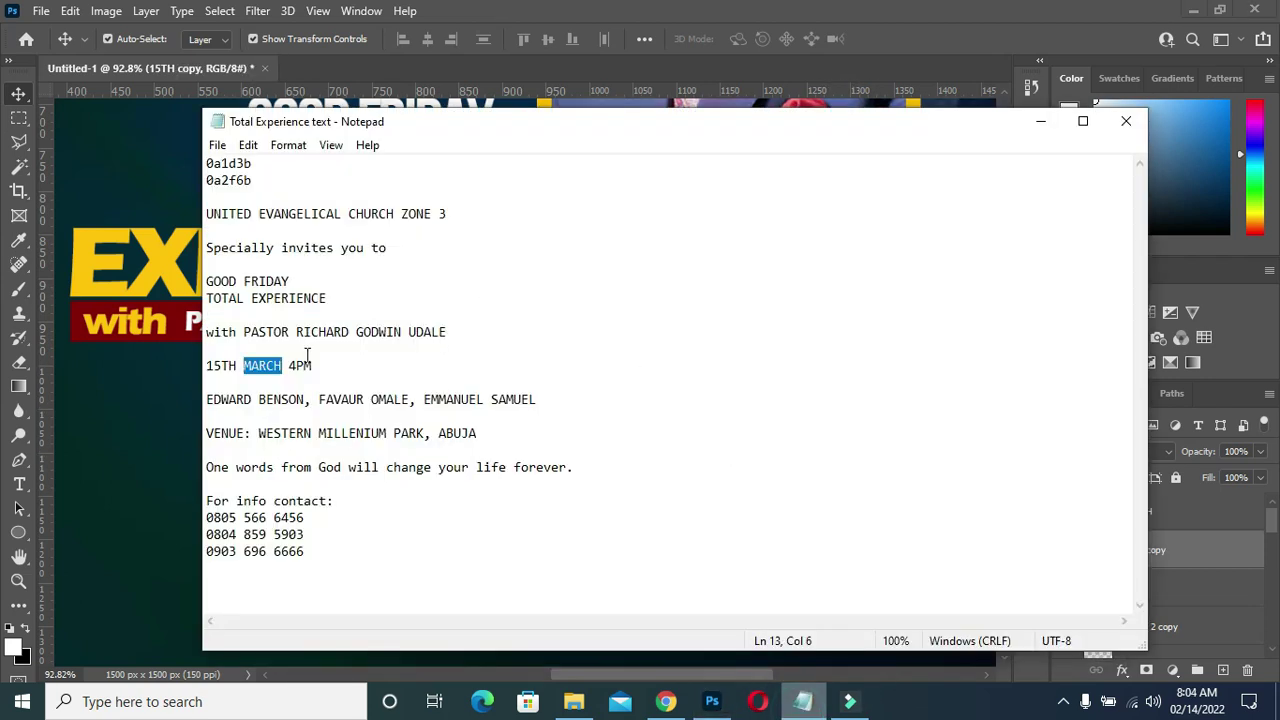
pyautogui.click(287, 365)
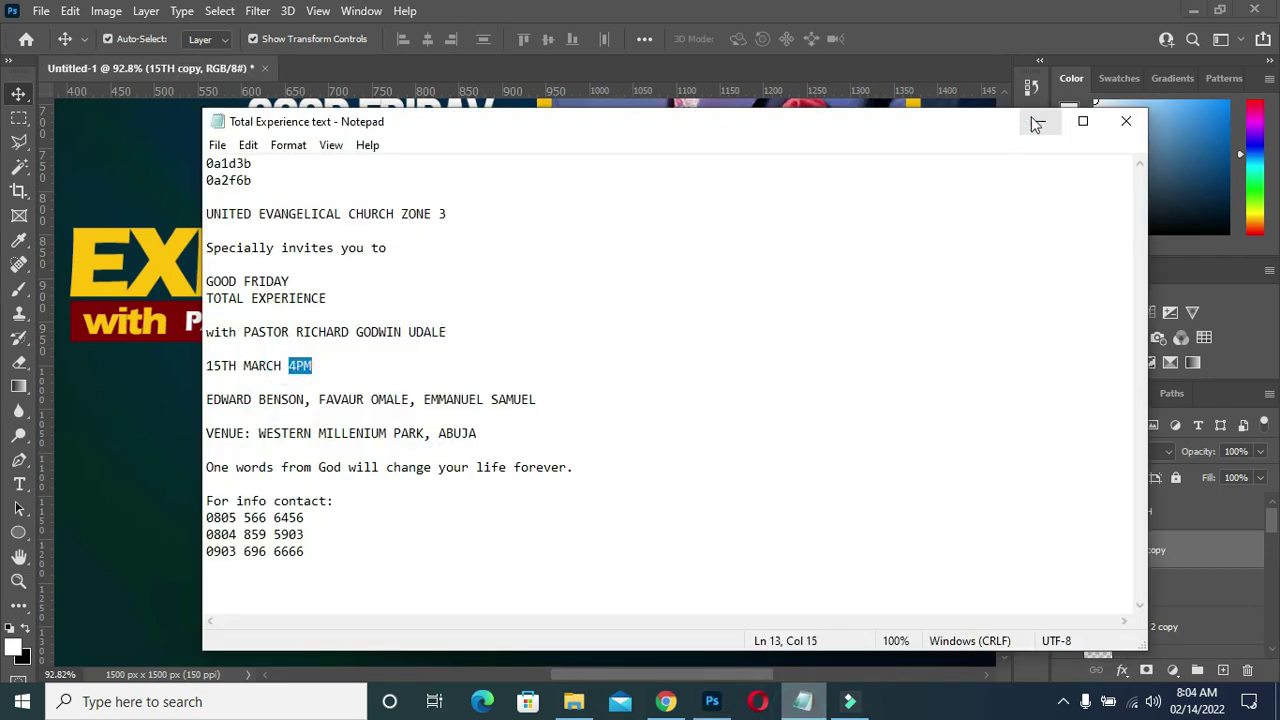
pyautogui.click(1040, 121)
pyautogui.press('t')
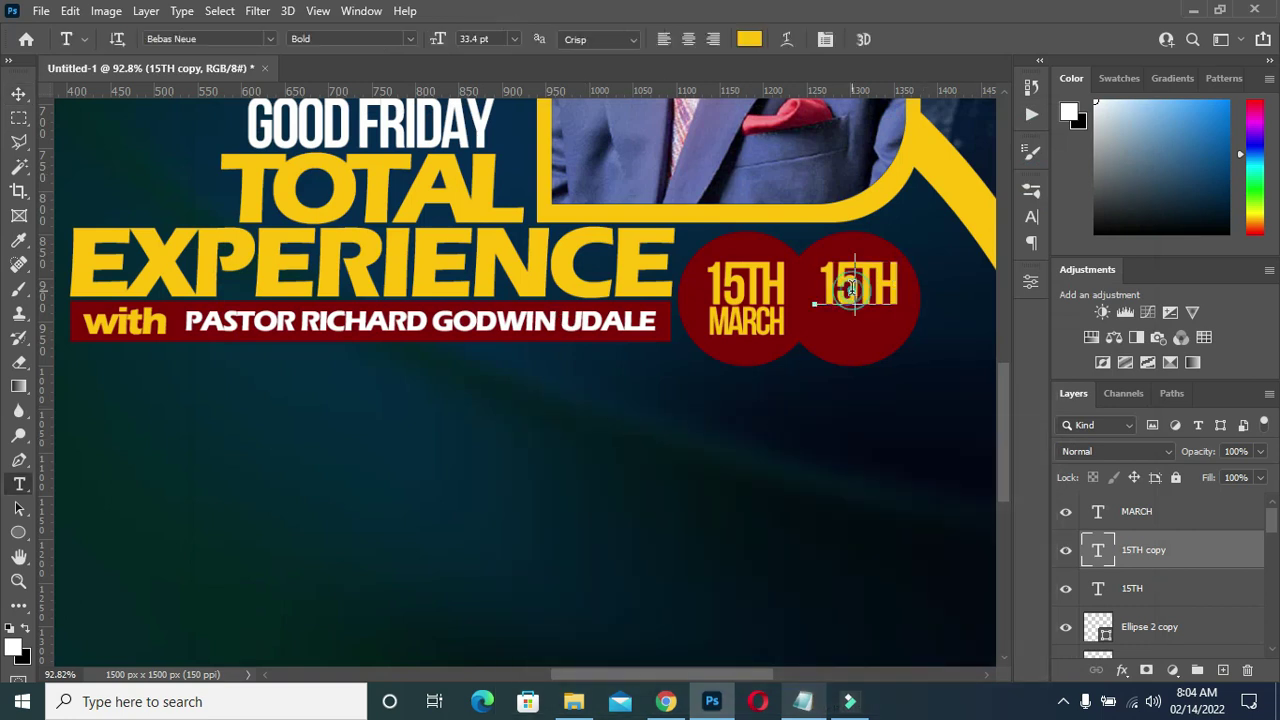
pyautogui.doubleClick(855, 290)
pyautogui.write('4PMV')
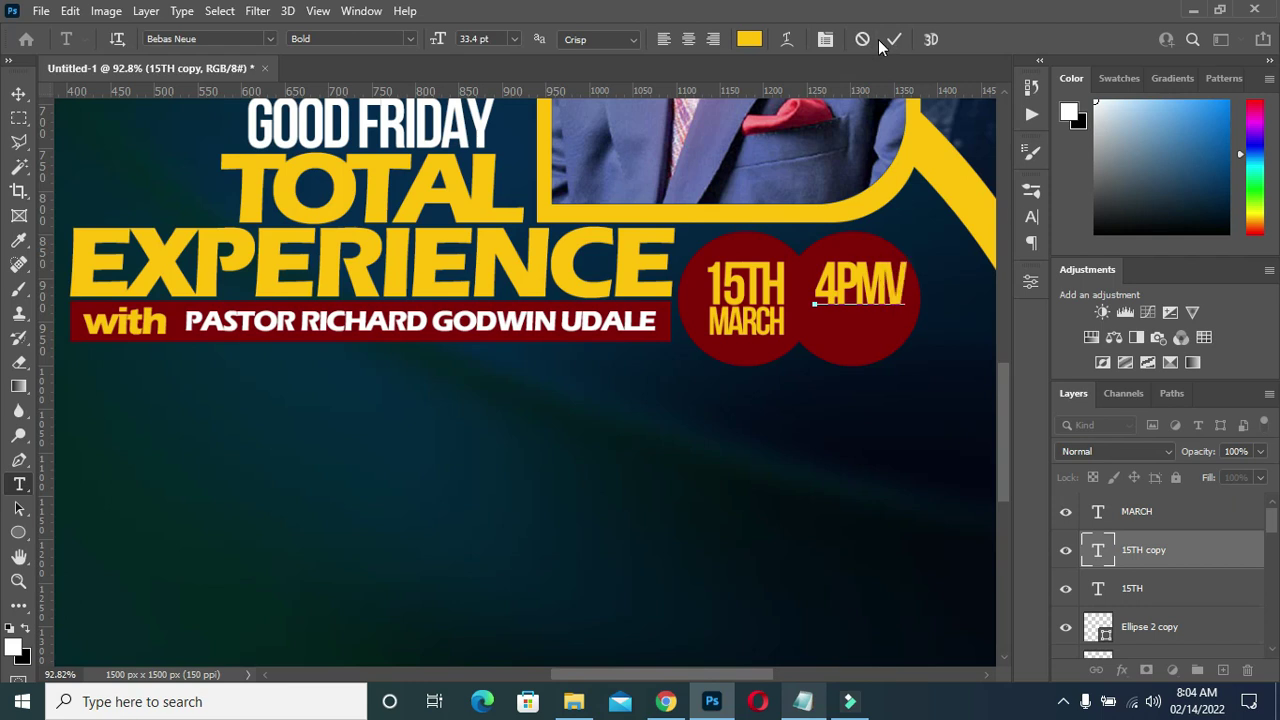
pyautogui.press('BackSpace')
pyautogui.click(894, 39)
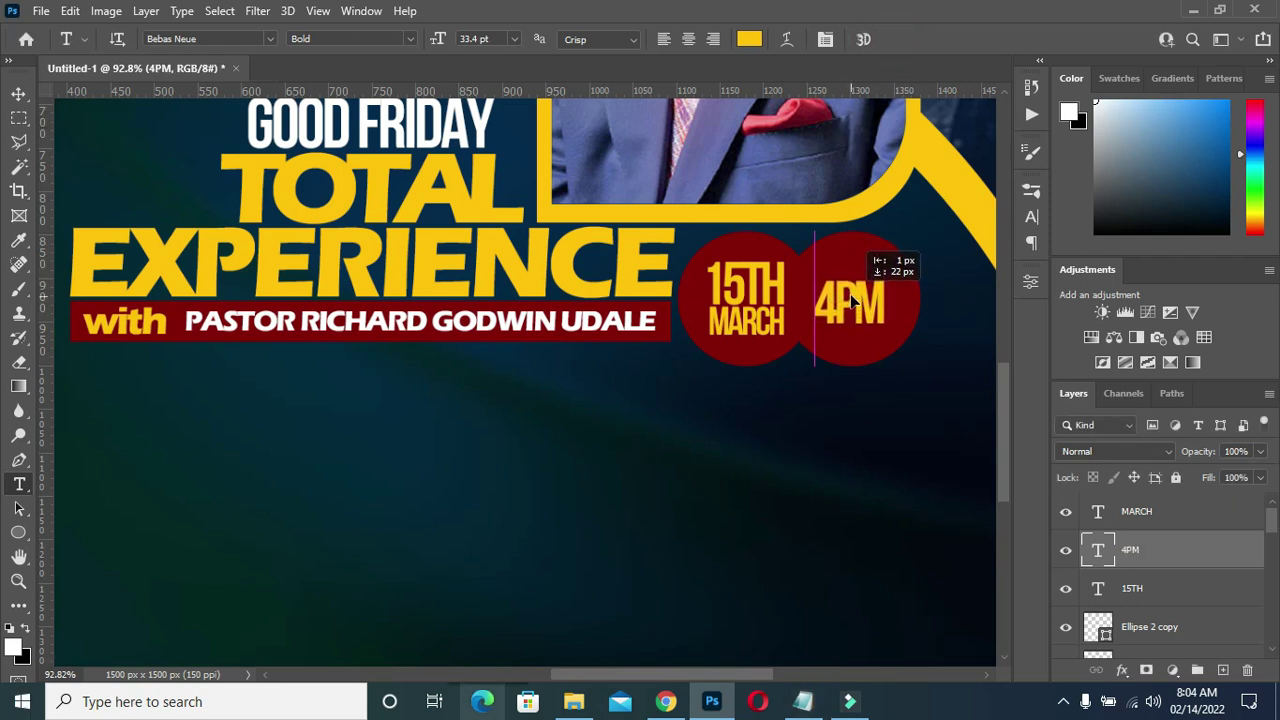
# - Lower the 4PM text slightly inside its circle and select the right circle
pyautogui.moveTo(853, 305); pyautogui.dragTo(853, 315)
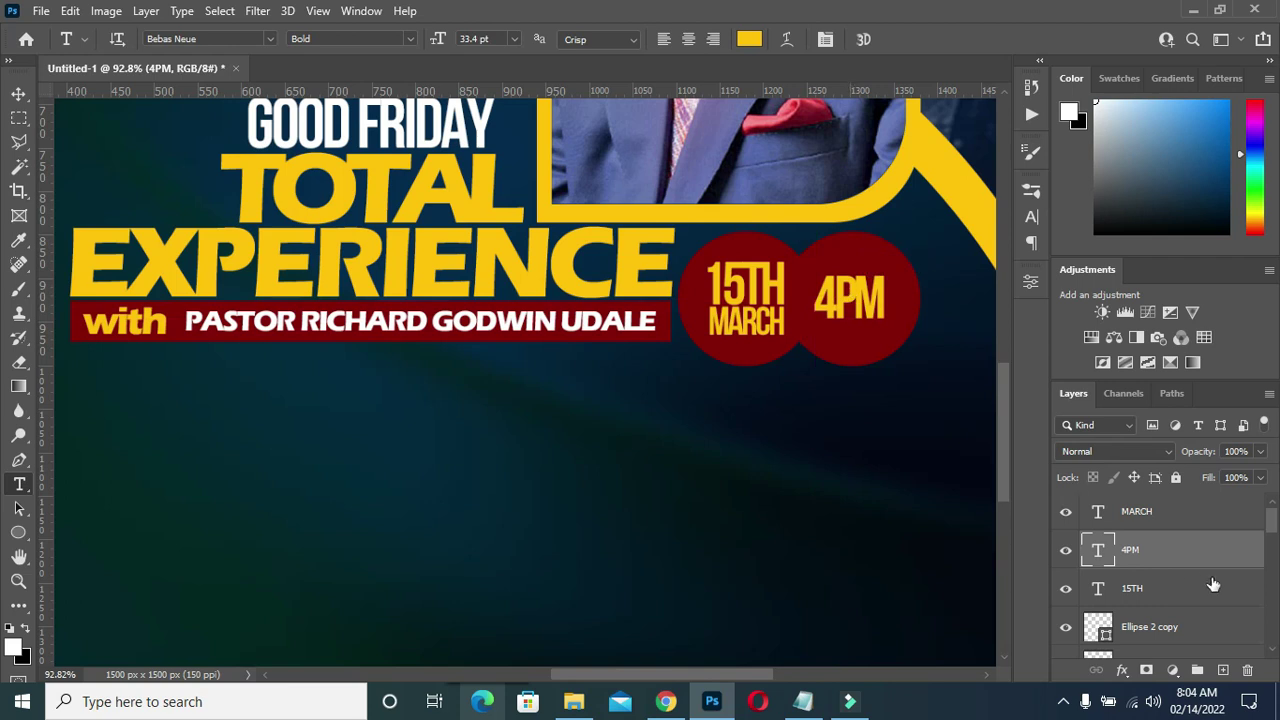
pyautogui.click(17, 92)
pyautogui.click(863, 346)
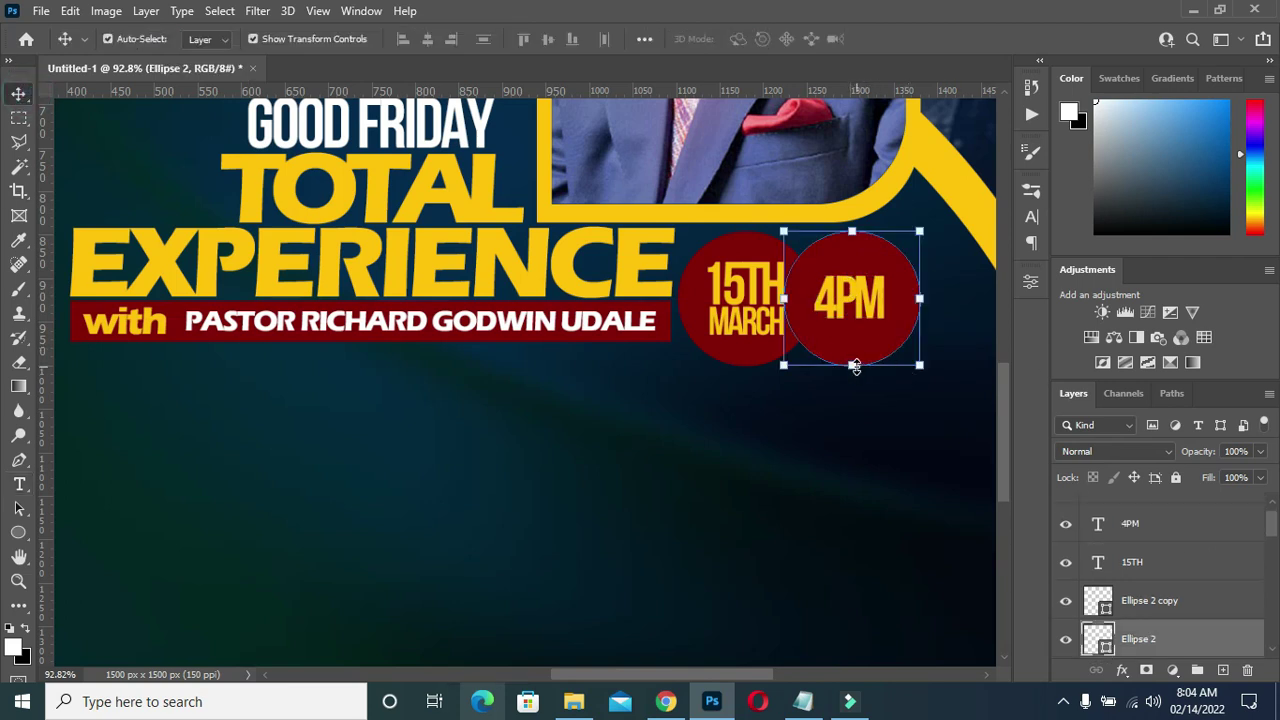
# - Shrink both the 4PM circle and the 15TH MARCH circle
pyautogui.moveTo(855, 366); pyautogui.dragTo(851, 340)
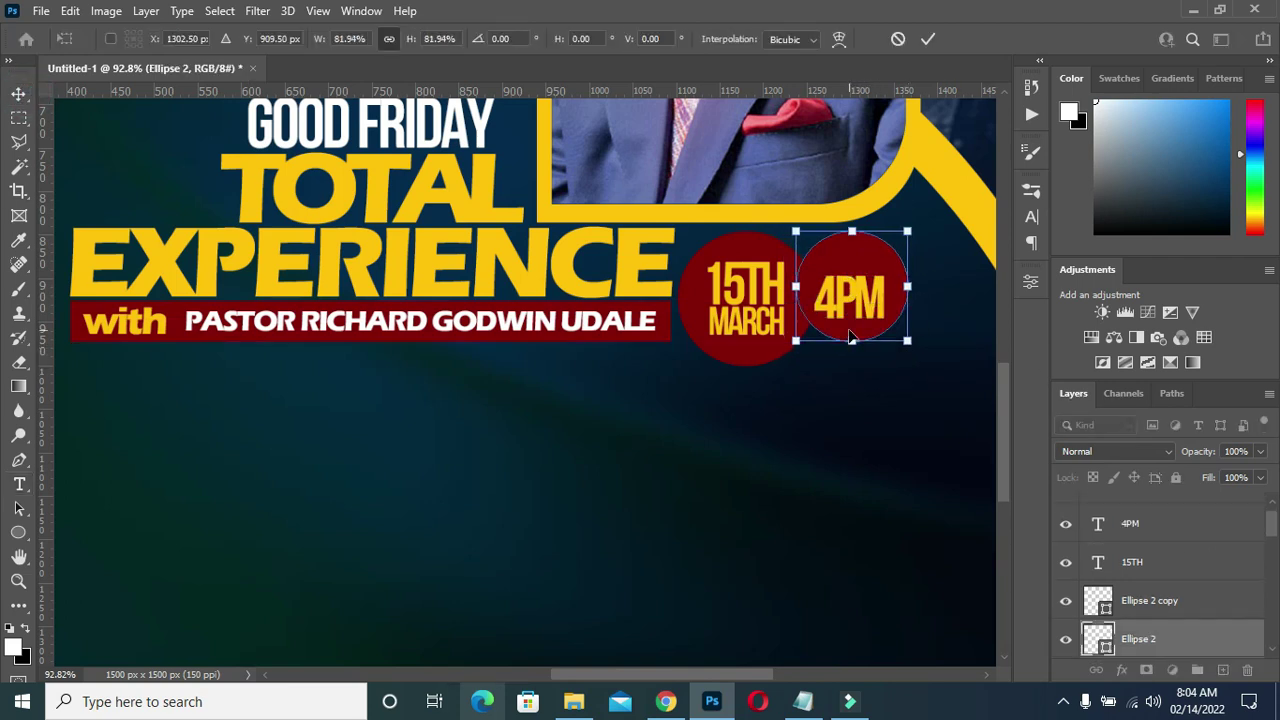
pyautogui.moveTo(843, 337); pyautogui.dragTo(840, 349)
pyautogui.click(749, 358)
pyautogui.moveTo(744, 364); pyautogui.dragTo(745, 352)
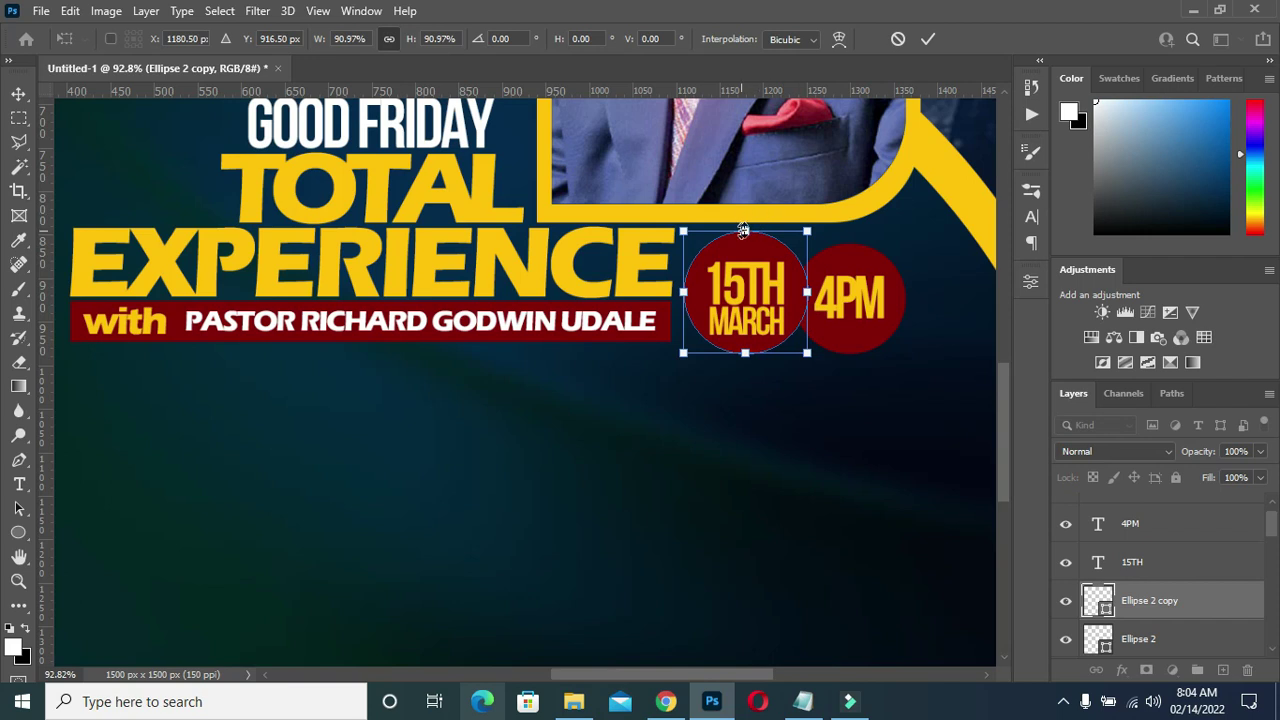
pyautogui.moveTo(743, 230); pyautogui.dragTo(751, 241)
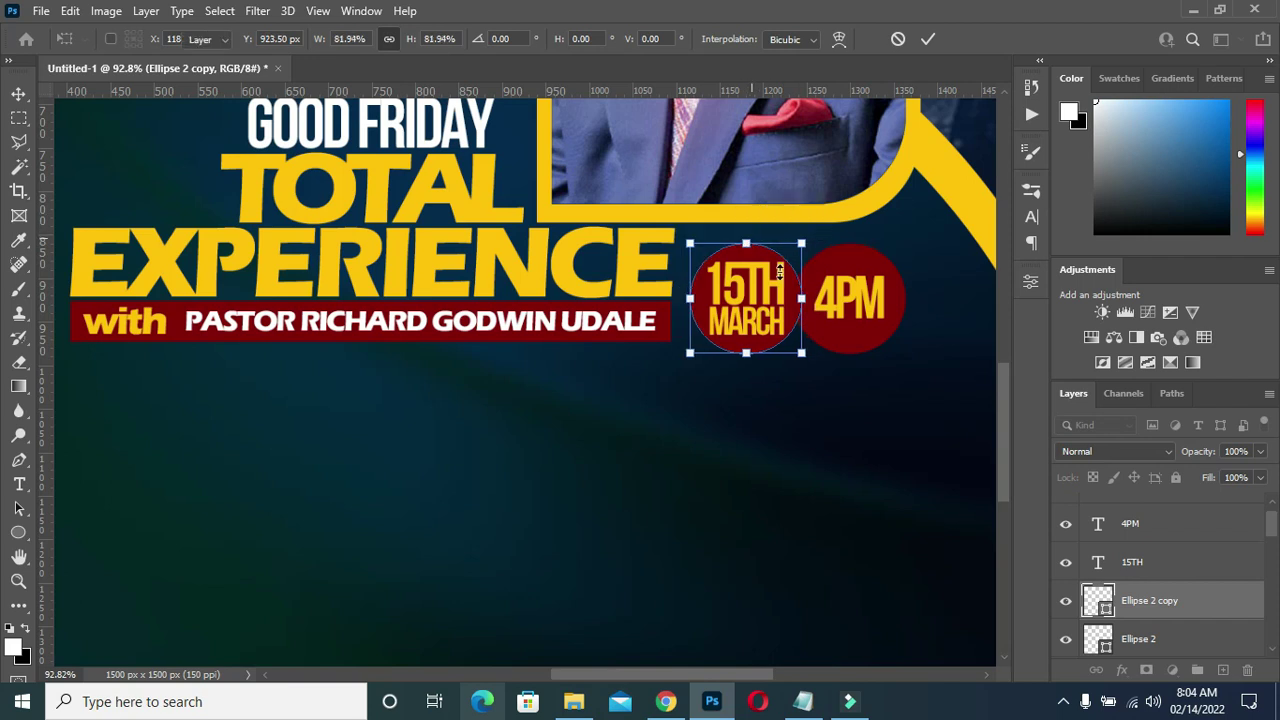
pyautogui.press('Return')
# - Nudge the 4PM circle and its text left against the 15TH MARCH circle
pyautogui.scroll(-2, 786, 200)
pyautogui.scroll(-1, 850, 260)
pyautogui.scroll(-2, 929, 318)
pyautogui.click(929, 318)
pyautogui.scroll(3, 790, 245)
pyautogui.scroll(2, 785, 240)
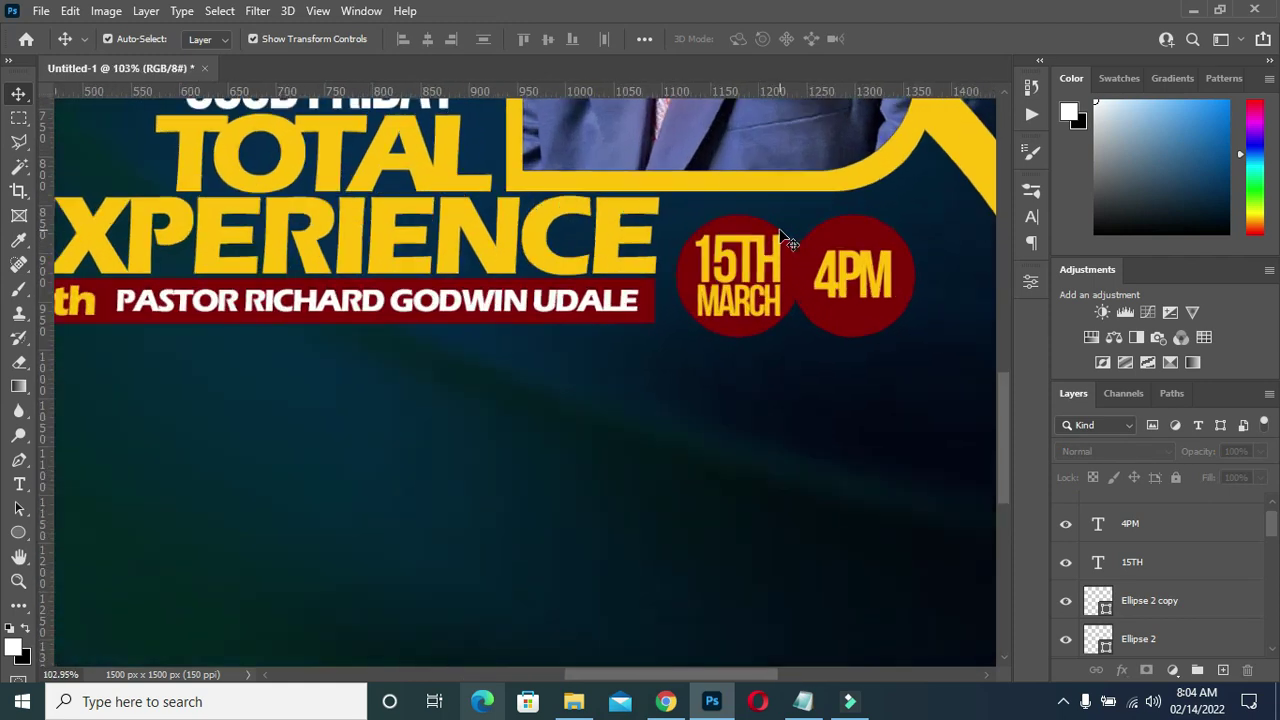
pyautogui.click(812, 278)
pyautogui.keyDown('ctrl'); pyautogui.click(1130, 524); pyautogui.keyUp('ctrl')
pyautogui.press('Left')
pyautogui.press('Left')
pyautogui.press('Left')
pyautogui.press('Left')
pyautogui.press('Left')
pyautogui.press('Left')
pyautogui.press('Left')
pyautogui.press('Left')
pyautogui.press('Left')
pyautogui.press('Left')
pyautogui.press('Left')
pyautogui.press('Left')
pyautogui.press('Left')
pyautogui.press('Left')
pyautogui.press('Left')
pyautogui.press('Left')
pyautogui.press('Left')
pyautogui.press('Left')
pyautogui.press('Left')
pyautogui.press('Left')
pyautogui.press('Left')
pyautogui.press('Left')
pyautogui.press('Left')
pyautogui.press('Left')
# - Add a Drop Shadow layer effect to the 15TH MARCH circle
pyautogui.scroll(-3, 898, 412)
pyautogui.click(727, 420)
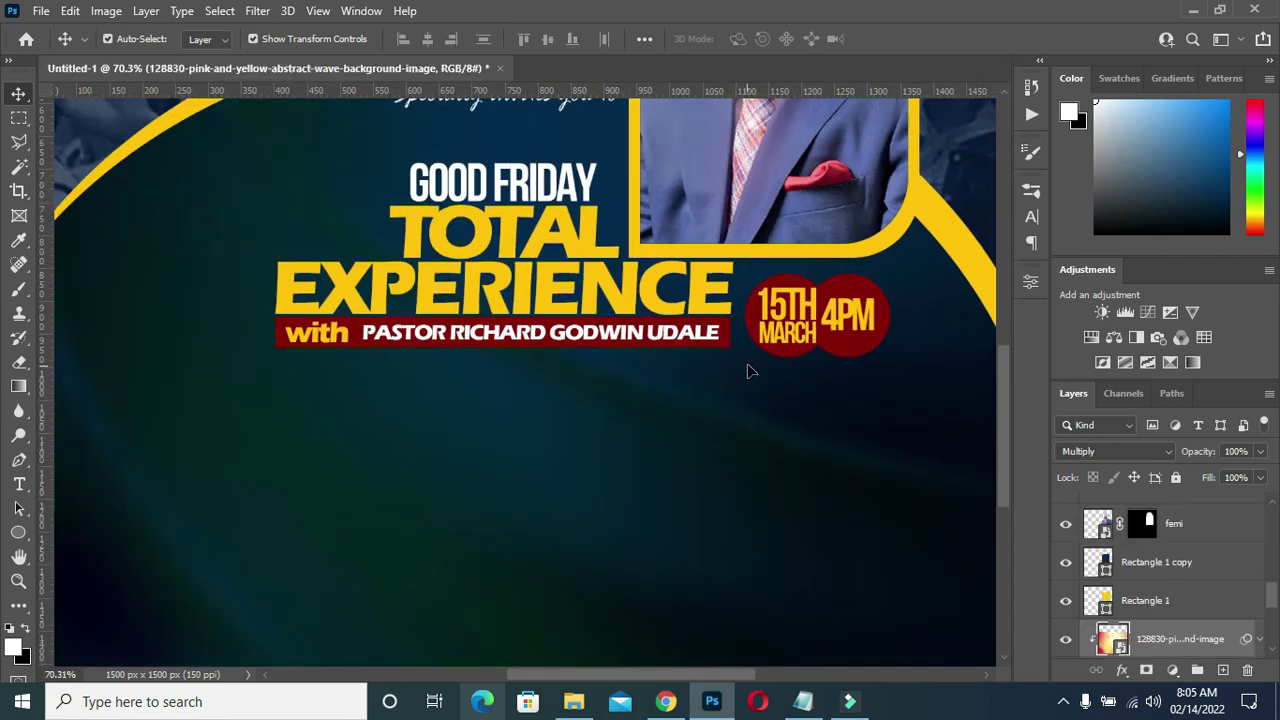
pyautogui.scroll(1, 750, 360)
pyautogui.click(756, 325)
pyautogui.click(1119, 670)
pyautogui.click(1120, 668)
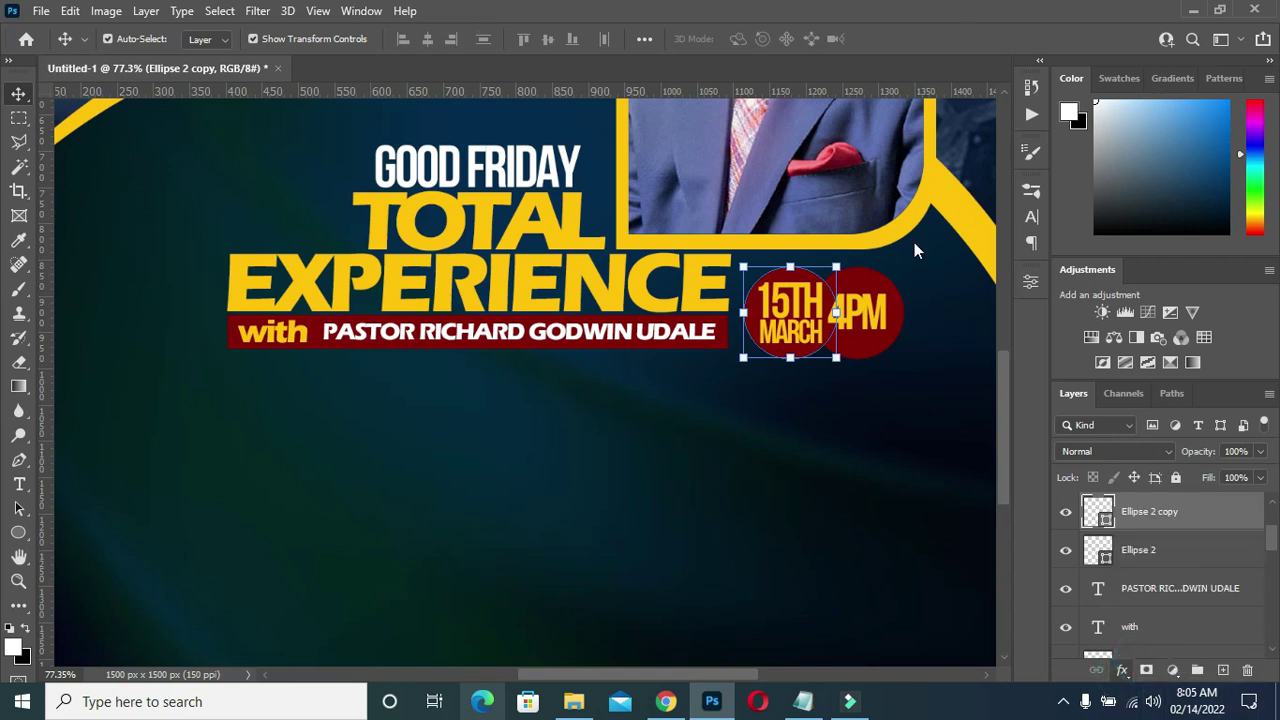
# - Adjust the drop shadow settings on the 15TH MARCH circle and confirm them
pyautogui.moveTo(849, 181)
pyautogui.mouseDown()
pyautogui.moveTo(1252, 166)
pyautogui.moveTo(1224, 133)
pyautogui.moveTo(1177, 127)
pyautogui.mouseUp()
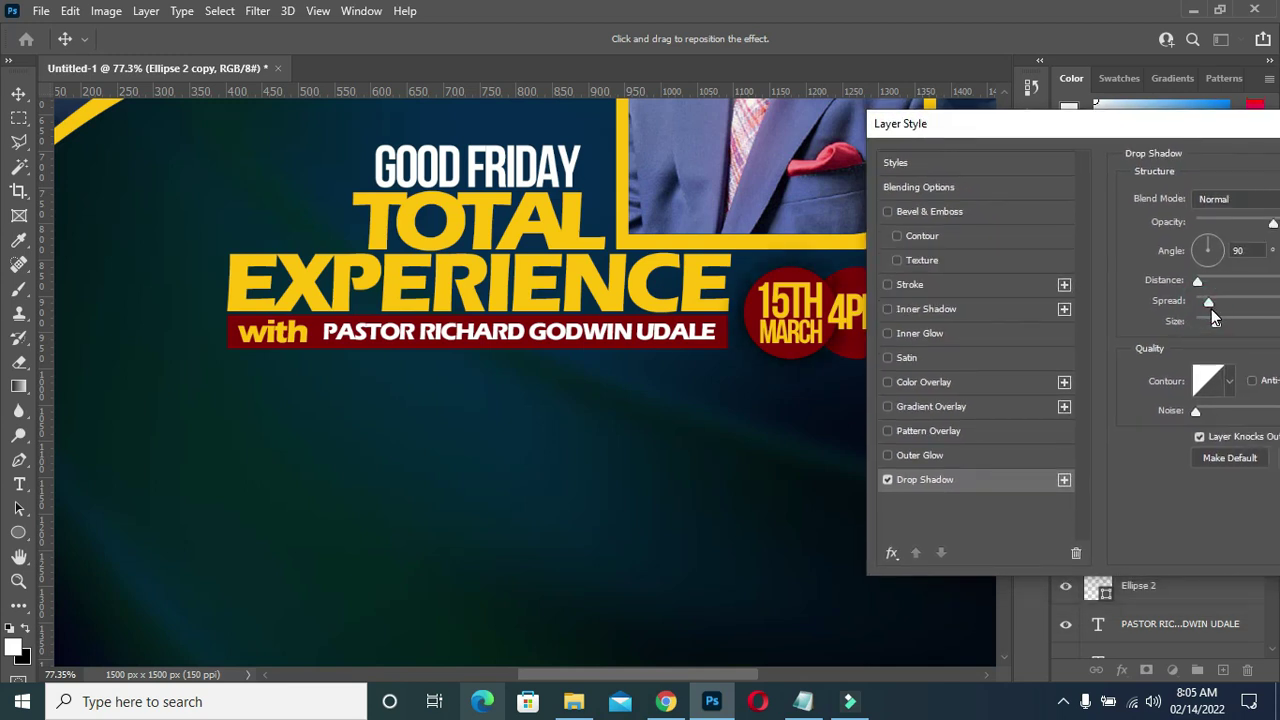
pyautogui.moveTo(1174, 132); pyautogui.dragTo(871, 132)
pyautogui.click(1220, 171)
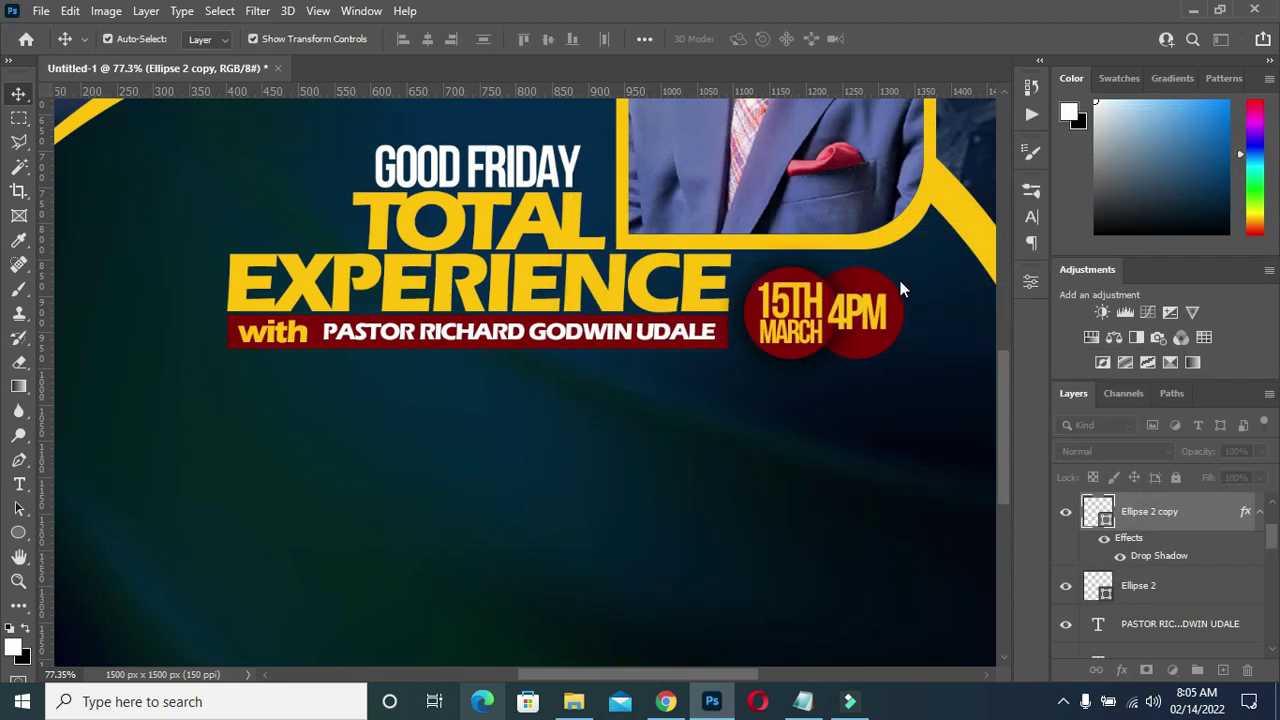
pyautogui.keyDown('alt'); pyautogui.scroll(3, 900, 286); pyautogui.keyUp('alt')
pyautogui.keyDown('alt'); pyautogui.scroll(1, 853, 340); pyautogui.keyUp('alt')
# - Scale the 4PM text to about 74% so it fits its circle
pyautogui.click(830, 330)
pyautogui.hotkey('ctrl', 't')
pyautogui.moveTo(778, 329); pyautogui.dragTo(806, 330)
pyautogui.moveTo(887, 329); pyautogui.dragTo(895, 331)
pyautogui.click(928, 39)
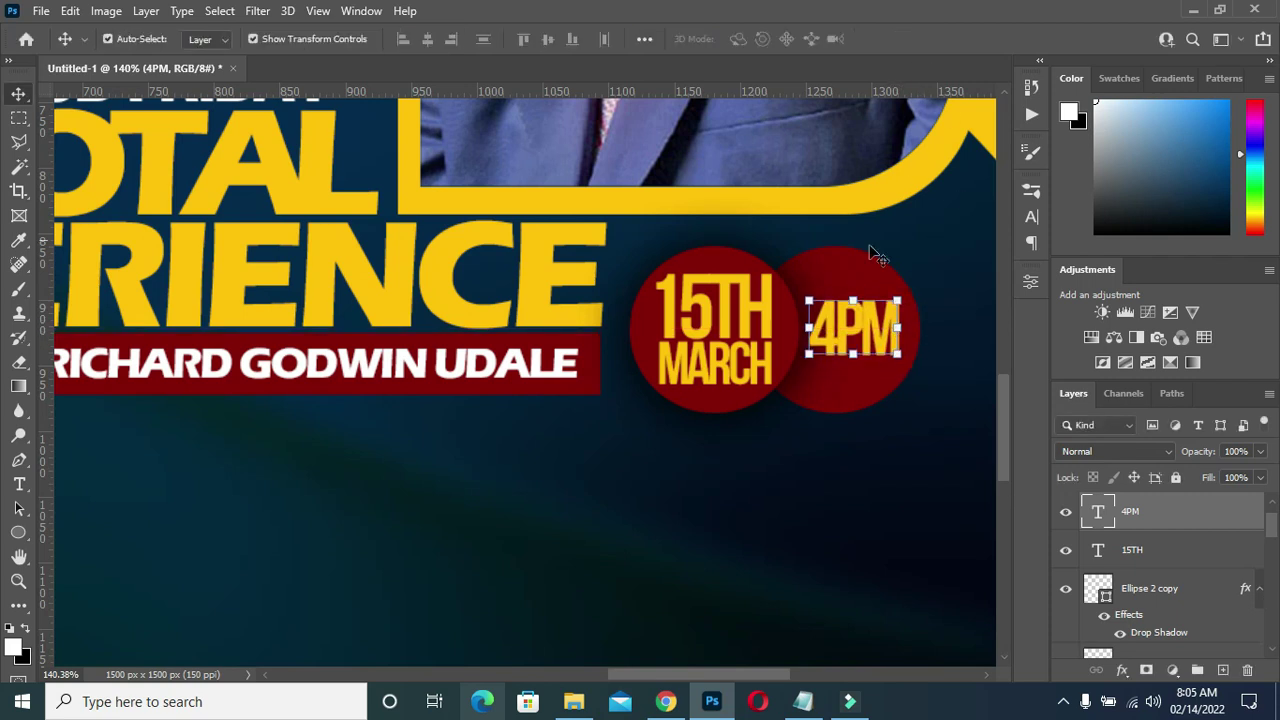
pyautogui.keyDown('alt'); pyautogui.scroll(-4, 843, 245); pyautogui.keyUp('alt')
pyautogui.keyDown('alt'); pyautogui.scroll(-2, 835, 238); pyautogui.keyUp('alt')
pyautogui.click(895, 307)
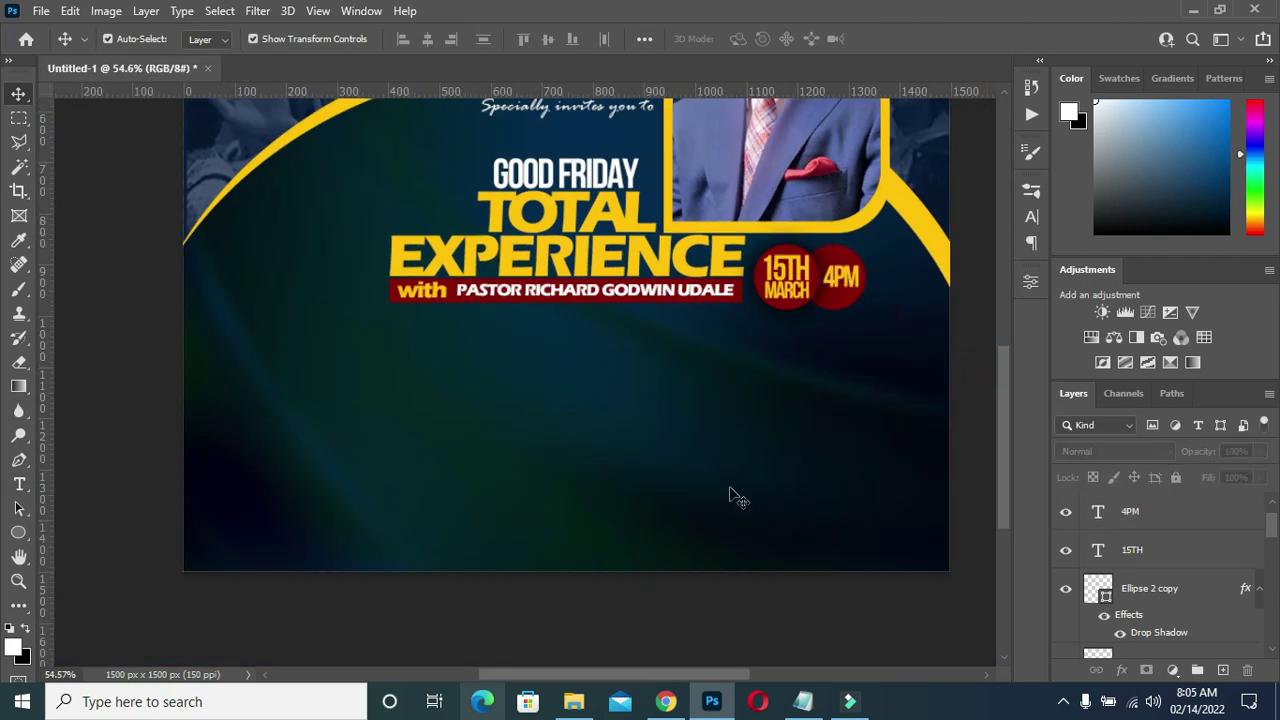
# - Consult the event notes again and return to the flyer
pyautogui.click(803, 701)
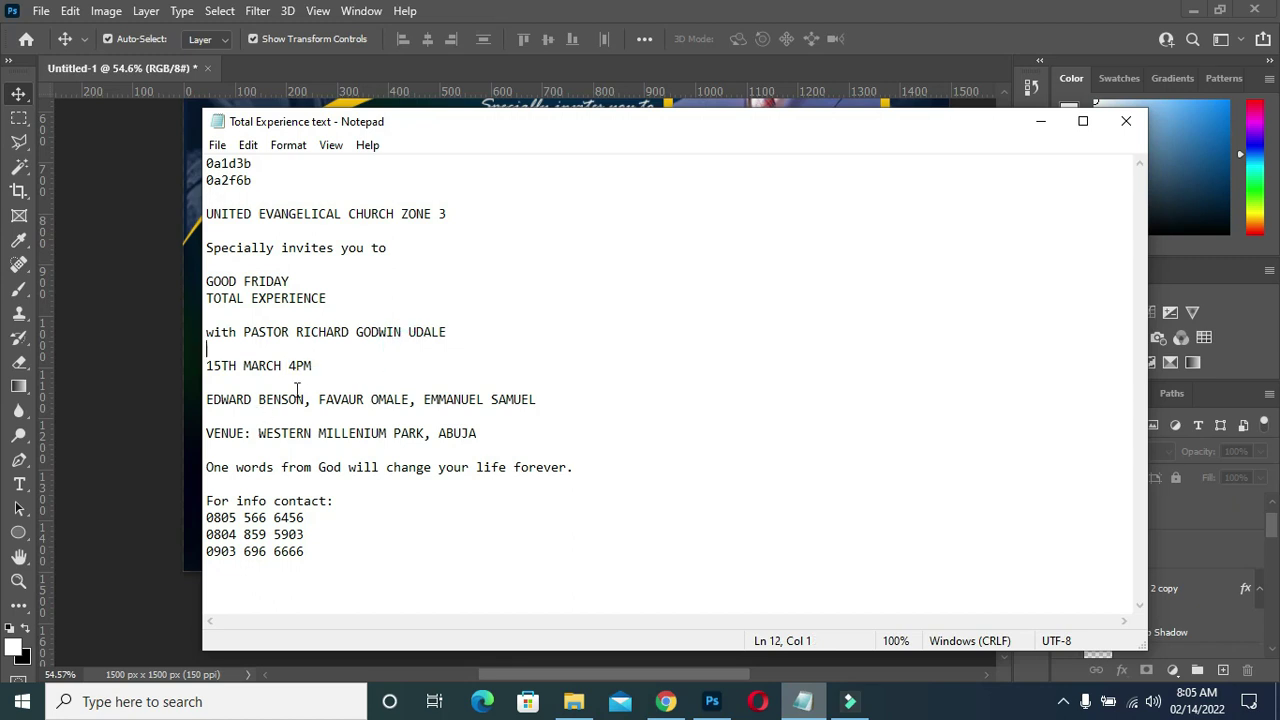
pyautogui.hotkey('alt', 'Tab')
pyautogui.keyDown('alt'); pyautogui.scroll(-1, 491, 380); pyautogui.keyUp('alt')
pyautogui.scroll(-2, 670, 400)
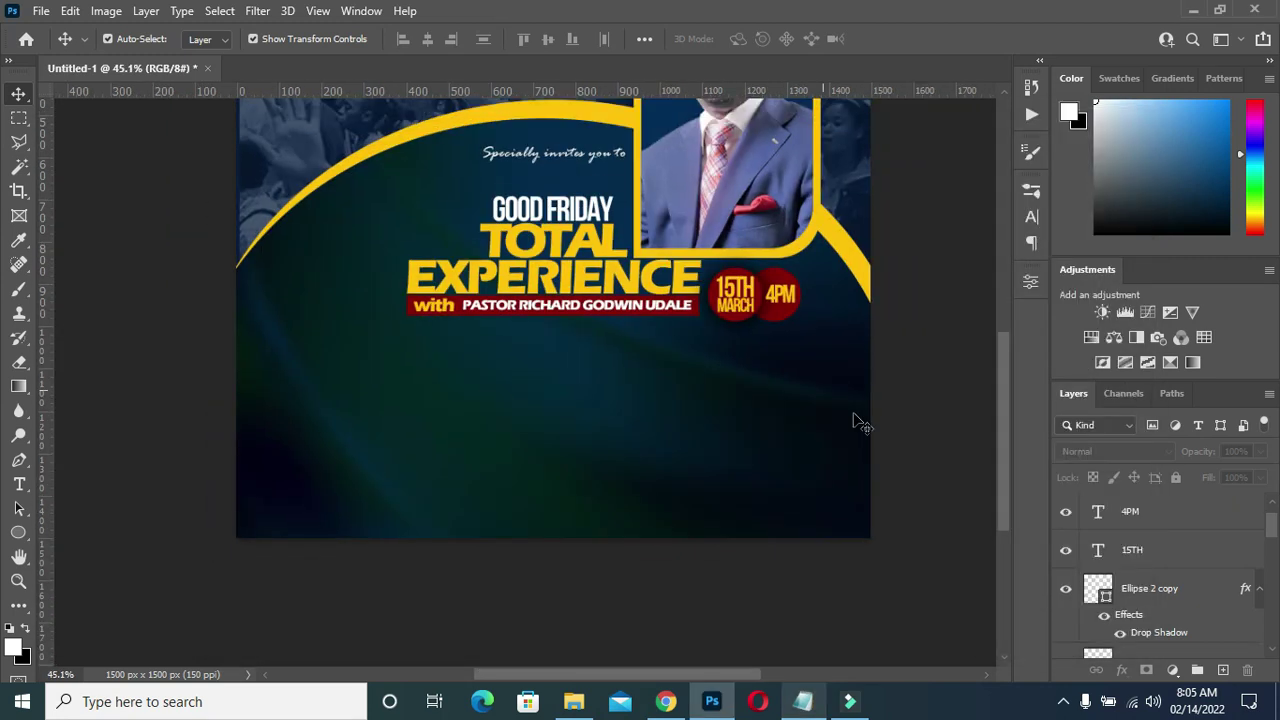
pyautogui.click(18, 532)
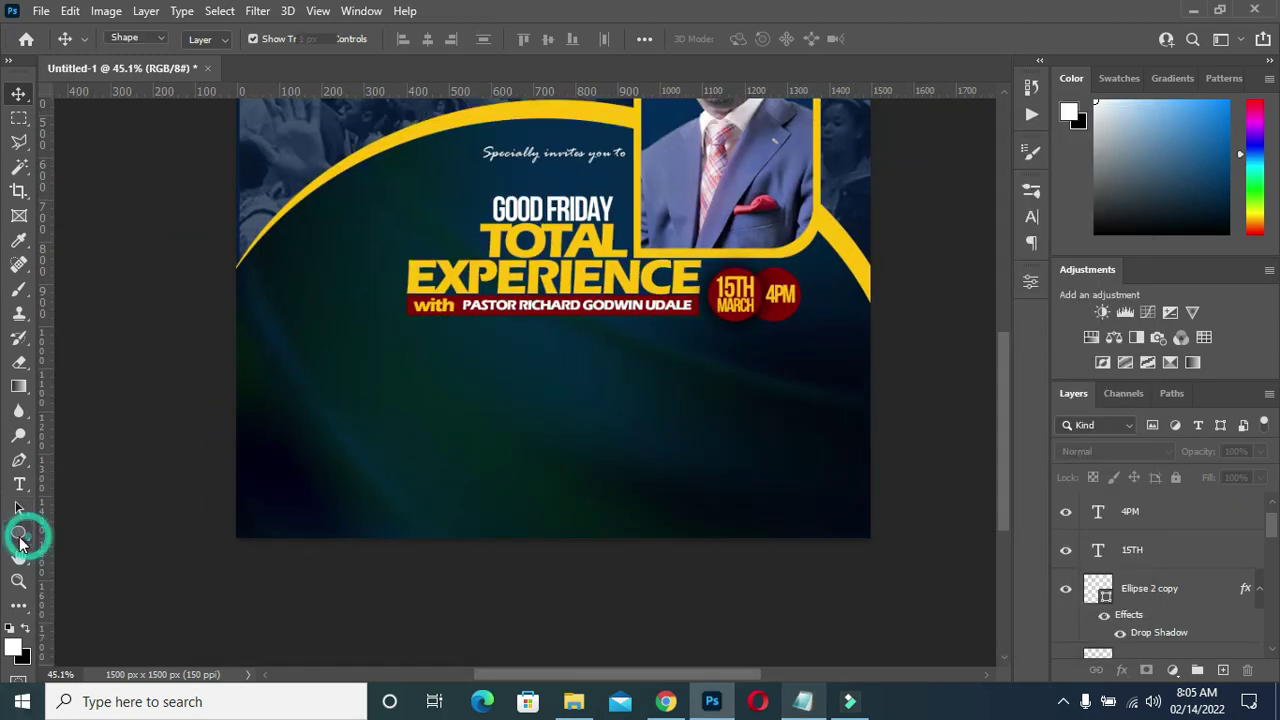
# - Draw a tall 230 × 293 px dark navy rectangle below the title
pyautogui.rightClick(18, 532)
pyautogui.click(110, 532)
pyautogui.keyDown('alt'); pyautogui.scroll(2, 291, 434); pyautogui.keyUp('alt')
pyautogui.moveTo(364, 304); pyautogui.dragTo(502, 481)
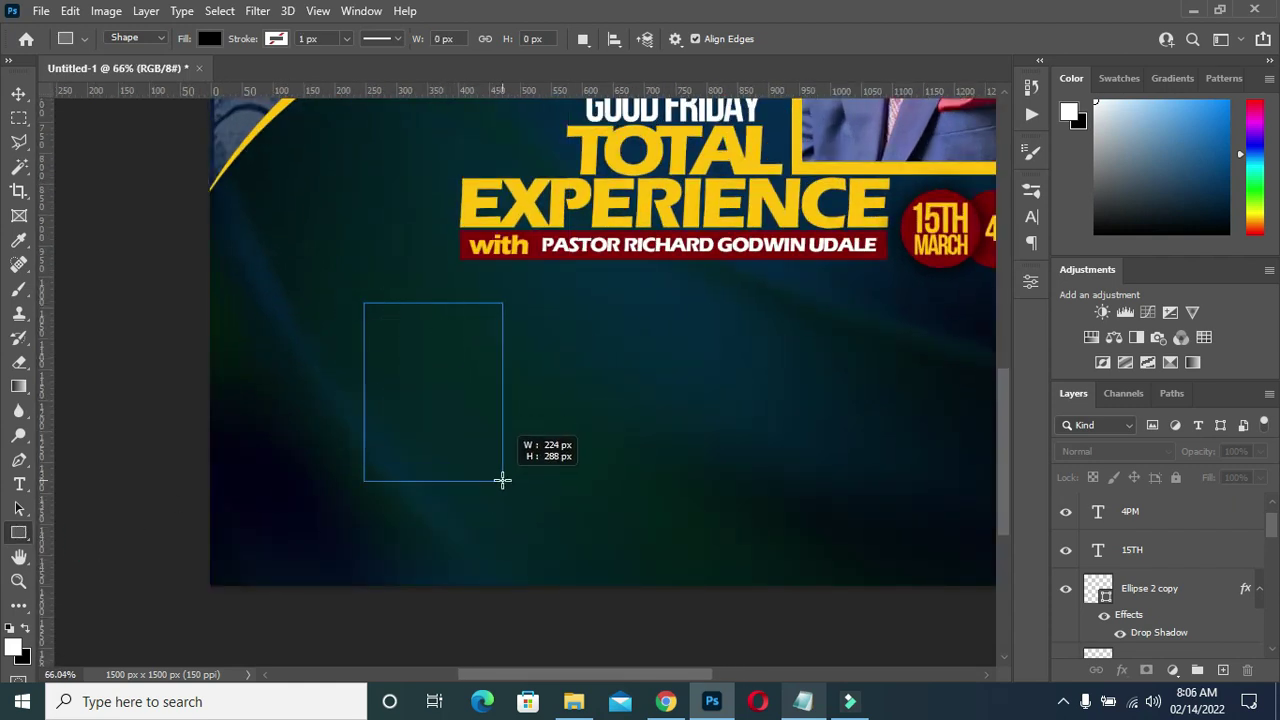
pyautogui.moveTo(502, 481); pyautogui.dragTo(506, 483)
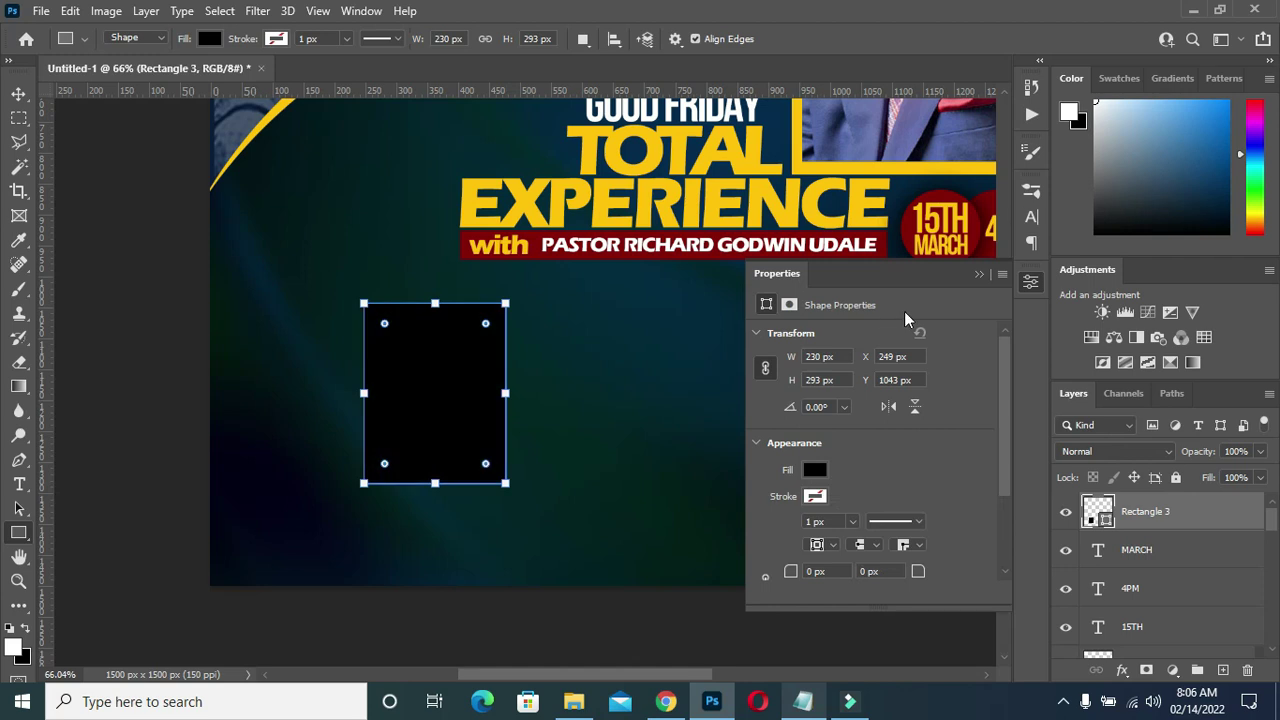
pyautogui.click(812, 469)
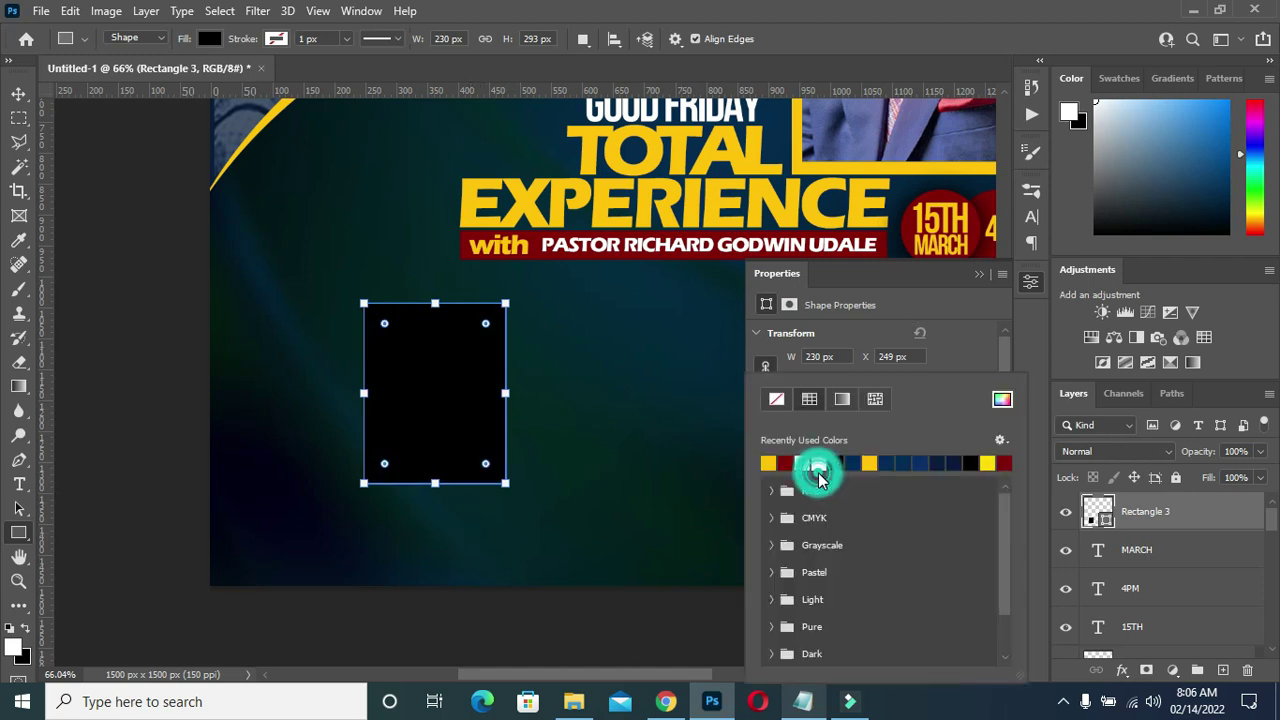
pyautogui.click(938, 462)
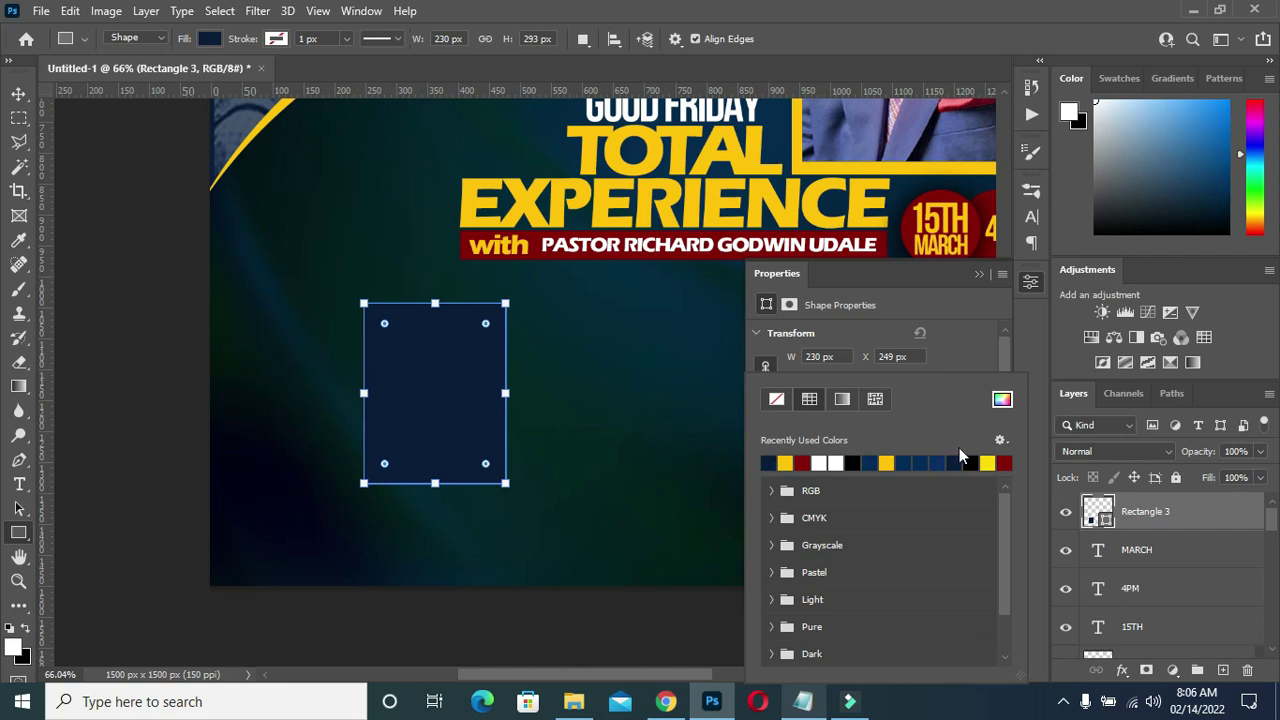
pyautogui.click(985, 290)
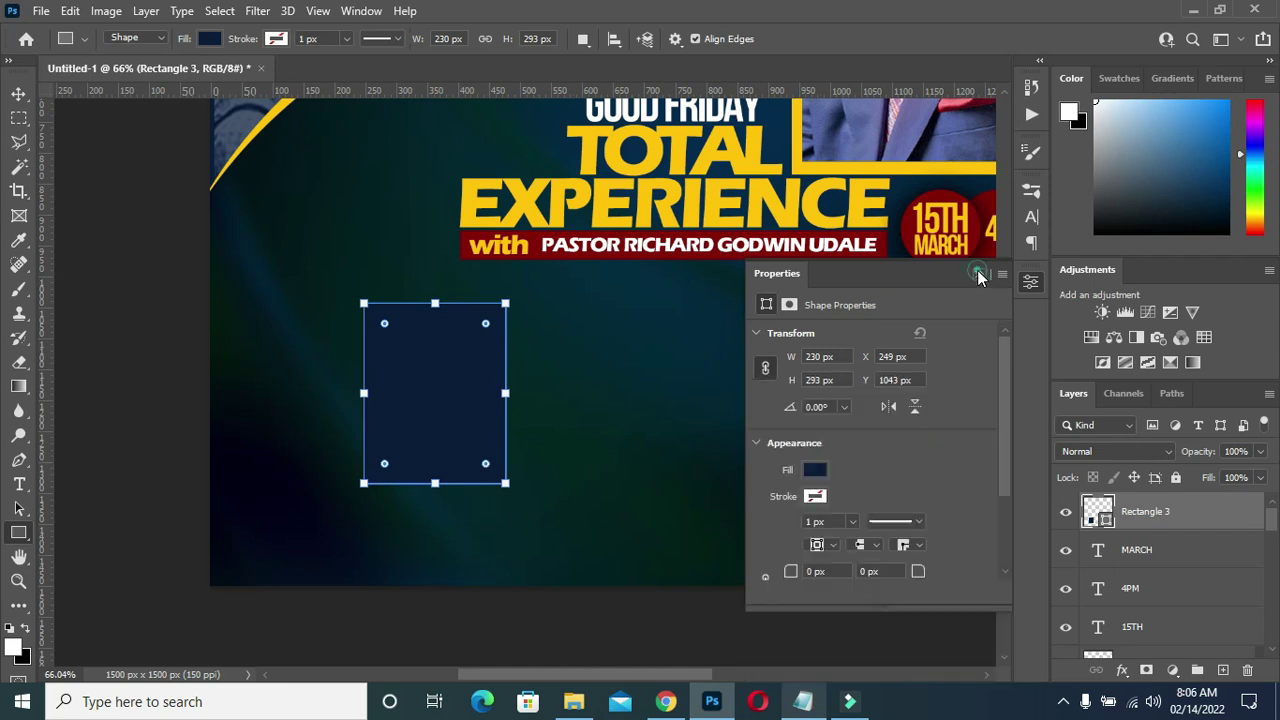
pyautogui.click(979, 273)
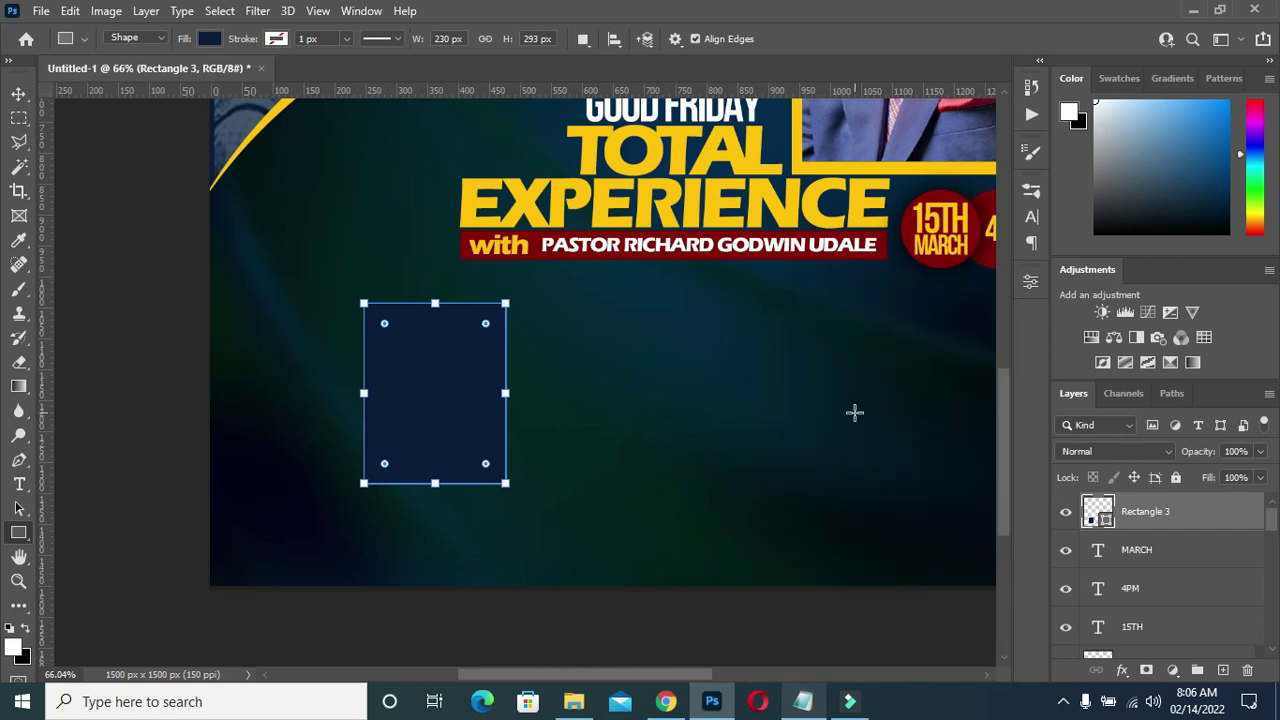
# - Nudge the navy rectangle slightly upward
pyautogui.click(18, 93)
pyautogui.scroll(-1, 428, 322)
pyautogui.scroll(3, 428, 330)
pyautogui.moveTo(440, 331)
pyautogui.mouseDown()
pyautogui.moveTo(449, 313)
pyautogui.moveTo(432, 310)
pyautogui.mouseUp()
pyautogui.scroll(-3, 423, 297)
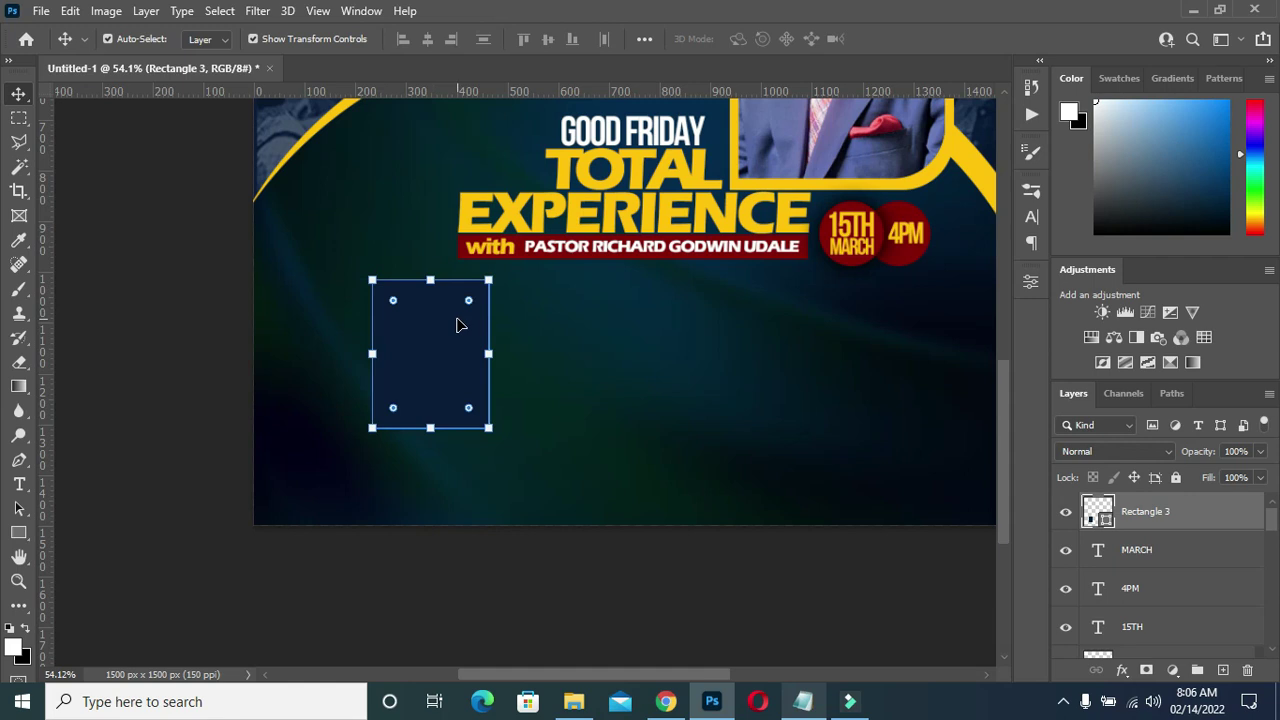
# - Move the navy rectangle up and stretch it slightly taller
pyautogui.press('Up')
pyautogui.press('Up')
pyautogui.press('Up')
pyautogui.press('Up')
pyautogui.press('Up')
pyautogui.press('Up')
pyautogui.press('Up')
pyautogui.press('Up')
pyautogui.press('Up')
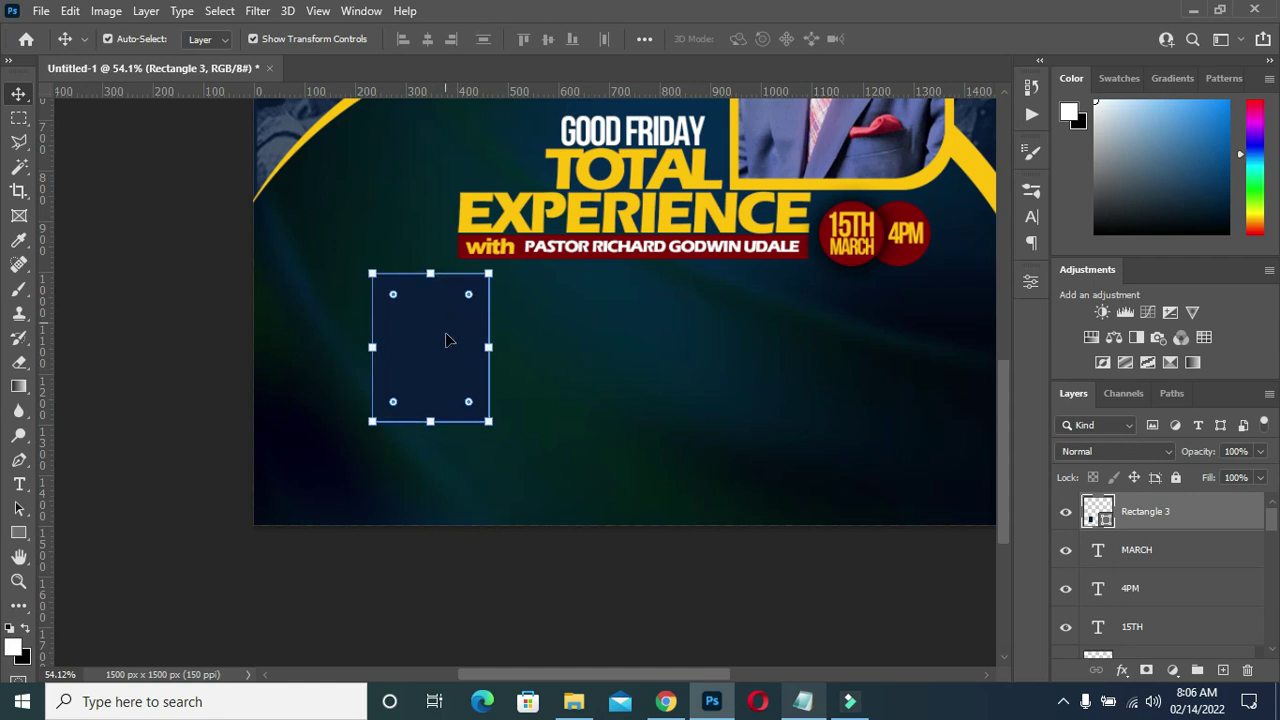
pyautogui.moveTo(473, 431); pyautogui.dragTo(473, 441)
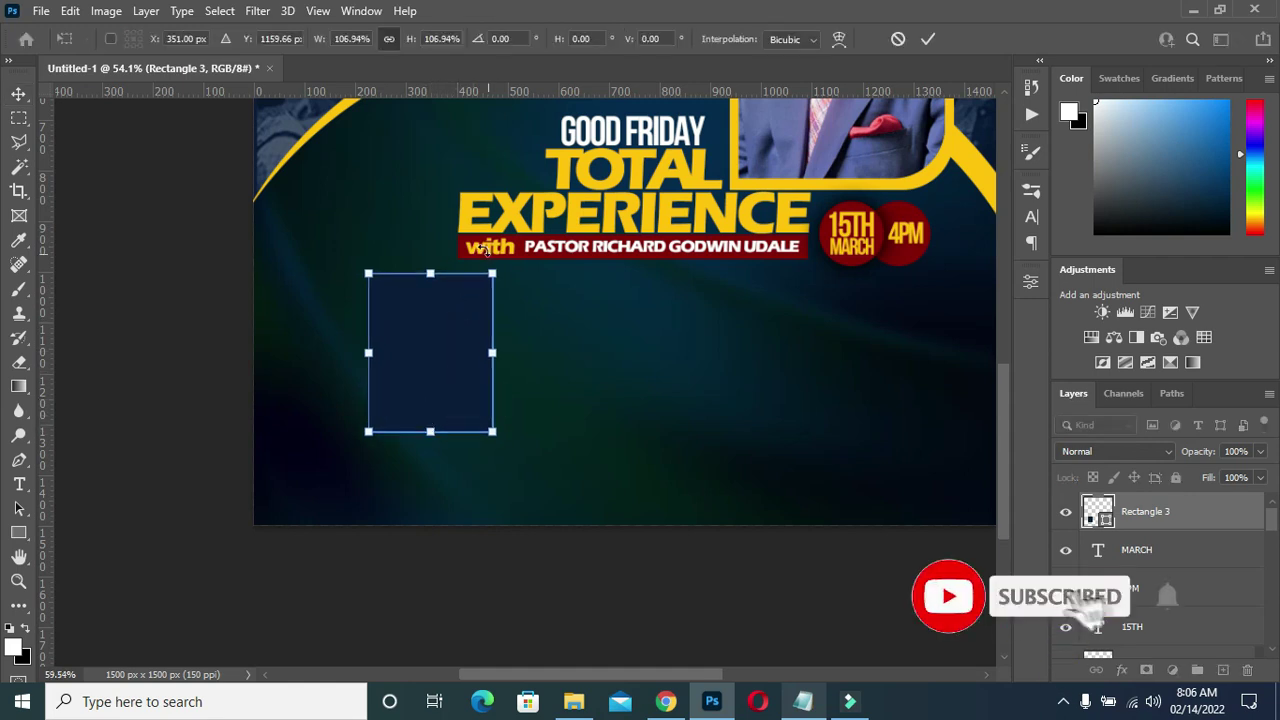
pyautogui.scroll(1, 486, 255)
pyautogui.rightClick(420, 278)
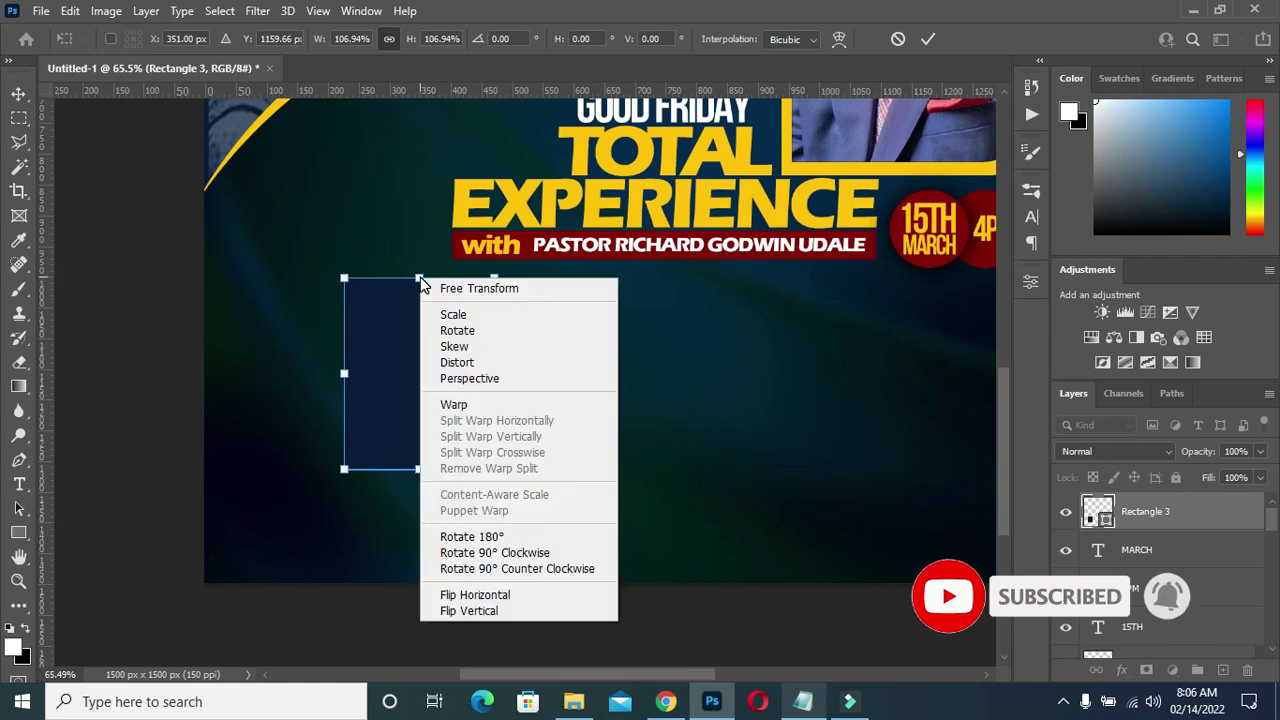
pyautogui.click(452, 334)
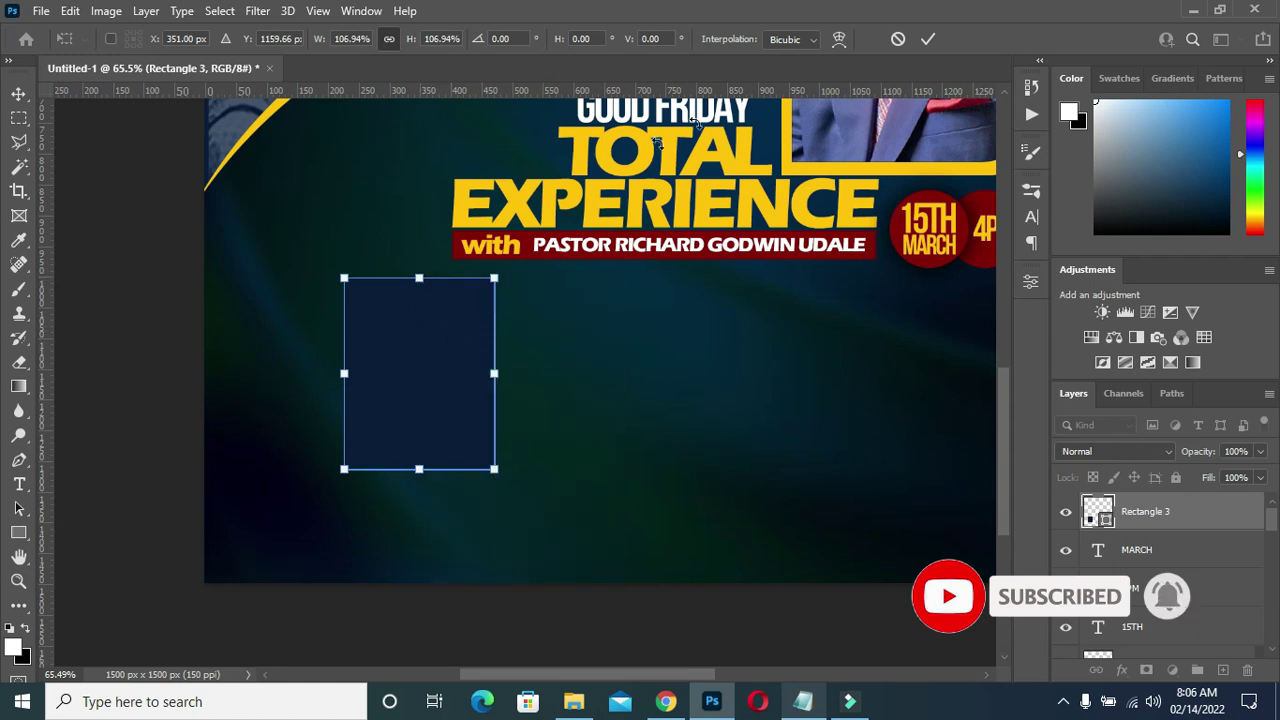
pyautogui.click(928, 39)
# - Skew the rectangle into a parallelogram leaning about 10.75° right
pyautogui.hotkey('ctrl', 't')
pyautogui.rightClick(420, 283)
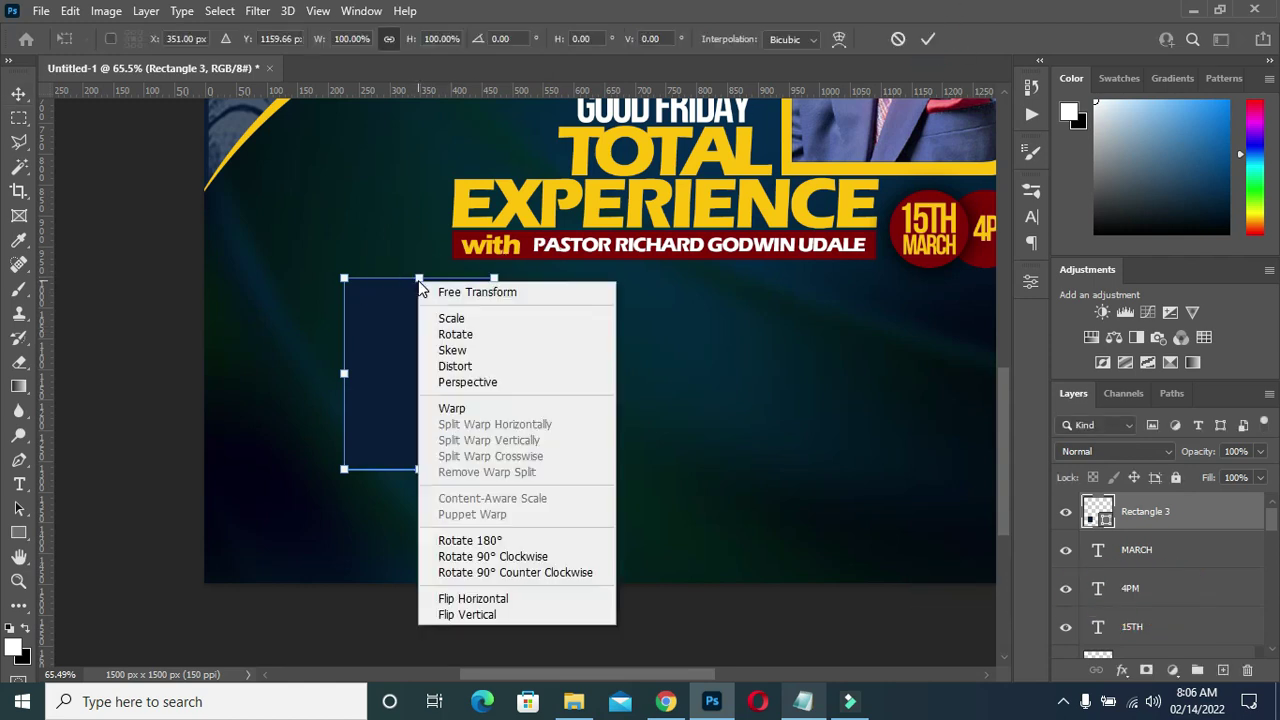
pyautogui.click(452, 350)
pyautogui.moveTo(420, 278)
pyautogui.mouseDown()
pyautogui.moveTo(452, 303)
pyautogui.moveTo(487, 285)
pyautogui.mouseUp()
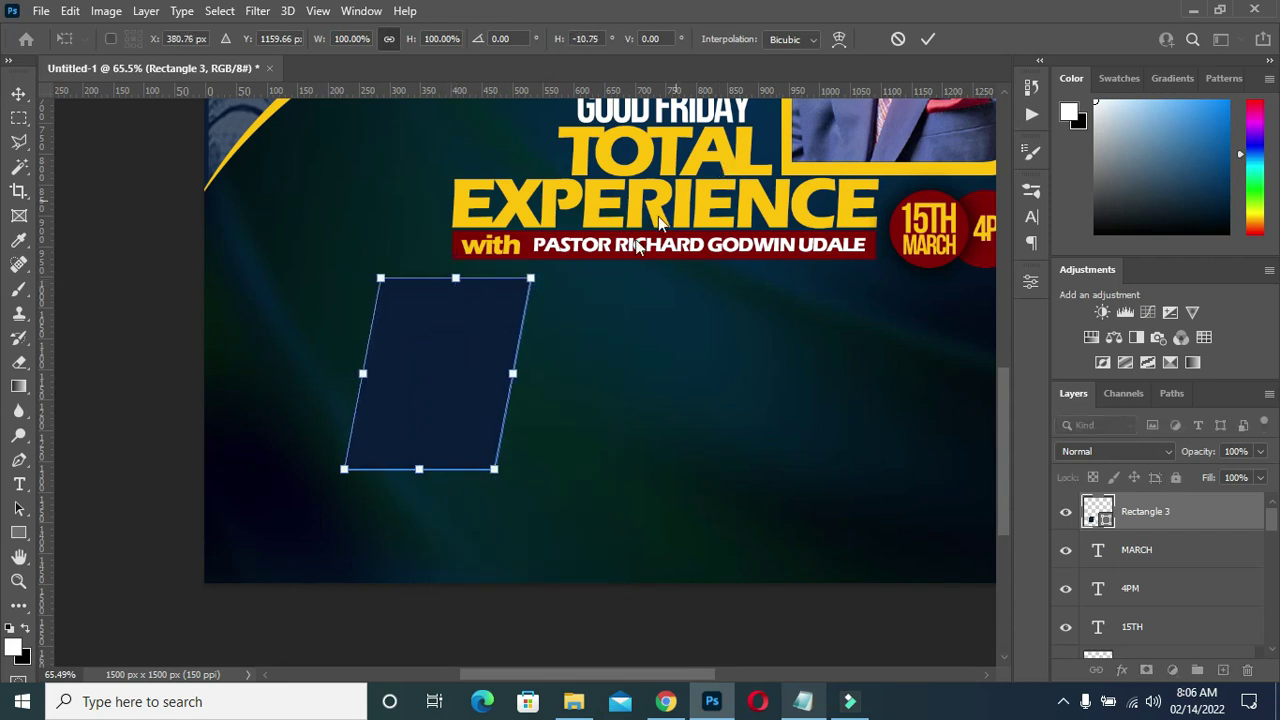
pyautogui.press('Return')
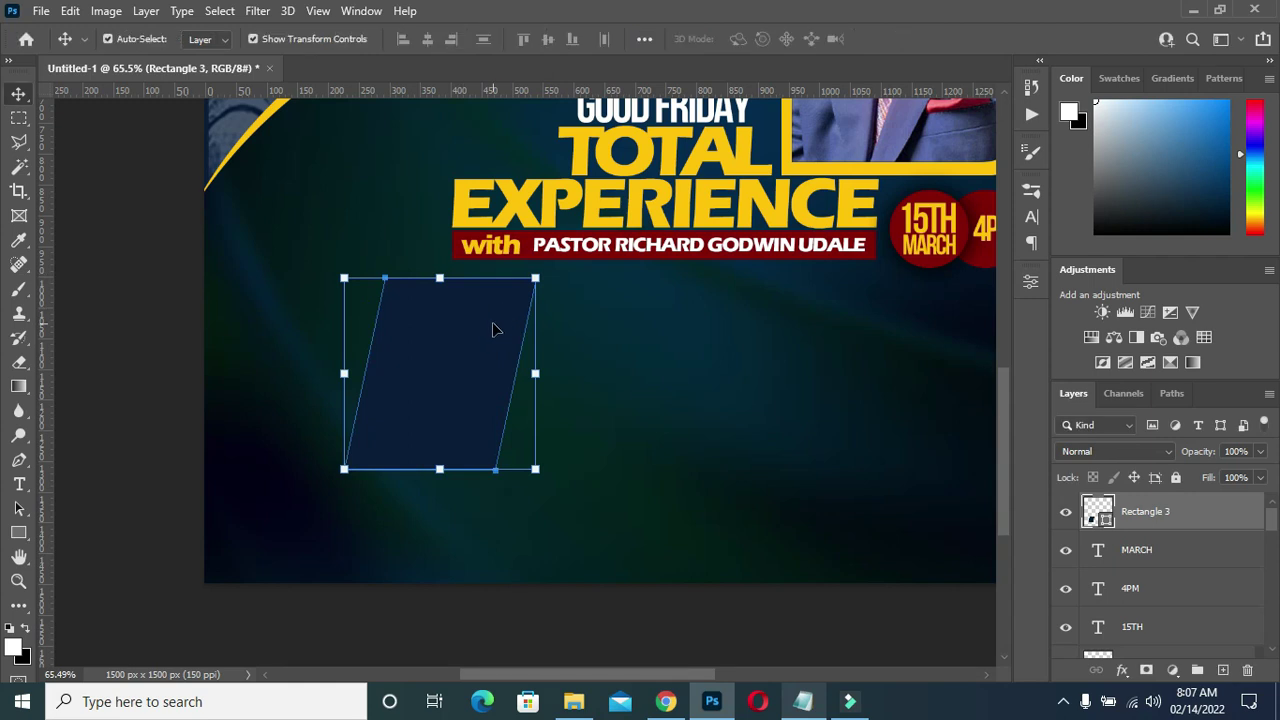
pyautogui.scroll(-2, 489, 322)
pyautogui.scroll(1, 477, 346)
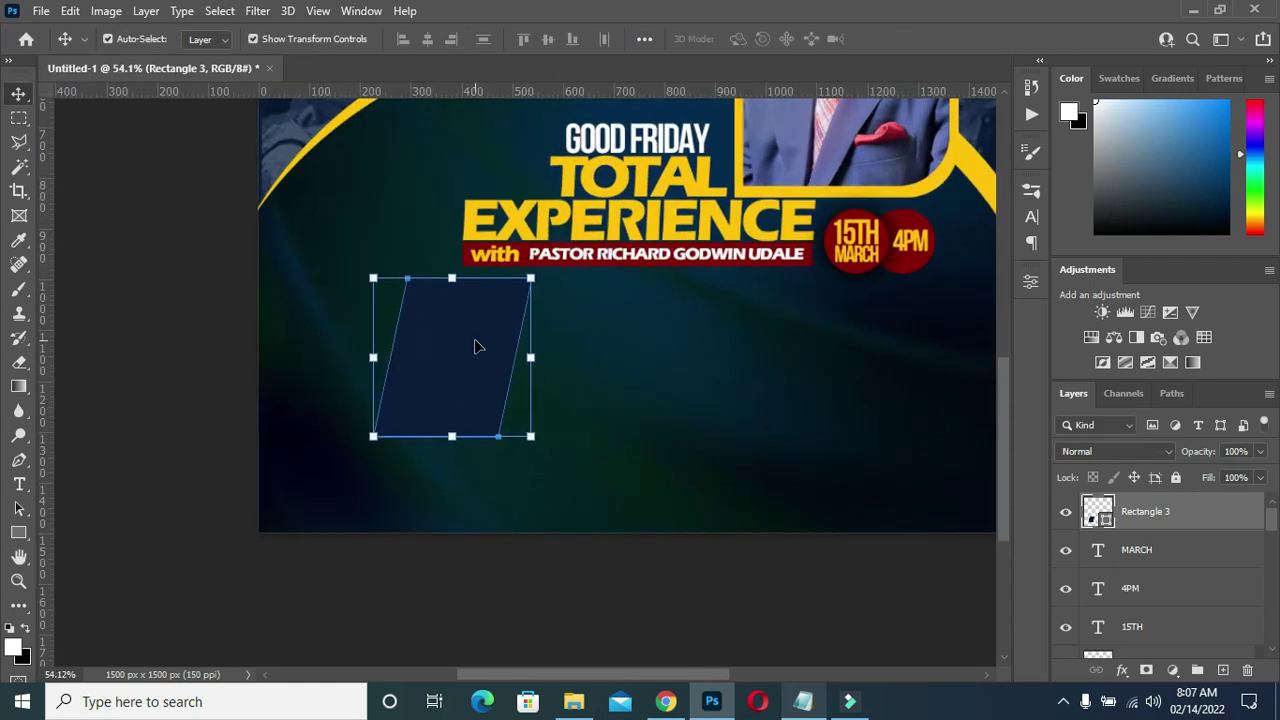
pyautogui.scroll(2, 475, 346)
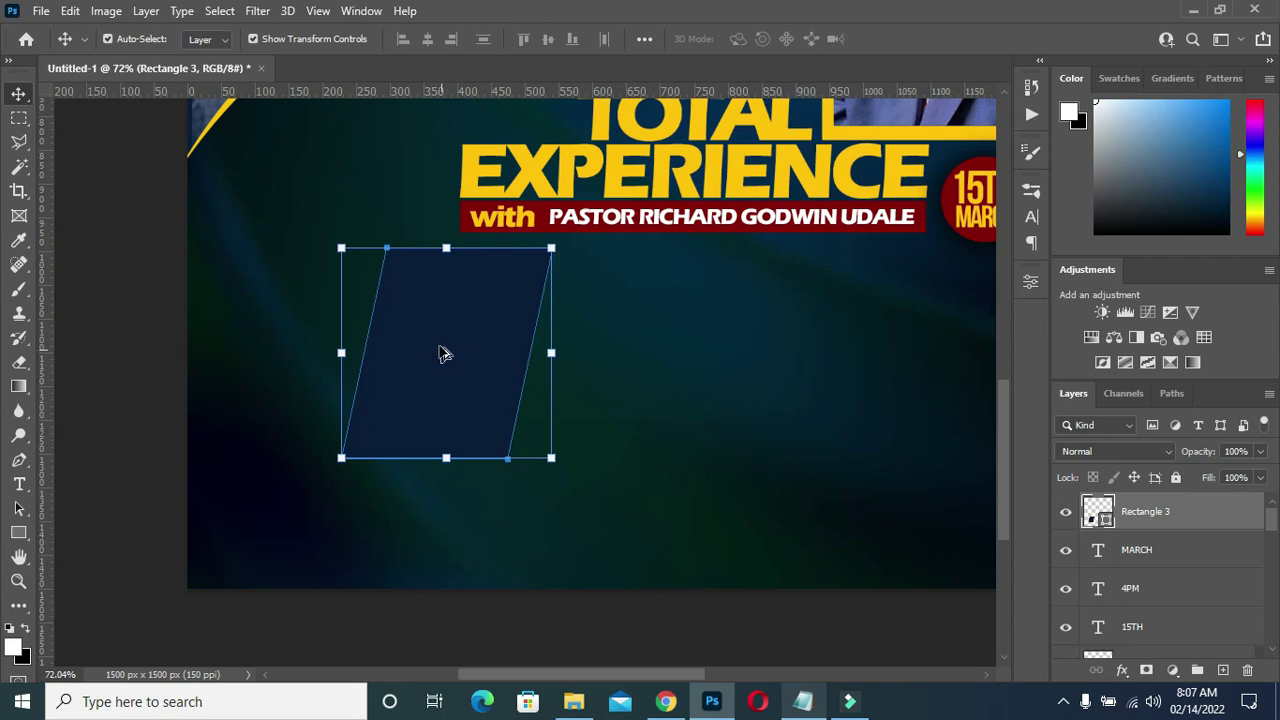
# - Duplicate the parallelogram twice into a row of three evenly spaced panels
pyautogui.moveTo(444, 353); pyautogui.dragTo(615, 355)
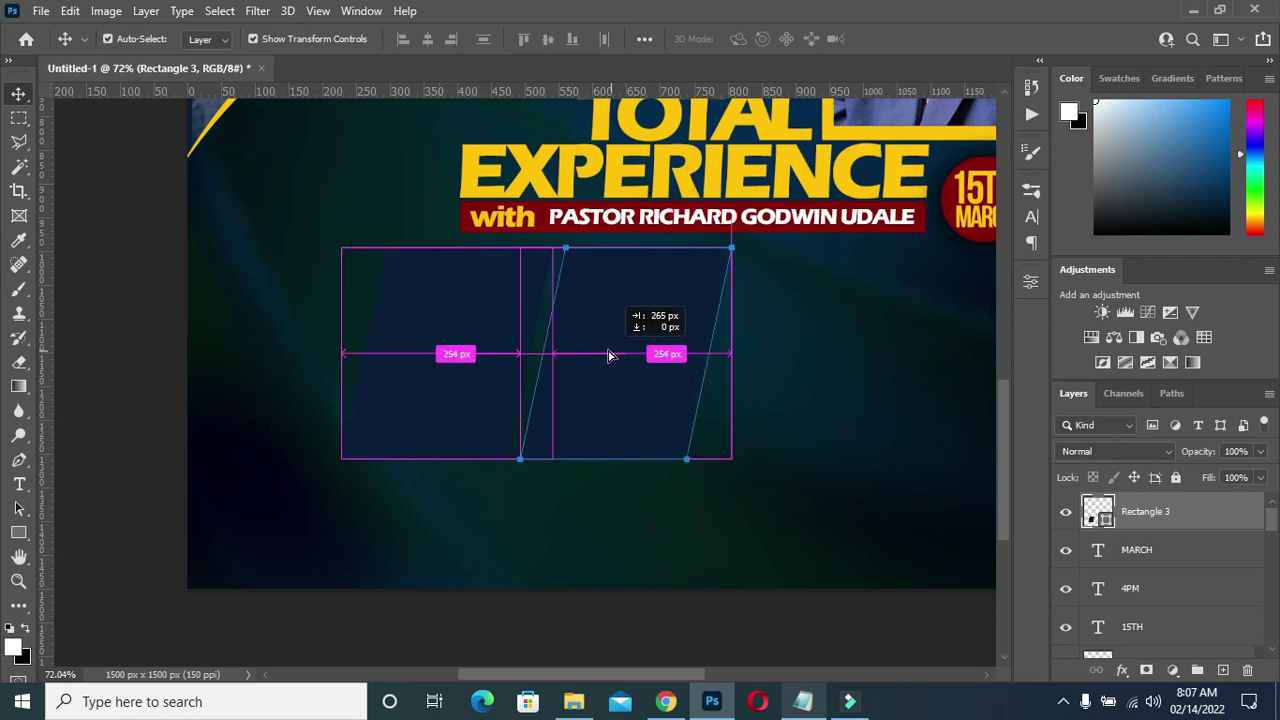
pyautogui.moveTo(614, 356); pyautogui.dragTo(787, 365)
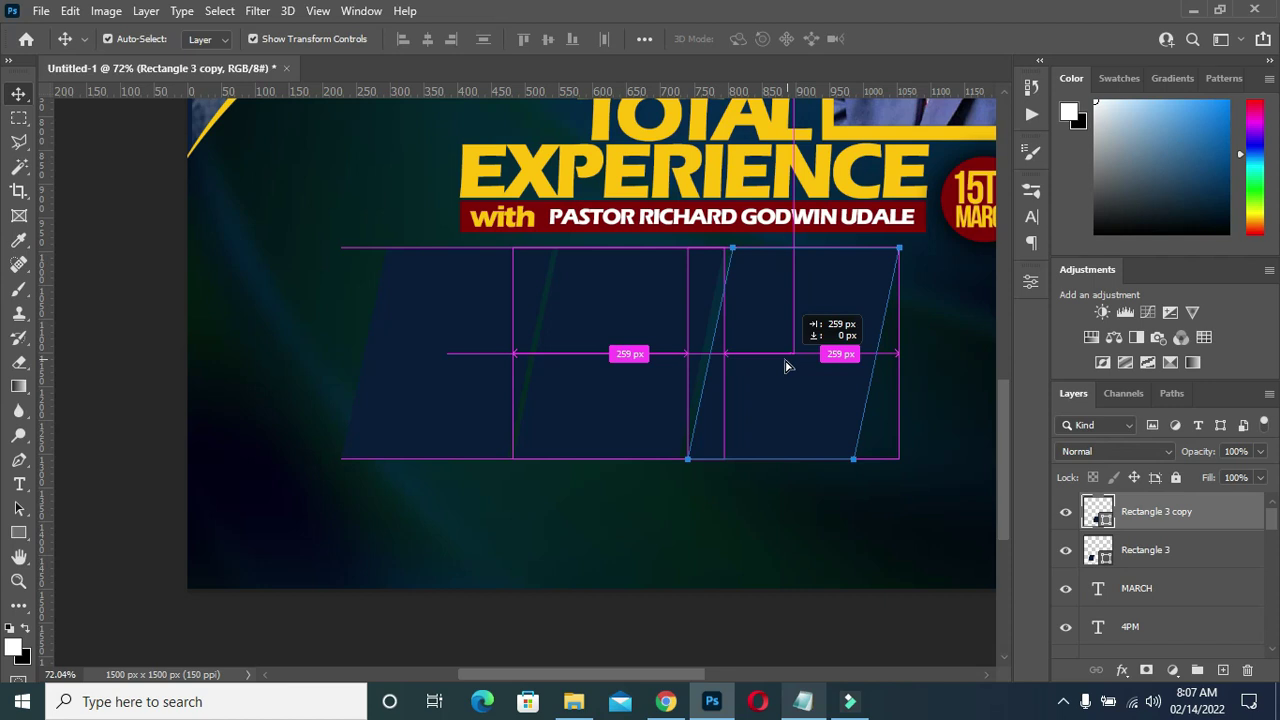
pyautogui.moveTo(787, 366); pyautogui.dragTo(786, 366)
pyautogui.press('Left')
pyautogui.press('Left')
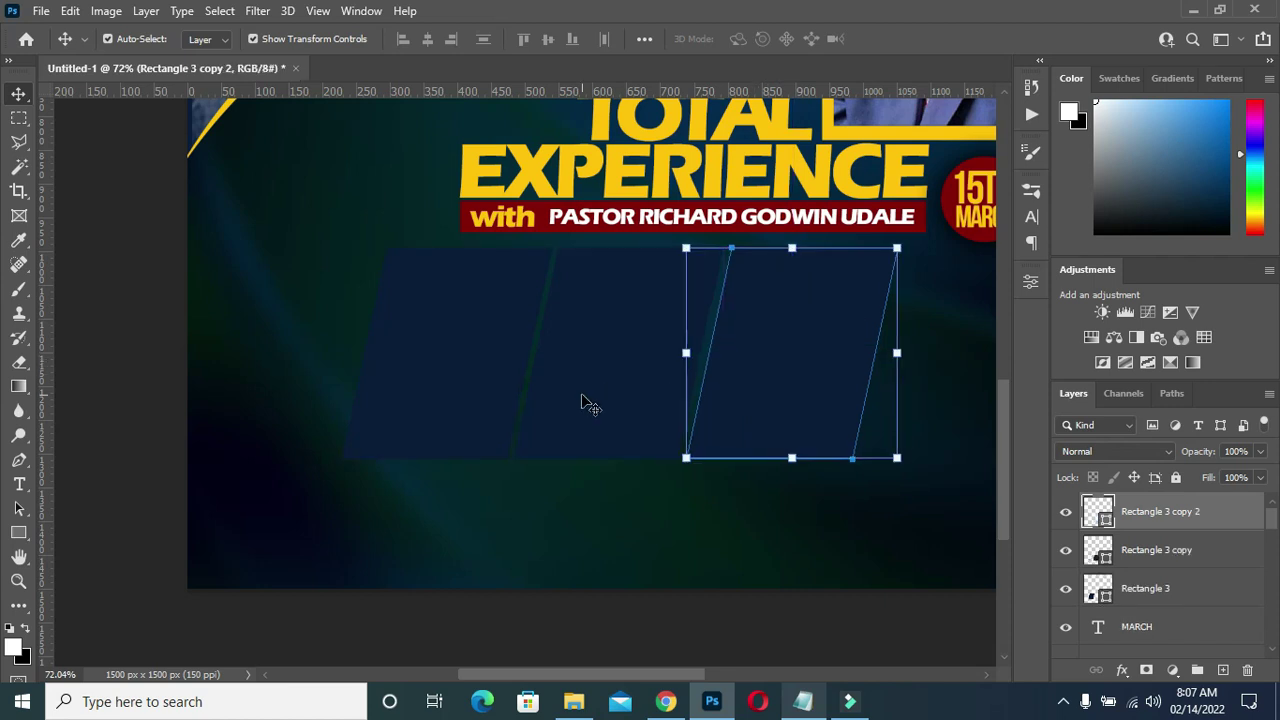
# - Enlarge all three parallelograms together to about 110% and nudge them down
pyautogui.scroll(-2, 602, 308)
pyautogui.scroll(-2, 602, 308)
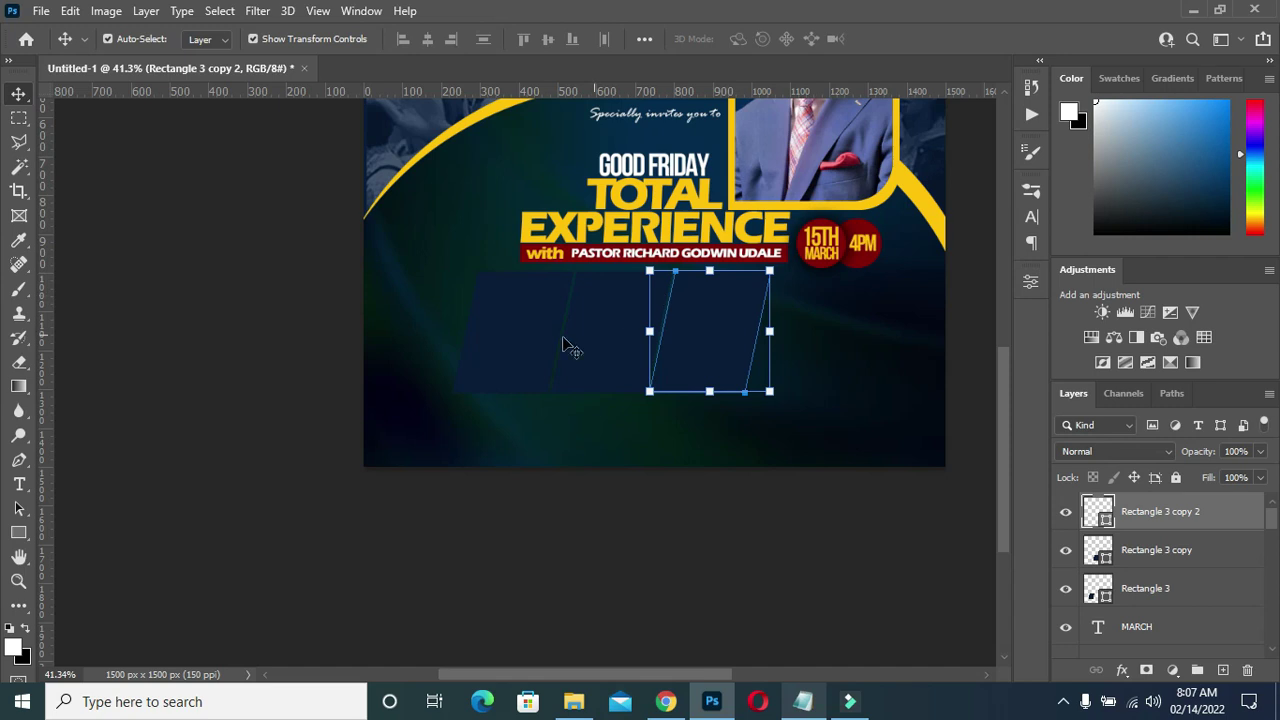
pyautogui.keyDown('shift'); pyautogui.click(614, 343); pyautogui.keyUp('shift')
pyautogui.keyDown('shift'); pyautogui.click(508, 323); pyautogui.keyUp('shift')
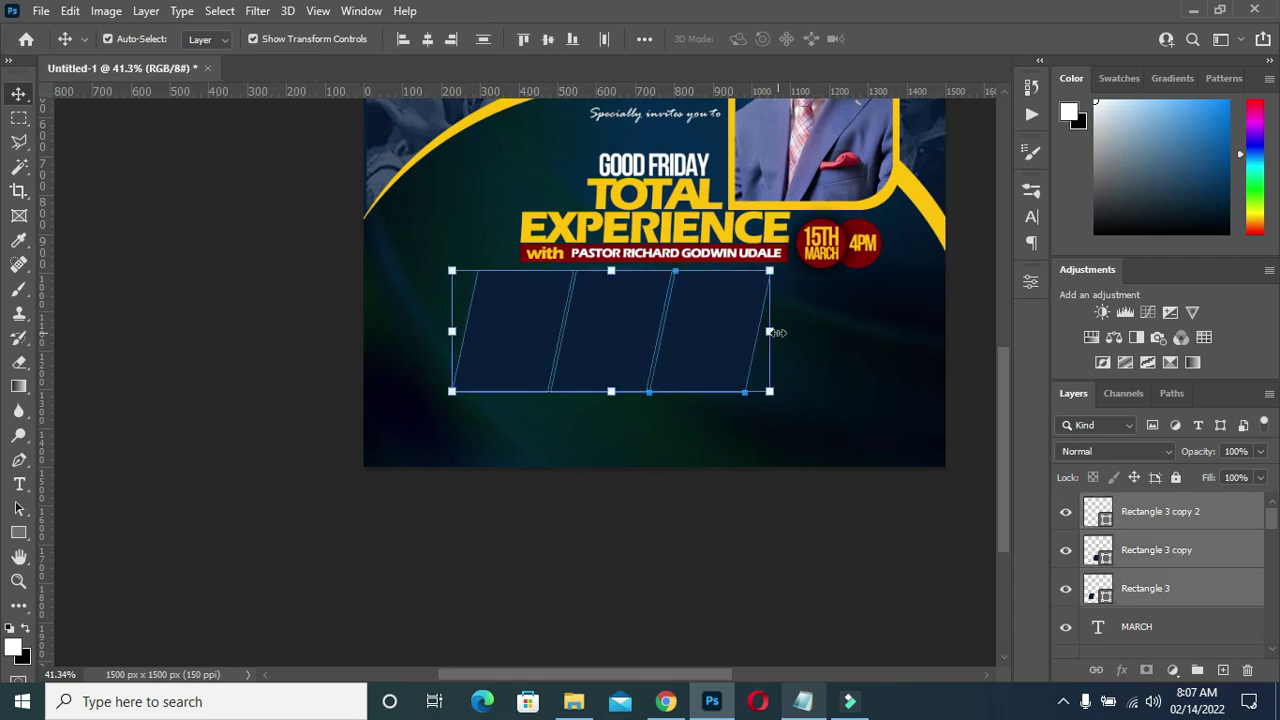
pyautogui.moveTo(776, 332); pyautogui.dragTo(801, 333)
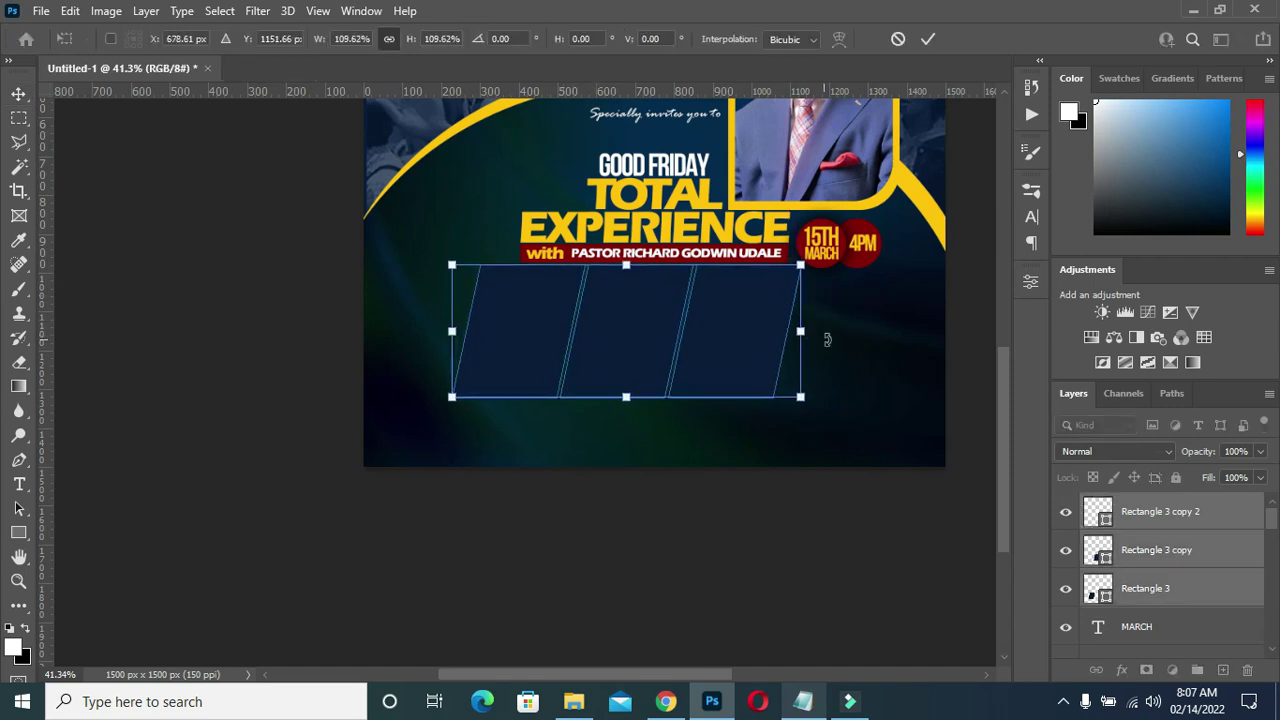
pyautogui.press('Down')
pyautogui.press('Down')
pyautogui.press('Down')
pyautogui.press('Return')
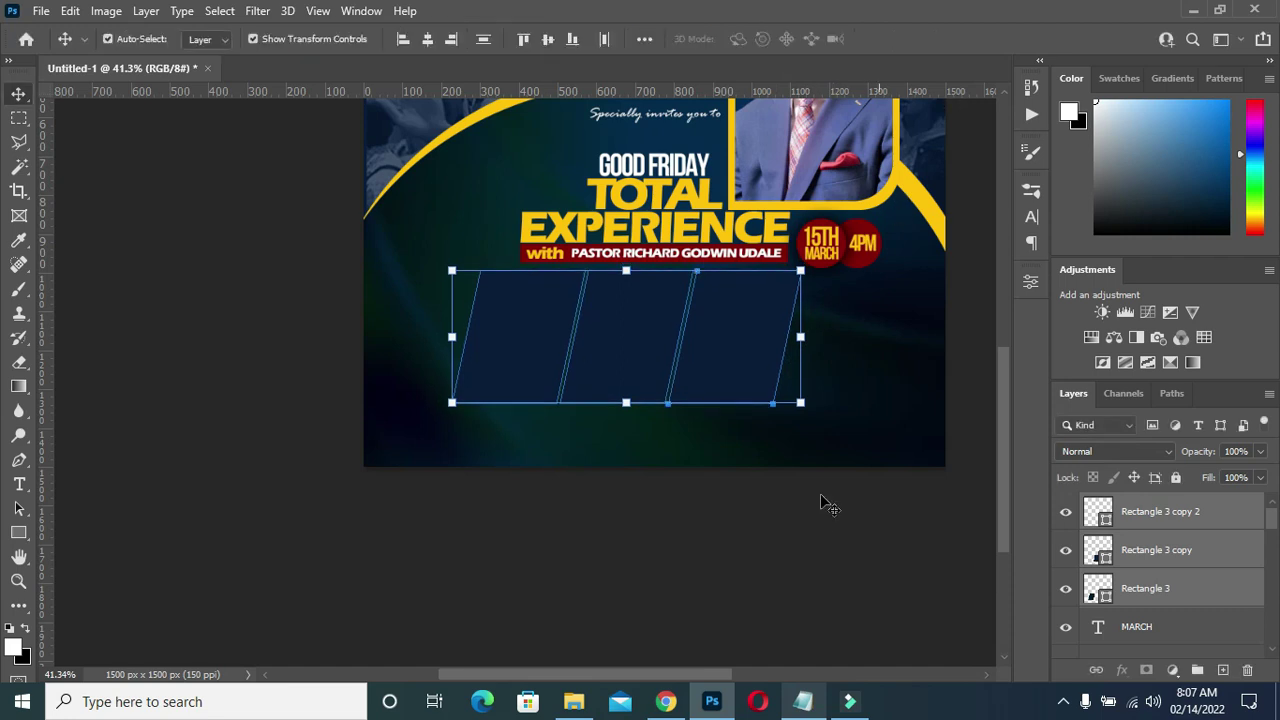
pyautogui.click(811, 517)
# - Select the left parallelogram
pyautogui.keyDown('alt'); pyautogui.scroll(-3, 517, 330); pyautogui.keyUp('alt')
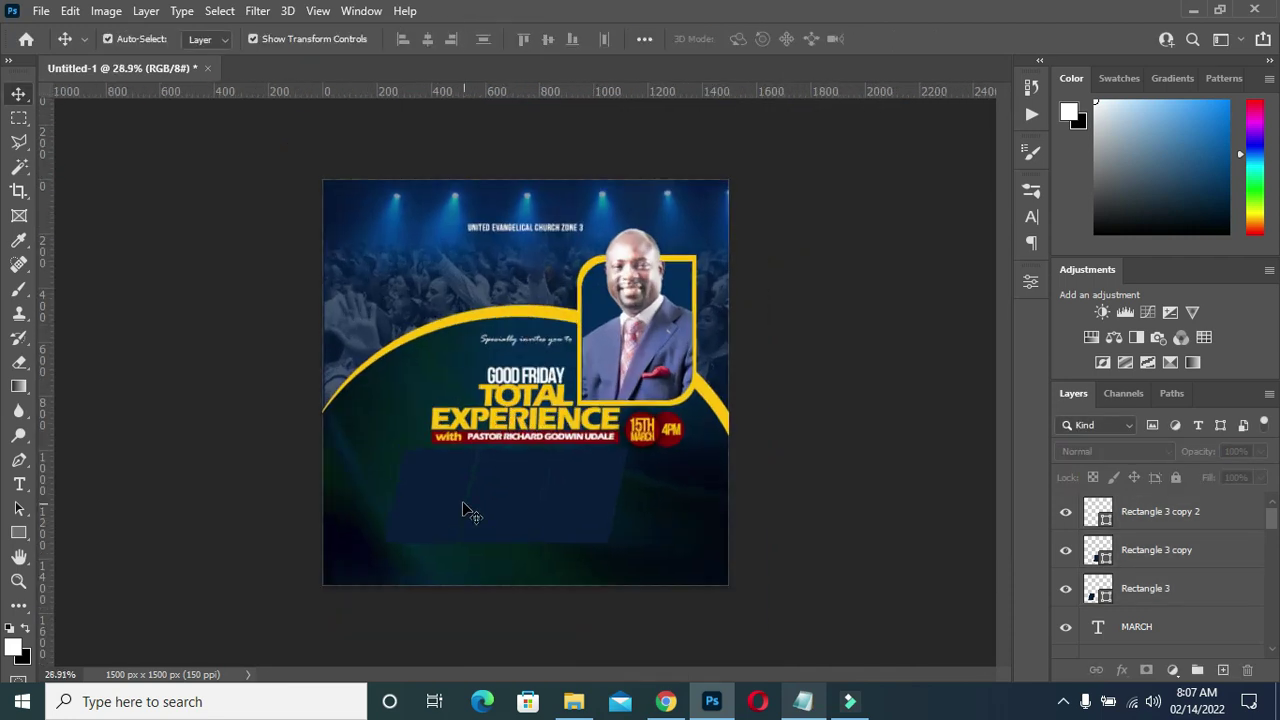
pyautogui.scroll(2, 466, 514)
pyautogui.scroll(2, 478, 549)
pyautogui.click(410, 546)
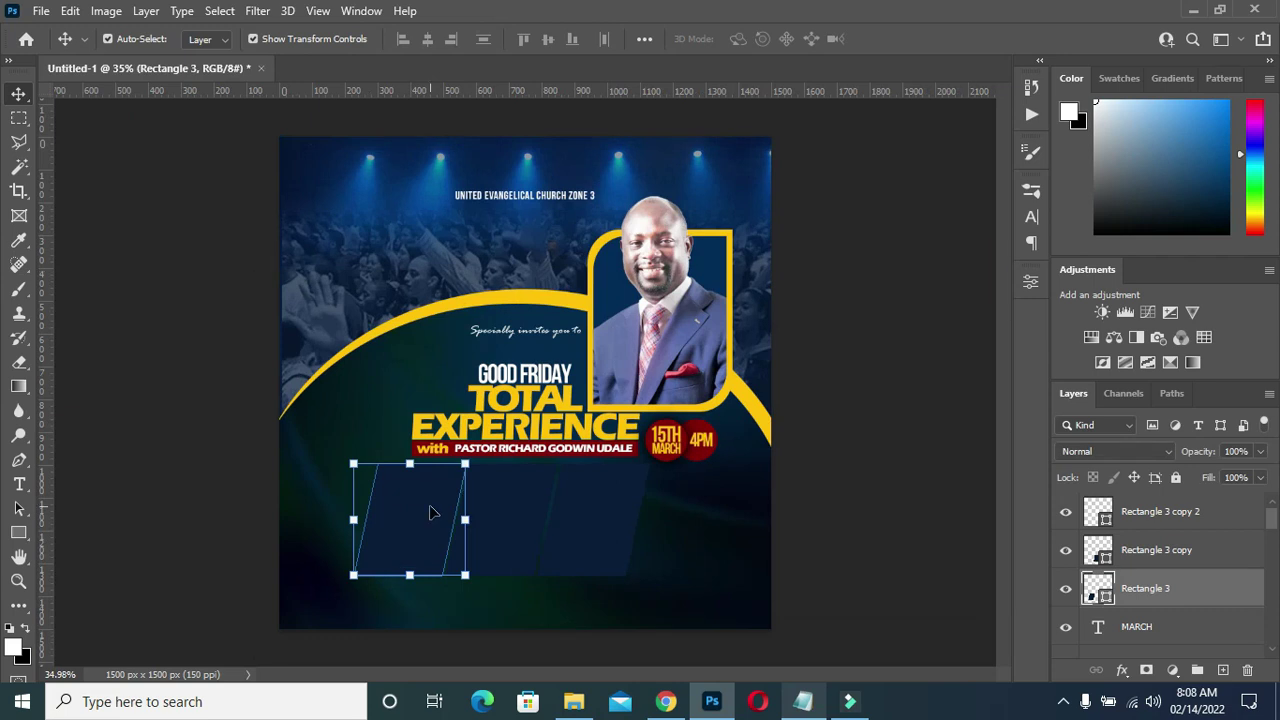
# - Place taylor-NeTf7NGXrtc-unsplash at about 20.62% over the left parallelogram
pyautogui.keyDown('alt'); pyautogui.scroll(2, 477, 446); pyautogui.keyUp('alt')
pyautogui.click(573, 703)
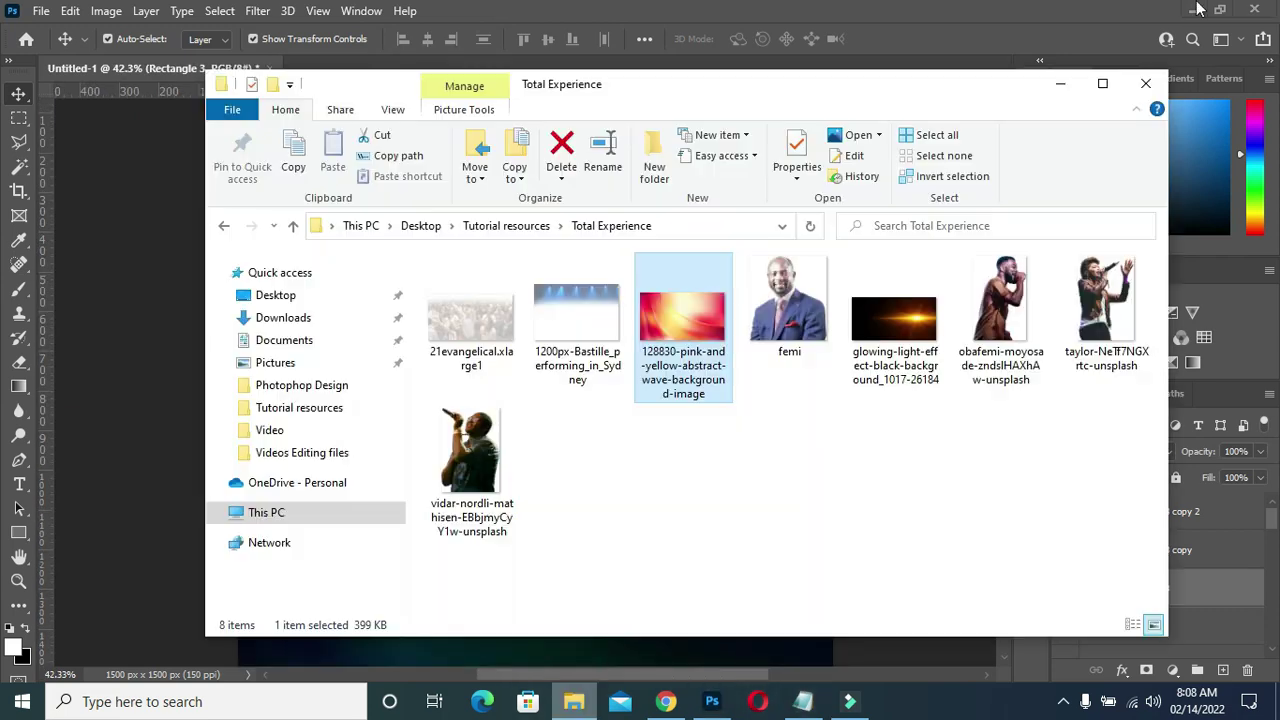
pyautogui.click(1103, 292)
pyautogui.moveTo(1113, 300); pyautogui.dragTo(432, 486)
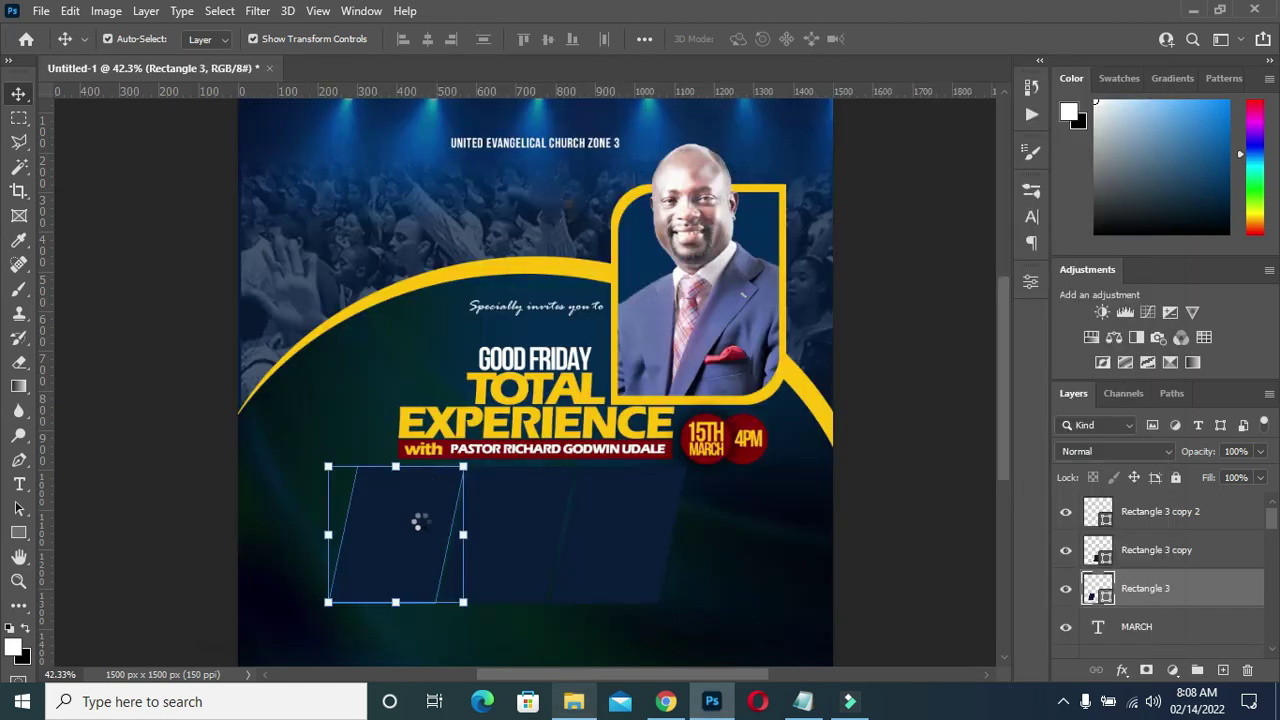
pyautogui.scroll(2, 660, 424)
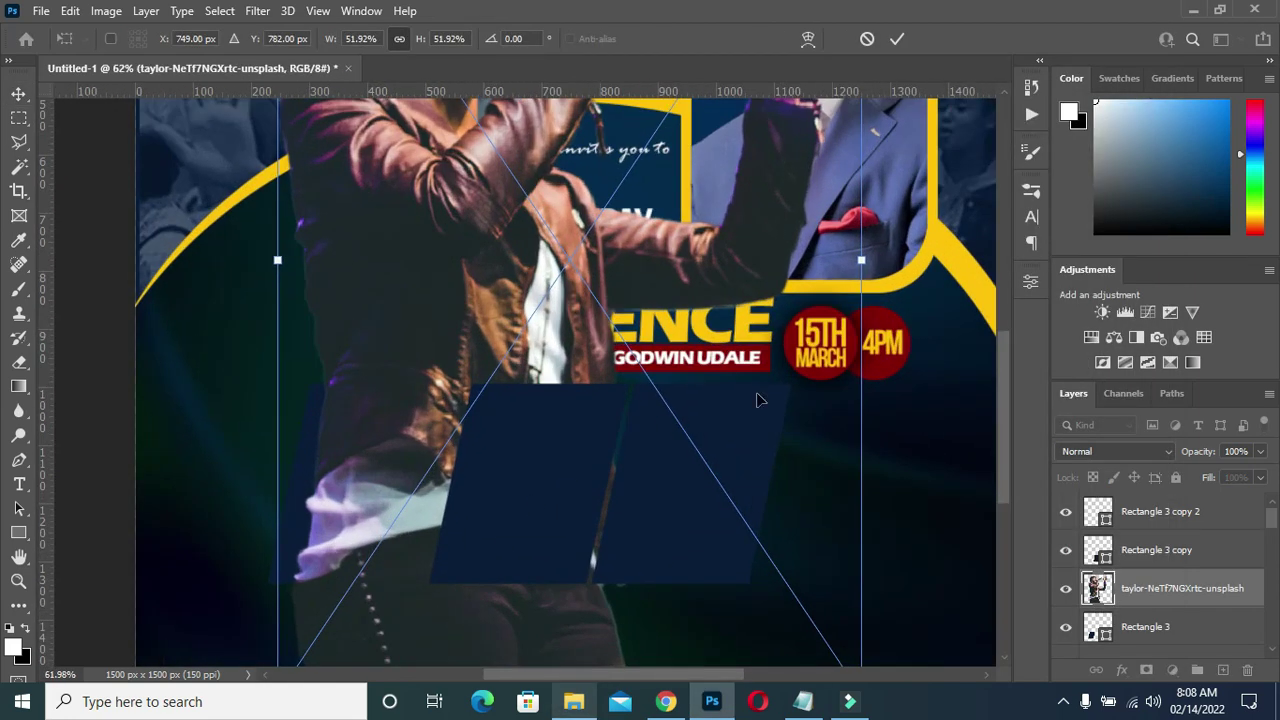
pyautogui.moveTo(870, 250); pyautogui.dragTo(510, 274)
pyautogui.moveTo(352, 394); pyautogui.dragTo(387, 659)
pyautogui.click(897, 38)
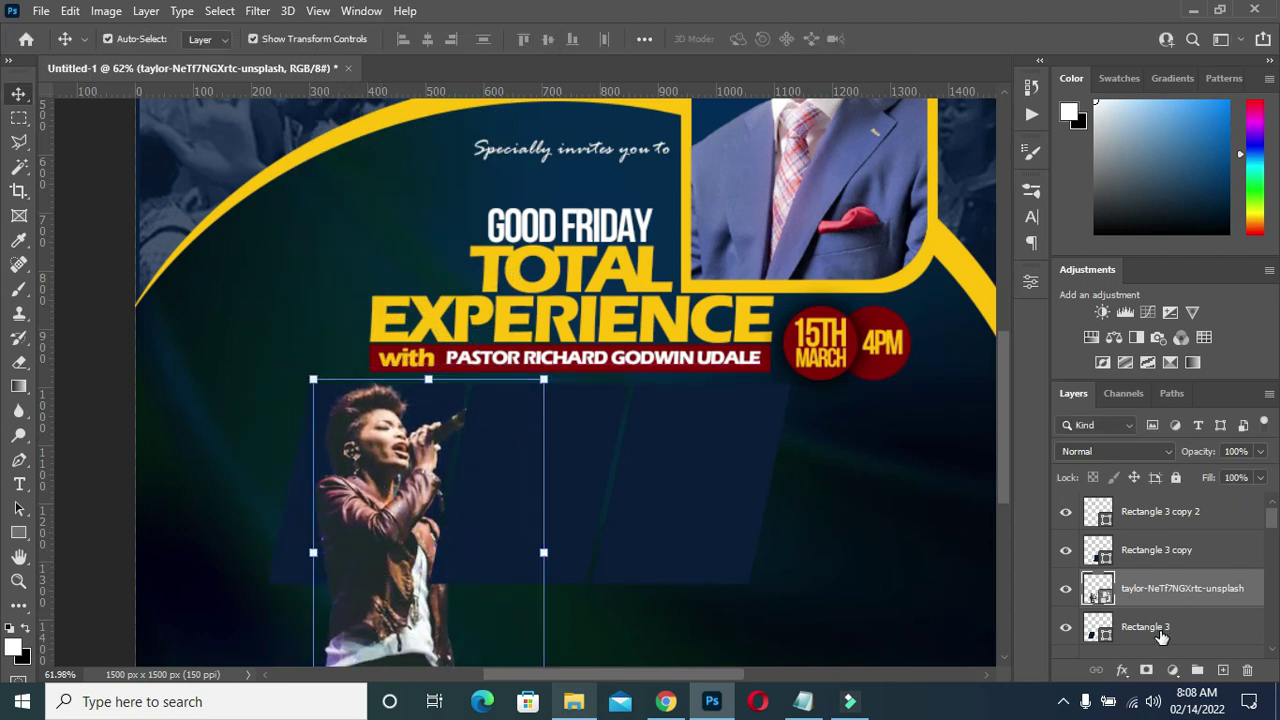
pyautogui.click(1160, 630)
pyautogui.click(1124, 672)
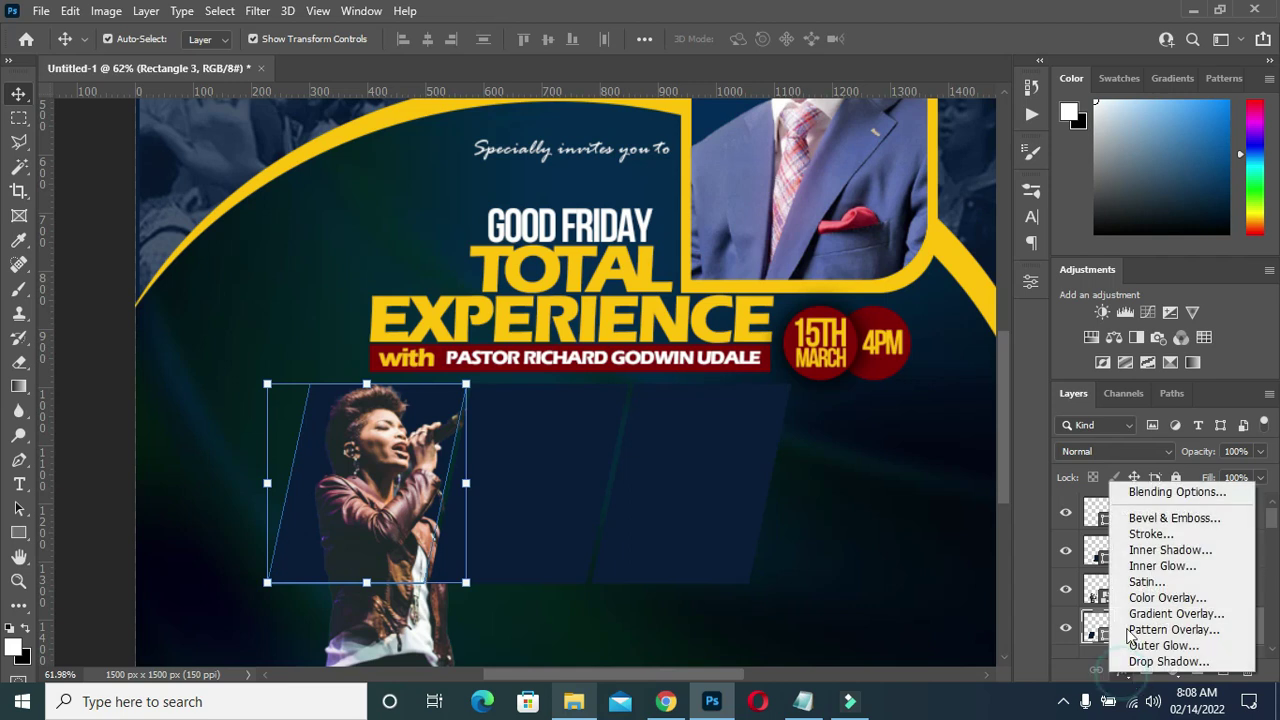
# - Add an outline stroke to the left frame and copy it to the middle and right frames
pyautogui.click(752, 380)
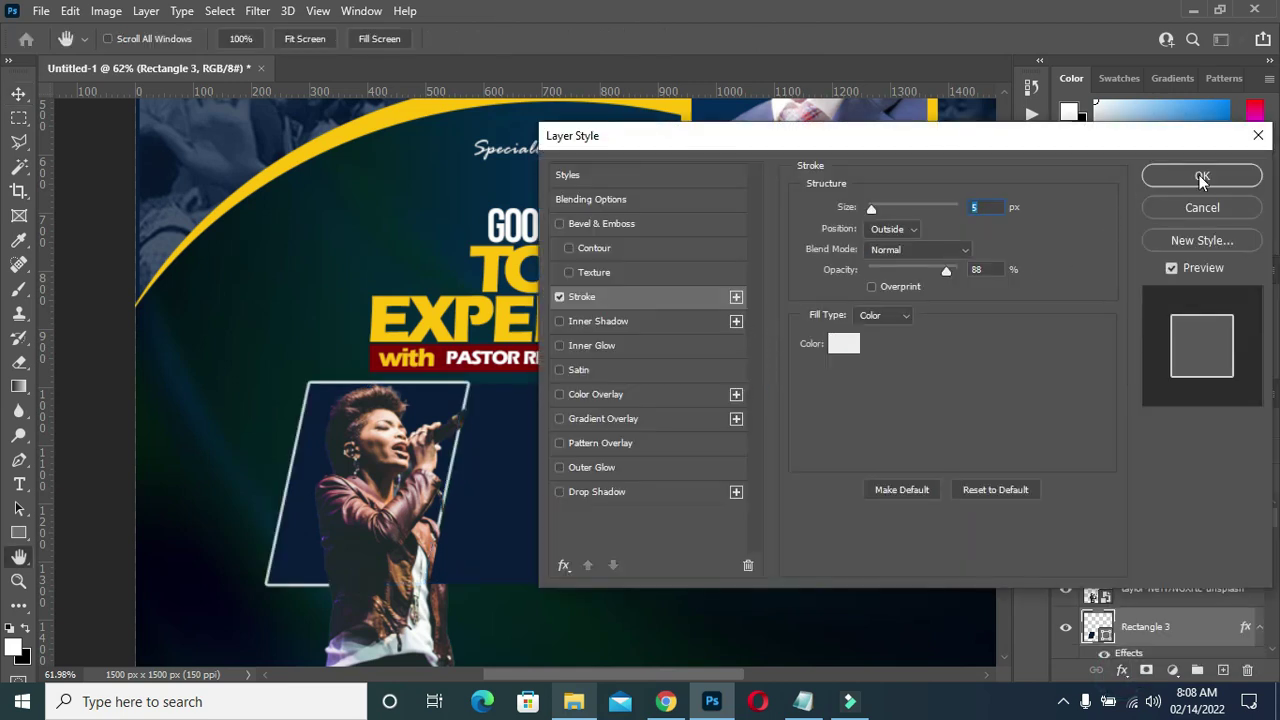
pyautogui.click(1202, 178)
pyautogui.click(1152, 550)
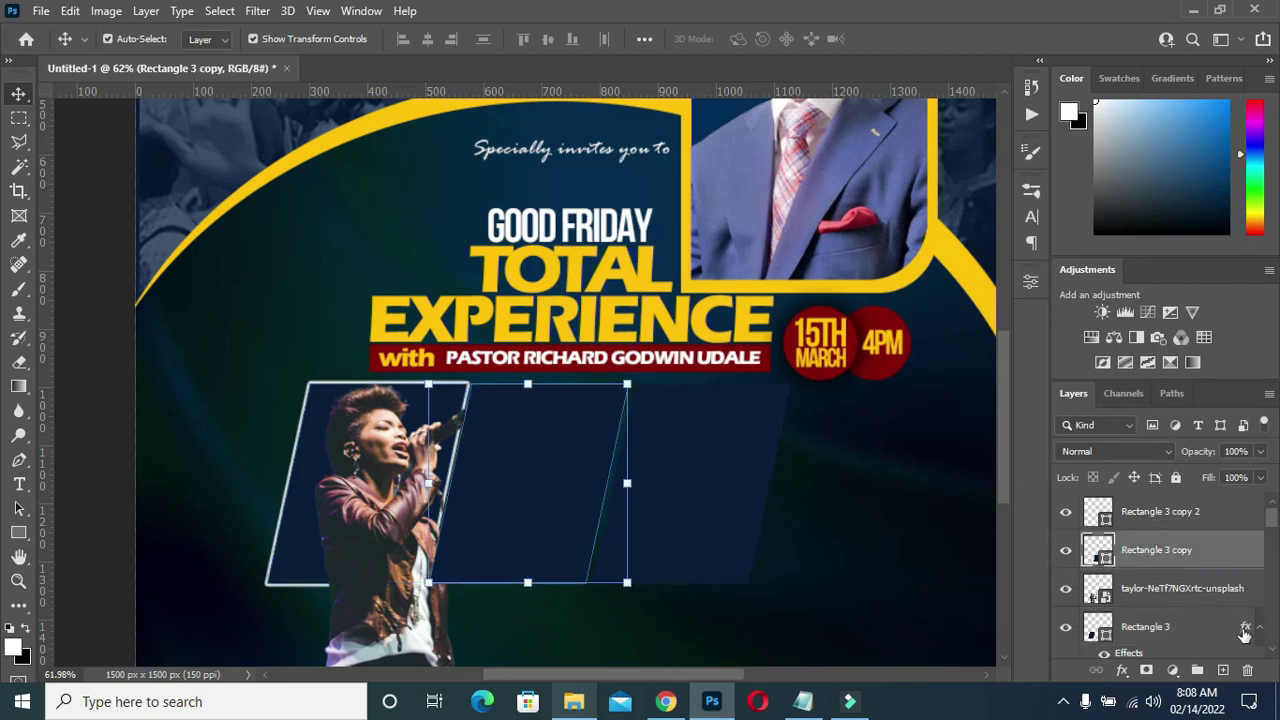
pyautogui.moveTo(1245, 626); pyautogui.dragTo(1245, 512)
pyautogui.click(1259, 513)
pyautogui.click(1260, 551)
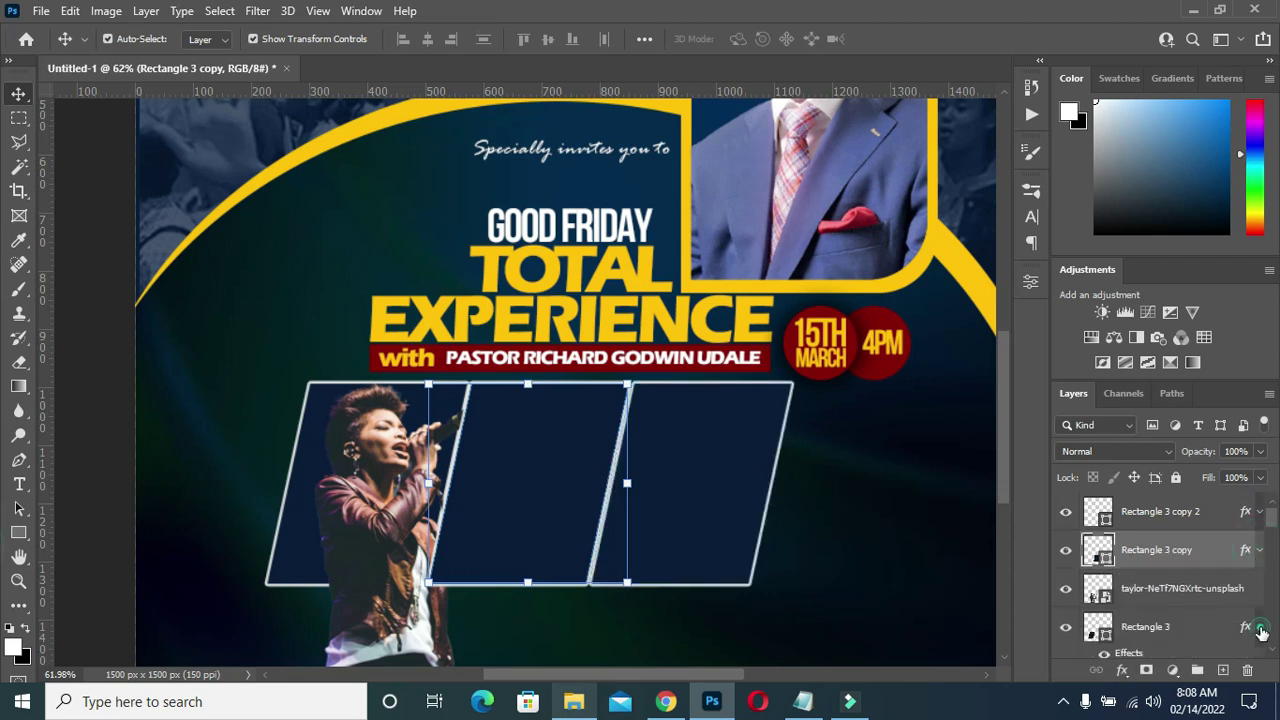
pyautogui.click(1262, 628)
# - Adjust the stroke size in the left parallelogram's layer style
pyautogui.scroll(-1, 908, 506)
pyautogui.scroll(-1, 908, 506)
pyautogui.scroll(1, 537, 571)
pyautogui.scroll(1, 537, 571)
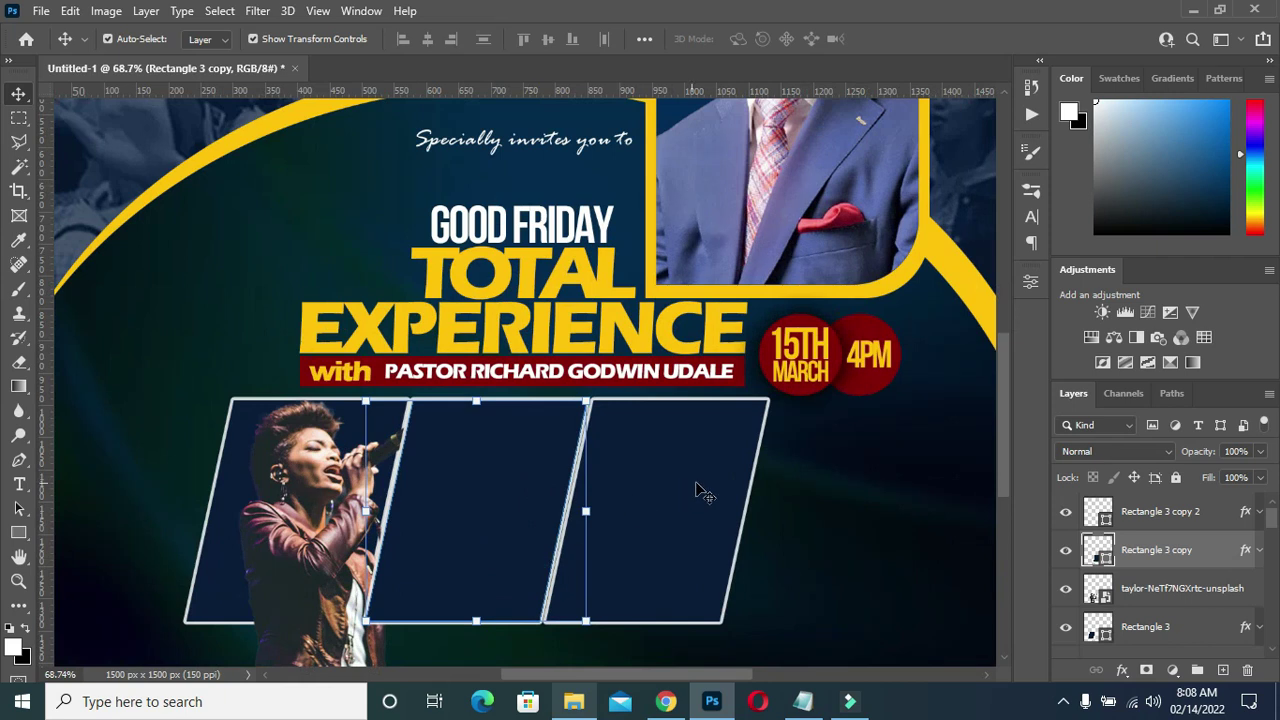
pyautogui.scroll(-3, 826, 462)
pyautogui.click(362, 557)
pyautogui.click(386, 545)
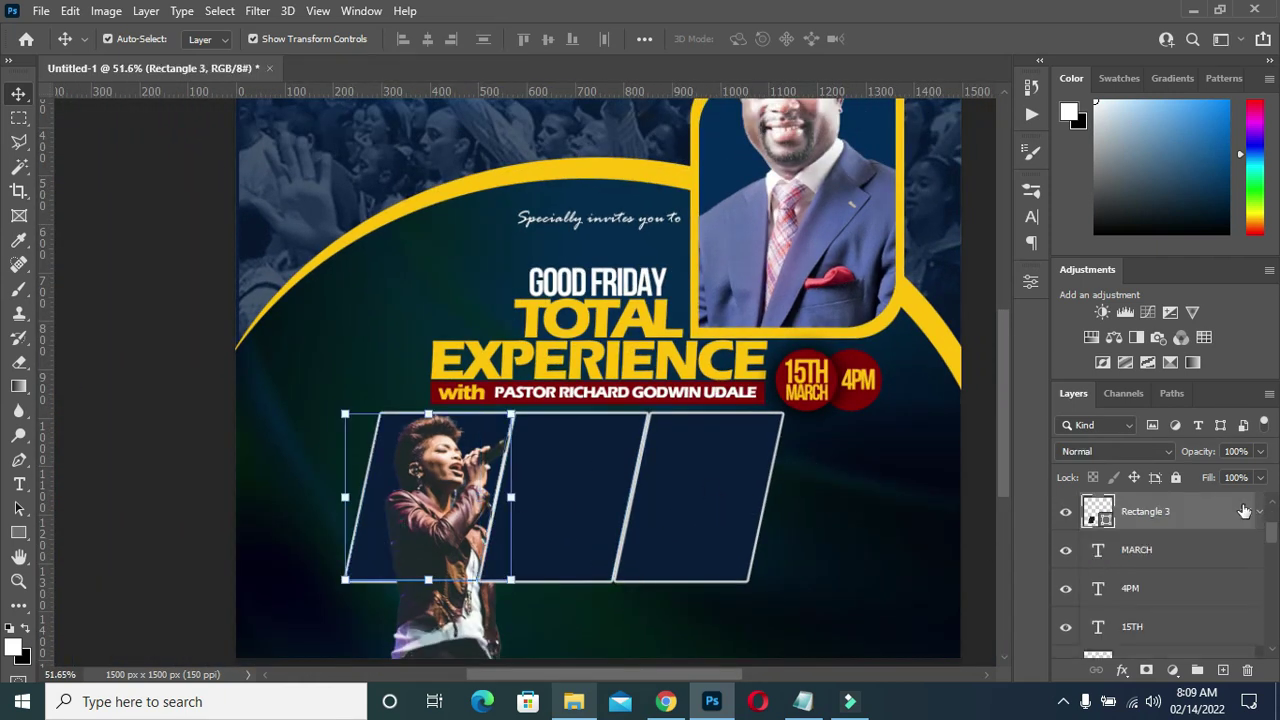
pyautogui.doubleClick(612, 507)
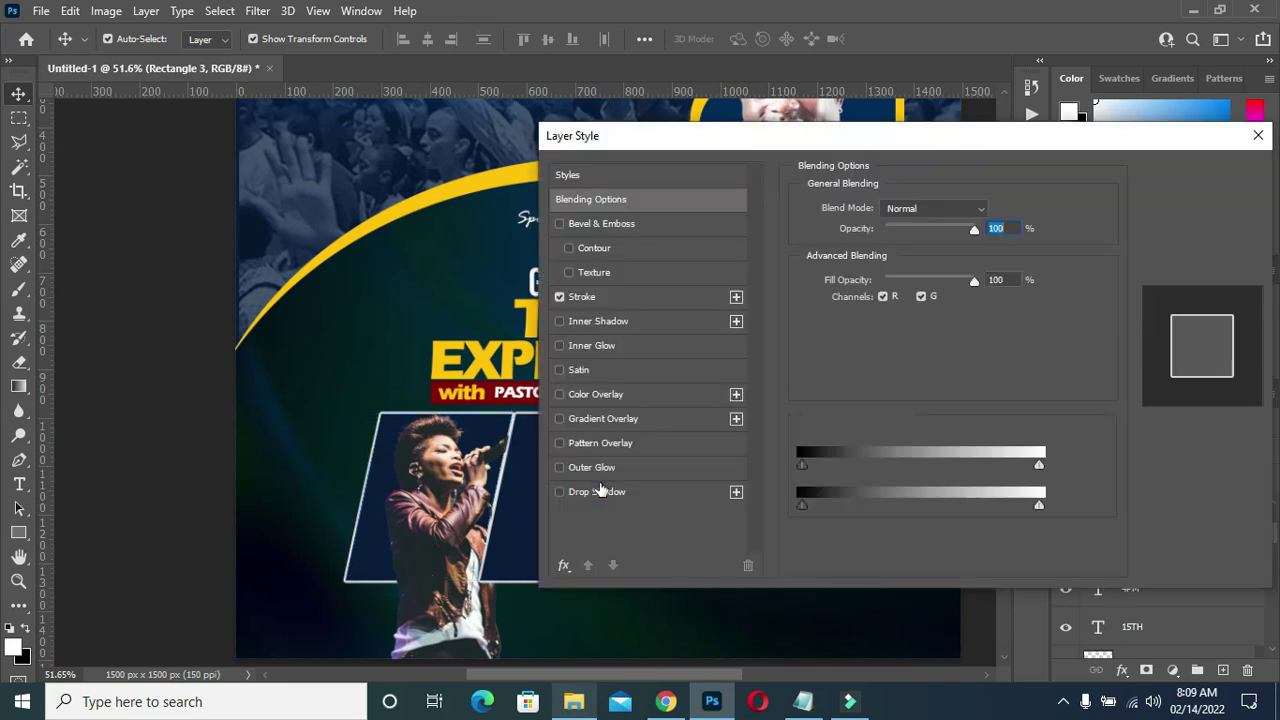
pyautogui.click(594, 297)
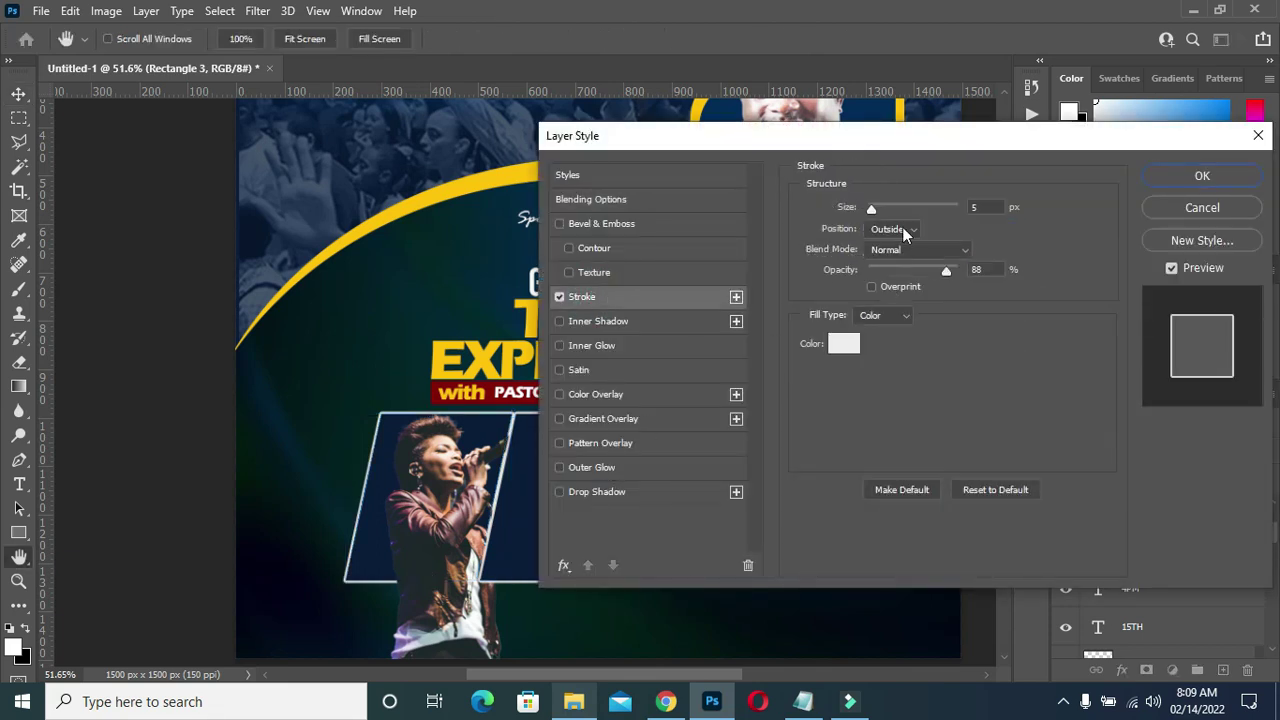
pyautogui.doubleClick(978, 206)
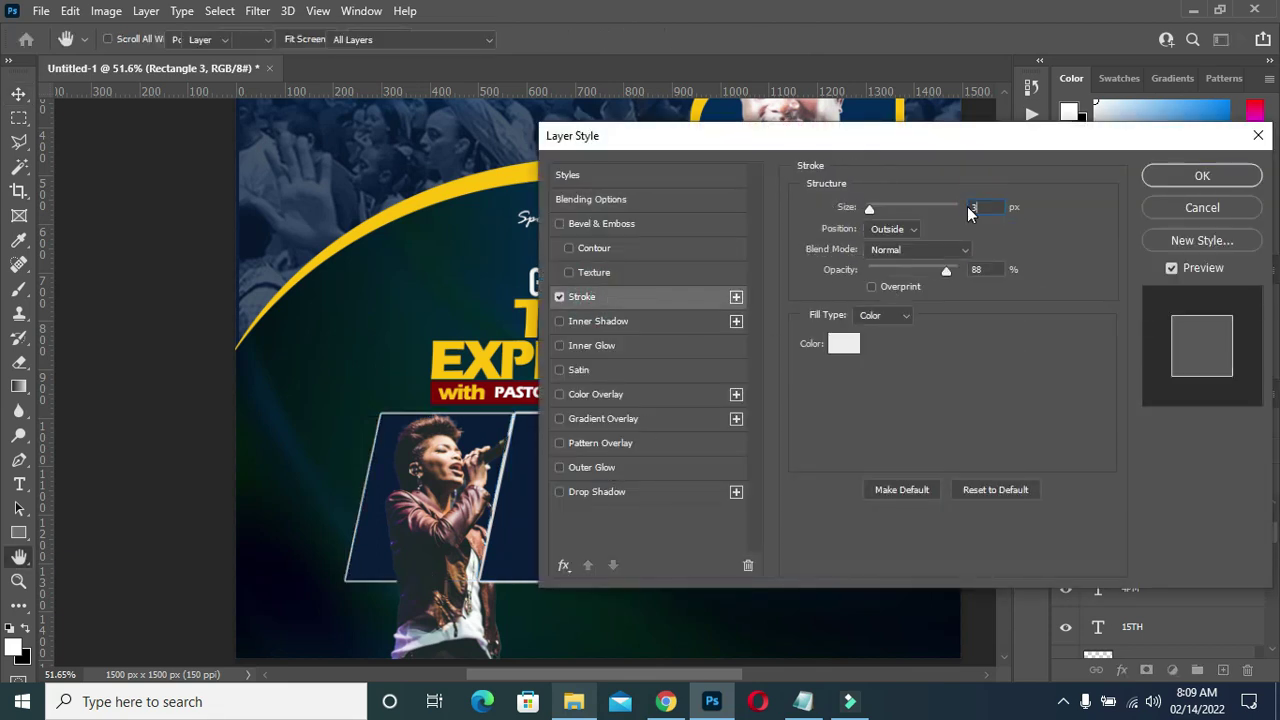
pyautogui.press('Return')
# - Nudge the middle and right frames slightly right into position
pyautogui.click(590, 502)
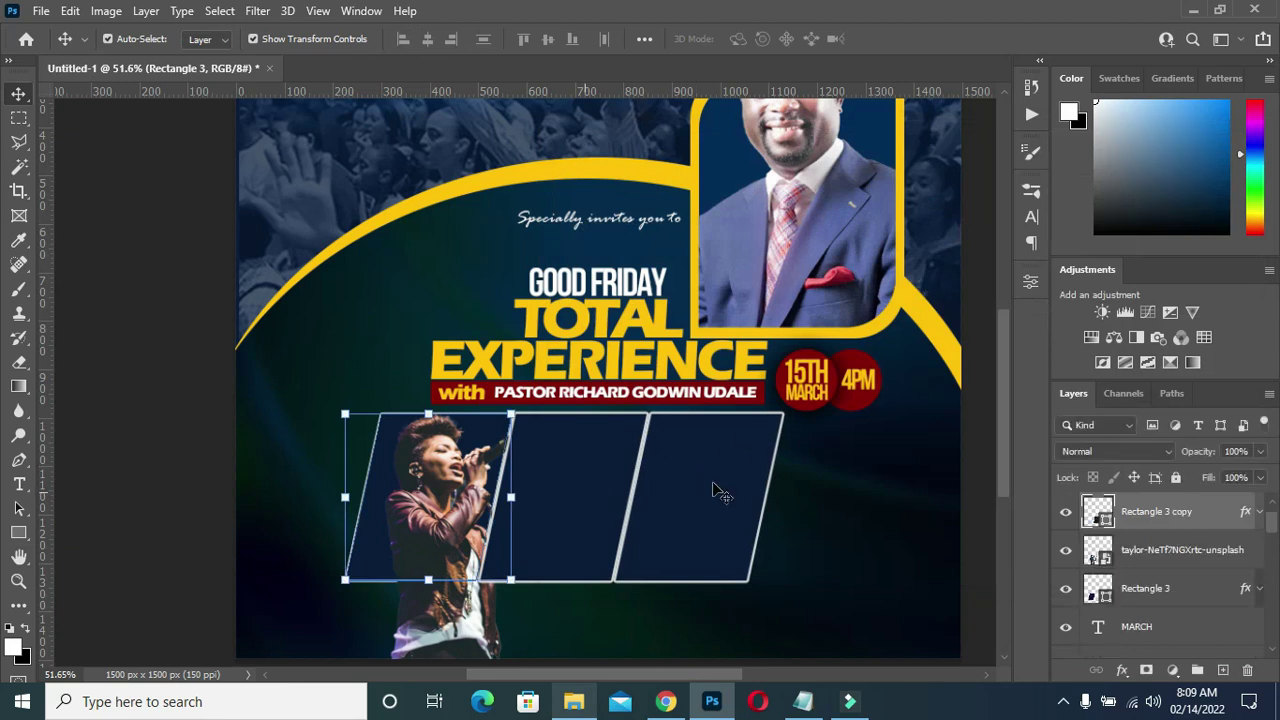
pyautogui.keyDown('shift'); pyautogui.click(713, 482); pyautogui.keyUp('shift')
pyautogui.press('Right')
pyautogui.press('Right')
pyautogui.press('Right')
pyautogui.press('Right')
pyautogui.press('Right')
pyautogui.press('Right')
pyautogui.press('Right')
pyautogui.press('Right')
pyautogui.press('Right')
pyautogui.press('Right')
pyautogui.press('Right')
pyautogui.press('Right')
pyautogui.press('Left')
pyautogui.press('Left')
pyautogui.press('Left')
pyautogui.press('Left')
pyautogui.press('Left')
pyautogui.press('Left')
pyautogui.click(870, 512)
pyautogui.click(700, 493)
pyautogui.press('Right')
pyautogui.press('Right')
pyautogui.press('Right')
pyautogui.press('Right')
pyautogui.press('Right')
pyautogui.press('Right')
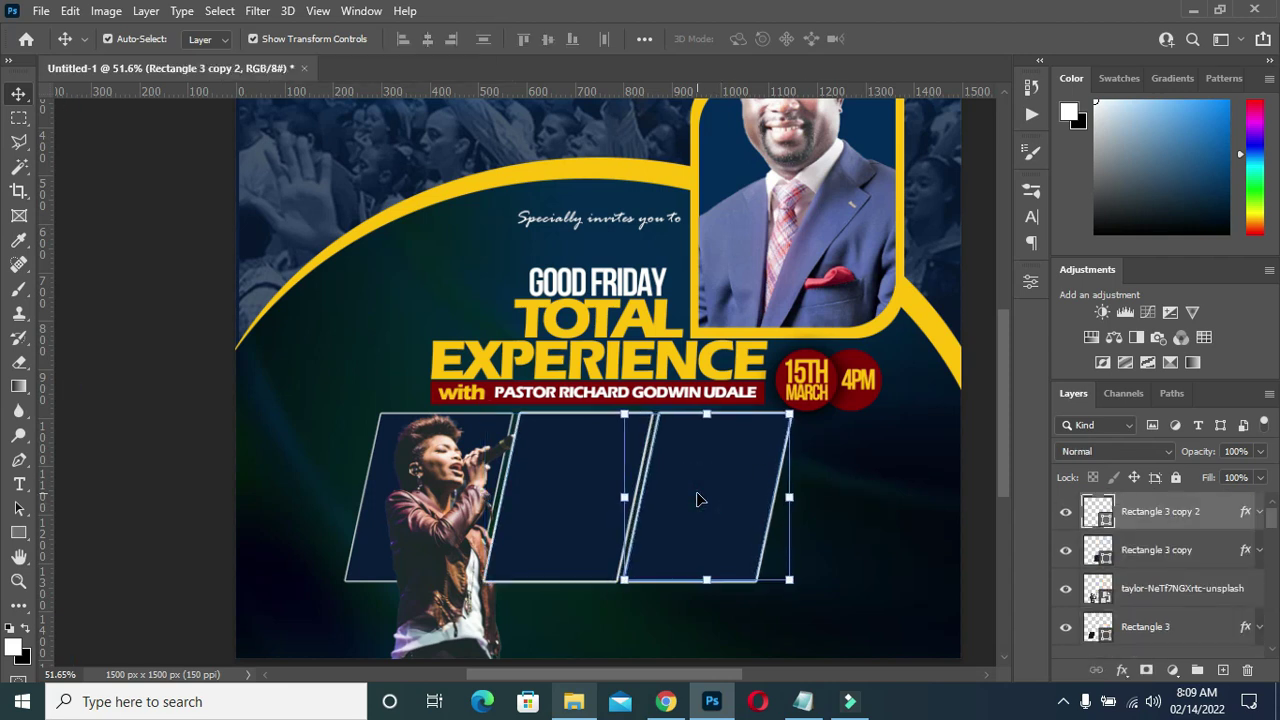
# - Set the middle frame's stroke to 3 px and the right frame's to 5 px at 88% opacity
pyautogui.click(547, 526)
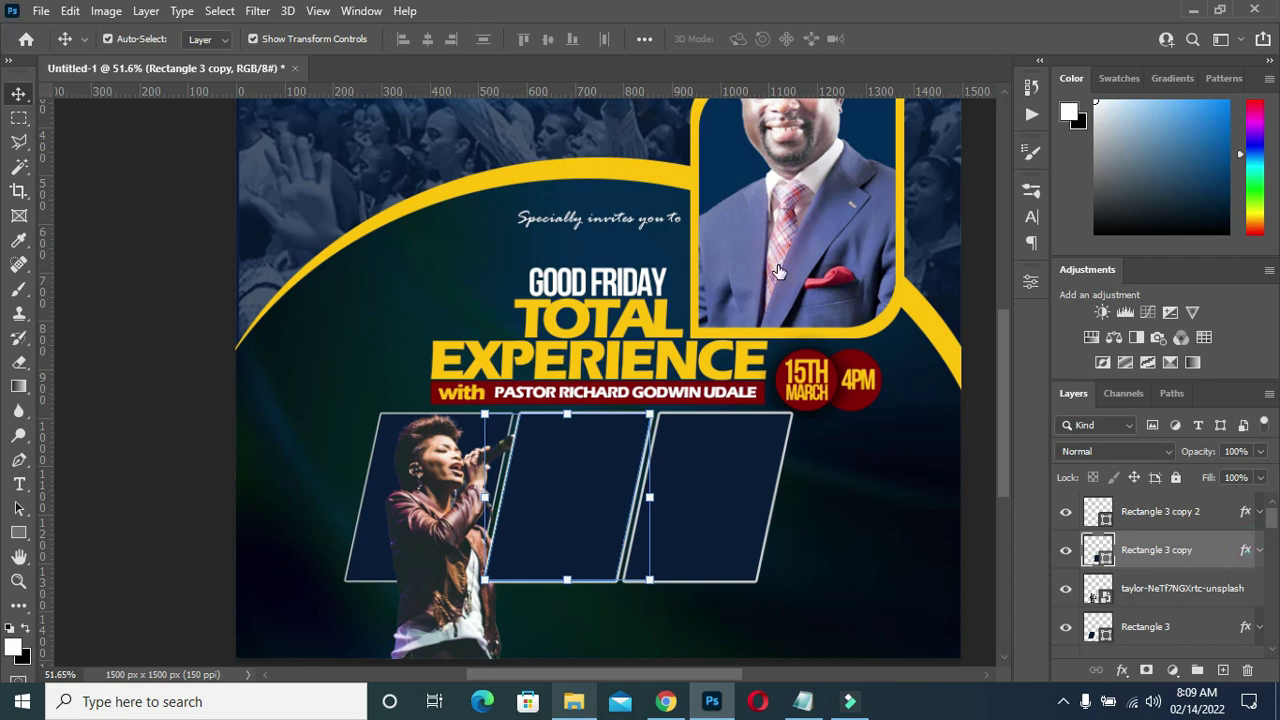
pyautogui.doubleClick(1156, 549)
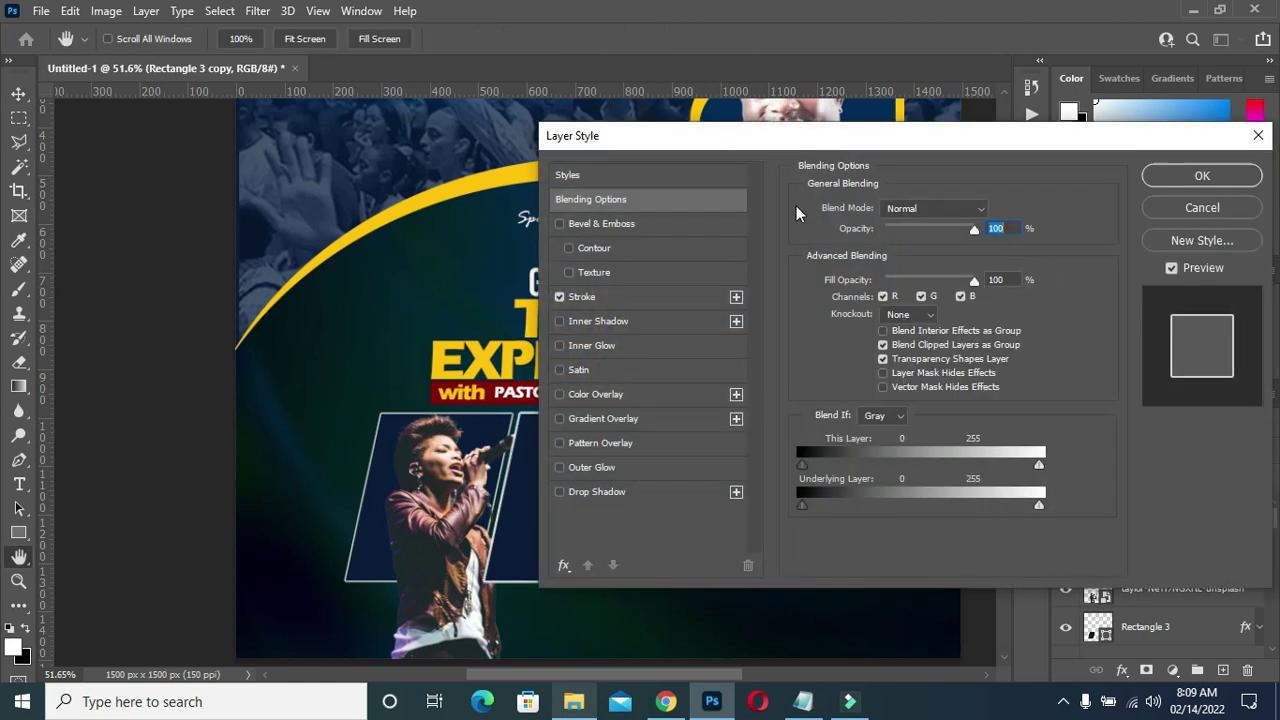
pyautogui.click(637, 297)
pyautogui.write('3')
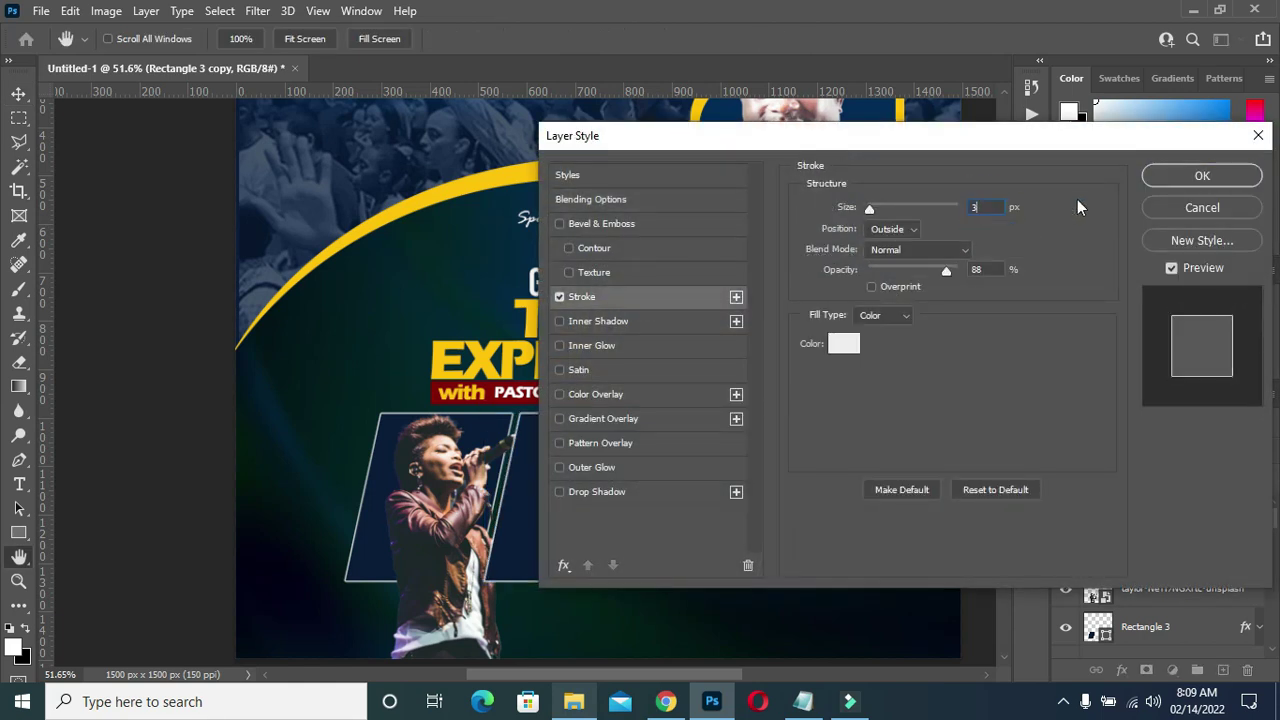
pyautogui.click(1150, 180)
pyautogui.click(699, 466)
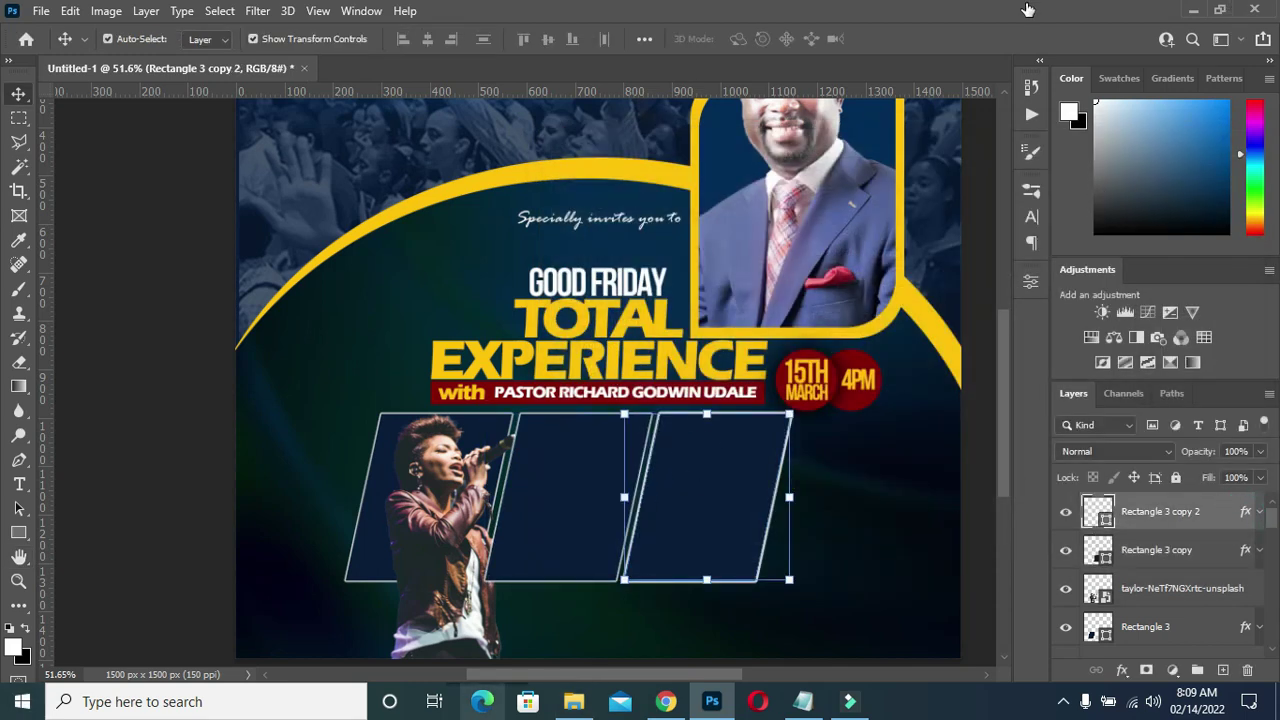
pyautogui.click(582, 296)
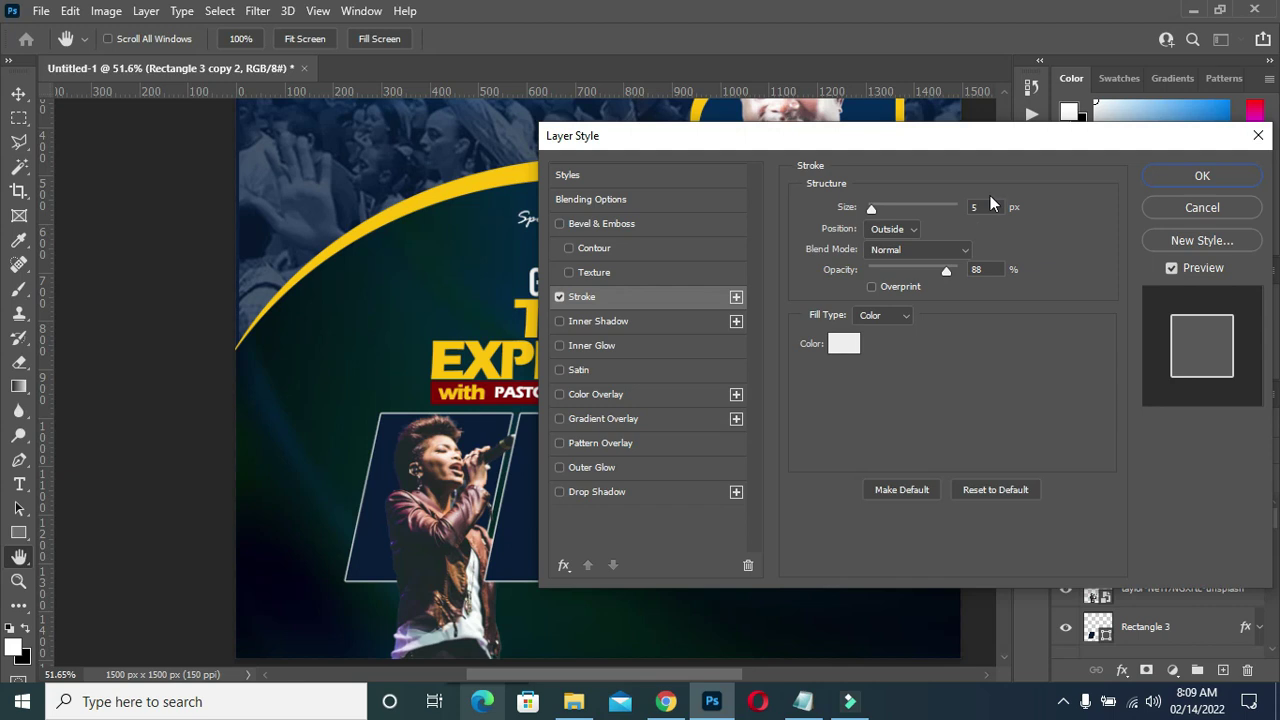
pyautogui.click(1202, 175)
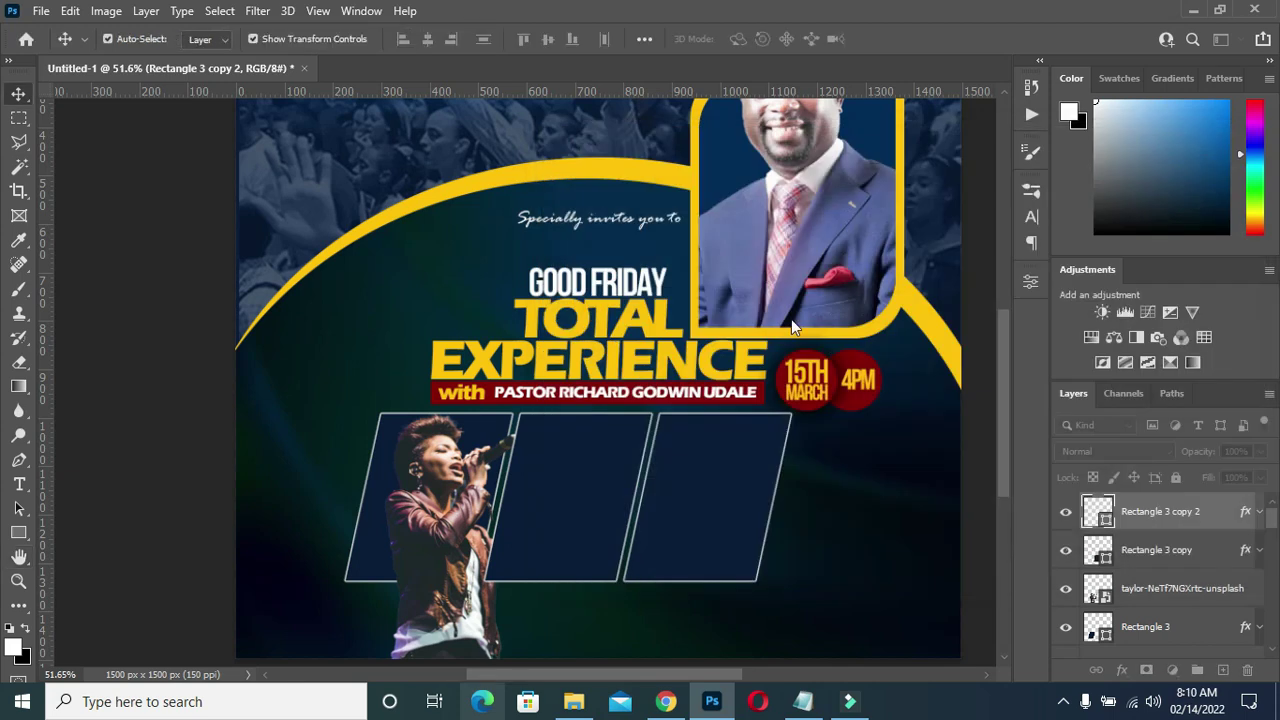
# - Move the woman singer's photo over the left frame and apply Create Clipping Mask
pyautogui.scroll(-3, 732, 268)
pyautogui.scroll(5, 490, 450)
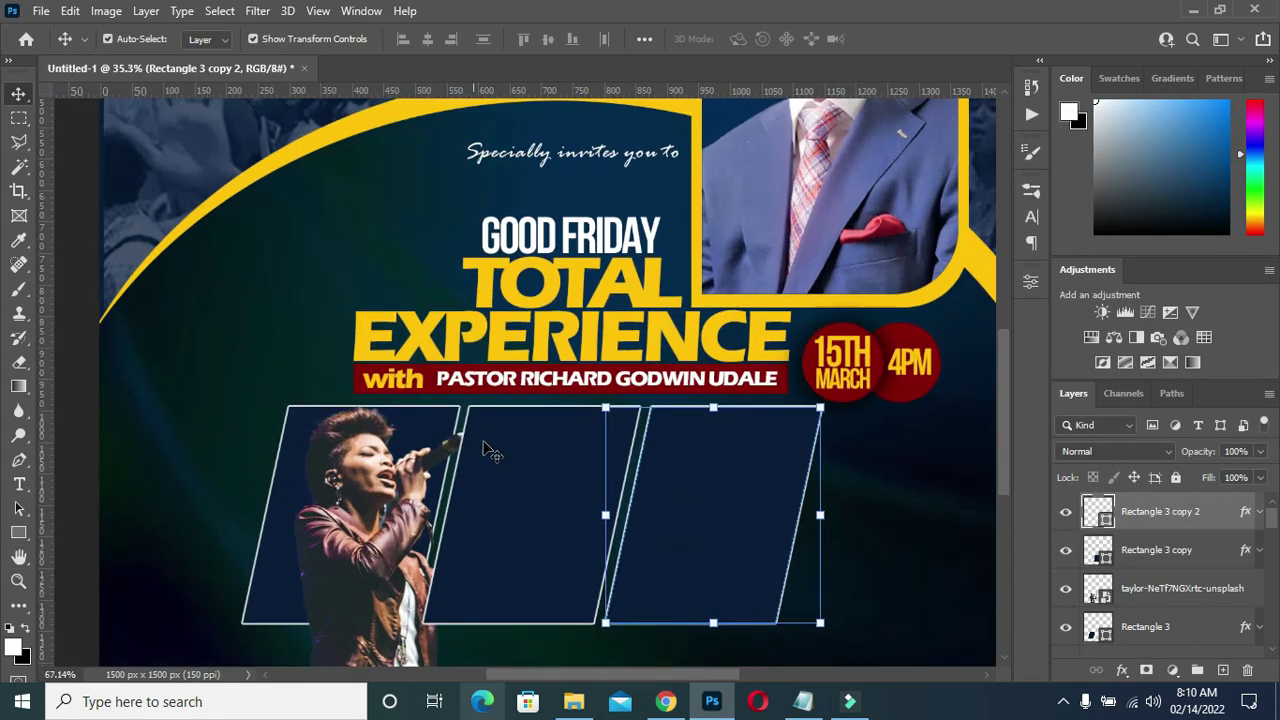
pyautogui.moveTo(340, 522); pyautogui.dragTo(318, 520)
pyautogui.scroll(-2, 415, 447)
pyautogui.scroll(-1, 358, 384)
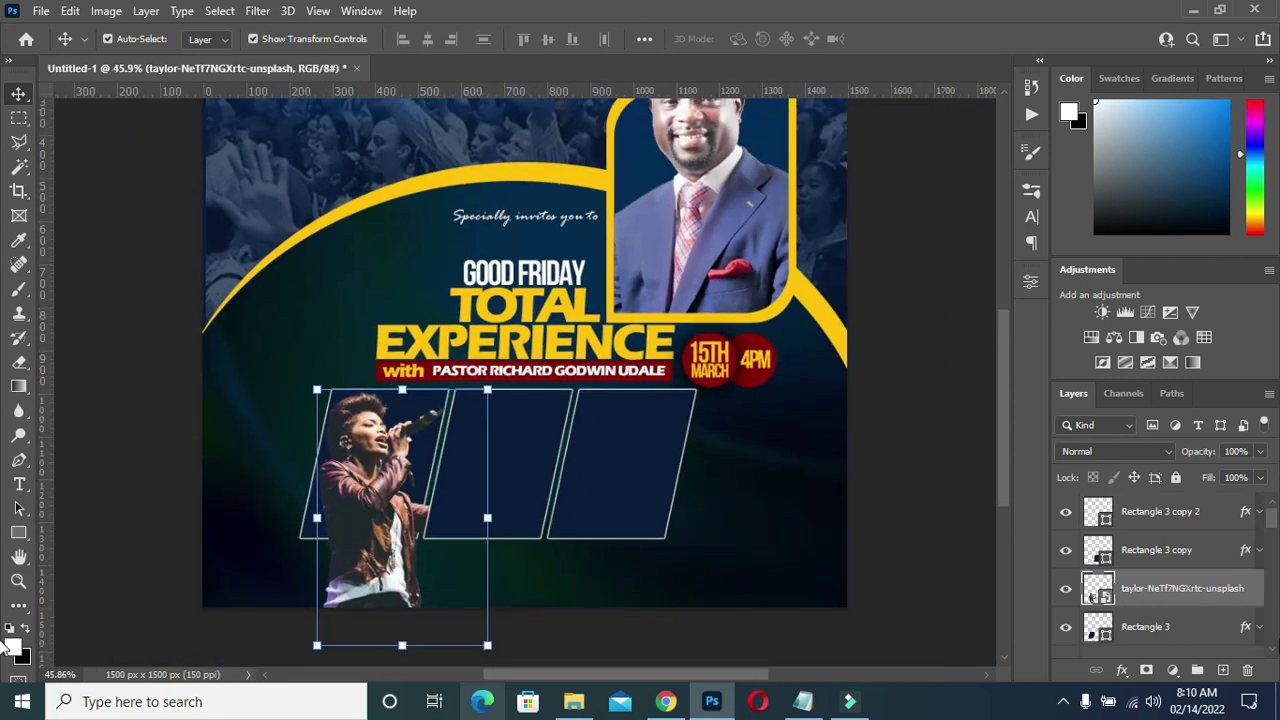
pyautogui.rightClick(1153, 590)
pyautogui.click(957, 434)
pyautogui.scroll(1, 478, 475)
pyautogui.scroll(1, 478, 475)
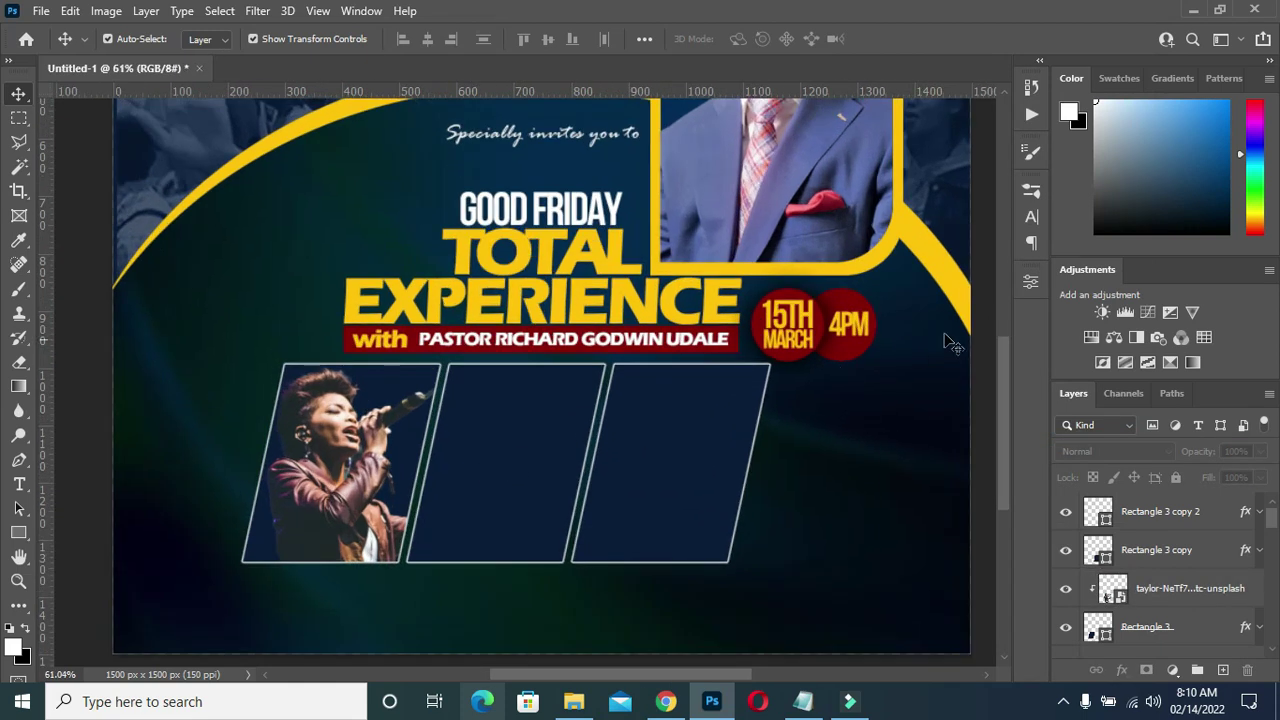
pyautogui.scroll(-3, 1006, 400)
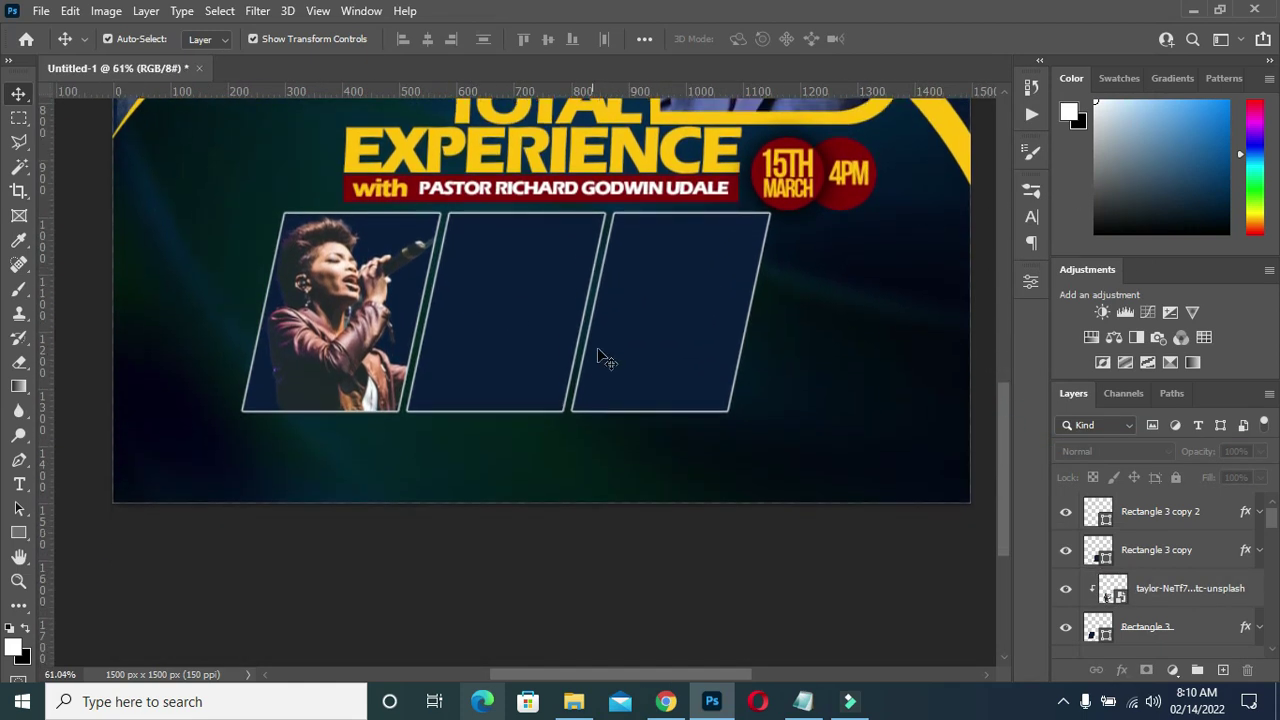
pyautogui.click(522, 341)
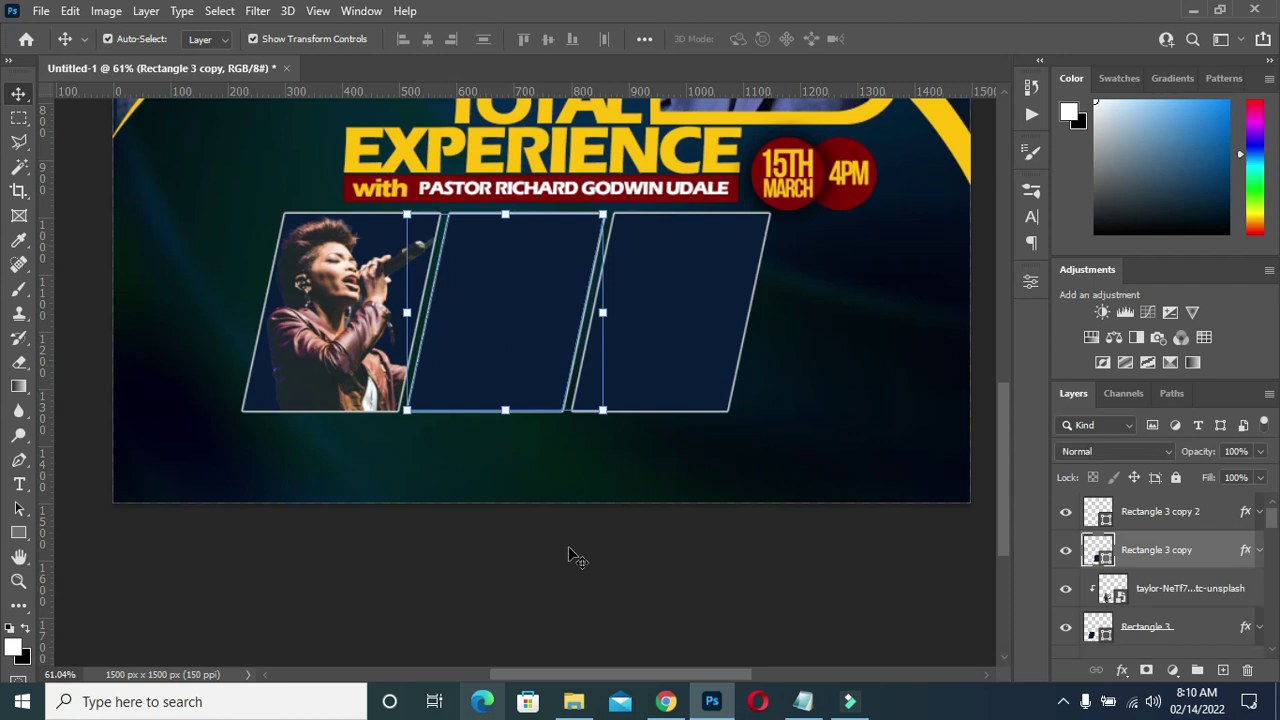
# - Place the photo of the man singing in glasses and scale it into the middle frame
pyautogui.click(573, 701)
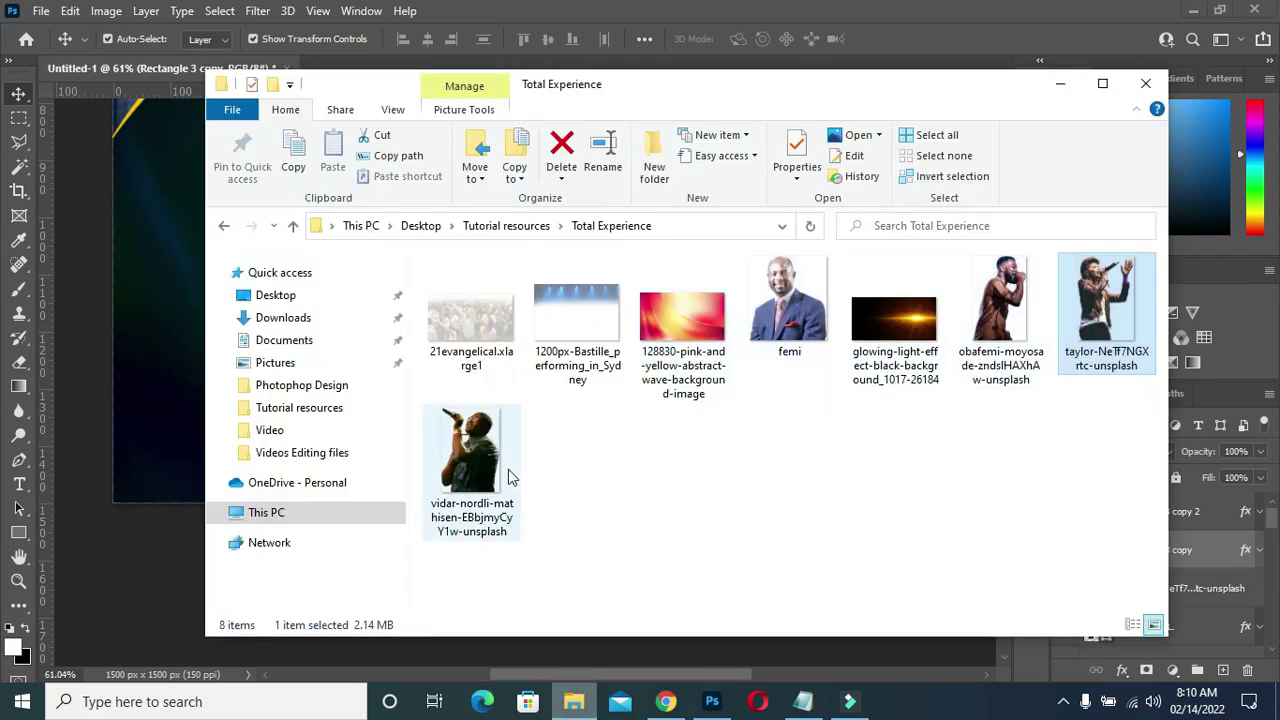
pyautogui.click(478, 459)
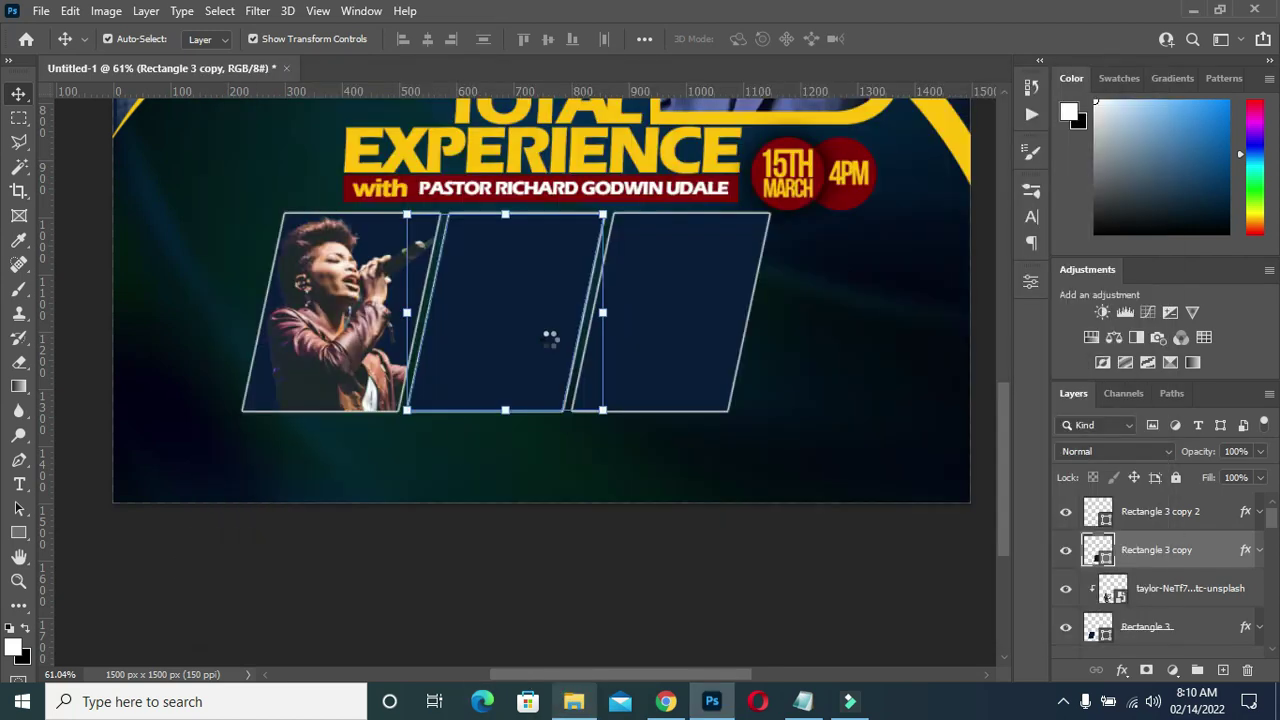
pyautogui.moveTo(218, 535); pyautogui.dragTo(543, 334)
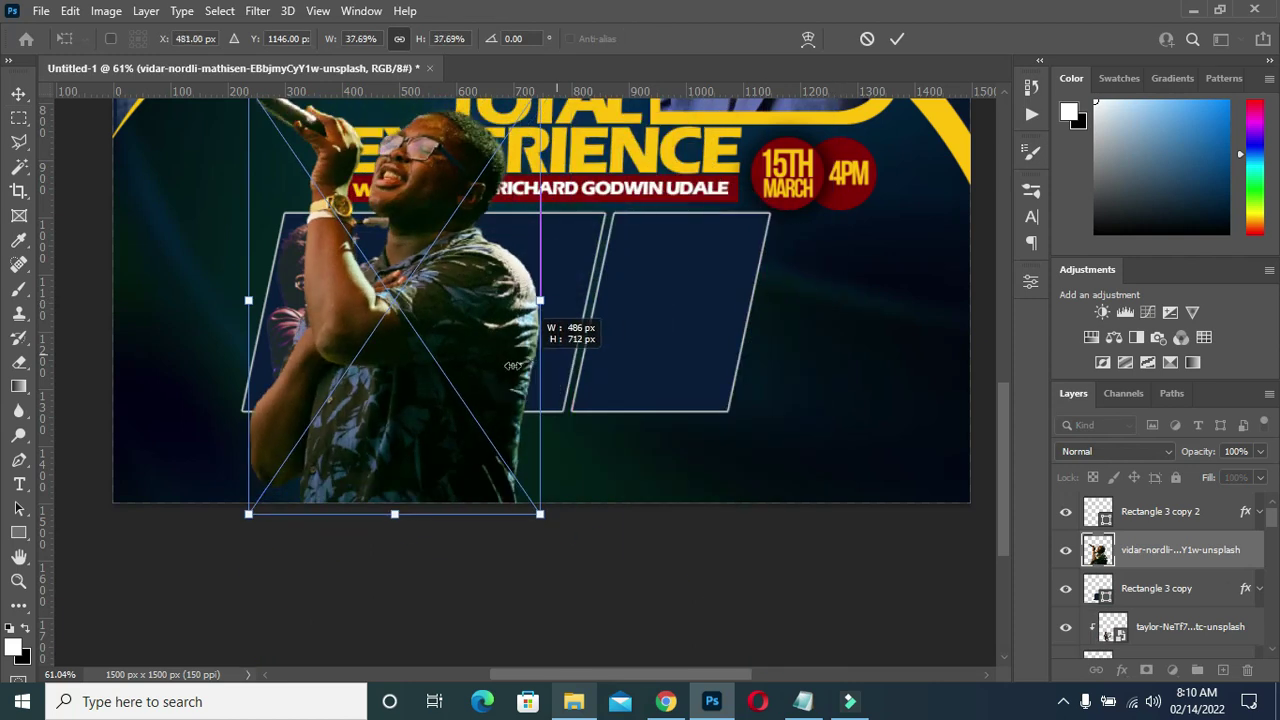
pyautogui.moveTo(835, 301); pyautogui.dragTo(445, 300)
pyautogui.moveTo(250, 298); pyautogui.dragTo(280, 298)
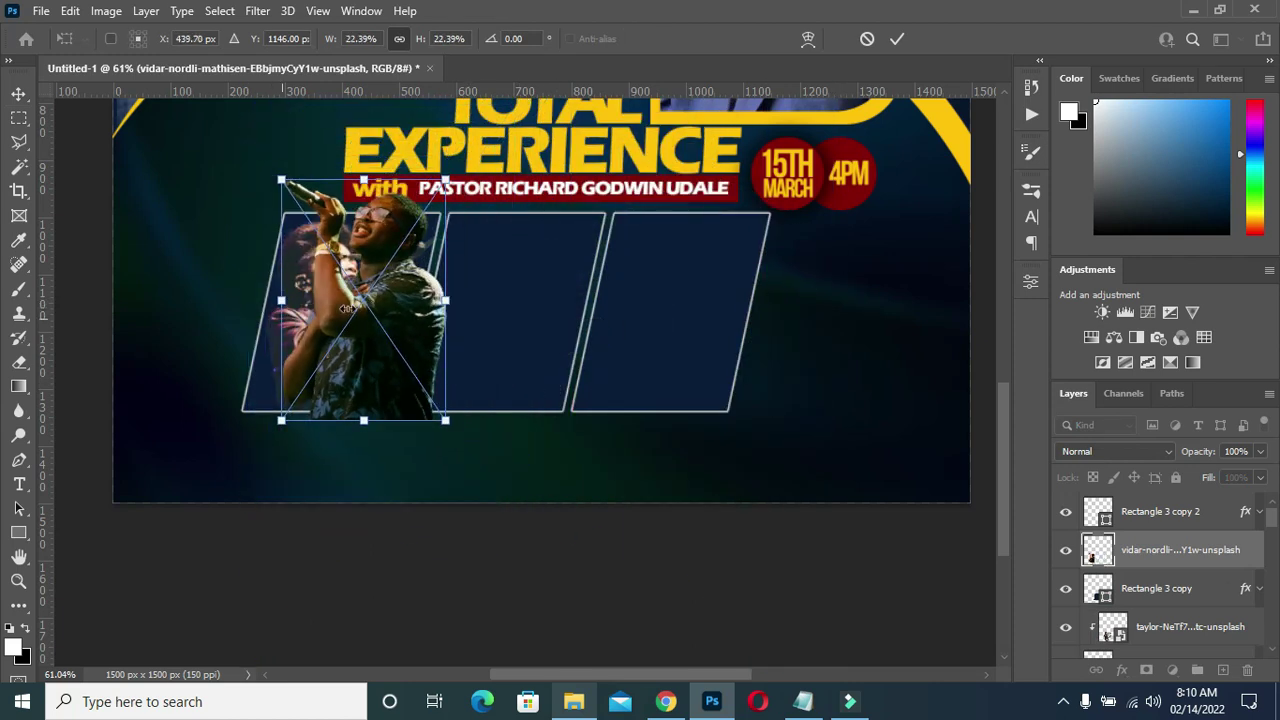
pyautogui.moveTo(380, 306); pyautogui.dragTo(515, 341)
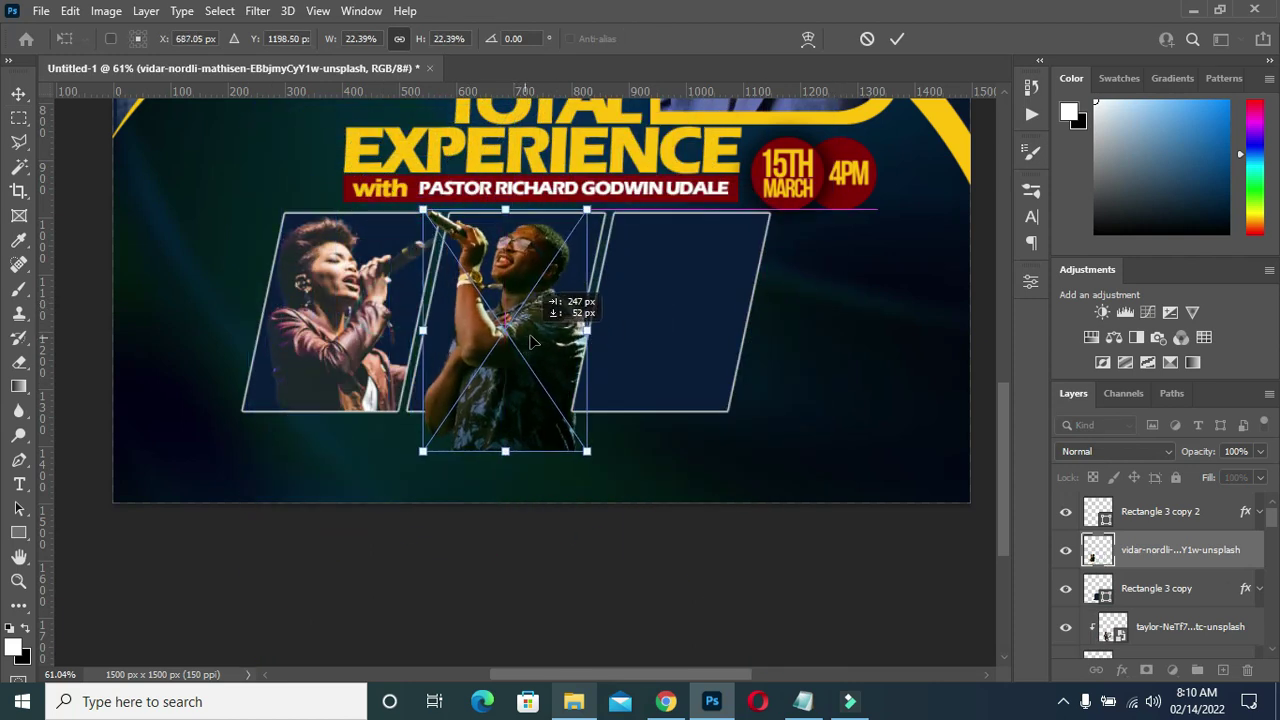
pyautogui.moveTo(515, 341); pyautogui.dragTo(528, 350)
pyautogui.moveTo(422, 453); pyautogui.dragTo(439, 428)
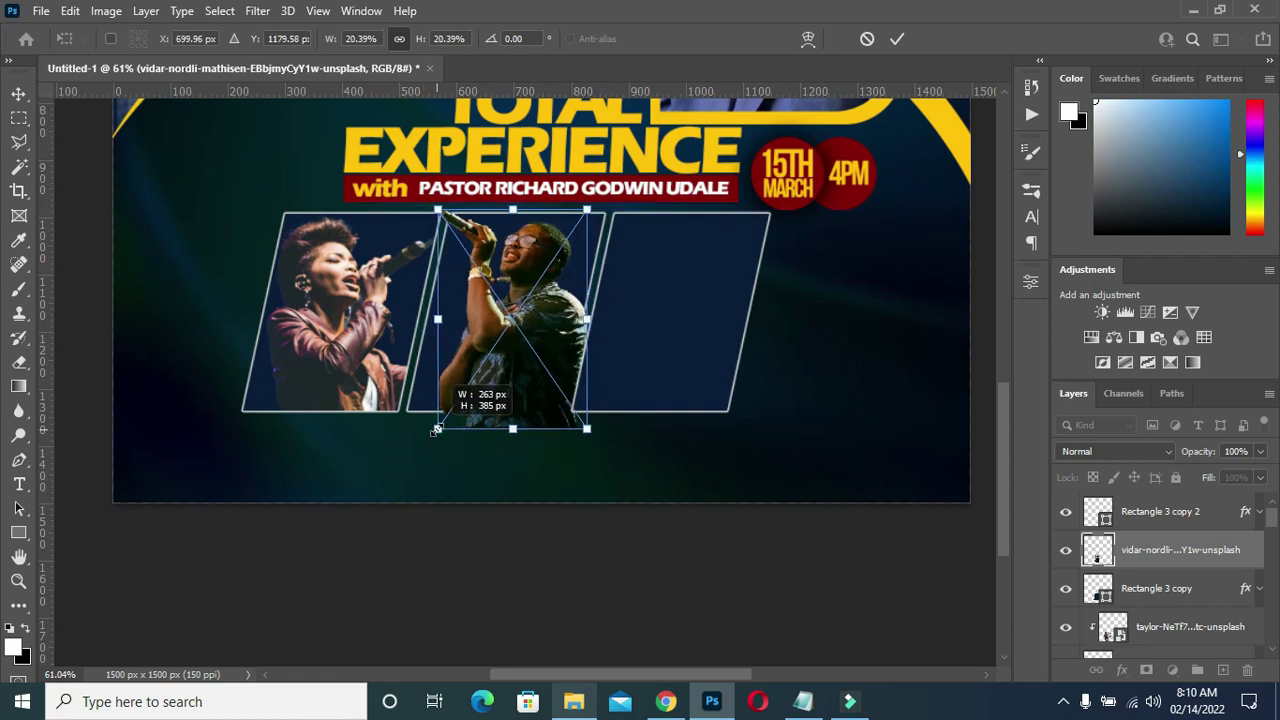
pyautogui.moveTo(526, 378); pyautogui.dragTo(530, 378)
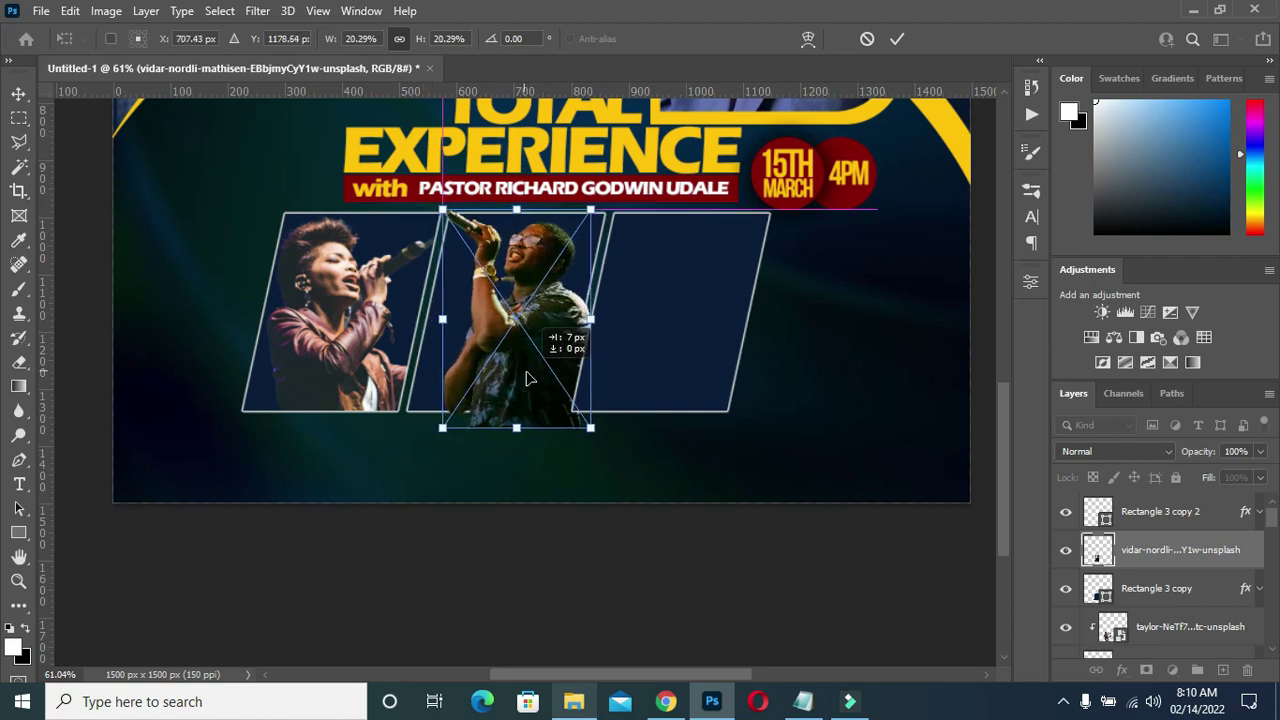
pyautogui.press('Return')
# - Clip the glasses singer's photo to the middle frame with Create Clipping Mask
pyautogui.rightClick(1196, 550)
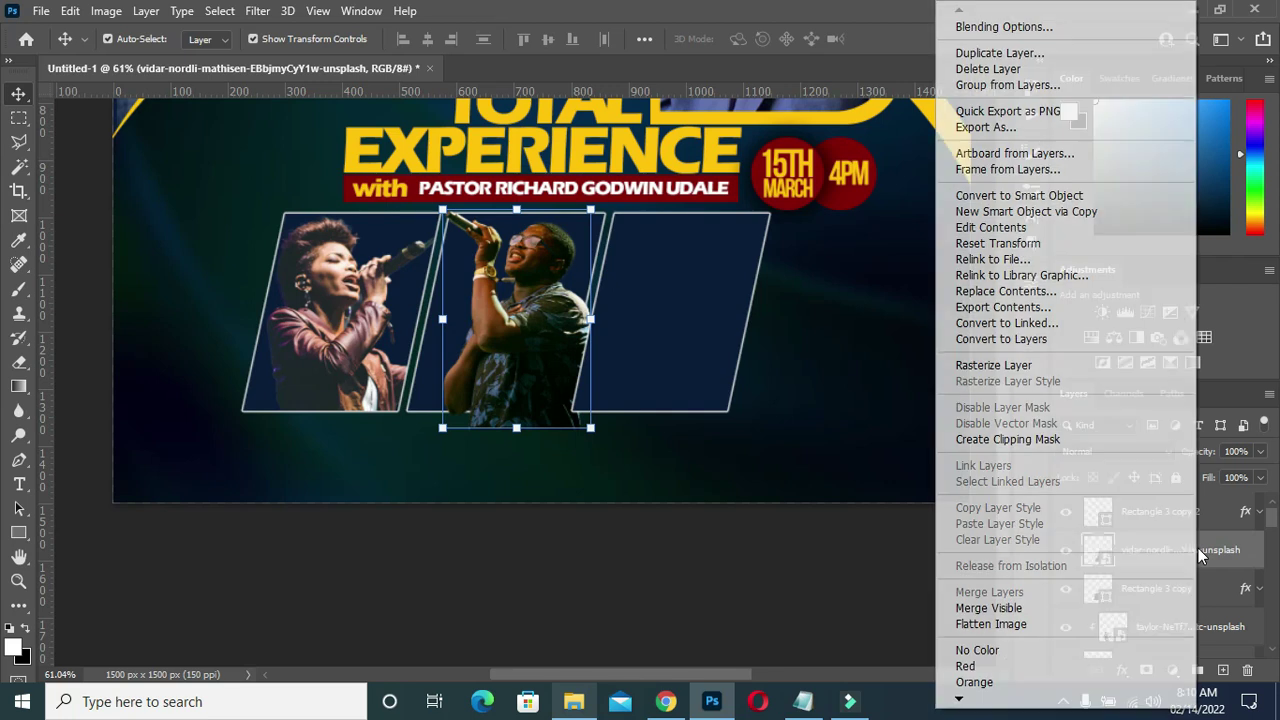
pyautogui.click(985, 439)
pyautogui.scroll(-1, 757, 380)
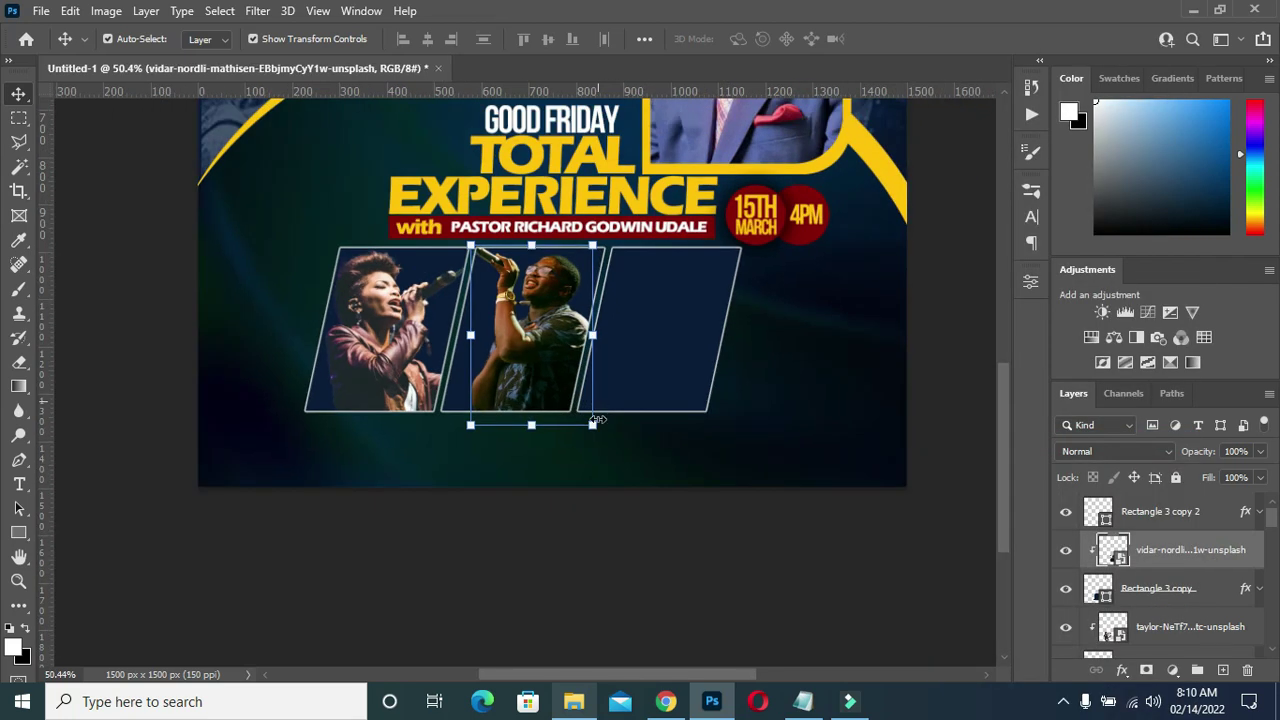
pyautogui.scroll(1, 680, 358)
pyautogui.click(573, 701)
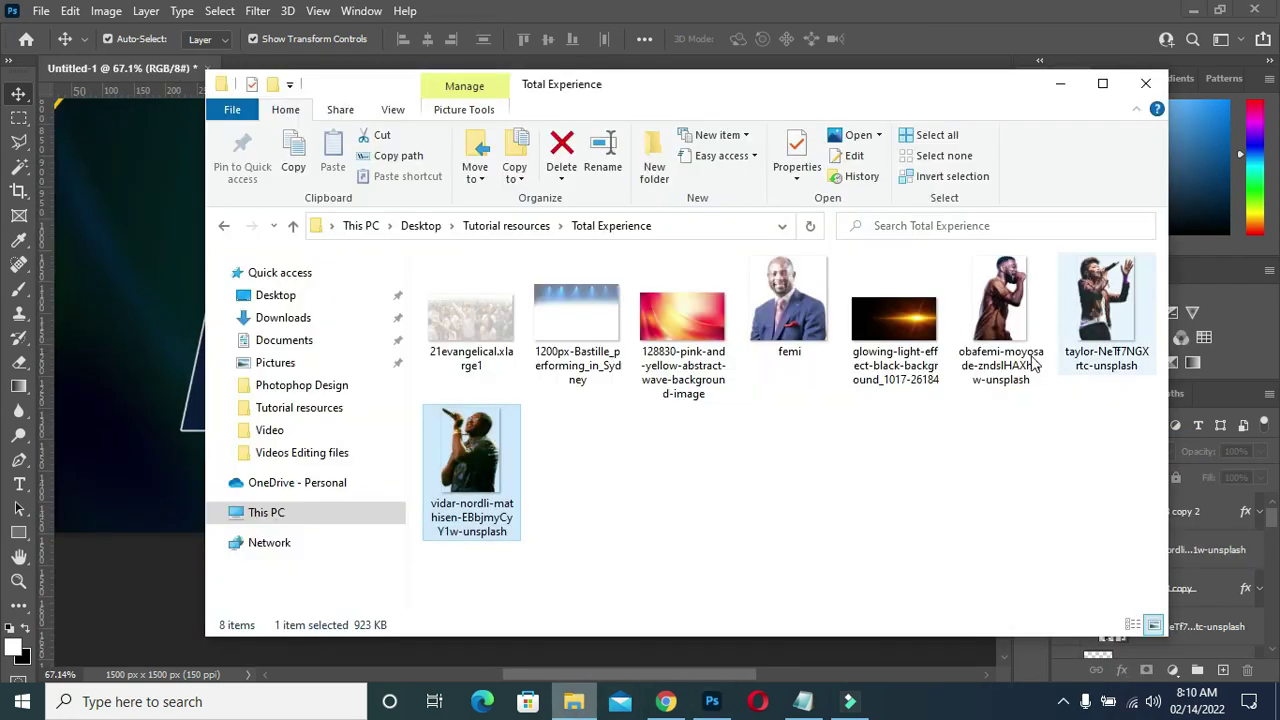
# - Place the brown-shirt singer's photo and scale and position it over the right frame
pyautogui.click(999, 318)
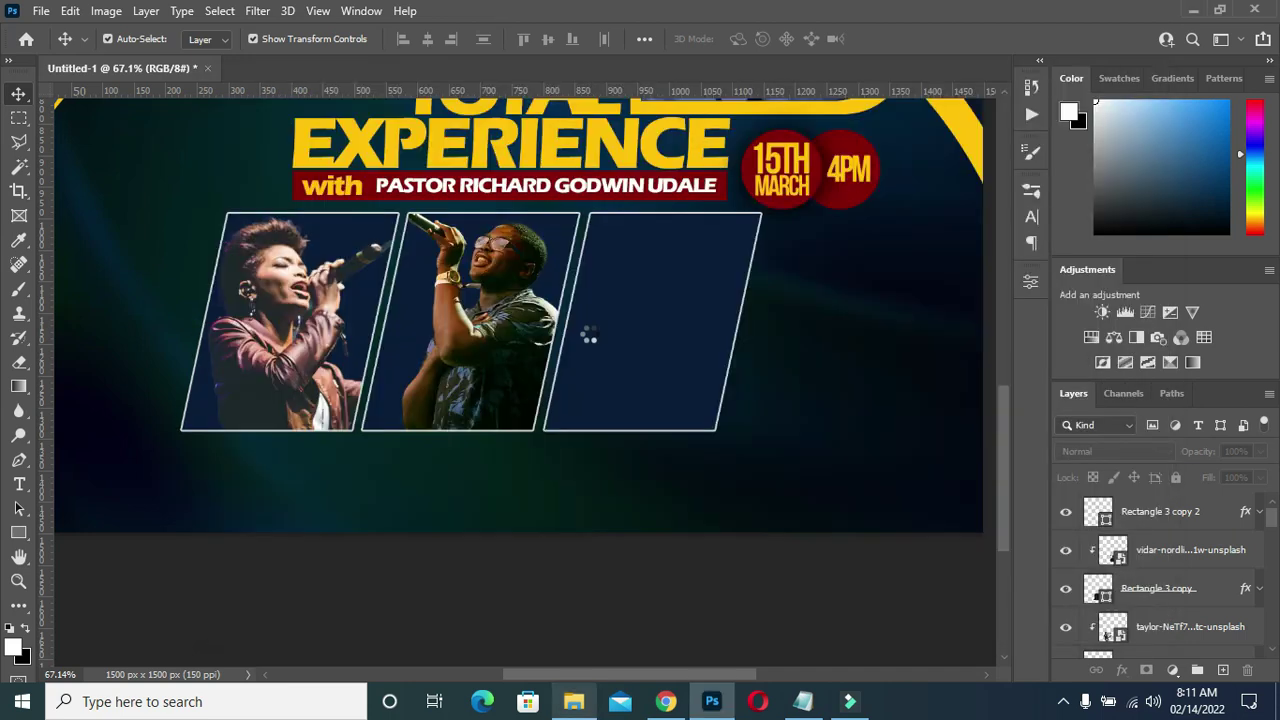
pyautogui.moveTo(1005, 315); pyautogui.dragTo(600, 330)
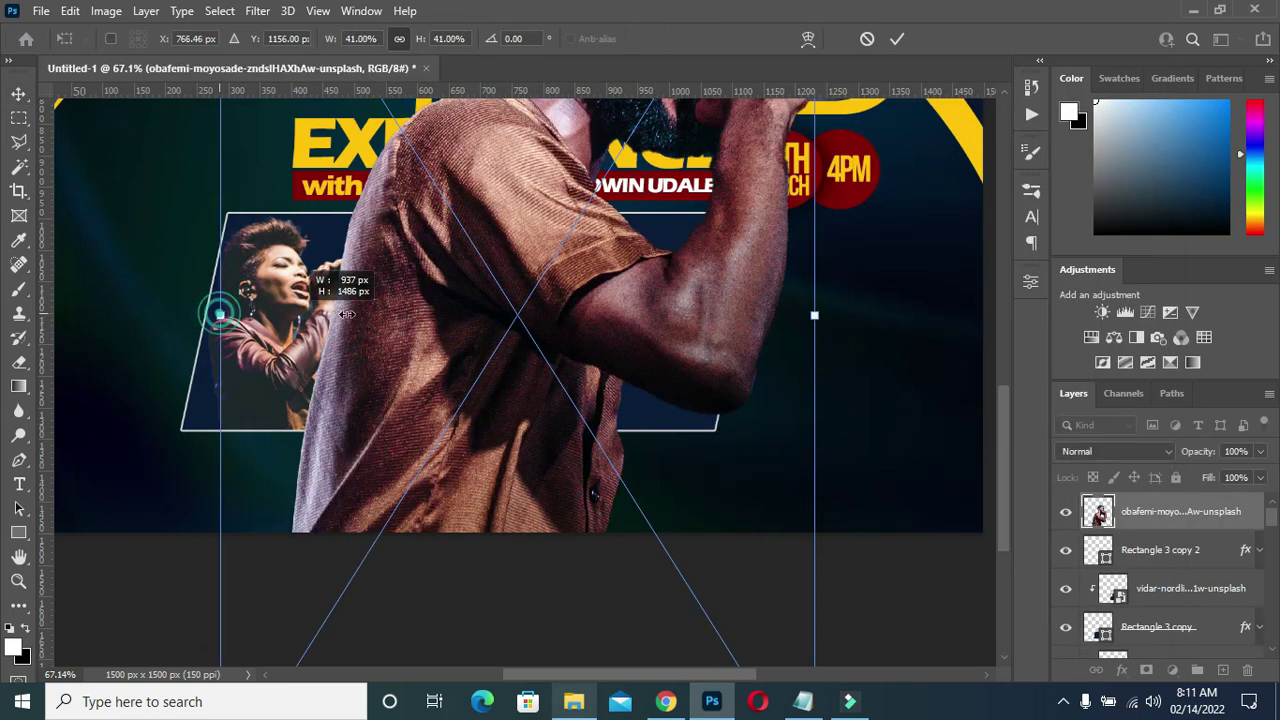
pyautogui.moveTo(218, 316); pyautogui.dragTo(630, 316)
pyautogui.moveTo(727, 315); pyautogui.dragTo(633, 370)
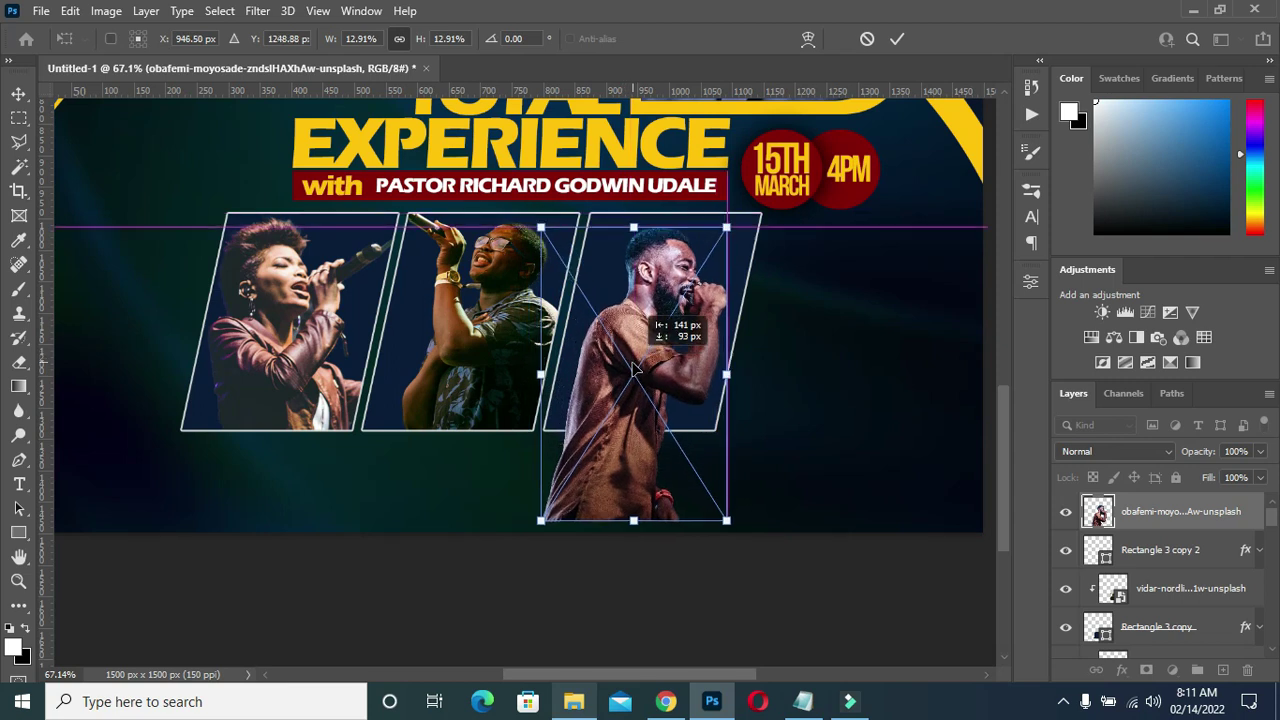
pyautogui.moveTo(633, 243); pyautogui.dragTo(633, 232)
pyautogui.moveTo(729, 365); pyautogui.dragTo(740, 372)
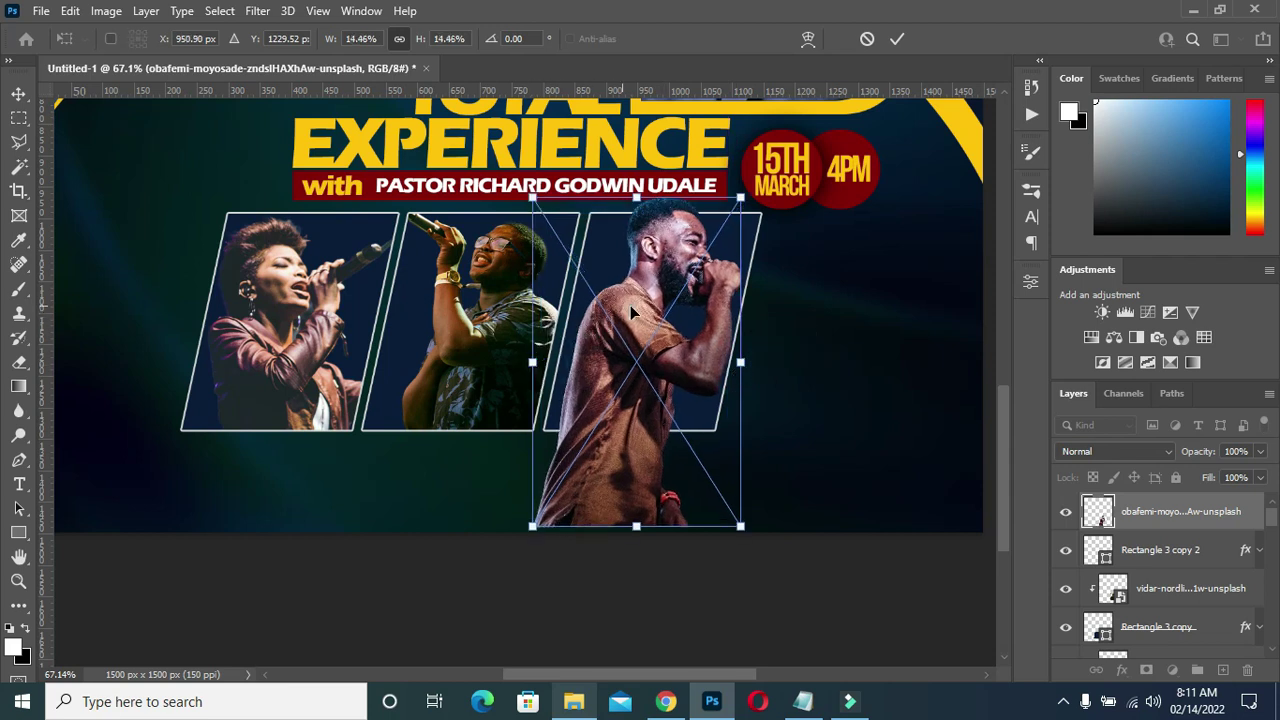
pyautogui.moveTo(634, 307)
pyautogui.mouseDown()
pyautogui.moveTo(628, 337)
pyautogui.moveTo(627, 318)
pyautogui.mouseUp()
pyautogui.moveTo(665, 272); pyautogui.dragTo(658, 272)
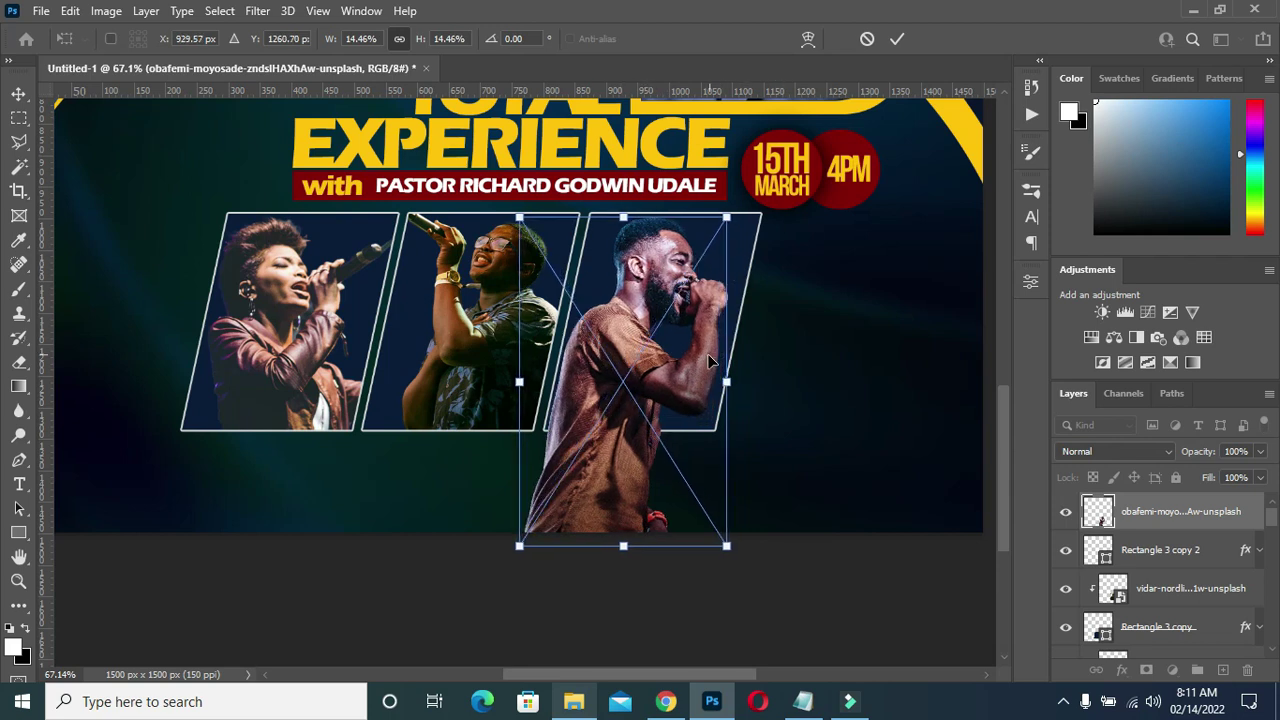
pyautogui.press('Return')
# - Clip the brown-shirt photo to the right frame with Create Clipping Mask
pyautogui.rightClick(1173, 515)
pyautogui.click(990, 437)
pyautogui.scroll(-1, 818, 365)
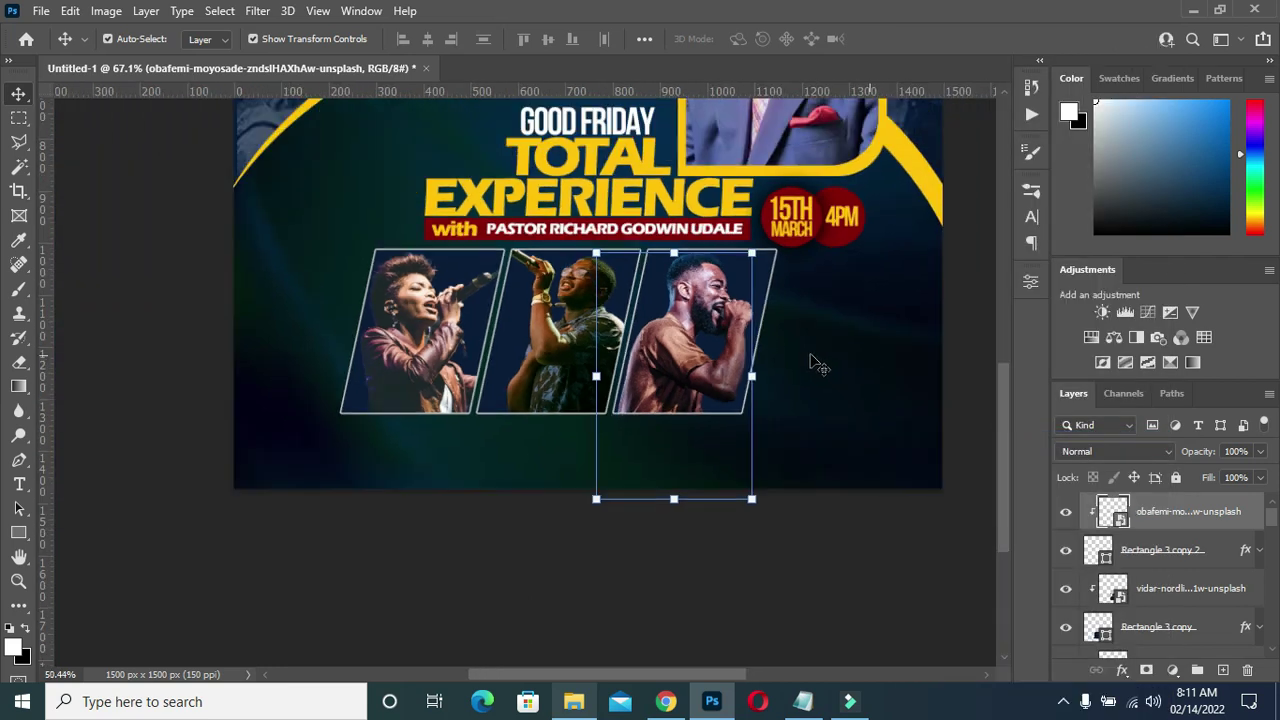
pyautogui.scroll(-1, 815, 364)
pyautogui.click(770, 360)
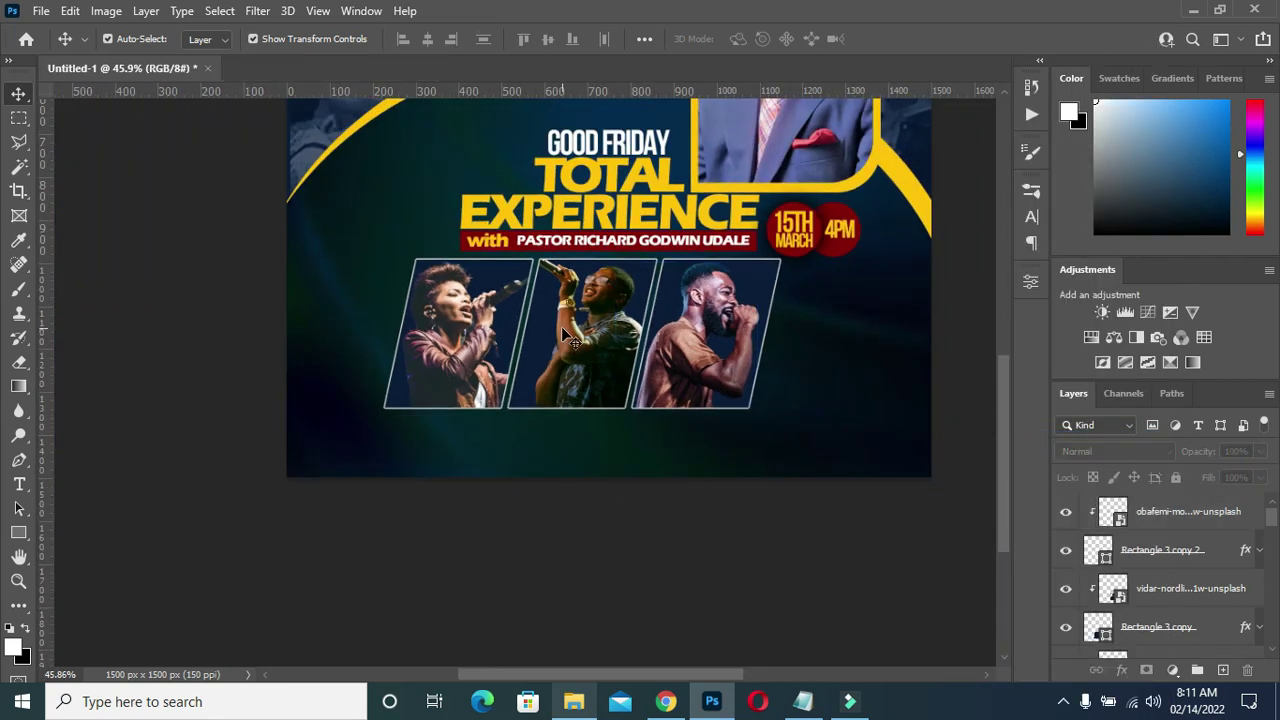
# - Select the third singer photo and fit the whole flyer on screen with Ctrl+0
pyautogui.scroll(-2, 632, 322)
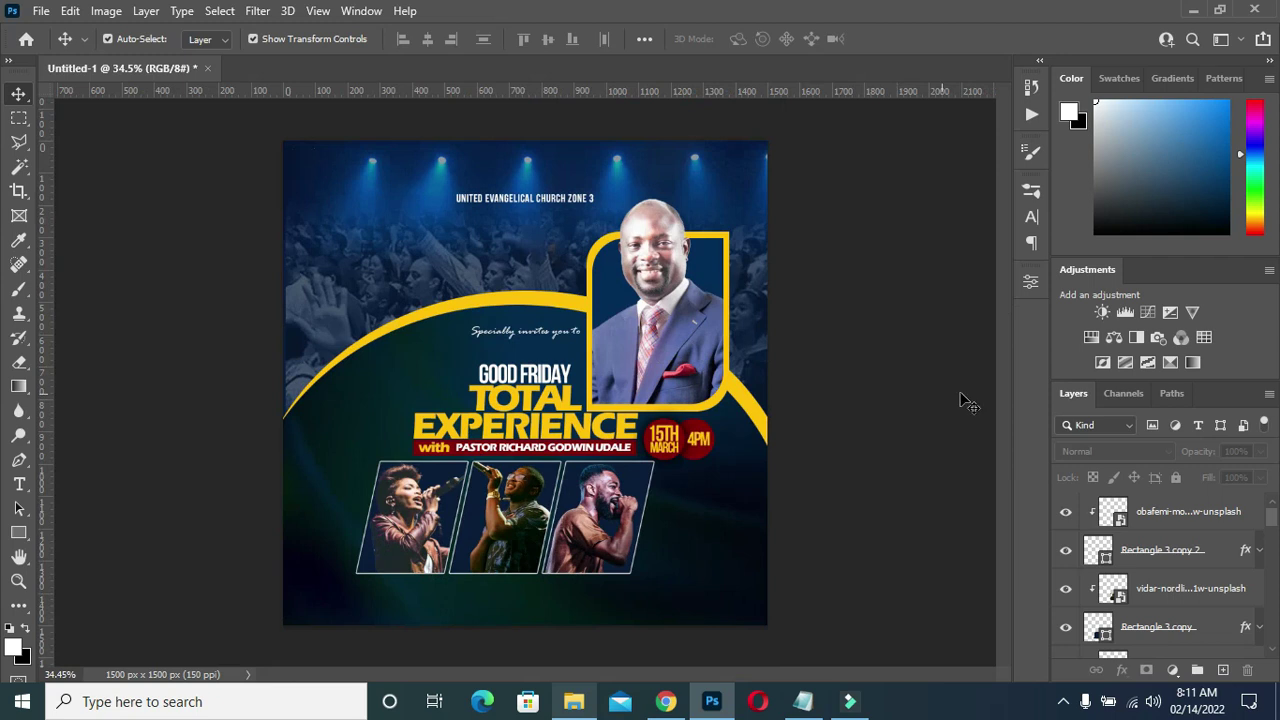
pyautogui.scroll(2, 845, 407)
pyautogui.moveTo(998, 460); pyautogui.dragTo(1003, 541)
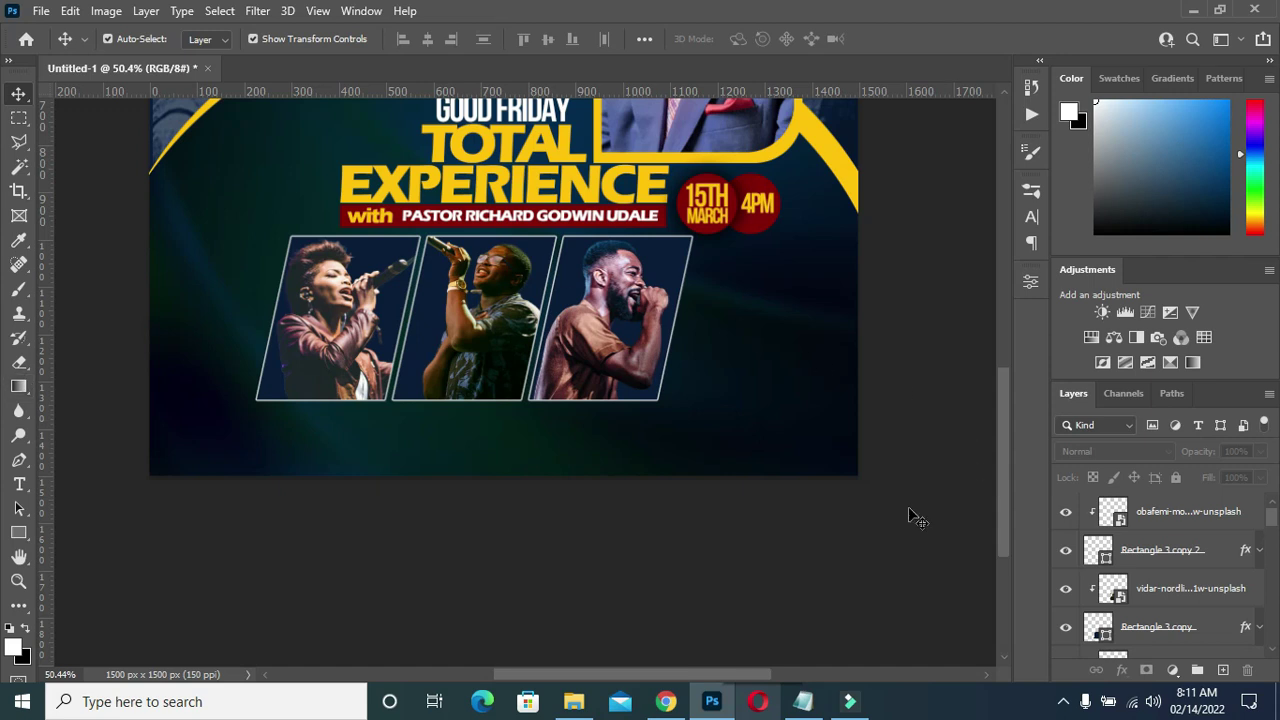
pyautogui.click(615, 366)
pyautogui.hotkey('ctrl', '0')
pyautogui.scroll(-1, 1178, 614)
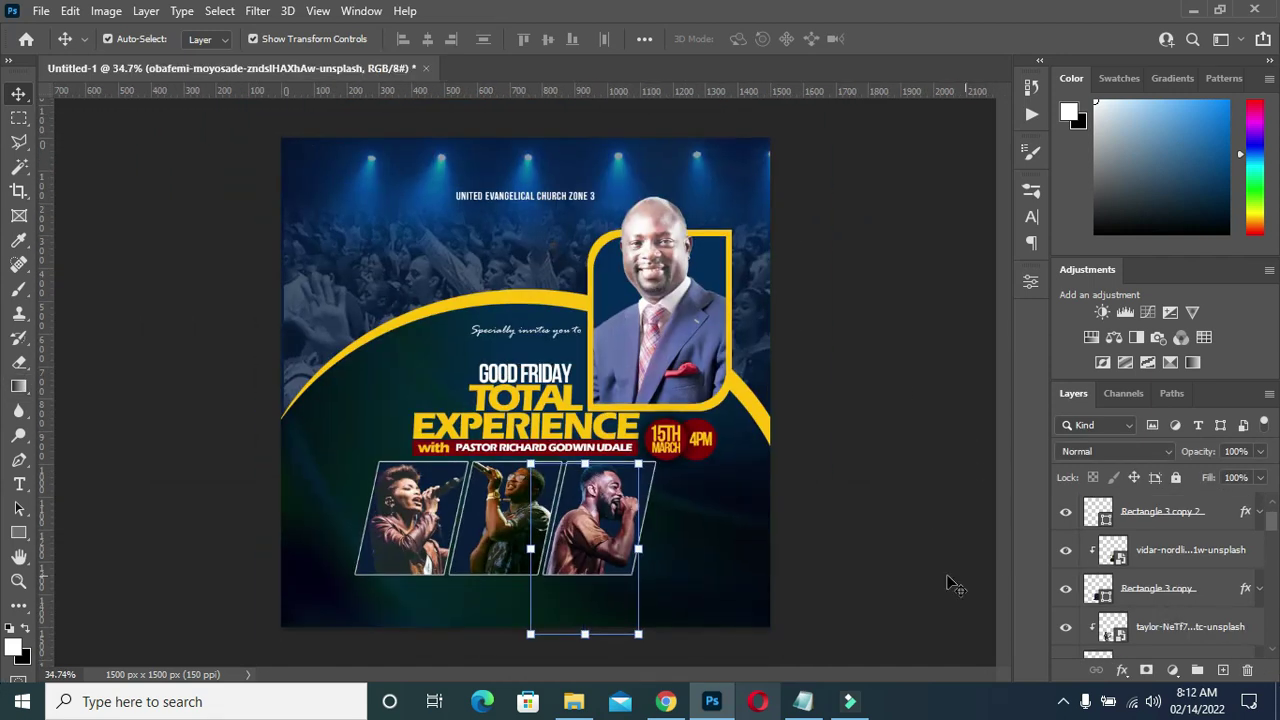
pyautogui.scroll(-3, 1190, 614)
pyautogui.scroll(1, 1171, 590)
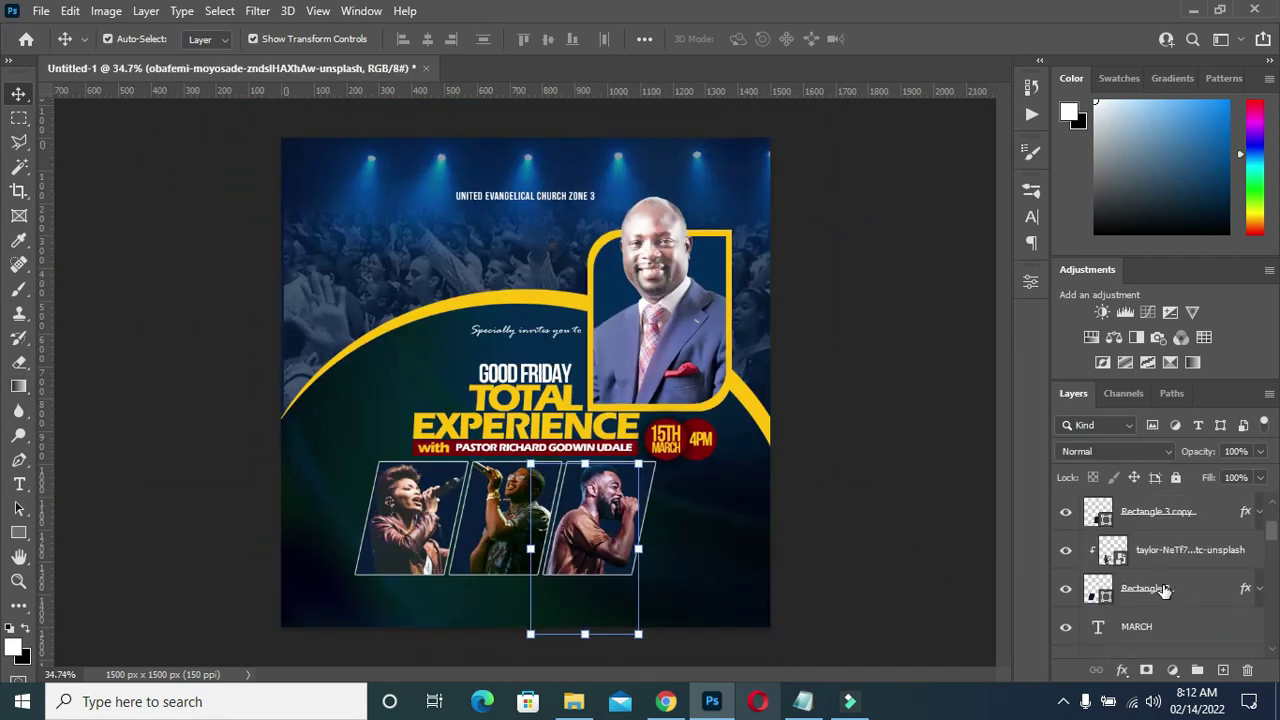
# - Scale the three singer photo layers together down to about 83%
pyautogui.keyDown('shift'); pyautogui.click(1163, 590); pyautogui.keyUp('shift')
pyautogui.moveTo(657, 656); pyautogui.dragTo(619, 622)
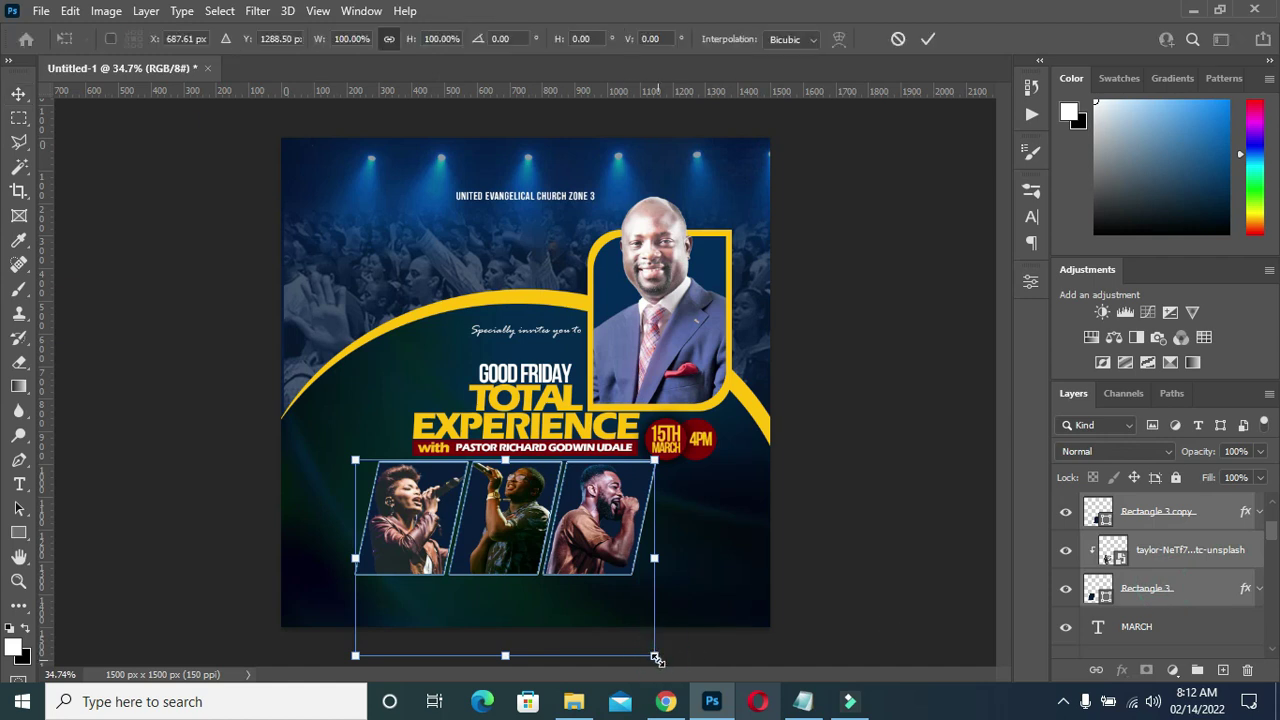
pyautogui.moveTo(613, 629); pyautogui.dragTo(618, 607)
pyautogui.click(928, 39)
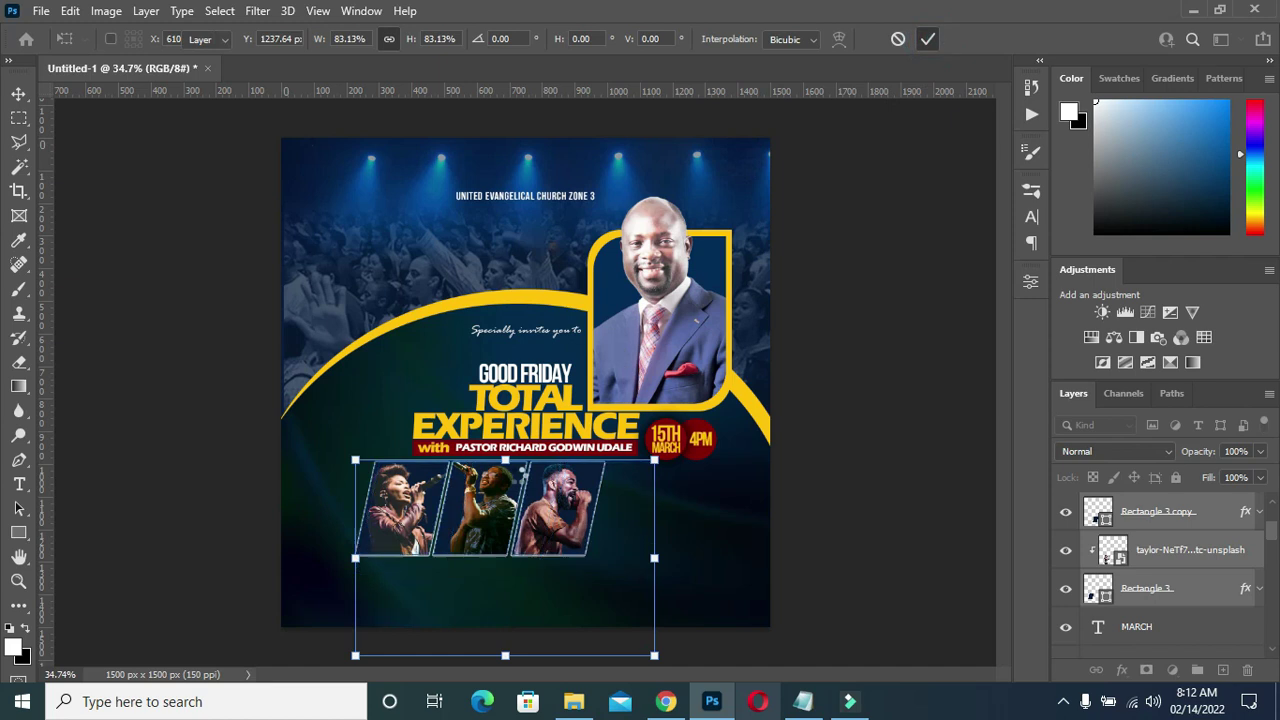
pyautogui.scroll(5, 488, 522)
# - Move the three singer panels about 47 px to the right
pyautogui.moveTo(1003, 486); pyautogui.dragTo(880, 531)
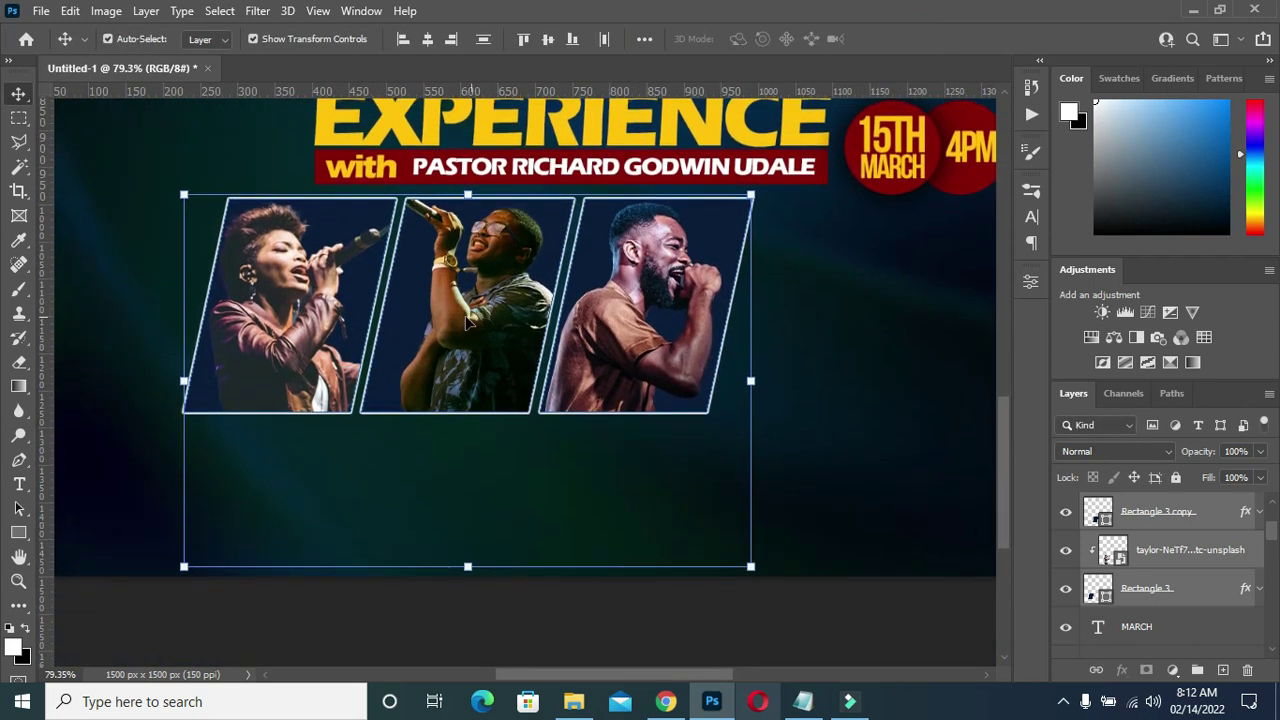
pyautogui.click(746, 379)
pyautogui.moveTo(506, 337); pyautogui.dragTo(553, 337)
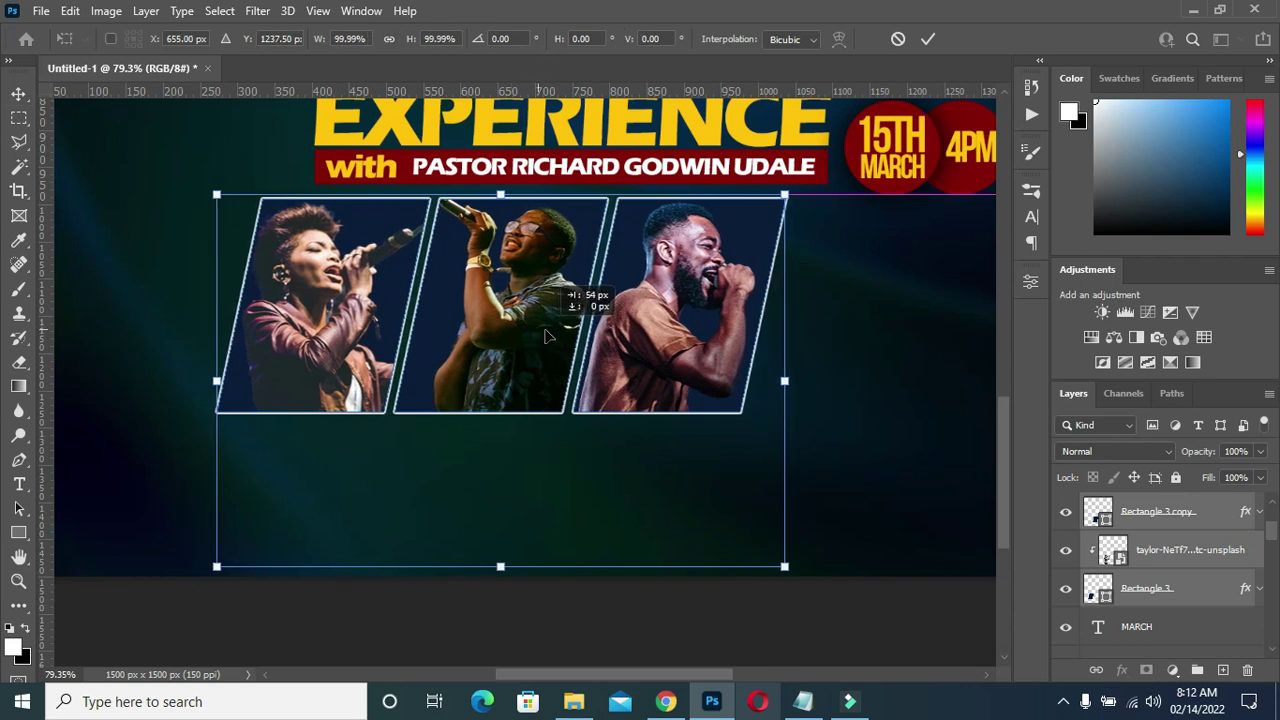
pyautogui.click(654, 614)
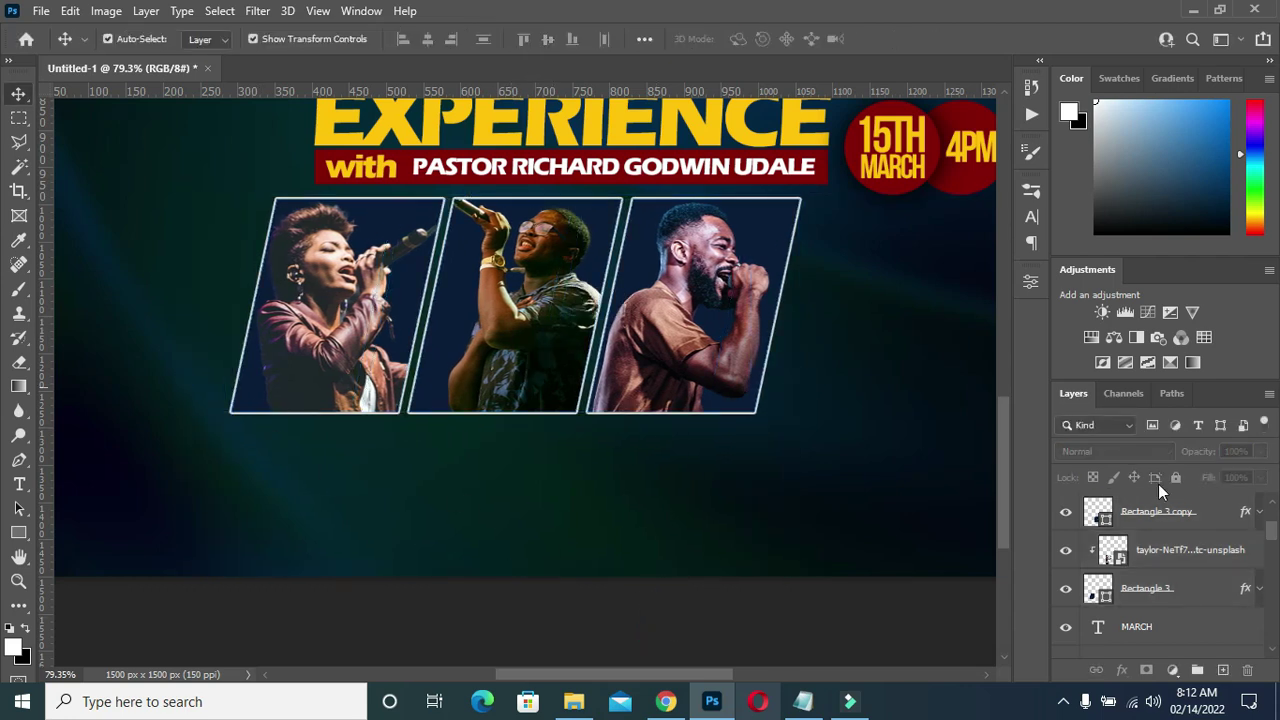
pyautogui.scroll(2, 385, 270)
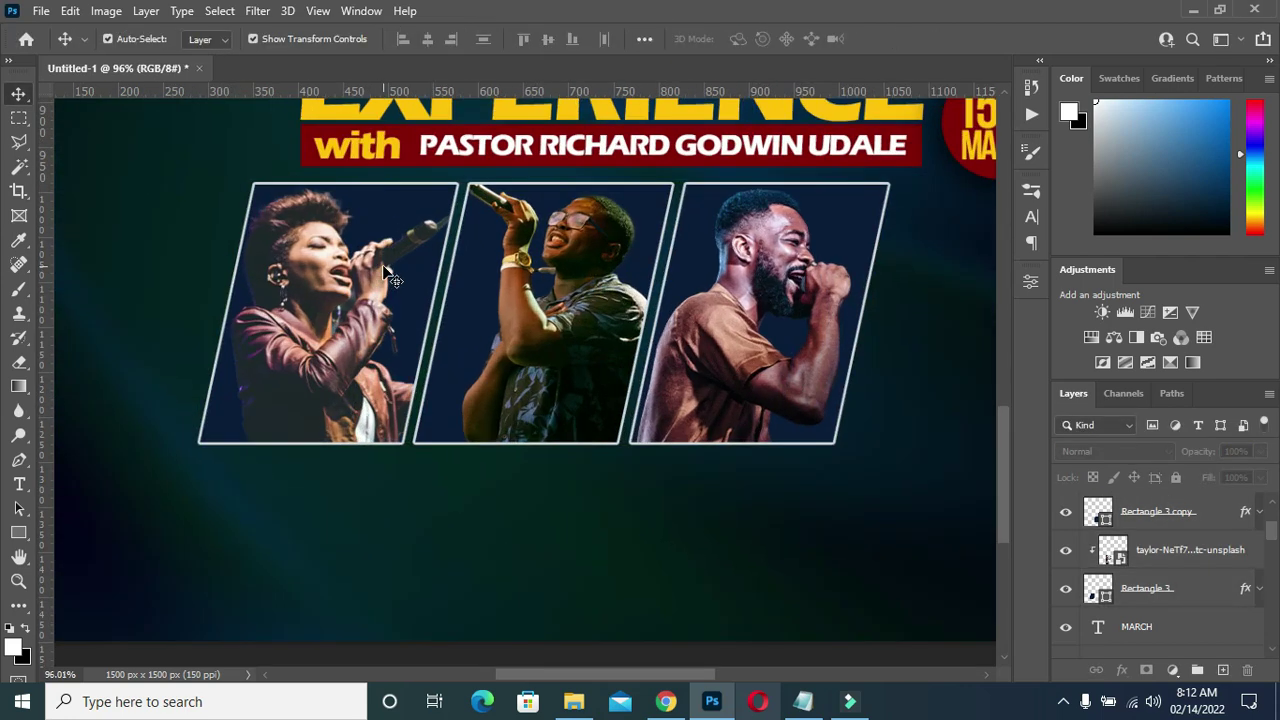
# - Draw a thin rectangle bar under the first singer photo with a dark red fill
pyautogui.rightClick(18, 531)
pyautogui.click(90, 537)
pyautogui.moveTo(207, 455); pyautogui.dragTo(395, 468)
pyautogui.click(805, 462)
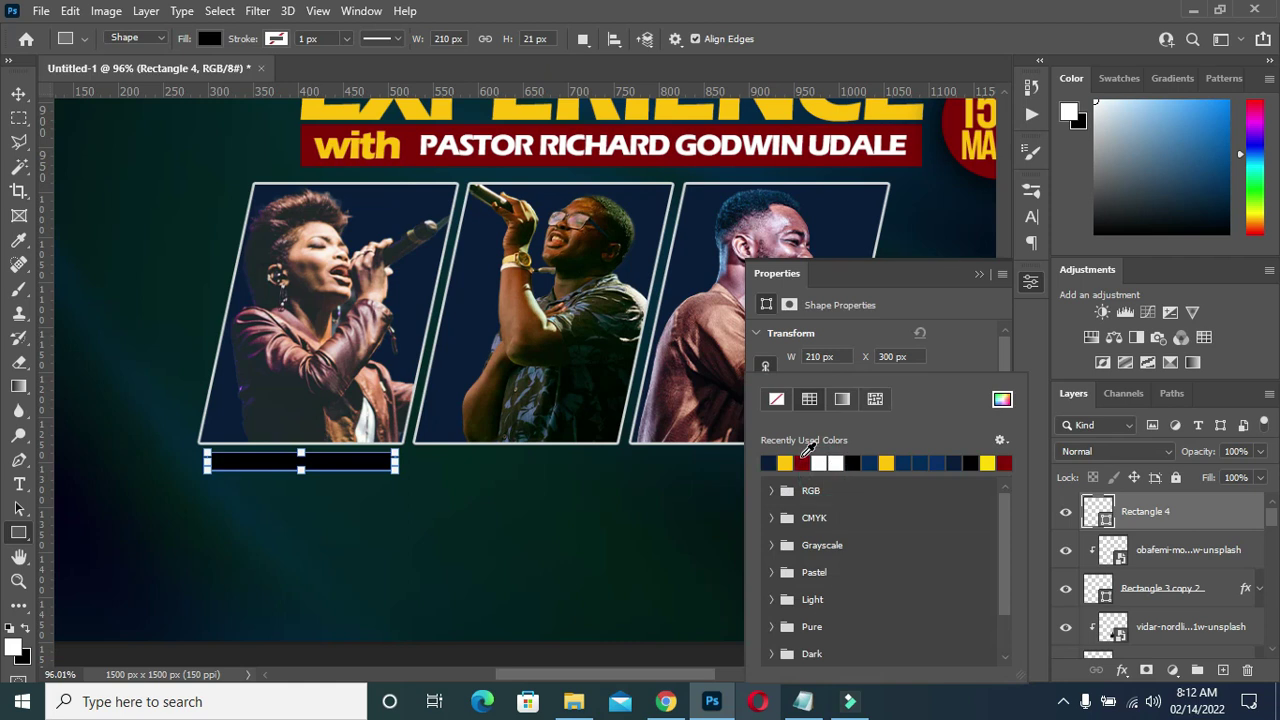
pyautogui.click(802, 462)
pyautogui.click(976, 278)
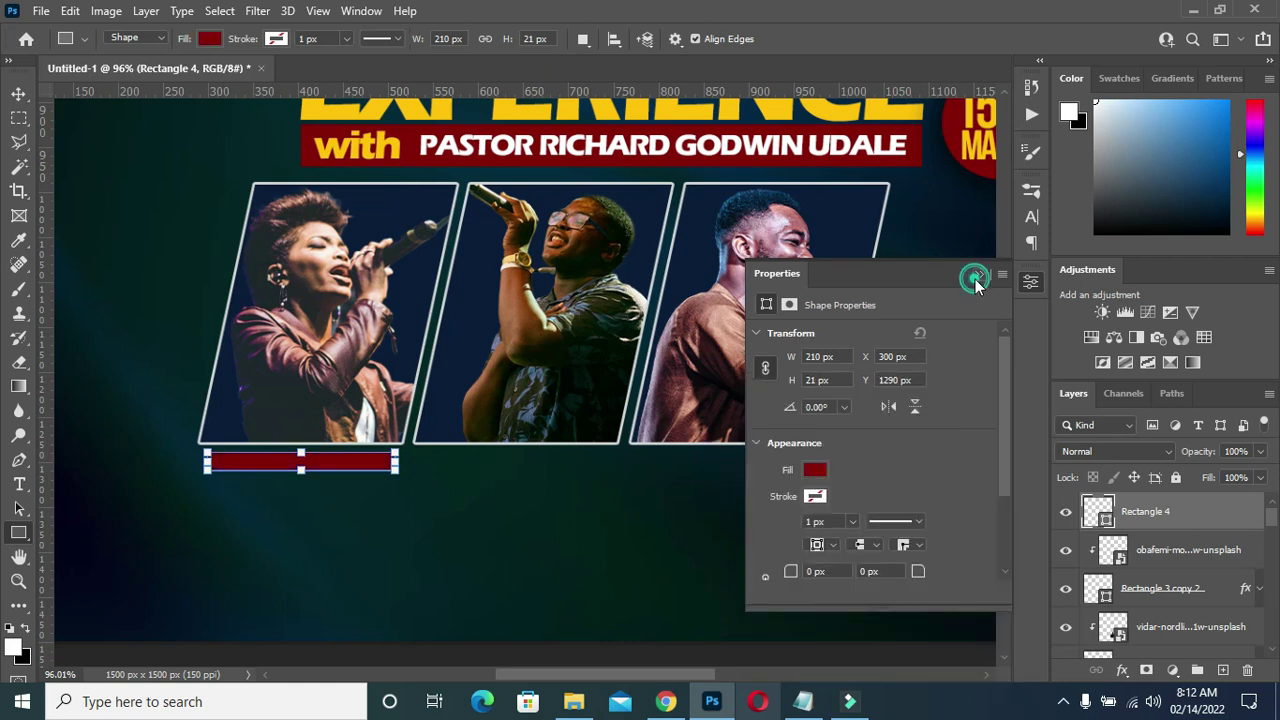
pyautogui.click(976, 278)
pyautogui.click(18, 93)
# - Skew the red bar to match the slanted frames and position it beneath the left photo
pyautogui.scroll(2, 283, 450)
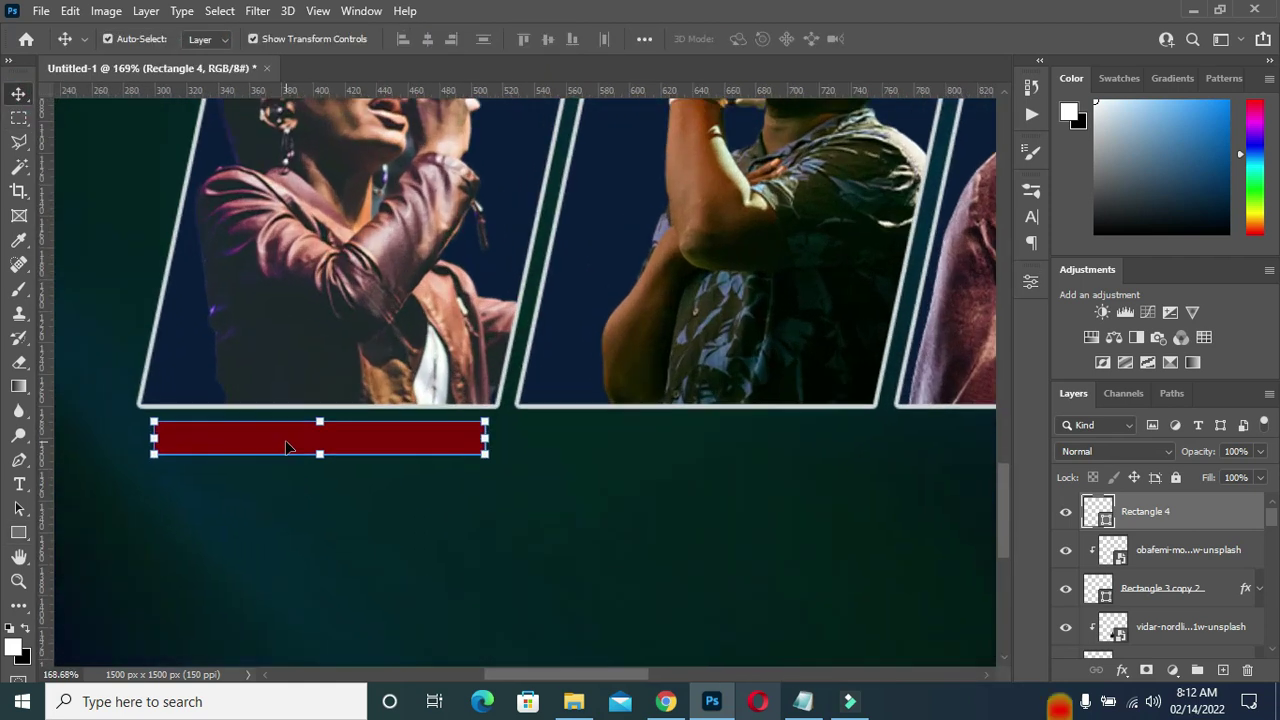
pyautogui.moveTo(294, 443); pyautogui.dragTo(291, 439)
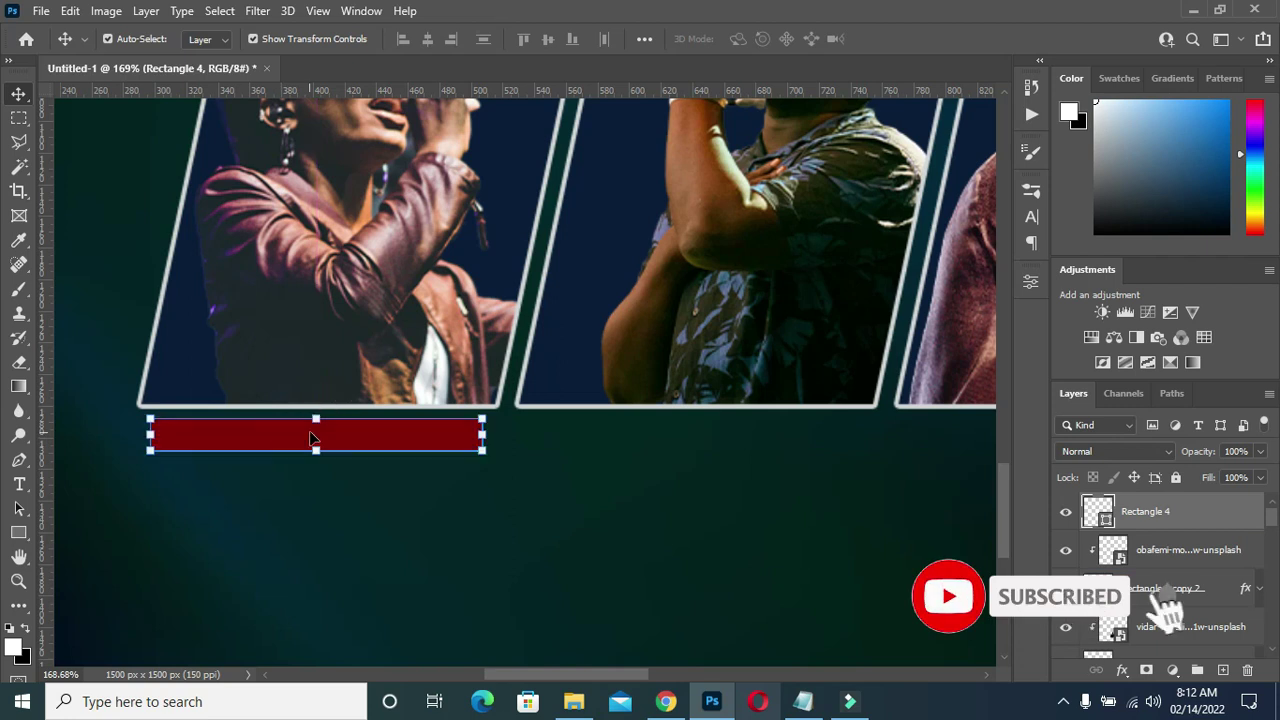
pyautogui.click(316, 420)
pyautogui.rightClick(318, 421)
pyautogui.press('Escape')
pyautogui.moveTo(320, 418)
pyautogui.mouseDown()
pyautogui.moveTo(330, 430)
pyautogui.moveTo(318, 418)
pyautogui.mouseUp()
pyautogui.click(318, 416)
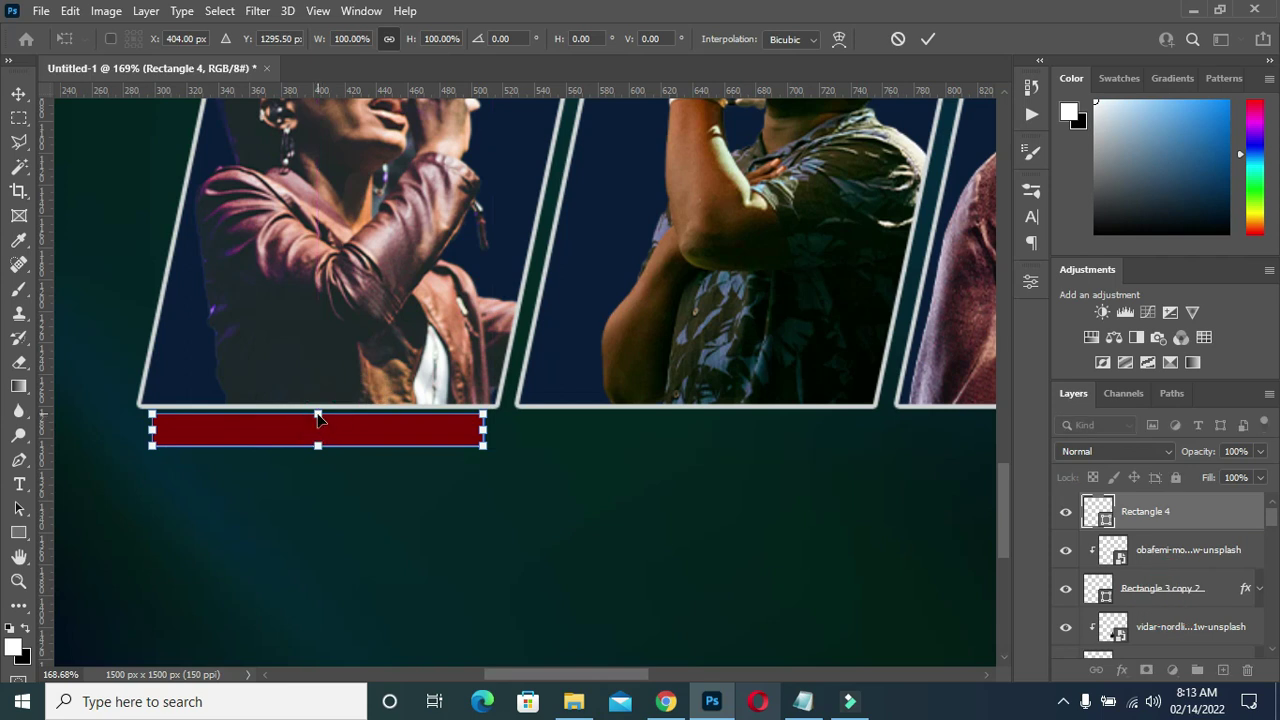
pyautogui.moveTo(316, 414); pyautogui.dragTo(331, 424)
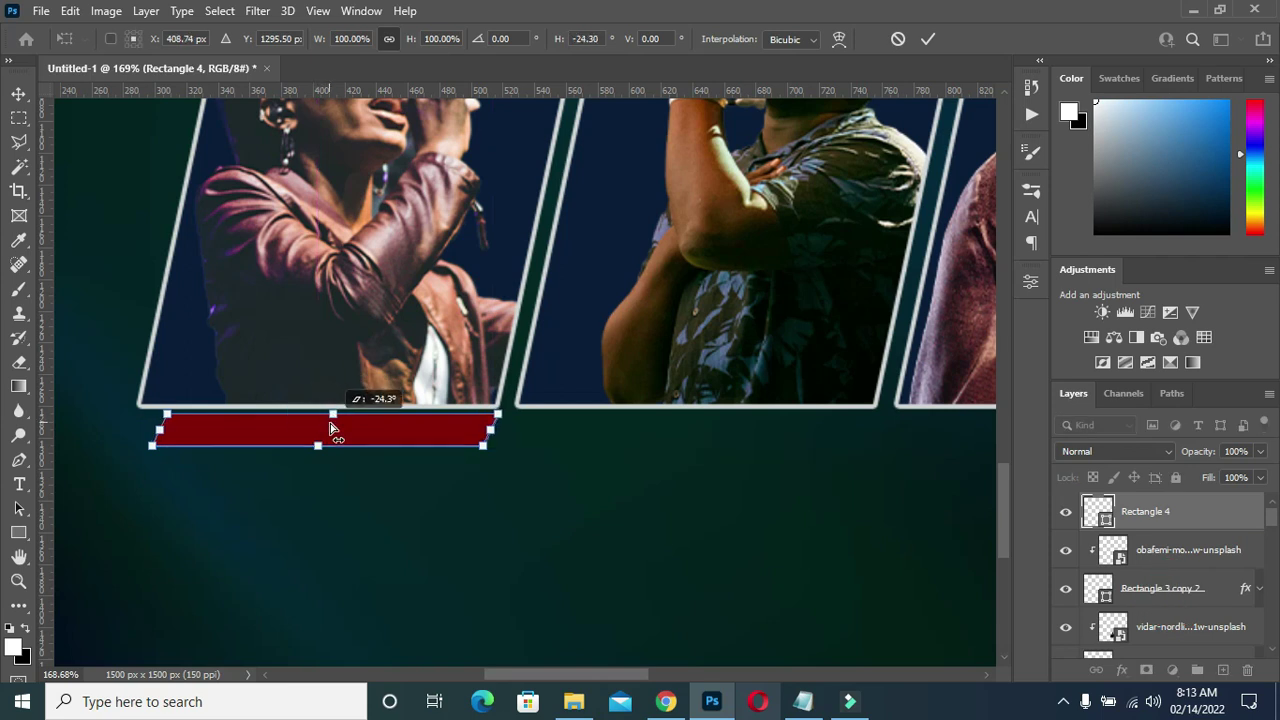
pyautogui.press('Return')
pyautogui.moveTo(330, 442); pyautogui.dragTo(327, 437)
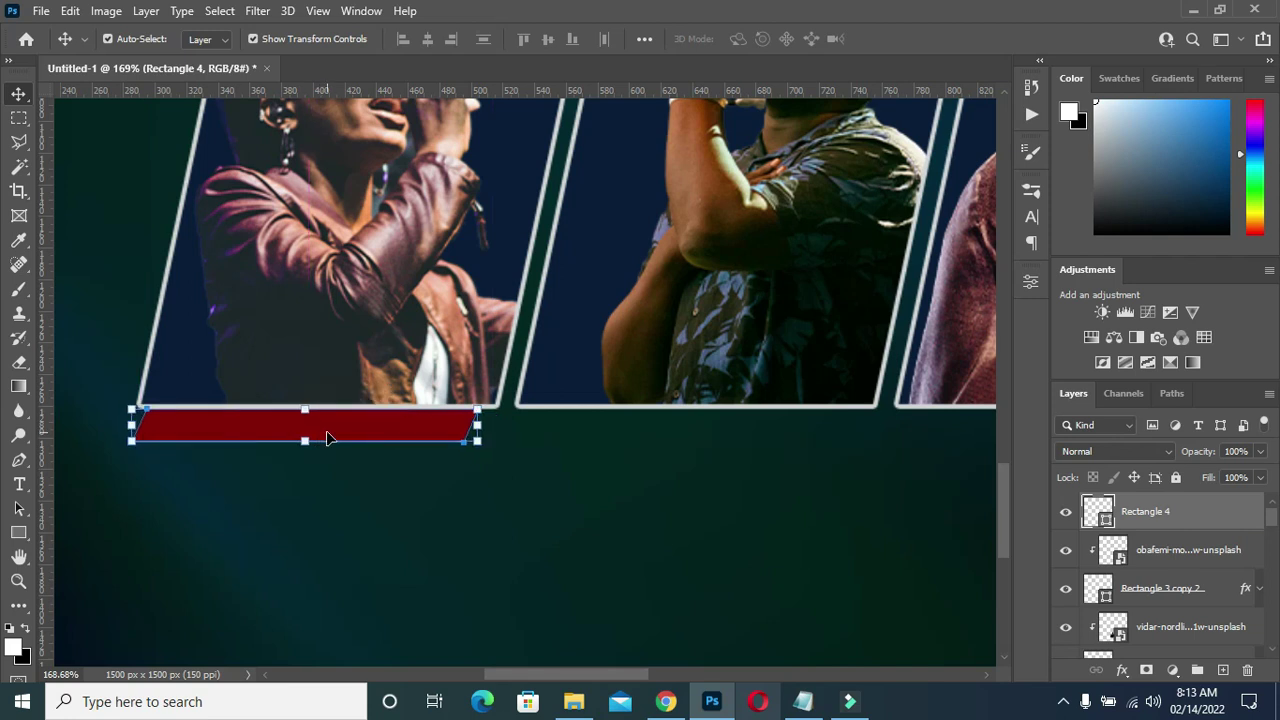
pyautogui.press('Right')
pyautogui.press('Right')
pyautogui.press('Right')
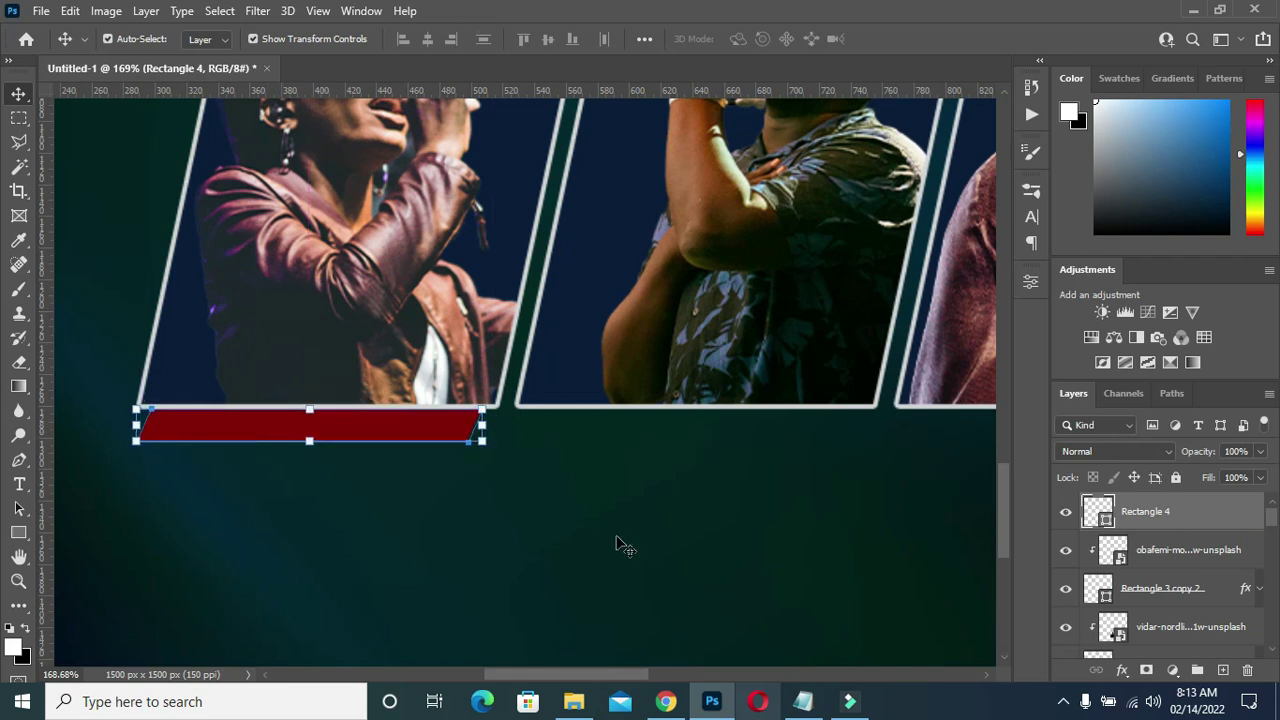
# - Select the first singer's name in the text notes
pyautogui.click(803, 701)
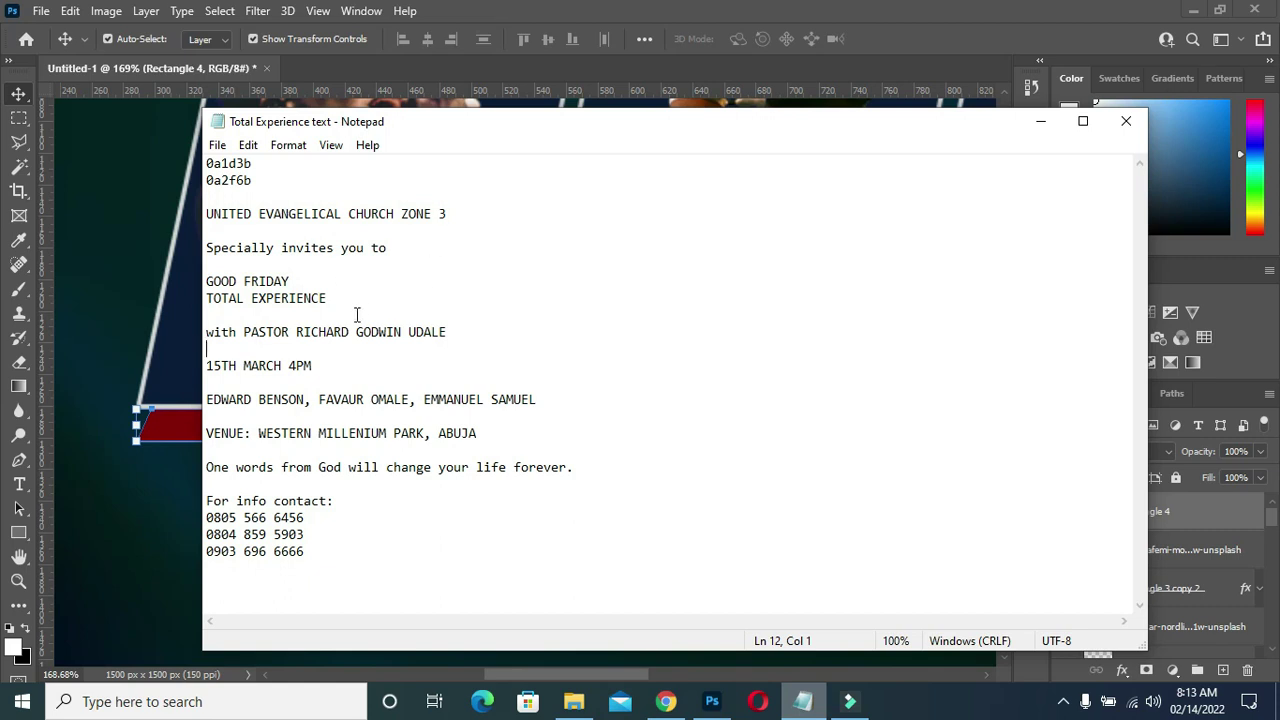
pyautogui.moveTo(409, 400)
pyautogui.mouseDown()
pyautogui.moveTo(208, 400)
pyautogui.moveTo(340, 402)
pyautogui.mouseUp()
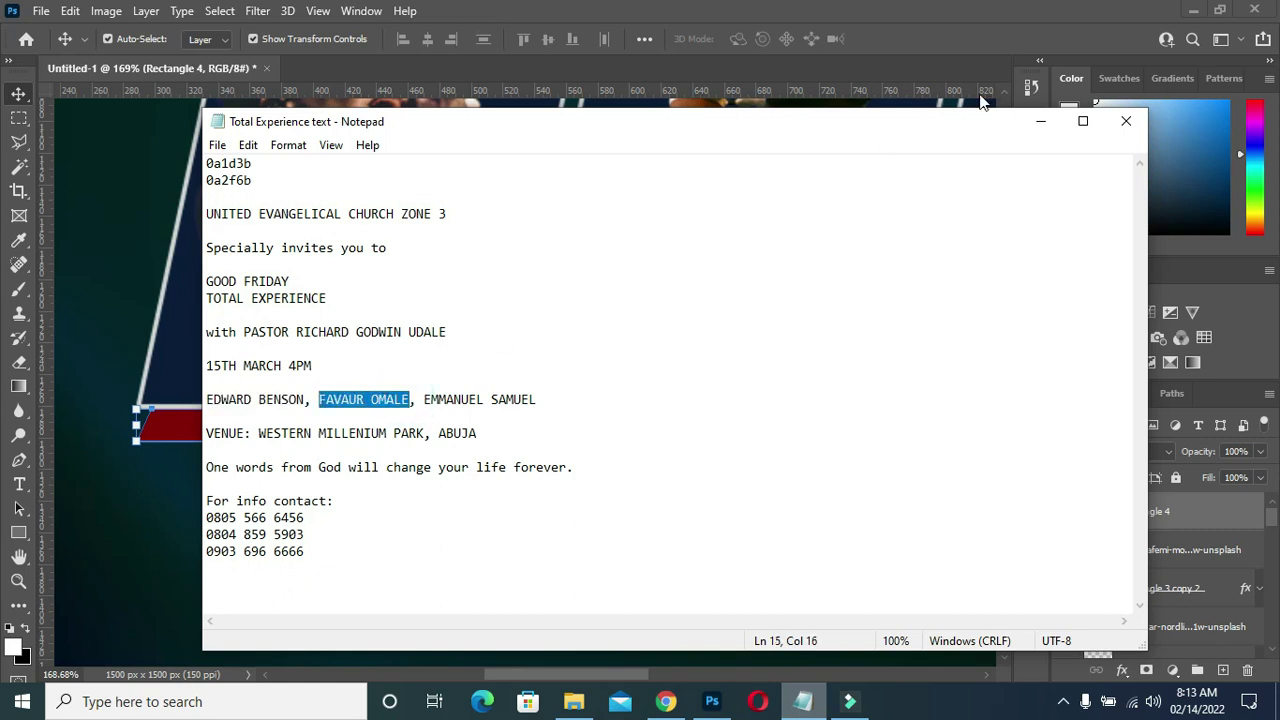
pyautogui.click(1040, 121)
# - Paste the singer's name as a new text layer and colour it white
pyautogui.press('t')
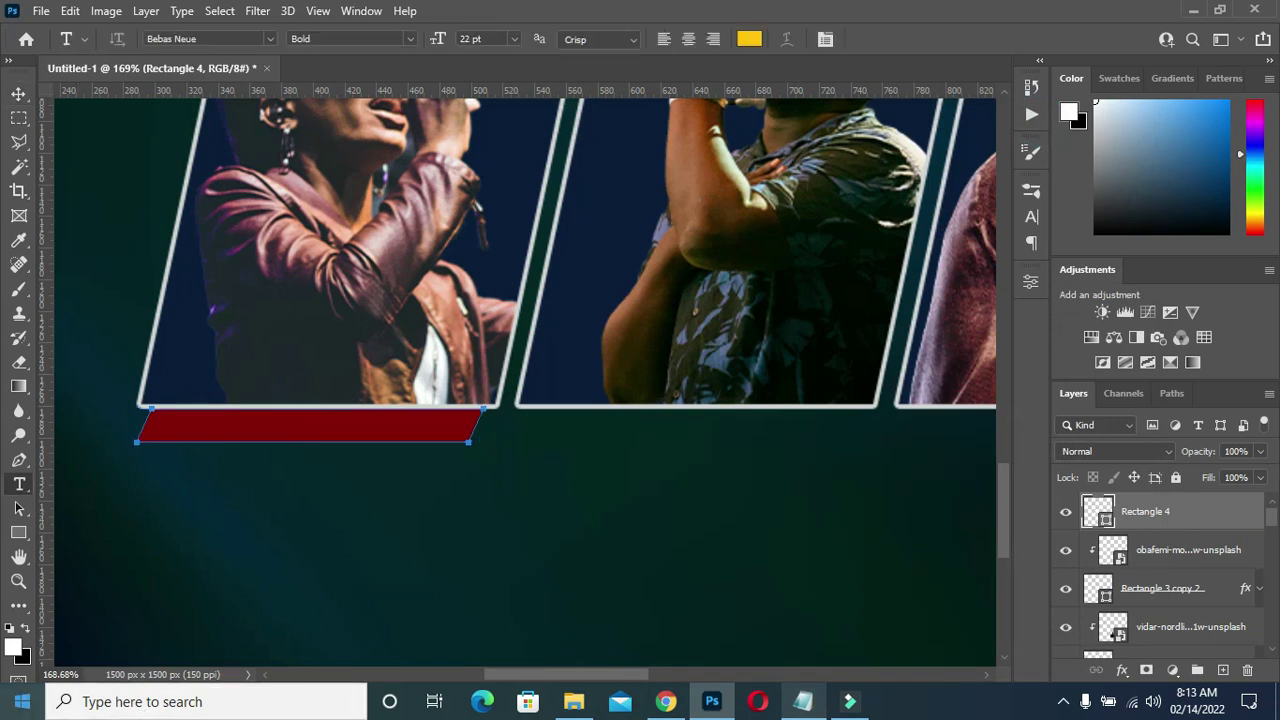
pyautogui.click(287, 489)
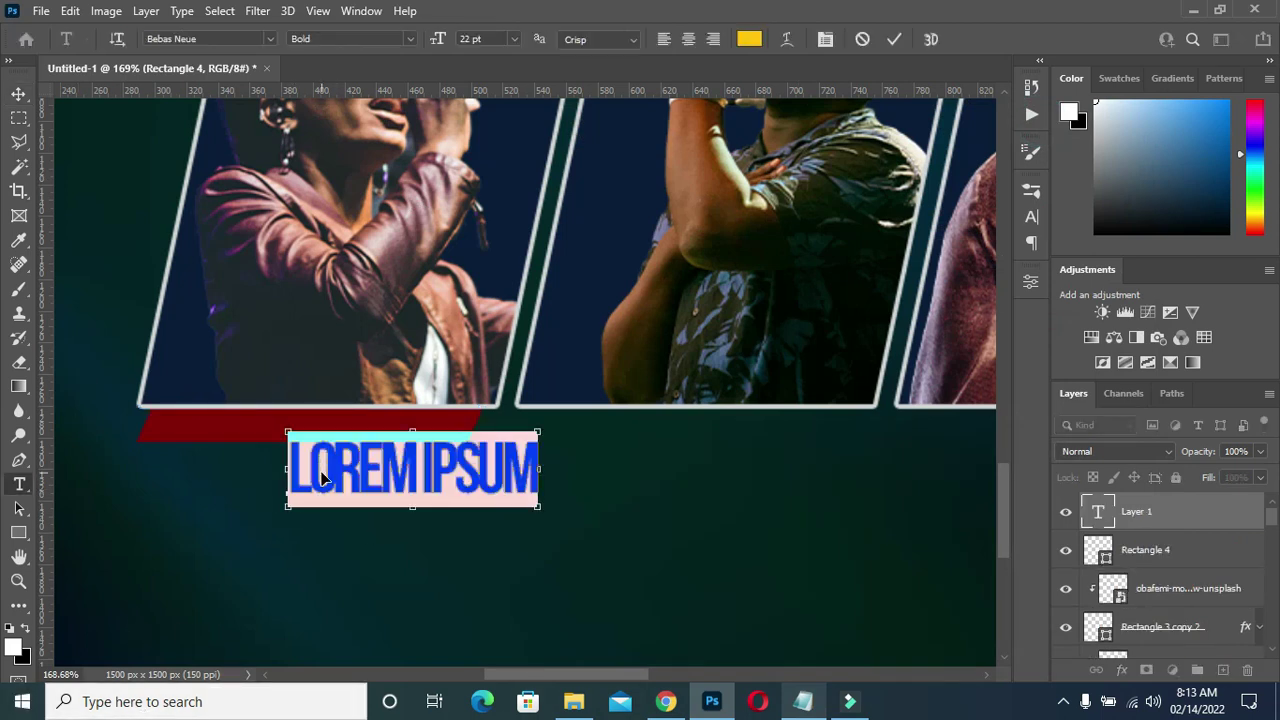
pyautogui.write('FAVAUR OMALE')
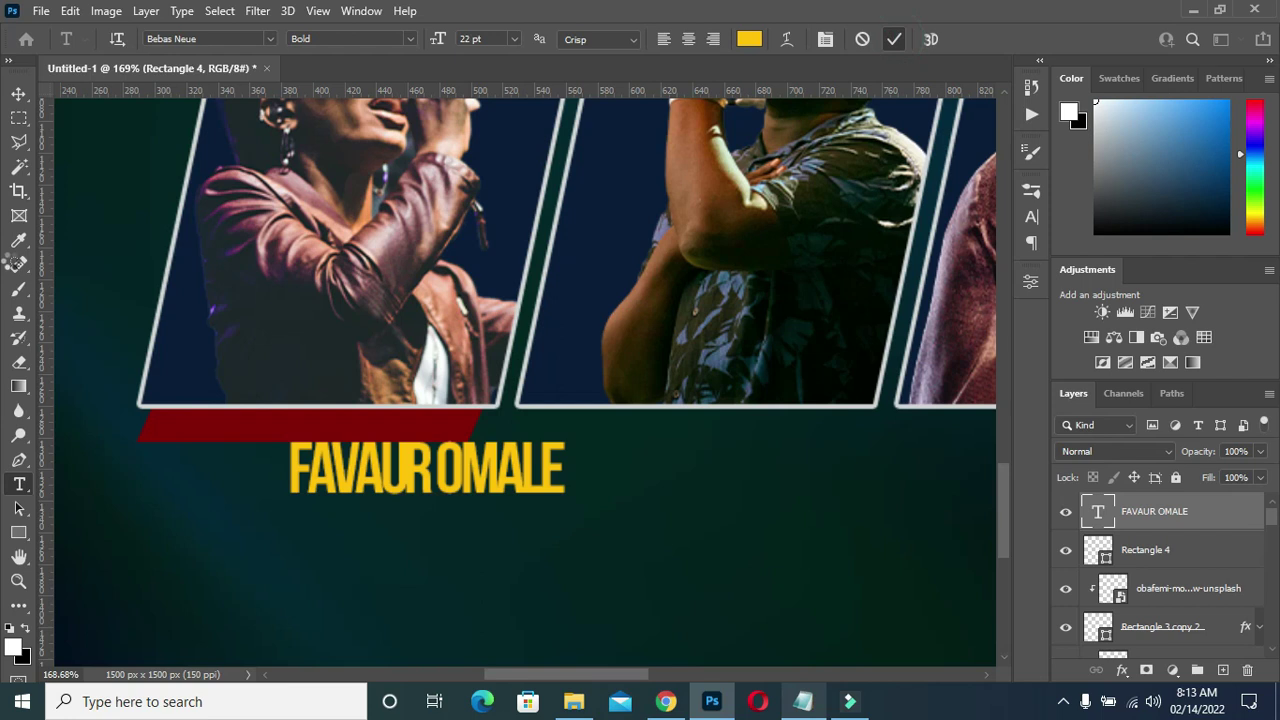
pyautogui.click(894, 39)
pyautogui.click(749, 39)
pyautogui.moveTo(806, 246); pyautogui.dragTo(784, 224)
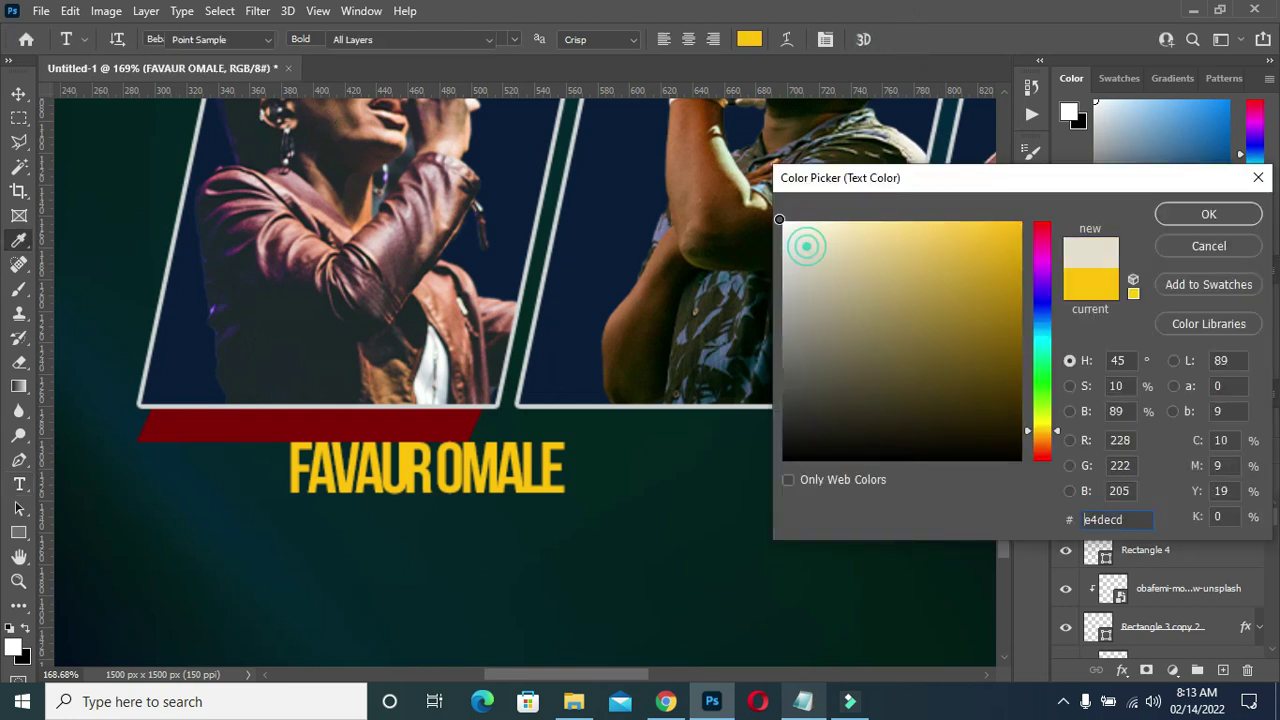
pyautogui.click(1170, 215)
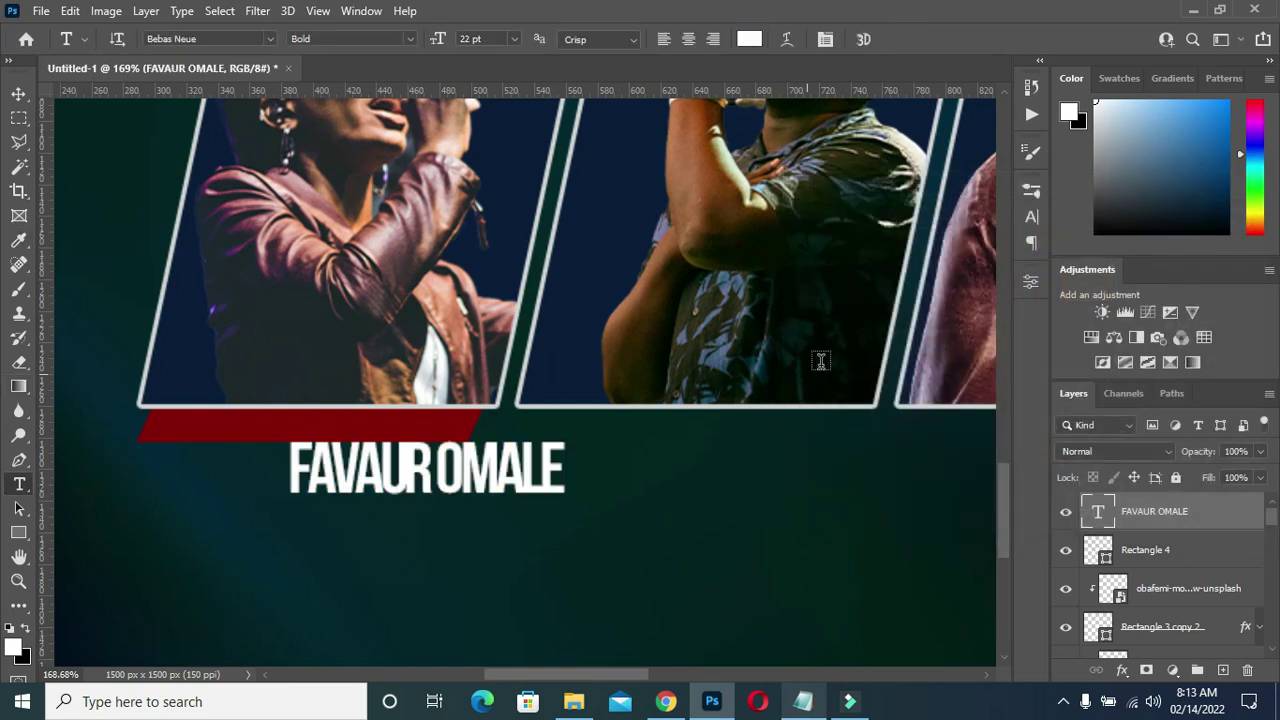
# - Widen the name's letter spacing and scale it onto the red bar
pyautogui.click(1032, 217)
pyautogui.click(951, 262)
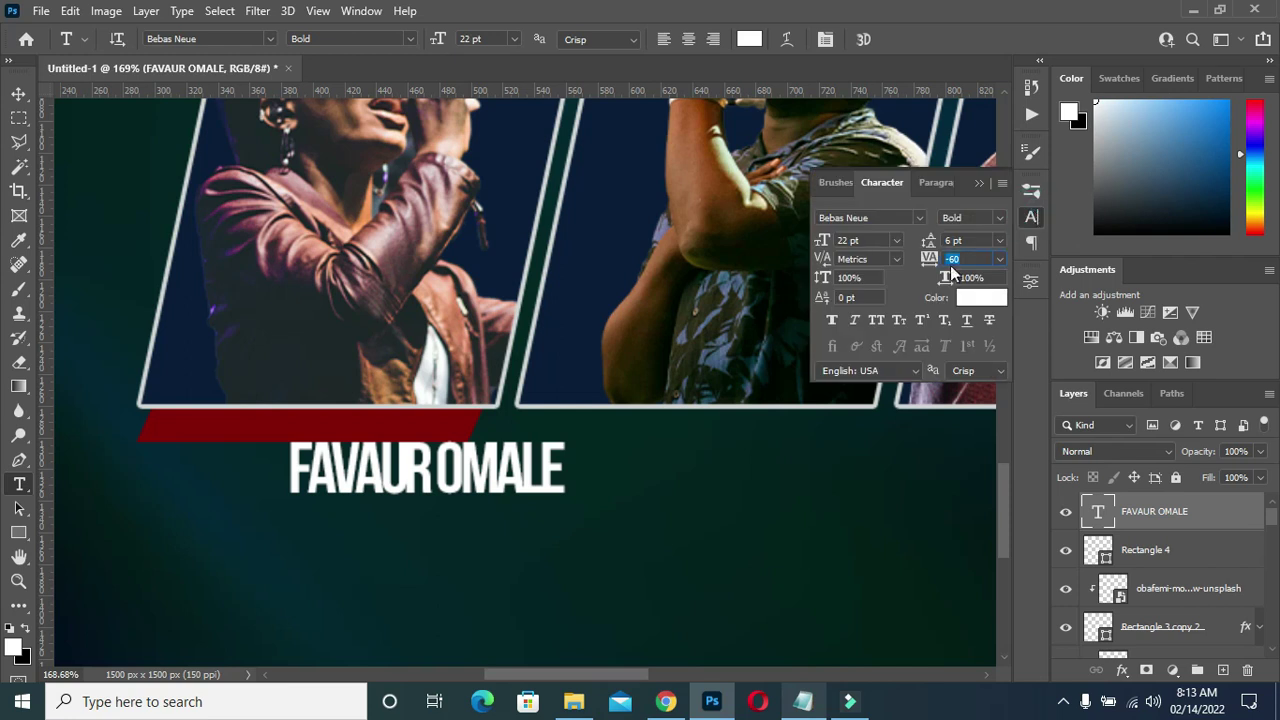
pyautogui.write('0')
pyautogui.press('Return')
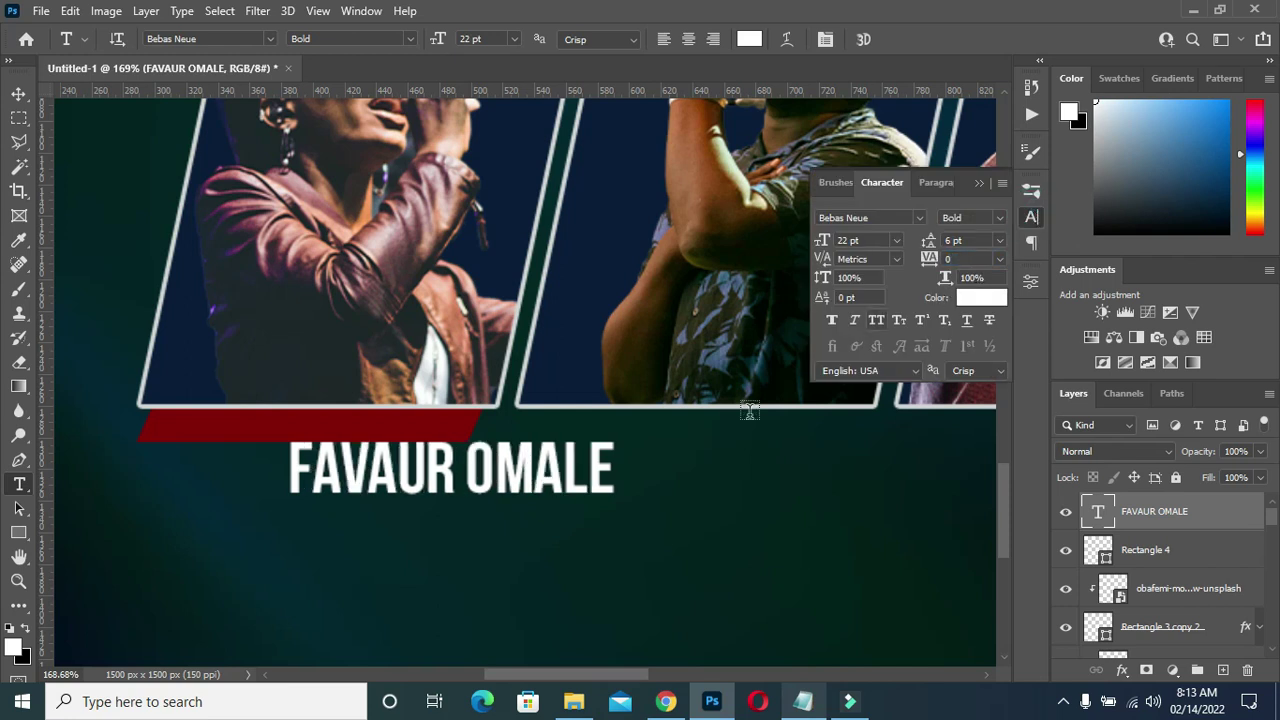
pyautogui.press('v')
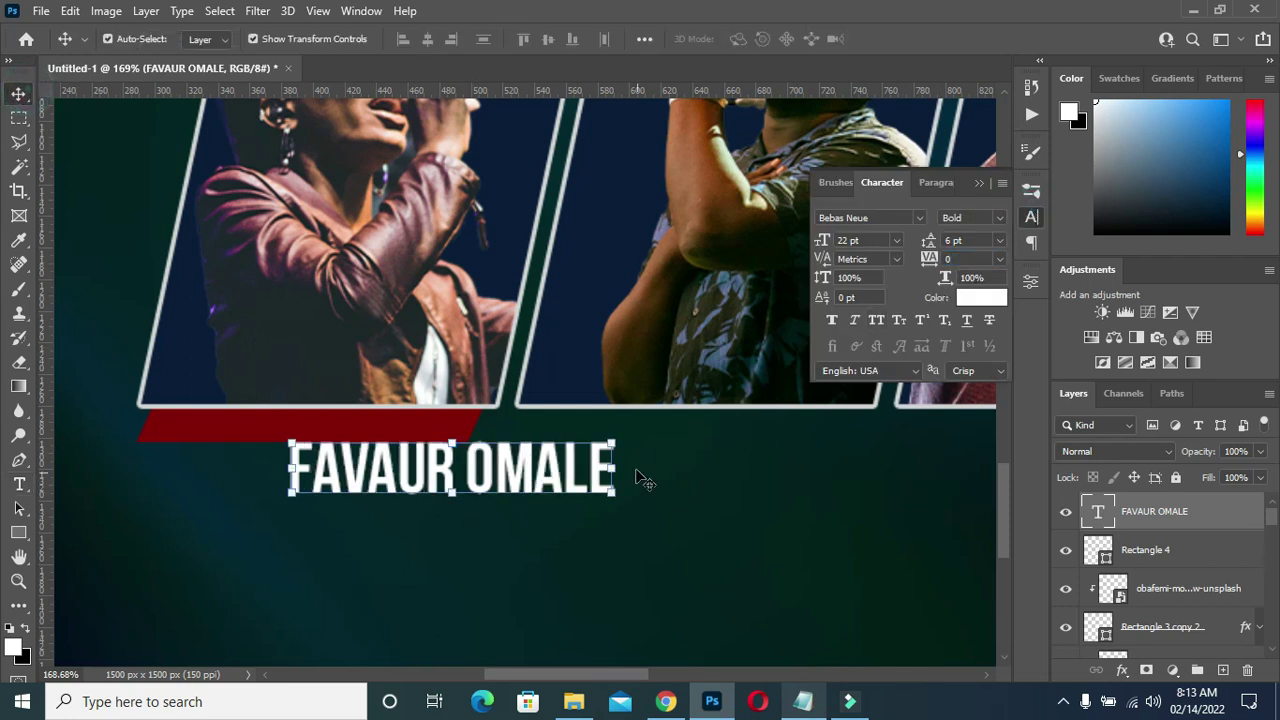
pyautogui.moveTo(603, 467)
pyautogui.mouseDown()
pyautogui.moveTo(412, 467)
pyautogui.moveTo(287, 429)
pyautogui.mouseUp()
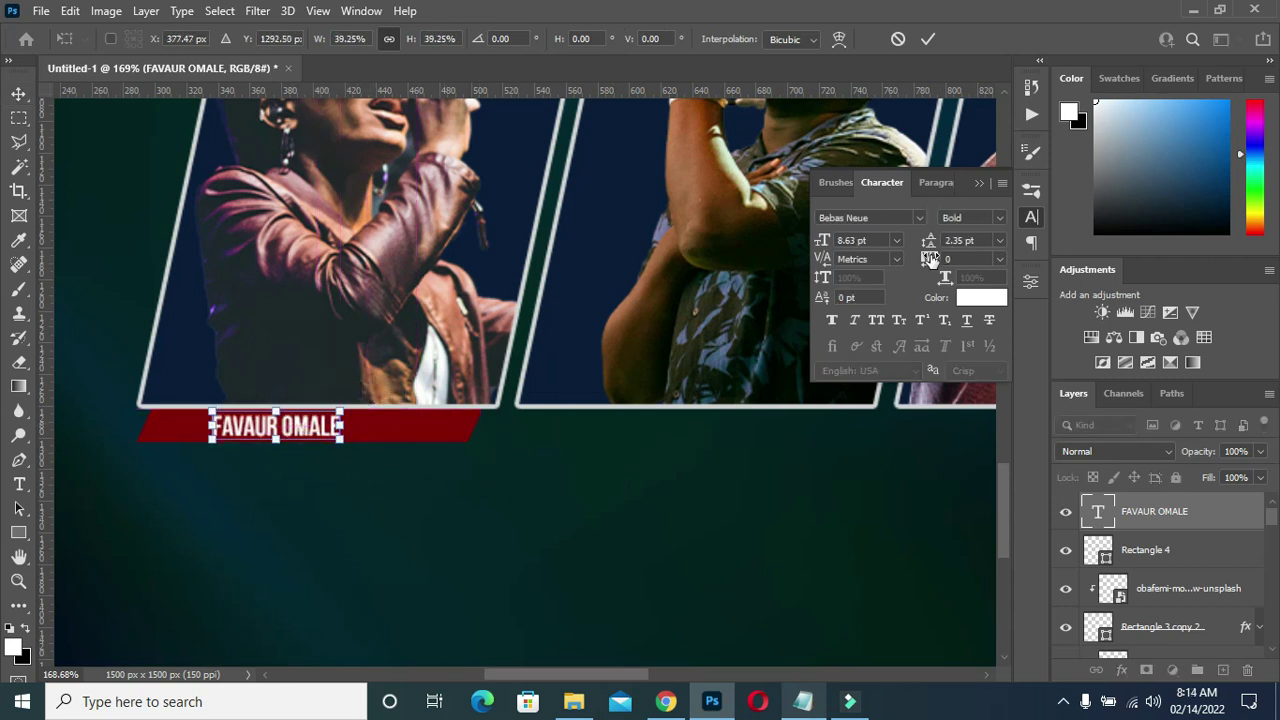
pyautogui.moveTo(930, 259); pyautogui.dragTo(929, 259)
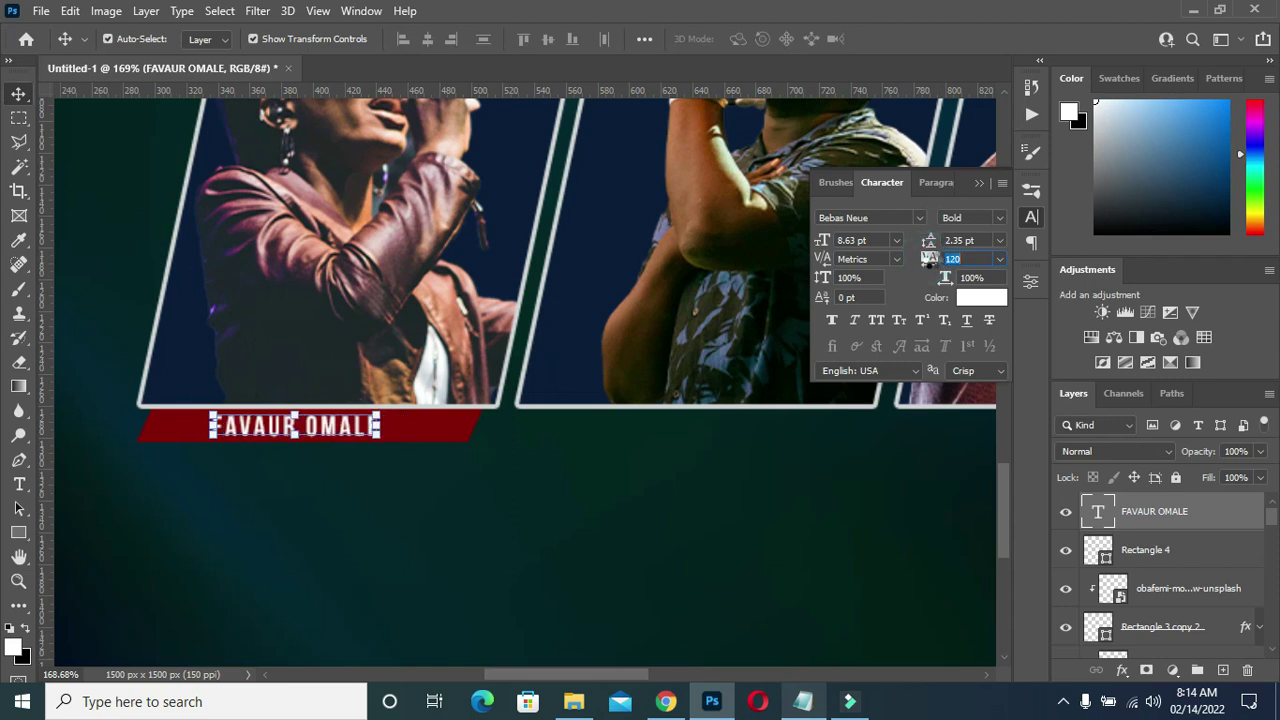
pyautogui.click(720, 471)
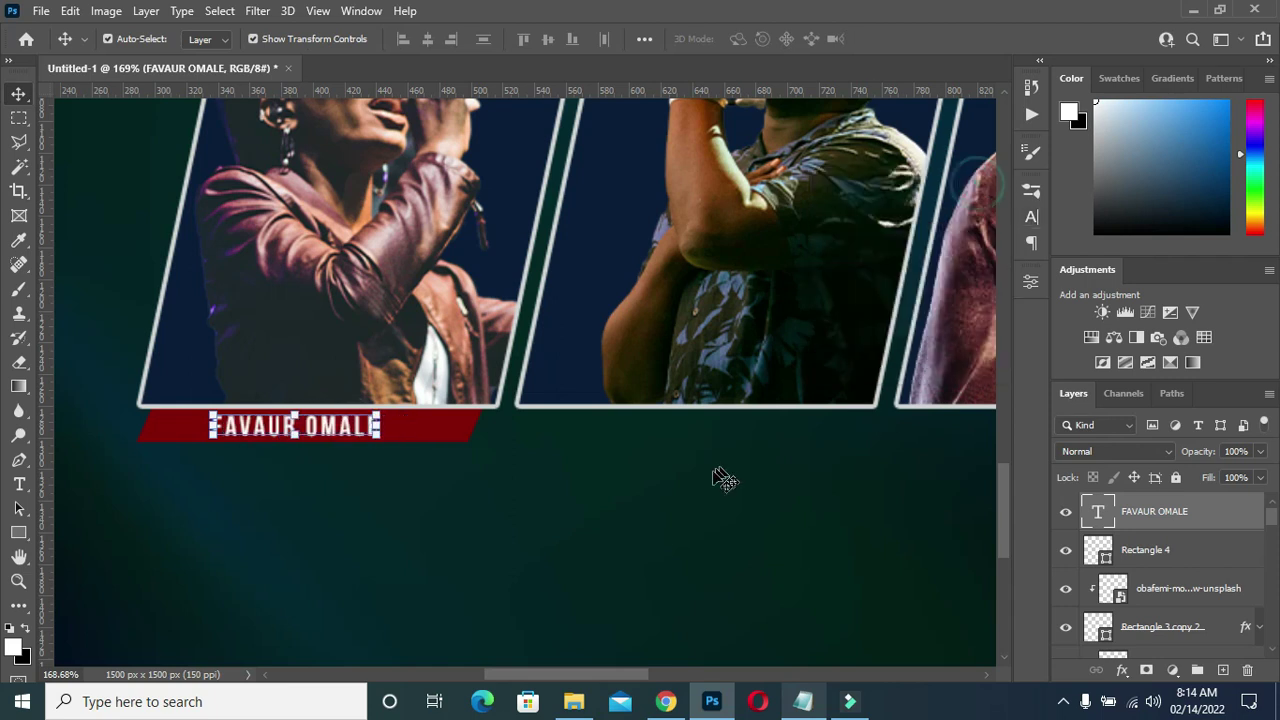
pyautogui.click(437, 430)
pyautogui.scroll(-3, 437, 430)
pyautogui.scroll(-2, 437, 430)
pyautogui.click(460, 625)
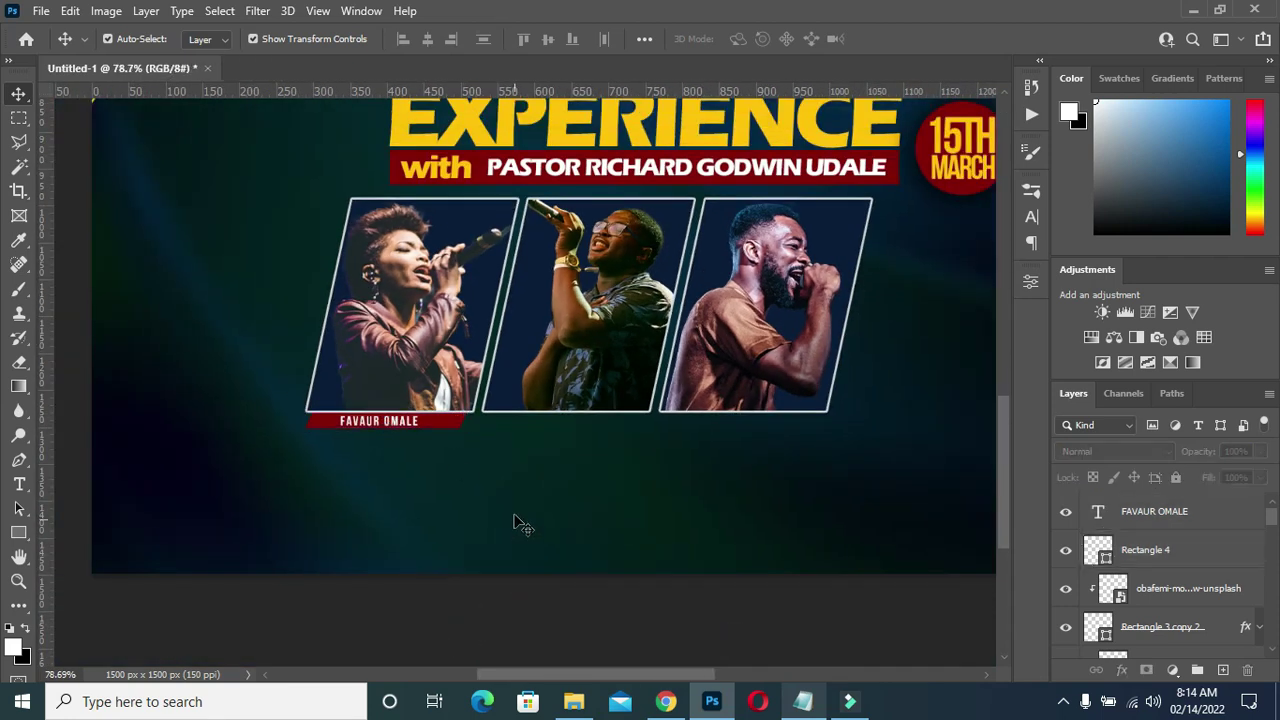
pyautogui.scroll(1, 502, 477)
pyautogui.scroll(6, 548, 445)
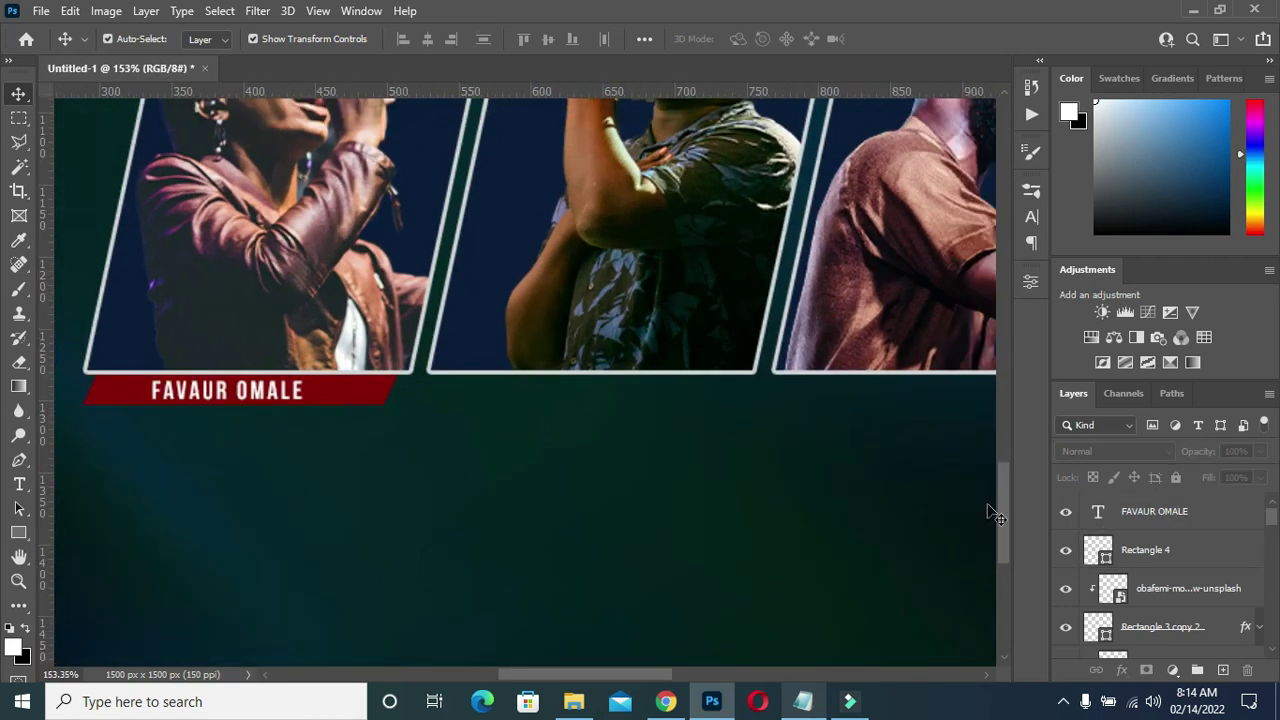
pyautogui.click(280, 388)
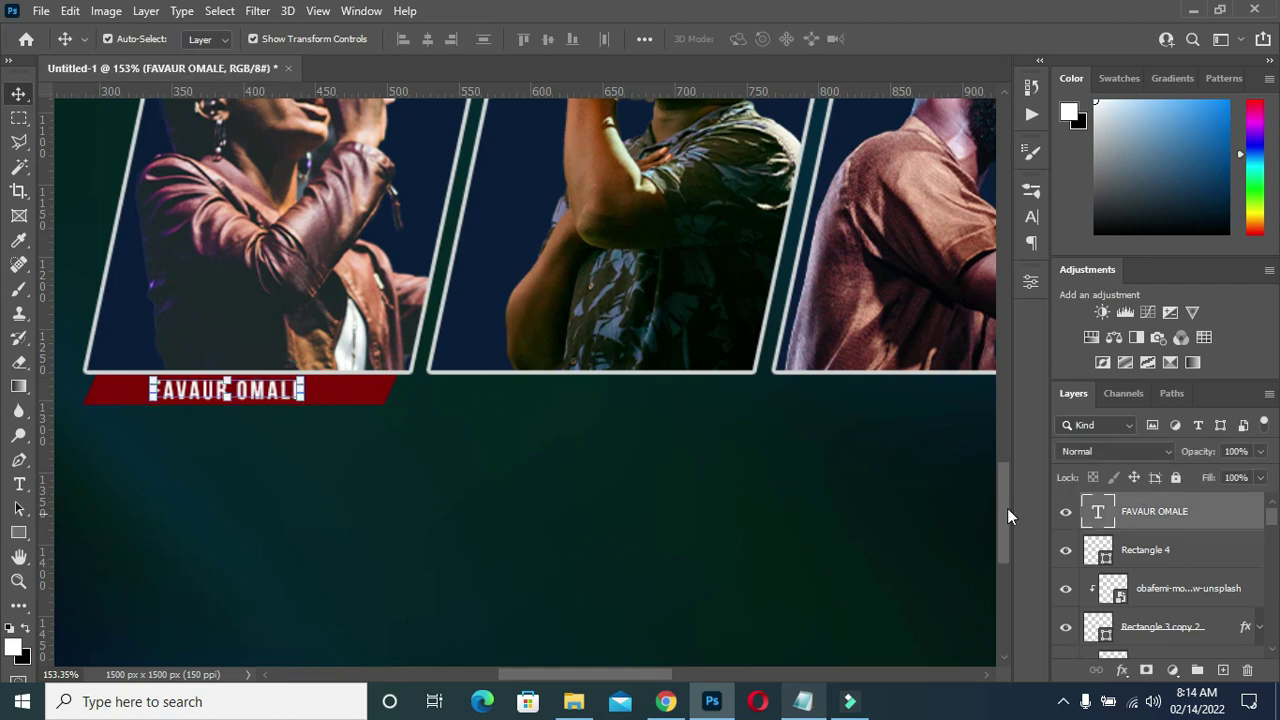
pyautogui.keyDown('shift'); pyautogui.click(1199, 549); pyautogui.keyUp('shift')
pyautogui.moveTo(1193, 551); pyautogui.dragTo(1191, 541)
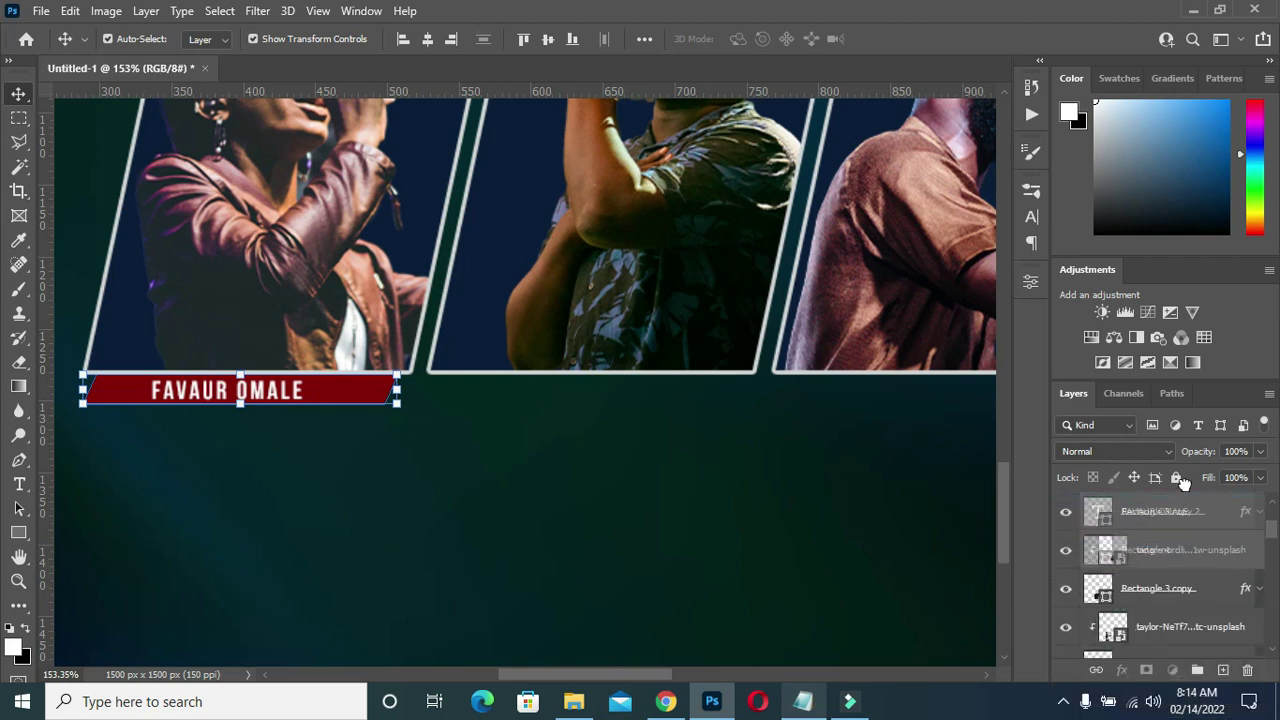
pyautogui.moveTo(1191, 541)
pyautogui.mouseDown()
pyautogui.moveTo(1184, 555)
pyautogui.moveTo(1198, 502)
pyautogui.moveTo(1191, 536)
pyautogui.moveTo(1190, 524)
pyautogui.mouseUp()
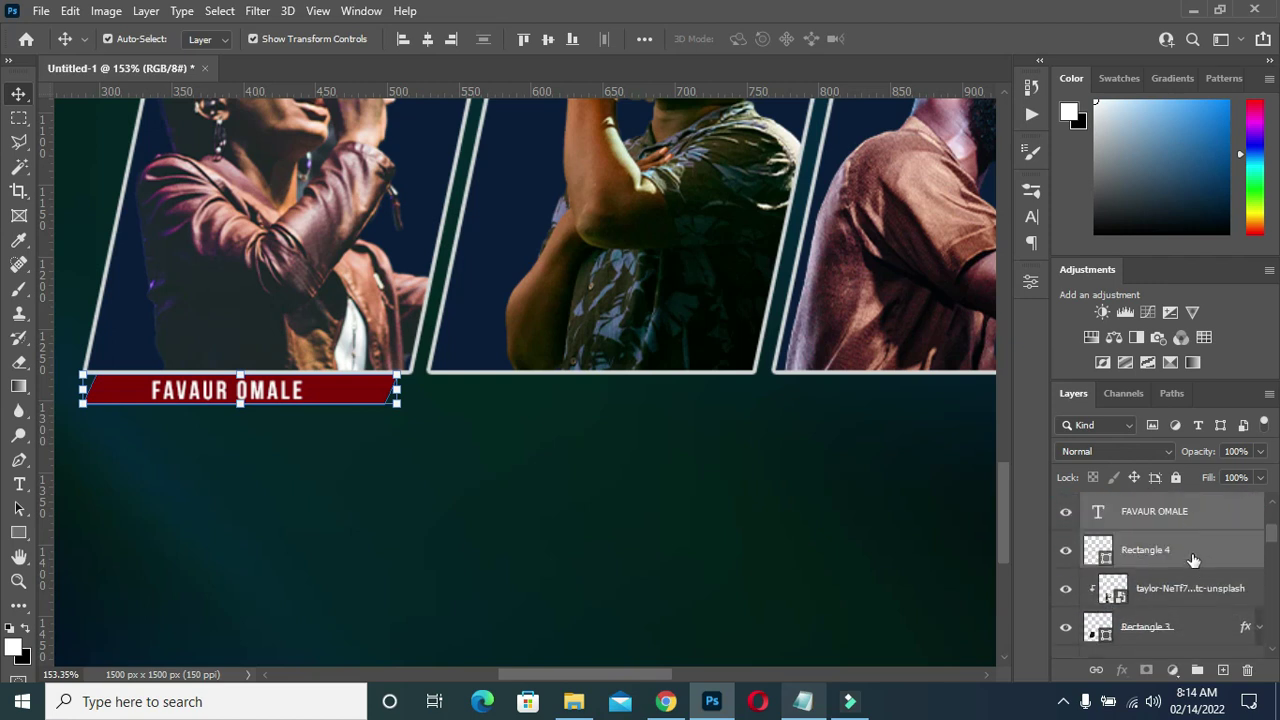
pyautogui.scroll(1, 1145, 552)
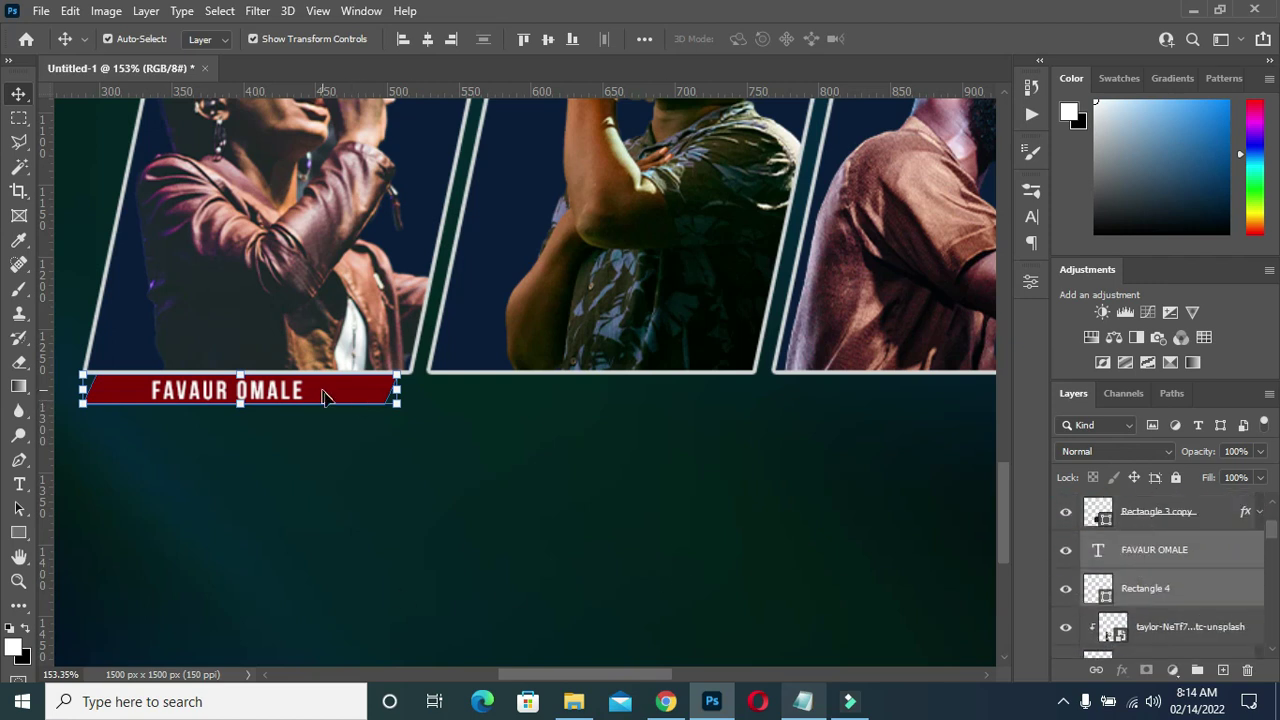
# - Alt-drag a copy of the name banner under the second singer, above its photo
pyautogui.moveTo(333, 400); pyautogui.dragTo(674, 434)
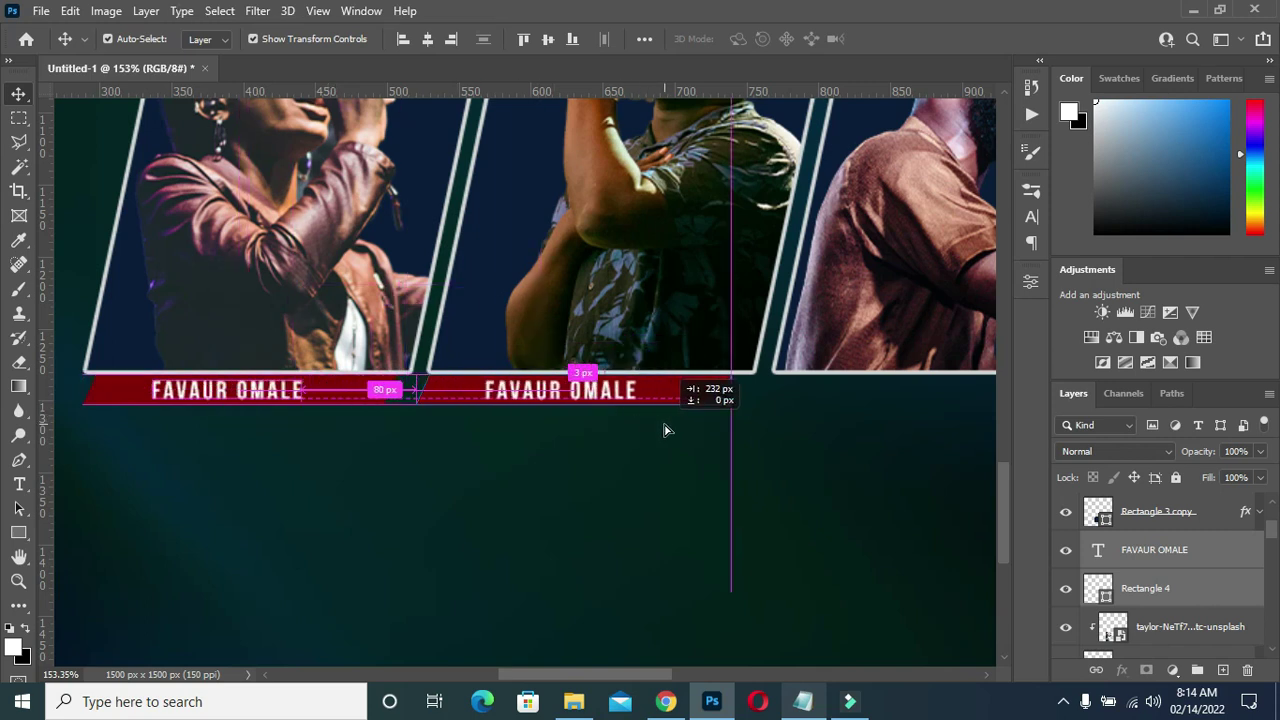
pyautogui.moveTo(674, 434); pyautogui.dragTo(654, 413)
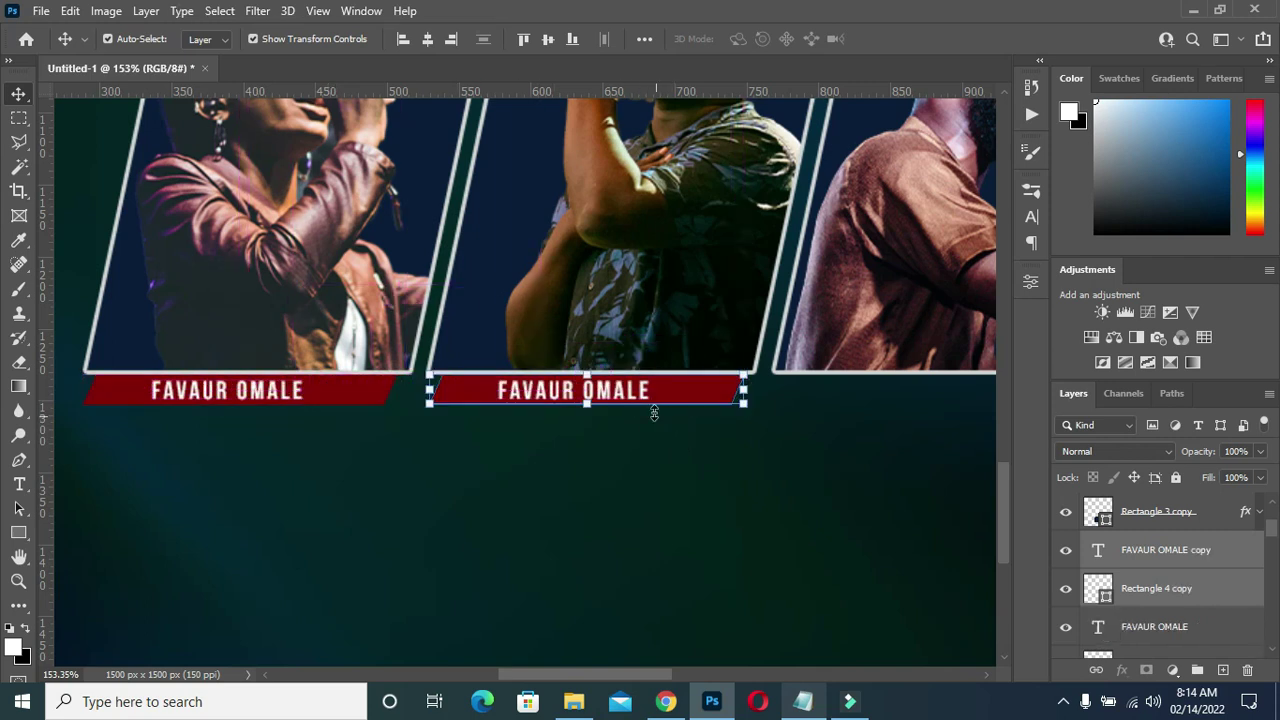
pyautogui.click(786, 571)
pyautogui.click(597, 400)
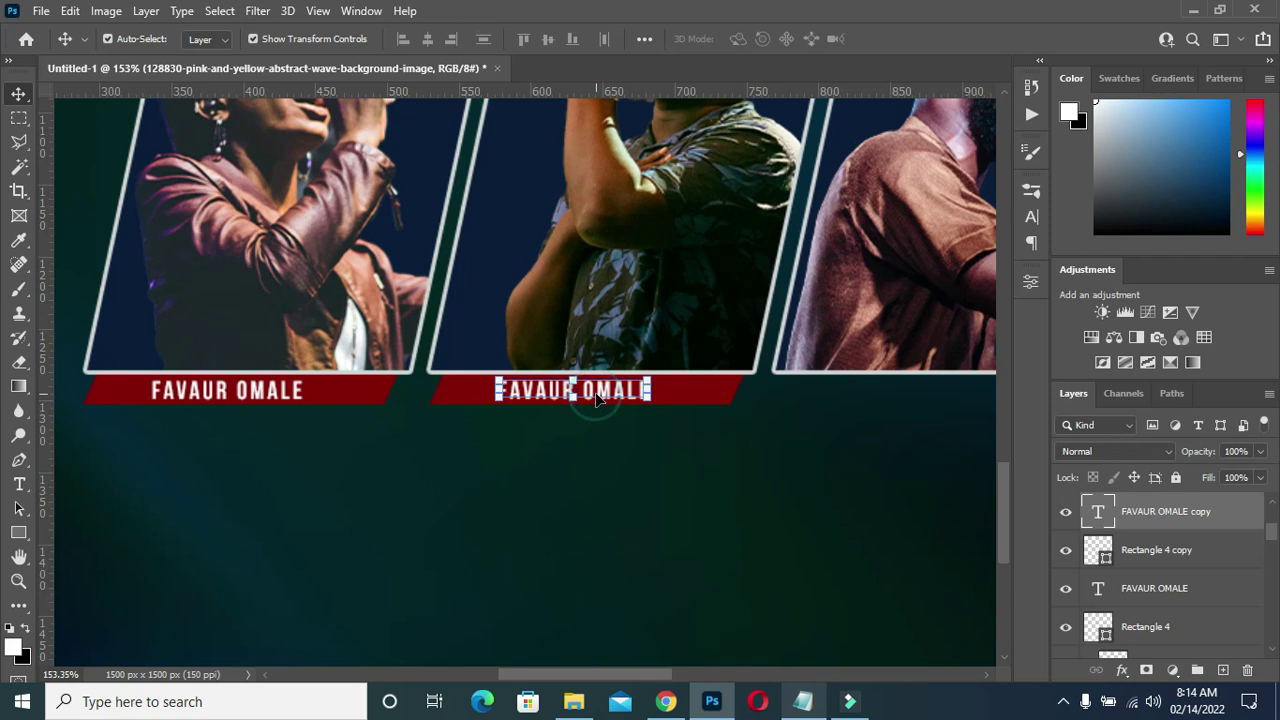
pyautogui.keyDown('shift'); pyautogui.click(1156, 550); pyautogui.keyUp('shift')
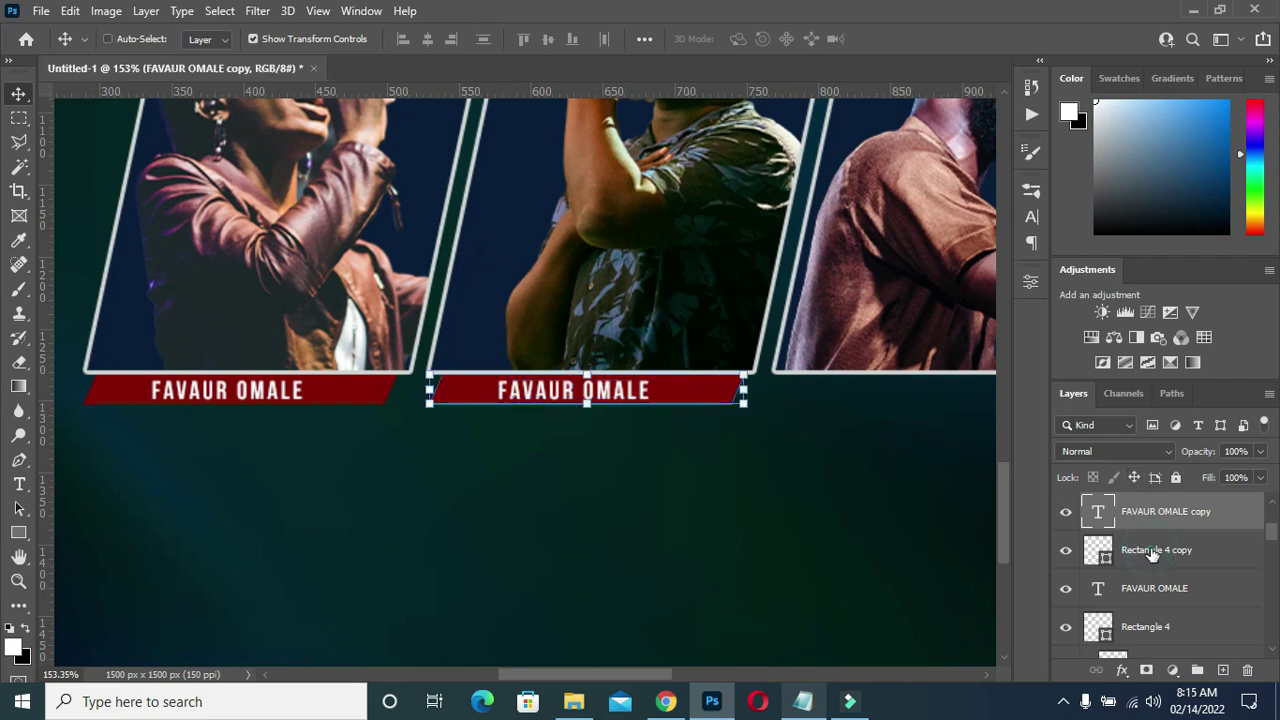
pyautogui.scroll(2, 1172, 556)
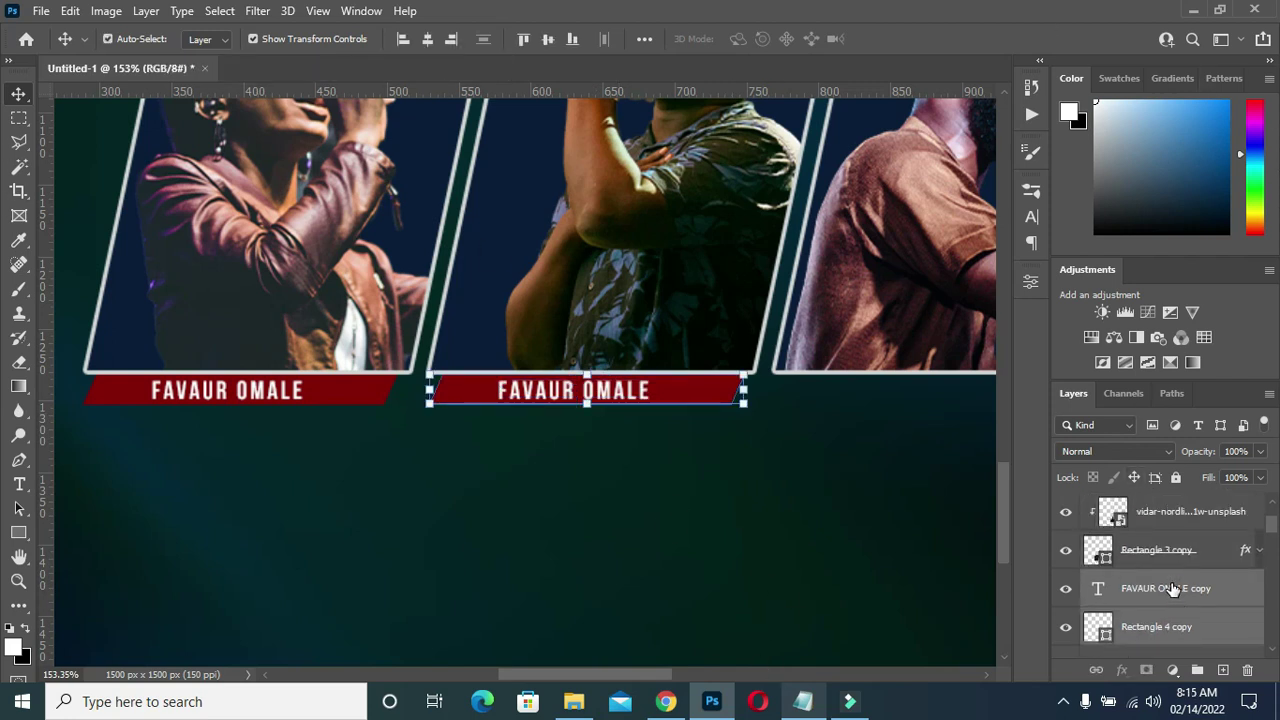
pyautogui.moveTo(1173, 590); pyautogui.dragTo(1139, 470)
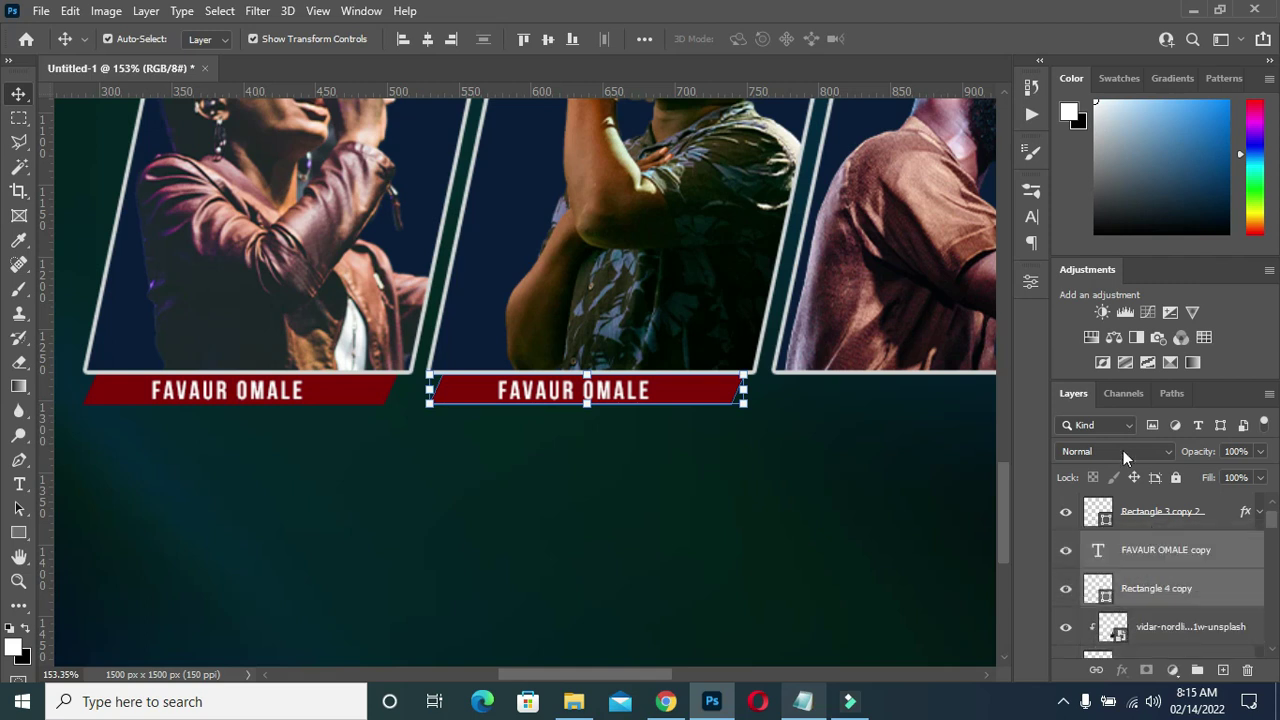
pyautogui.click(620, 443)
pyautogui.doubleClick(612, 390)
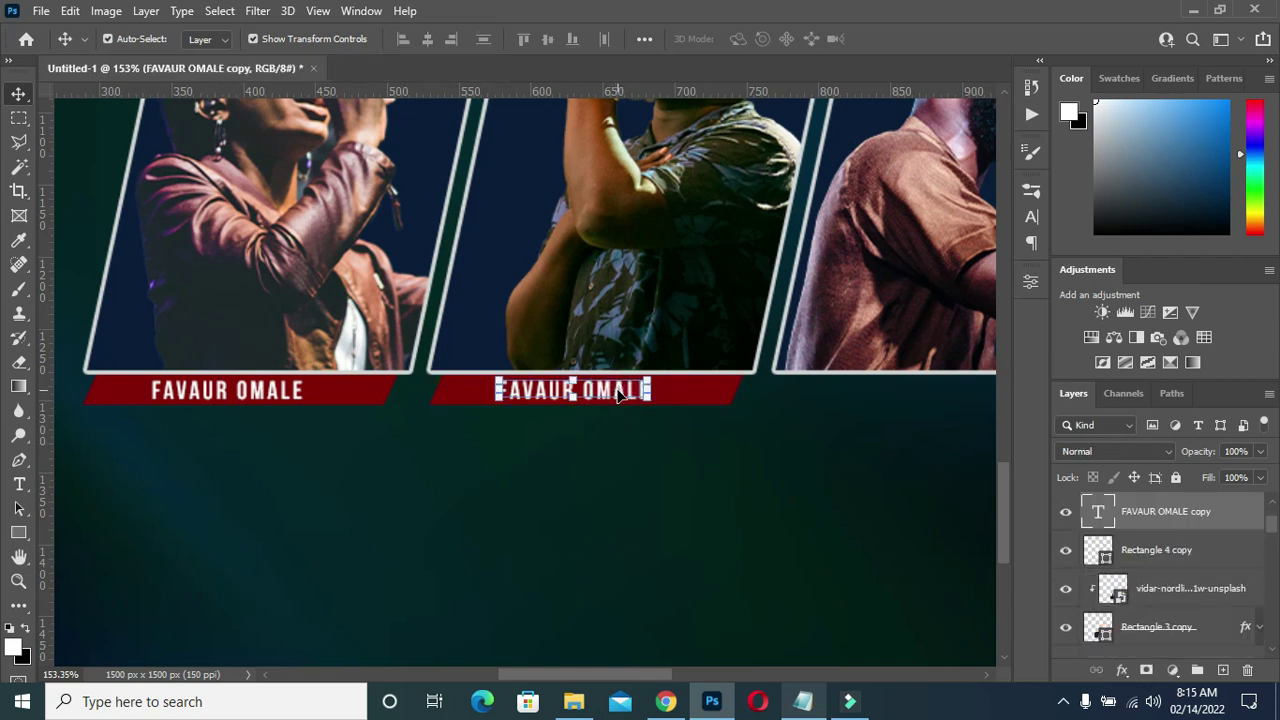
pyautogui.click(803, 701)
pyautogui.moveTo(303, 398); pyautogui.dragTo(209, 398)
pyautogui.hotkey('ctrl', 'c')
pyautogui.click(1040, 121)
pyautogui.hotkey('ctrl', 'v')
pyautogui.click(891, 40)
pyautogui.moveTo(594, 397); pyautogui.dragTo(592, 394)
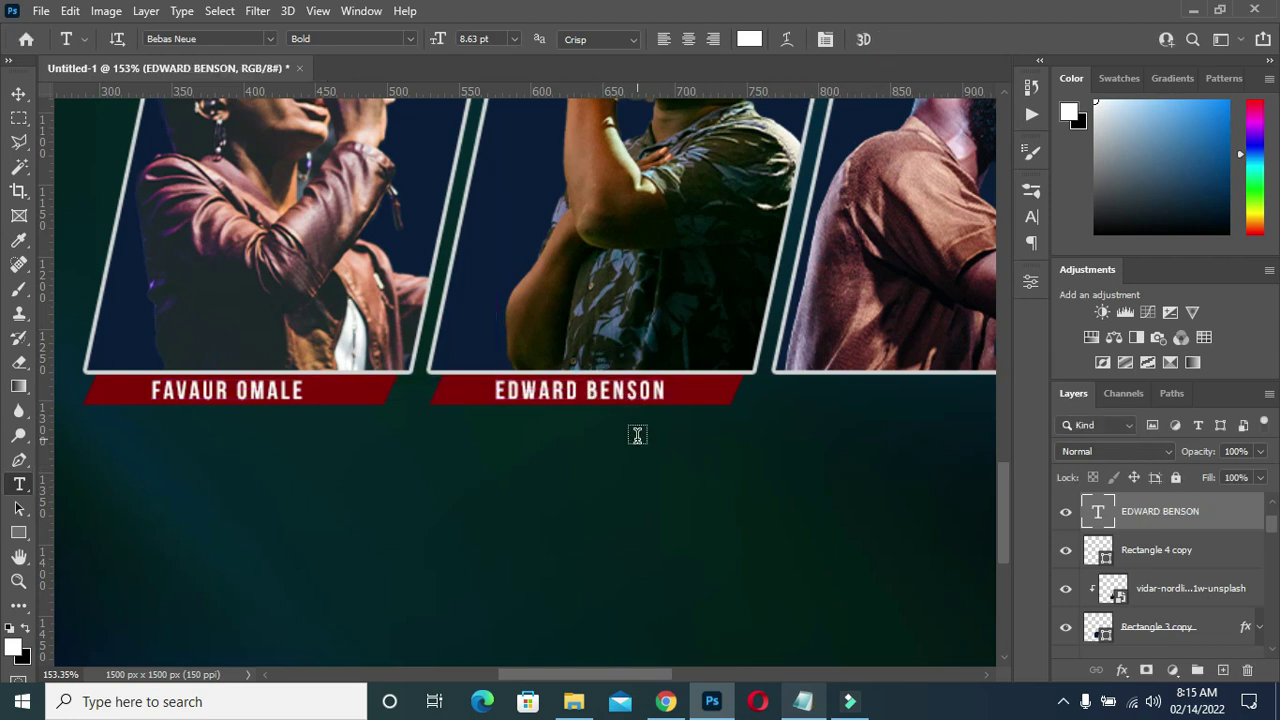
pyautogui.press('v')
# - Duplicate the second name banner under the third singer's photo
pyautogui.keyDown('shift'); pyautogui.click(716, 397); pyautogui.keyUp('shift')
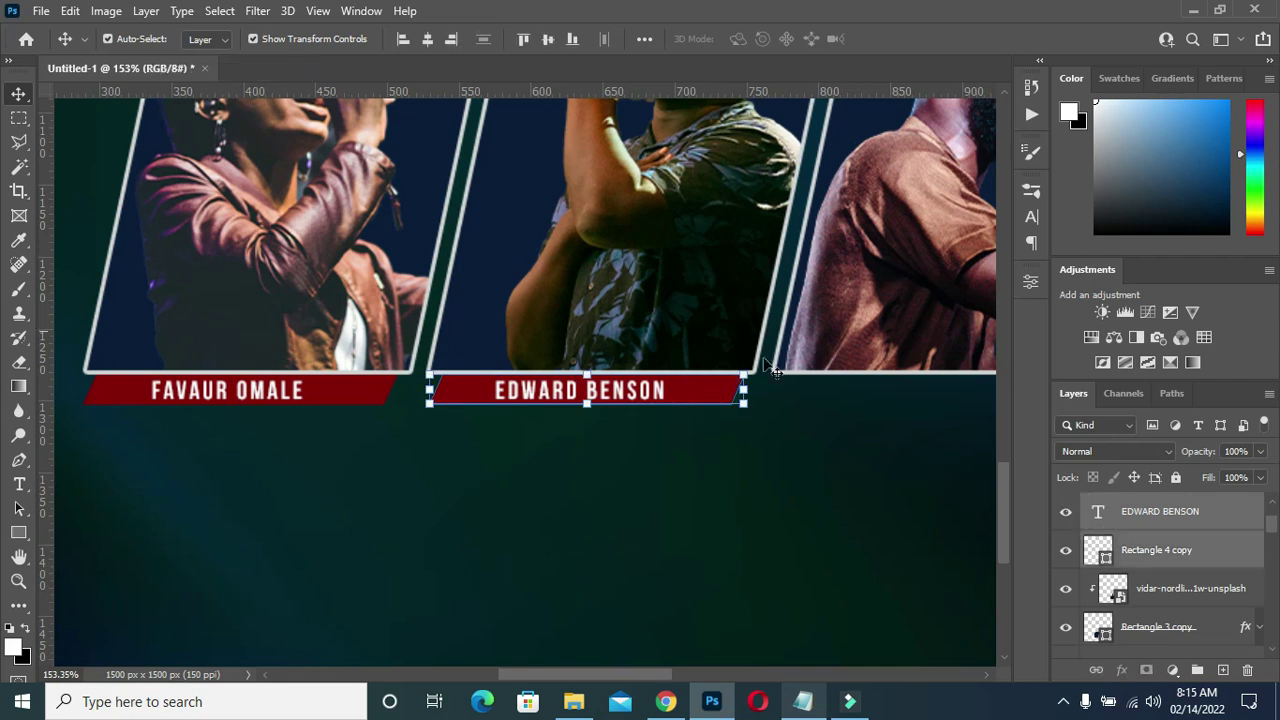
pyautogui.scroll(2, 751, 477)
pyautogui.scroll(-2, 568, 440)
pyautogui.hscroll(2, 551, 380)
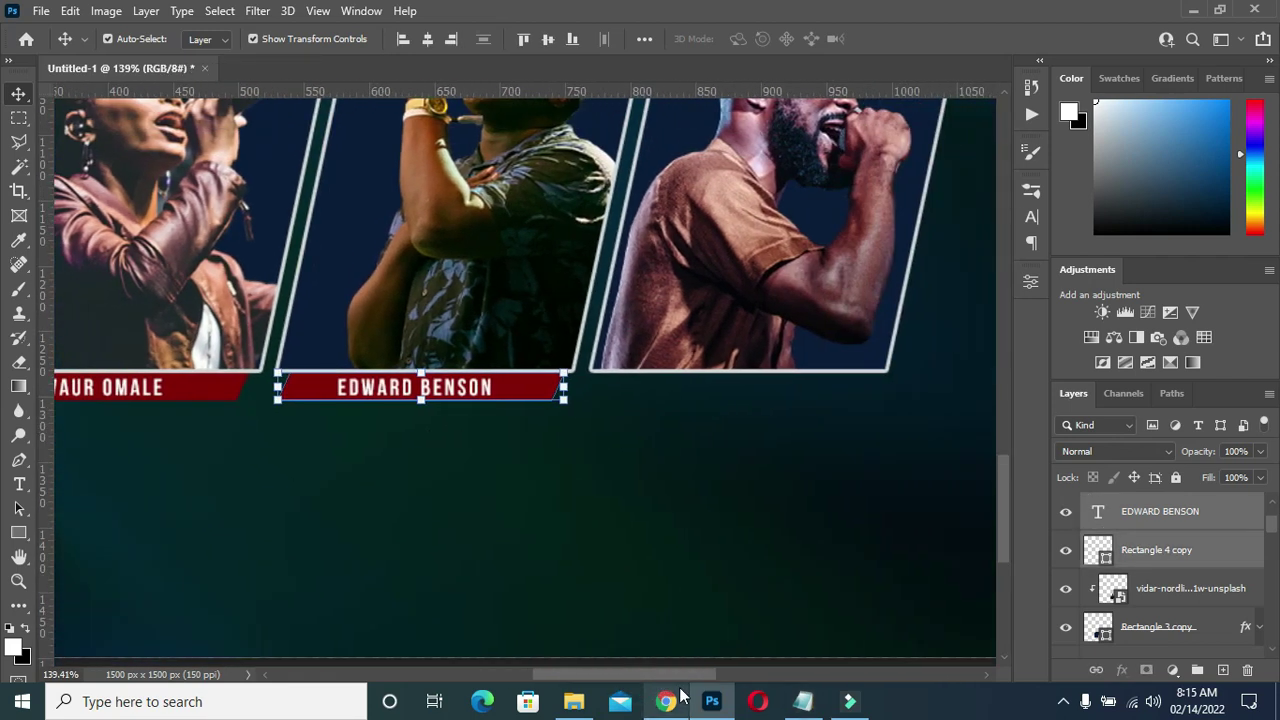
pyautogui.hscroll(2, 423, 383)
pyautogui.moveTo(417, 397); pyautogui.dragTo(727, 426)
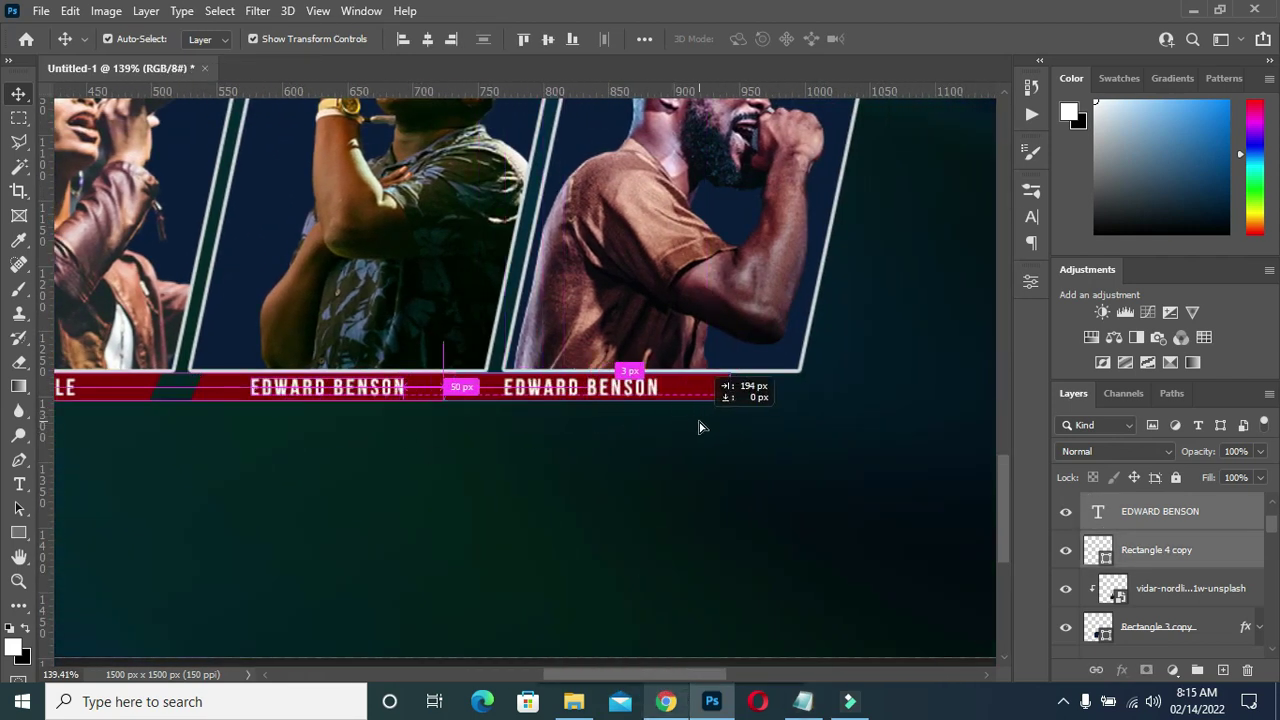
pyautogui.moveTo(727, 426); pyautogui.dragTo(727, 426)
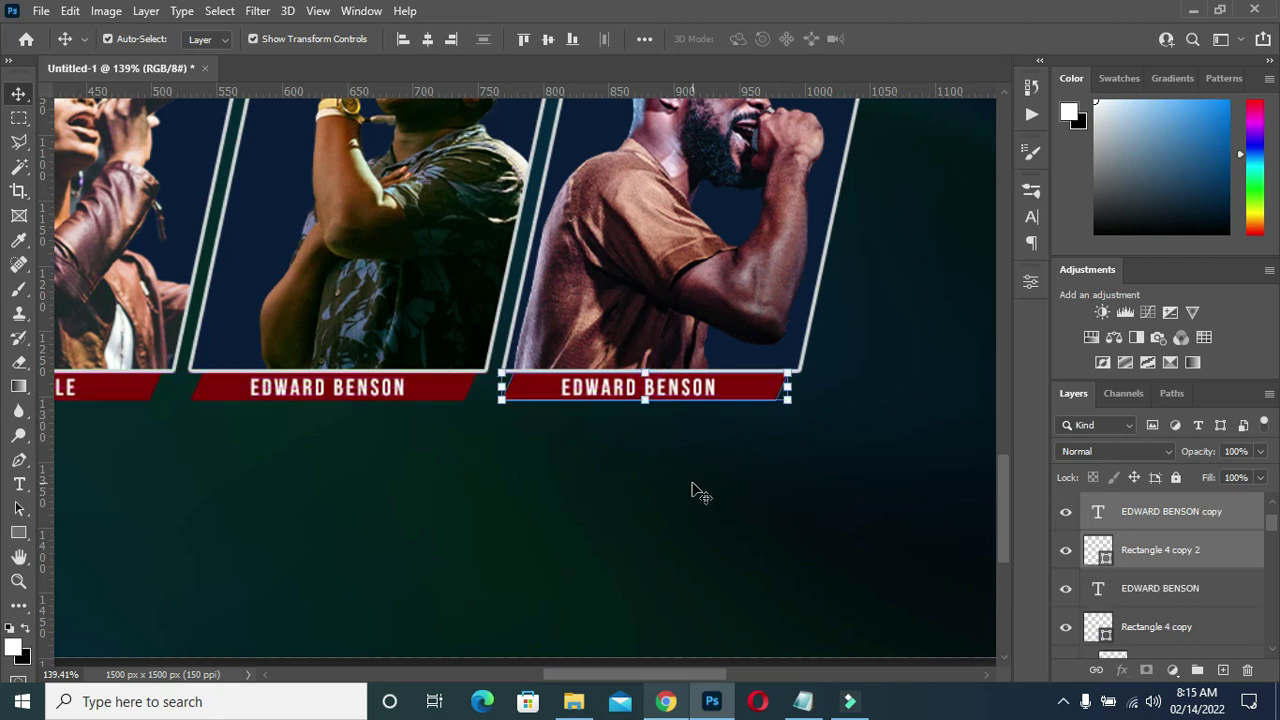
pyautogui.press('Right')
pyautogui.press('Right')
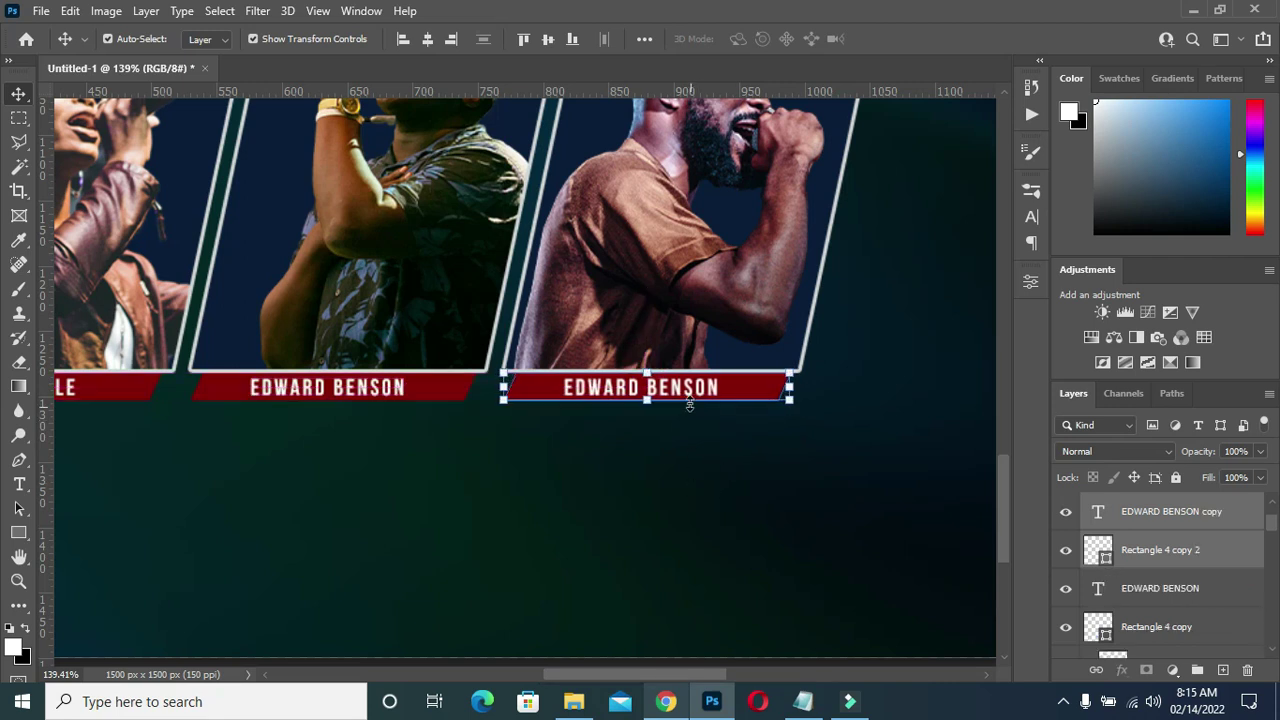
pyautogui.scroll(2, 1170, 538)
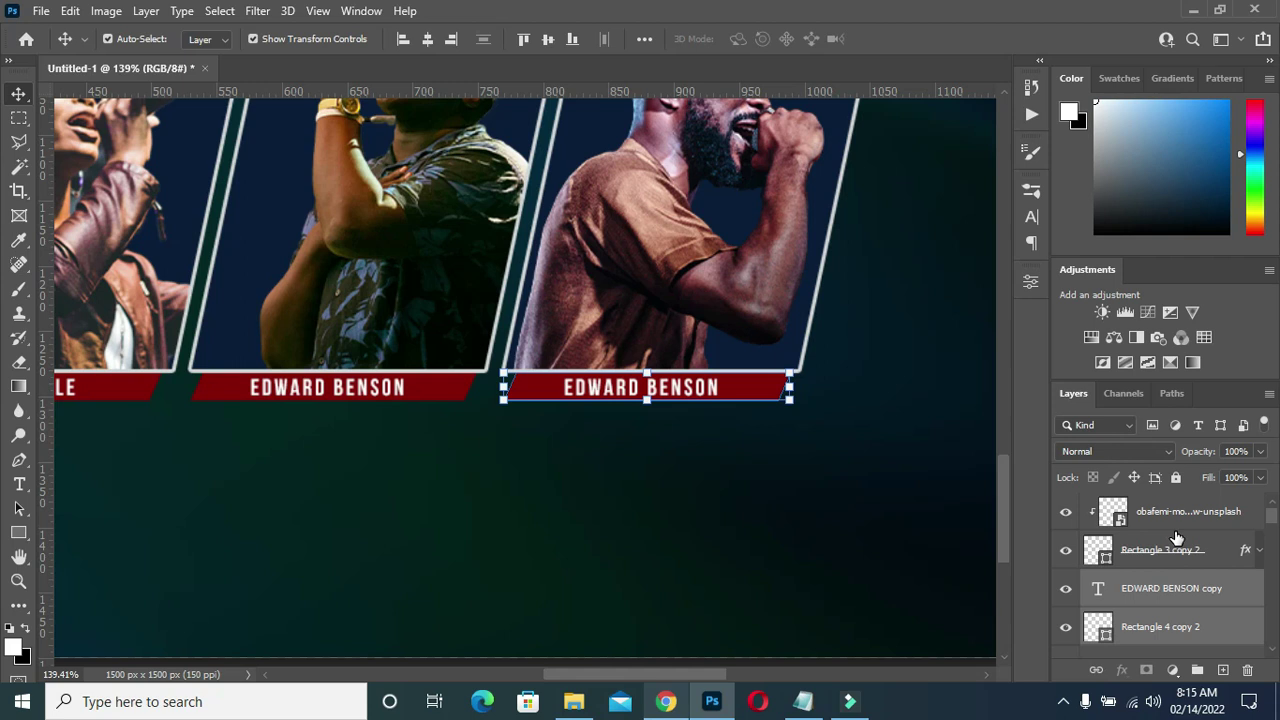
pyautogui.scroll(-2, 1187, 585)
pyautogui.scroll(2, 1187, 585)
pyautogui.scroll(-2, 1180, 500)
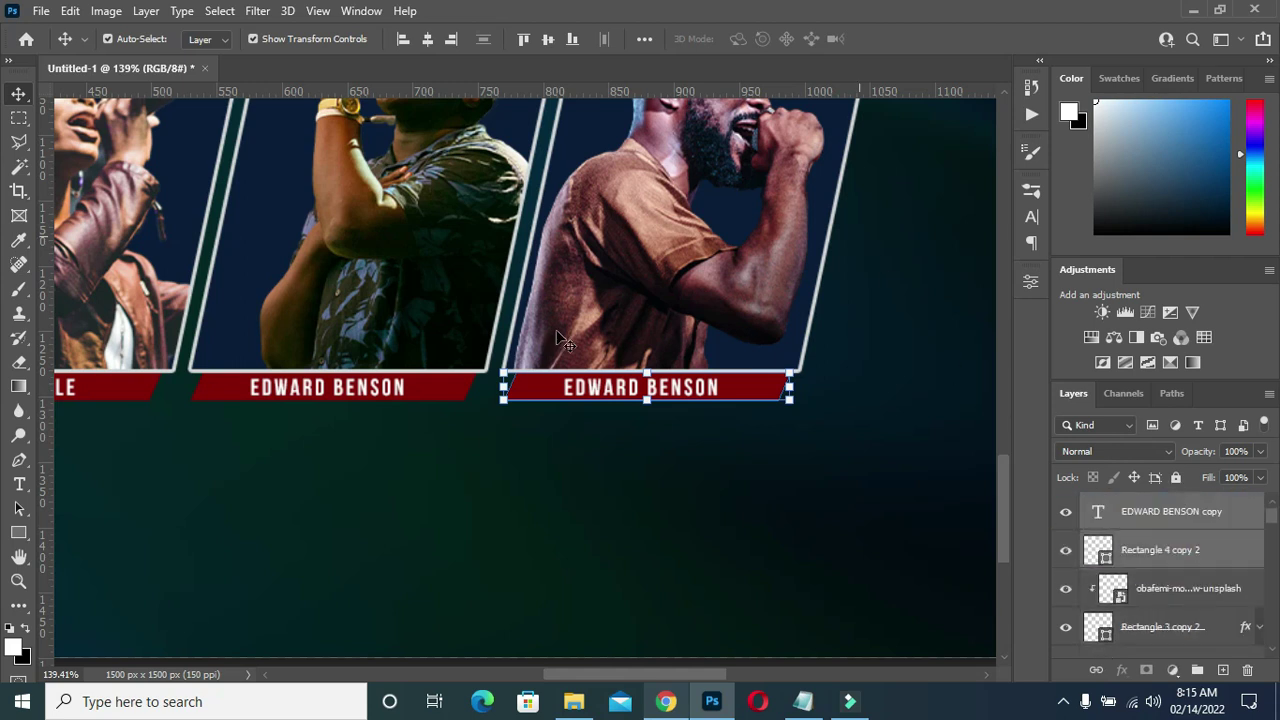
pyautogui.click(650, 410)
pyautogui.doubleClick(660, 388)
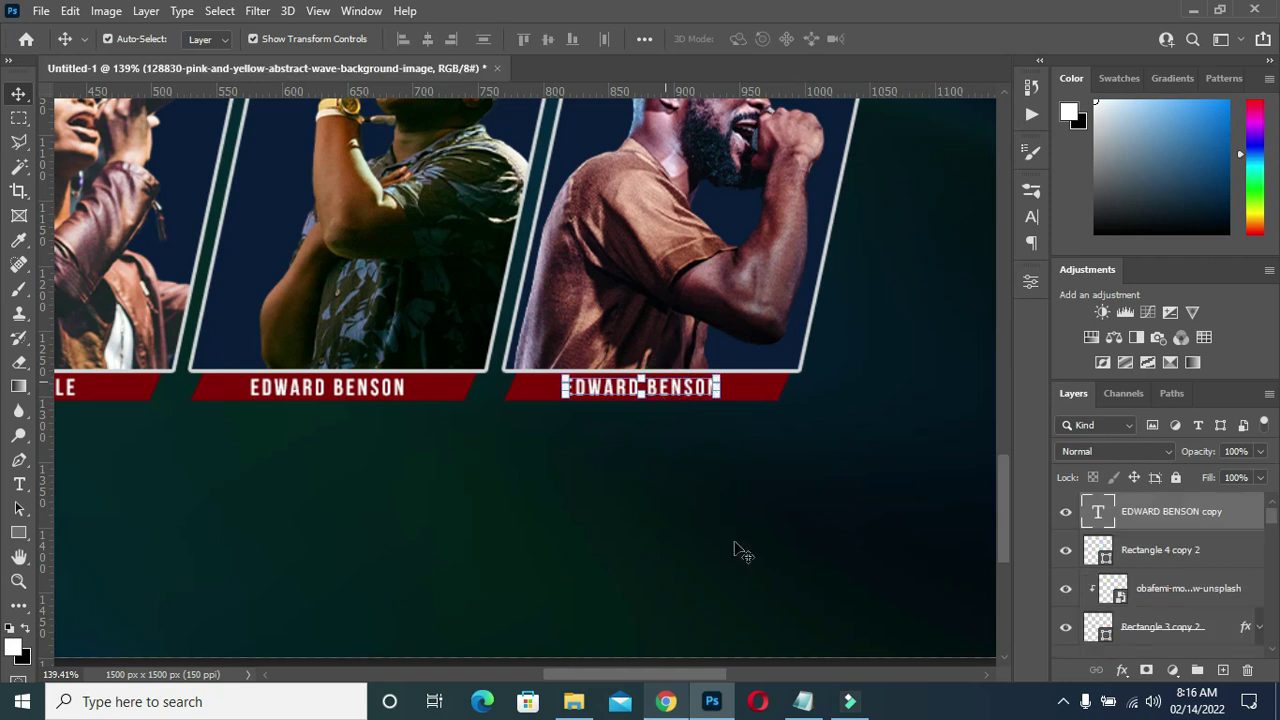
pyautogui.click(803, 701)
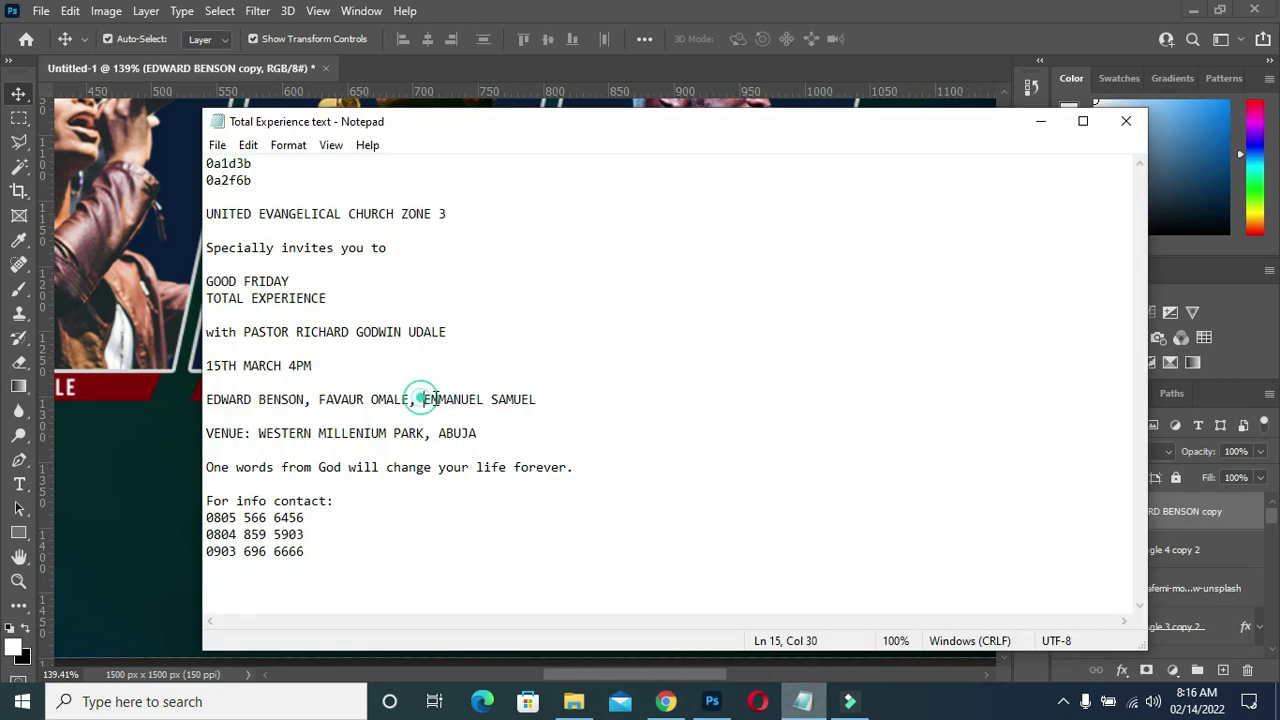
pyautogui.moveTo(424, 399); pyautogui.dragTo(543, 400)
pyautogui.hotkey('ctrl', 'c')
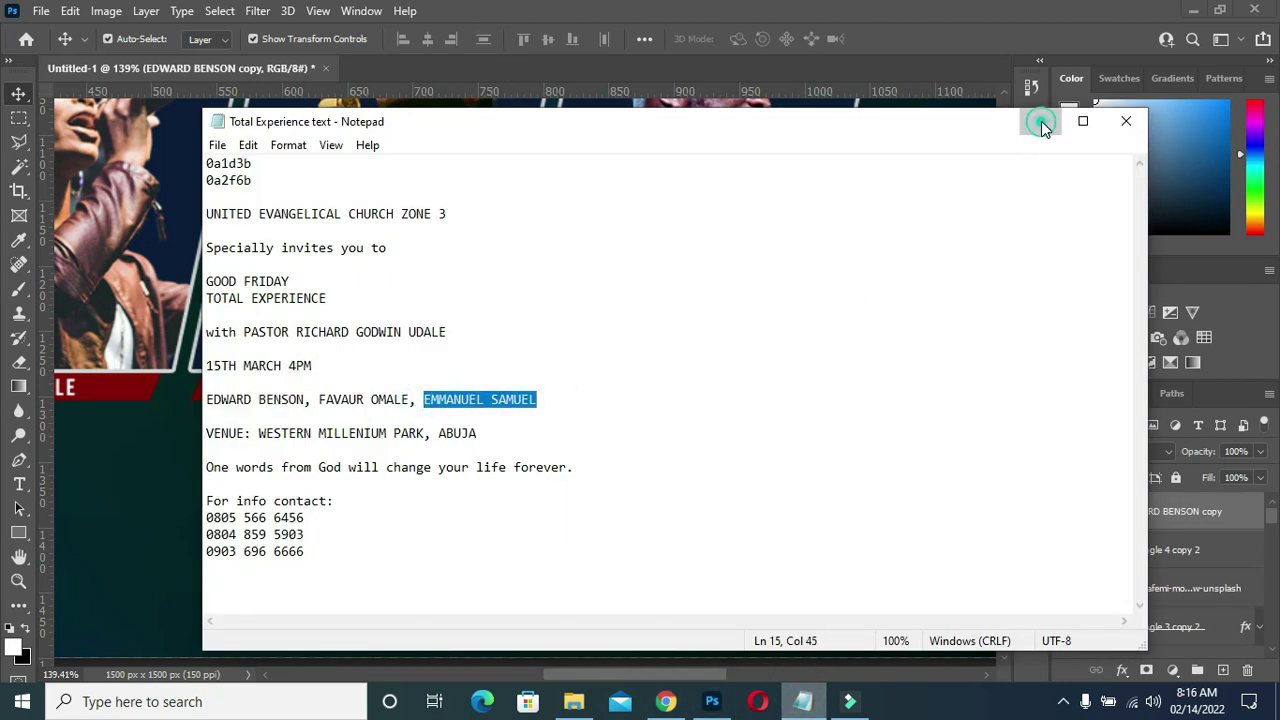
pyautogui.click(1040, 121)
pyautogui.click(650, 388)
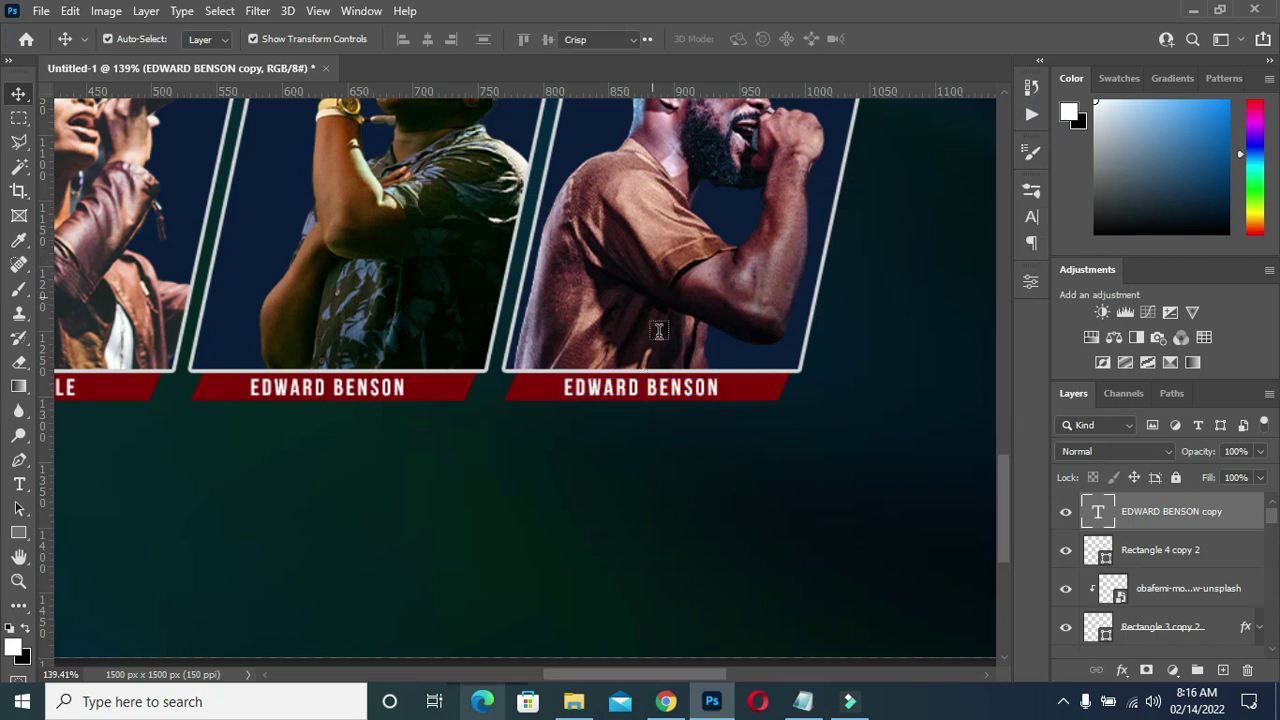
pyautogui.doubleClick(657, 390)
pyautogui.hotkey('ctrl', 'v')
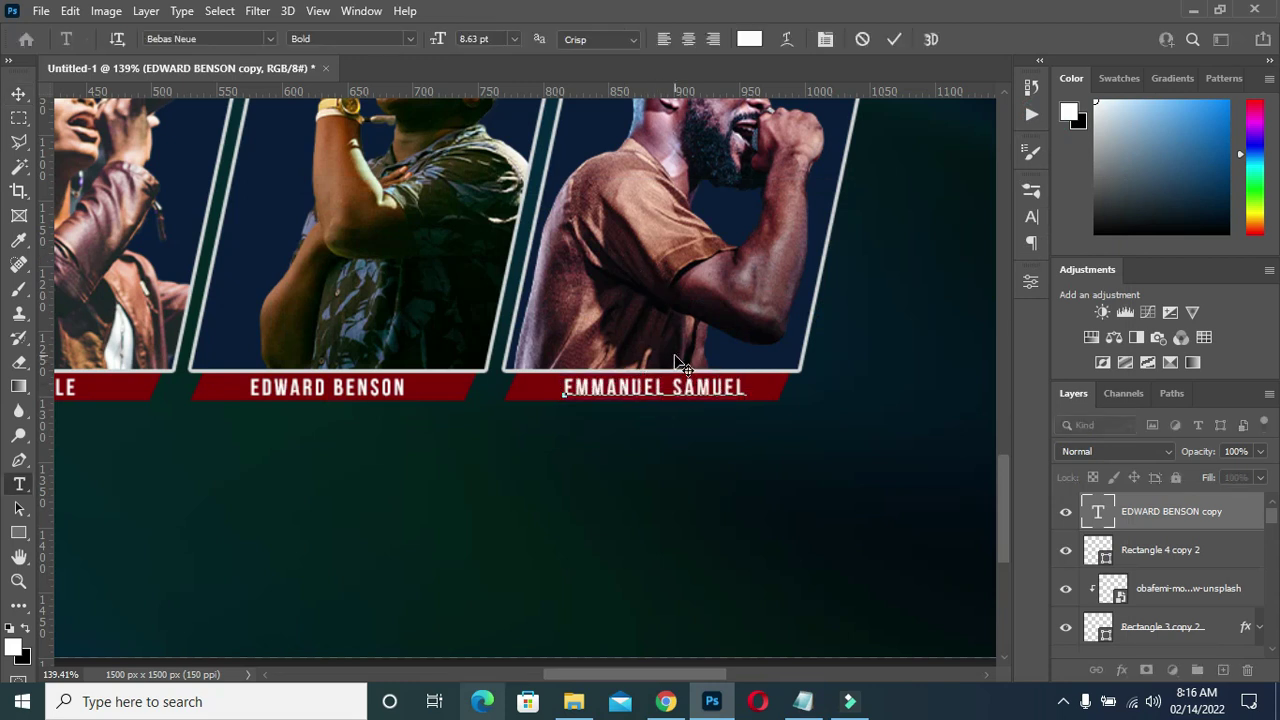
pyautogui.click(894, 39)
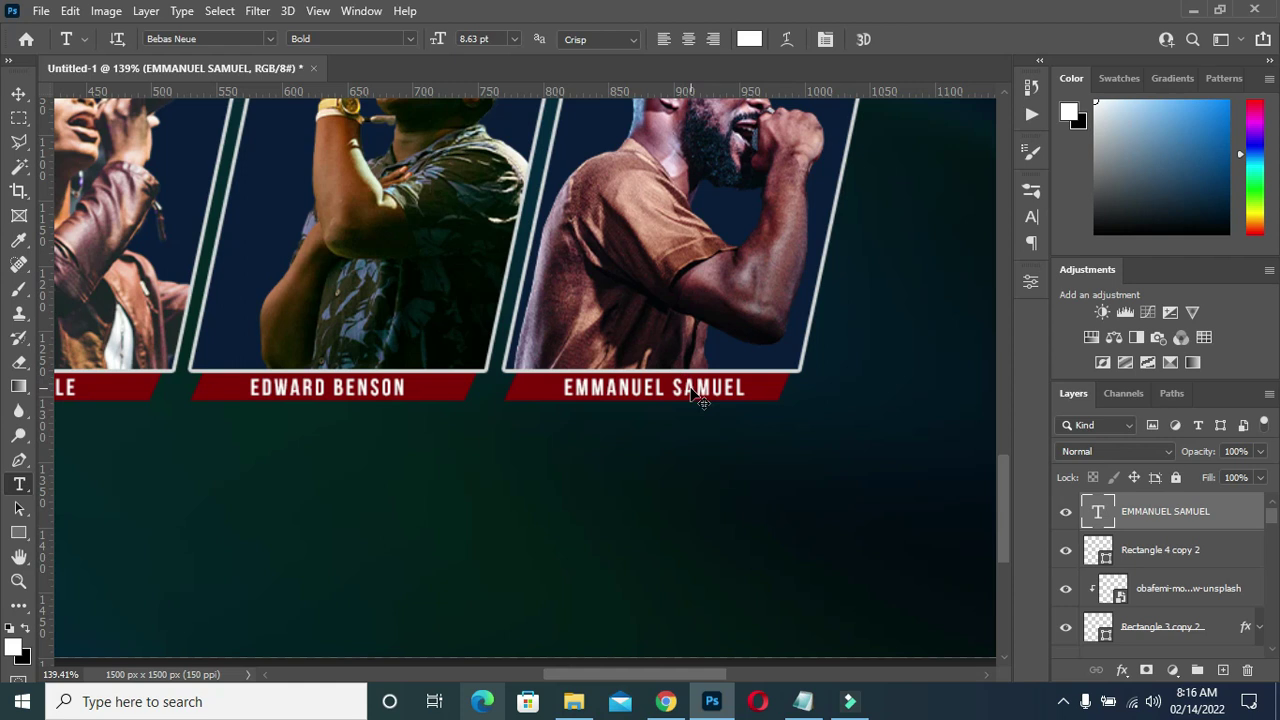
pyautogui.moveTo(690, 388); pyautogui.dragTo(674, 387)
pyautogui.press('v')
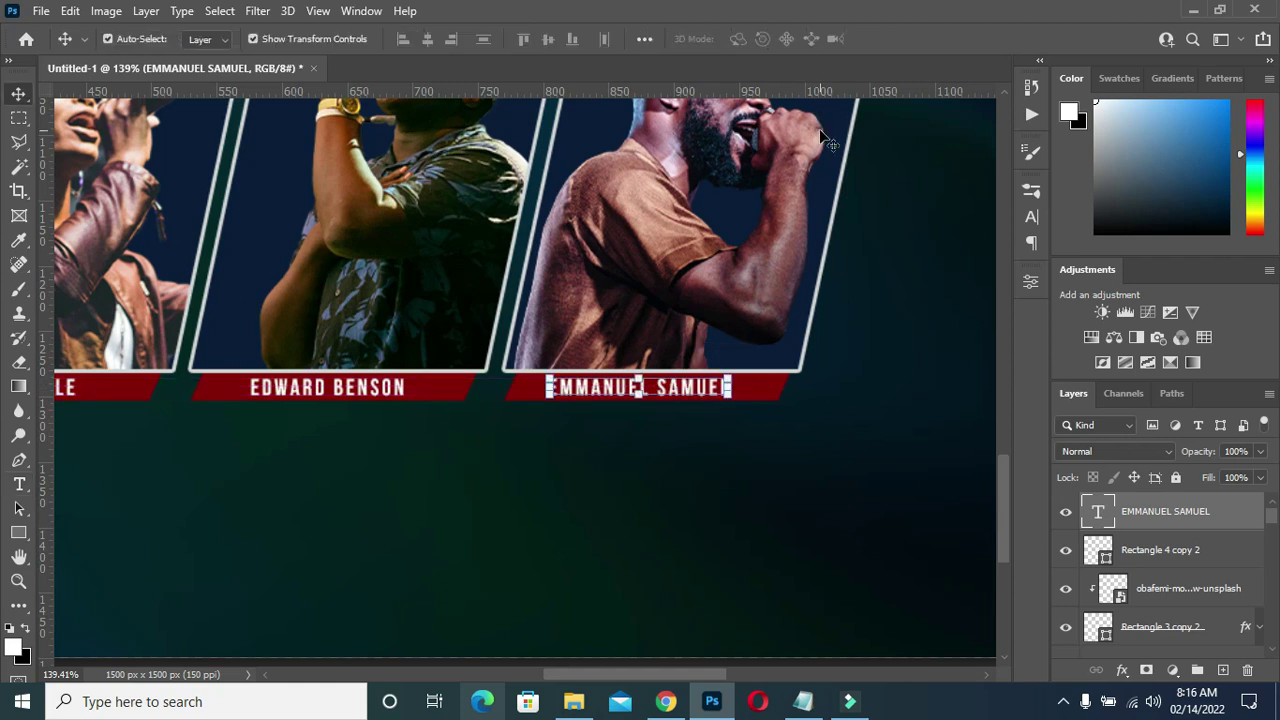
pyautogui.scroll(-1, 670, 363)
pyautogui.scroll(-2, 670, 363)
pyautogui.click(706, 593)
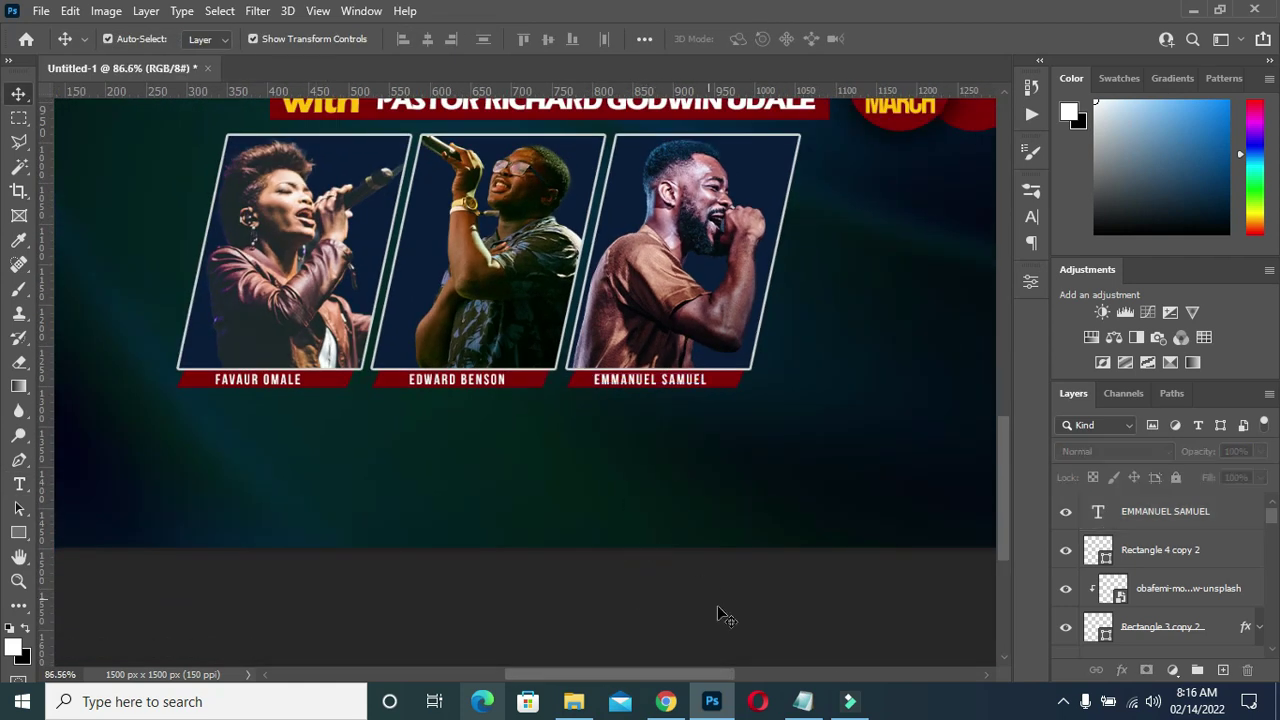
# - Add the venue line, pasted from Notepad, as new text below the singer banners
pyautogui.click(803, 701)
pyautogui.moveTo(209, 435)
pyautogui.mouseDown()
pyautogui.moveTo(491, 446)
pyautogui.moveTo(204, 430)
pyautogui.mouseUp()
pyautogui.click(1040, 121)
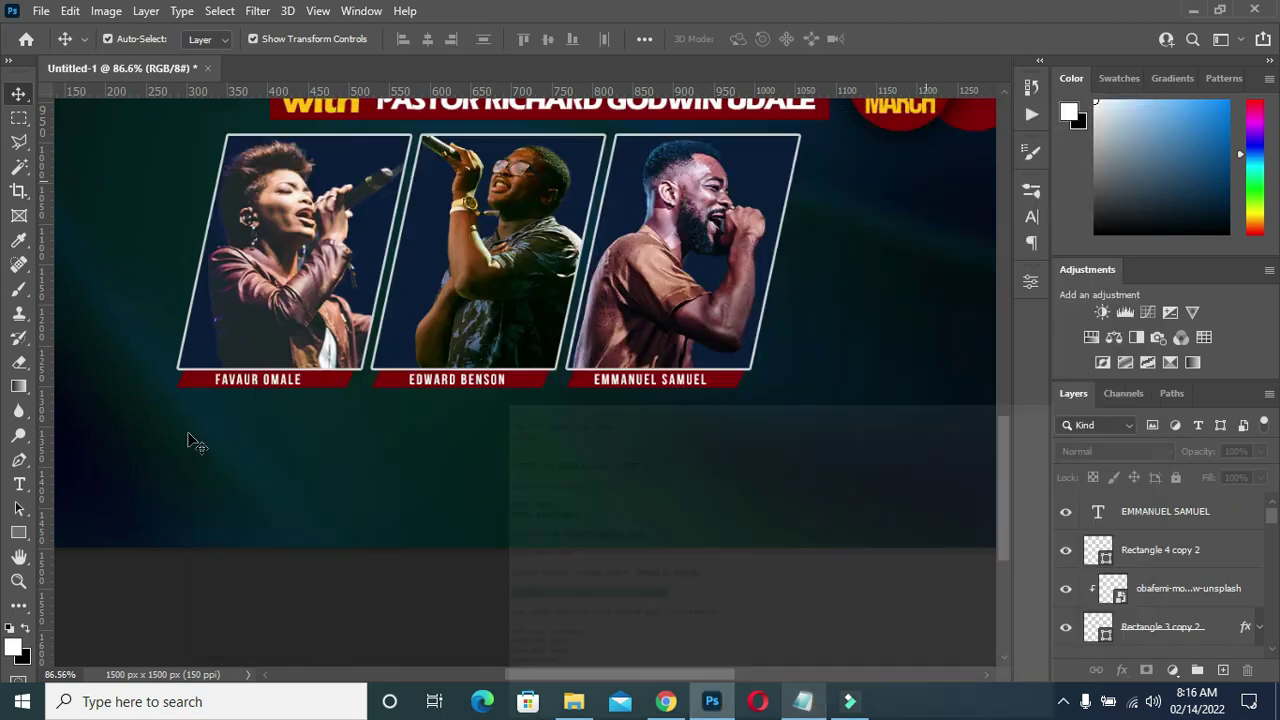
pyautogui.scroll(3, 186, 443)
pyautogui.press('t')
pyautogui.click(291, 463)
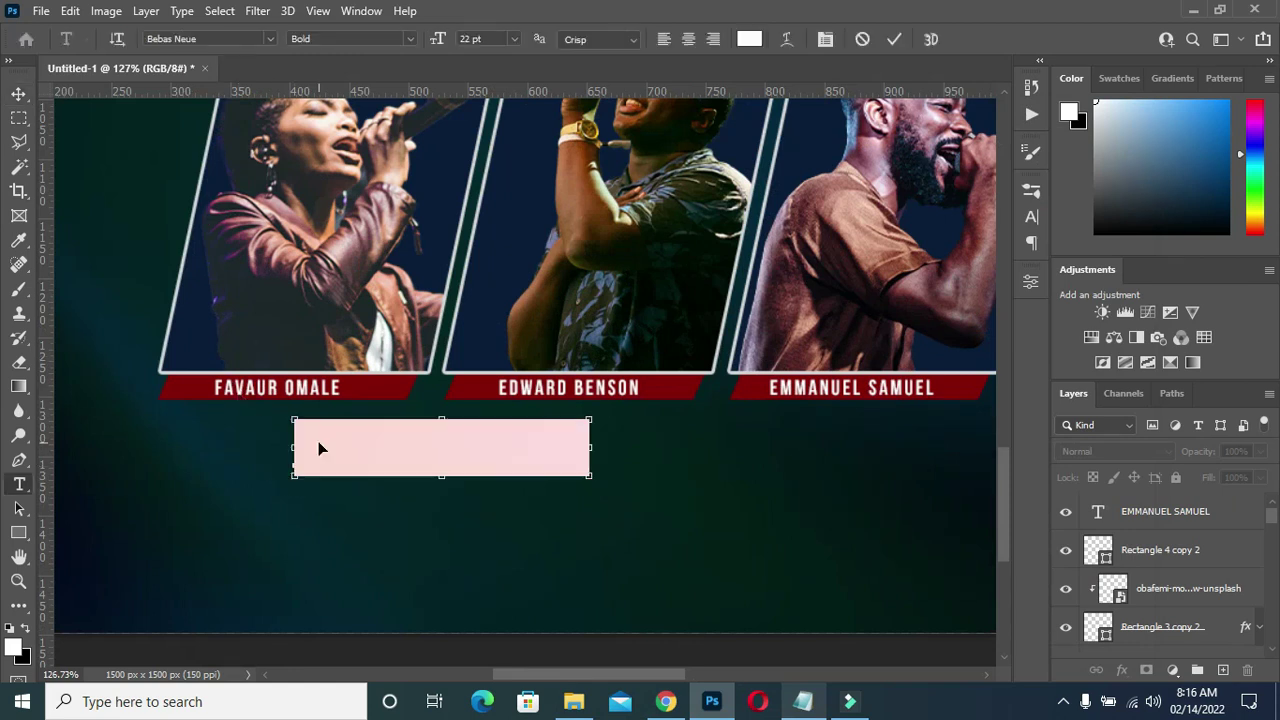
pyautogui.hotkey('ctrl', 'v')
pyautogui.click(897, 39)
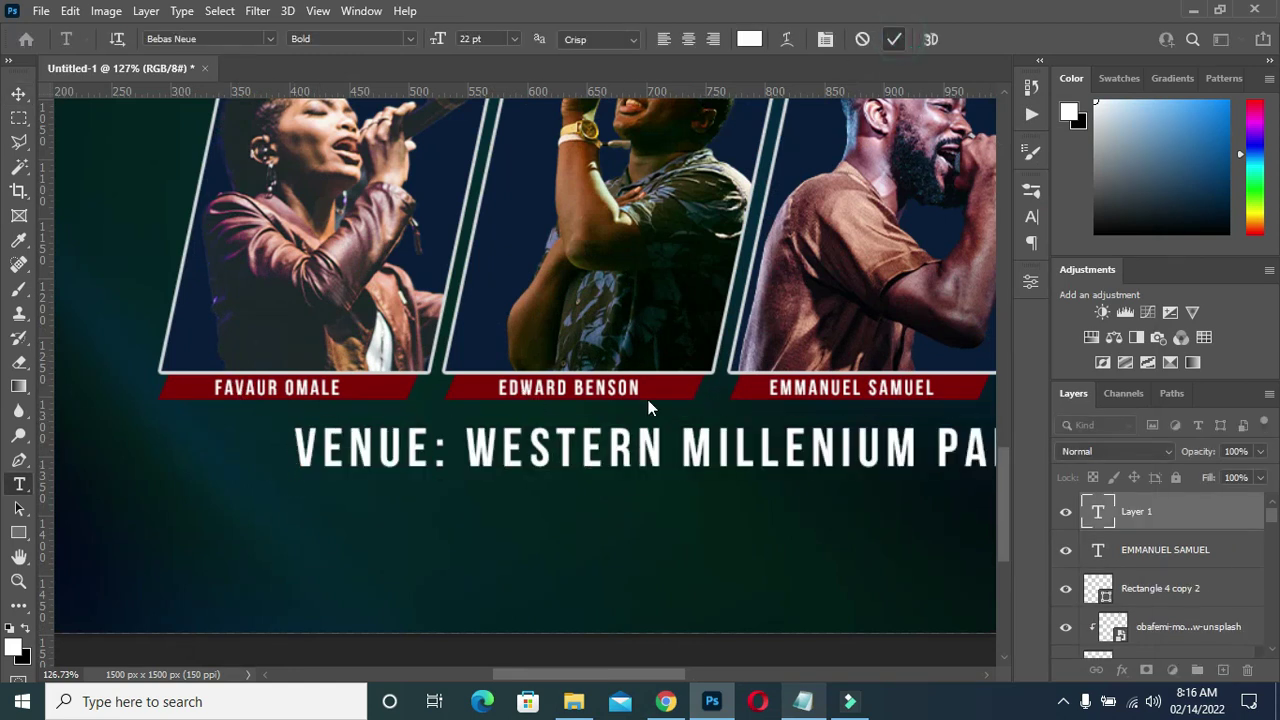
pyautogui.scroll(-3, 735, 437)
pyautogui.moveTo(720, 437); pyautogui.dragTo(654, 437)
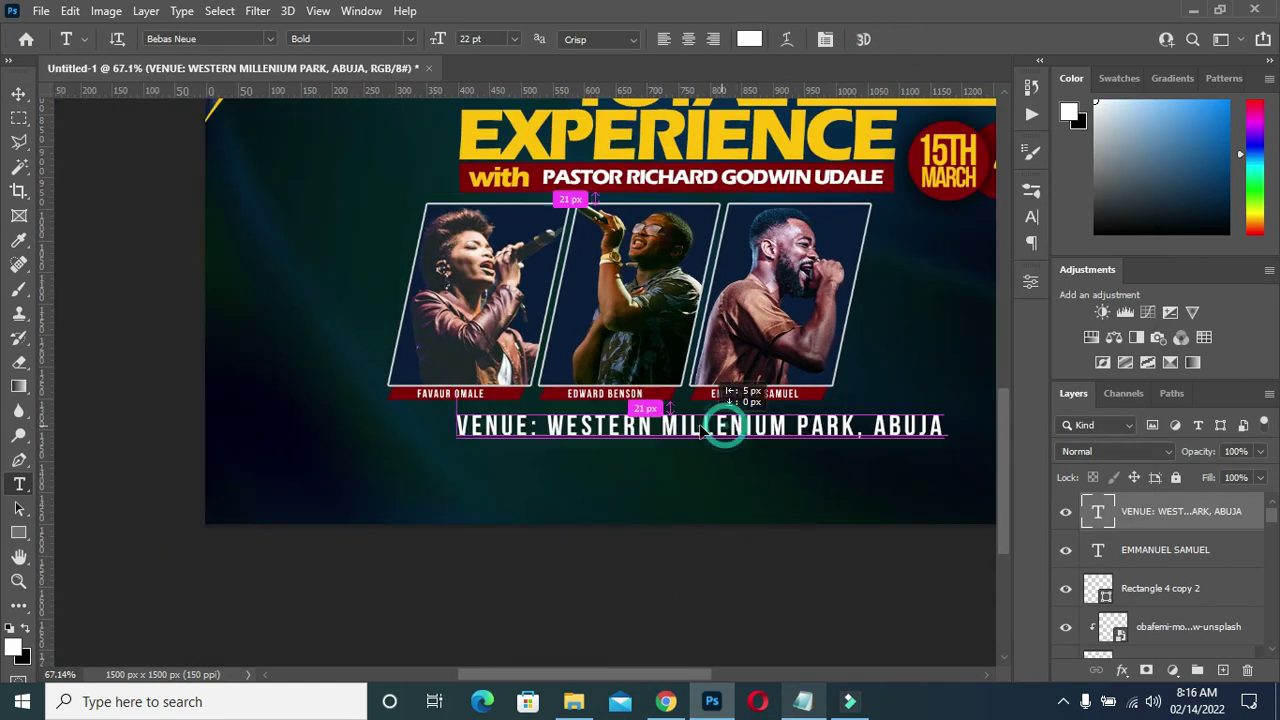
# - Set the venue text to tracking 0 and the Poppins font
pyautogui.click(1032, 217)
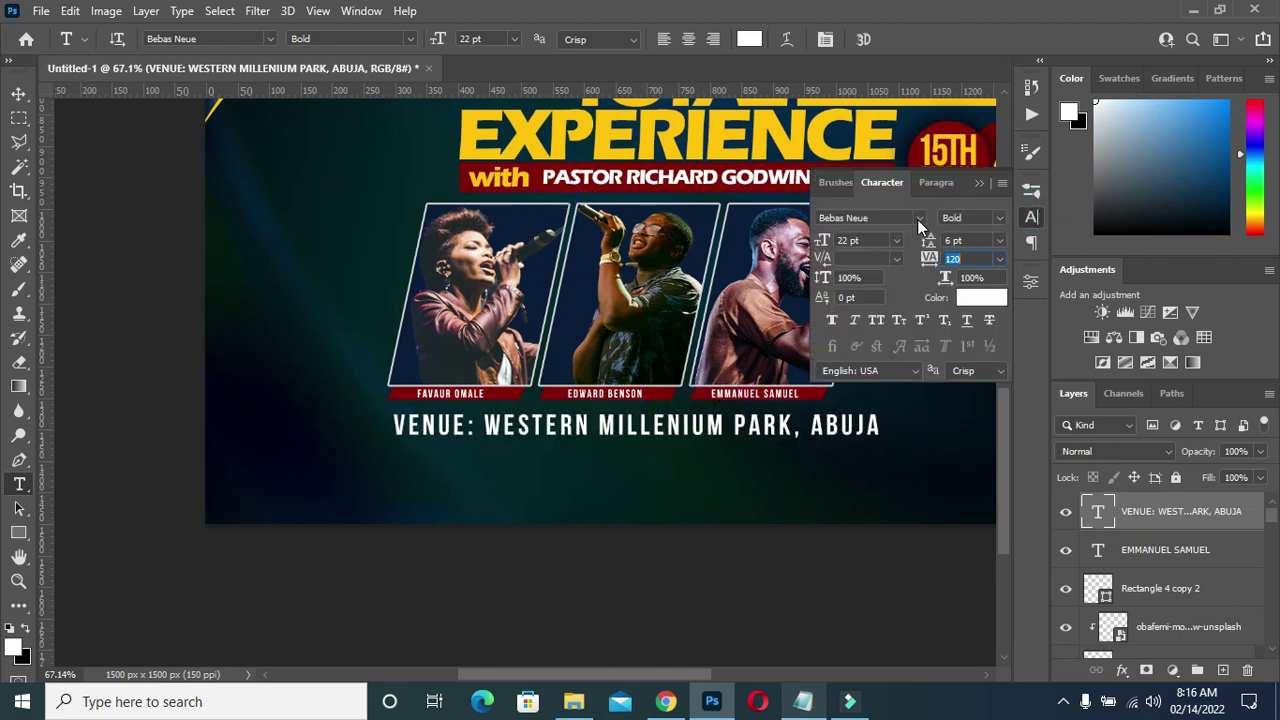
pyautogui.write('0')
pyautogui.press('Return')
pyautogui.click(918, 218)
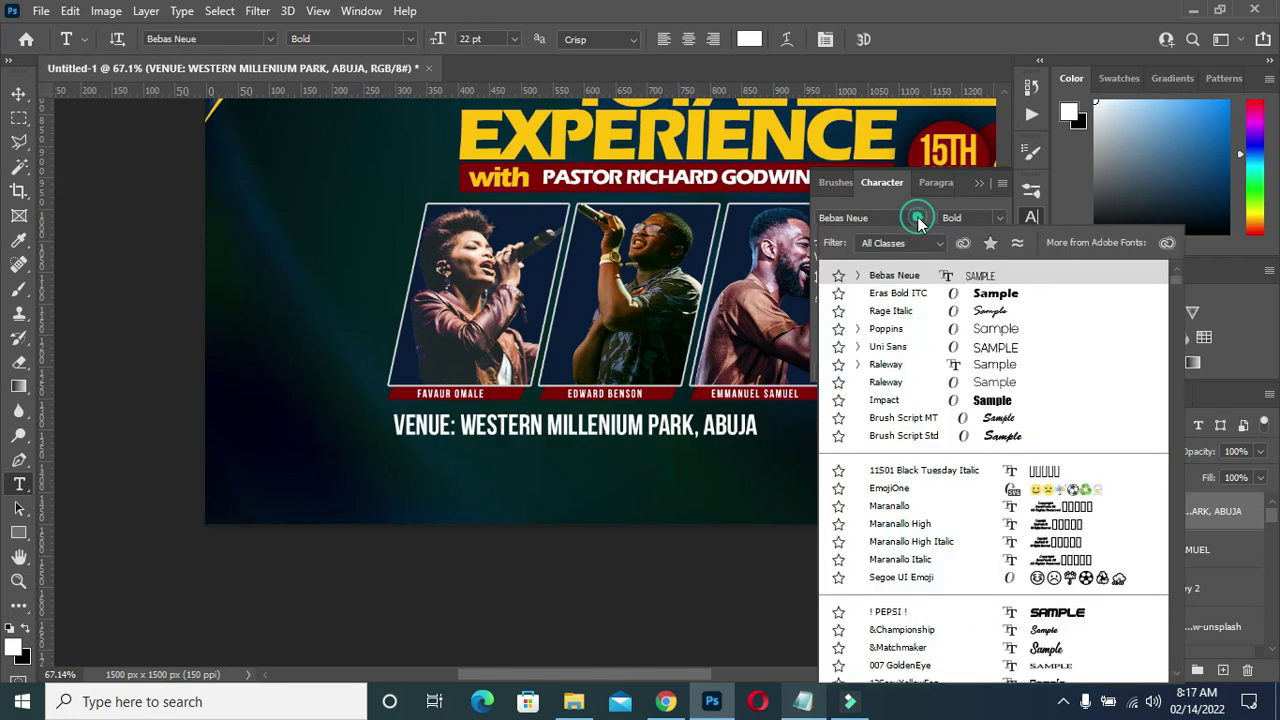
pyautogui.click(896, 330)
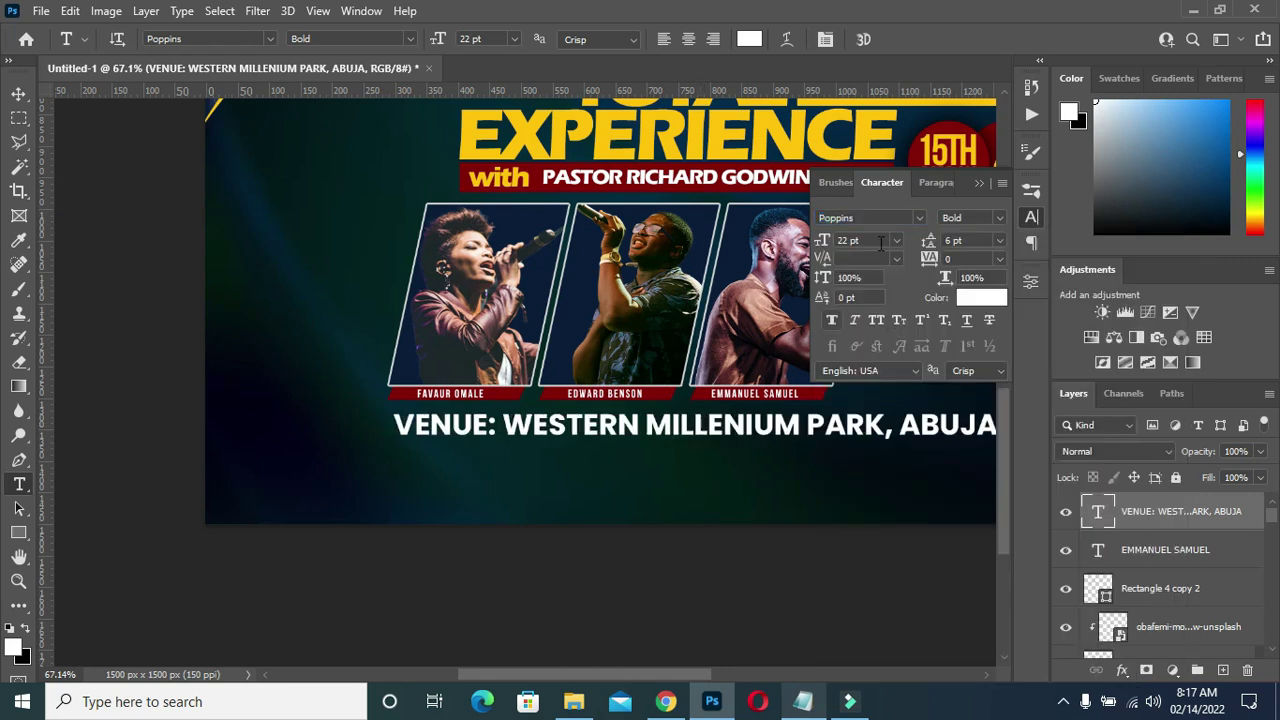
pyautogui.click(977, 183)
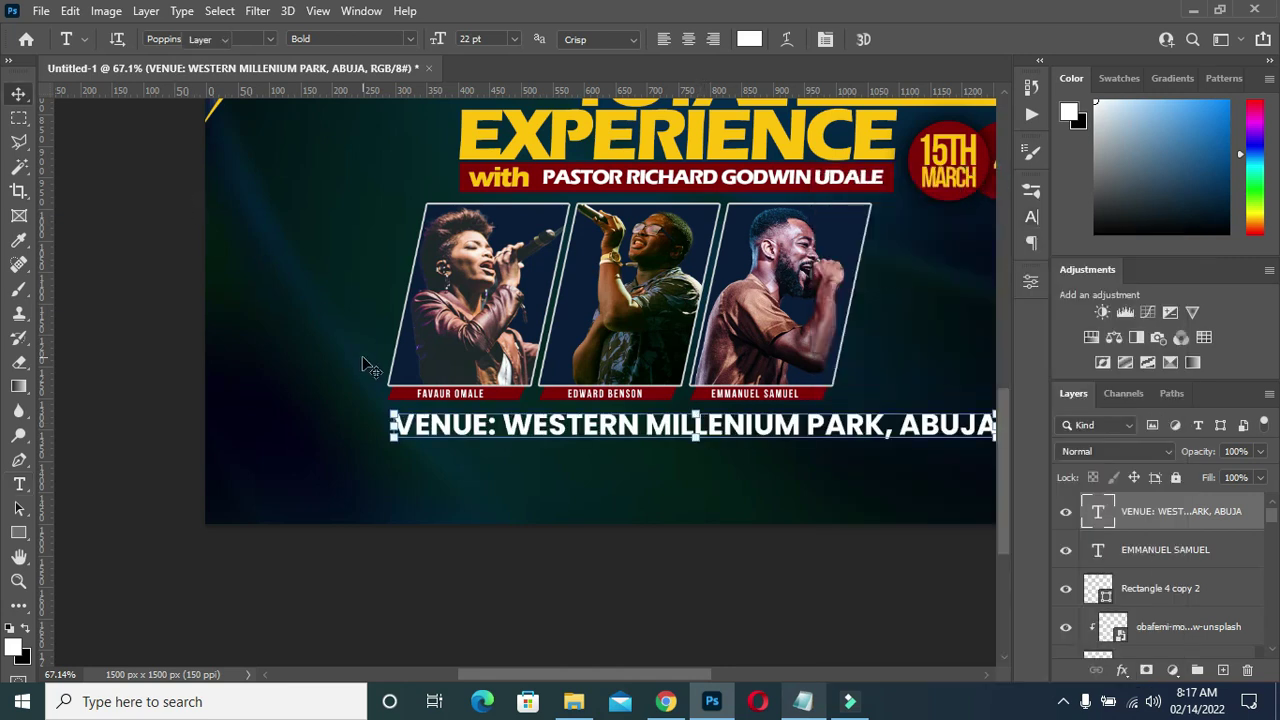
# - Scale the venue text to about 86.5% and centre it horizontally on the flyer
pyautogui.press('v')
pyautogui.scroll(-3, 437, 446)
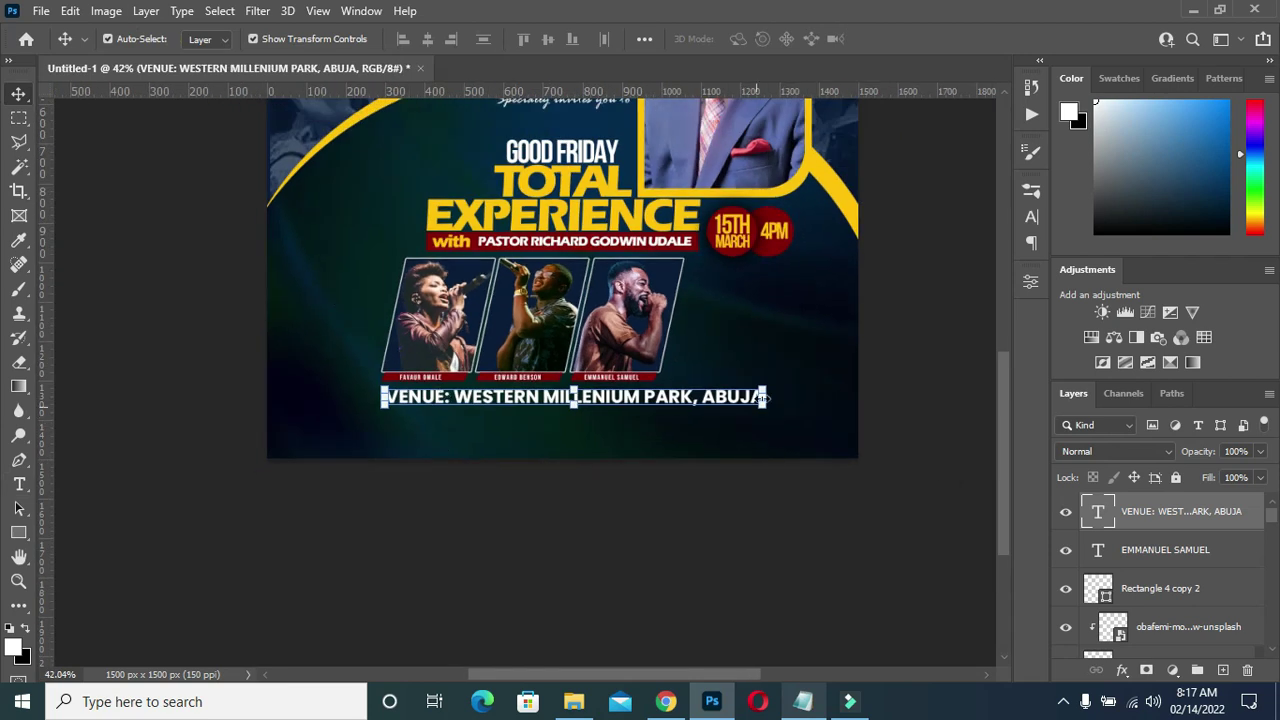
pyautogui.moveTo(764, 398); pyautogui.dragTo(712, 398)
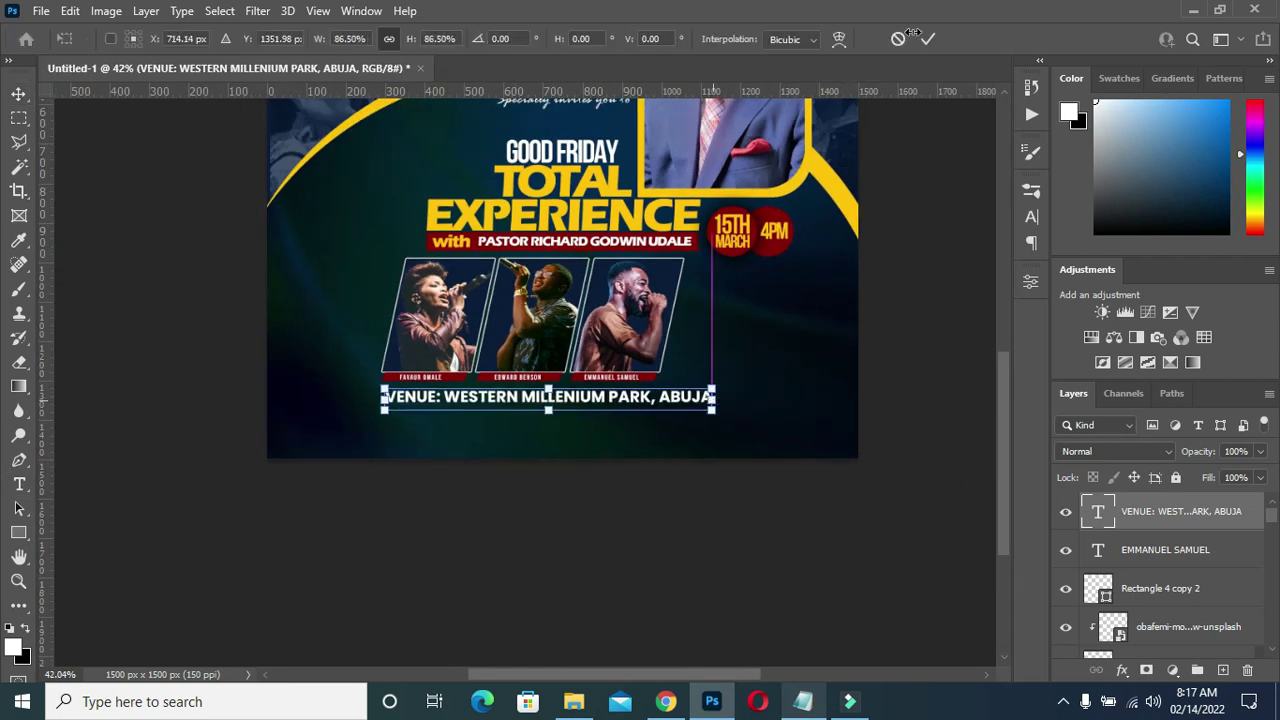
pyautogui.press('Return')
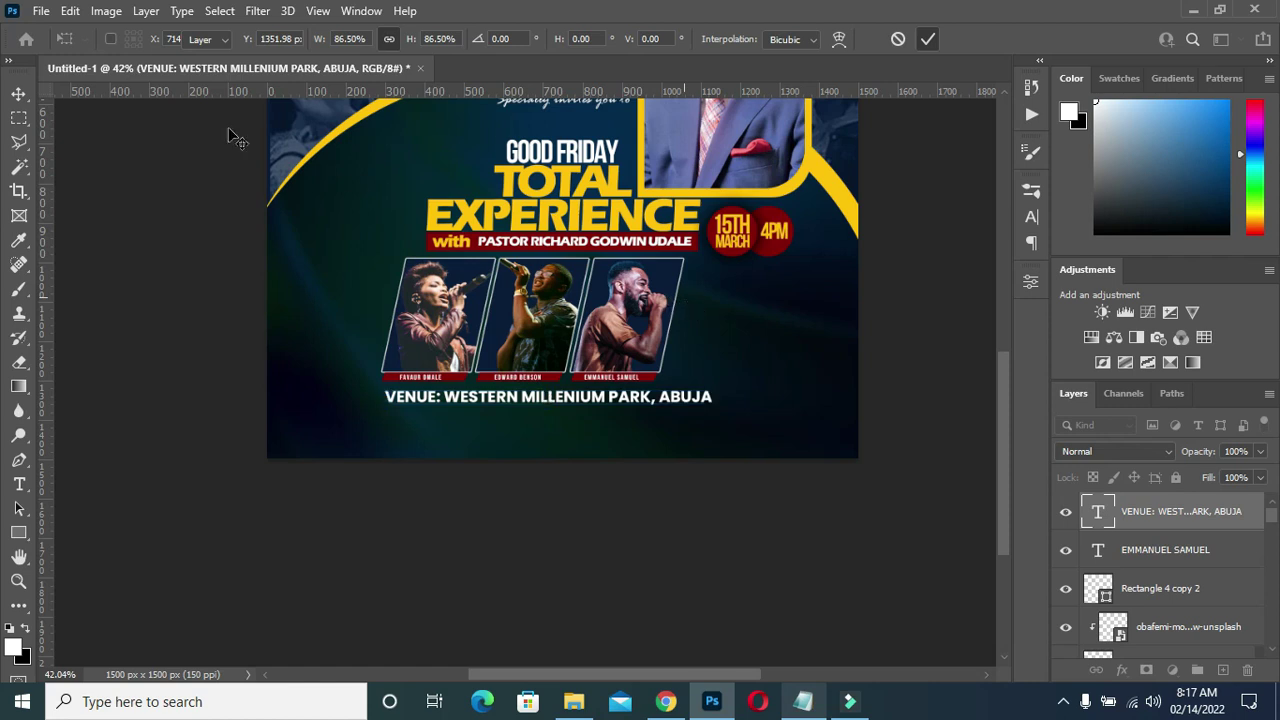
pyautogui.hotkey('ctrl', 'a')
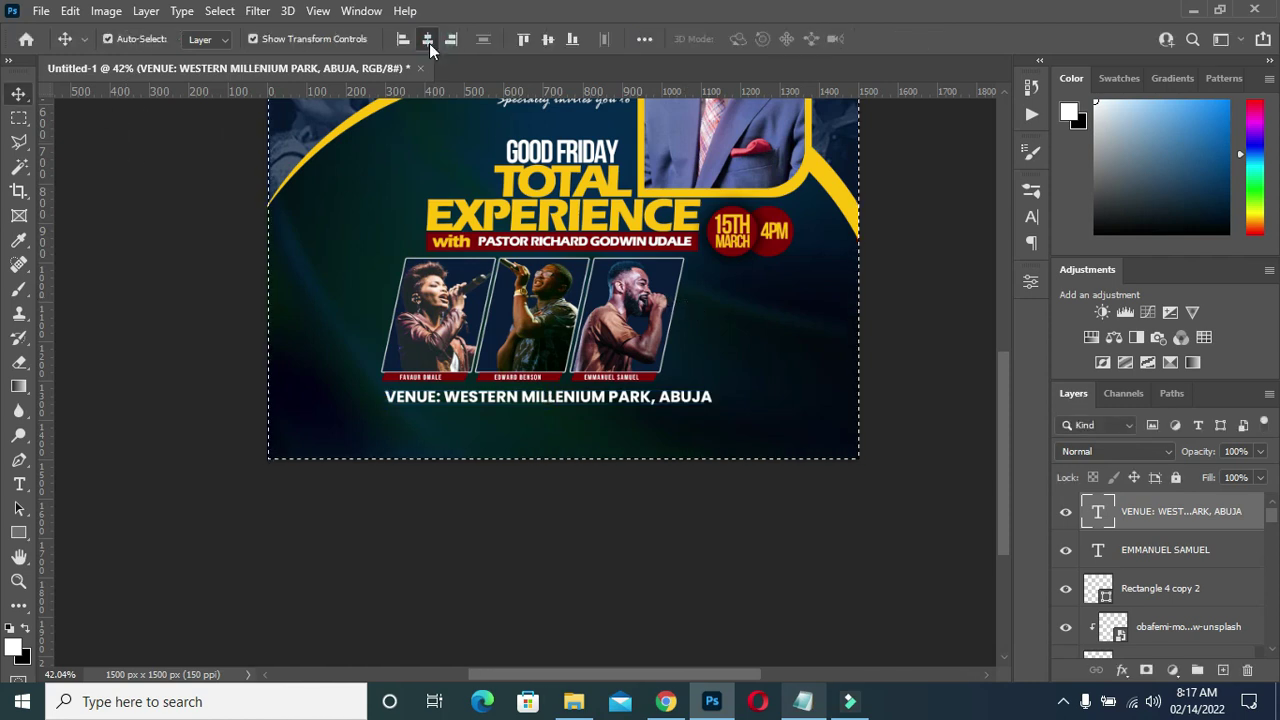
pyautogui.click(428, 40)
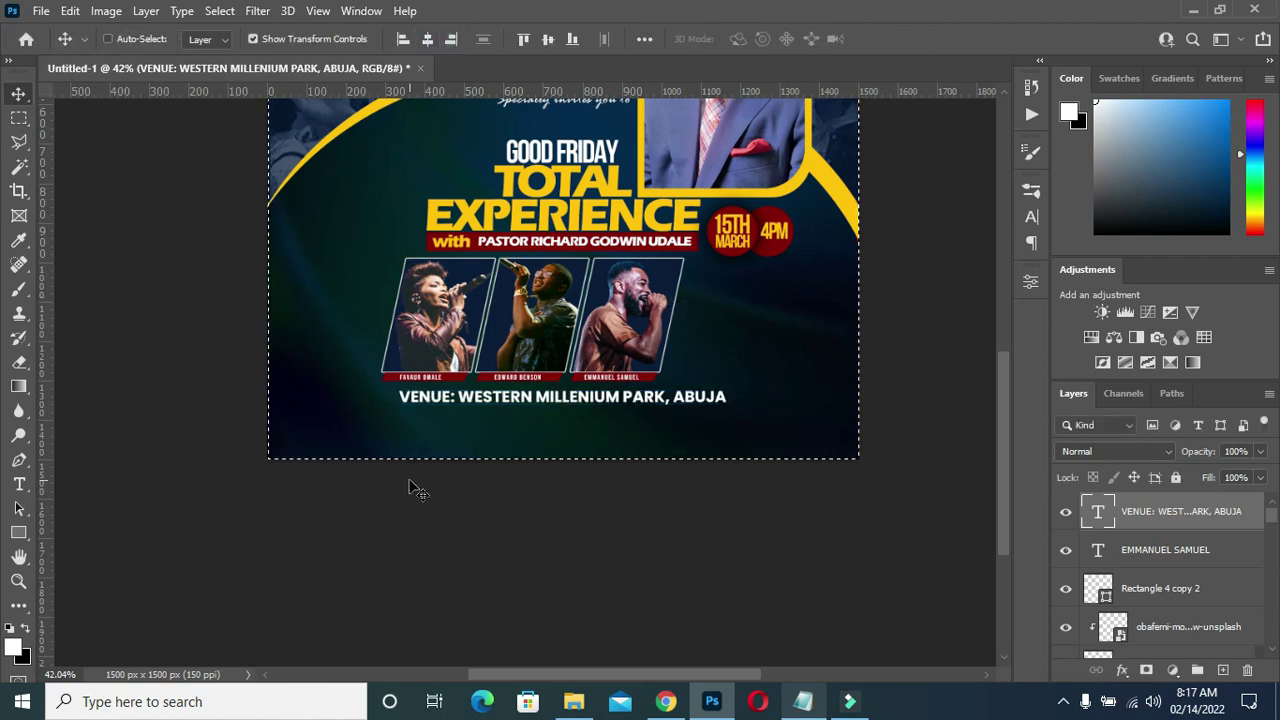
pyautogui.hotkey('ctrl', 'd')
pyautogui.keyDown('ctrl'); pyautogui.click(528, 494); pyautogui.keyUp('ctrl')
pyautogui.scroll(3, 563, 395)
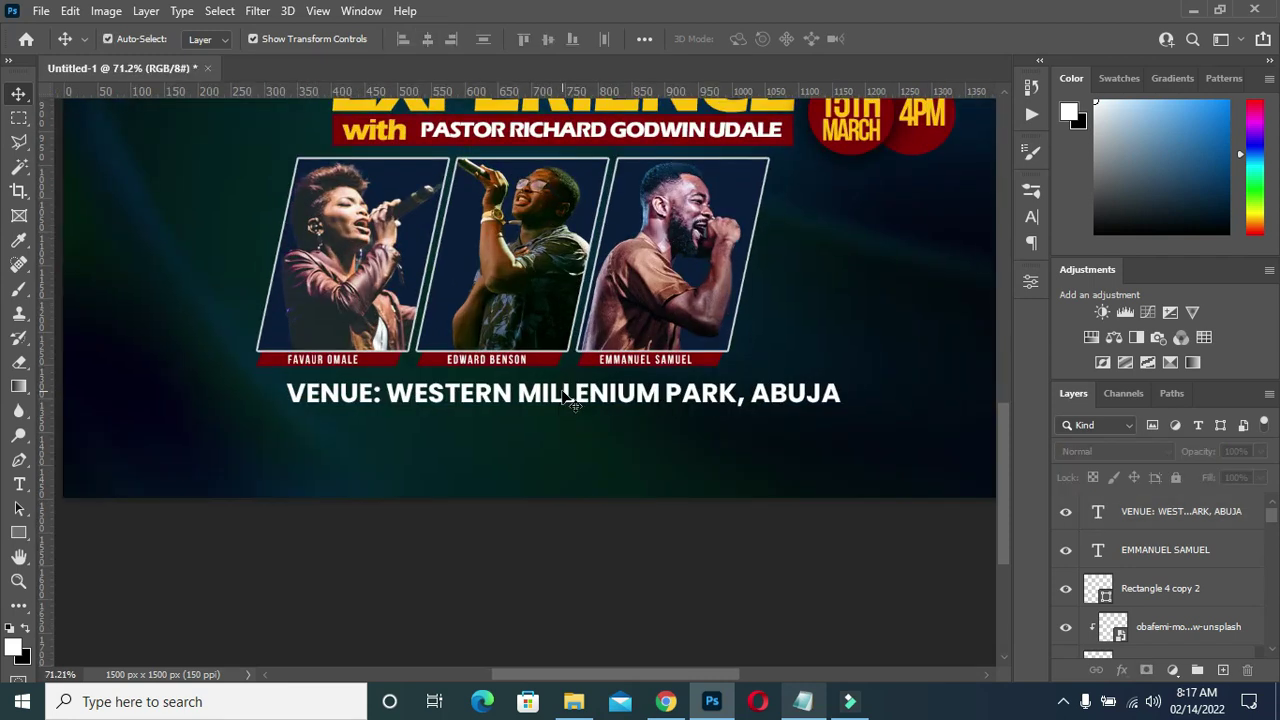
pyautogui.scroll(-2, 578, 402)
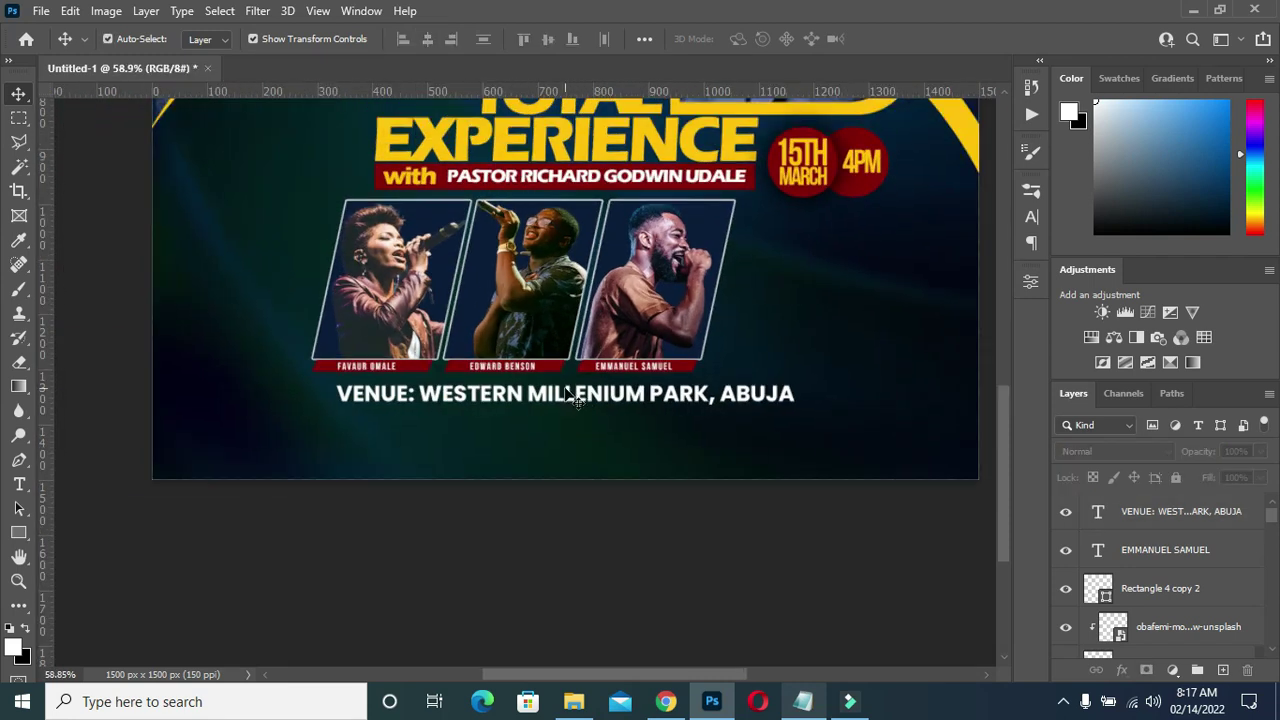
pyautogui.scroll(-1, 575, 398)
pyautogui.scroll(1, 578, 402)
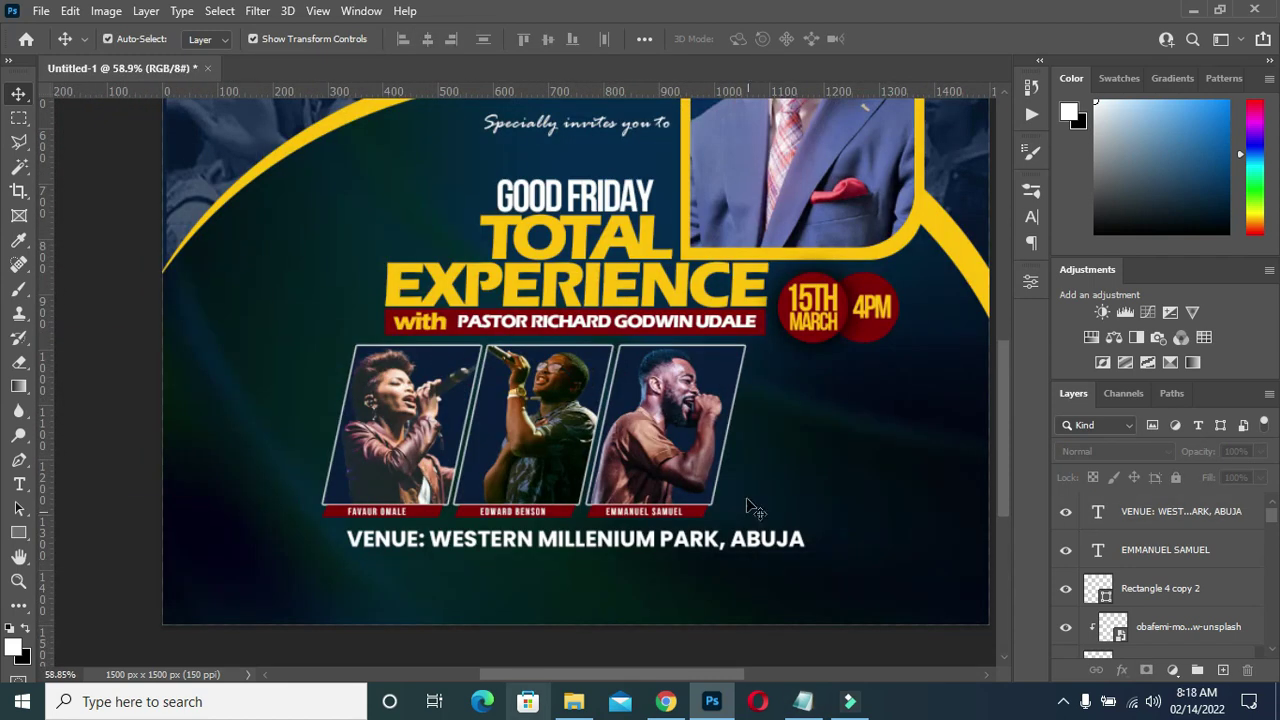
pyautogui.scroll(-2, 730, 485)
pyautogui.click(19, 534)
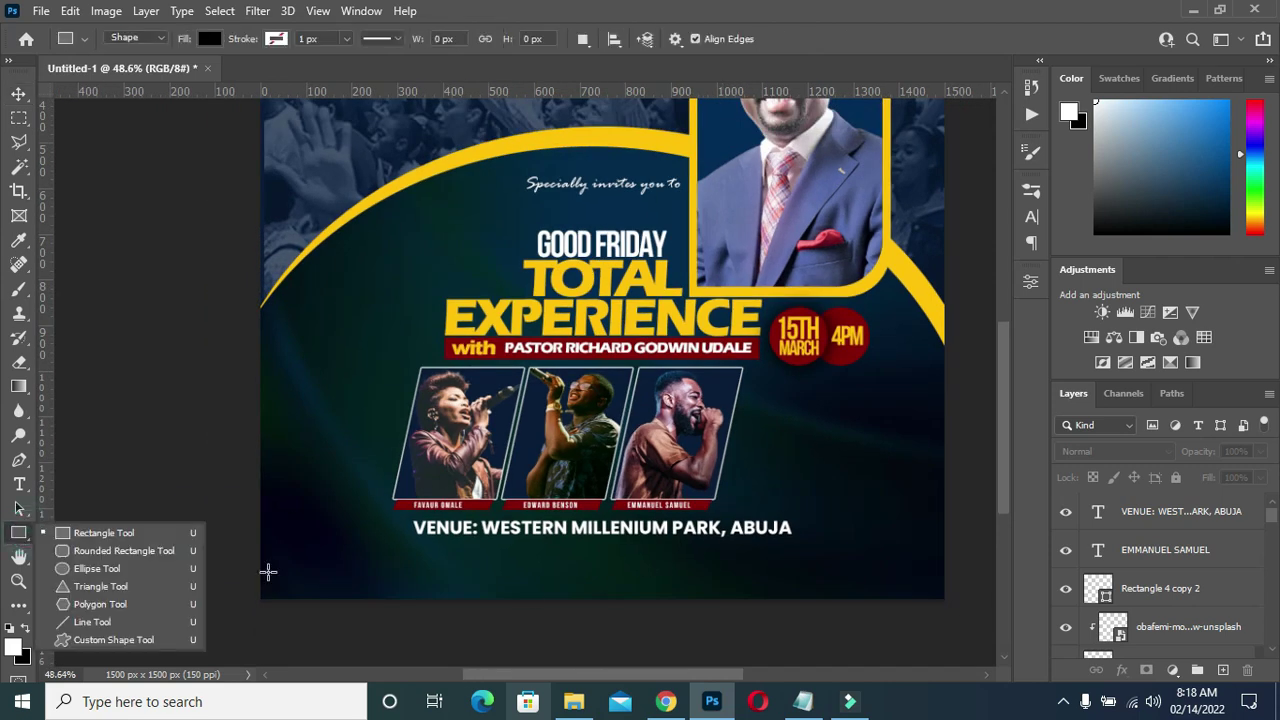
# - Draw a yellow rectangle bar across the bottom of the flyer
pyautogui.click(140, 532)
pyautogui.moveTo(237, 558); pyautogui.dragTo(960, 628)
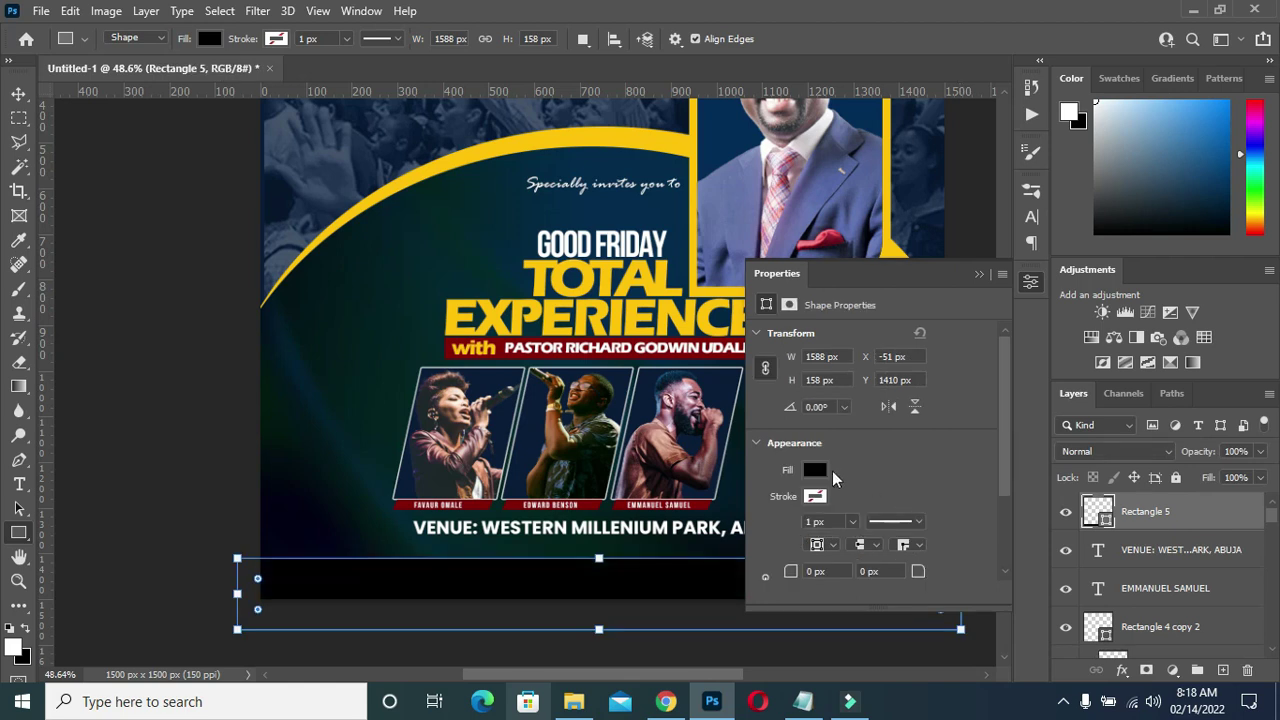
pyautogui.click(810, 482)
pyautogui.click(815, 465)
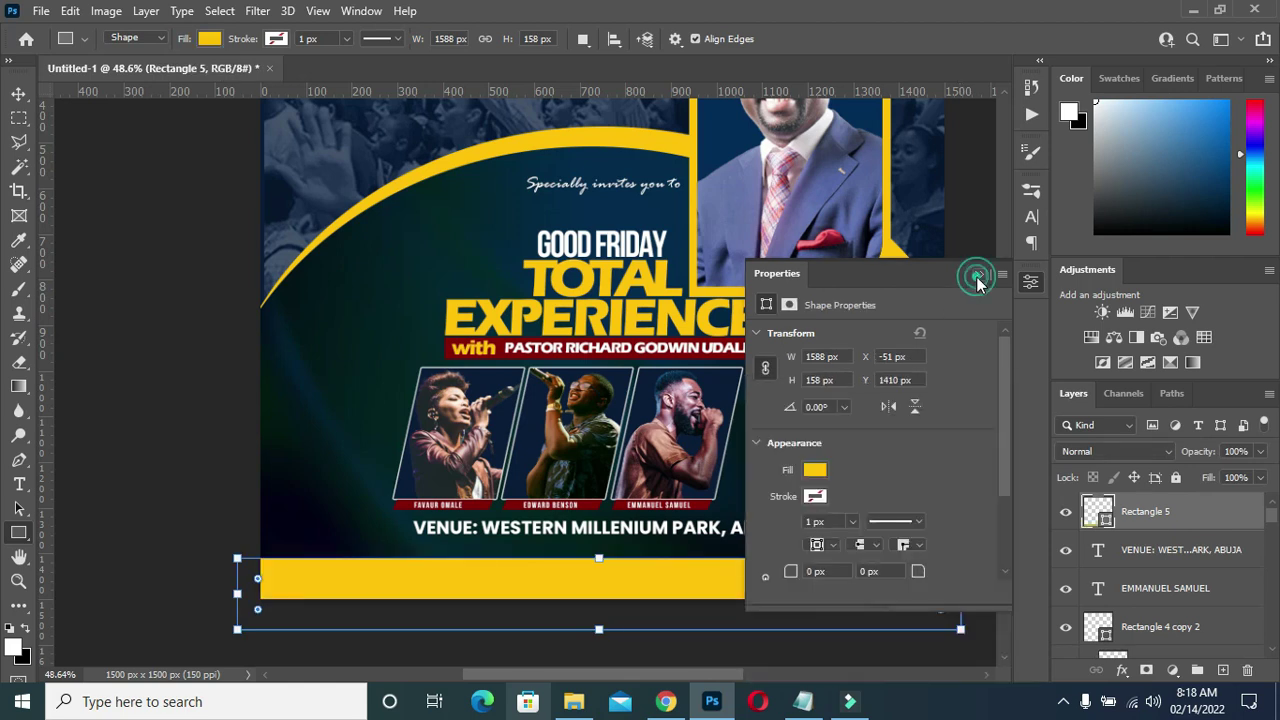
pyautogui.click(979, 274)
pyautogui.press('v')
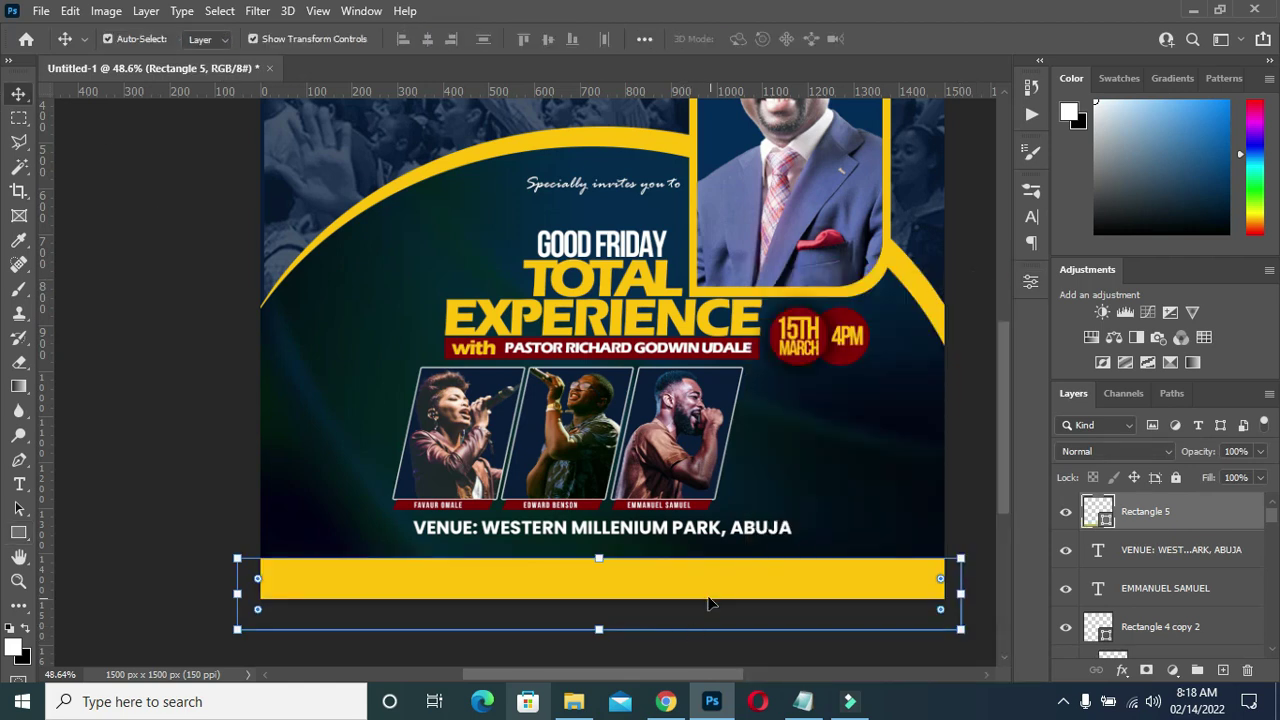
# - Duplicate the venue text onto the bar, replacing it with "One words from God will change your life forever."
pyautogui.click(803, 701)
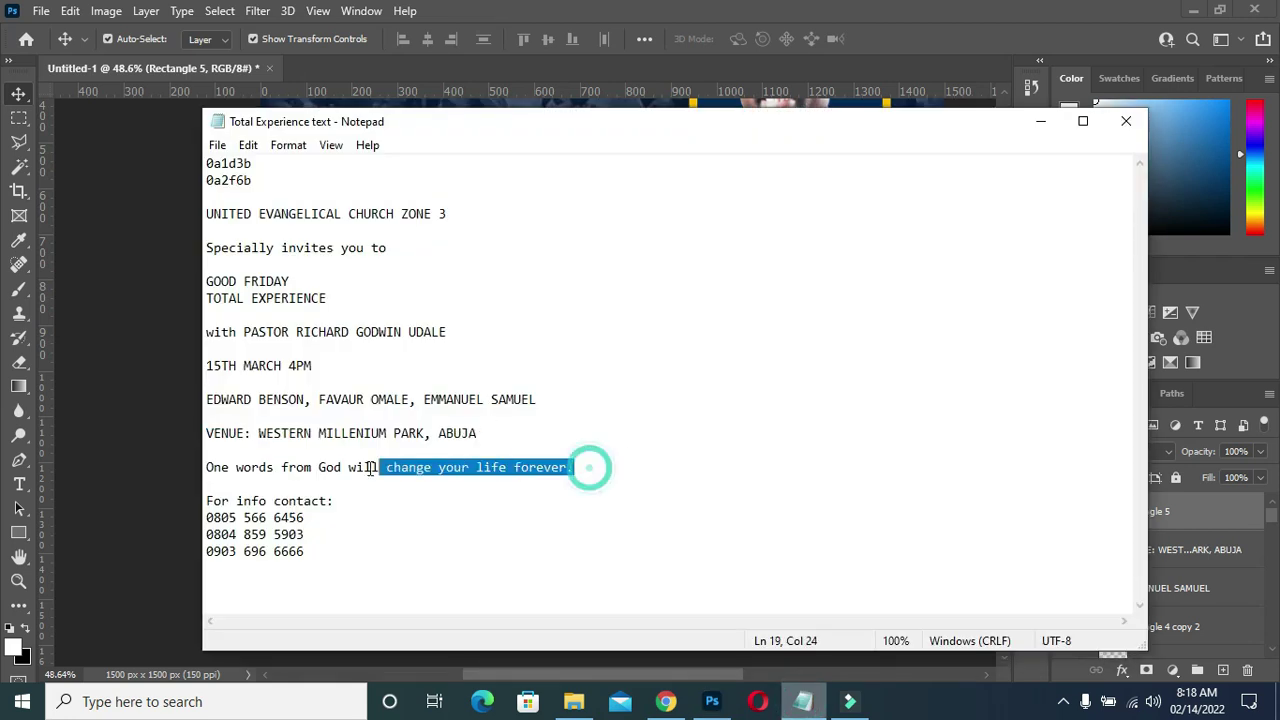
pyautogui.moveTo(592, 467); pyautogui.dragTo(207, 467)
pyautogui.hotkey('ctrl', 'c')
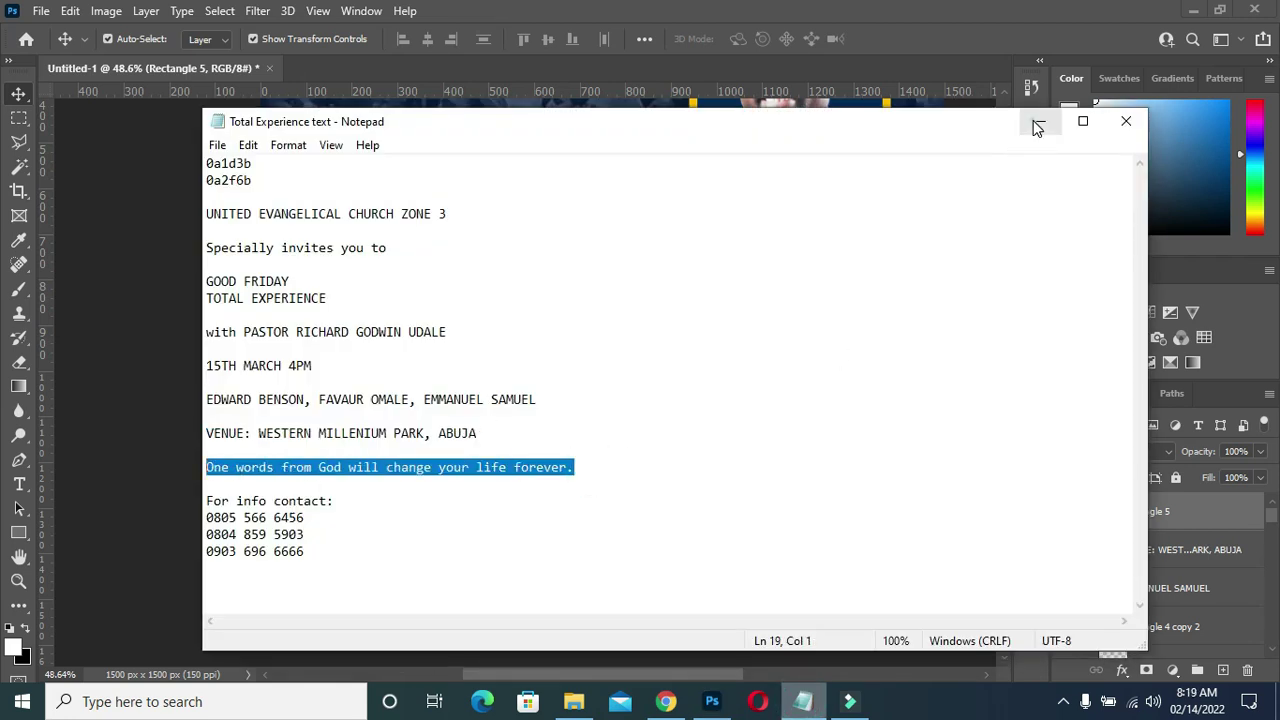
pyautogui.click(1040, 121)
pyautogui.doubleClick(598, 532)
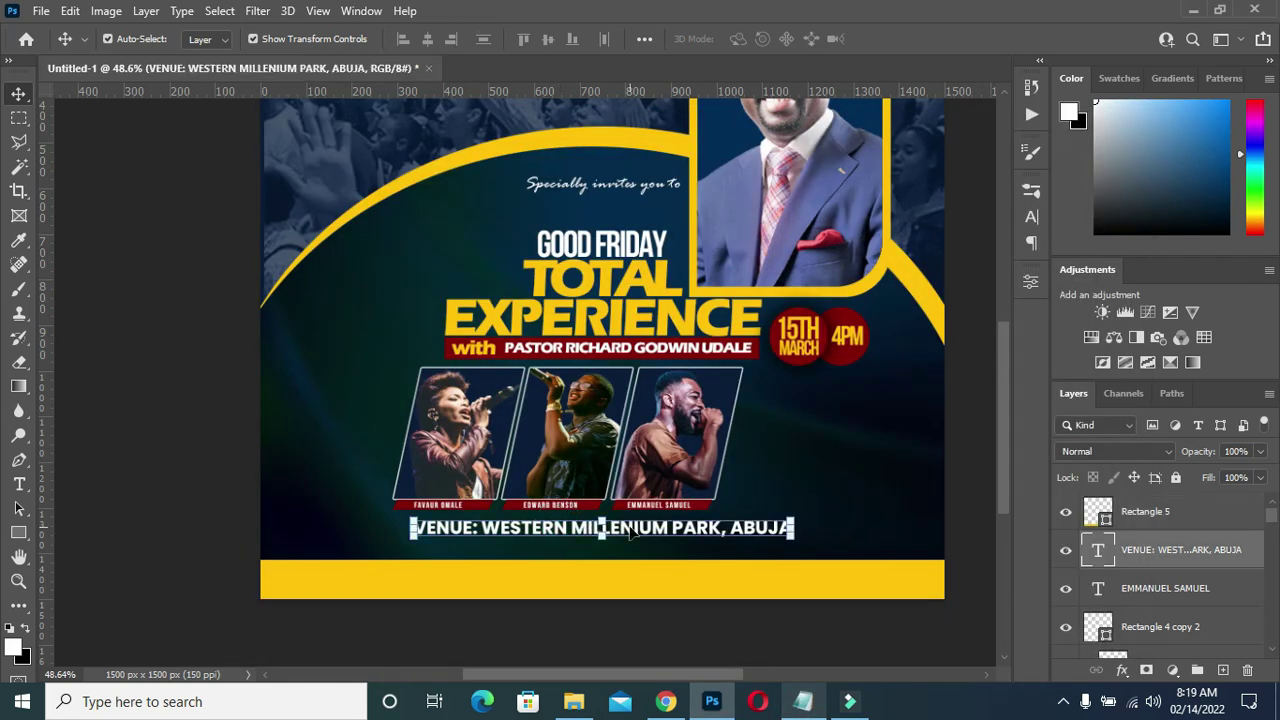
pyautogui.moveTo(632, 535); pyautogui.dragTo(660, 594)
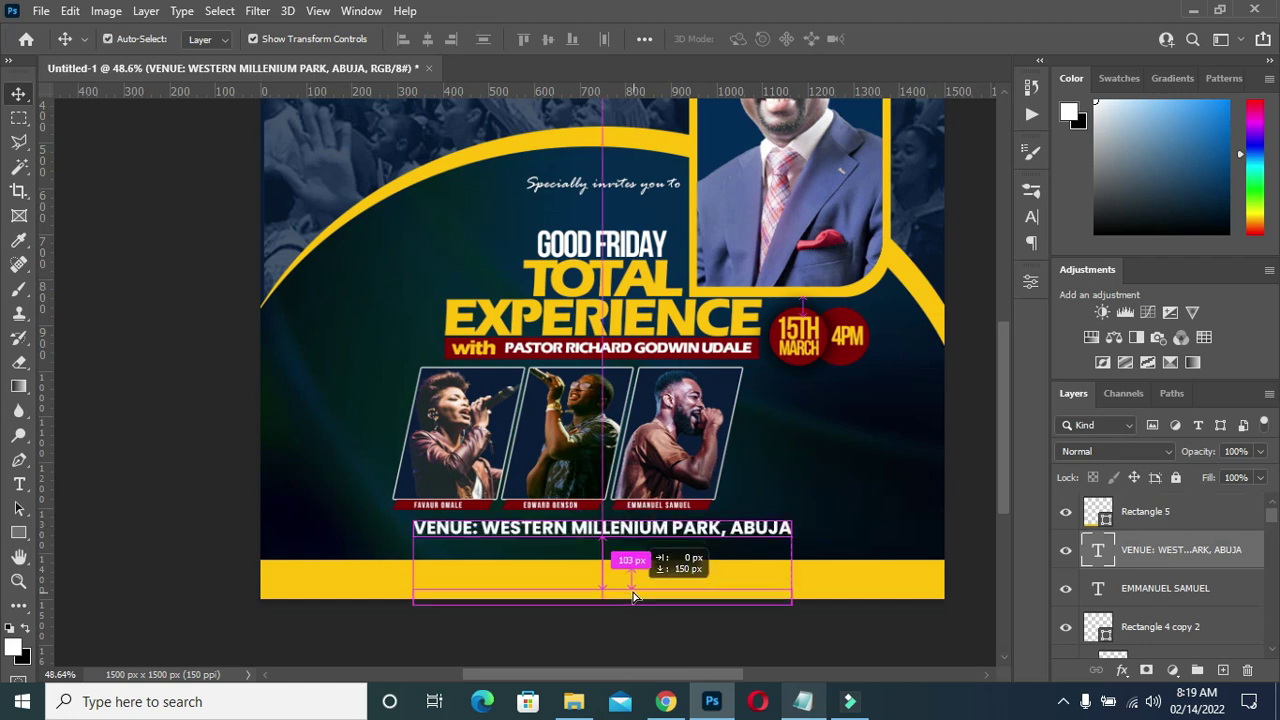
pyautogui.hotkey('ctrl', 'j')
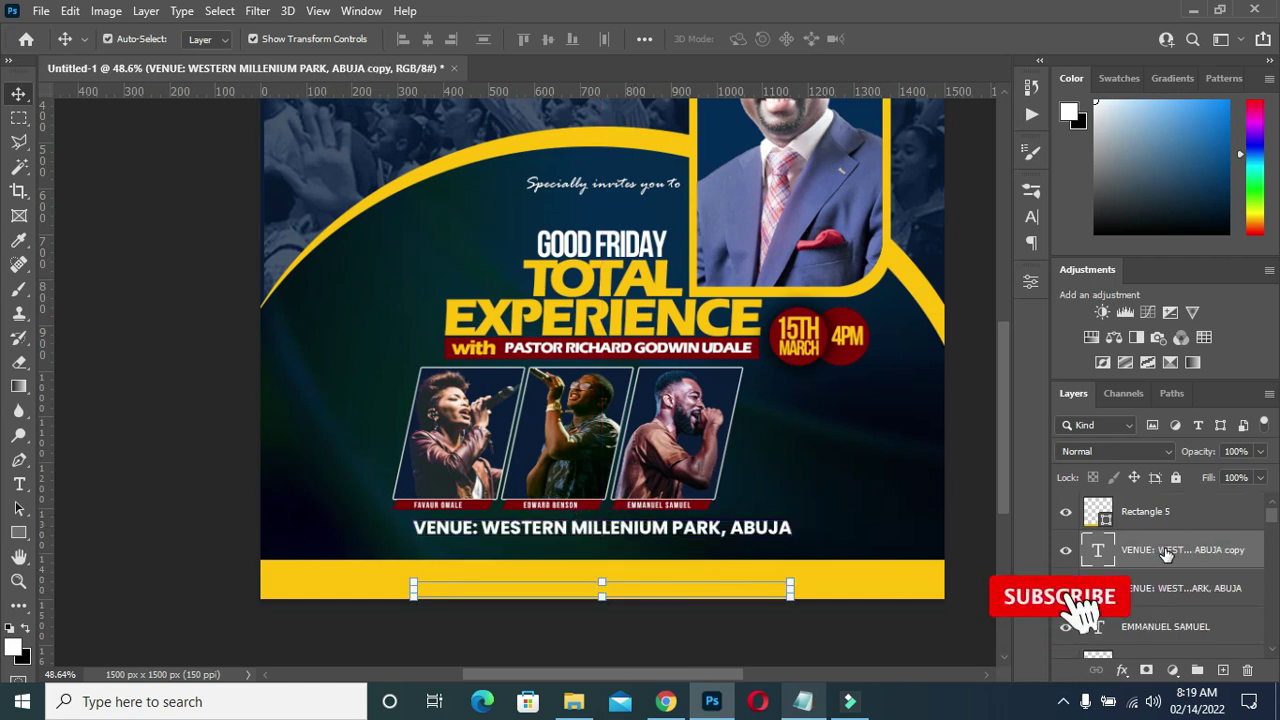
pyautogui.hotkey('ctrl', ']')
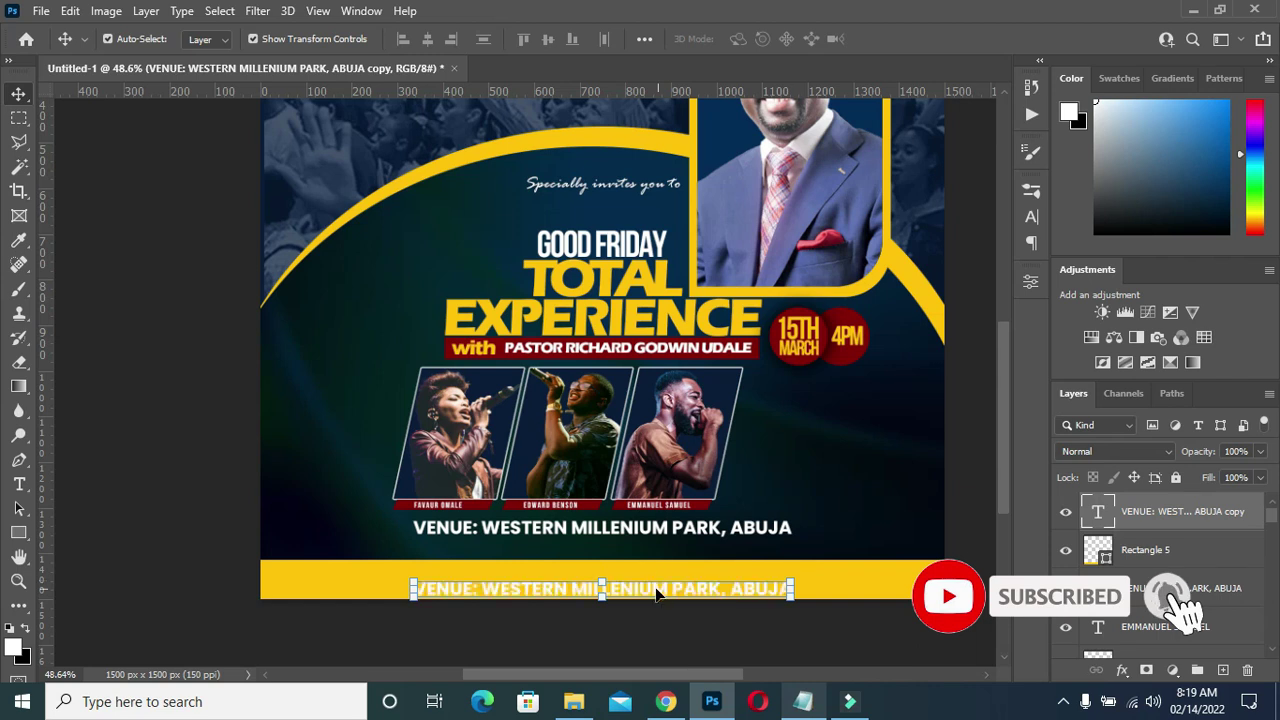
pyautogui.moveTo(655, 597); pyautogui.dragTo(648, 580)
pyautogui.doubleClick(628, 576)
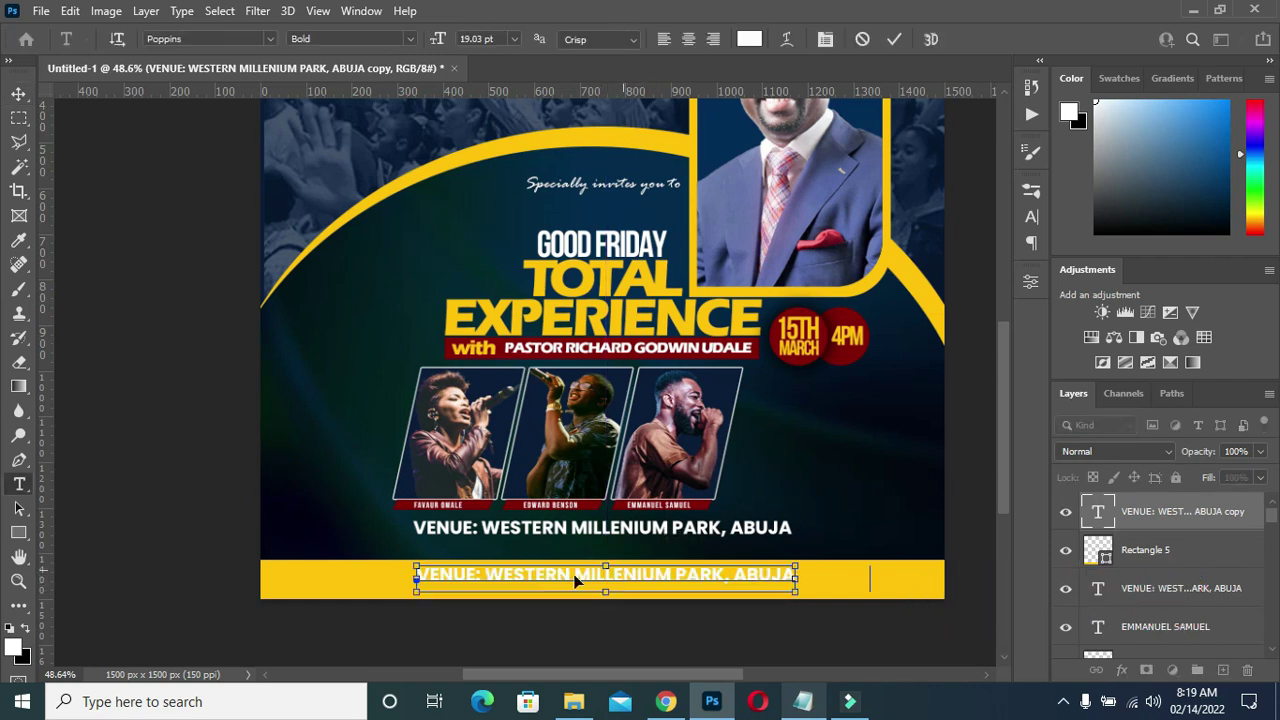
pyautogui.hotkey('ctrl', 'v')
pyautogui.click(890, 39)
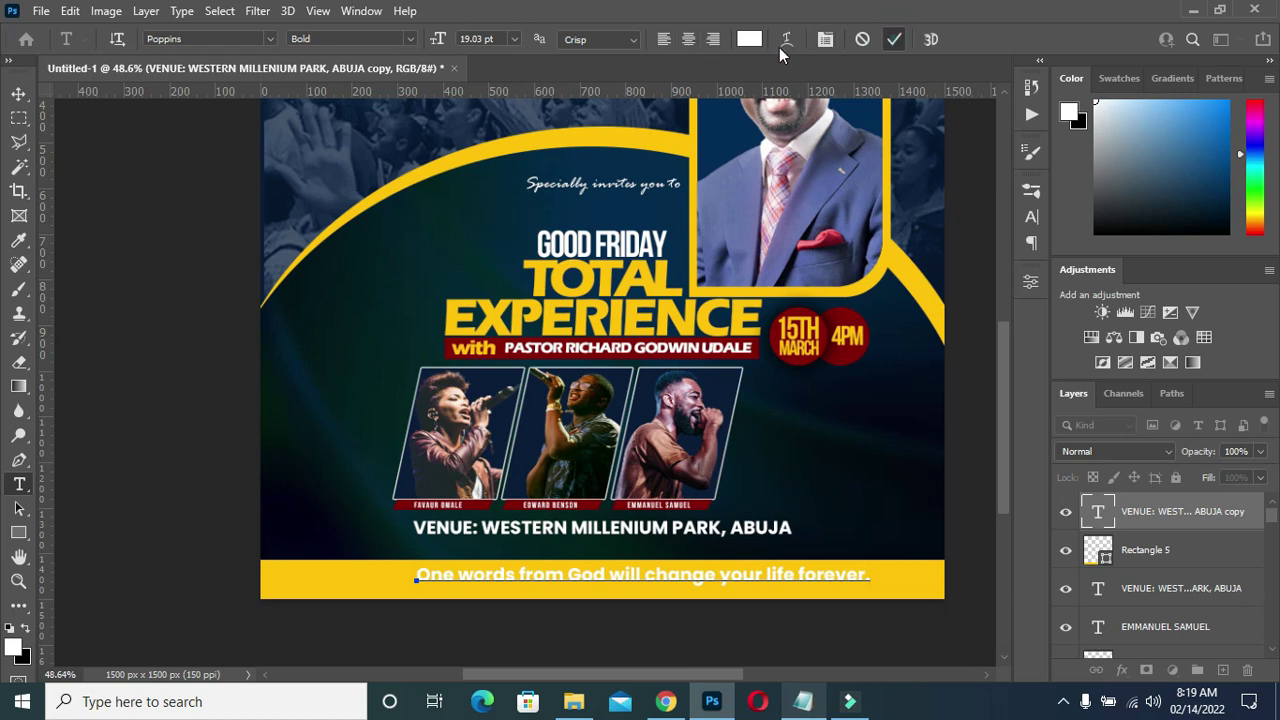
# - Colour the slogan black and centre it horizontally on the flyer
pyautogui.click(749, 39)
pyautogui.moveTo(808, 400); pyautogui.dragTo(784, 461)
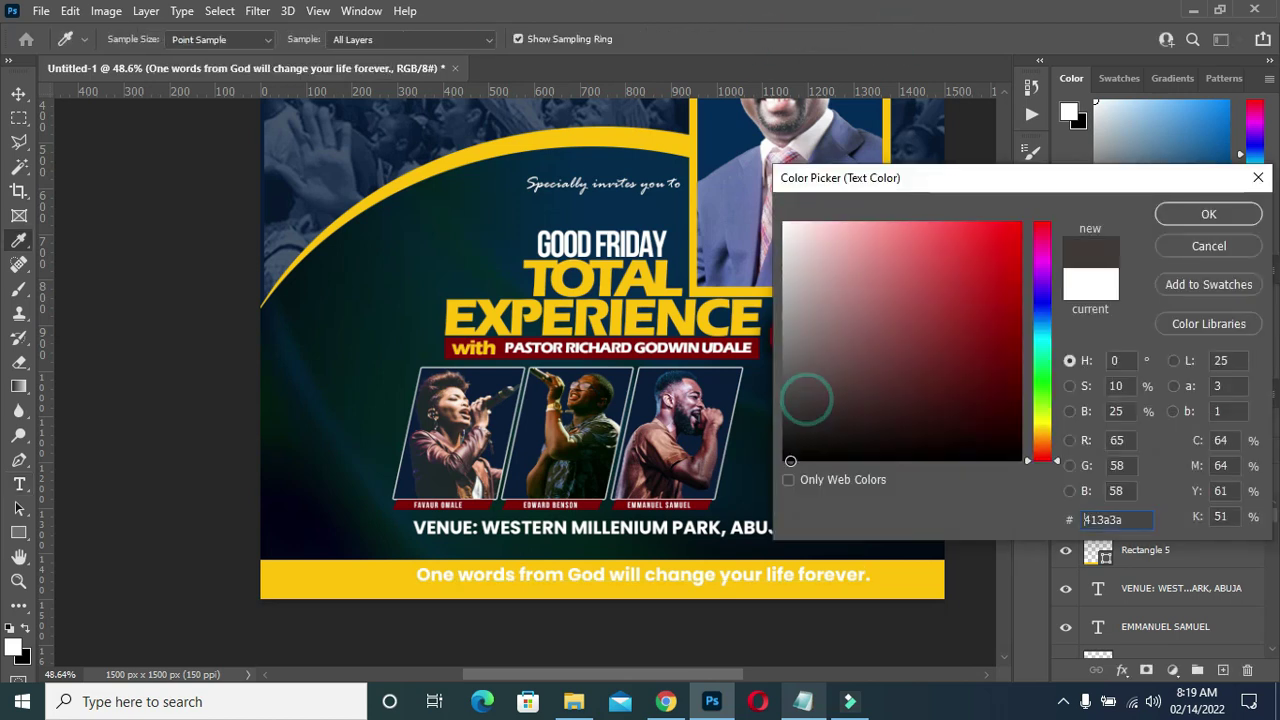
pyautogui.click(1190, 214)
pyautogui.click(17, 94)
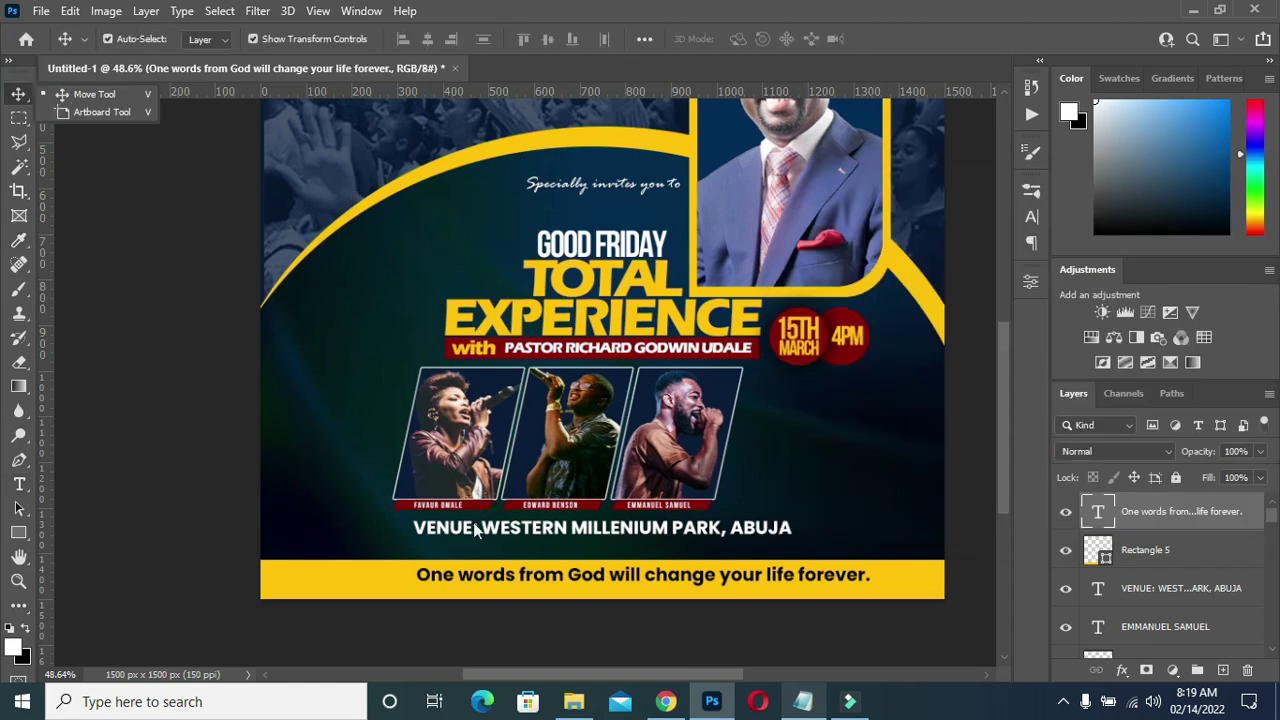
pyautogui.hotkey('ctrl', 'a')
pyautogui.click(427, 39)
pyautogui.hotkey('ctrl', 'd')
pyautogui.click(157, 528)
pyautogui.scroll(-1, 760, 505)
pyautogui.scroll(2, 797, 510)
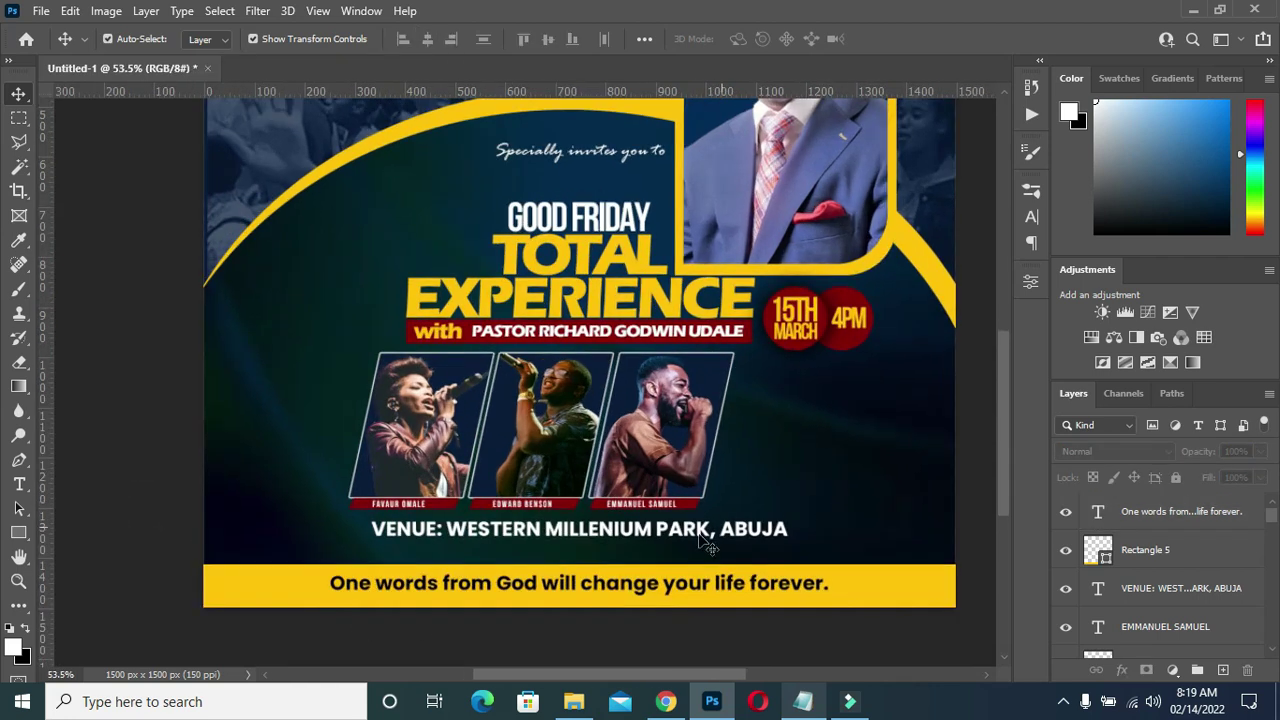
# - Nudge the venue text down and start selecting the singer photo, frame and name layers
pyautogui.click(722, 535)
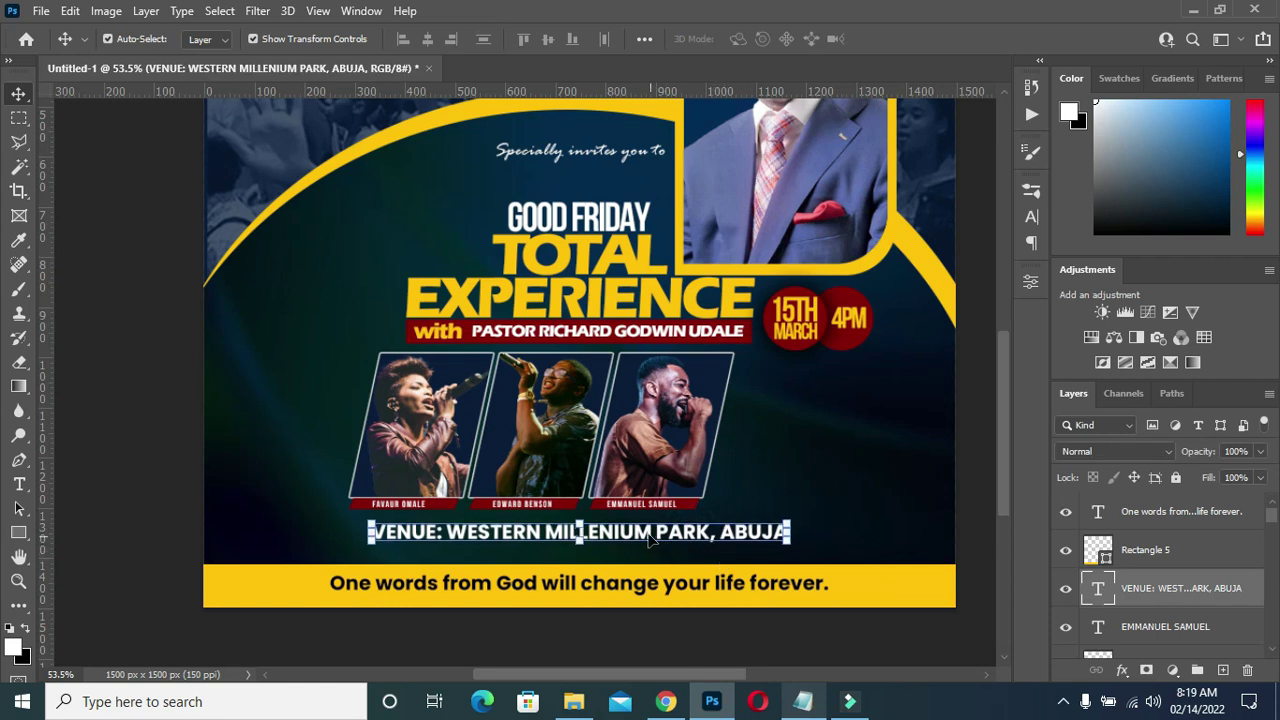
pyautogui.moveTo(643, 534); pyautogui.dragTo(637, 553)
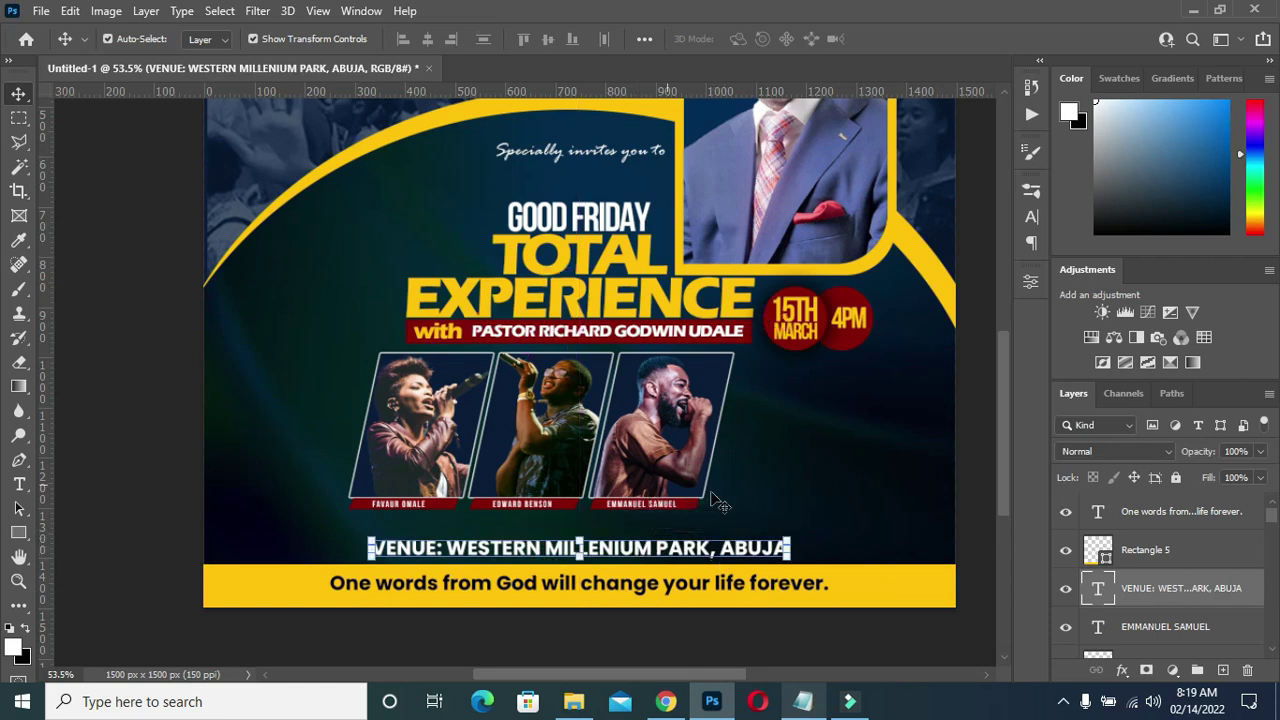
pyautogui.click(1181, 606)
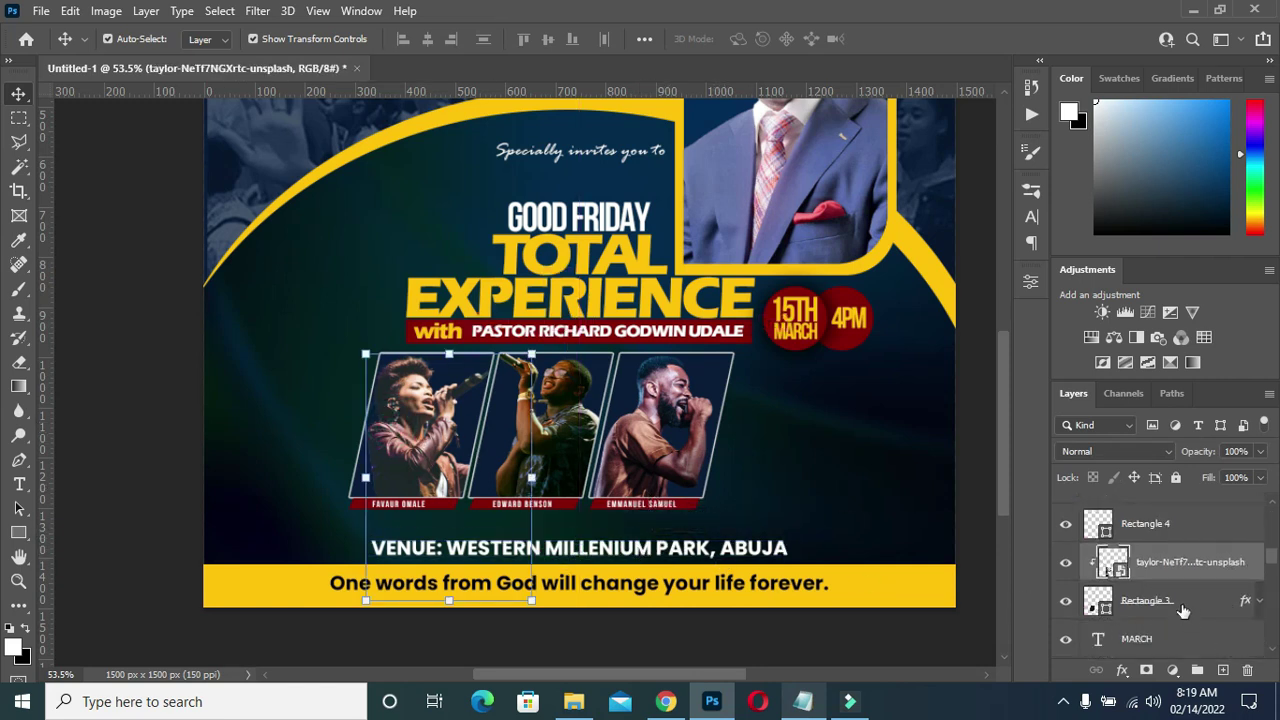
pyautogui.click(1181, 606)
pyautogui.scroll(3, 1175, 605)
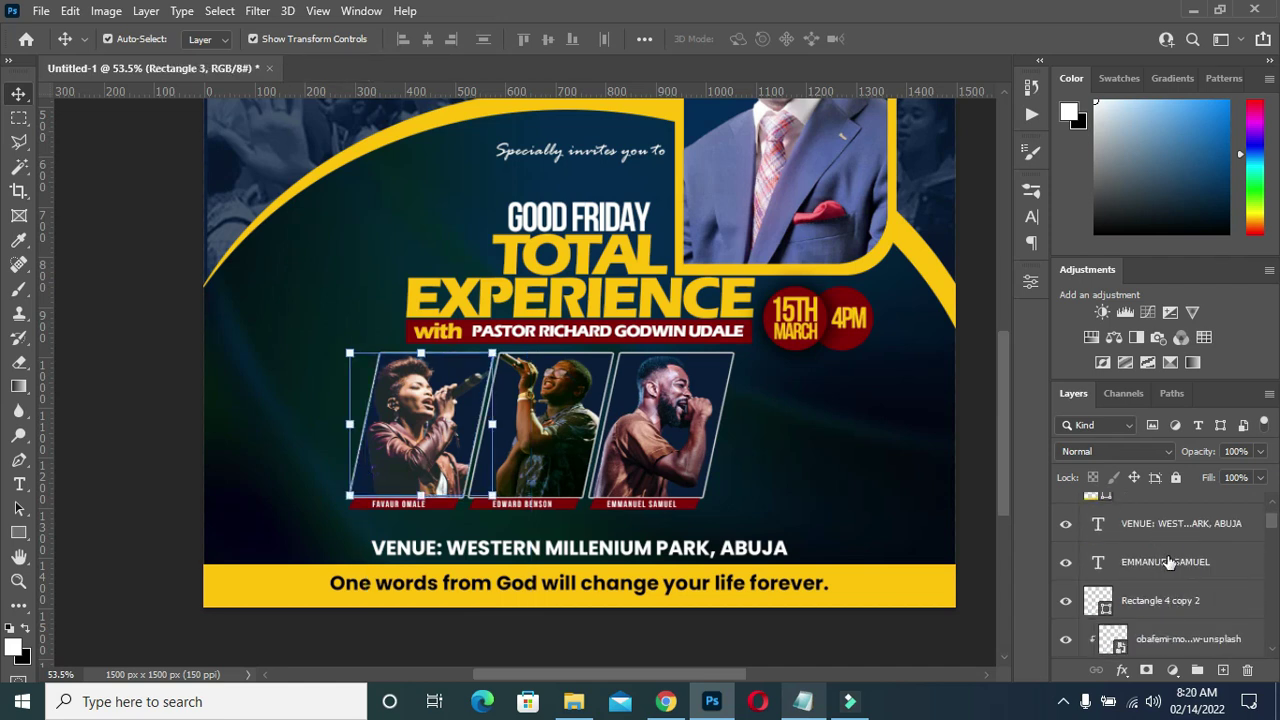
pyautogui.click(1170, 563)
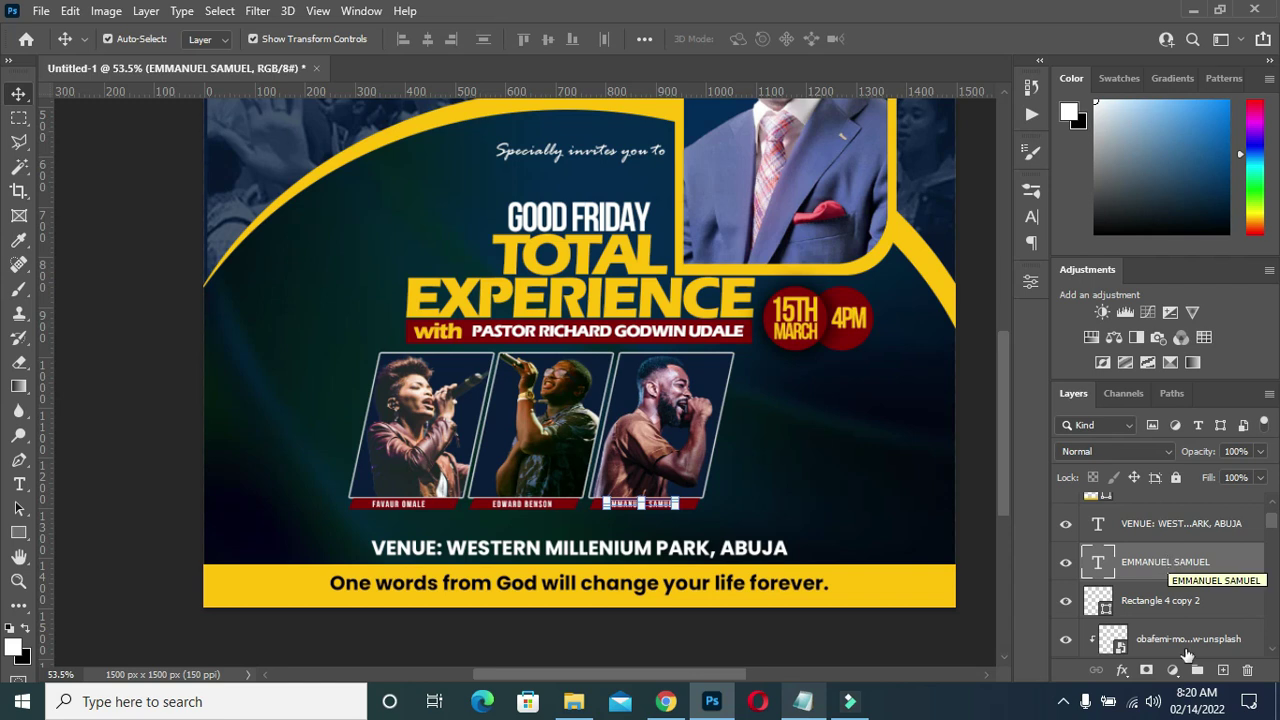
# - Group all singer panel layers into Group 1 and enlarge it to about 109%
pyautogui.scroll(-2, 1165, 570)
pyautogui.scroll(-2, 1157, 580)
pyautogui.scroll(-2, 1156, 575)
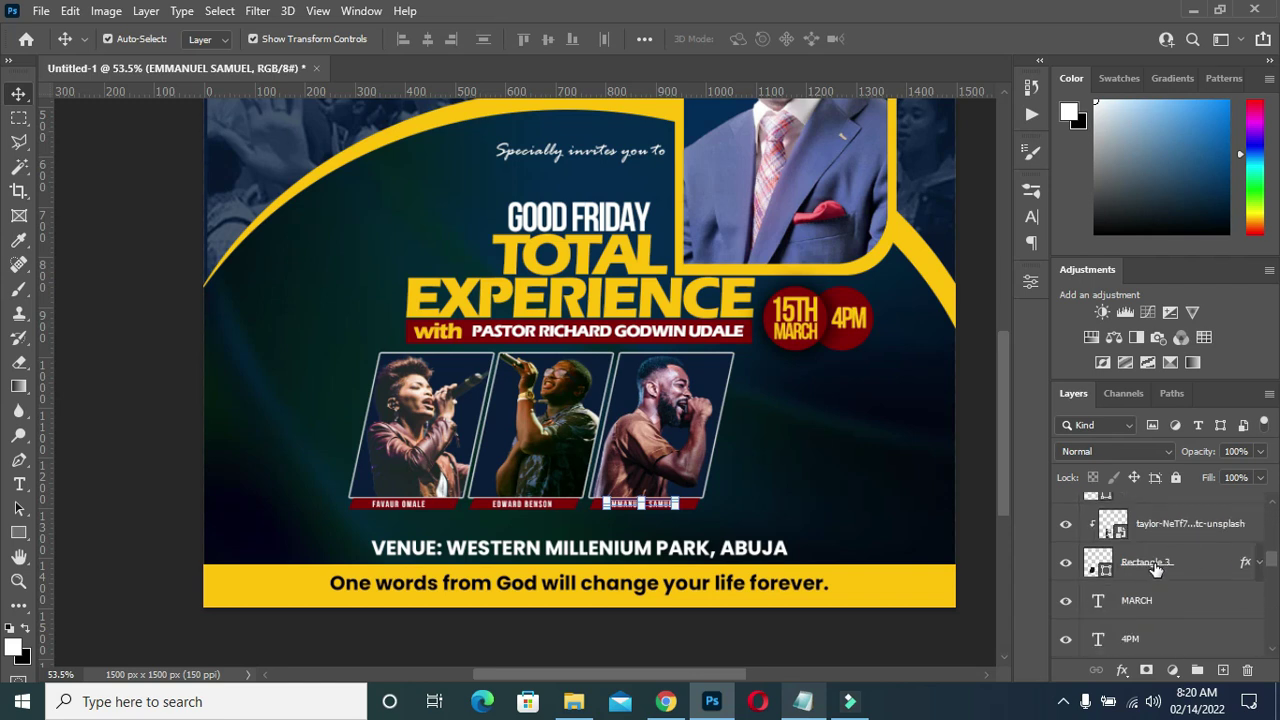
pyautogui.keyDown('shift'); pyautogui.click(1156, 563); pyautogui.keyUp('shift')
pyautogui.hotkey('ctrl', 'g')
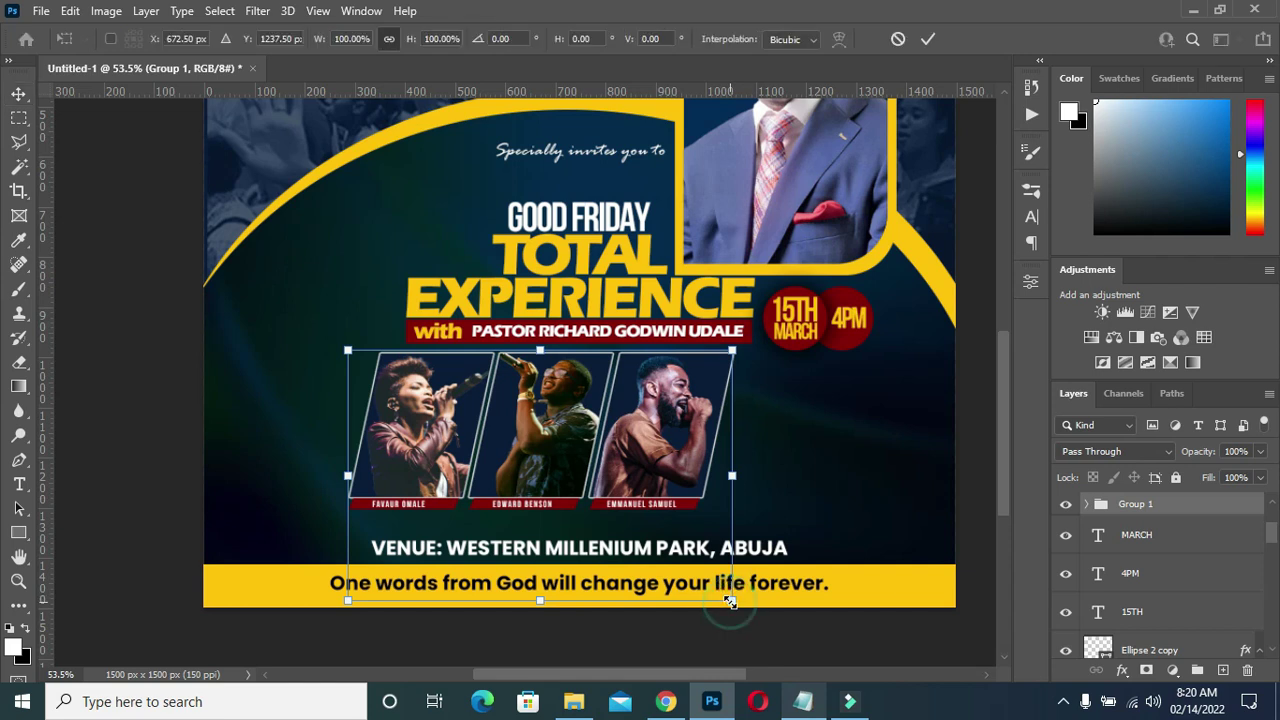
pyautogui.moveTo(731, 600); pyautogui.dragTo(780, 637)
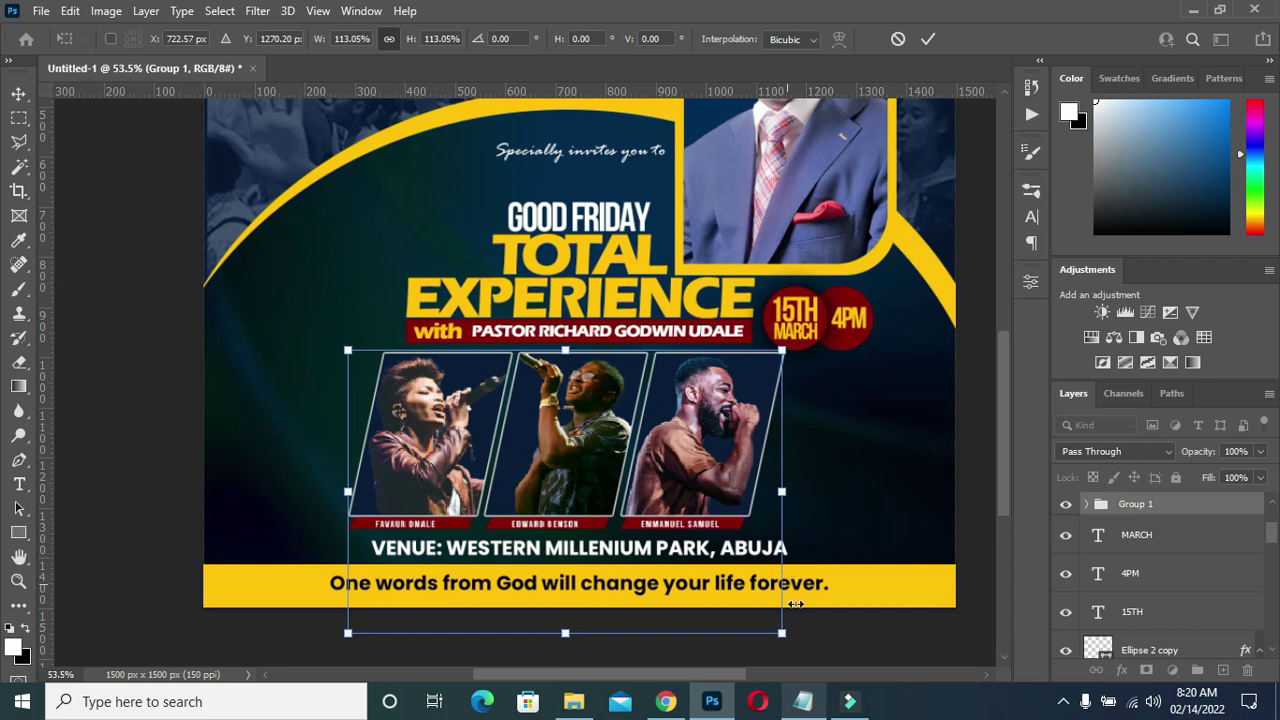
pyautogui.moveTo(784, 634); pyautogui.dragTo(732, 600)
pyautogui.click(775, 325)
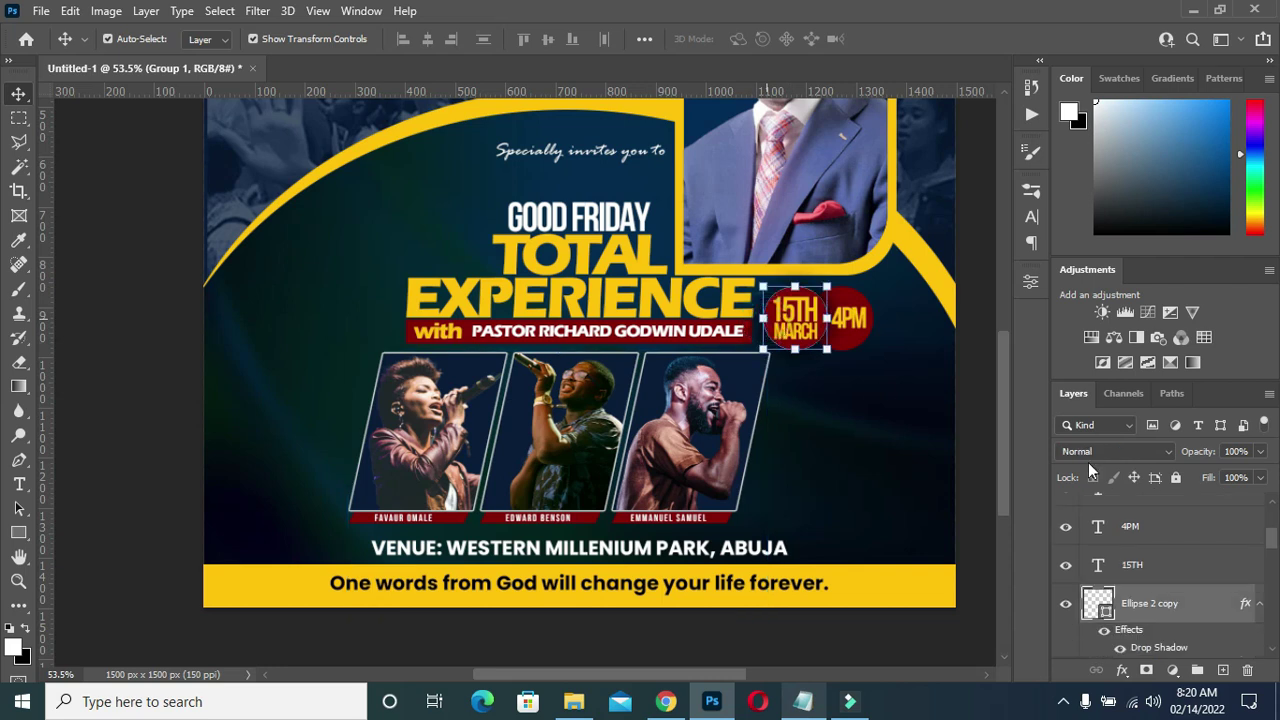
# - Group the 15TH MARCH and 4PM circles with their text and enlarge to about 135%
pyautogui.click(1259, 606)
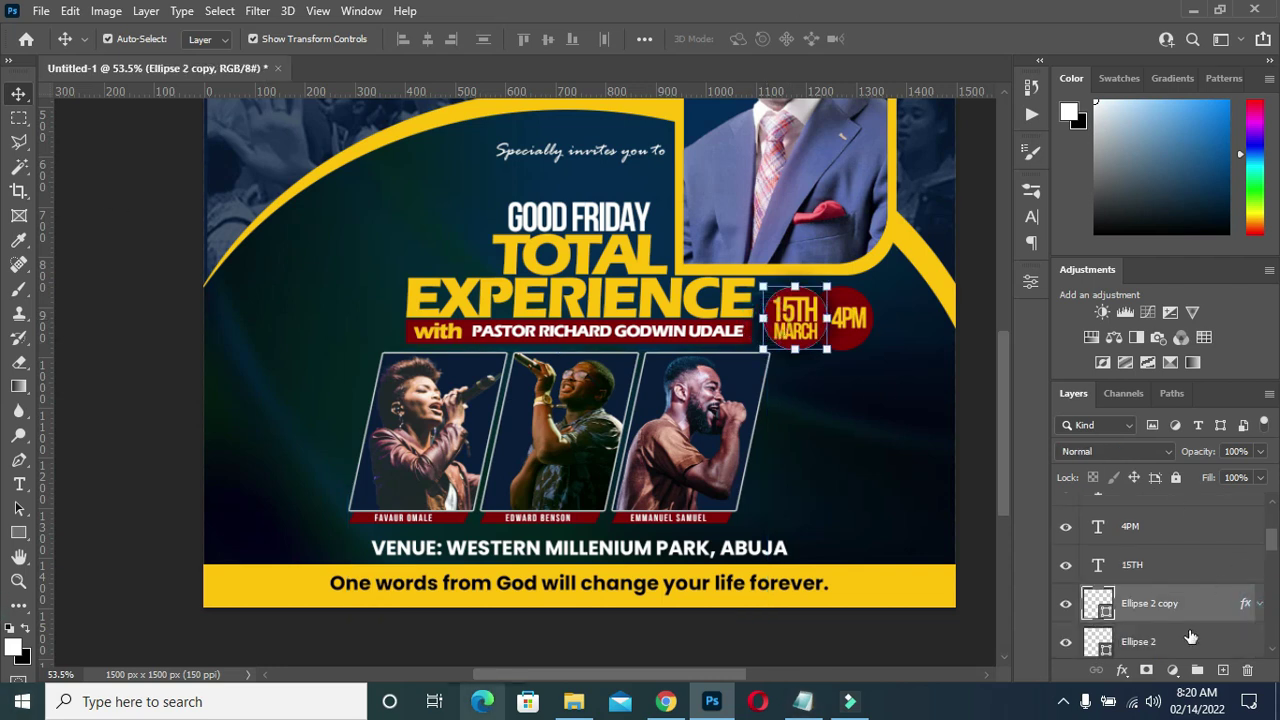
pyautogui.scroll(-1, 1160, 600)
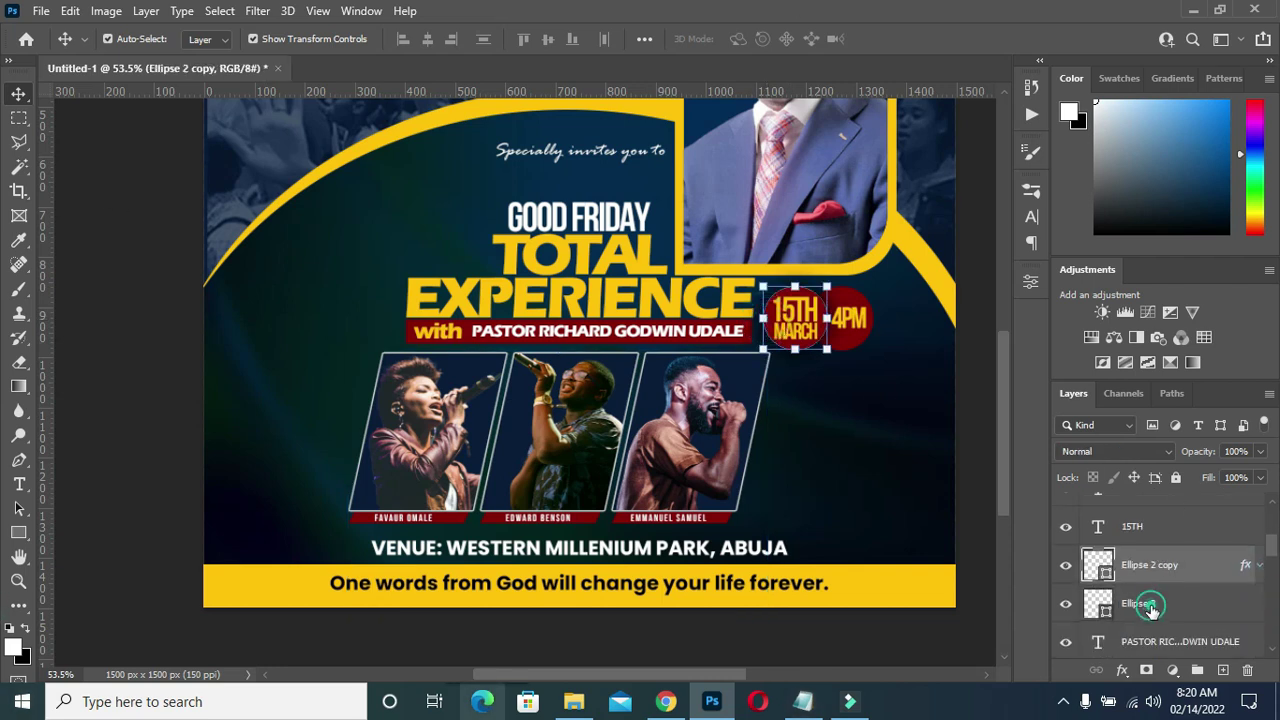
pyautogui.click(1152, 605)
pyautogui.scroll(3, 1155, 600)
pyautogui.scroll(2, 1158, 600)
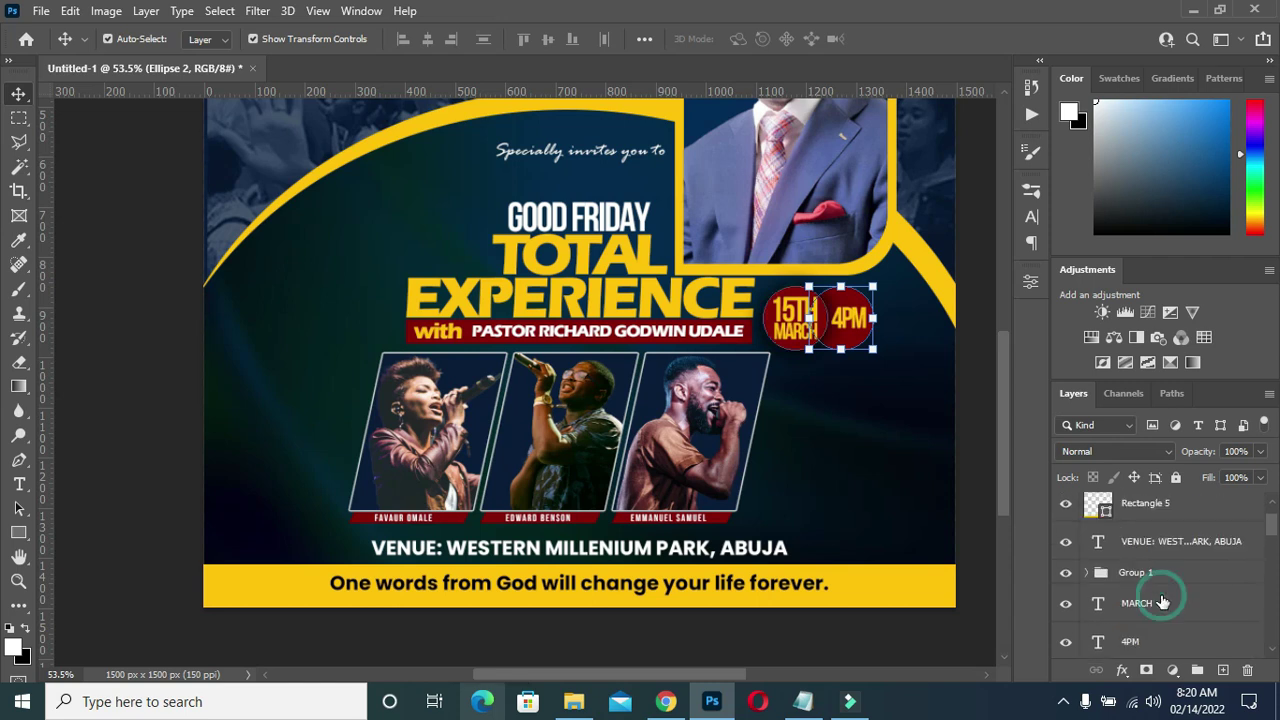
pyautogui.keyDown('shift'); pyautogui.click(1161, 600); pyautogui.keyUp('shift')
pyautogui.hotkey('ctrl', 'g')
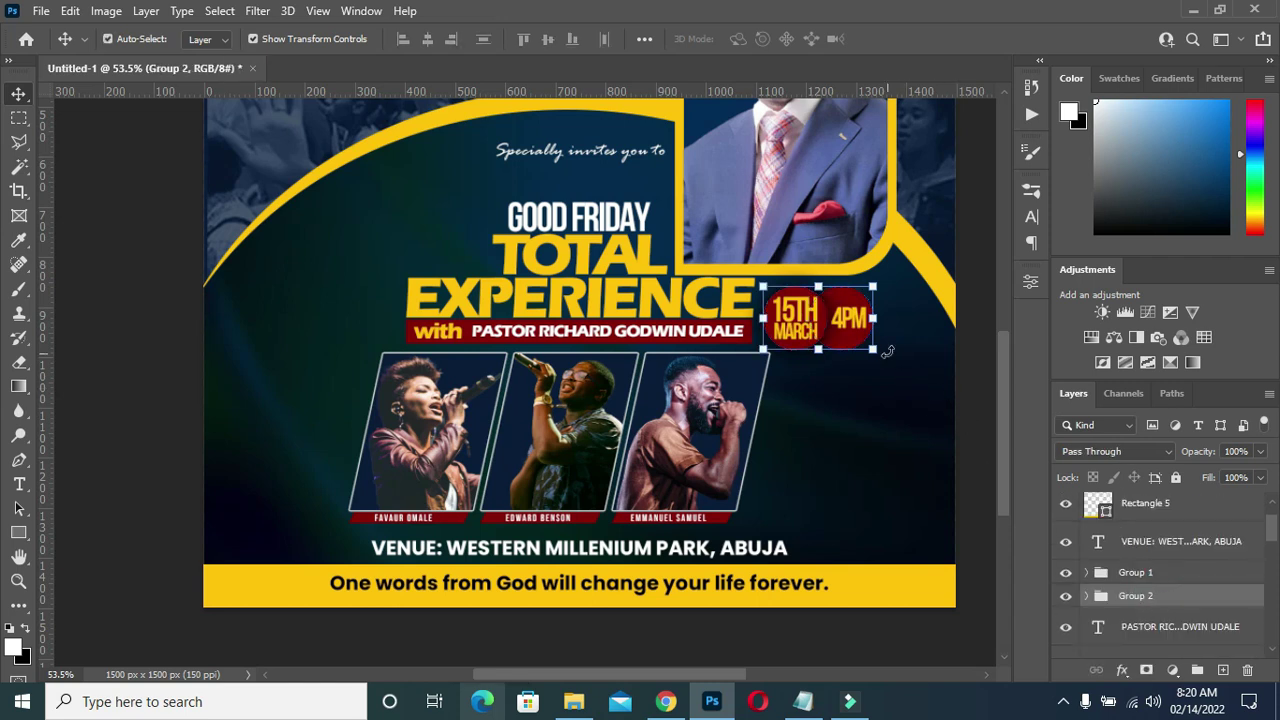
pyautogui.moveTo(874, 347); pyautogui.dragTo(918, 386)
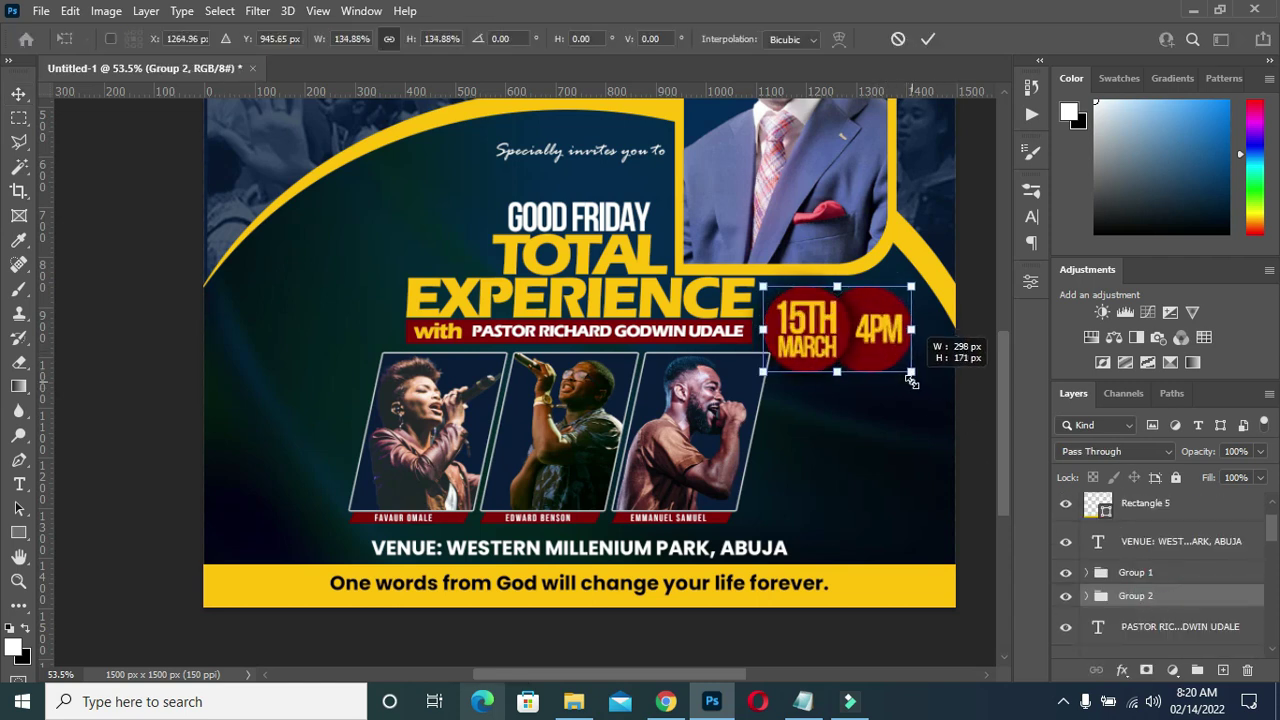
pyautogui.press('Return')
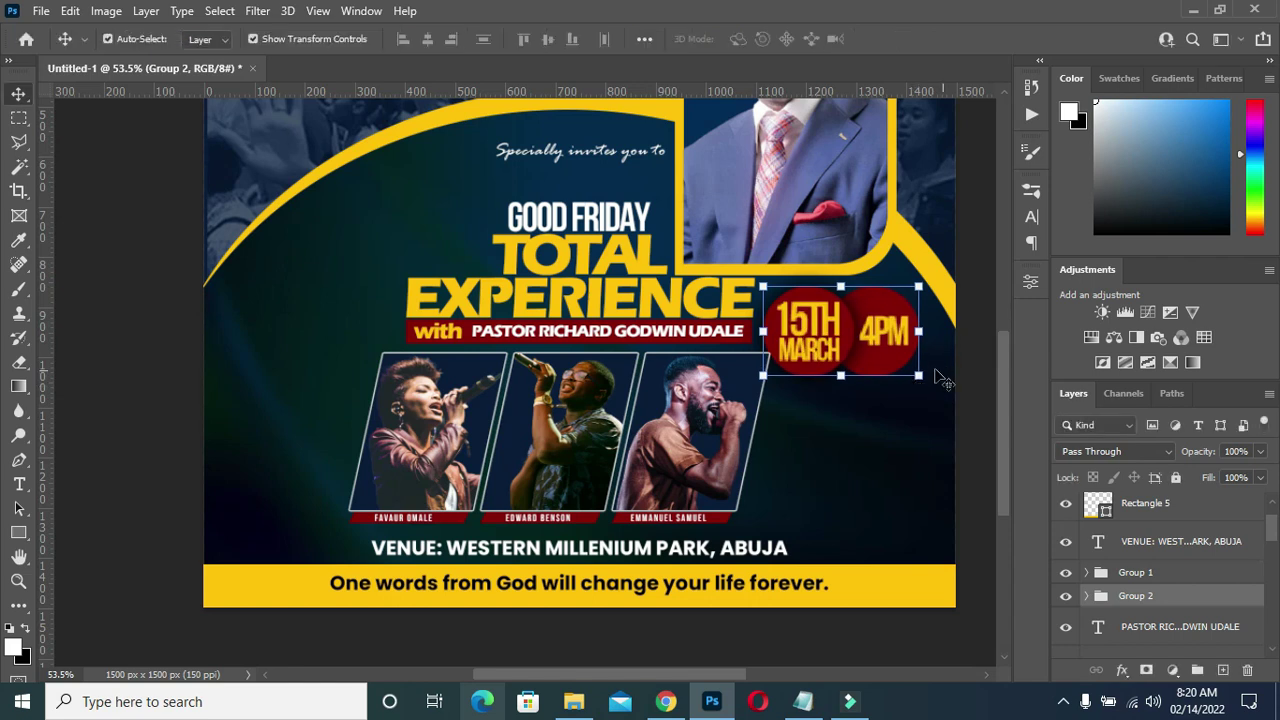
pyautogui.click(900, 445)
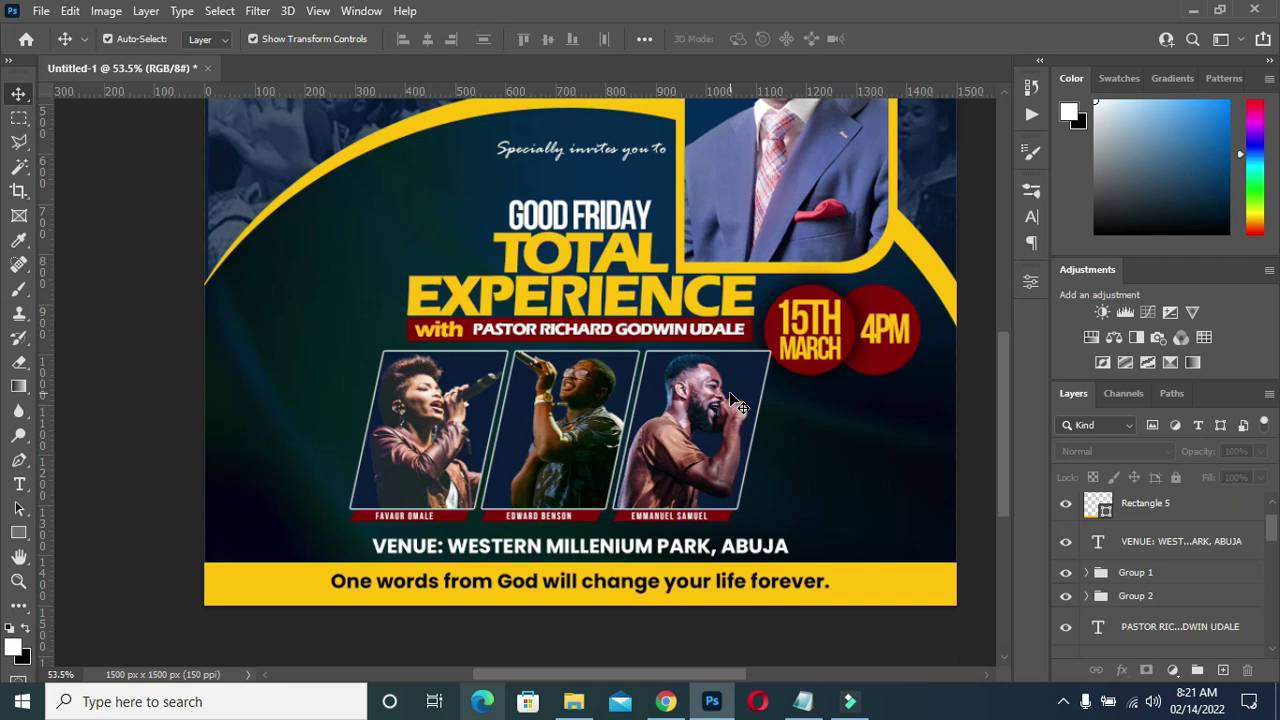
# - Group the VENUE text, yellow banner (Rectangle 5) and tagline layers together
pyautogui.scroll(1, 760, 450)
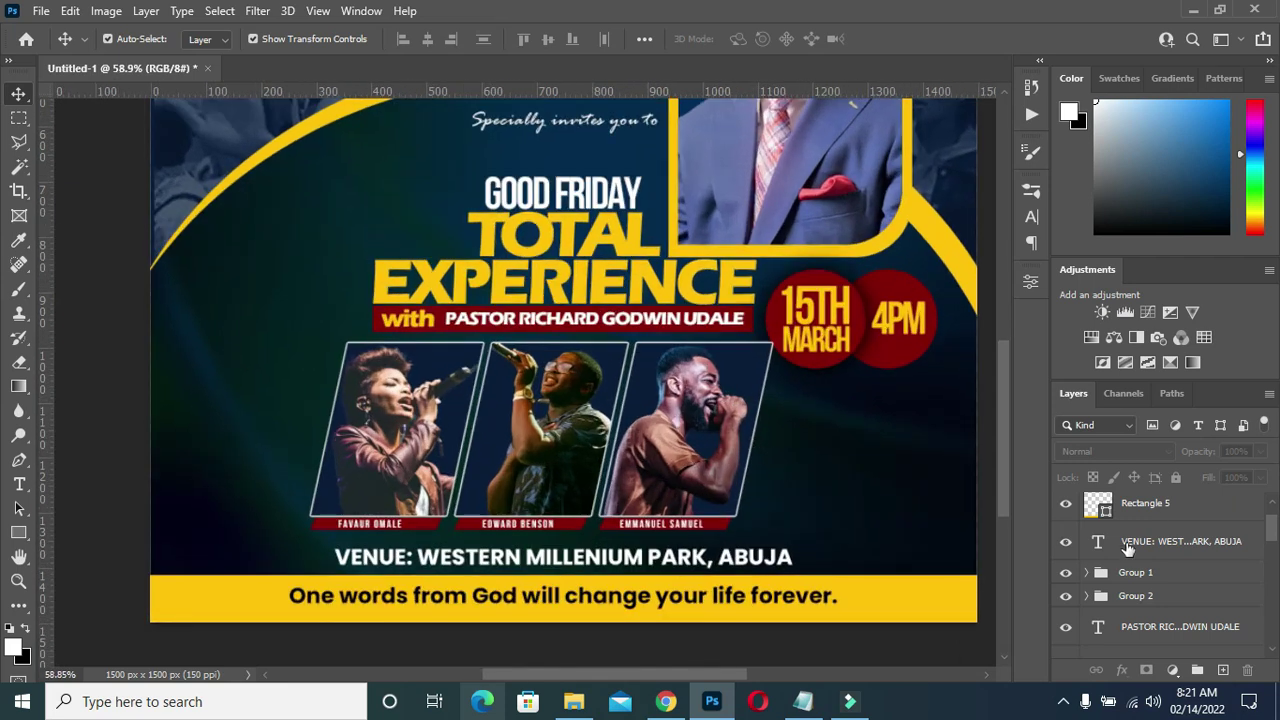
pyautogui.click(1143, 548)
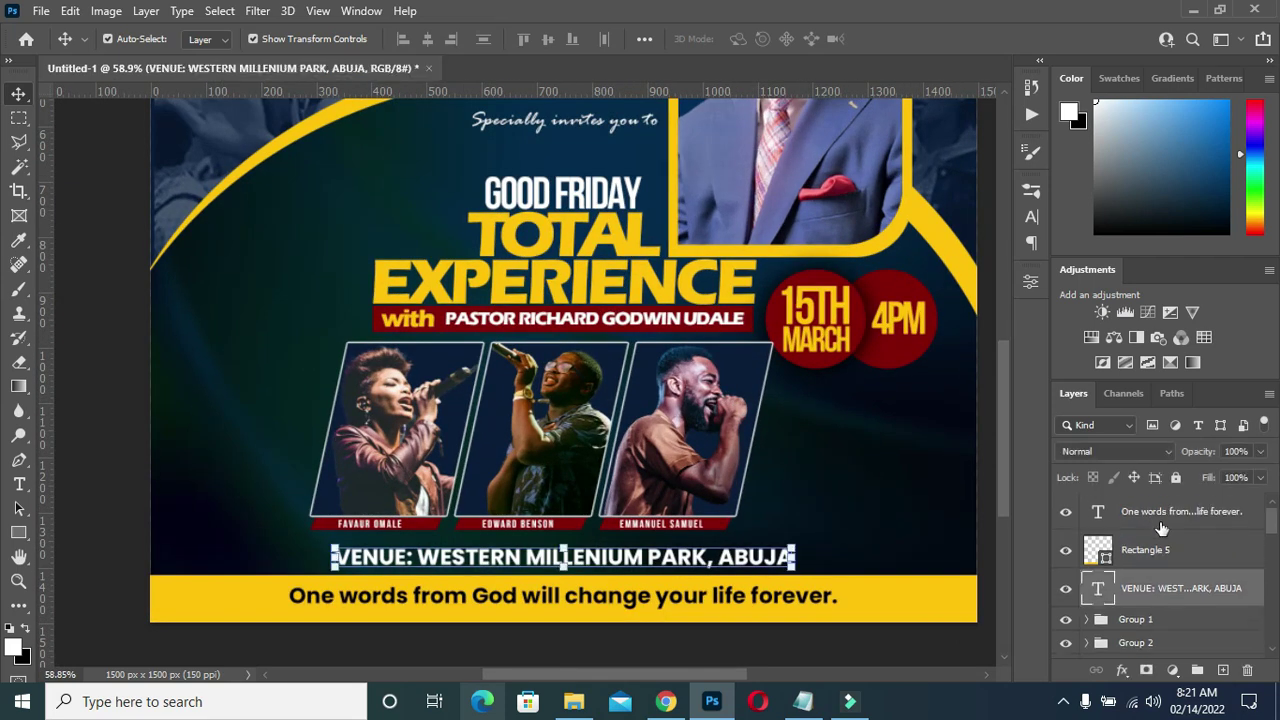
pyautogui.keyDown('ctrl'); pyautogui.click(1155, 511); pyautogui.keyUp('ctrl')
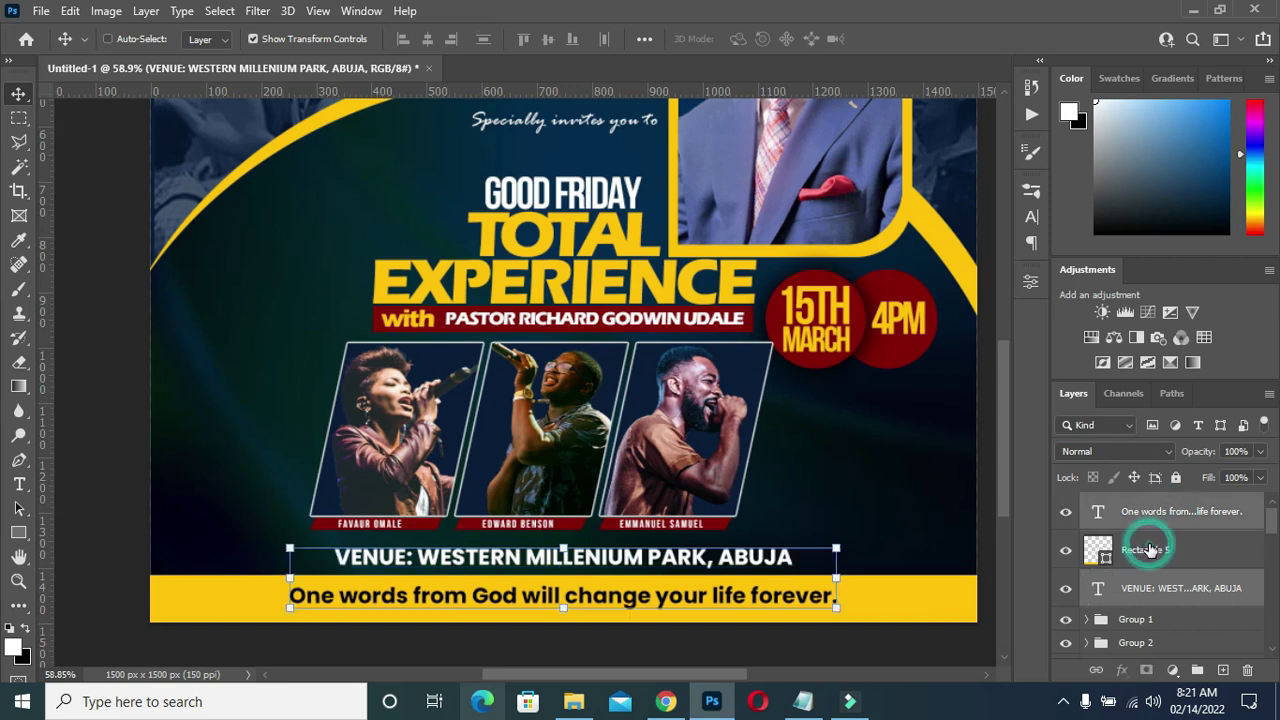
pyautogui.keyDown('ctrl'); pyautogui.click(1145, 542); pyautogui.keyUp('ctrl')
pyautogui.doubleClick(1181, 532)
pyautogui.click(1155, 511)
pyautogui.keyDown('shift'); pyautogui.click(1168, 590); pyautogui.keyUp('shift')
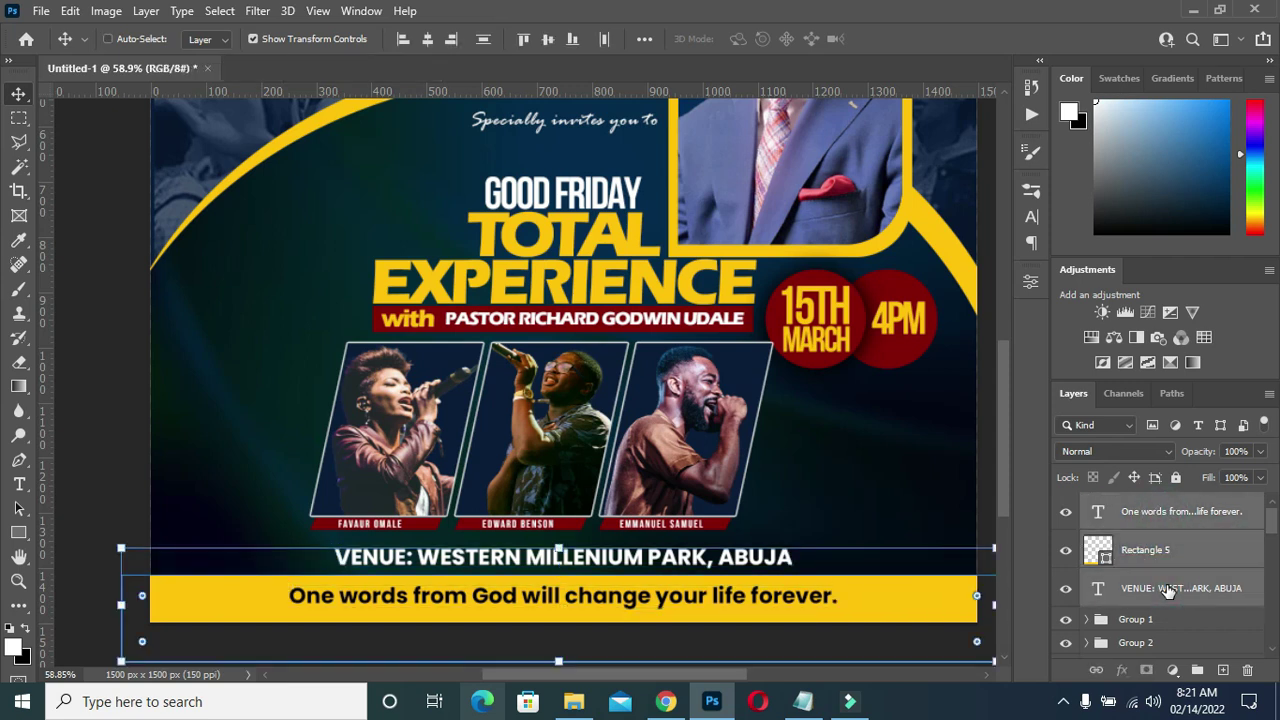
pyautogui.hotkey('ctrl', 'g')
# - Group the header title text layers into Group 4
pyautogui.click(1160, 582)
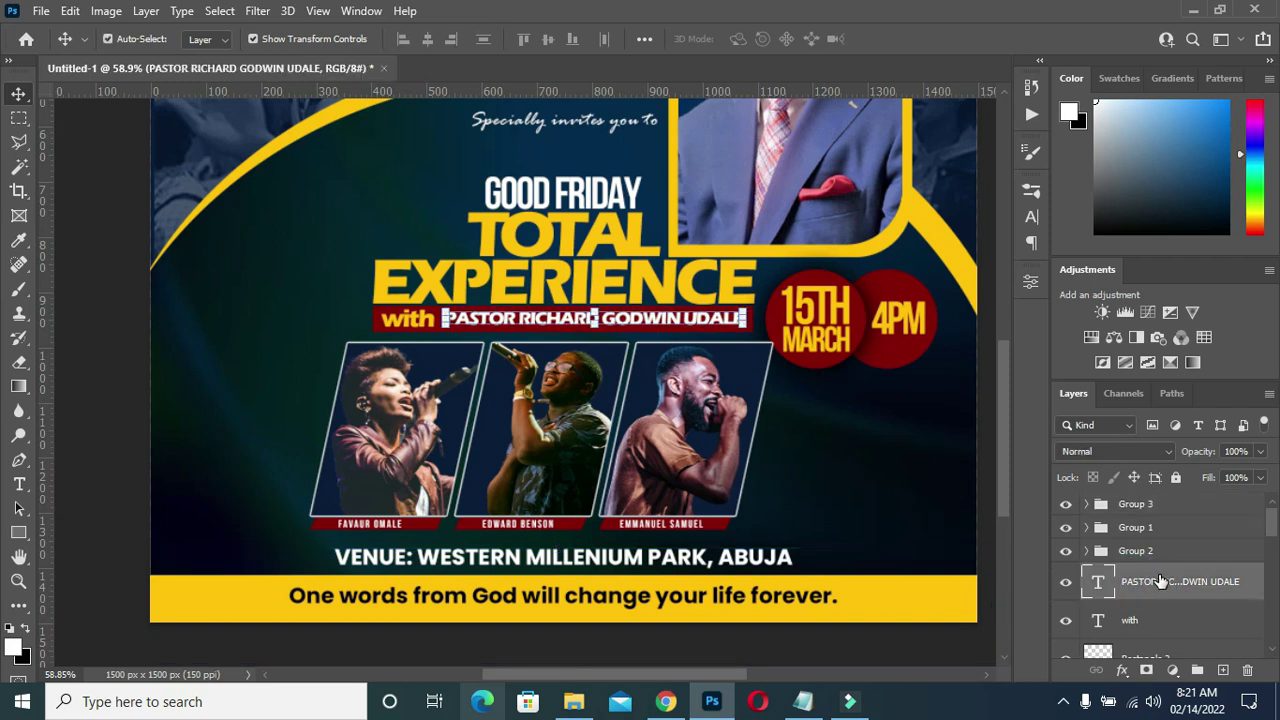
pyautogui.scroll(-2, 1171, 573)
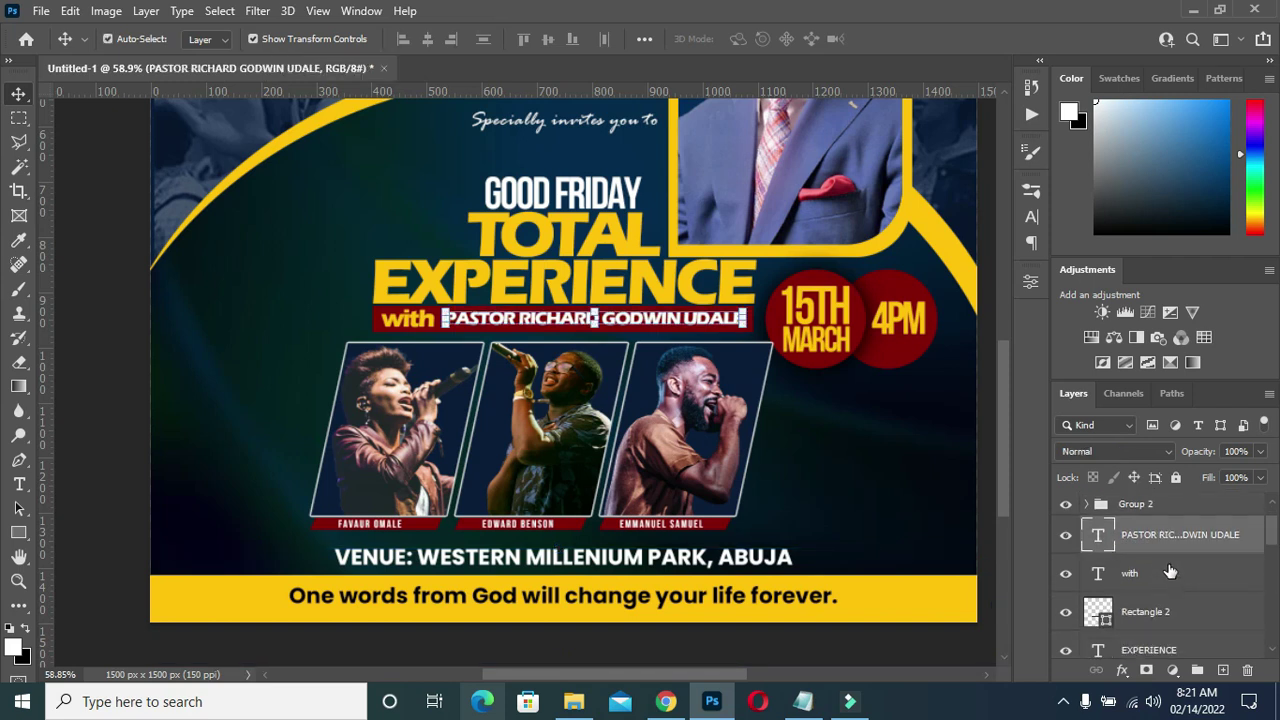
pyautogui.scroll(-2, 1171, 570)
pyautogui.scroll(-2, 1168, 578)
pyautogui.keyDown('shift'); pyautogui.click(1163, 606); pyautogui.keyUp('shift')
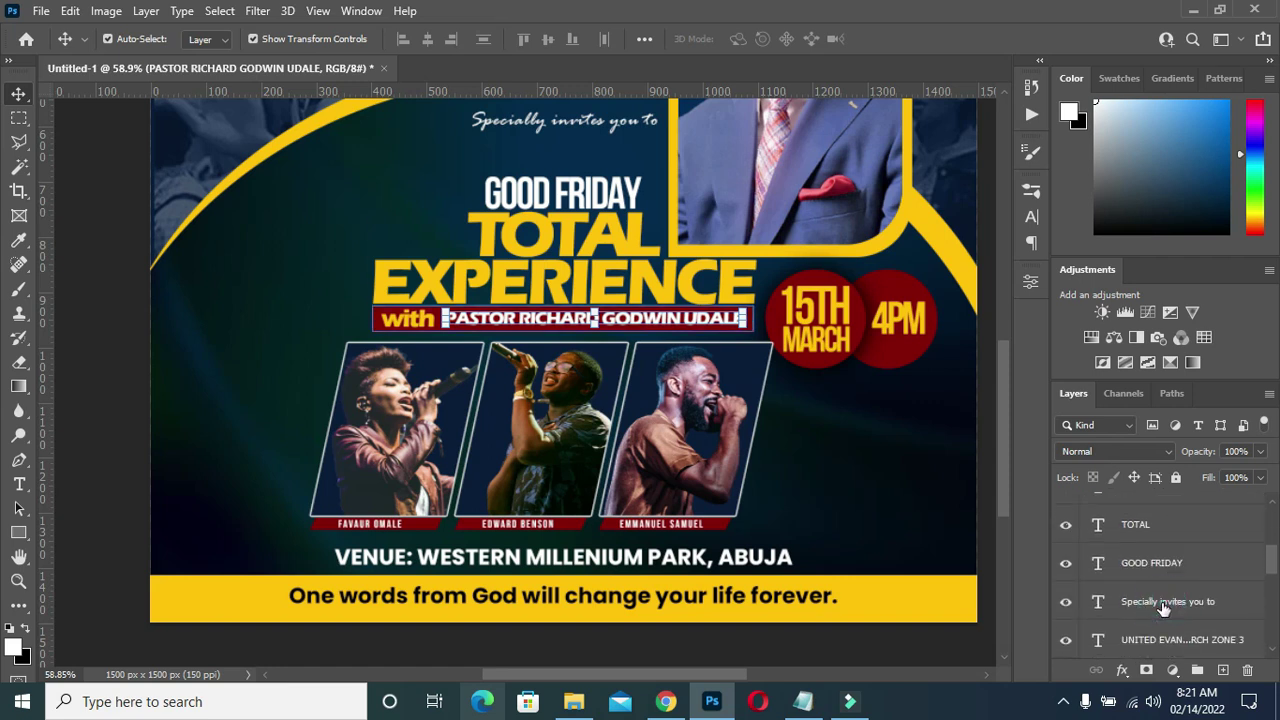
pyautogui.hotkey('ctrl', 'g')
# - Select the venue and tagline group in the layer stack
pyautogui.click(1148, 536)
pyautogui.scroll(-2, 875, 455)
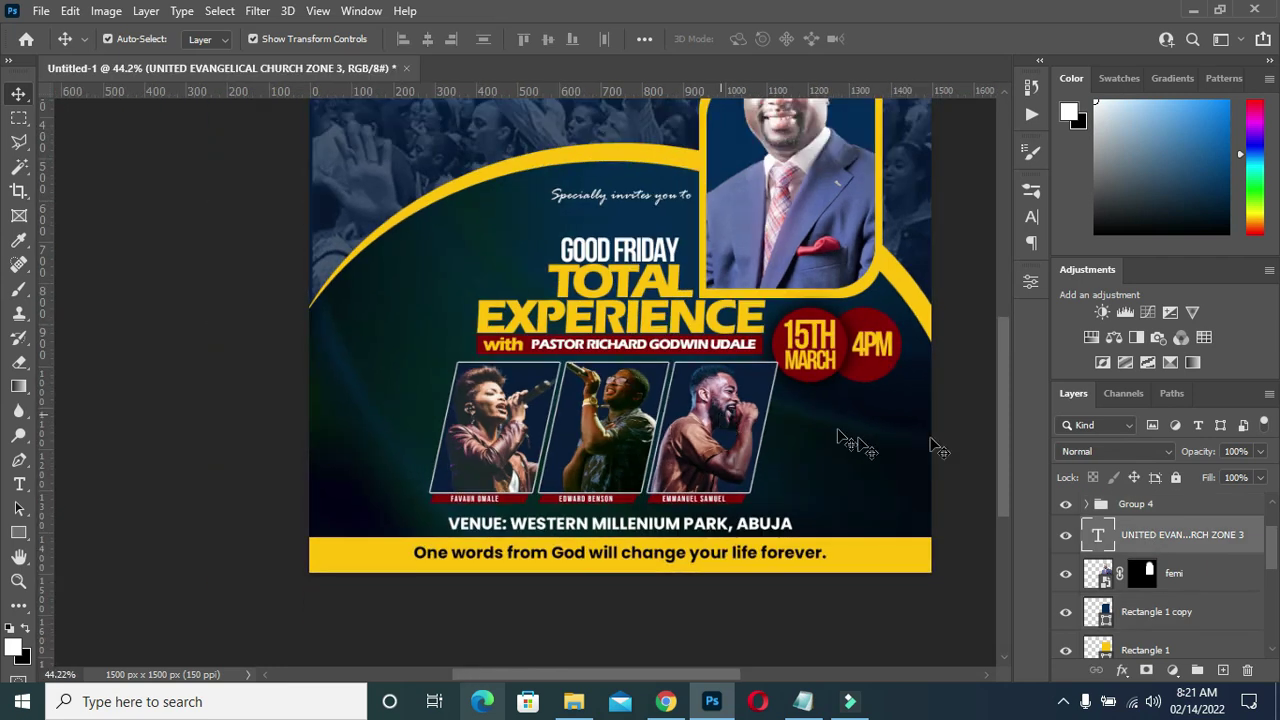
pyautogui.scroll(3, 937, 443)
pyautogui.scroll(3, 1110, 520)
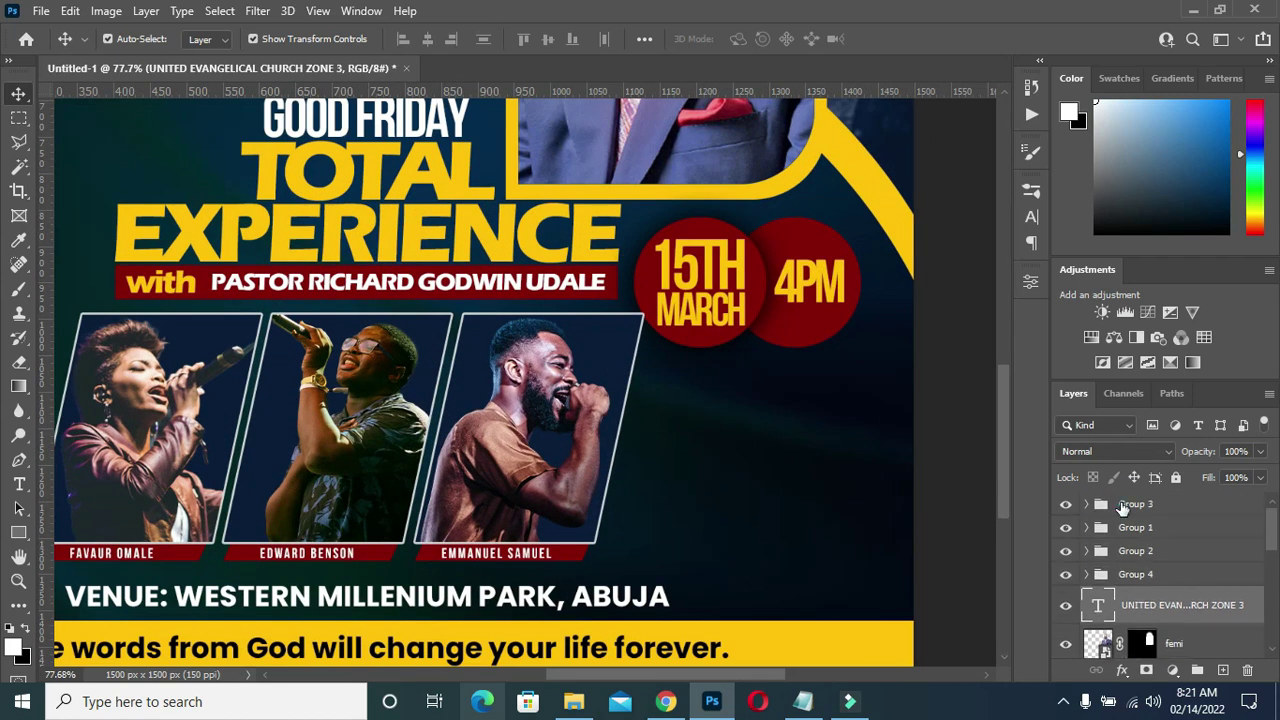
pyautogui.click(1123, 508)
pyautogui.click(18, 532)
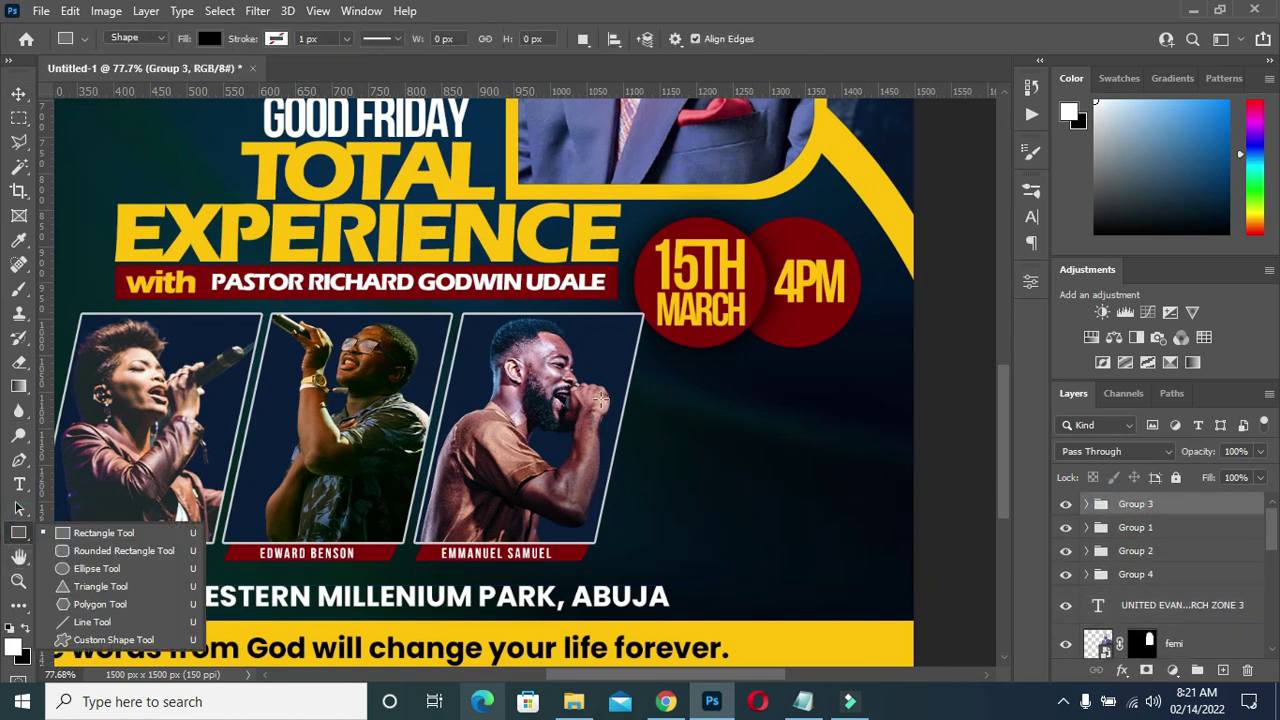
# - Draw a thin 224 × 38 px bar below the date circles and fill it dark red
pyautogui.moveTo(662, 367); pyautogui.dragTo(836, 395)
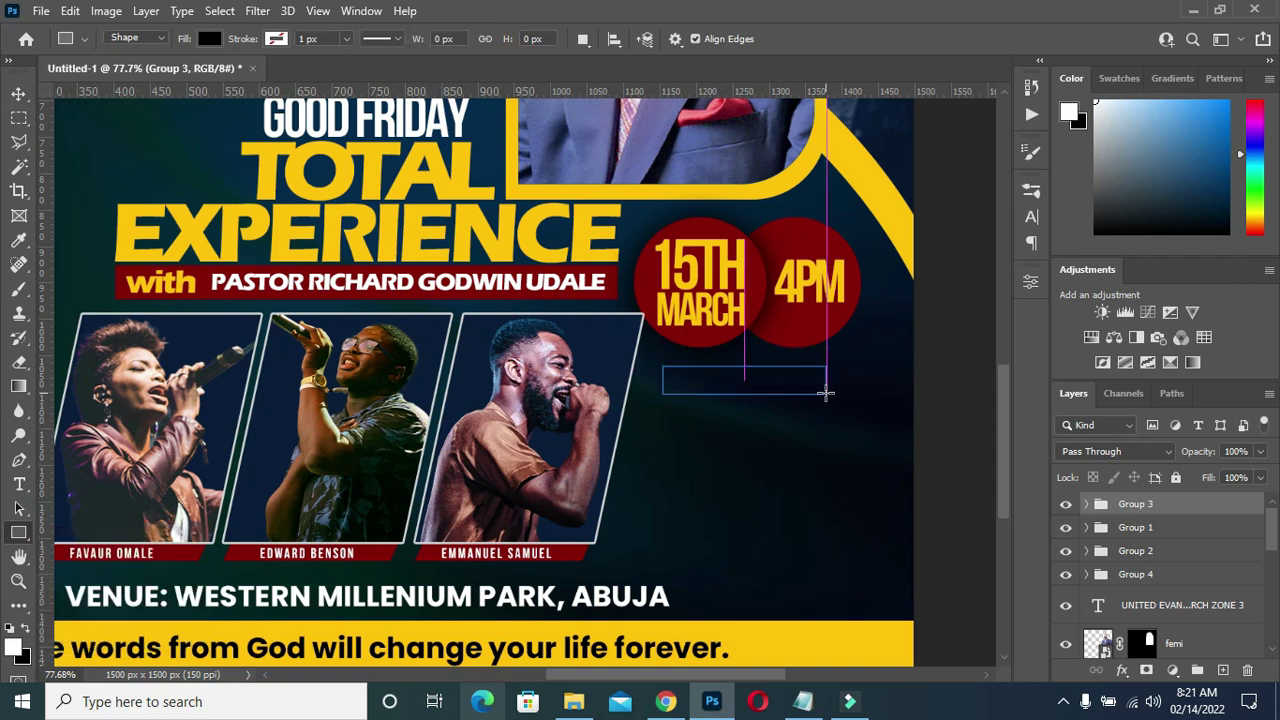
pyautogui.click(785, 466)
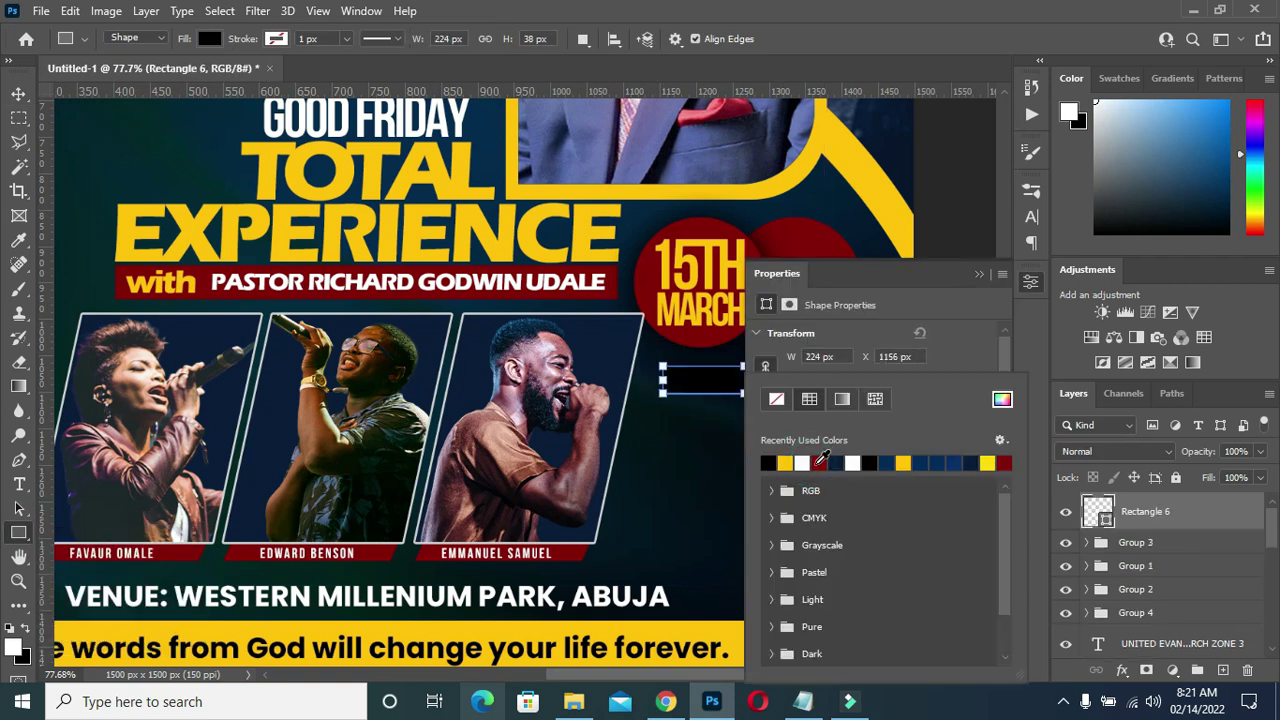
pyautogui.click(823, 462)
pyautogui.click(979, 273)
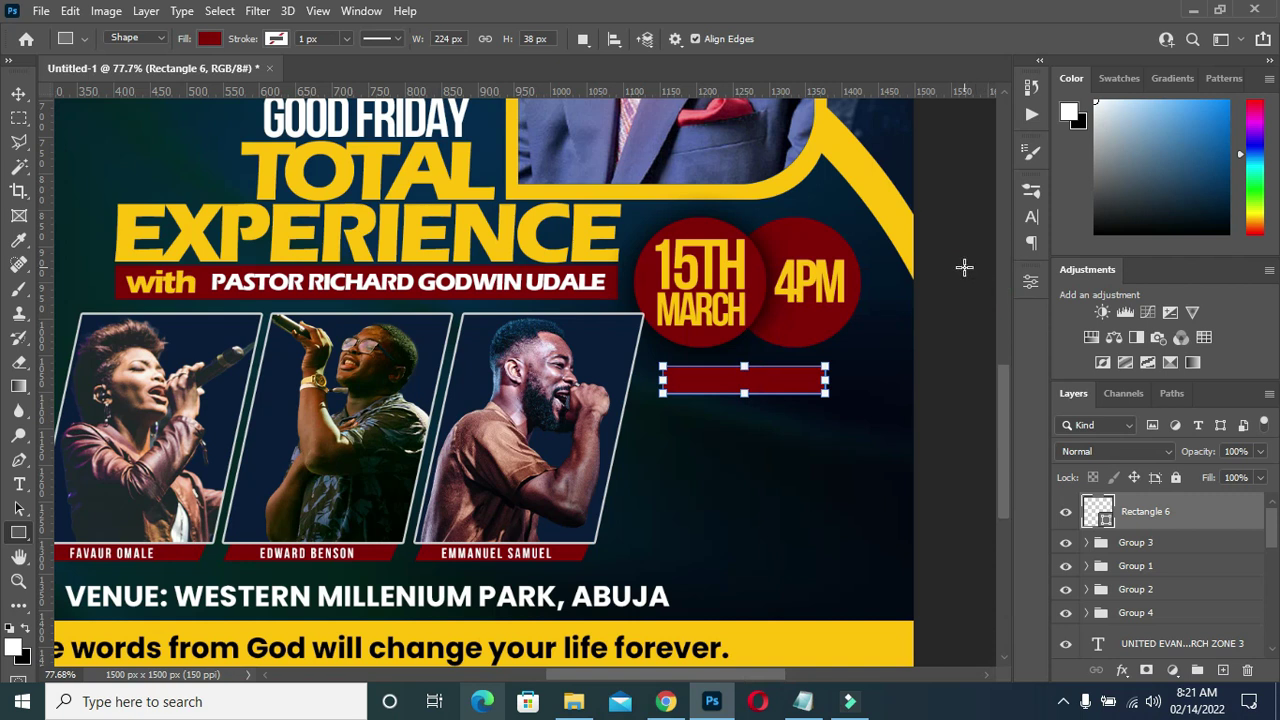
pyautogui.press('v')
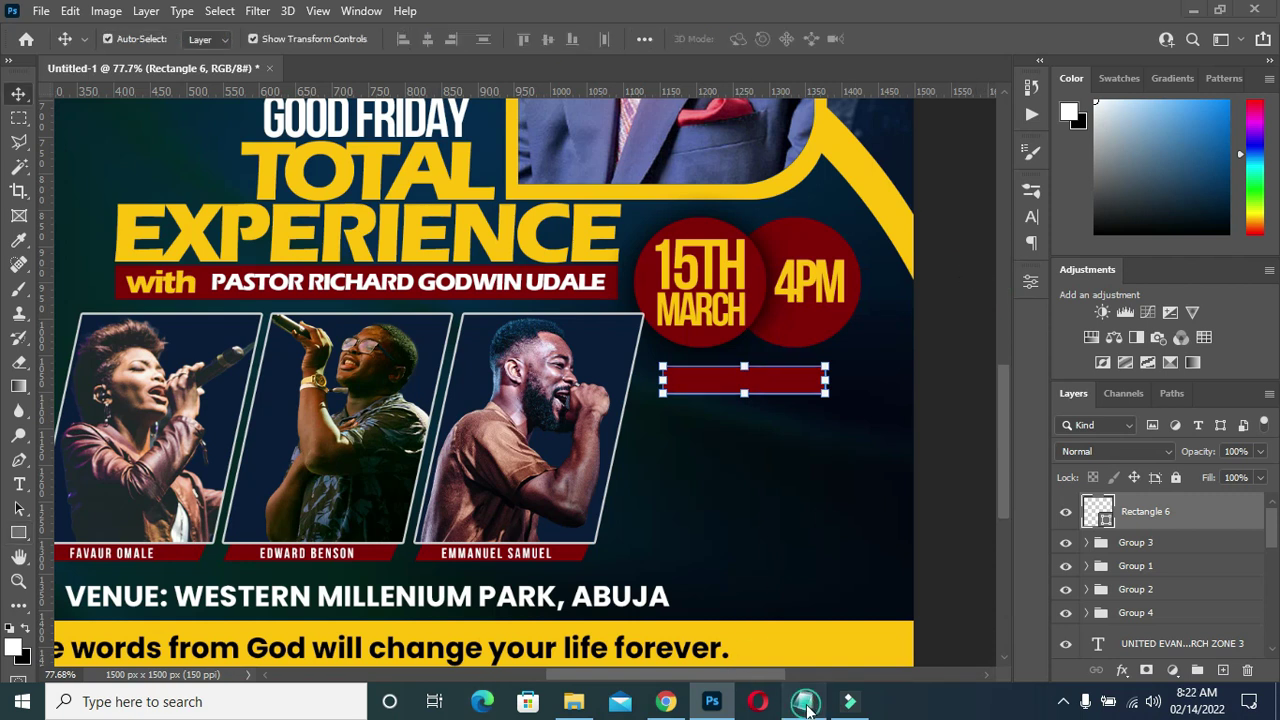
# - Copy 'For info contact:' from Notepad and start a text box below the bar
pyautogui.click(806, 708)
pyautogui.moveTo(333, 501); pyautogui.dragTo(212, 490)
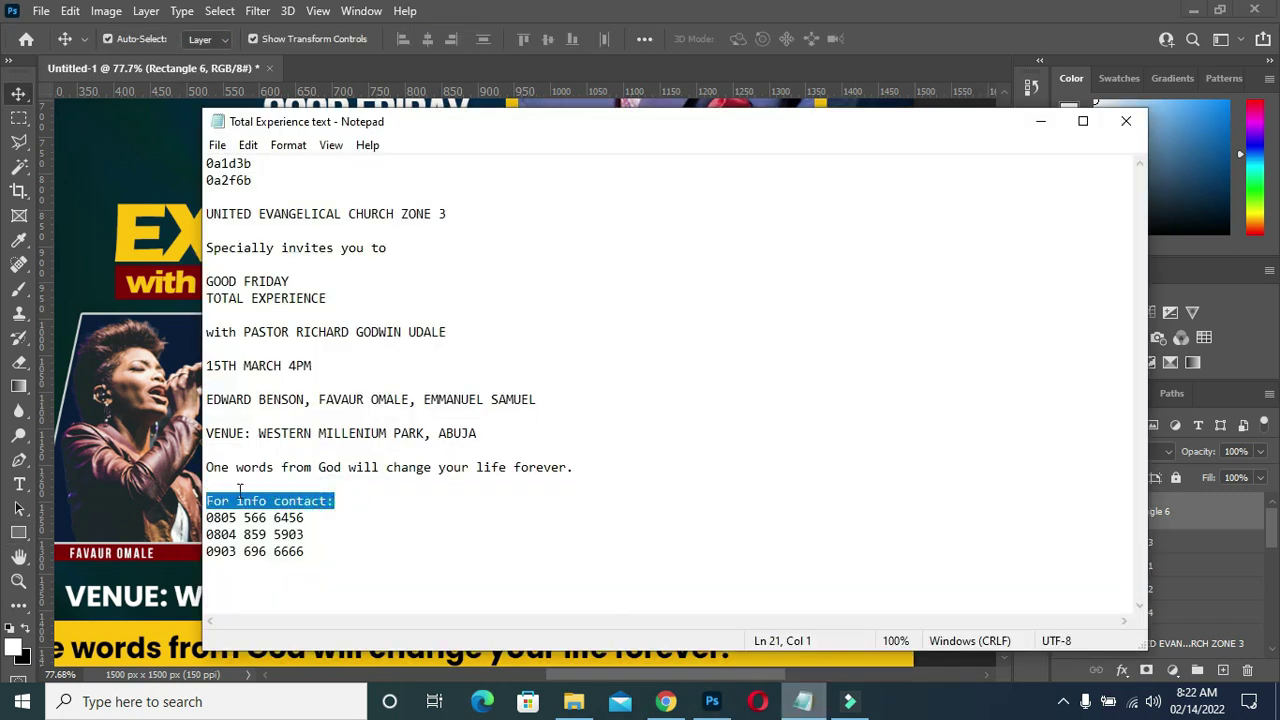
pyautogui.click(1040, 121)
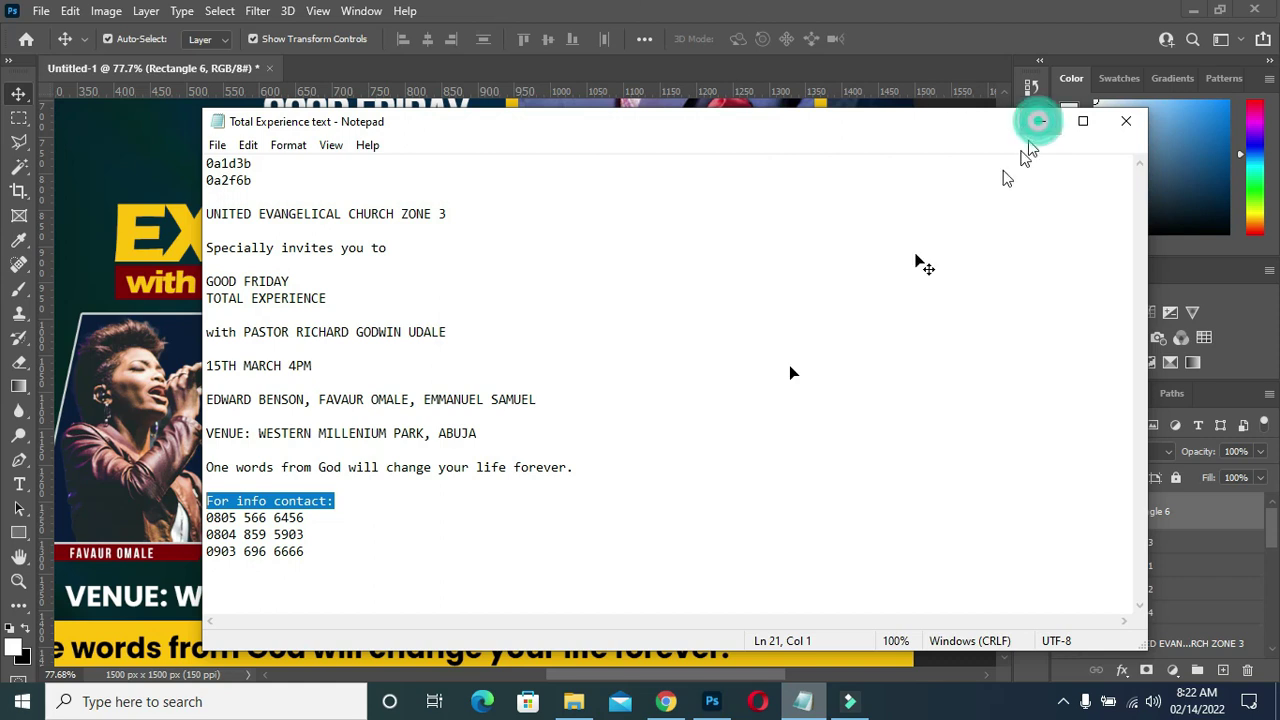
pyautogui.press('t')
pyautogui.click(692, 440)
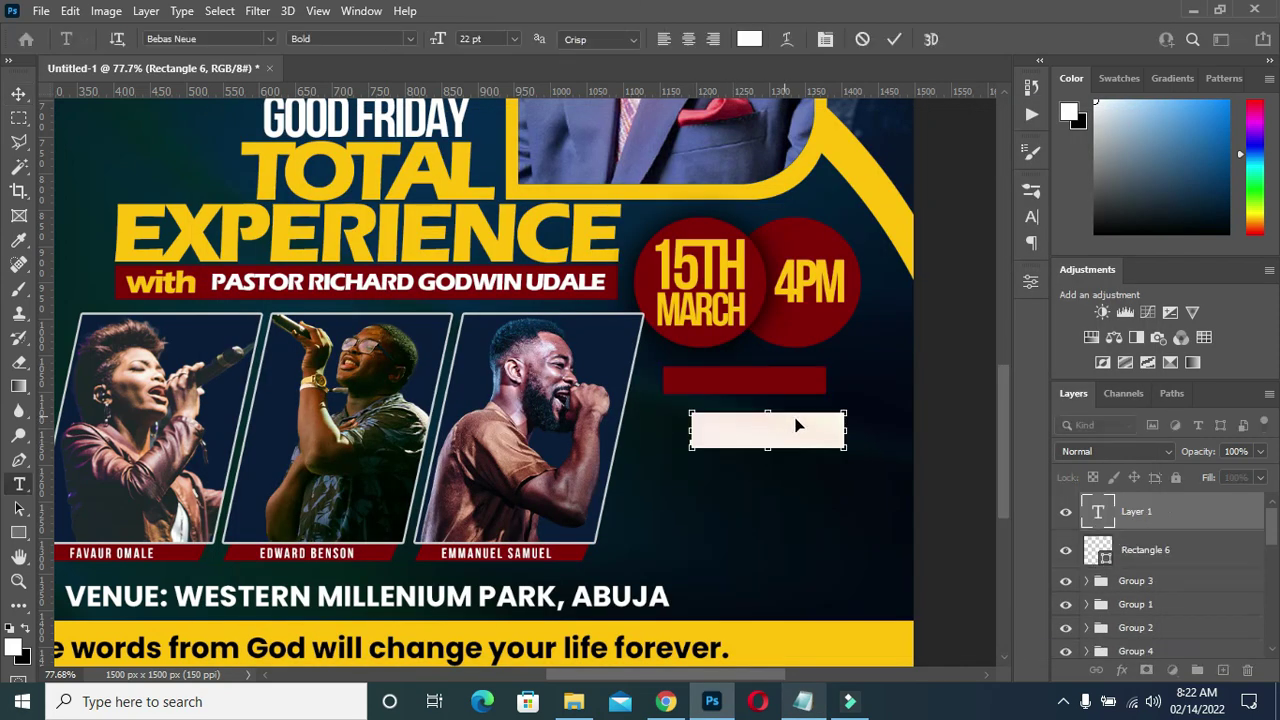
# - Paste 'For info contact:' as a text layer and shrink it onto the red bar
pyautogui.write('For info contact:')
pyautogui.click(893, 39)
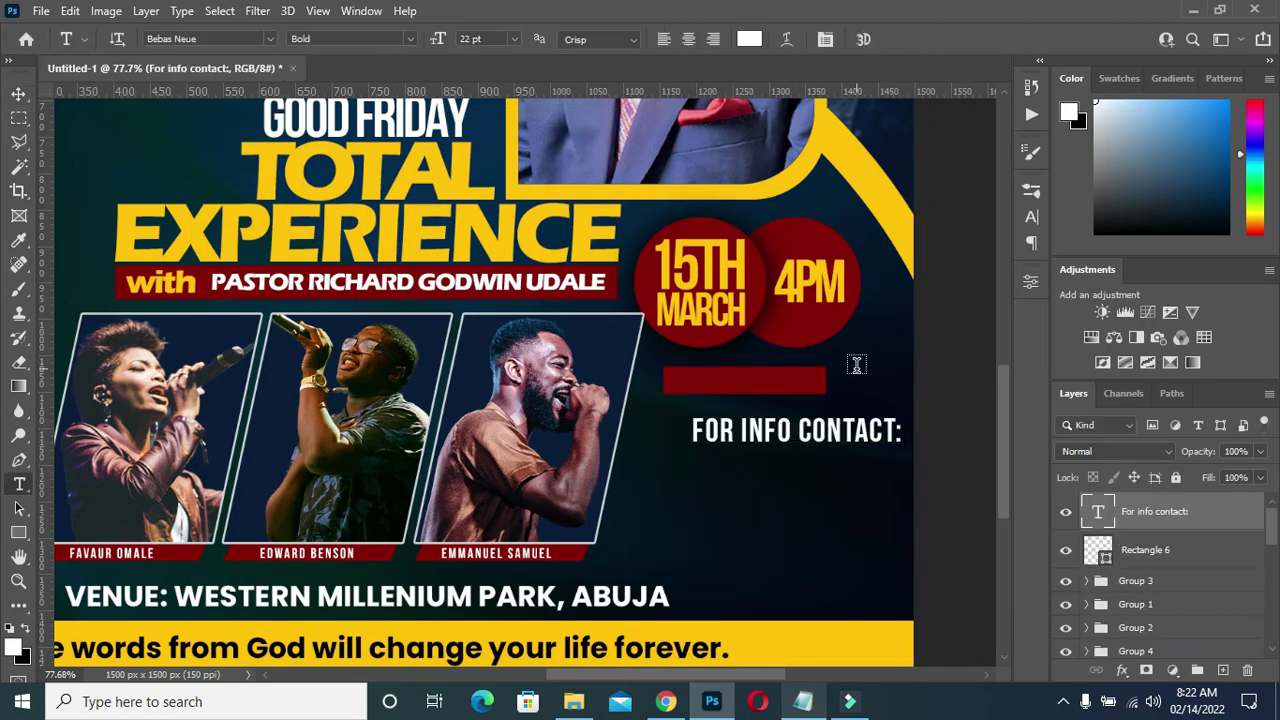
pyautogui.press('v')
pyautogui.moveTo(903, 428)
pyautogui.mouseDown()
pyautogui.moveTo(862, 430)
pyautogui.moveTo(789, 387)
pyautogui.moveTo(825, 381)
pyautogui.mouseUp()
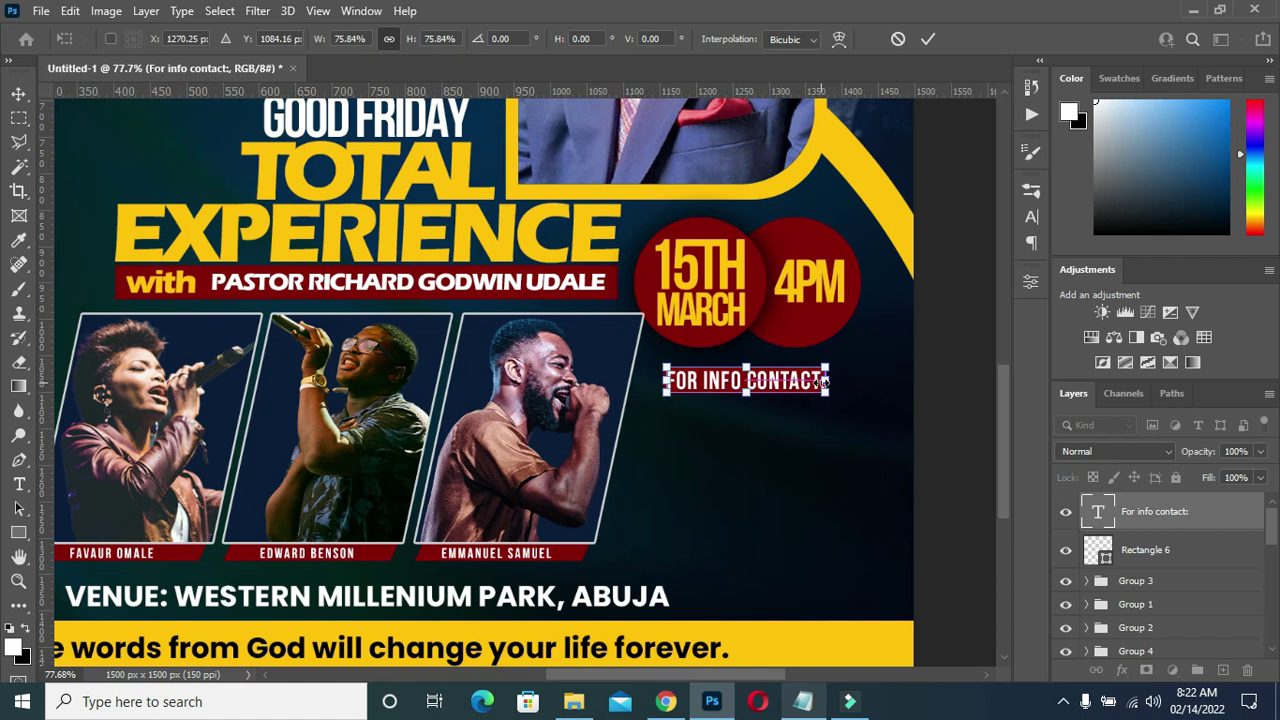
pyautogui.click(926, 40)
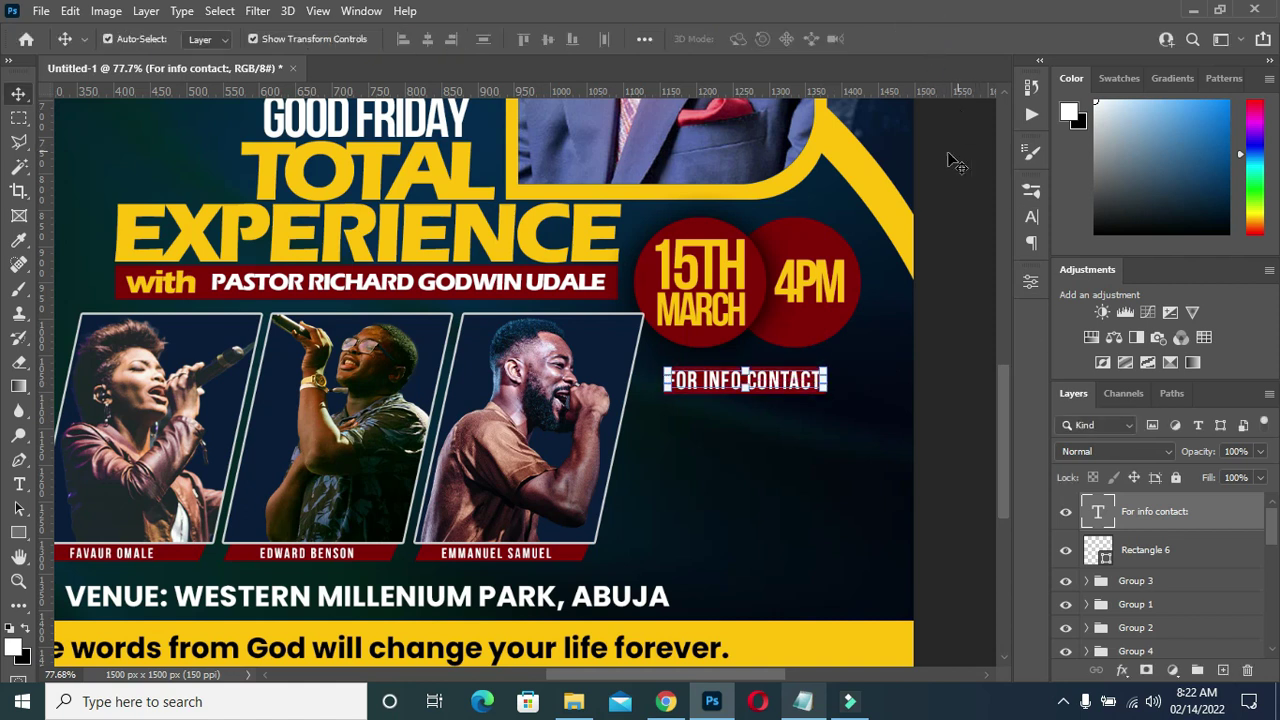
# - Change the label's font to Poppins and shrink it to fit the box
pyautogui.press('t')
pyautogui.click(270, 38)
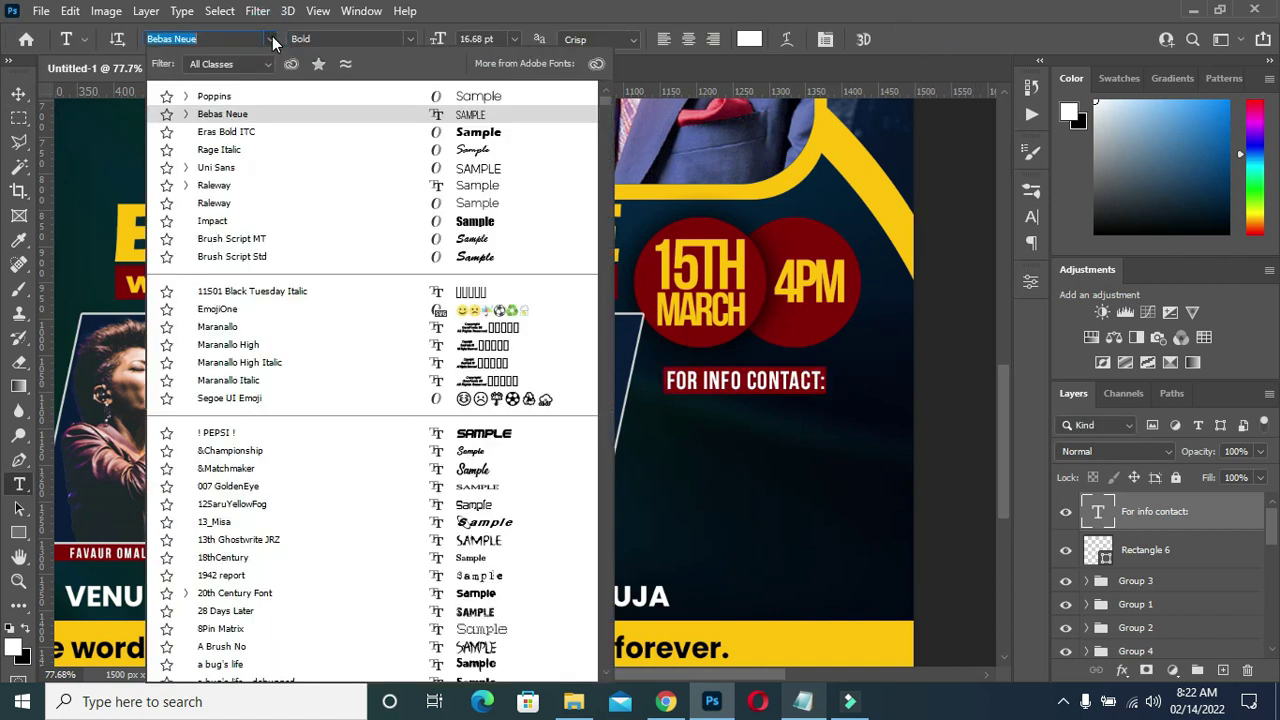
pyautogui.click(226, 96)
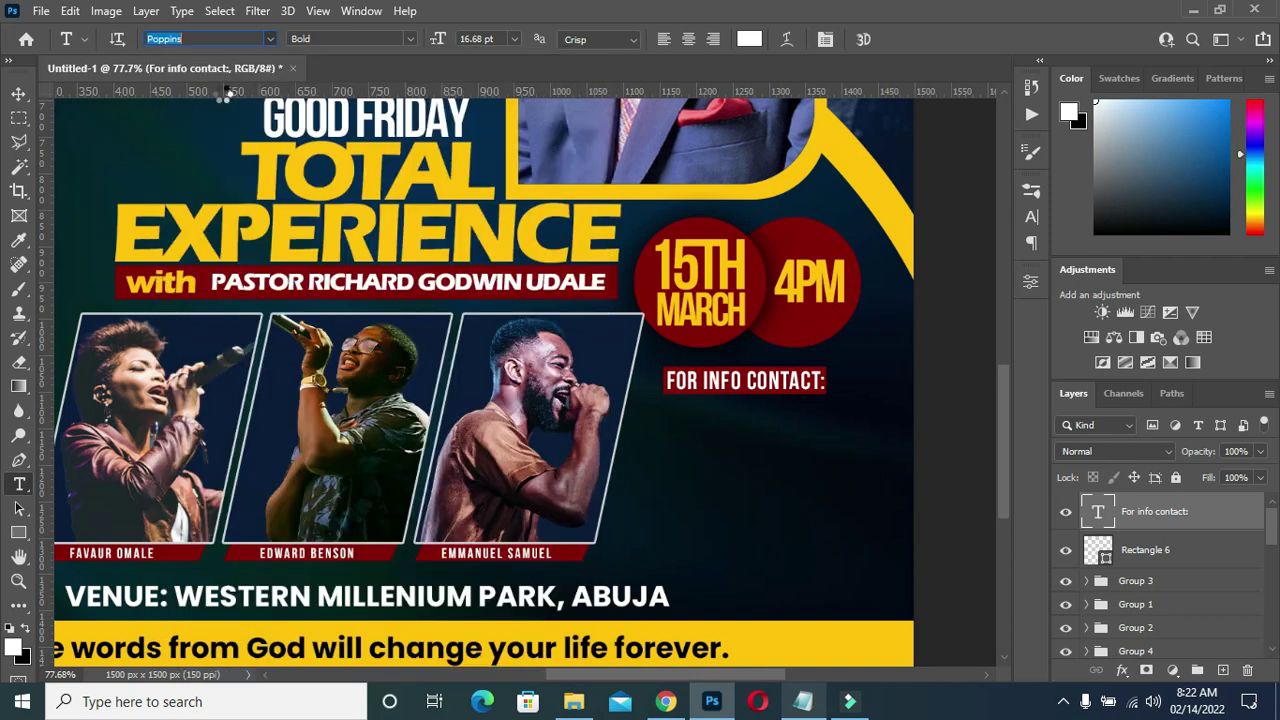
pyautogui.press('v')
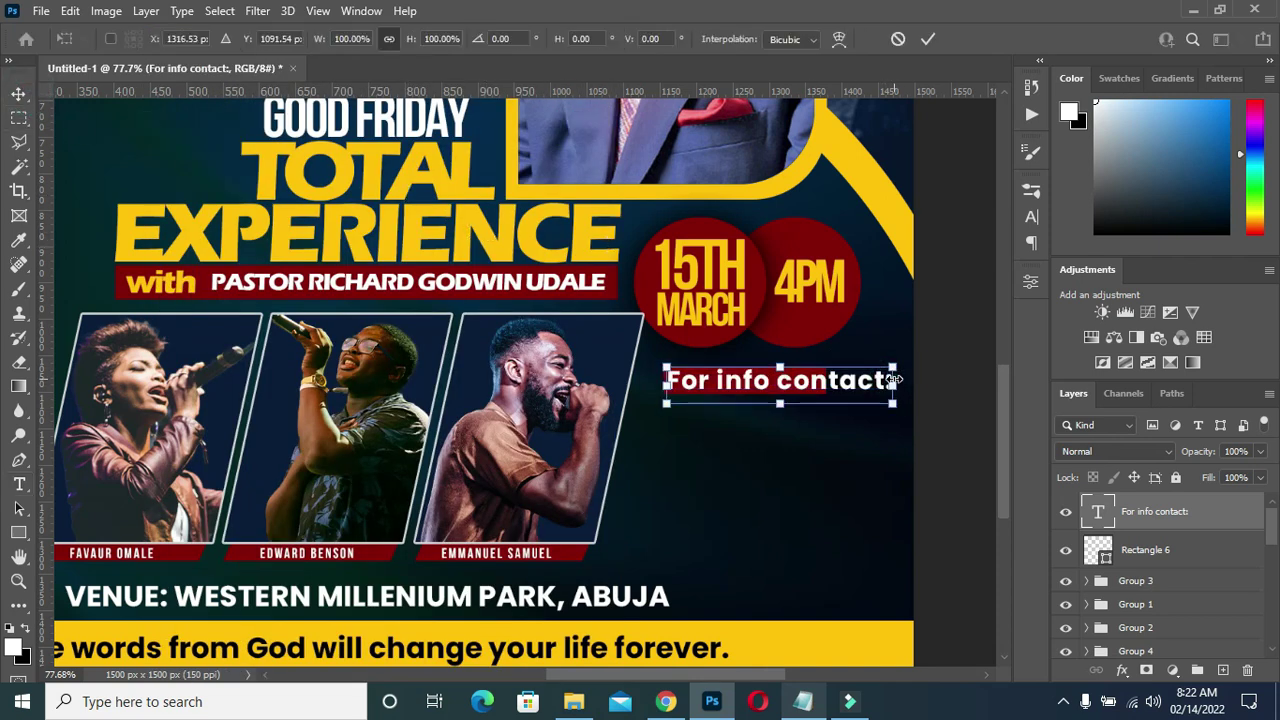
pyautogui.moveTo(895, 377); pyautogui.dragTo(816, 381)
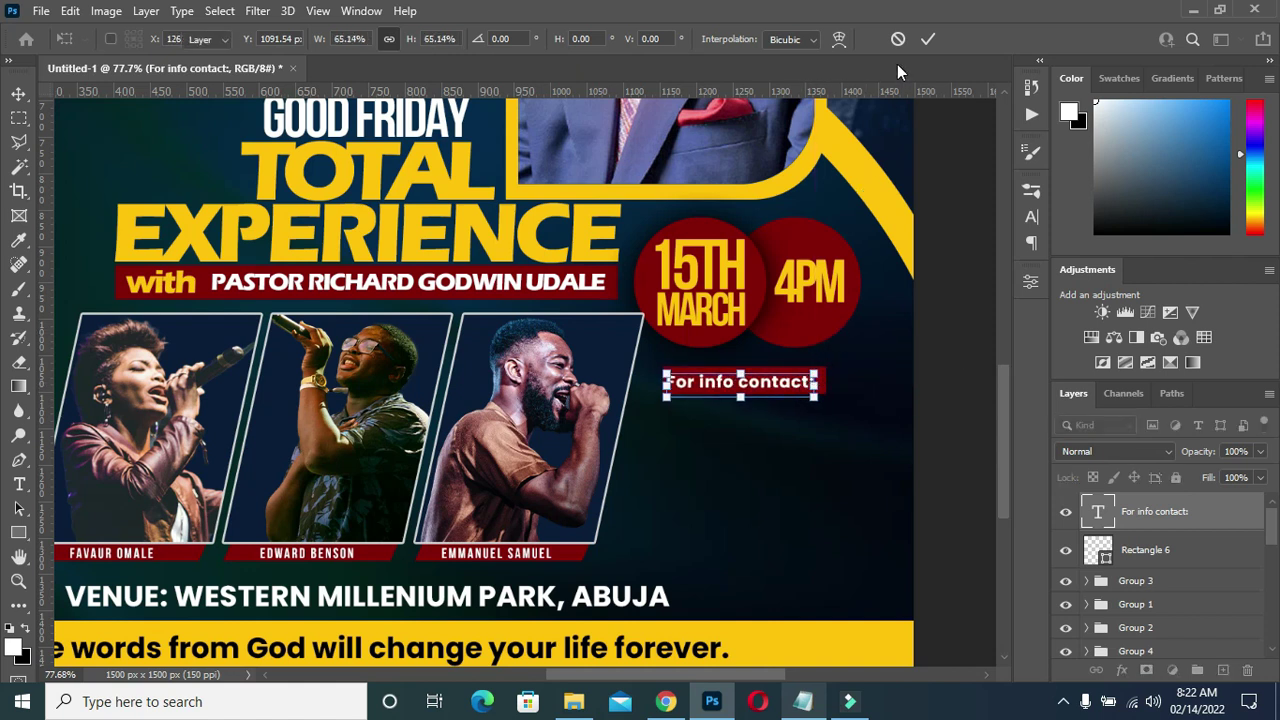
pyautogui.click(928, 38)
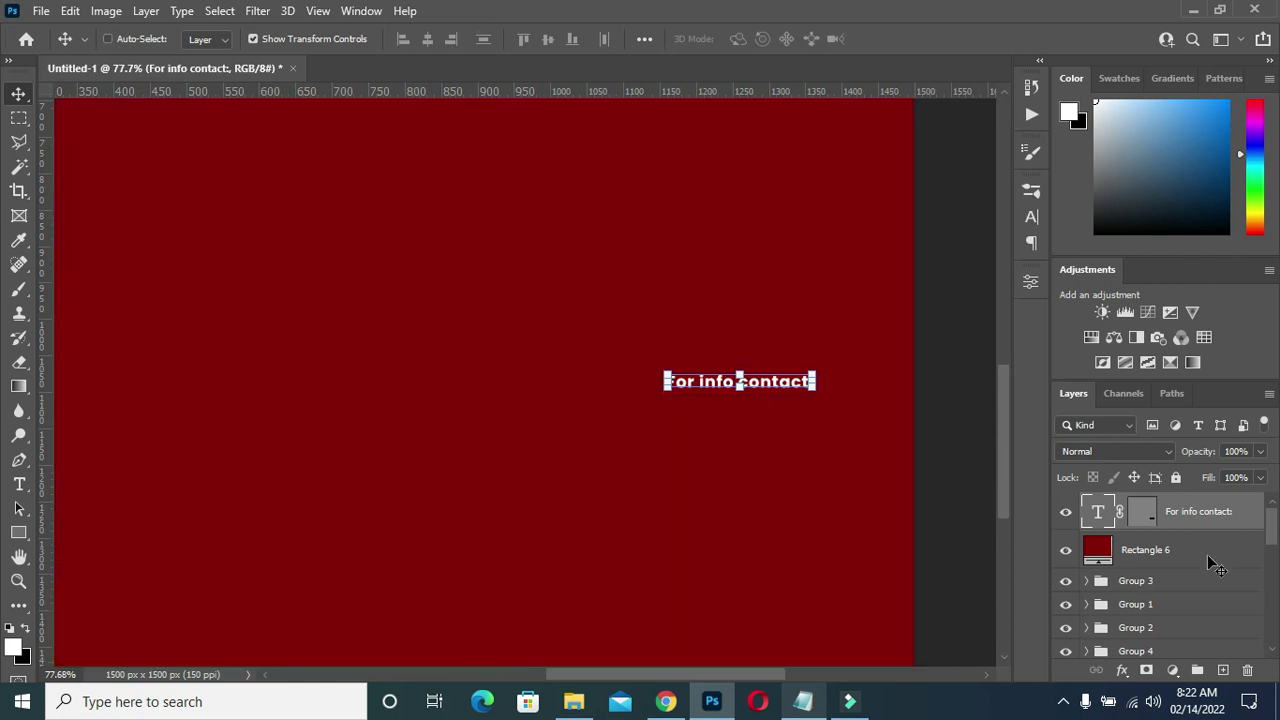
pyautogui.hotkey('ctrl', 'z')
pyautogui.hotkey('ctrl', 'z')
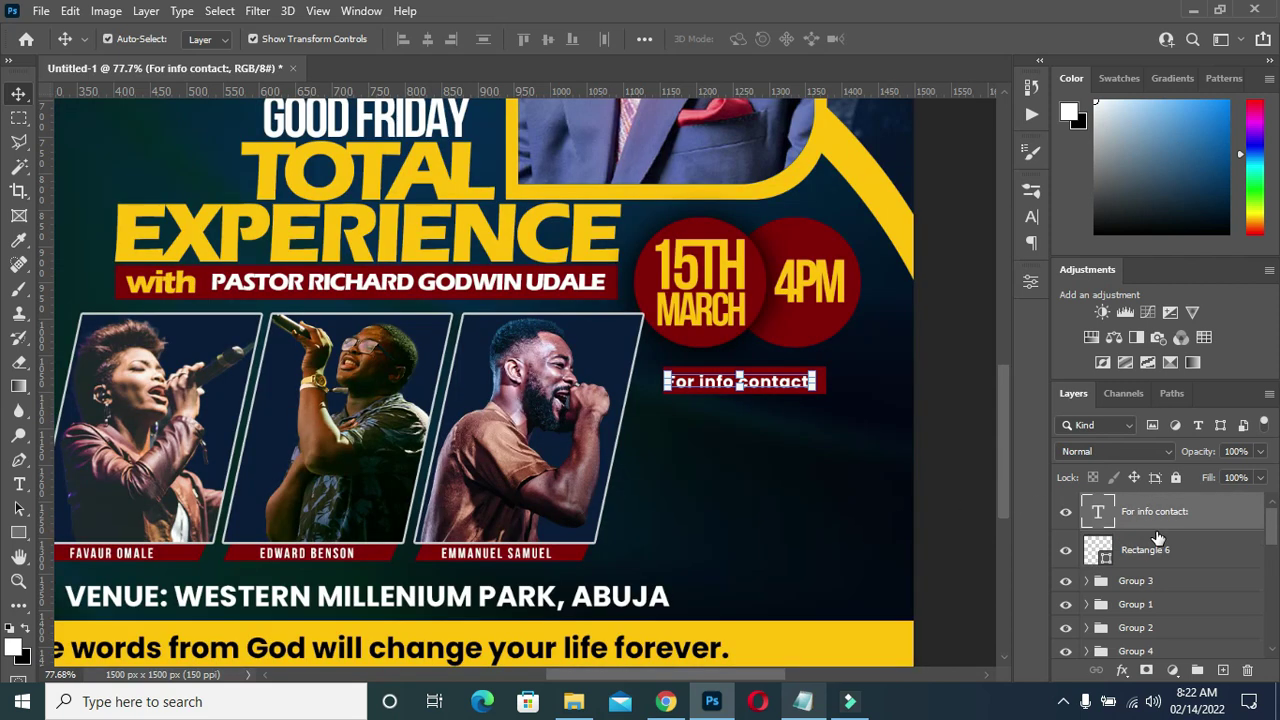
# - Centre the label on Rectangle 6 and copy the three phone numbers from Notepad
pyautogui.keyDown('shift'); pyautogui.click(1163, 553); pyautogui.keyUp('shift')
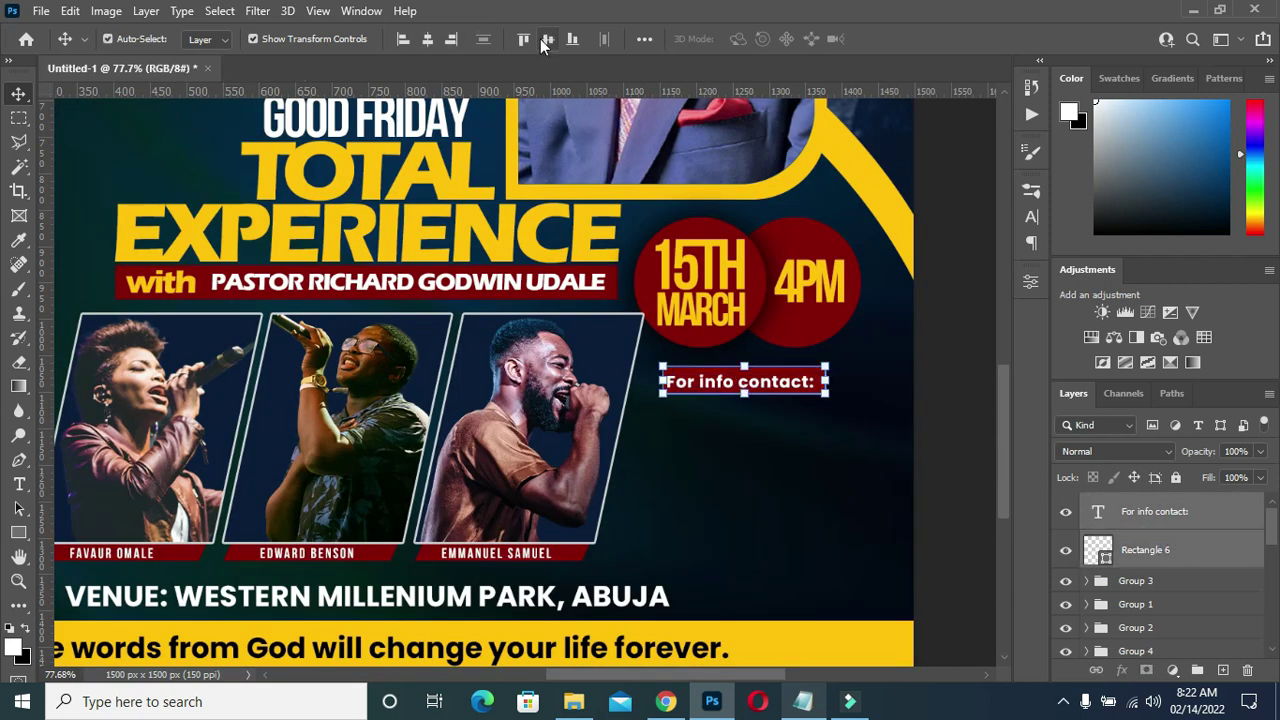
pyautogui.click(427, 38)
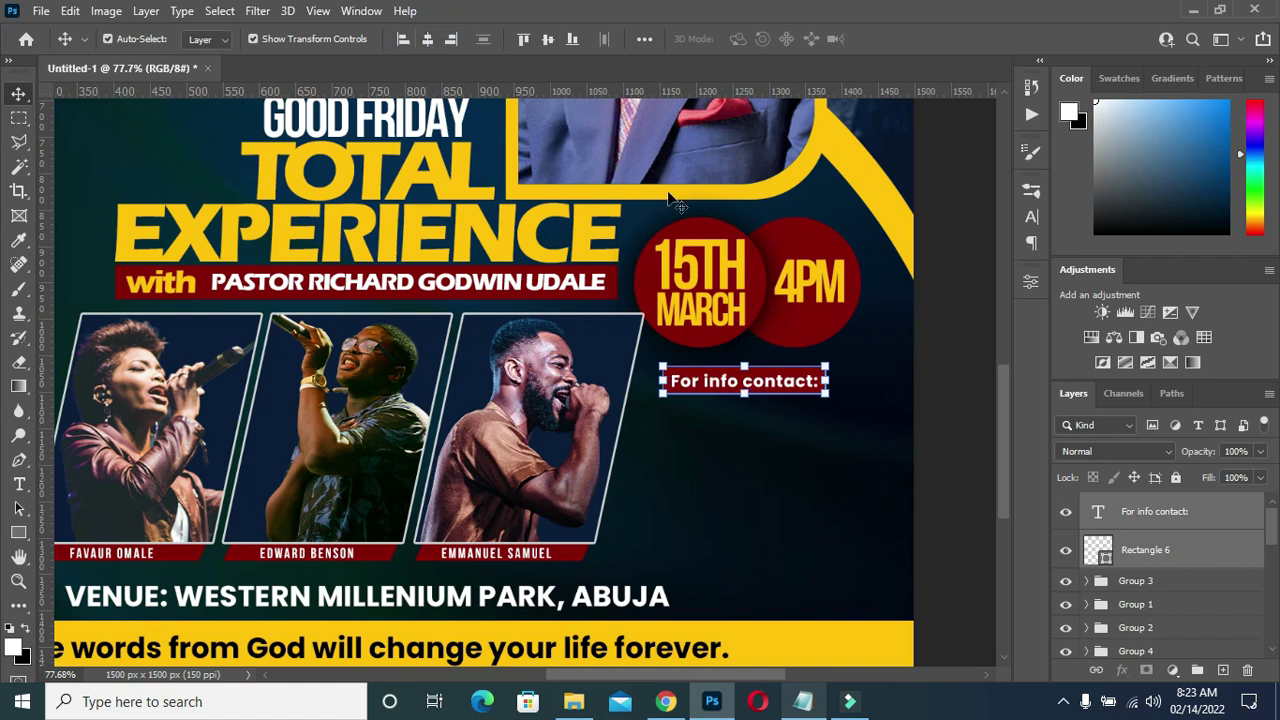
pyautogui.click(948, 333)
pyautogui.click(805, 701)
pyautogui.moveTo(321, 560); pyautogui.dragTo(205, 516)
pyautogui.hotkey('ctrl', 'c')
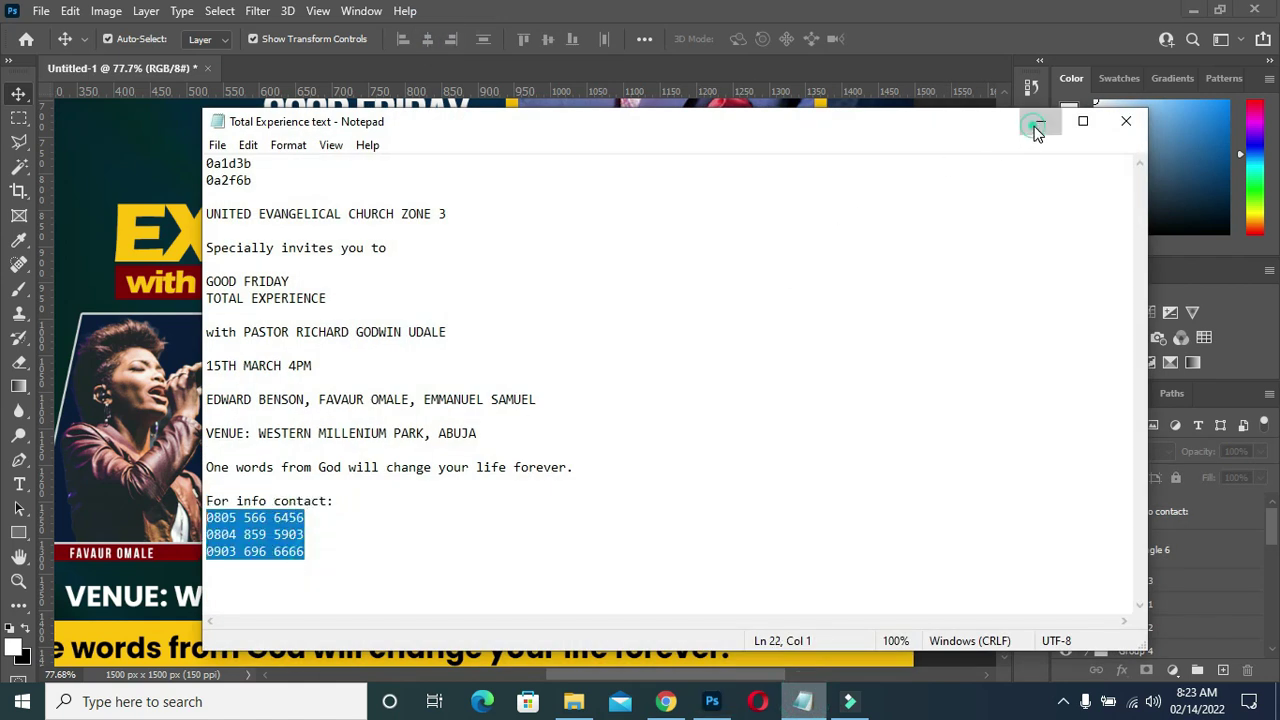
pyautogui.click(1040, 121)
pyautogui.scroll(3, 690, 500)
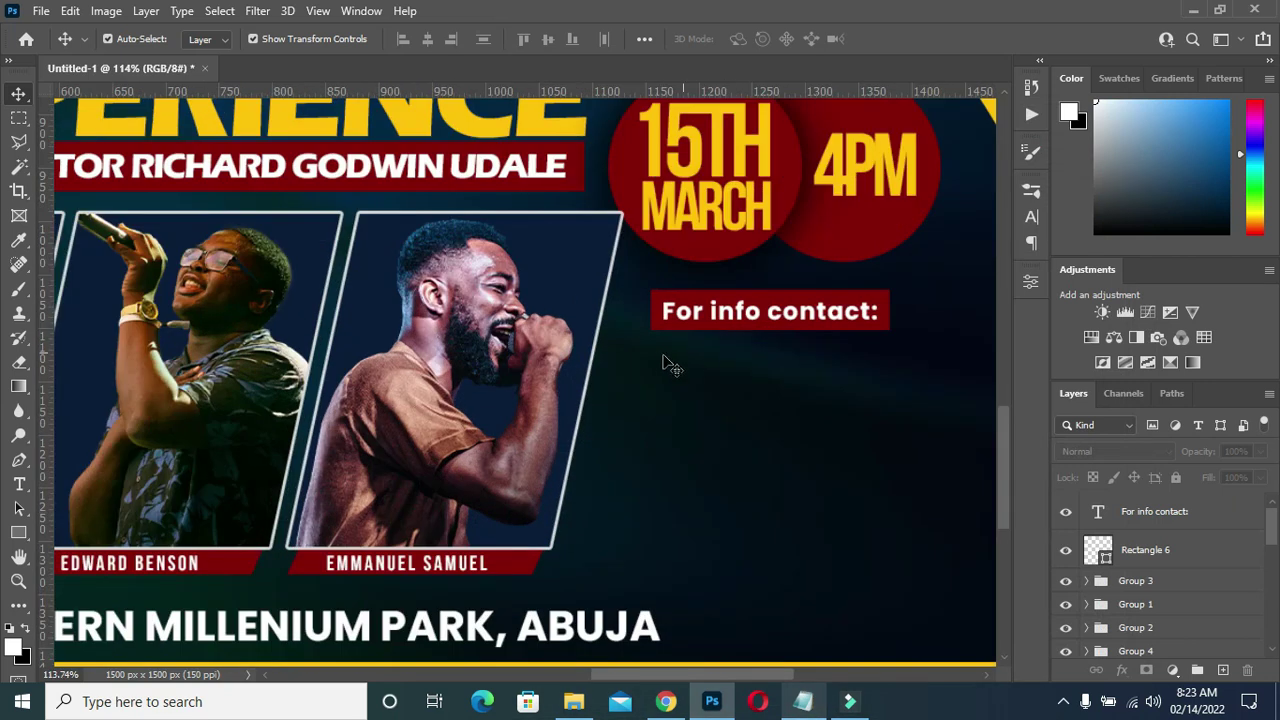
pyautogui.scroll(-1, 665, 362)
# - Paste the three phone numbers as a new text block with 18 pt line spacing
pyautogui.press('t')
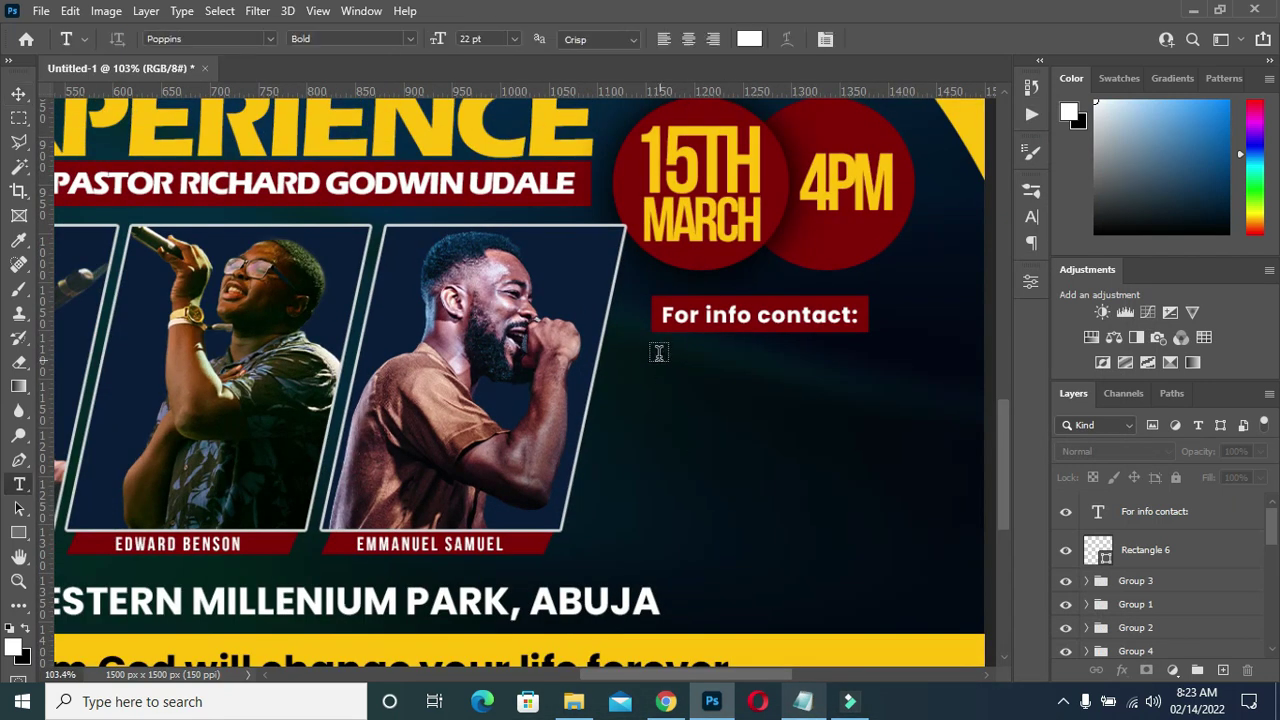
pyautogui.click(698, 362)
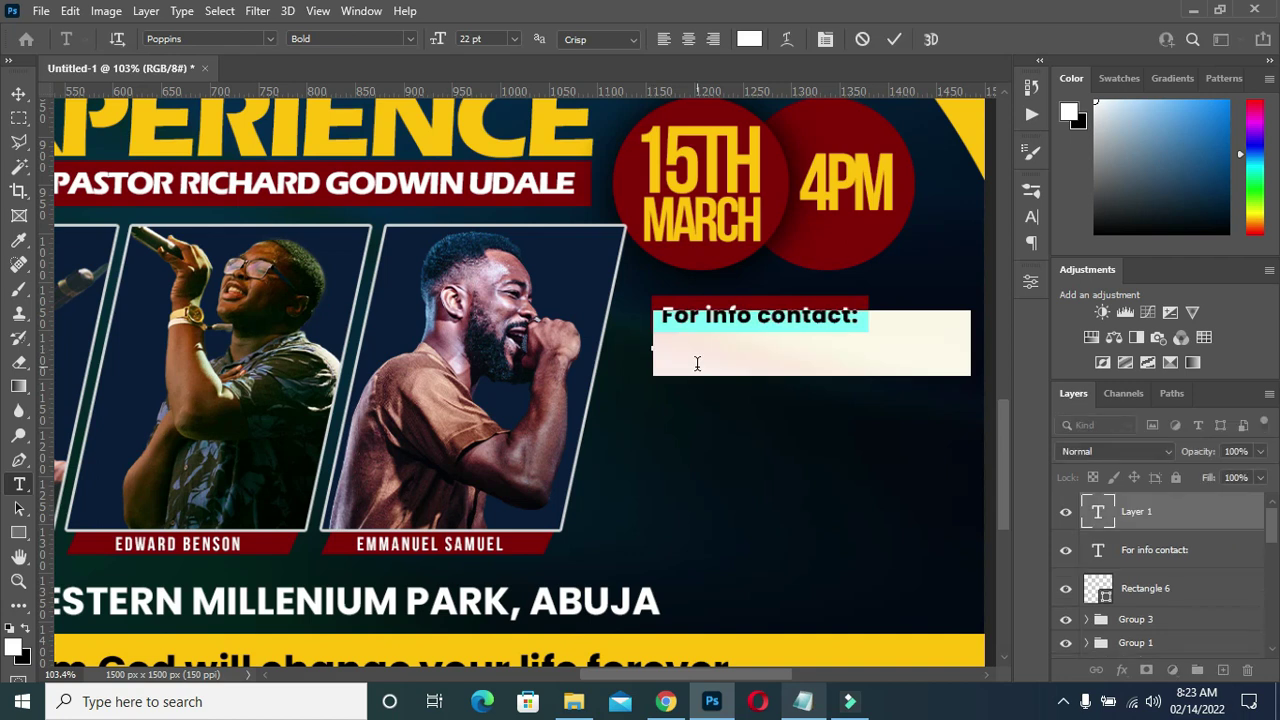
pyautogui.hotkey('ctrl', 'v')
pyautogui.click(892, 38)
pyautogui.click(1033, 218)
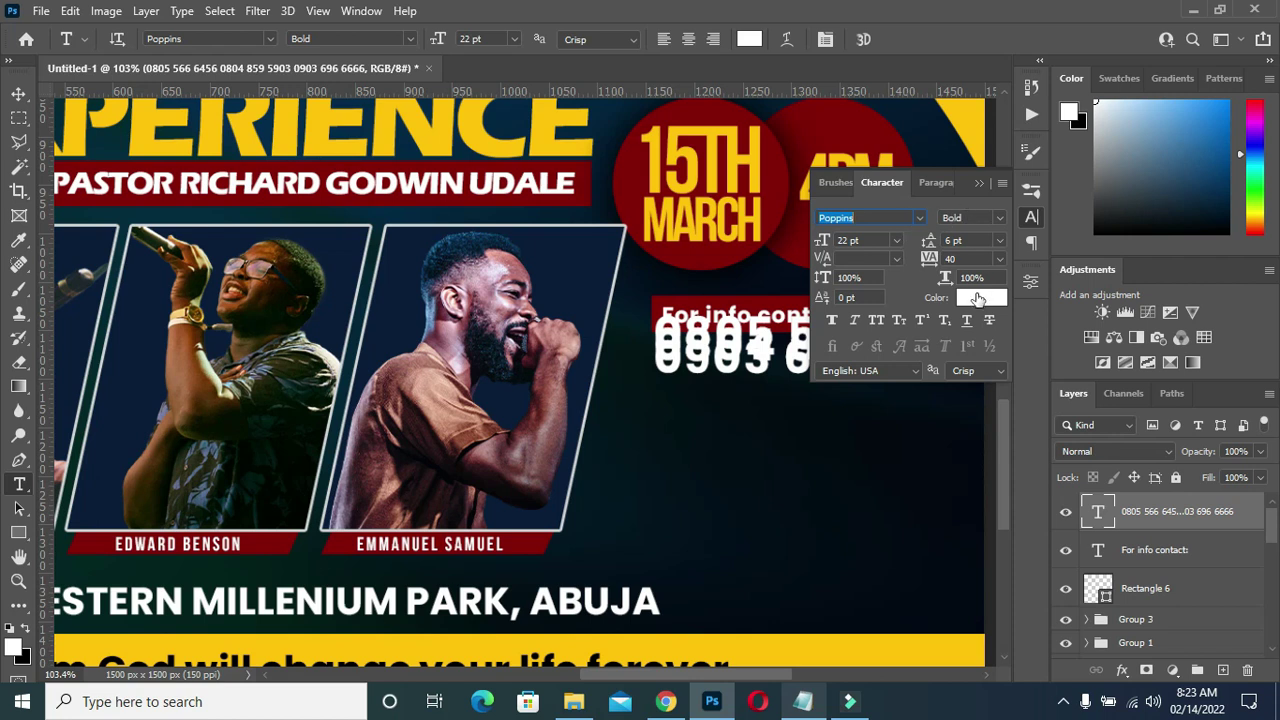
pyautogui.click(967, 259)
pyautogui.moveTo(926, 243); pyautogui.dragTo(929, 243)
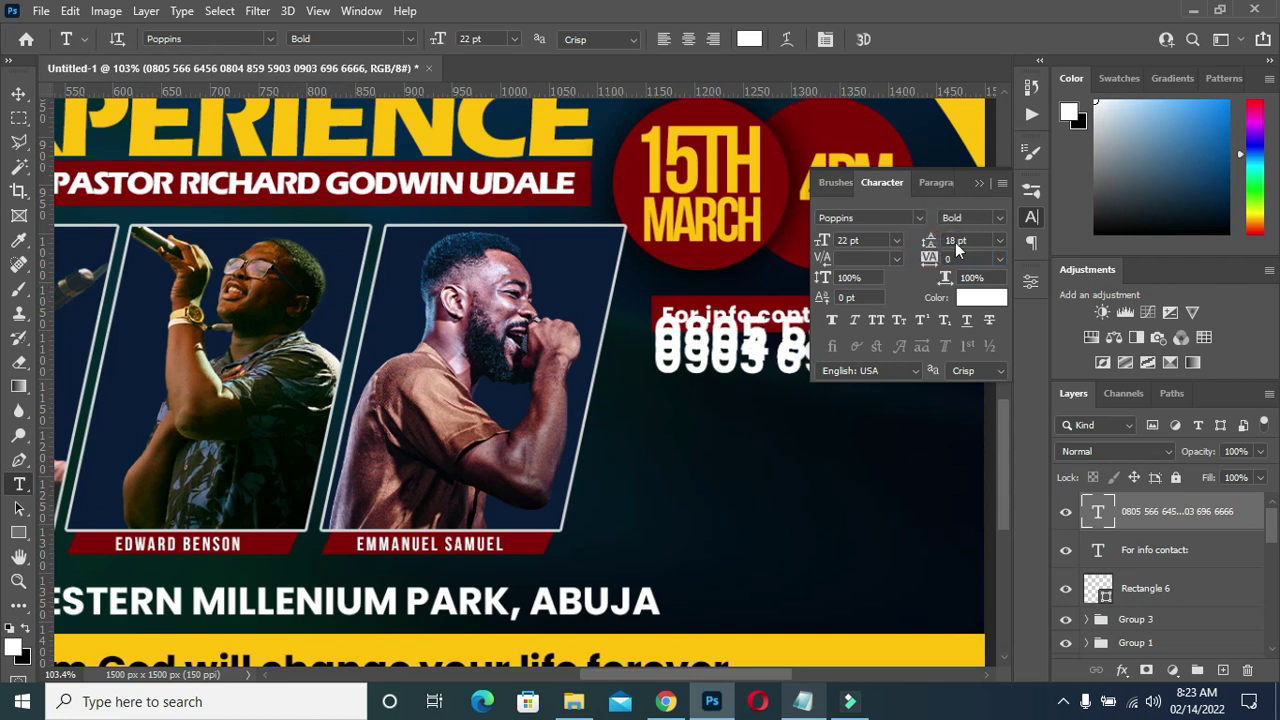
pyautogui.press('Return')
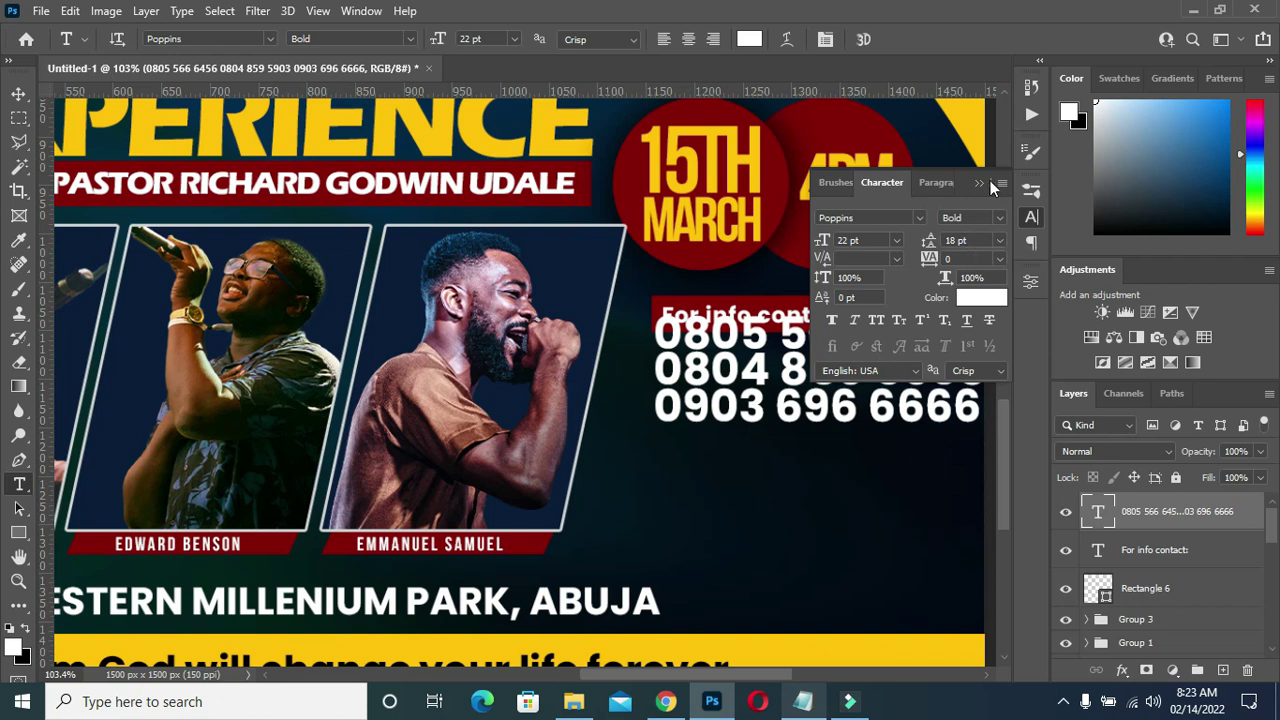
pyautogui.click(1031, 217)
pyautogui.keyDown('alt'); pyautogui.scroll(-2, 760, 348); pyautogui.keyUp('alt')
# - Scale the phone numbers down to about 64% and move them under the label
pyautogui.click(18, 93)
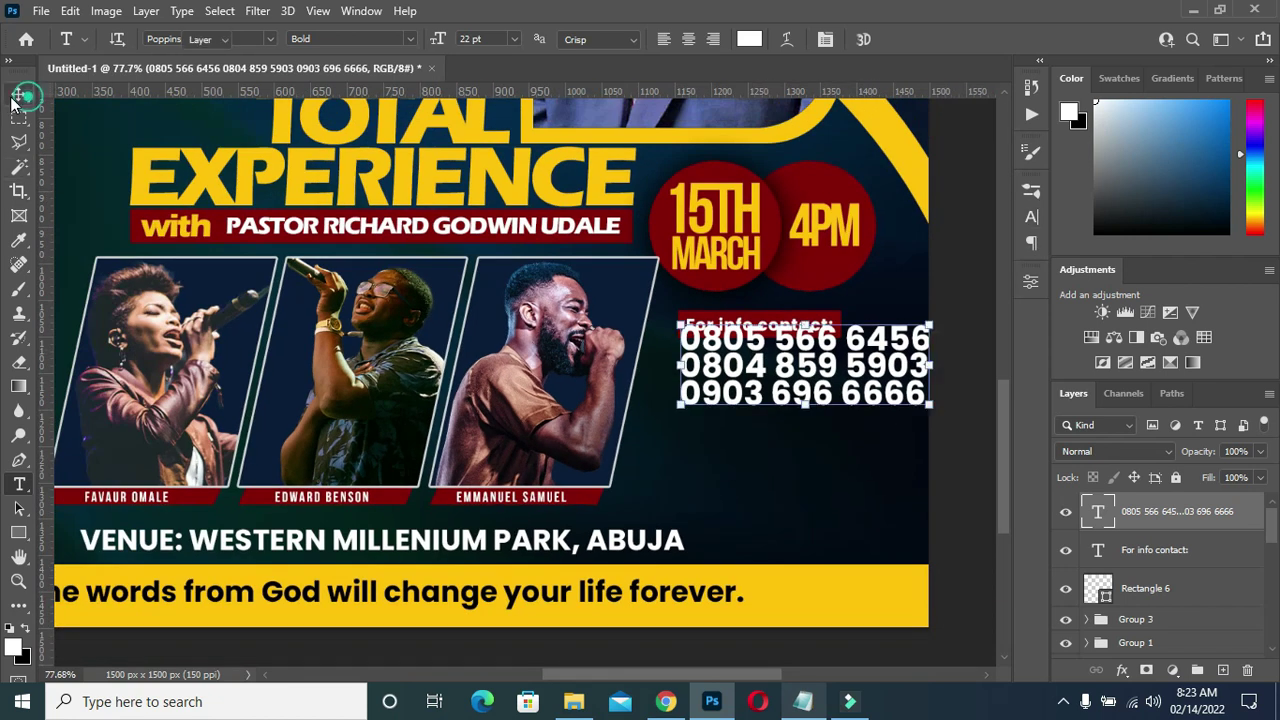
pyautogui.click(931, 364)
pyautogui.moveTo(932, 320); pyautogui.dragTo(841, 355)
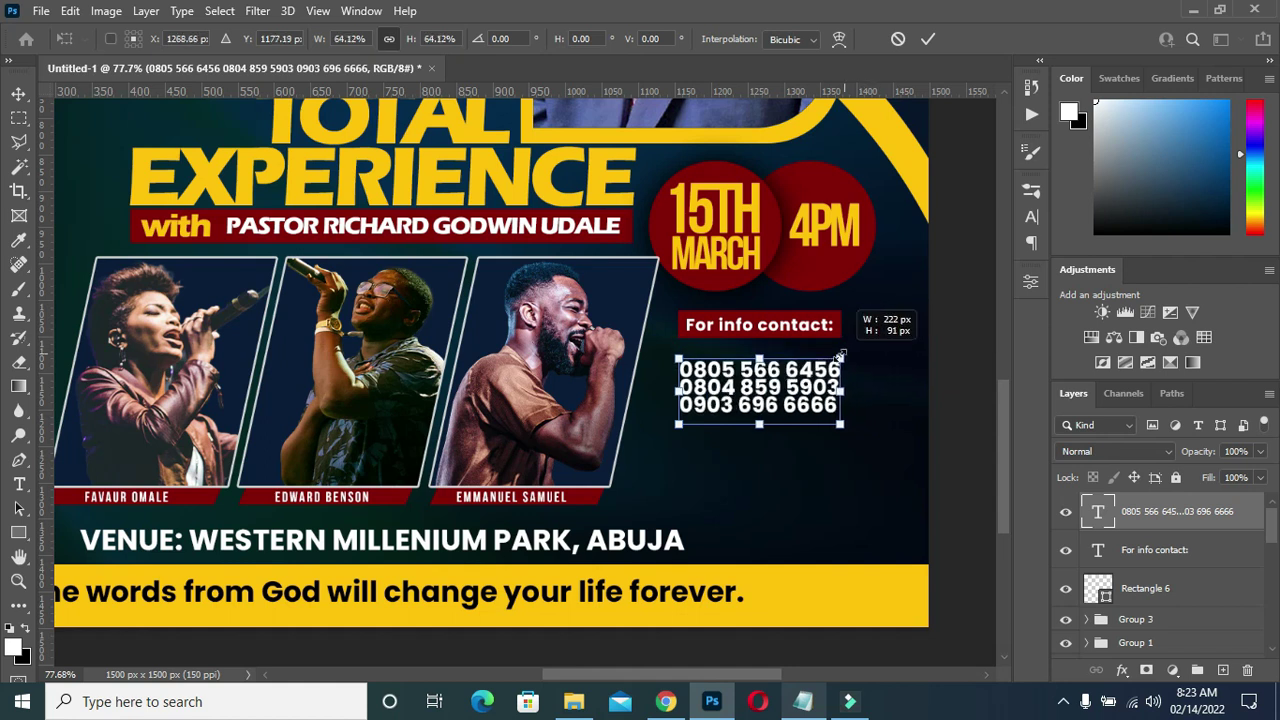
pyautogui.moveTo(841, 355); pyautogui.dragTo(849, 355)
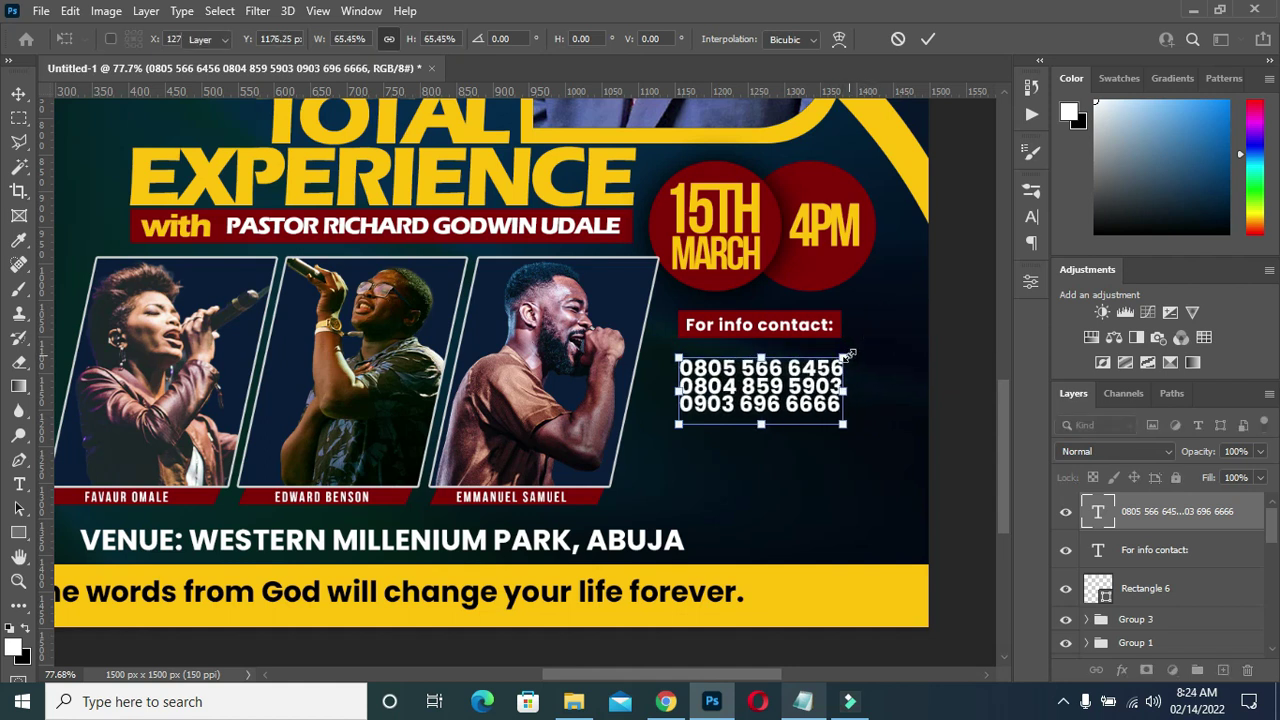
pyautogui.press('Return')
pyautogui.moveTo(783, 384); pyautogui.dragTo(783, 366)
pyautogui.keyDown('alt'); pyautogui.scroll(2, 912, 333); pyautogui.keyUp('alt')
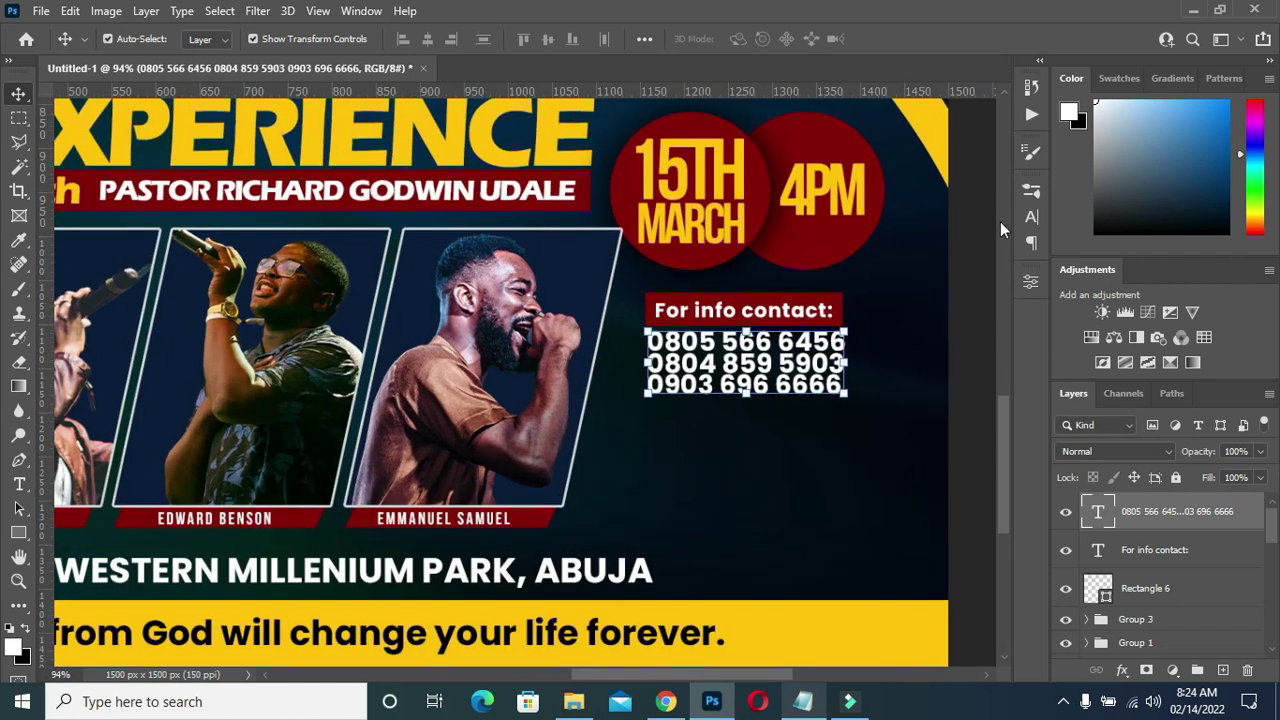
# - Reduce the phone numbers' line spacing to 14 pt
pyautogui.click(1031, 216)
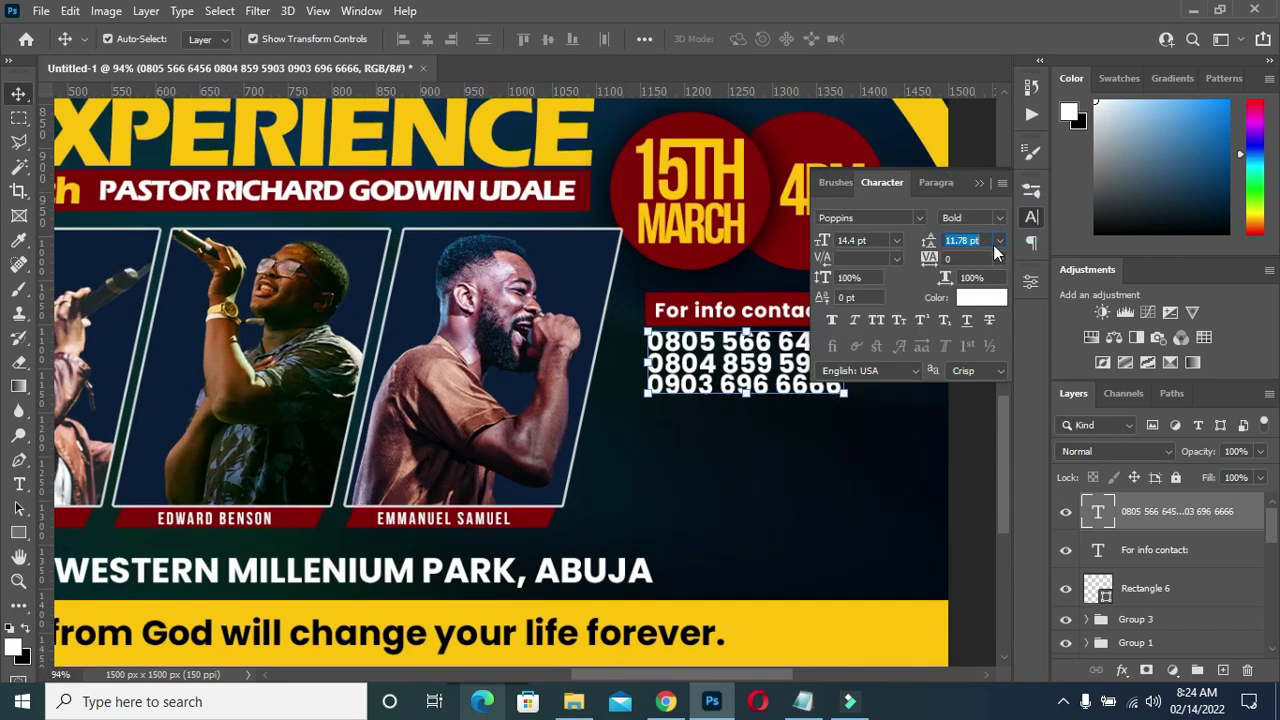
pyautogui.write('14')
pyautogui.press('Return')
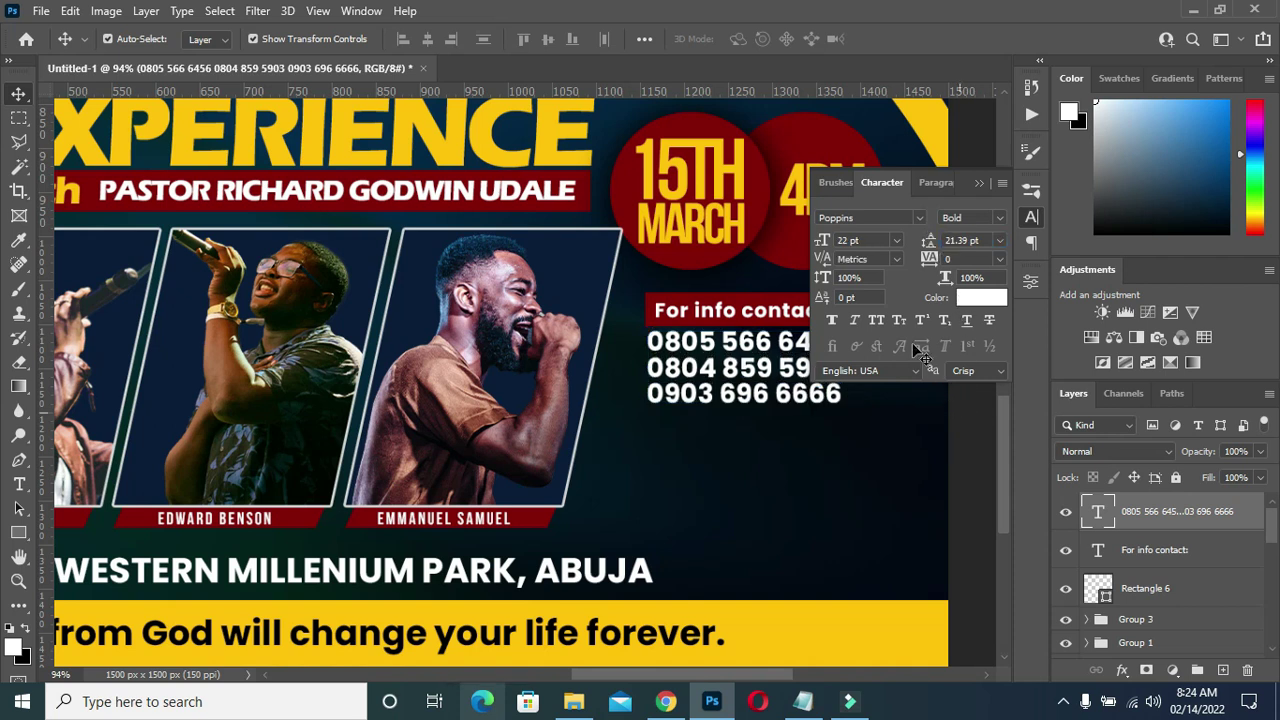
pyautogui.click(979, 182)
pyautogui.keyDown('alt'); pyautogui.scroll(-7, 829, 308); pyautogui.keyUp('alt')
pyautogui.keyDown('alt'); pyautogui.scroll(-2, 805, 303); pyautogui.keyUp('alt')
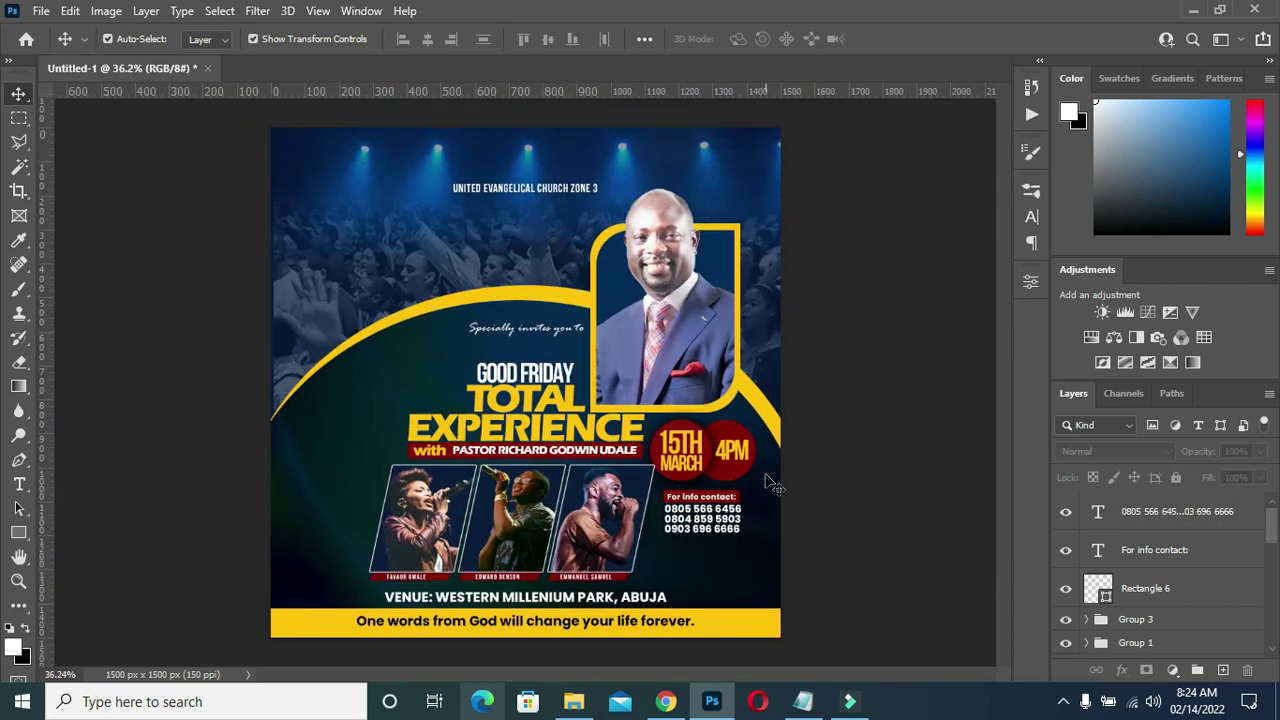
pyautogui.keyDown('alt'); pyautogui.scroll(2, 716, 510); pyautogui.keyUp('alt')
pyautogui.keyDown('alt'); pyautogui.scroll(3, 720, 515); pyautogui.keyUp('alt')
pyautogui.keyDown('alt'); pyautogui.scroll(-3, 730, 530); pyautogui.keyUp('alt')
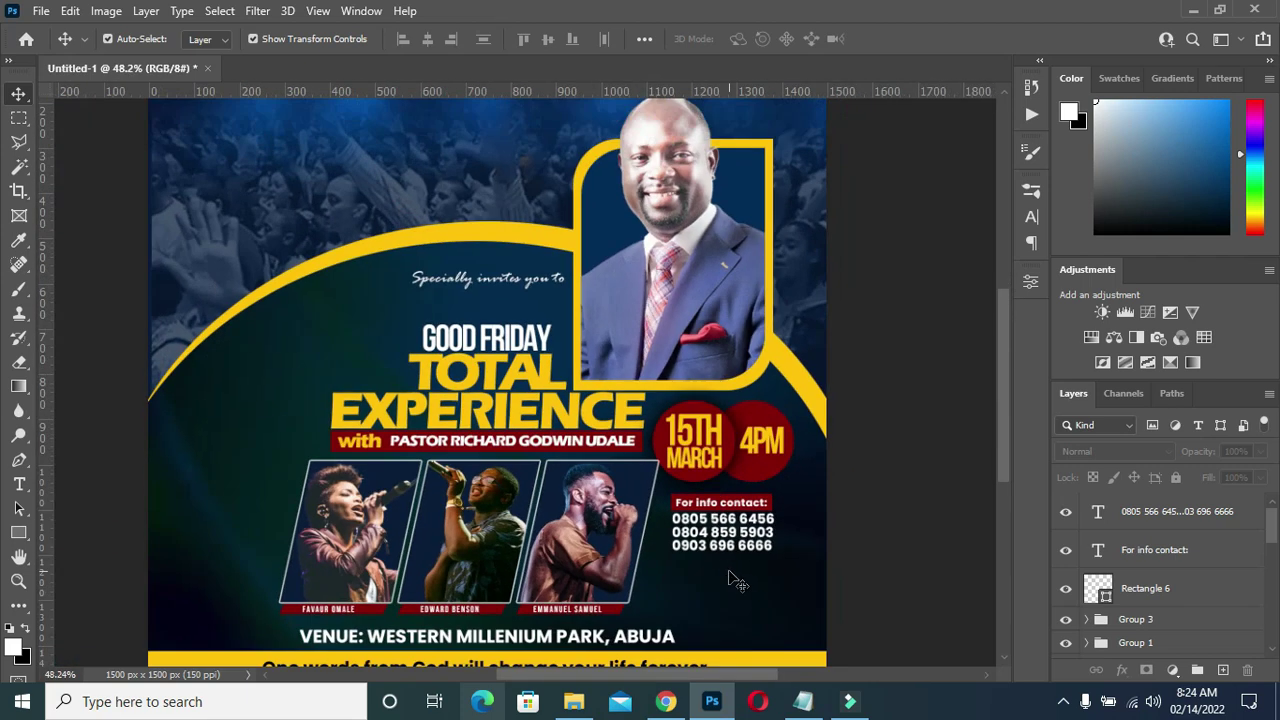
# - Make the phone numbers SemiBold and shrink them slightly to about 98%
pyautogui.click(742, 540)
pyautogui.press('t')
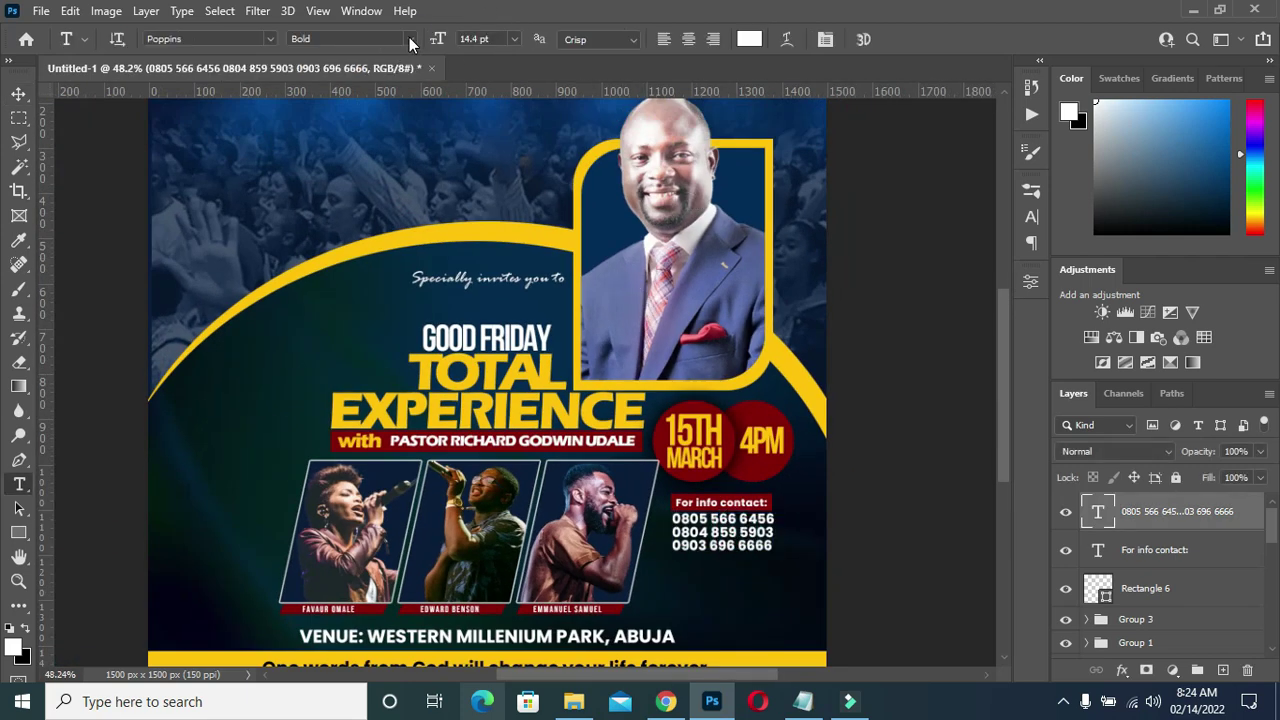
pyautogui.click(408, 40)
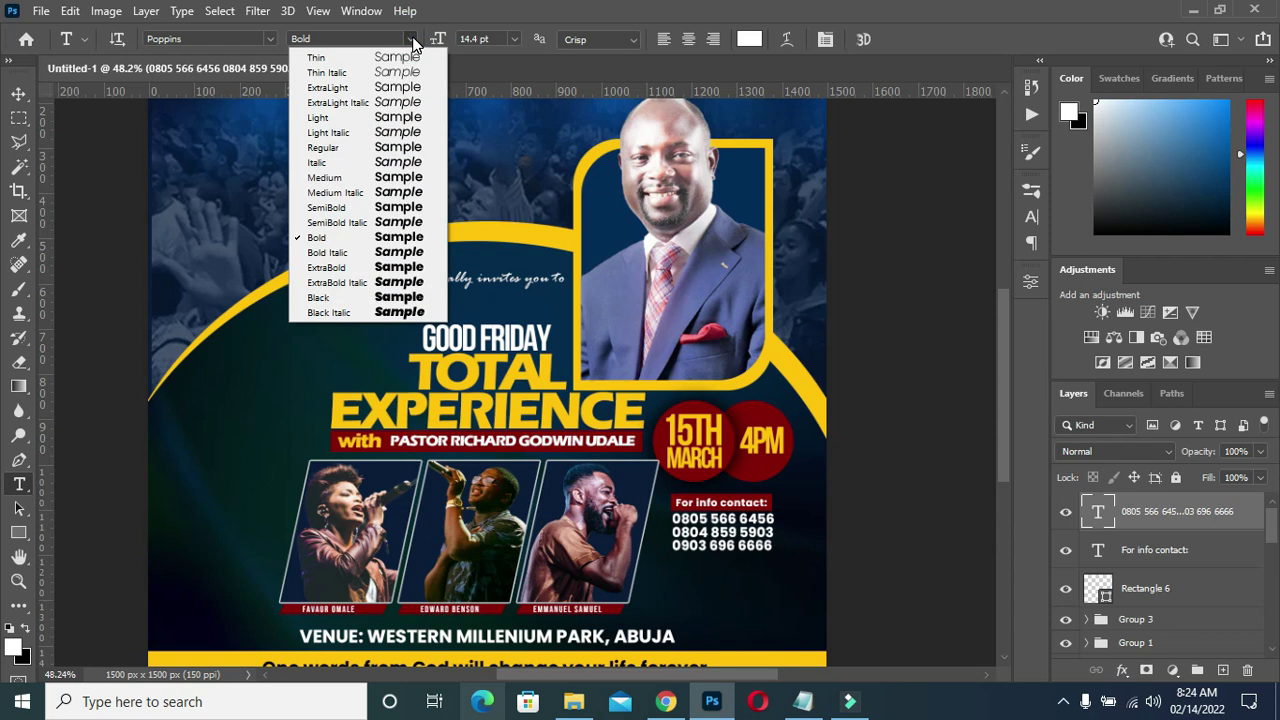
pyautogui.click(352, 208)
pyautogui.scroll(2, 752, 553)
pyautogui.scroll(3, 742, 530)
pyautogui.hotkey('ctrl', 't')
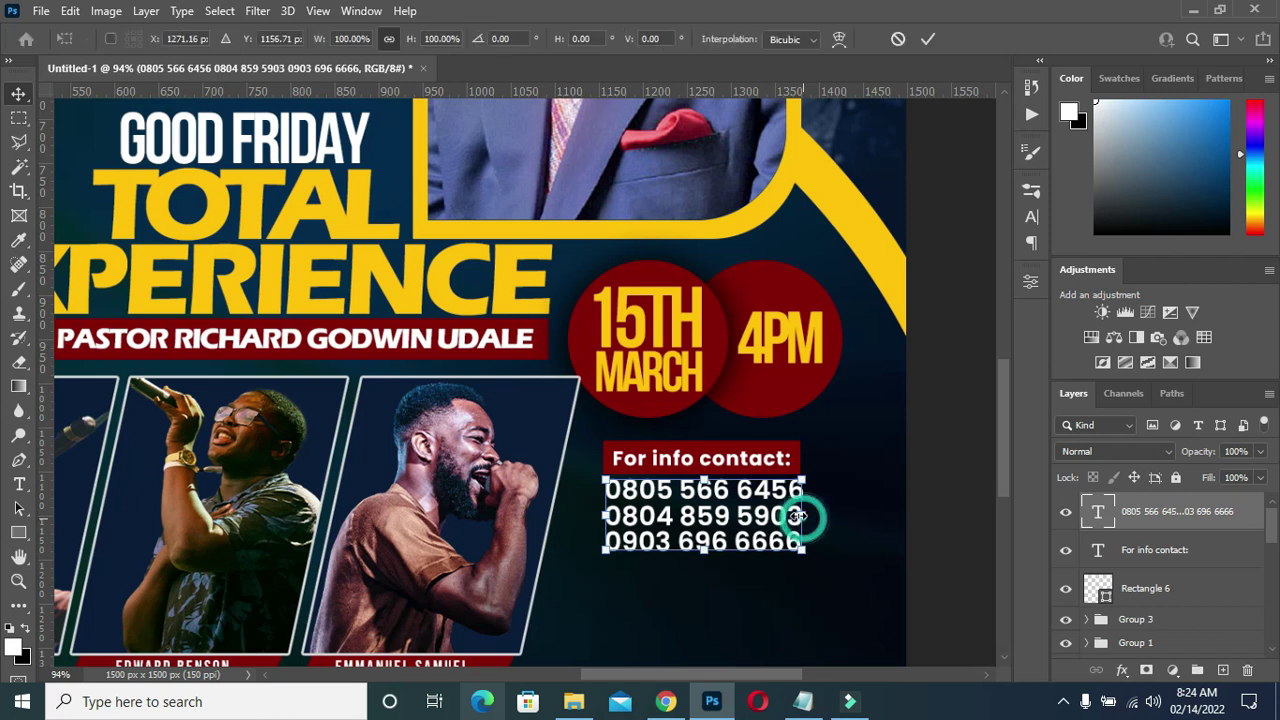
pyautogui.moveTo(803, 515); pyautogui.dragTo(794, 517)
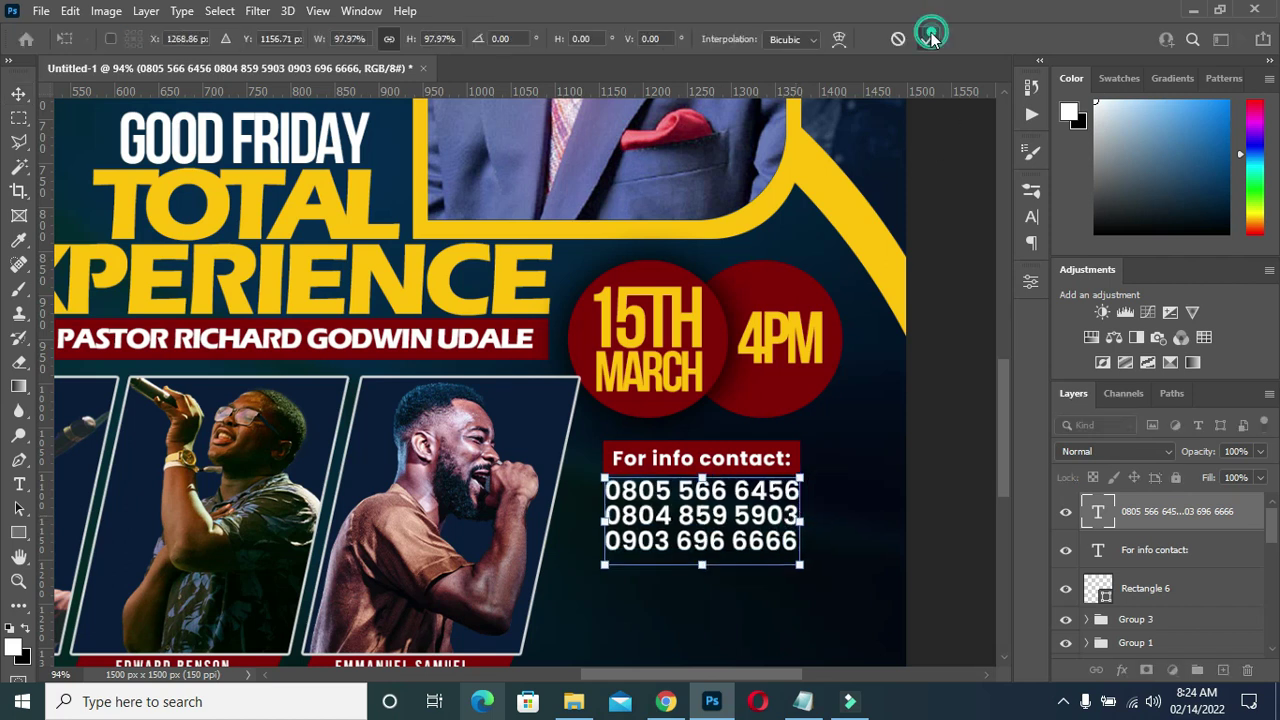
pyautogui.press('Return')
pyautogui.scroll(2, 757, 465)
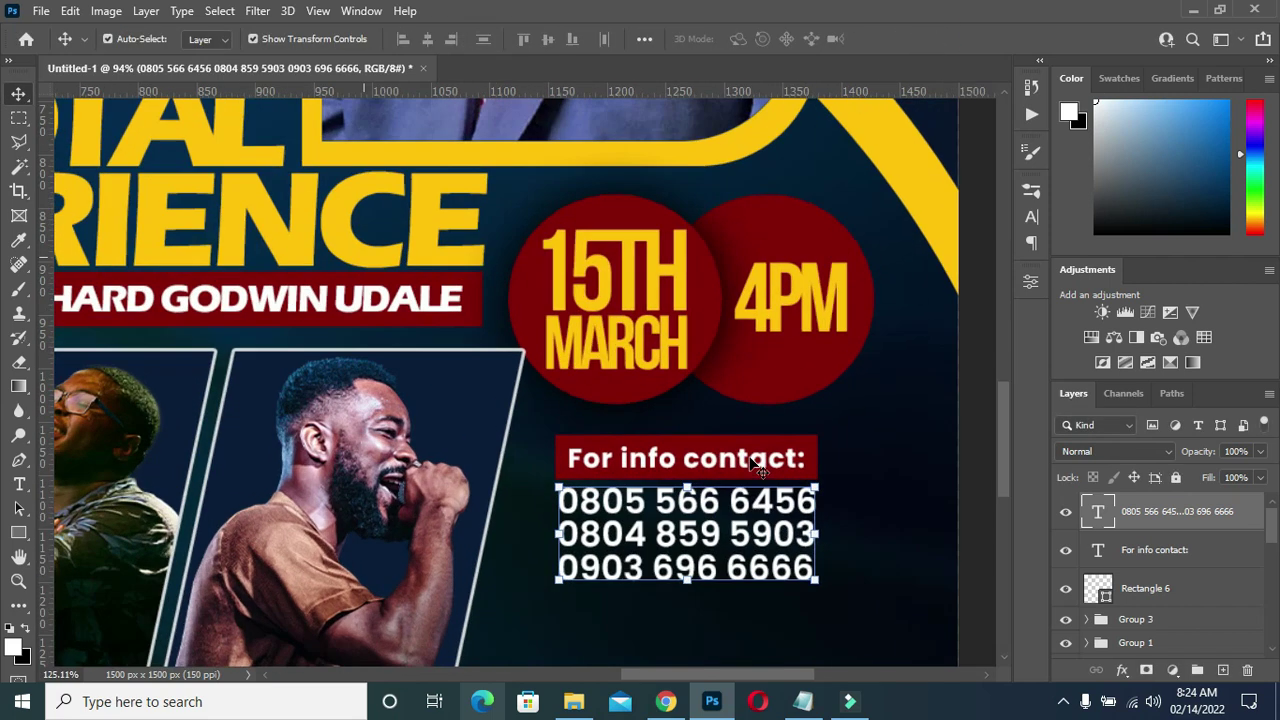
pyautogui.scroll(2, 757, 465)
# - Enlarge the 'For info contact:' heading to about 107% to match the numbers
pyautogui.click(743, 457)
pyautogui.hotkey('ctrl', 't')
pyautogui.moveTo(835, 451); pyautogui.dragTo(837, 456)
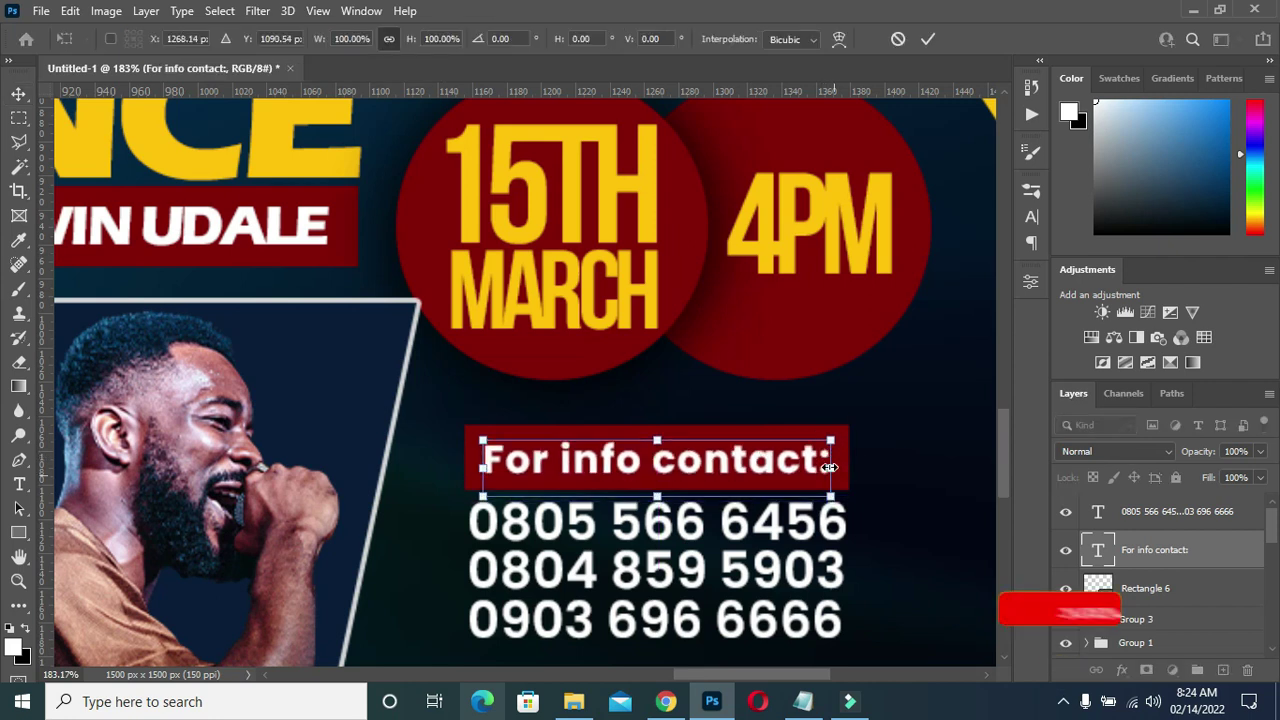
pyautogui.moveTo(837, 479); pyautogui.dragTo(841, 468)
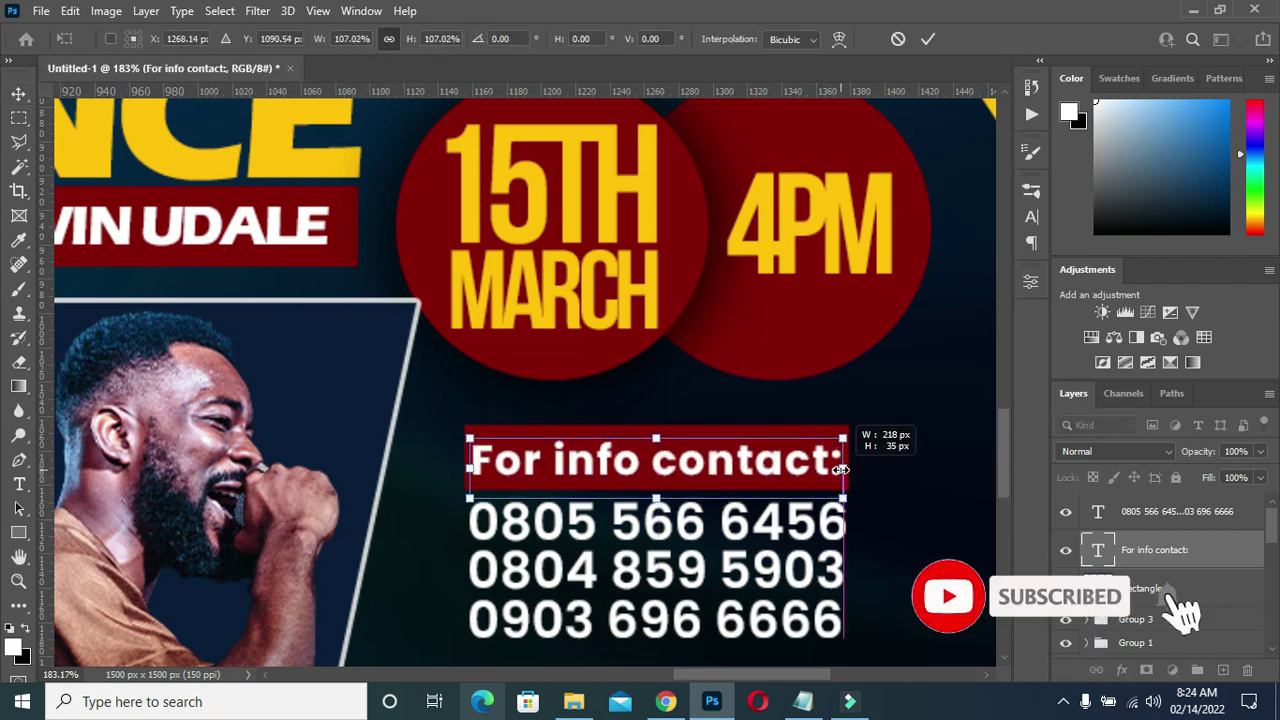
pyautogui.scroll(-2, 877, 330)
pyautogui.press('Return')
pyautogui.scroll(-1, 877, 330)
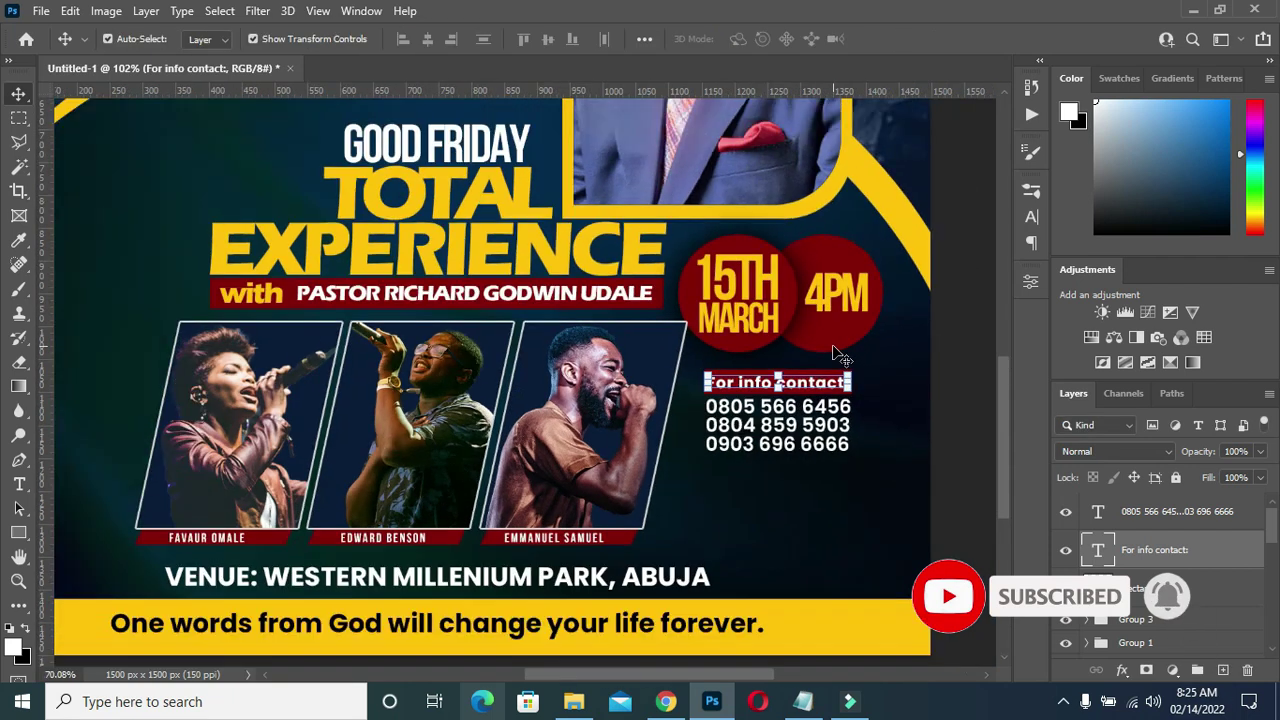
pyautogui.scroll(-1, 857, 357)
pyautogui.scroll(-1, 508, 254)
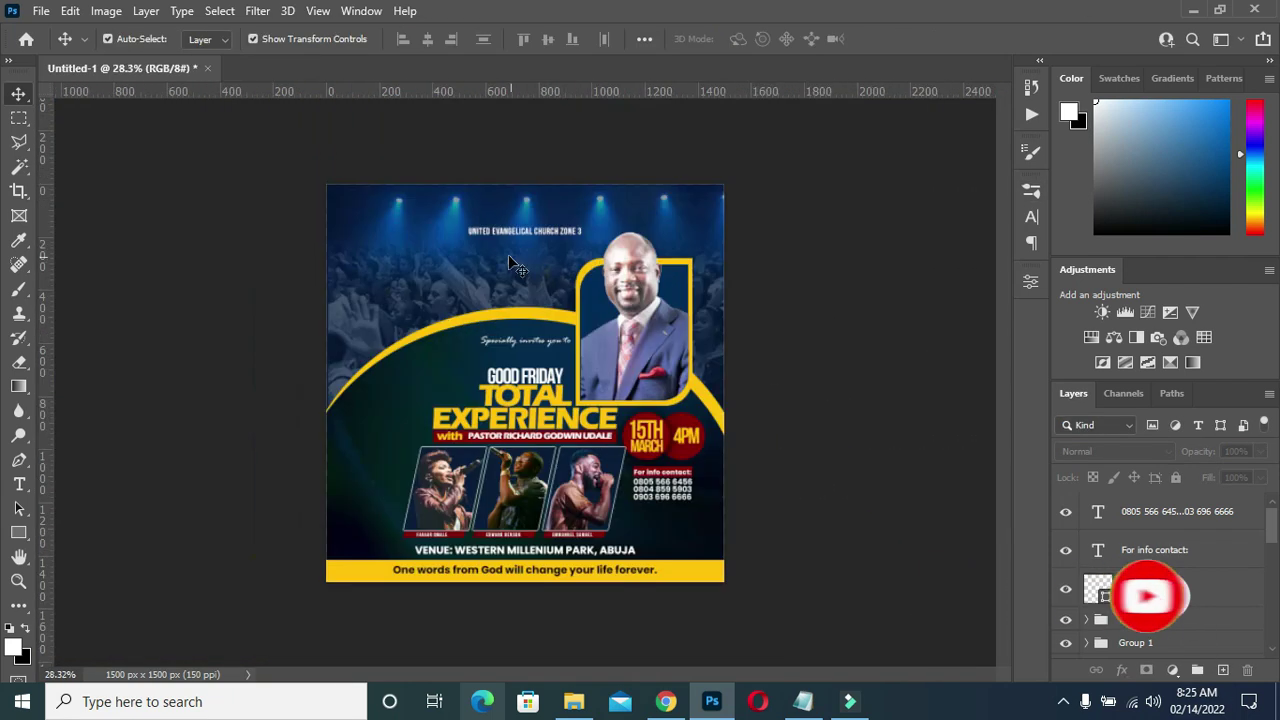
# - Nudge the church header down and set its tracking to 0
pyautogui.scroll(1, 494, 216)
pyautogui.scroll(-1, 509, 199)
pyautogui.moveTo(509, 199); pyautogui.dragTo(511, 213)
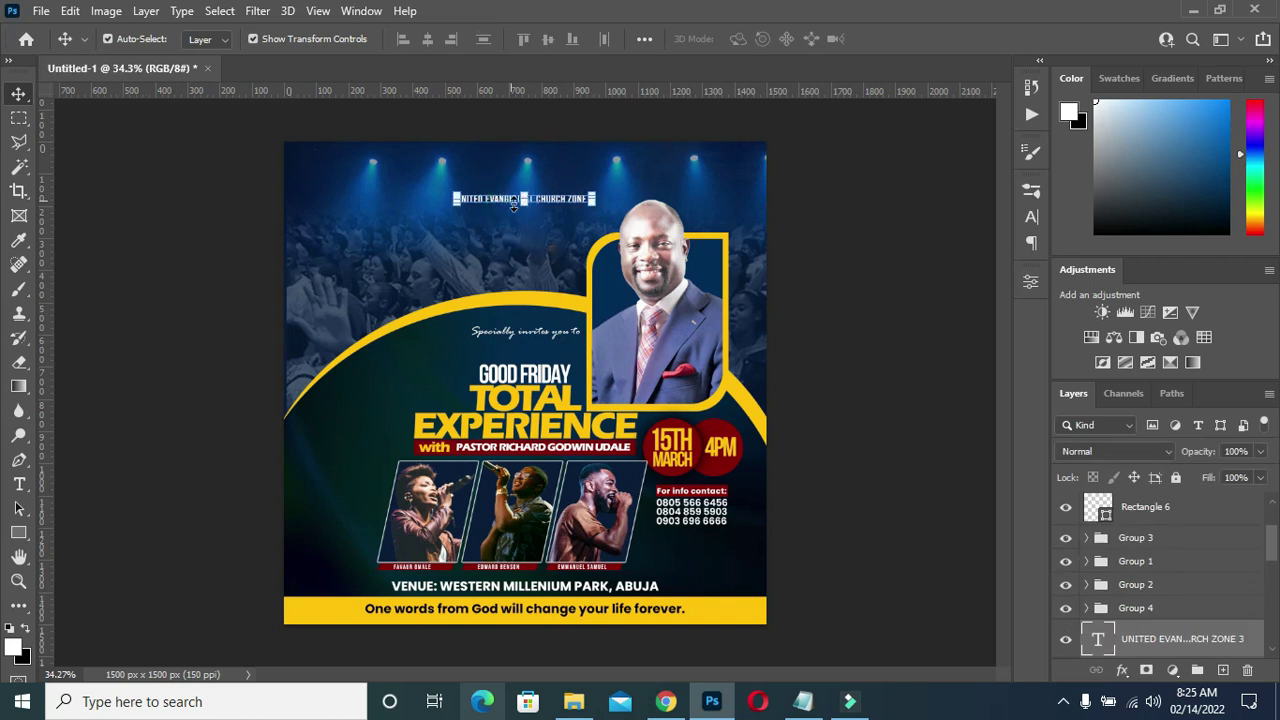
pyautogui.scroll(1, 526, 226)
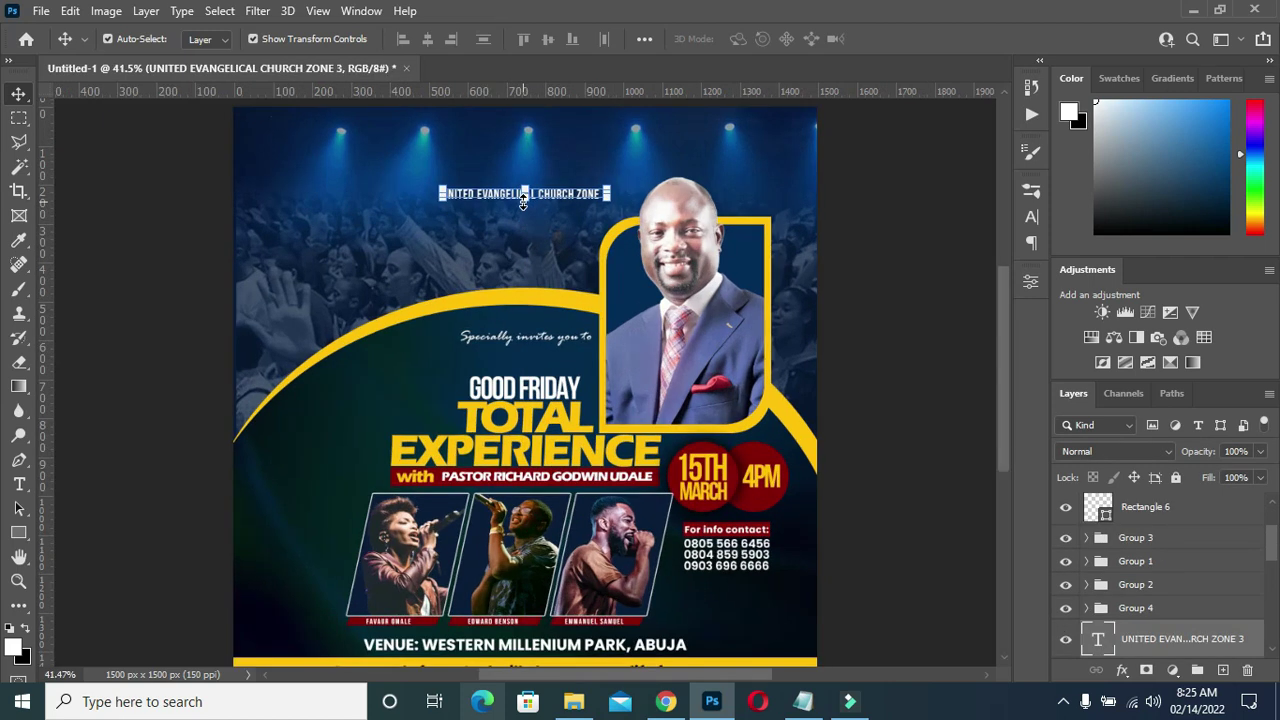
pyautogui.scroll(2, 665, 137)
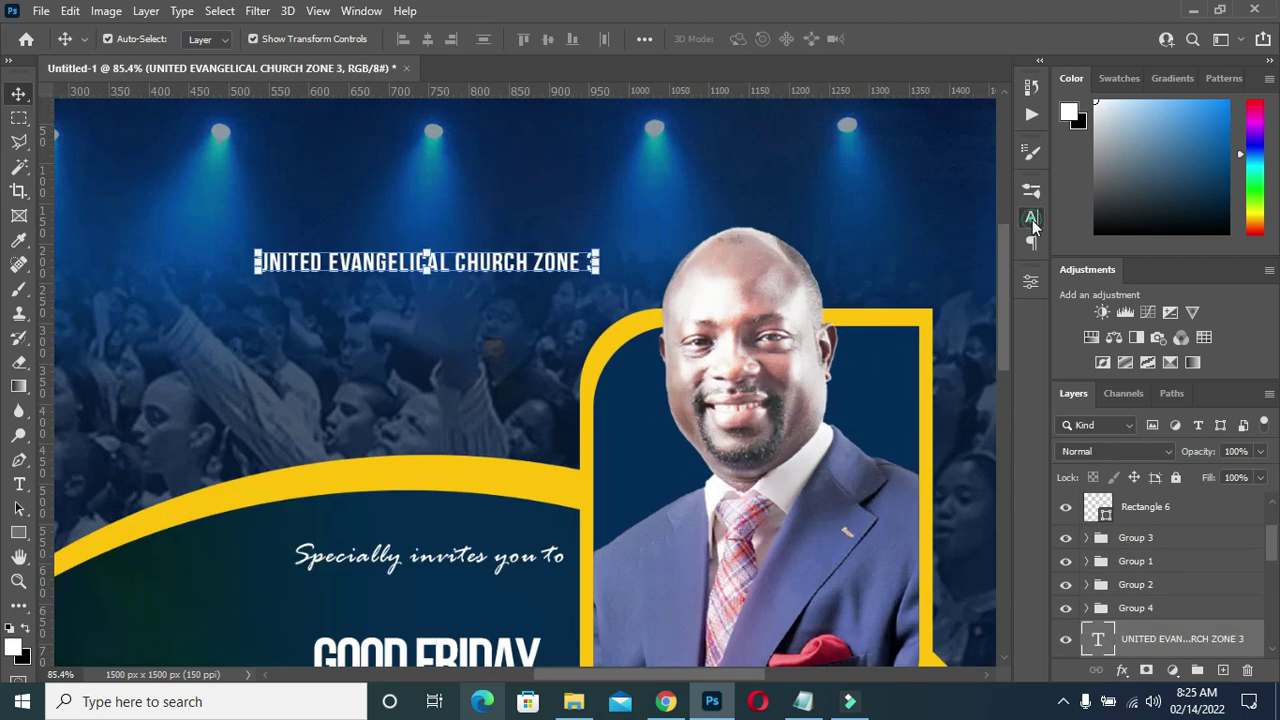
pyautogui.click(1032, 219)
pyautogui.write('0')
pyautogui.press('Return')
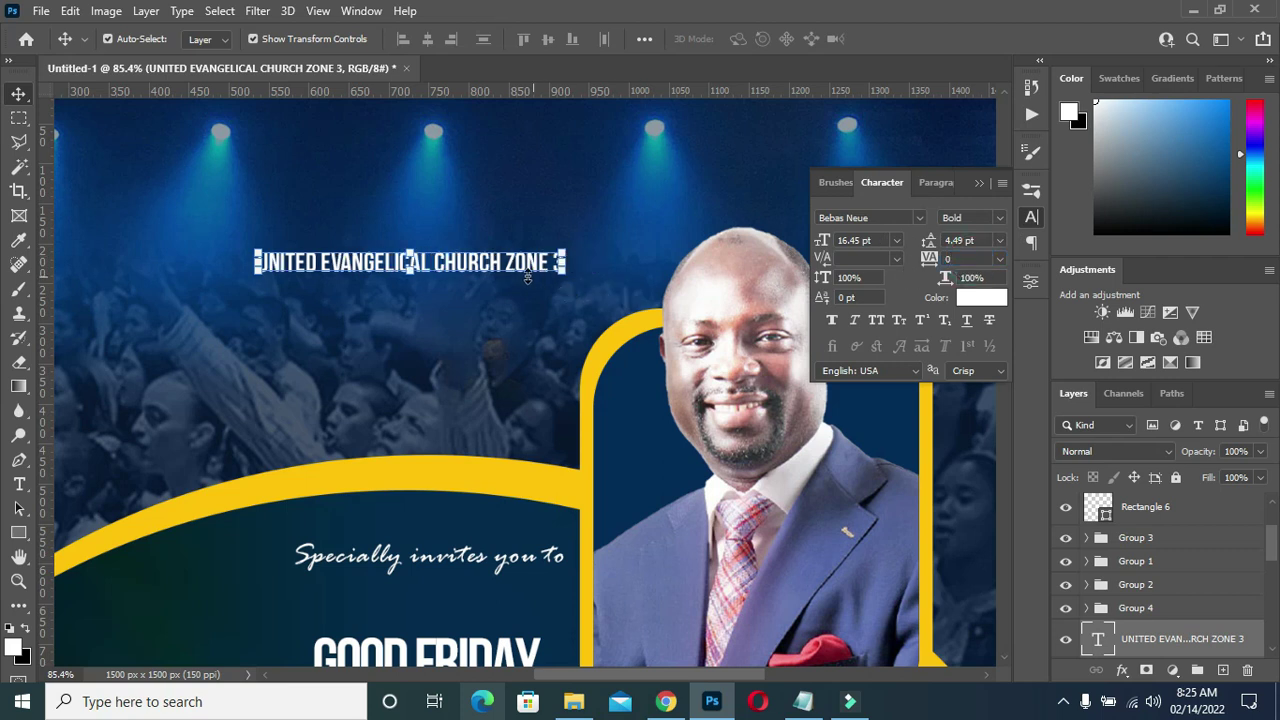
# - Scale the header up, settling at about 118%
pyautogui.hotkey('ctrl', 't')
pyautogui.moveTo(410, 276); pyautogui.dragTo(411, 292)
pyautogui.scroll(-5, 530, 192)
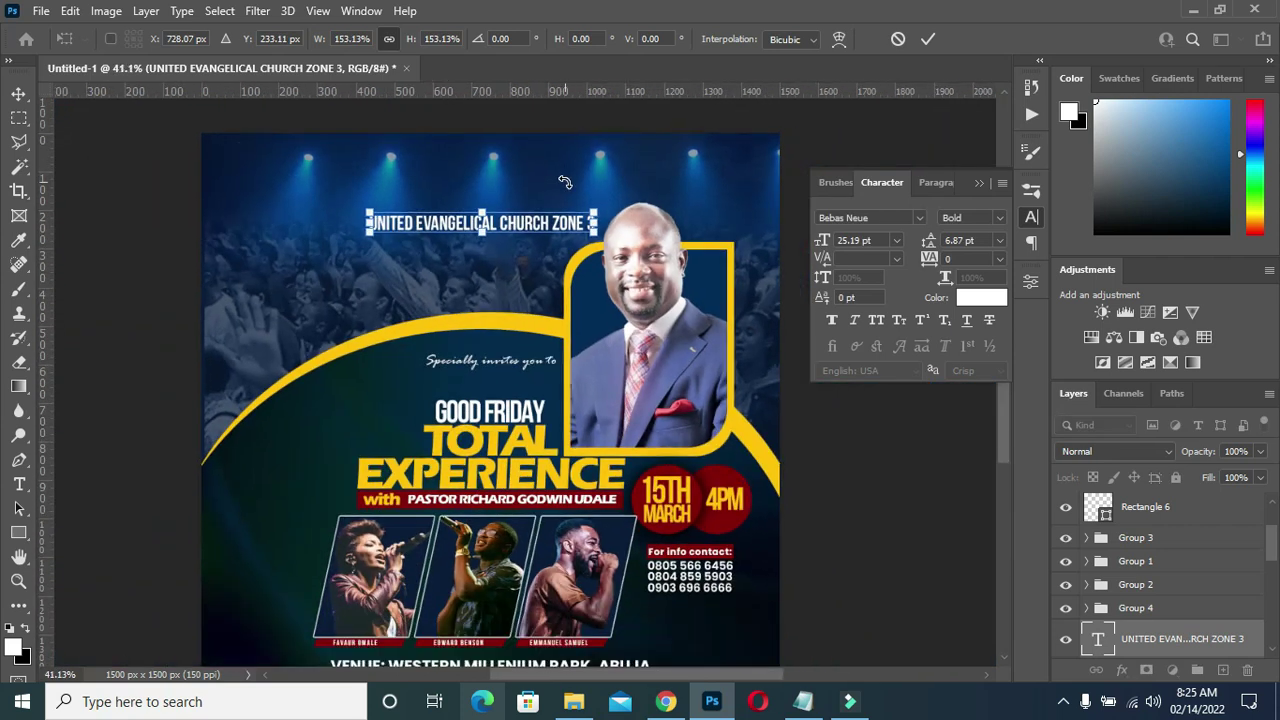
pyautogui.scroll(1, 538, 204)
pyautogui.scroll(2, 538, 204)
pyautogui.scroll(2, 510, 226)
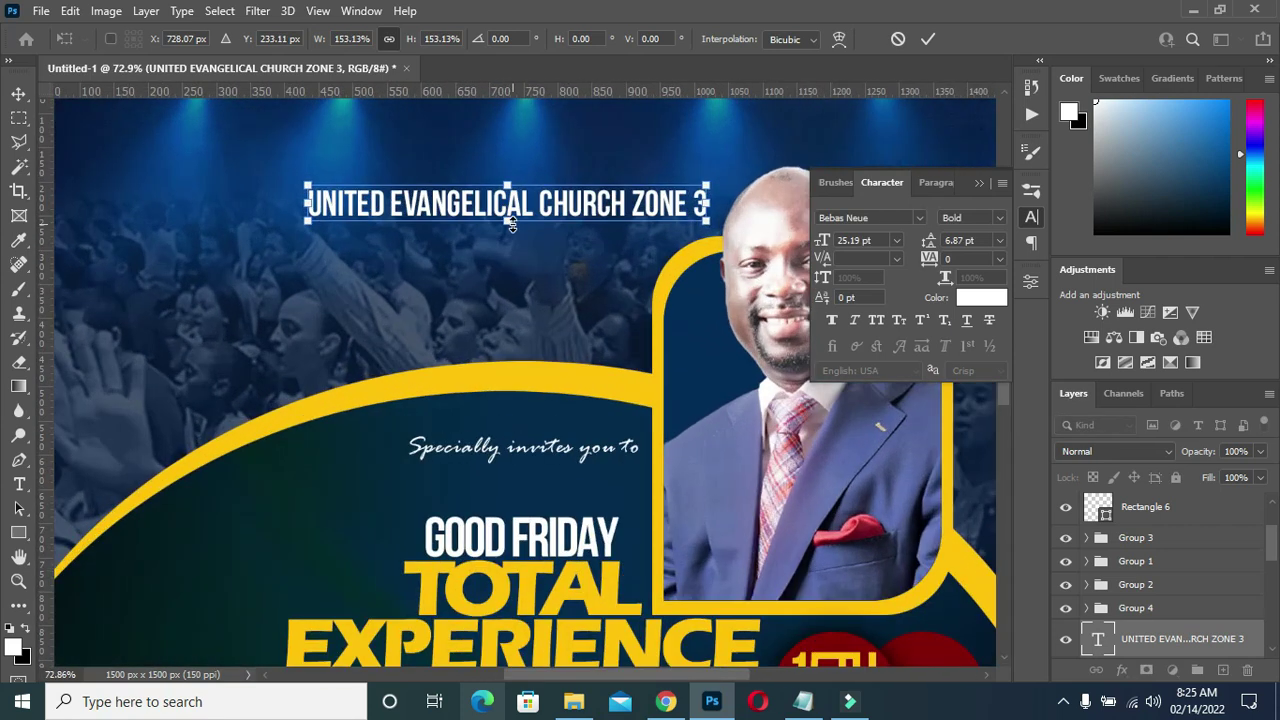
pyautogui.moveTo(508, 222); pyautogui.dragTo(522, 200)
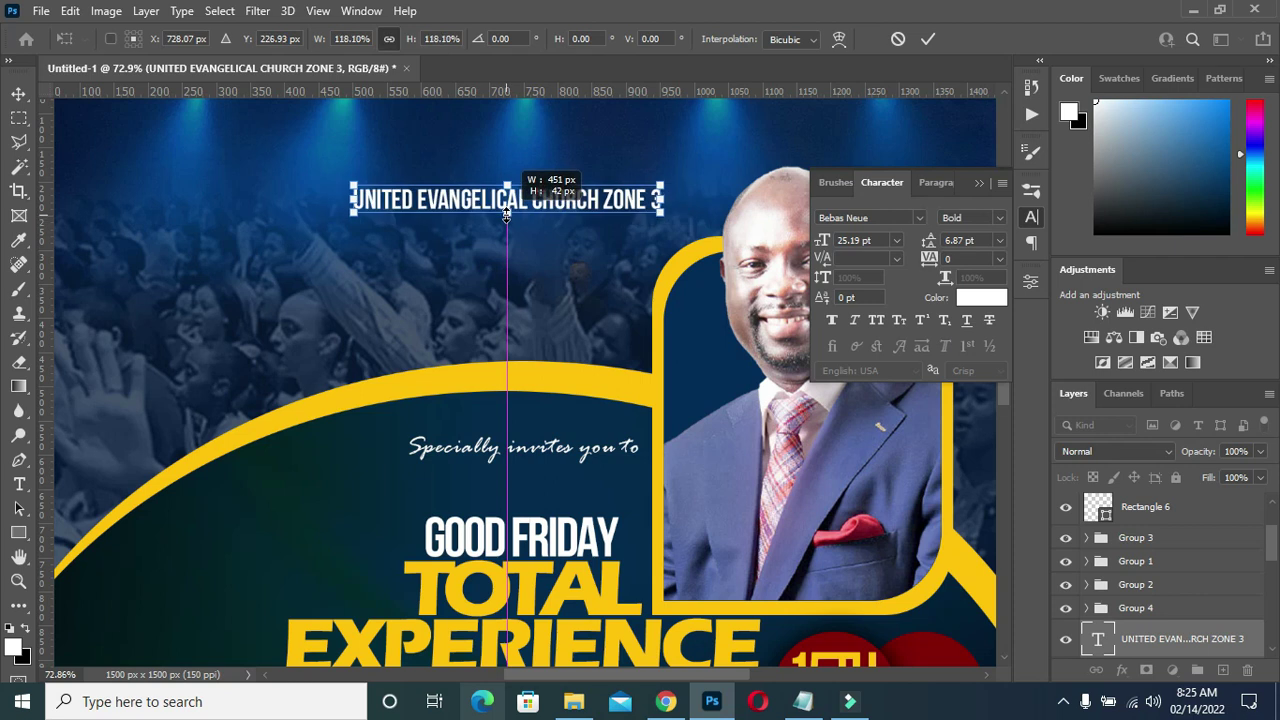
pyautogui.press('Return')
pyautogui.scroll(-5, 522, 200)
pyautogui.scroll(1, 530, 205)
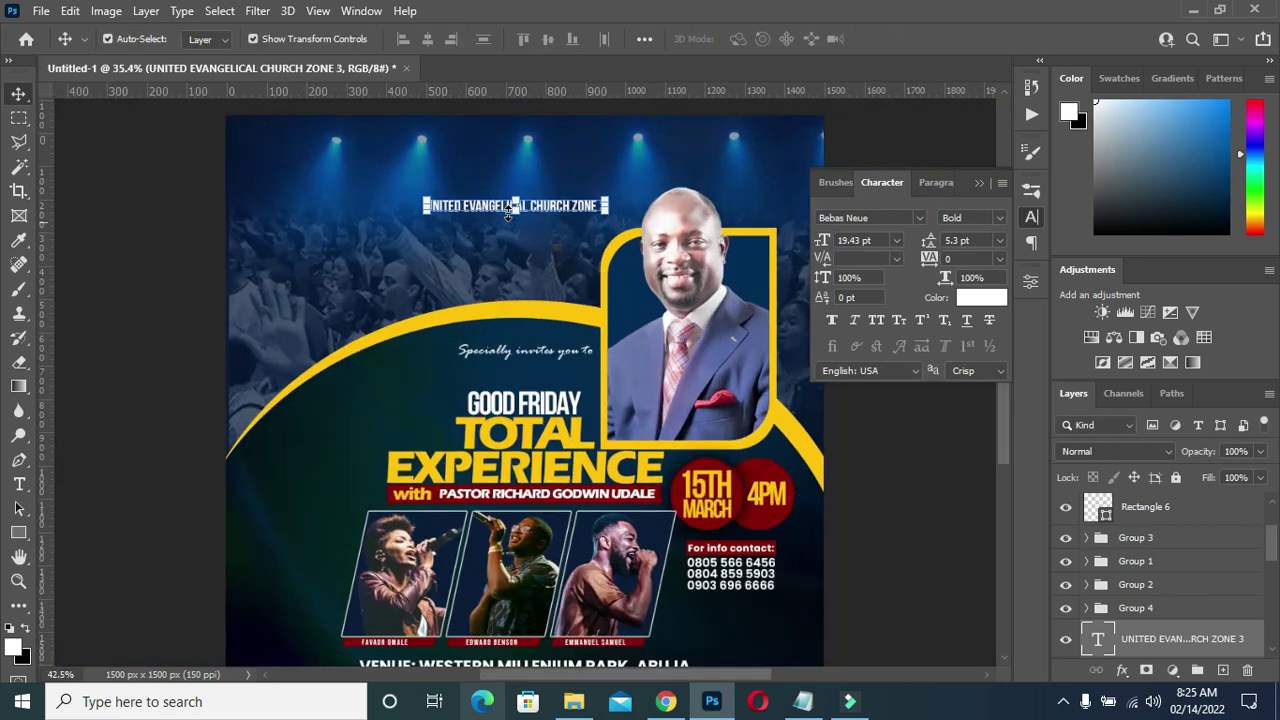
pyautogui.scroll(4, 540, 210)
# - Rescale the header to about 121% and close the Character panel
pyautogui.hotkey('ctrl', 't')
pyautogui.moveTo(520, 215); pyautogui.dragTo(530, 222)
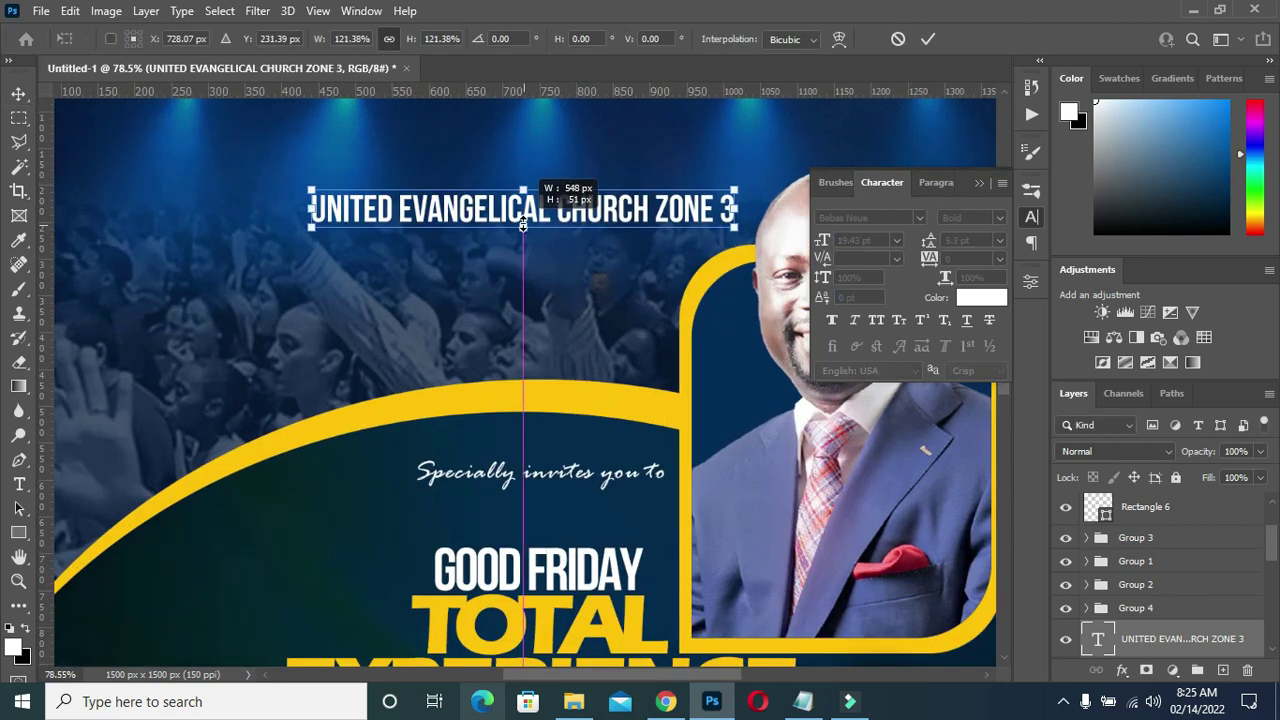
pyautogui.scroll(-3, 540, 205)
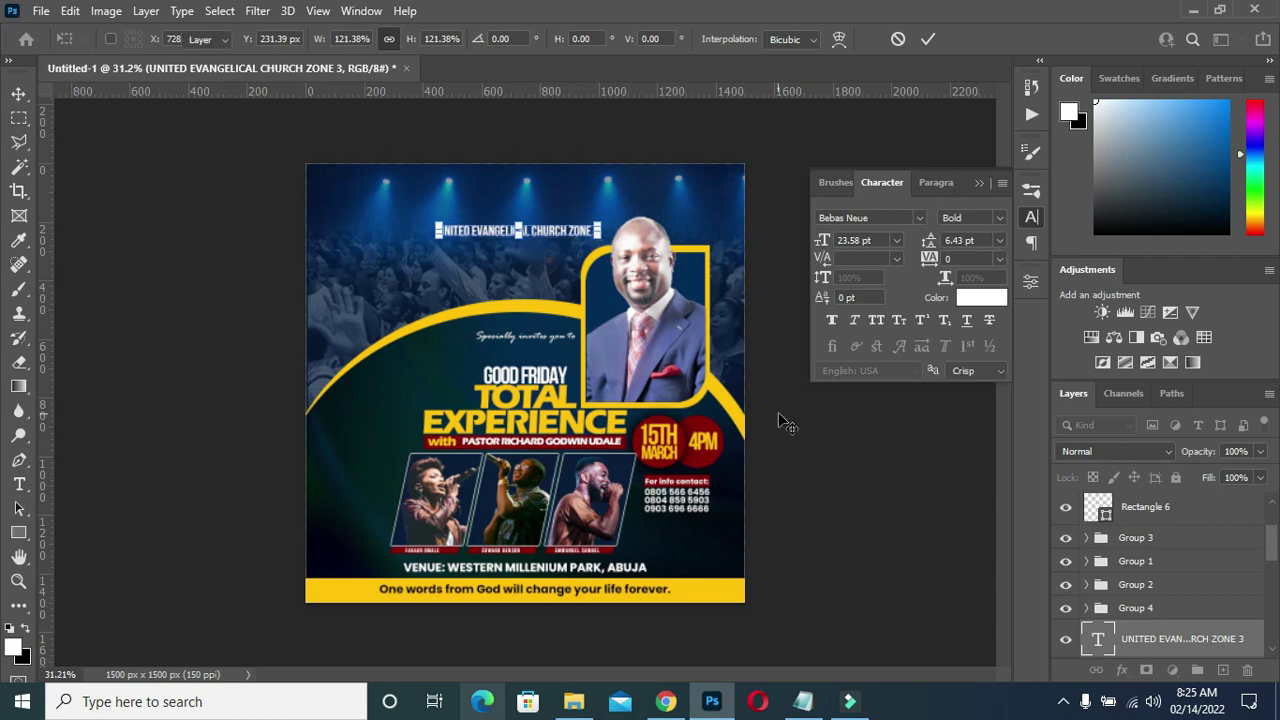
pyautogui.press('Return')
pyautogui.scroll(-2, 517, 183)
pyautogui.scroll(1, 727, 327)
pyautogui.scroll(-1, 737, 275)
pyautogui.scroll(1, 750, 240)
pyautogui.click(981, 184)
pyautogui.scroll(2, 621, 261)
pyautogui.scroll(-1, 600, 330)
pyautogui.scroll(2, 540, 445)
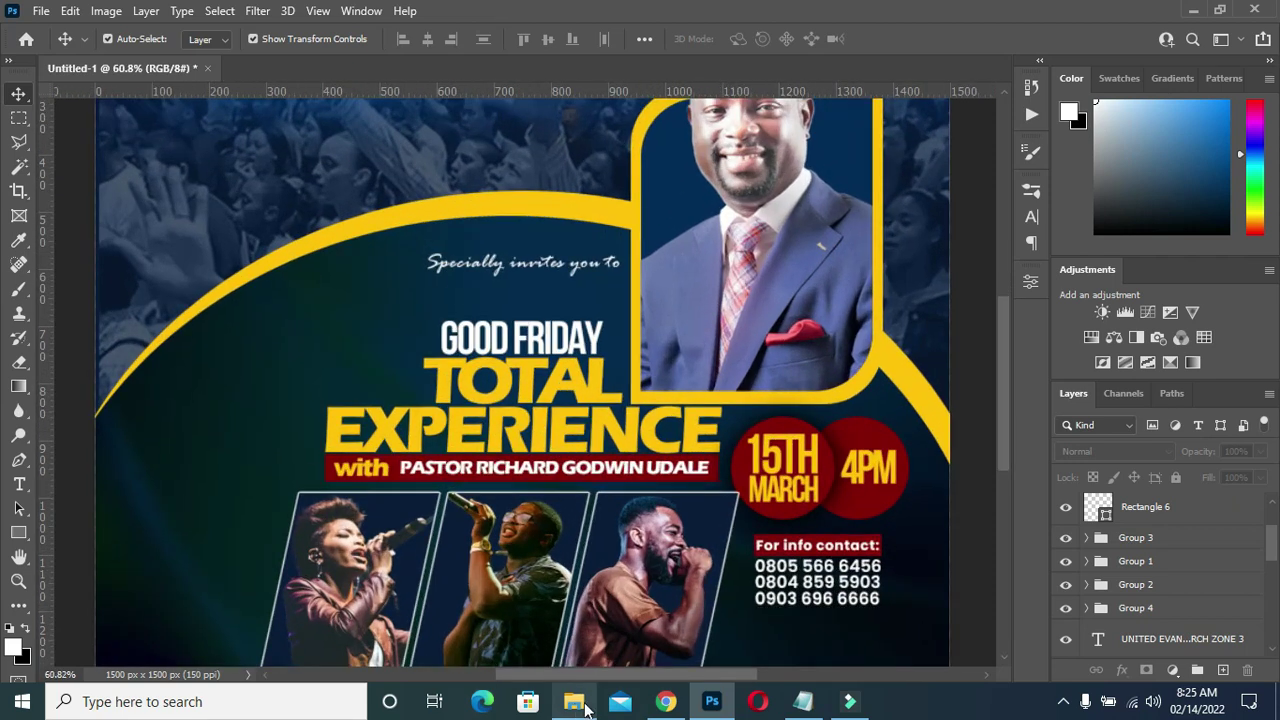
# - Group the contact block's red rectangle and text layers together
pyautogui.scroll(1, 1184, 515)
pyautogui.click(1167, 540)
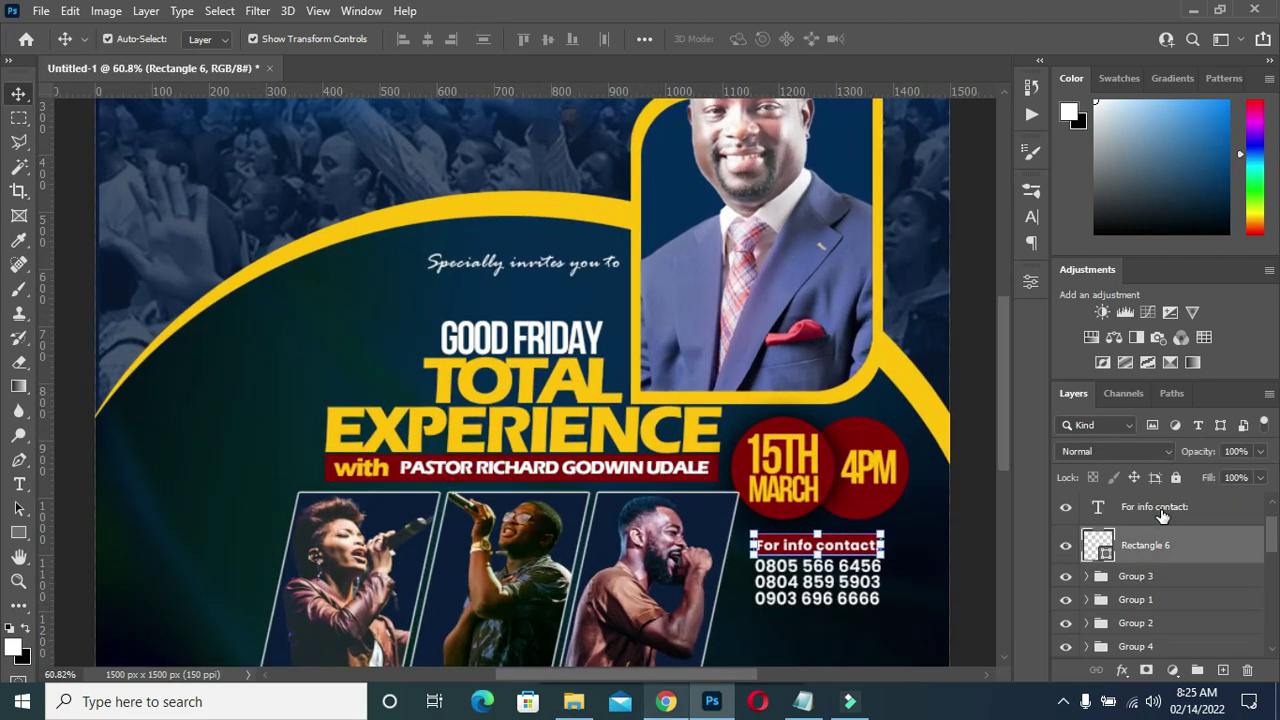
pyautogui.scroll(1, 1150, 515)
pyautogui.keyDown('shift'); pyautogui.click(1150, 512); pyautogui.keyUp('shift')
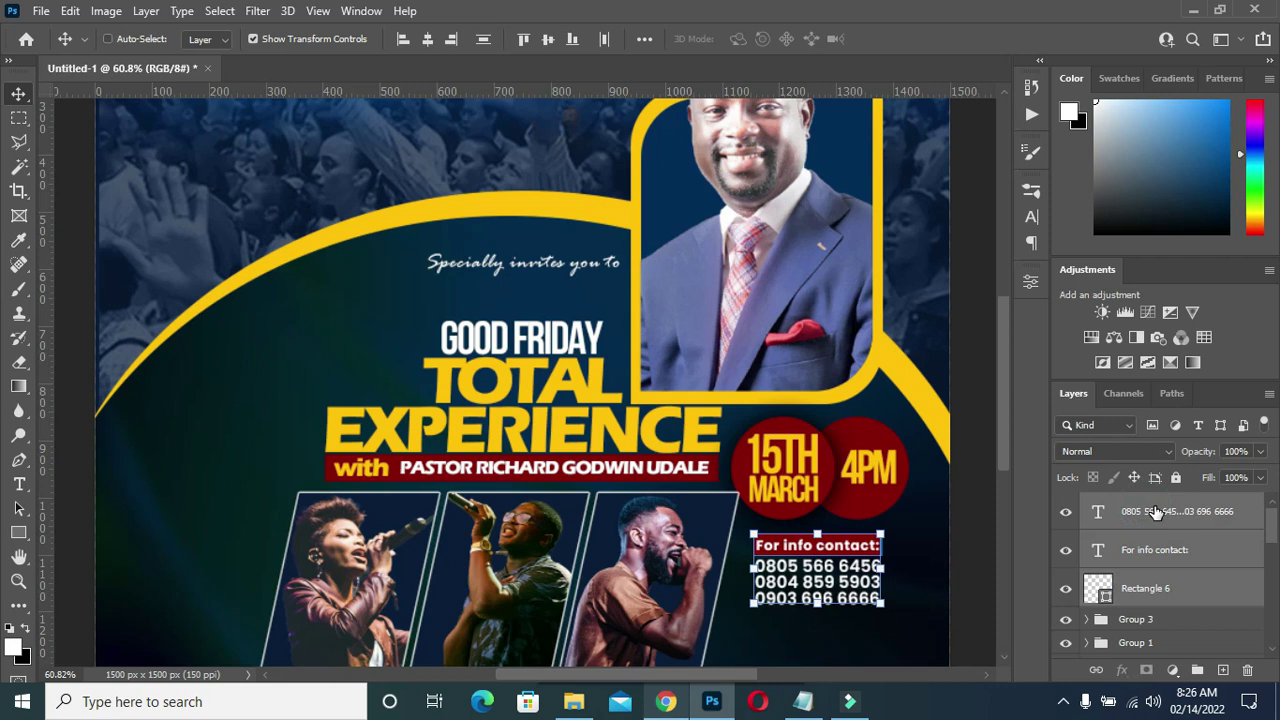
pyautogui.hotkey('ctrl', 'g')
# - Group the background image layers at the bottom of the stack
pyautogui.scroll(-3, 1160, 540)
pyautogui.click(1174, 553)
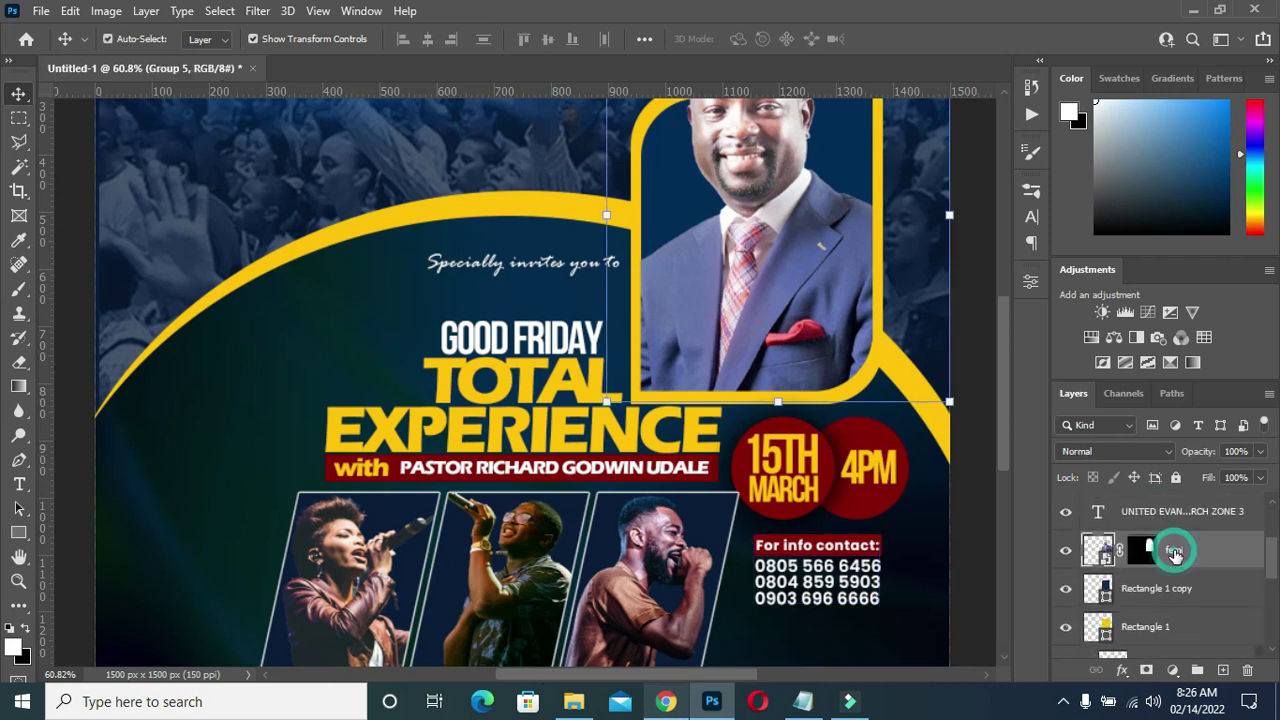
pyautogui.scroll(-2, 1176, 560)
pyautogui.scroll(-2, 1178, 575)
pyautogui.scroll(-2, 1182, 595)
pyautogui.keyDown('shift'); pyautogui.click(1183, 600); pyautogui.keyUp('shift')
pyautogui.hotkey('ctrl', 'g')
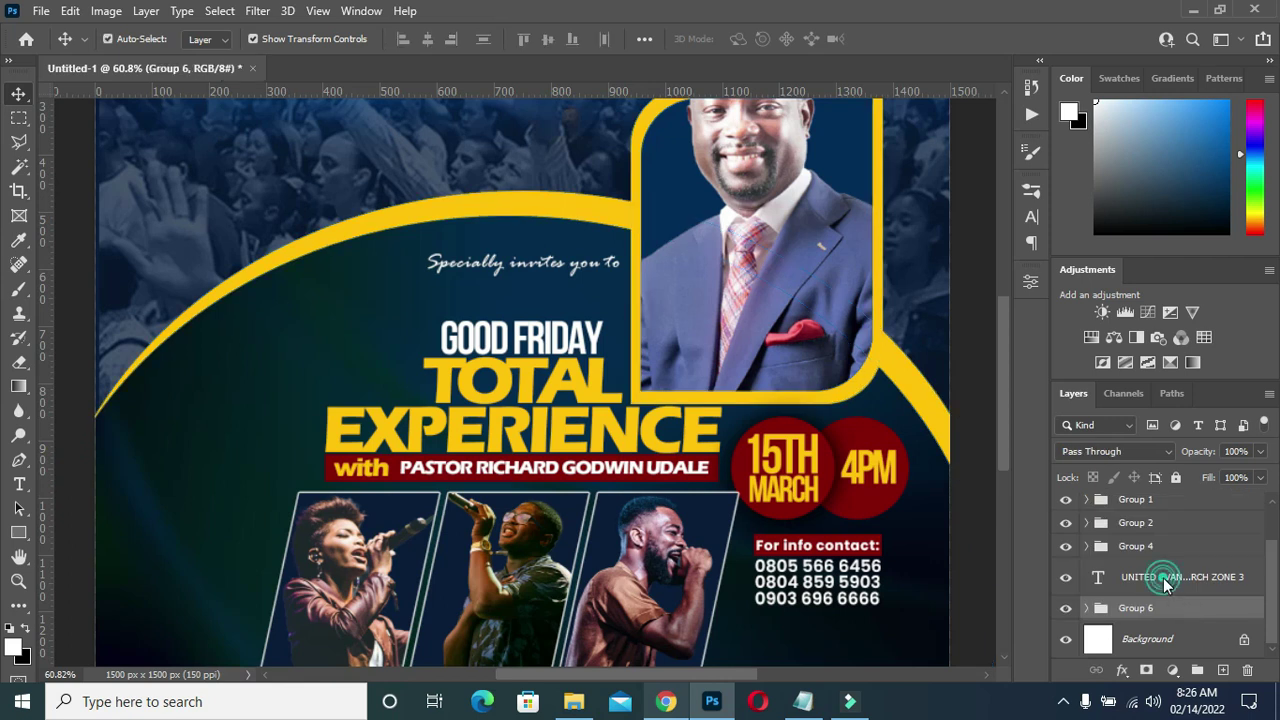
# - Put the church header text in its own collapsed group, then select the singers' group
pyautogui.click(1180, 577)
pyautogui.hotkey('ctrl', 'g')
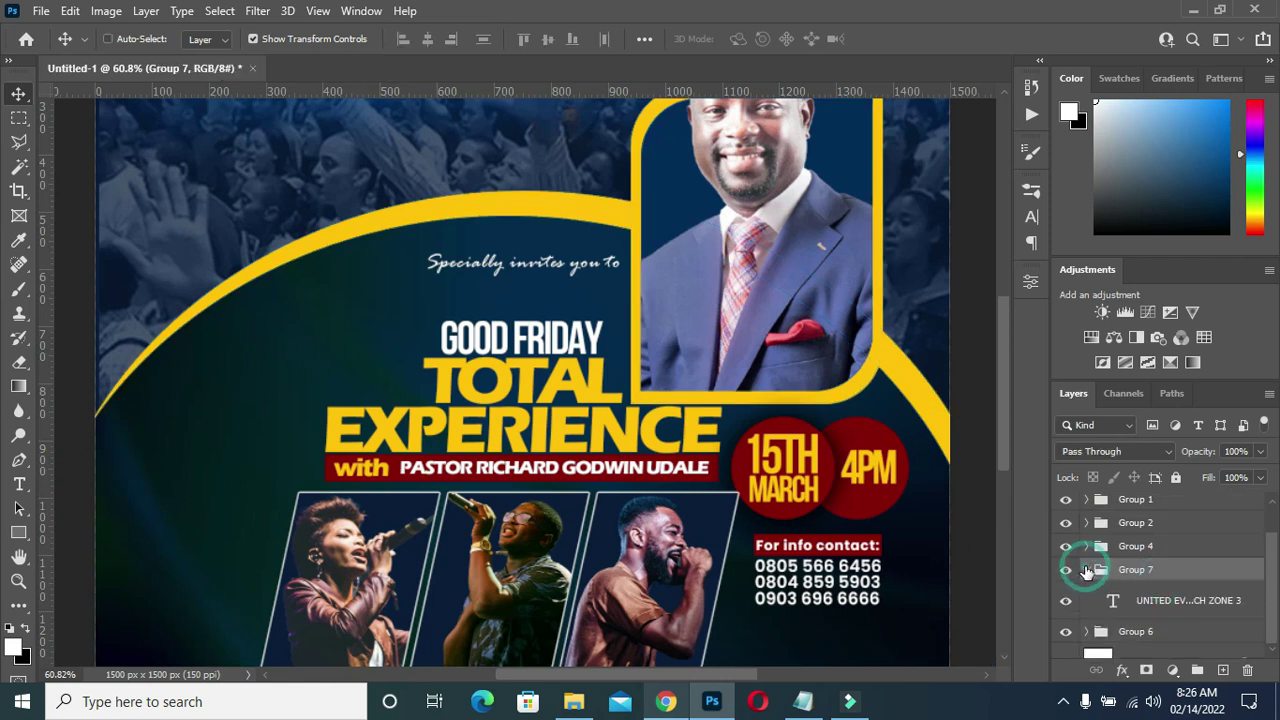
pyautogui.click(1086, 569)
pyautogui.click(975, 510)
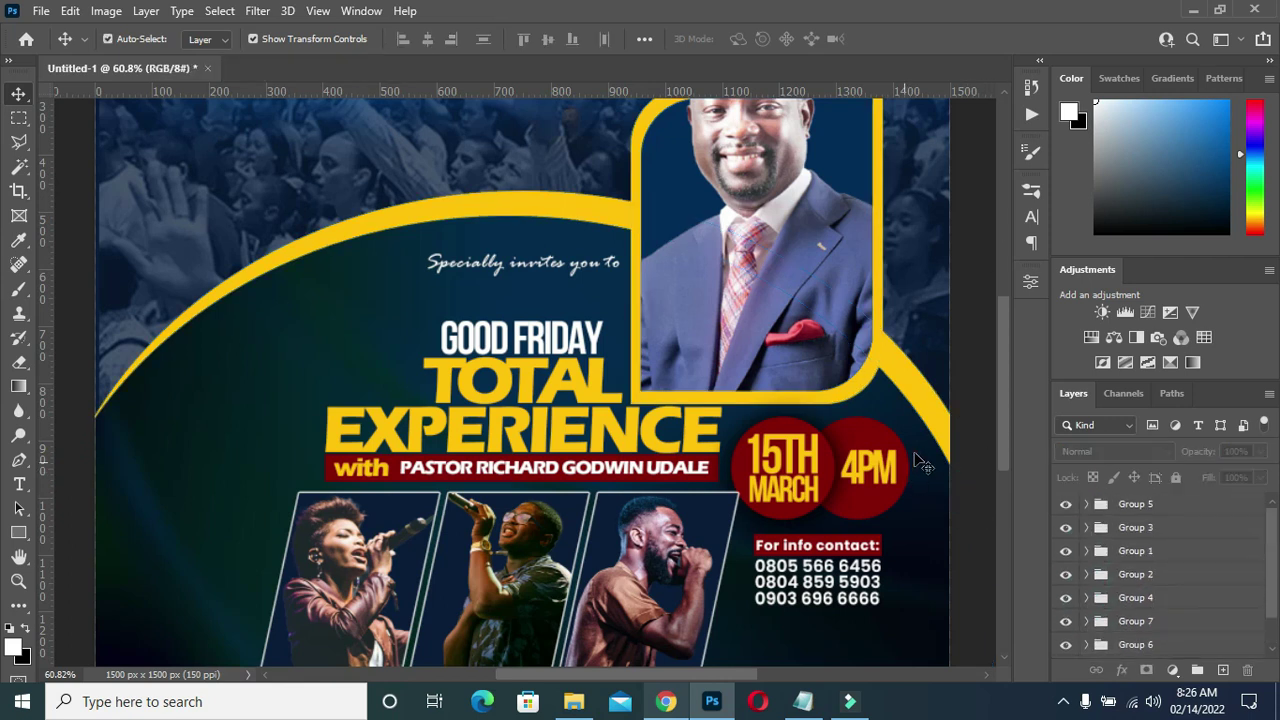
pyautogui.scroll(-2, 948, 465)
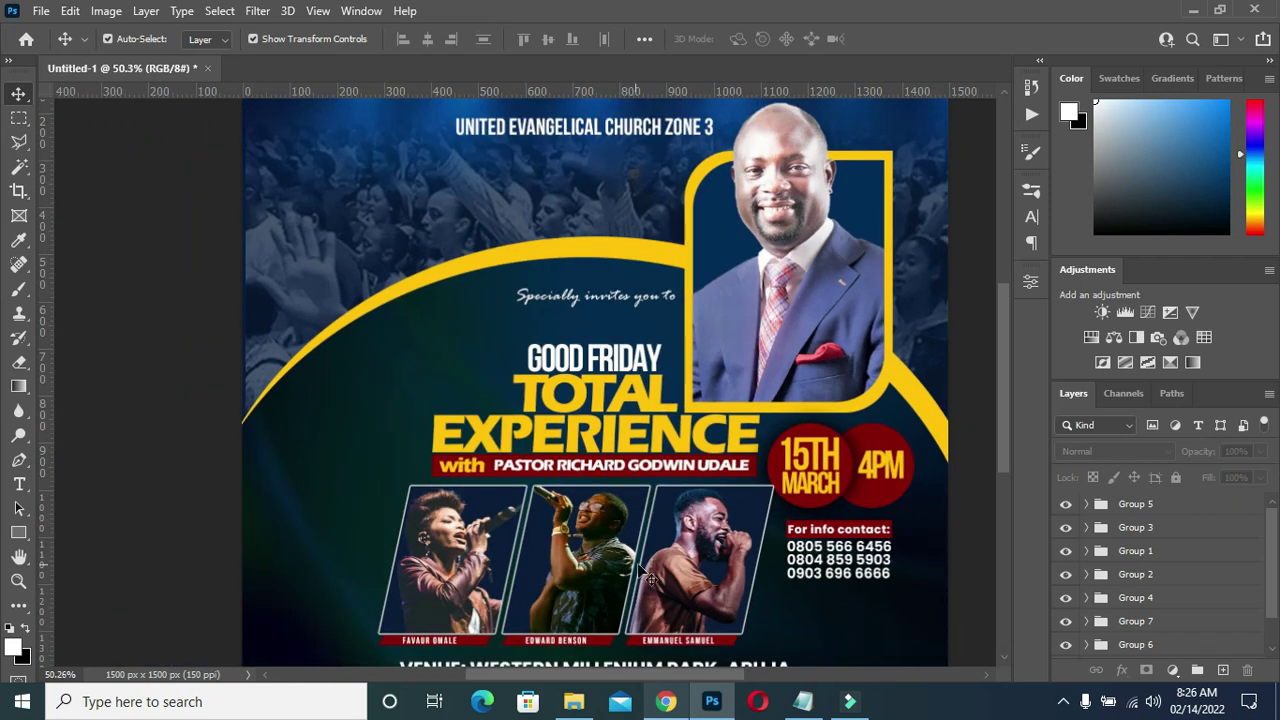
pyautogui.click(1128, 551)
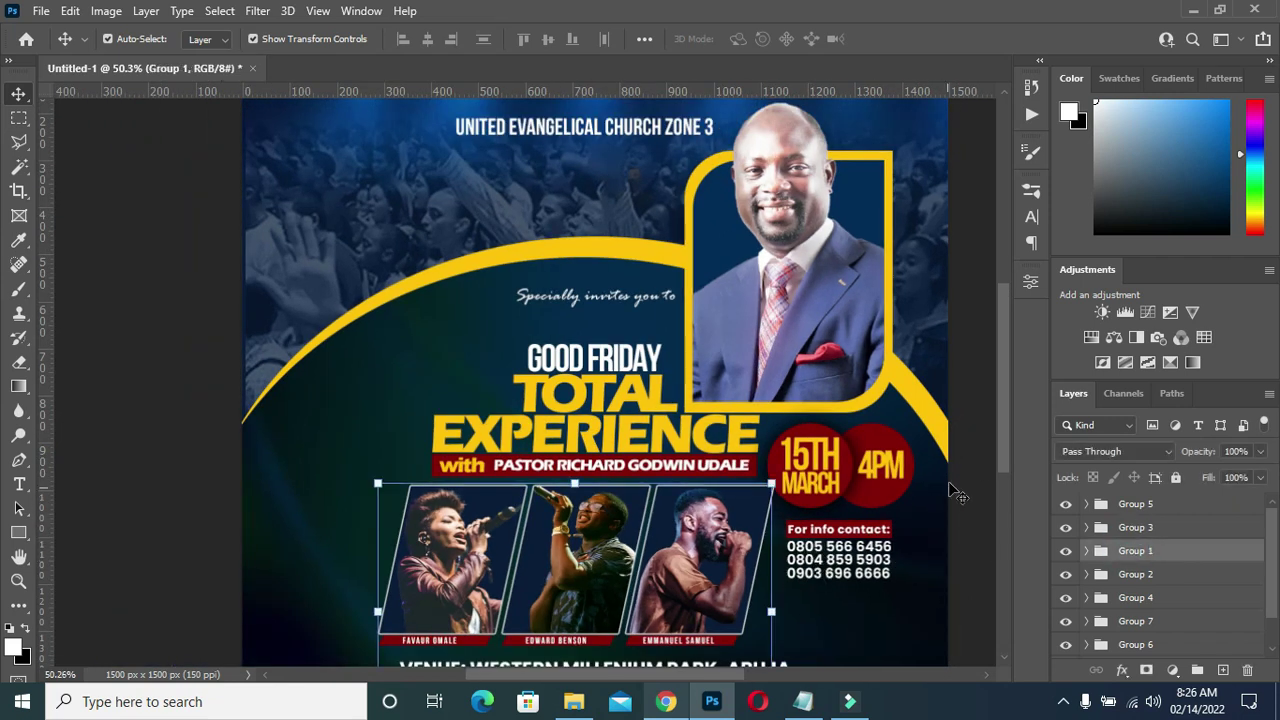
# - Drag the glowing-light image from the images folder into the singers' group, above EMMANUEL SAMUEL
pyautogui.click(1086, 551)
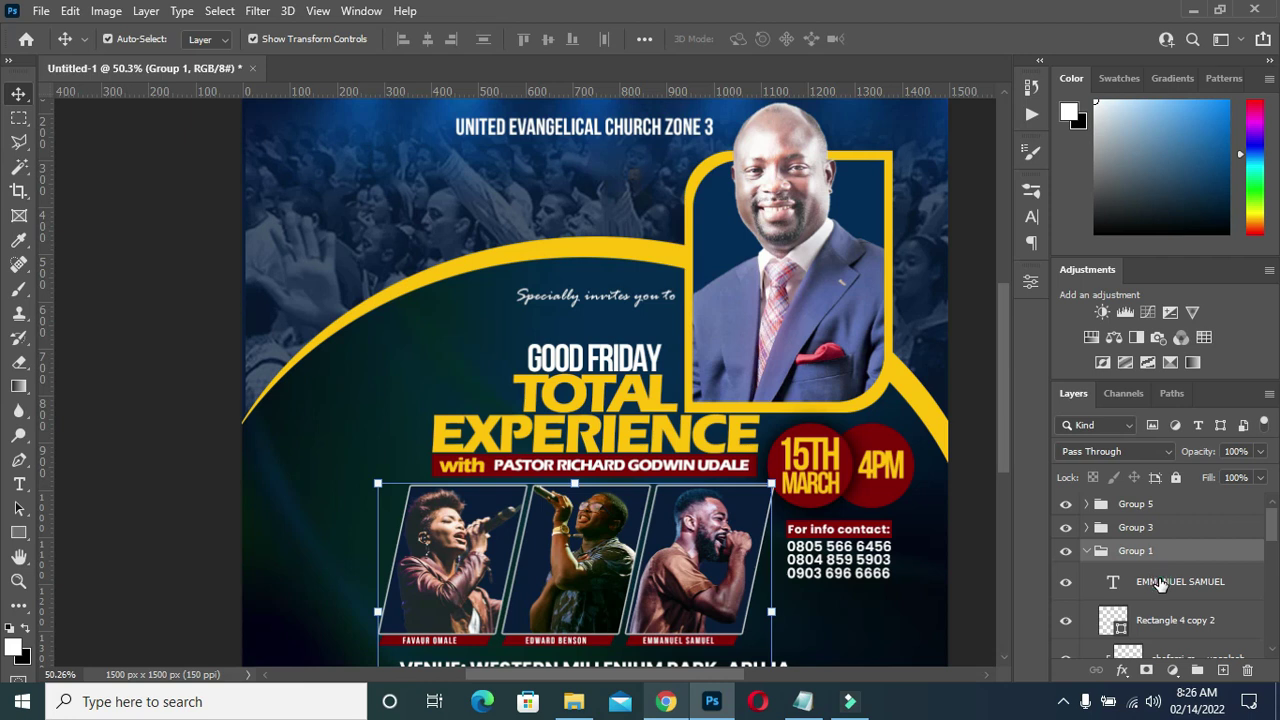
pyautogui.click(1160, 584)
pyautogui.click(573, 701)
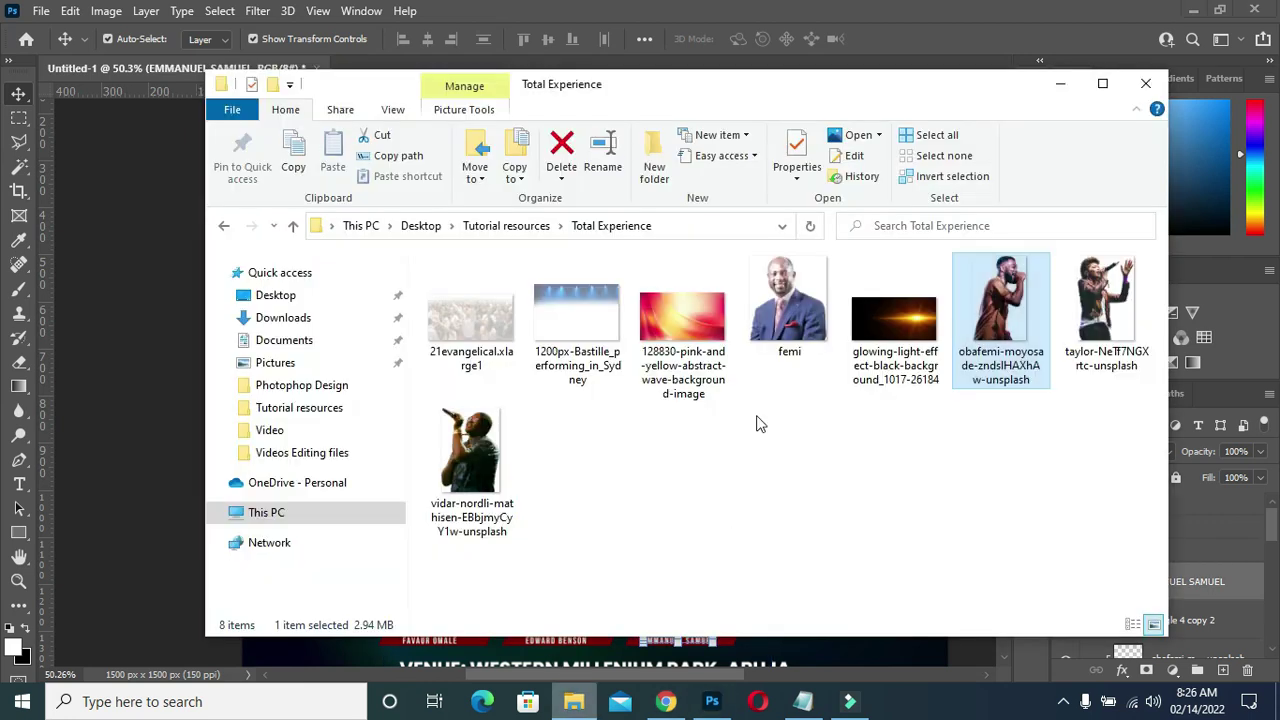
pyautogui.click(908, 325)
pyautogui.moveTo(907, 314); pyautogui.dragTo(250, 550)
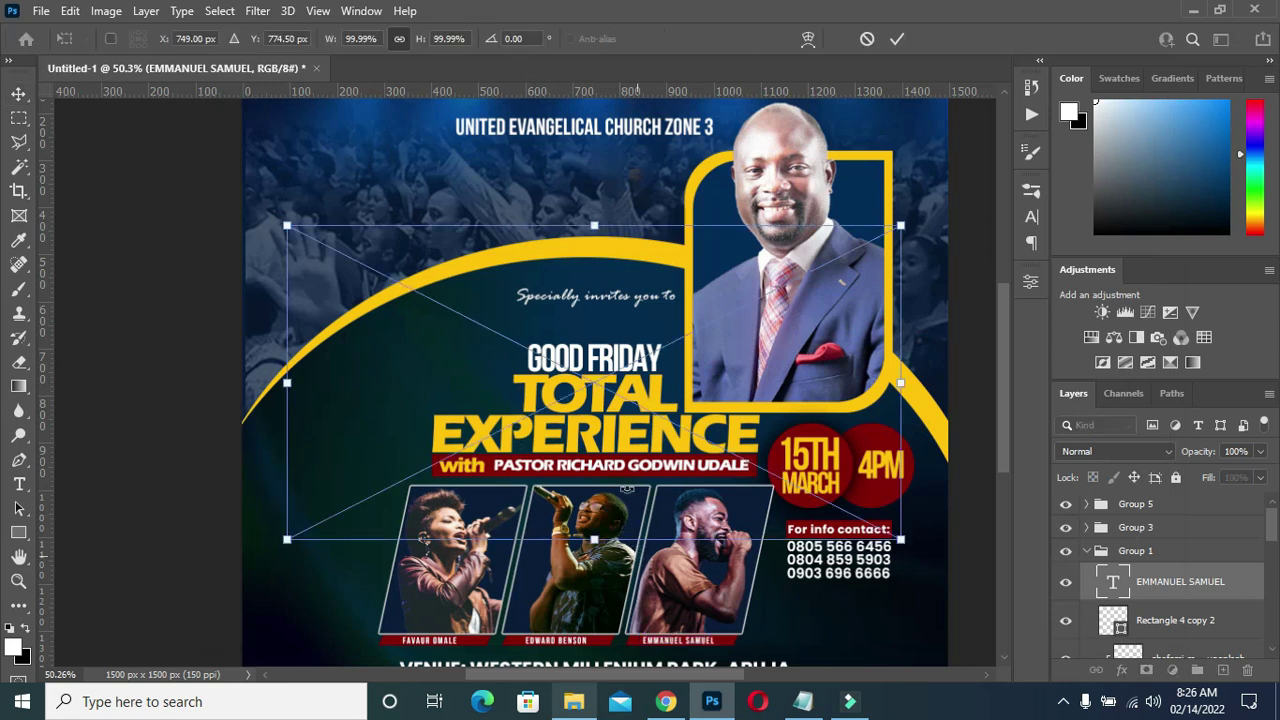
# - Scale the glow to about 28% and place it between the first two singers
pyautogui.scroll(3, 682, 548)
pyautogui.scroll(-3, 1004, 471)
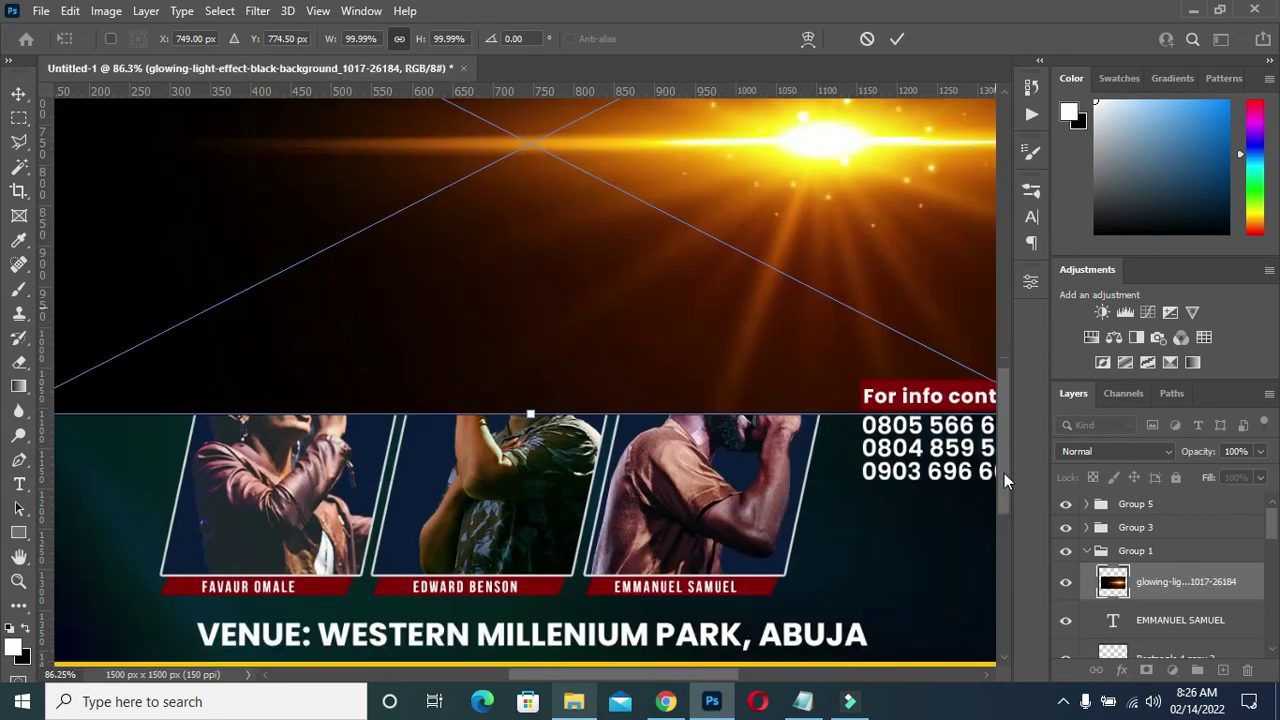
pyautogui.moveTo(535, 392); pyautogui.dragTo(530, 205)
pyautogui.moveTo(545, 124); pyautogui.dragTo(527, 449)
pyautogui.moveTo(514, 160); pyautogui.dragTo(487, 309)
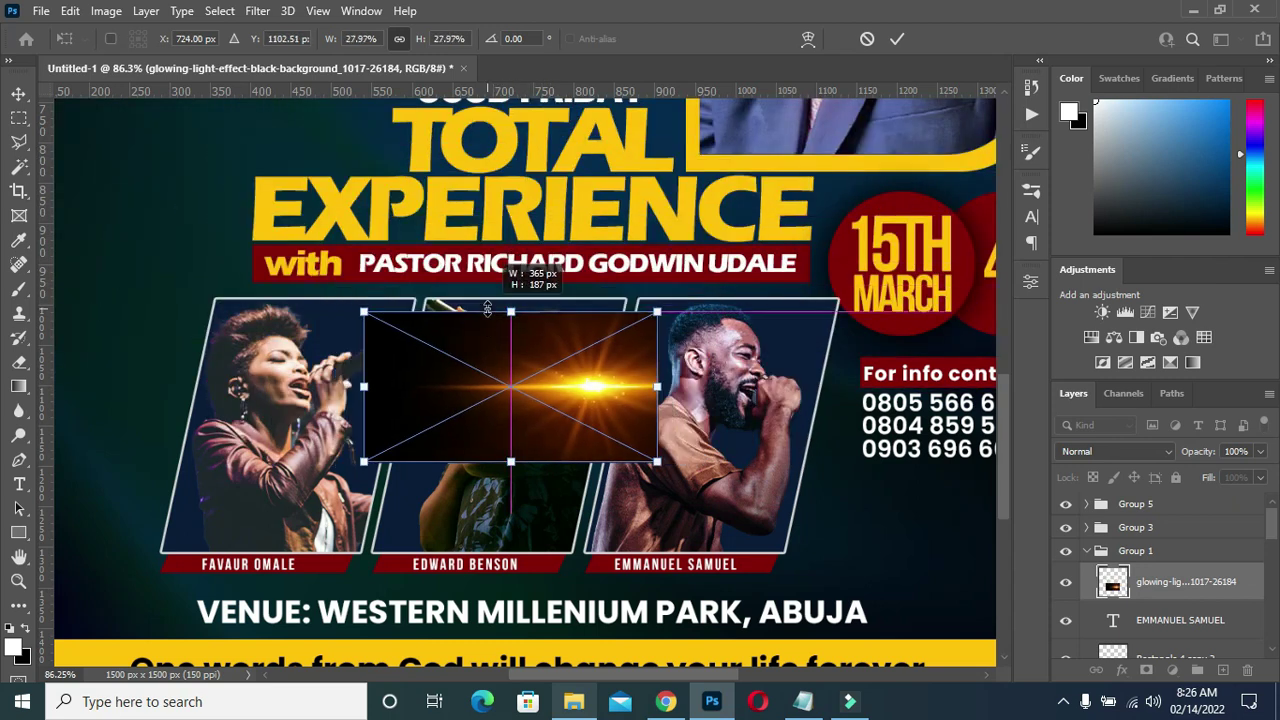
pyautogui.moveTo(535, 358); pyautogui.dragTo(428, 373)
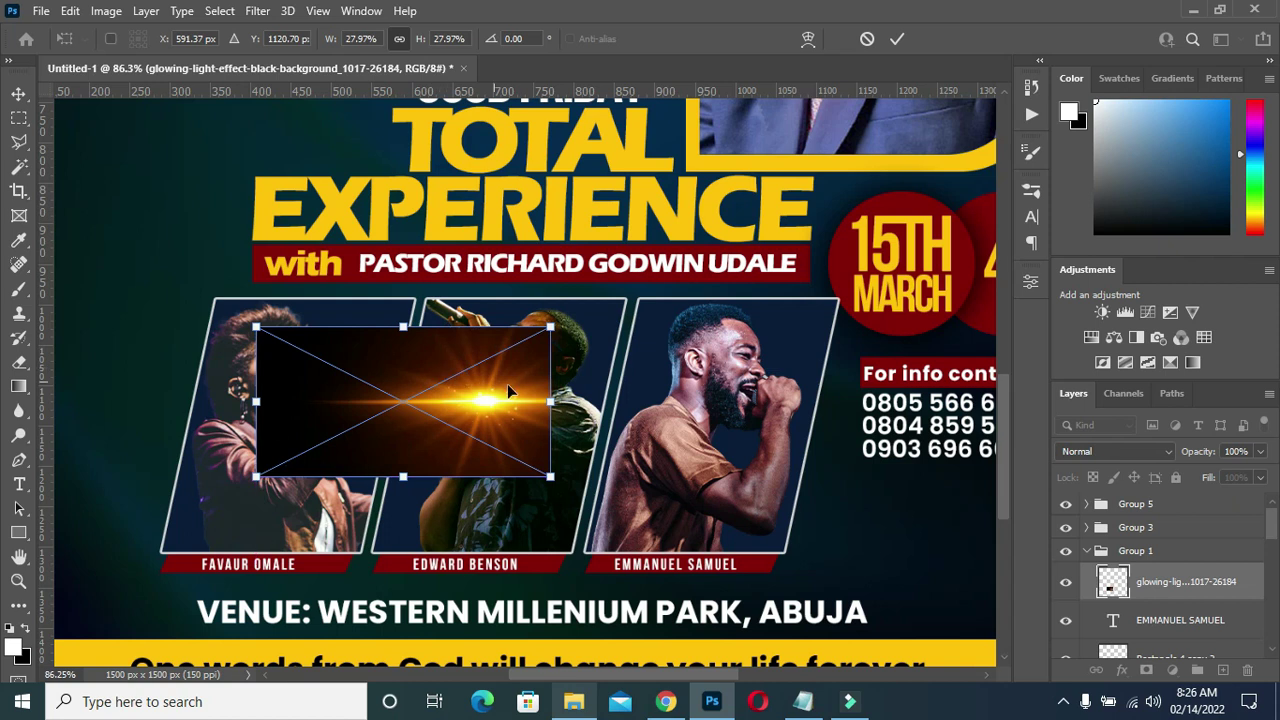
pyautogui.click(897, 38)
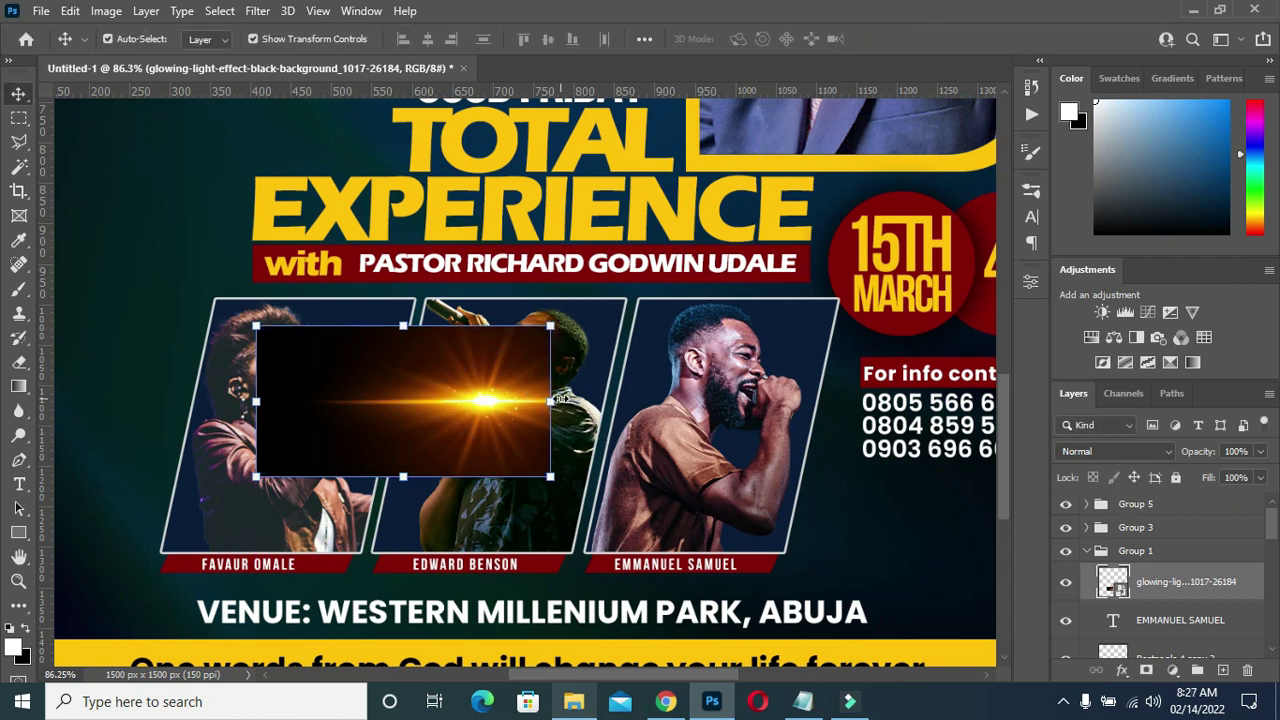
# - Set the glow layer to Screen blend mode and choose Filter > Blur > Gaussian Blur
pyautogui.click(1108, 451)
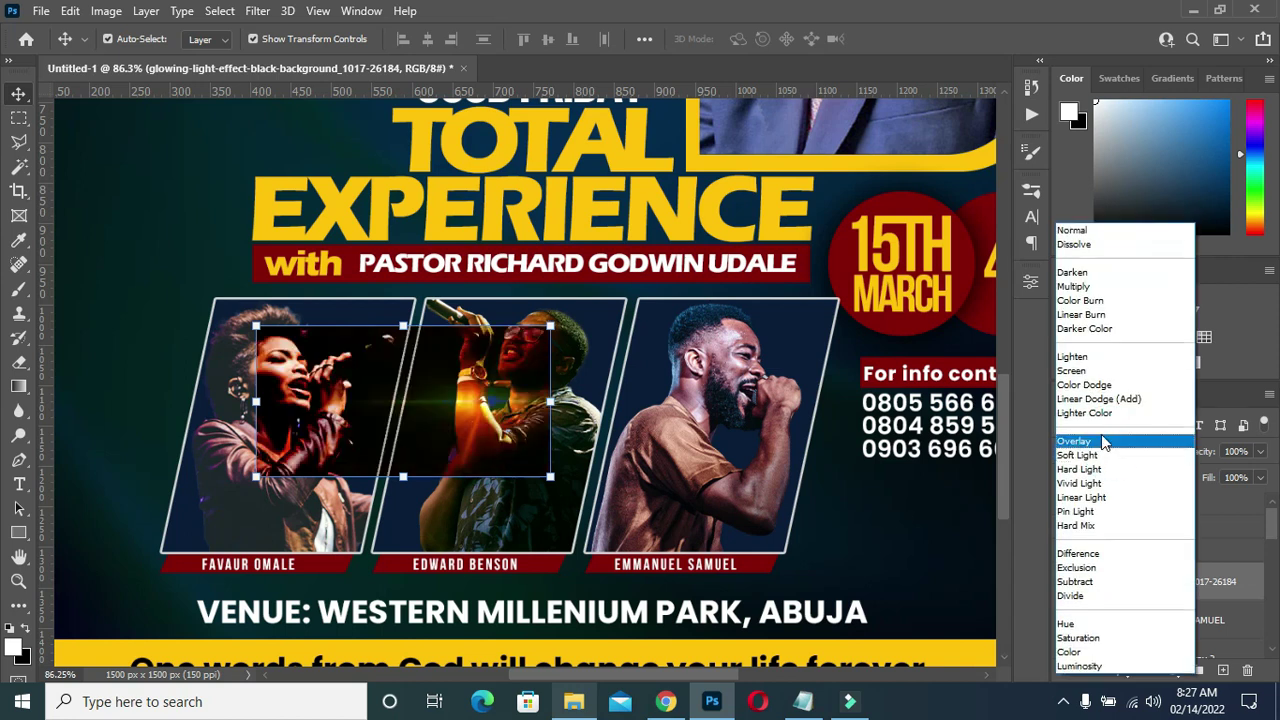
pyautogui.click(1085, 366)
pyautogui.click(255, 11)
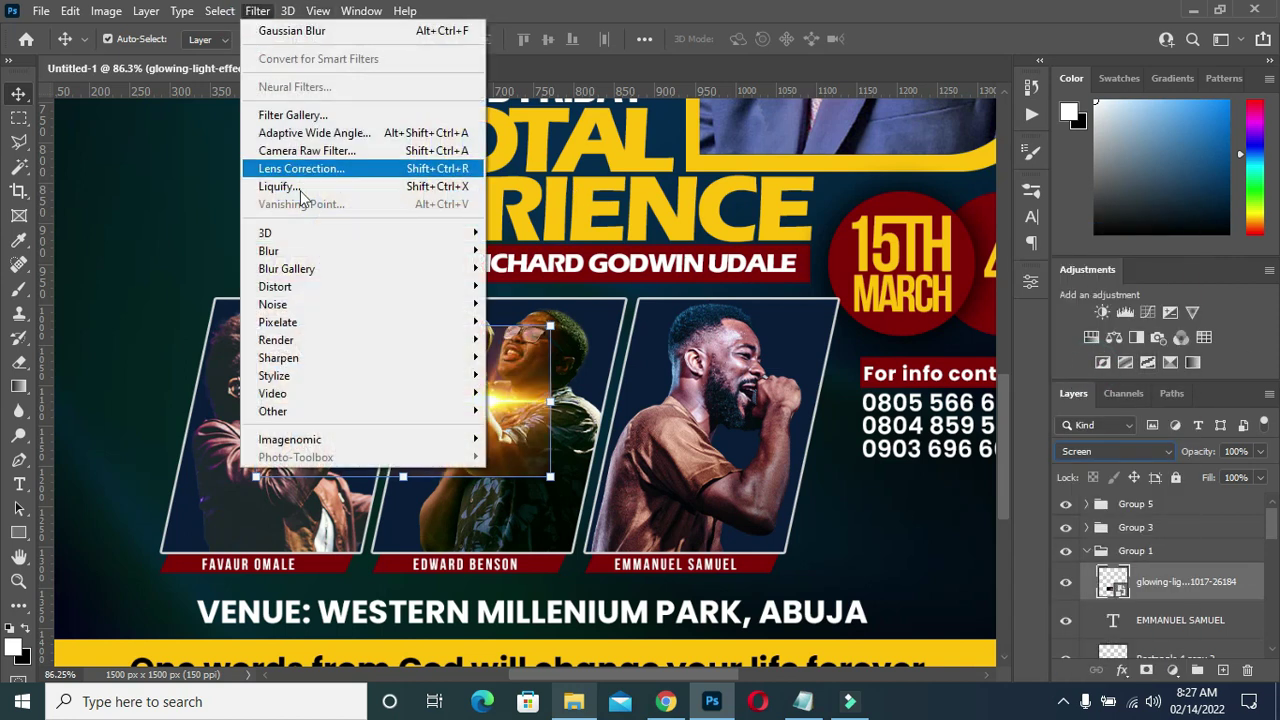
pyautogui.click(540, 318)
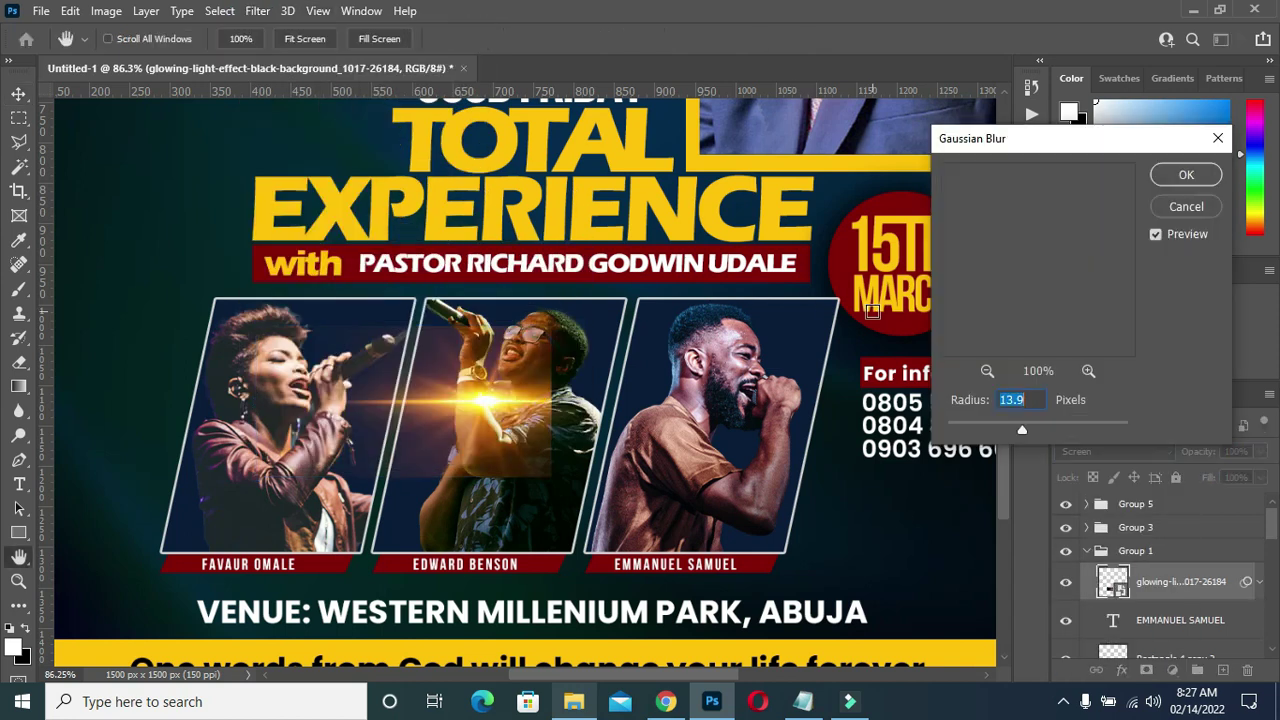
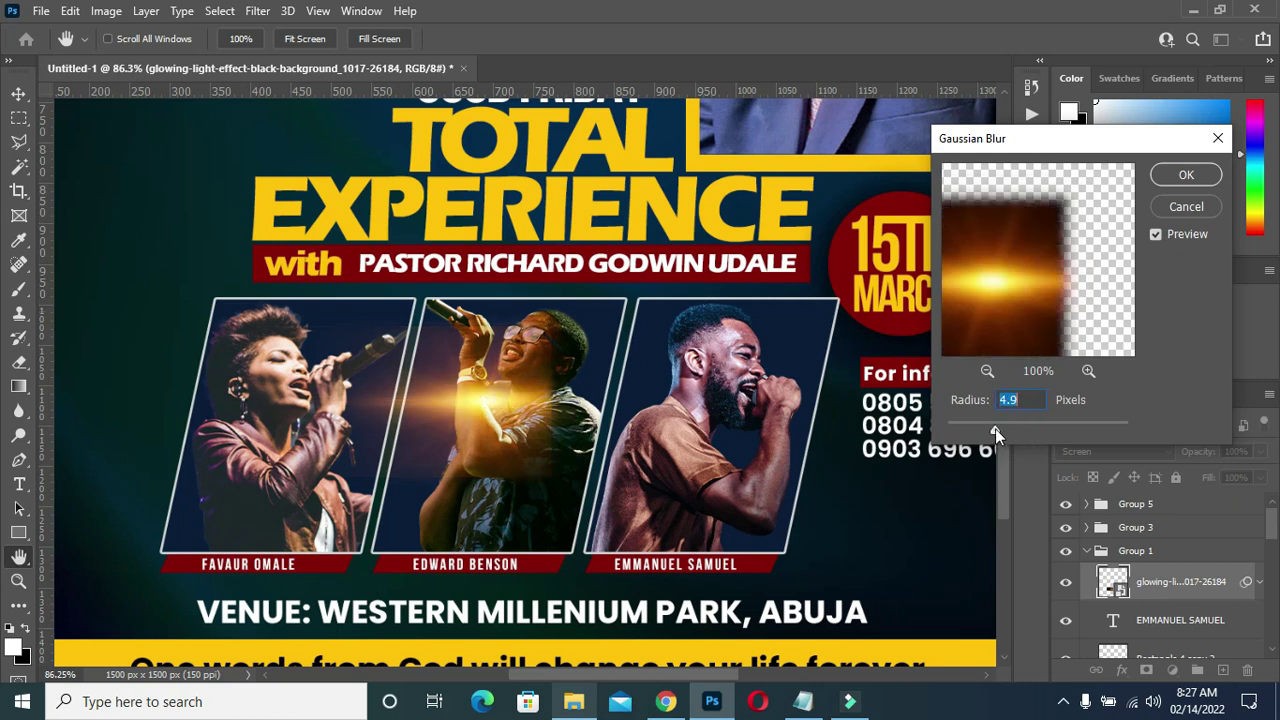
# - Apply a 2.6-pixel Gaussian Blur to the glow and add a layer mask
pyautogui.moveTo(971, 430); pyautogui.dragTo(971, 432)
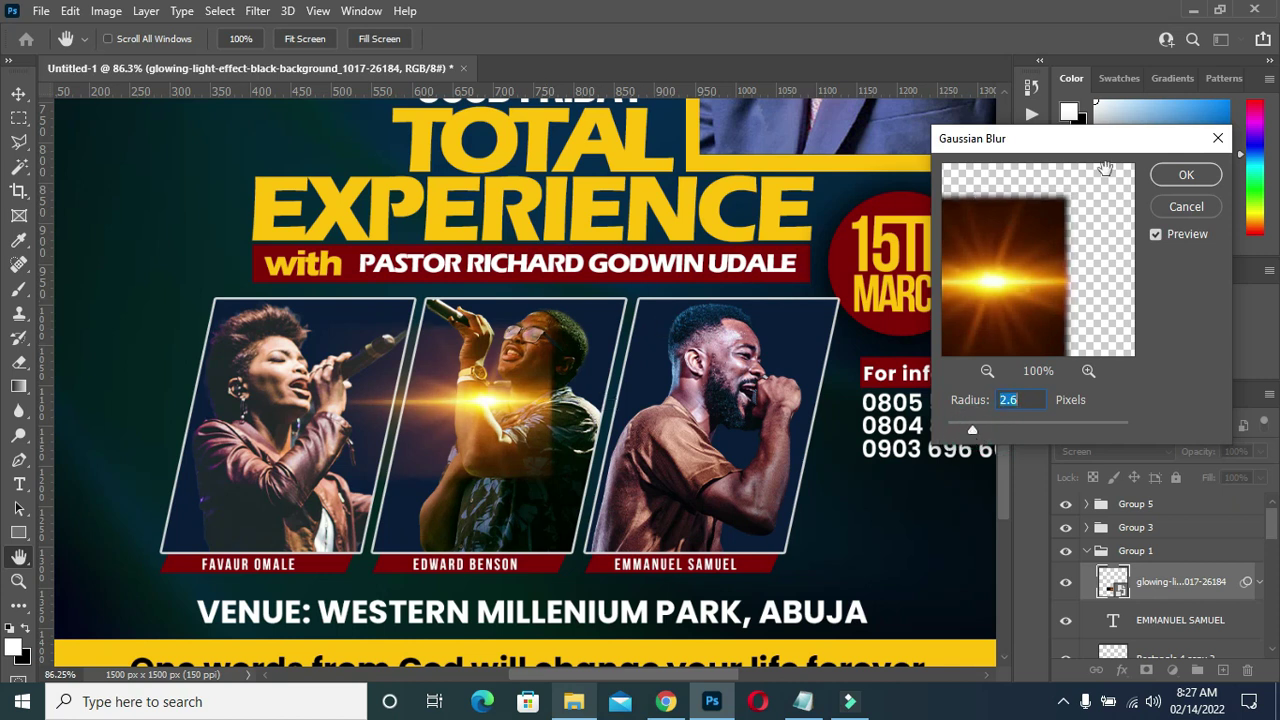
pyautogui.click(1186, 174)
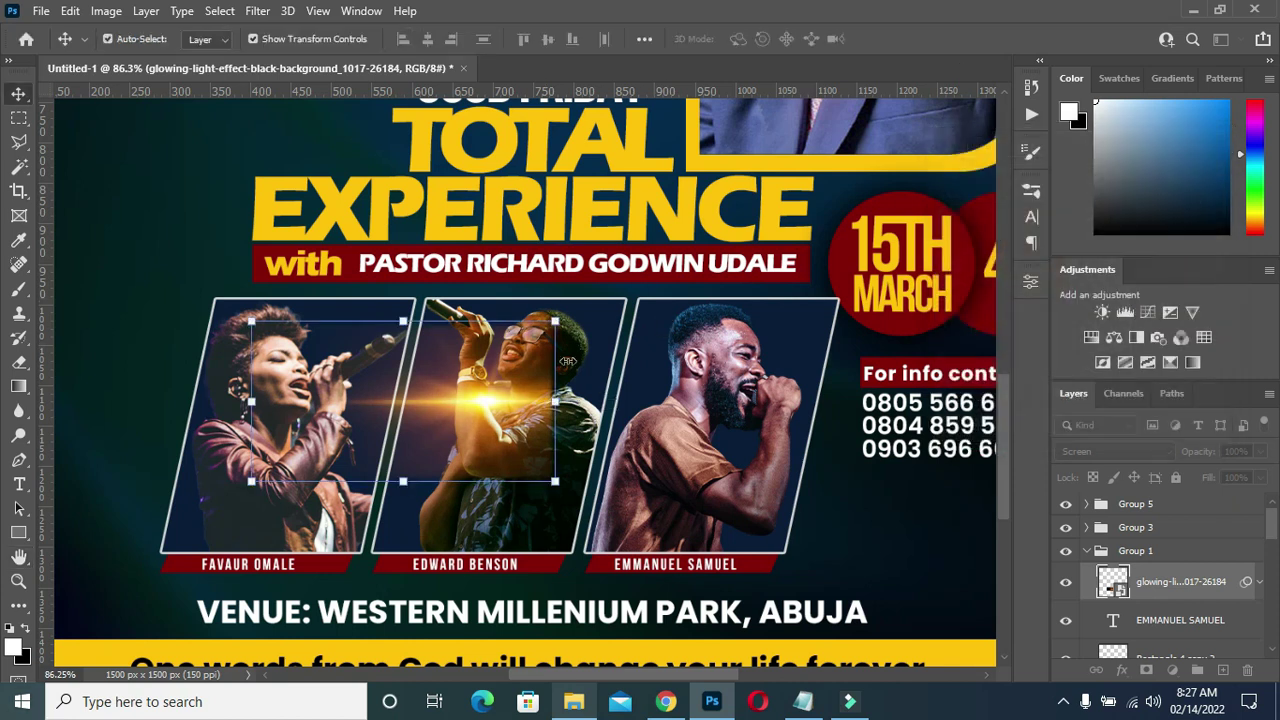
pyautogui.click(1261, 584)
pyautogui.click(1146, 670)
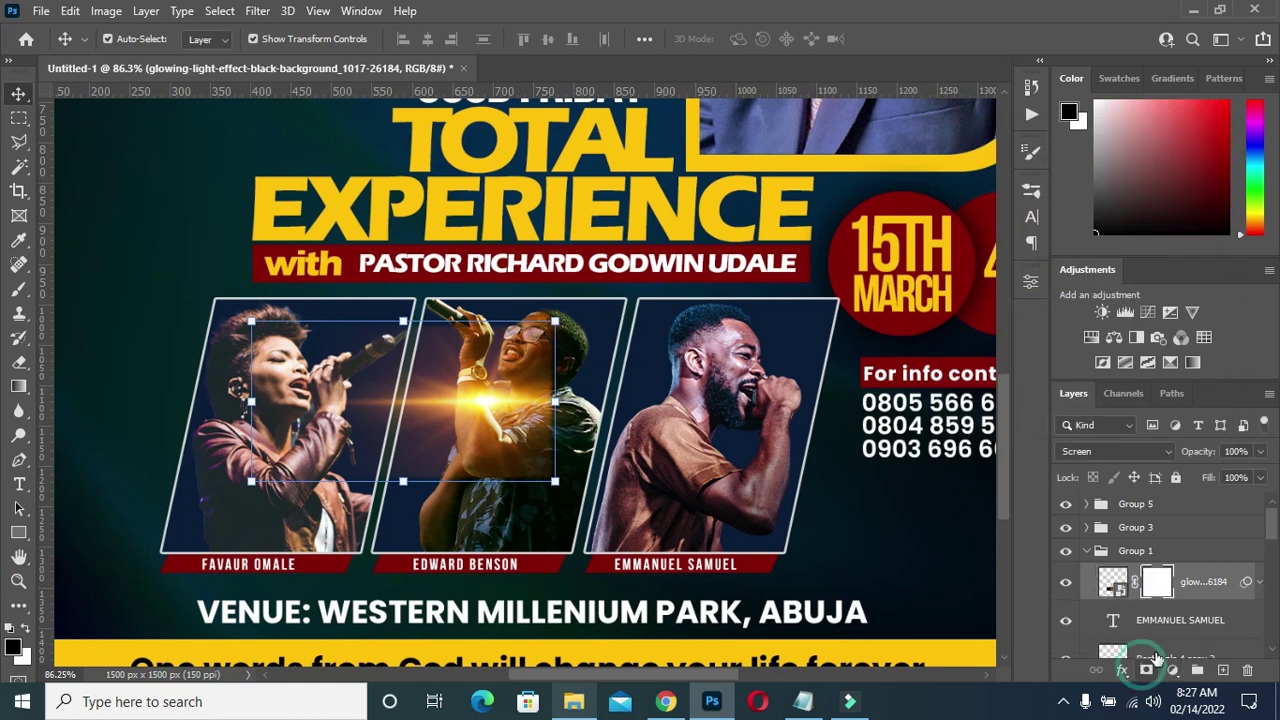
# - Paint black in the mask over the middle singer's lower body and shoulder
pyautogui.click(18, 289)
pyautogui.moveTo(143, 314); pyautogui.dragTo(600, 318)
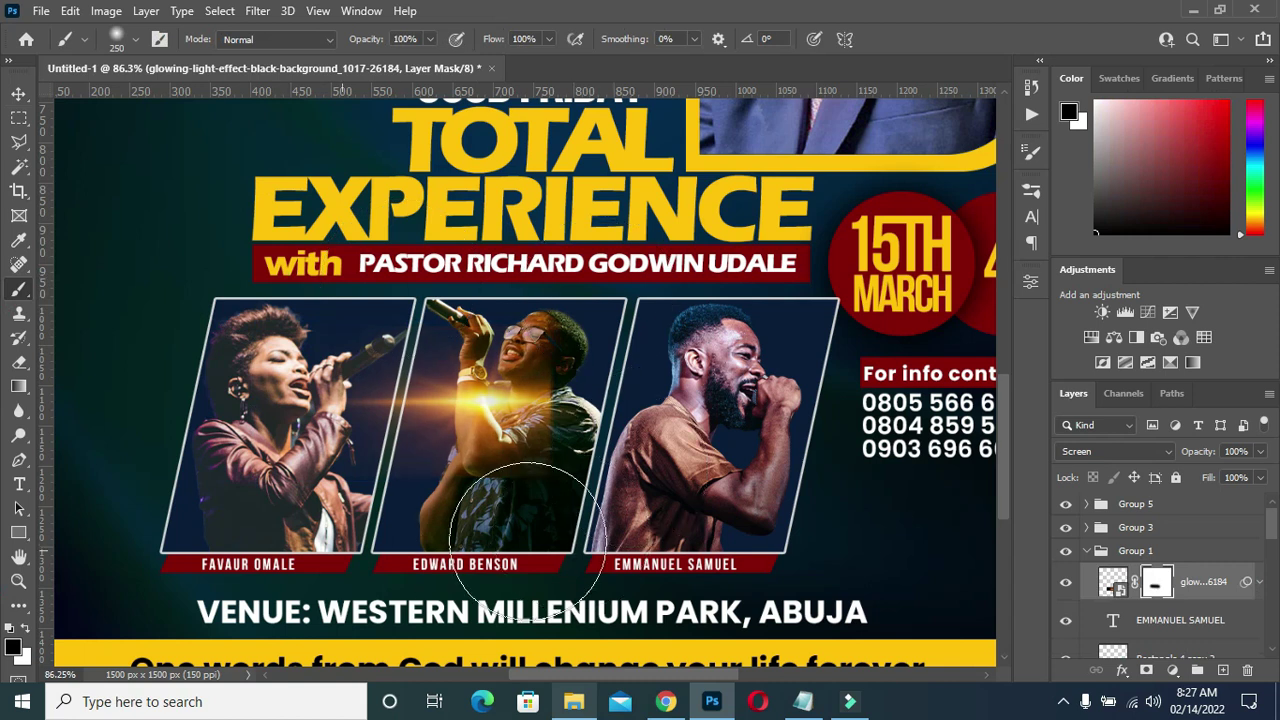
pyautogui.press('[')
pyautogui.press('[')
pyautogui.press('[')
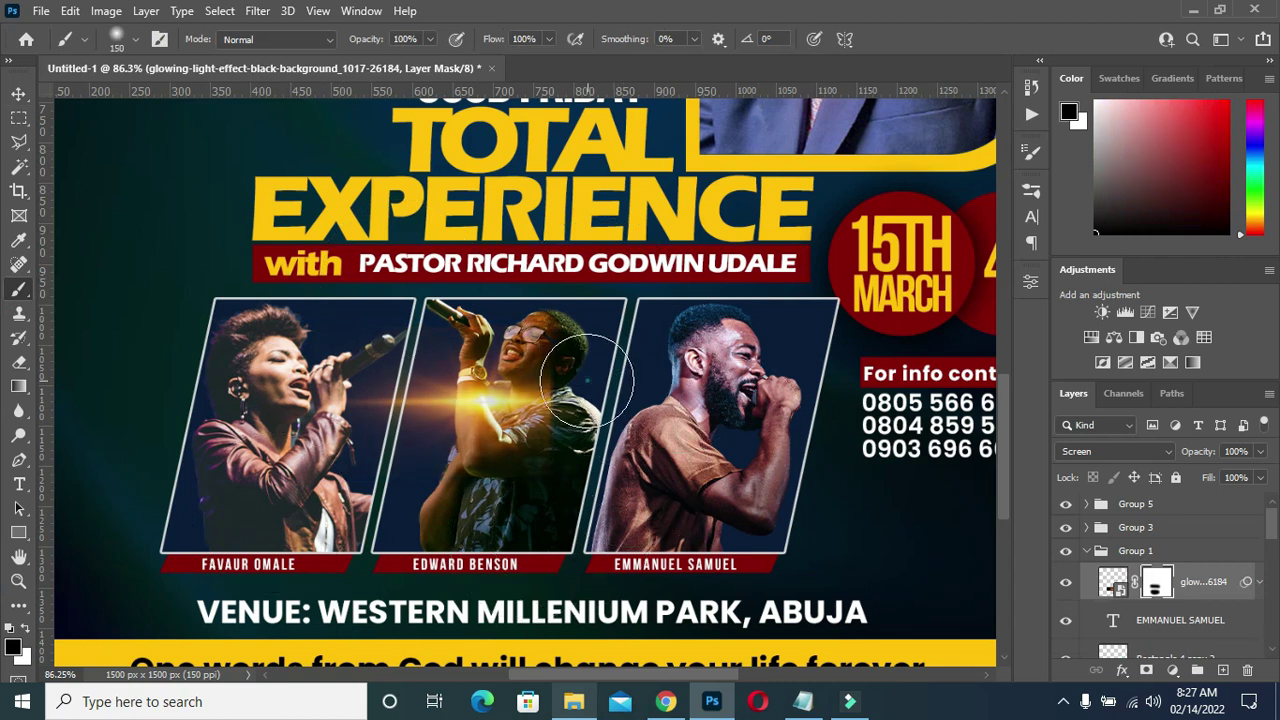
pyautogui.click(587, 452)
# - Rotate the glow to about 103° and resize it to roughly 78%
pyautogui.press('v')
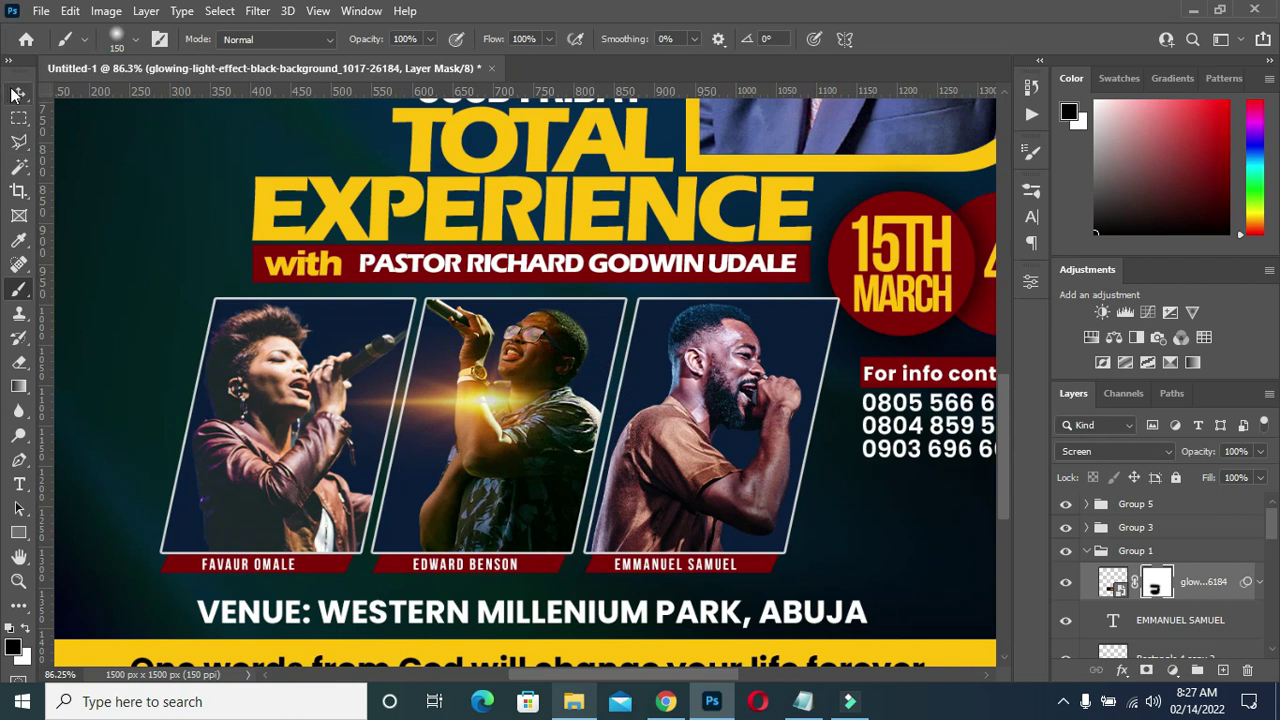
pyautogui.moveTo(576, 317); pyautogui.dragTo(427, 567)
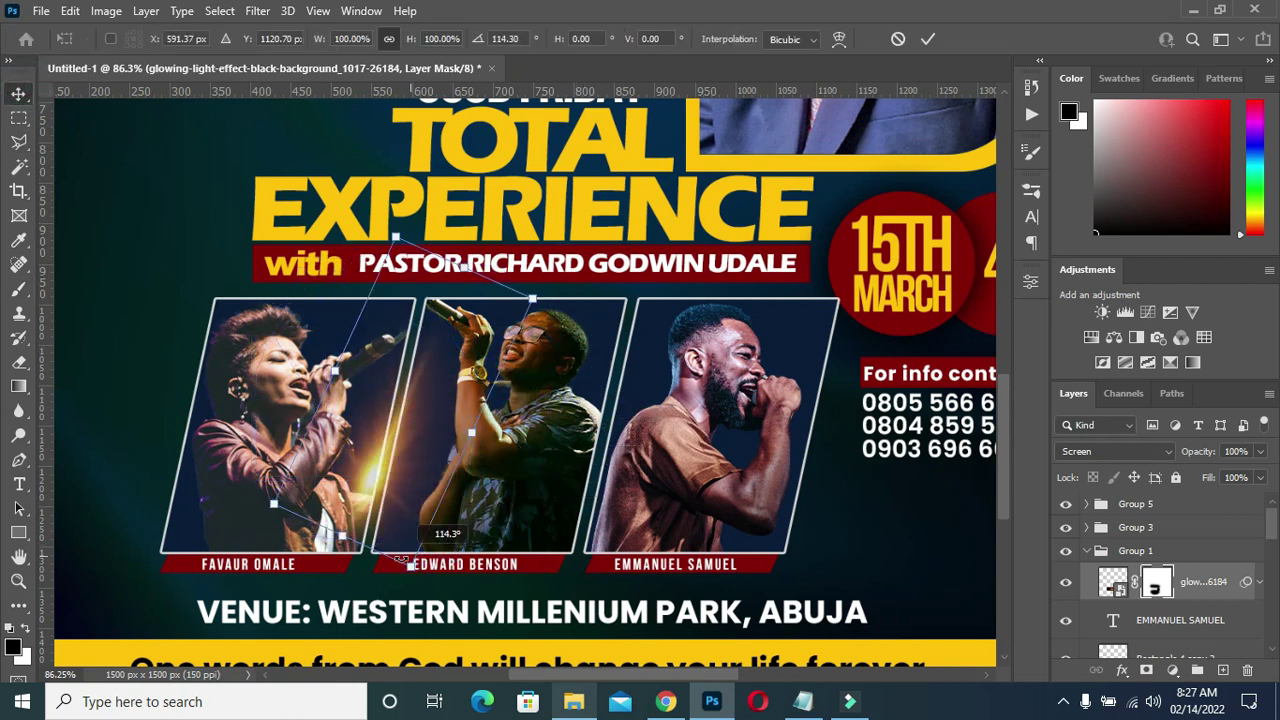
pyautogui.moveTo(427, 567)
pyautogui.mouseDown()
pyautogui.moveTo(396, 503)
pyautogui.moveTo(174, 518)
pyautogui.mouseUp()
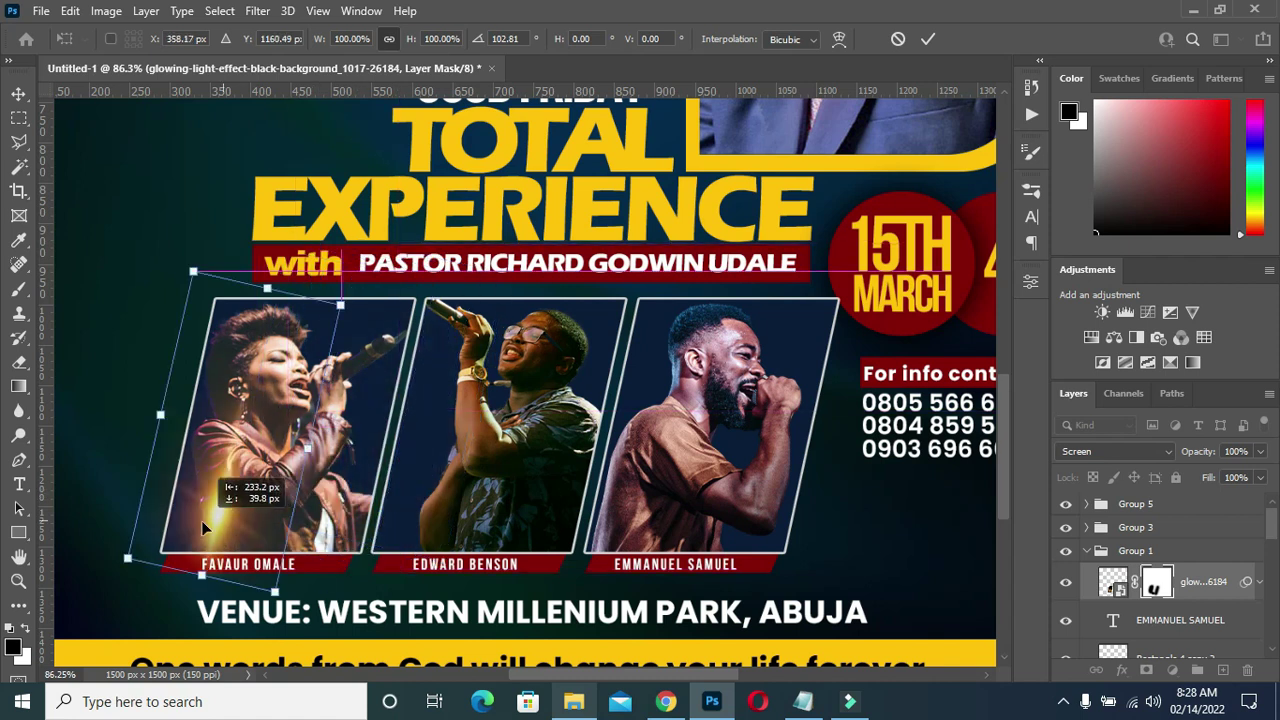
pyautogui.moveTo(145, 264); pyautogui.dragTo(170, 508)
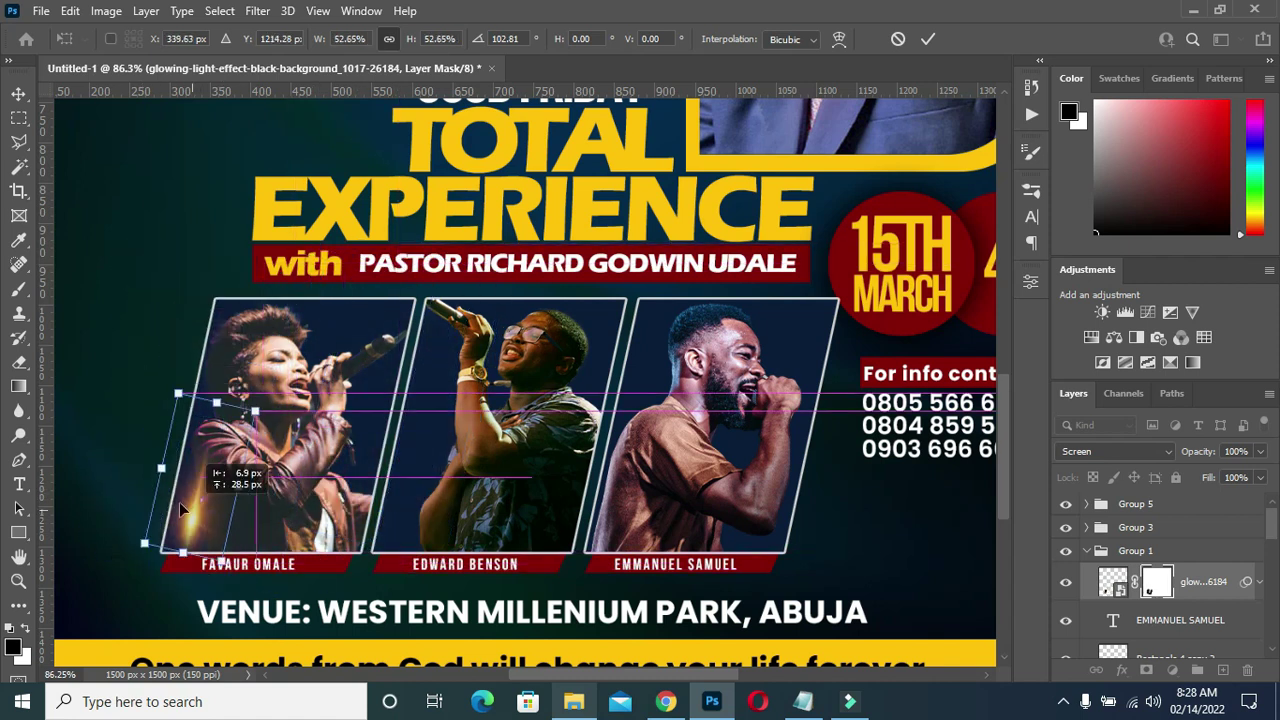
pyautogui.moveTo(228, 404); pyautogui.dragTo(284, 329)
# - Place the glow on the left frame's edge, scaled to about 85%, and commit
pyautogui.moveTo(201, 500); pyautogui.dragTo(186, 497)
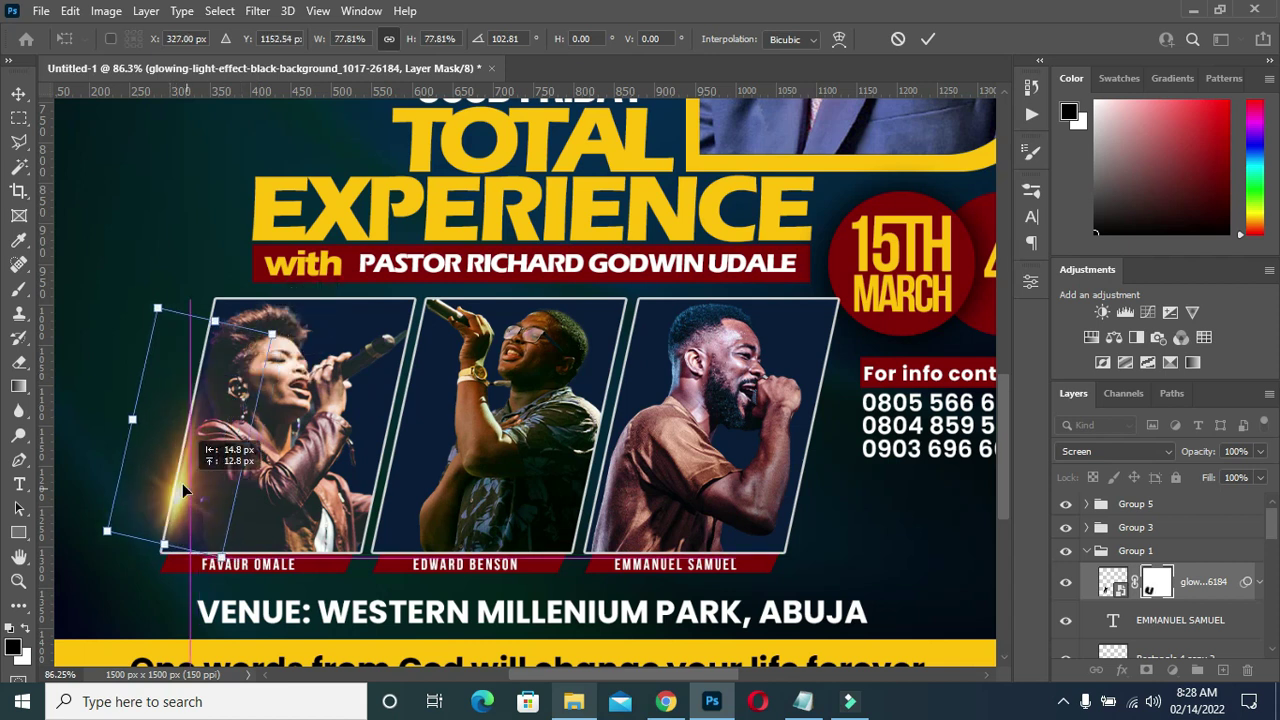
pyautogui.press('Left')
pyautogui.press('Left')
pyautogui.press('Left')
pyautogui.press('Left')
pyautogui.press('Left')
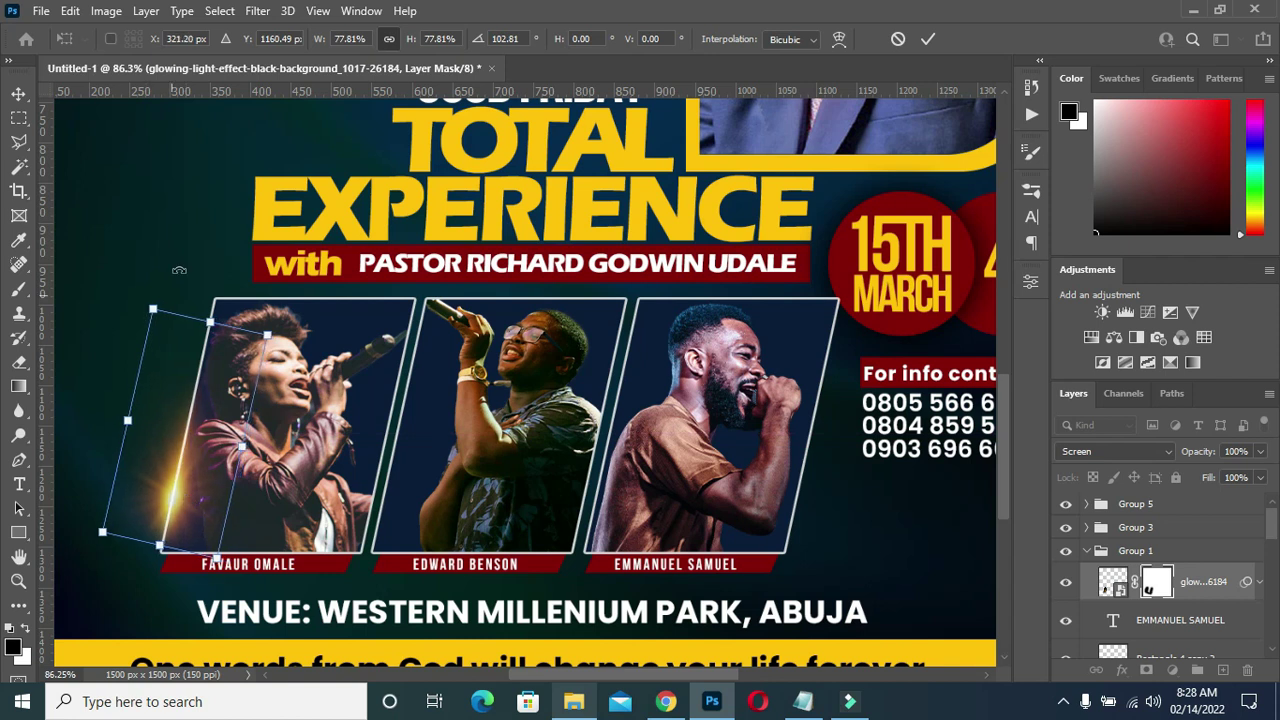
pyautogui.scroll(-4, 185, 490)
pyautogui.scroll(1, 465, 437)
pyautogui.scroll(2, 465, 437)
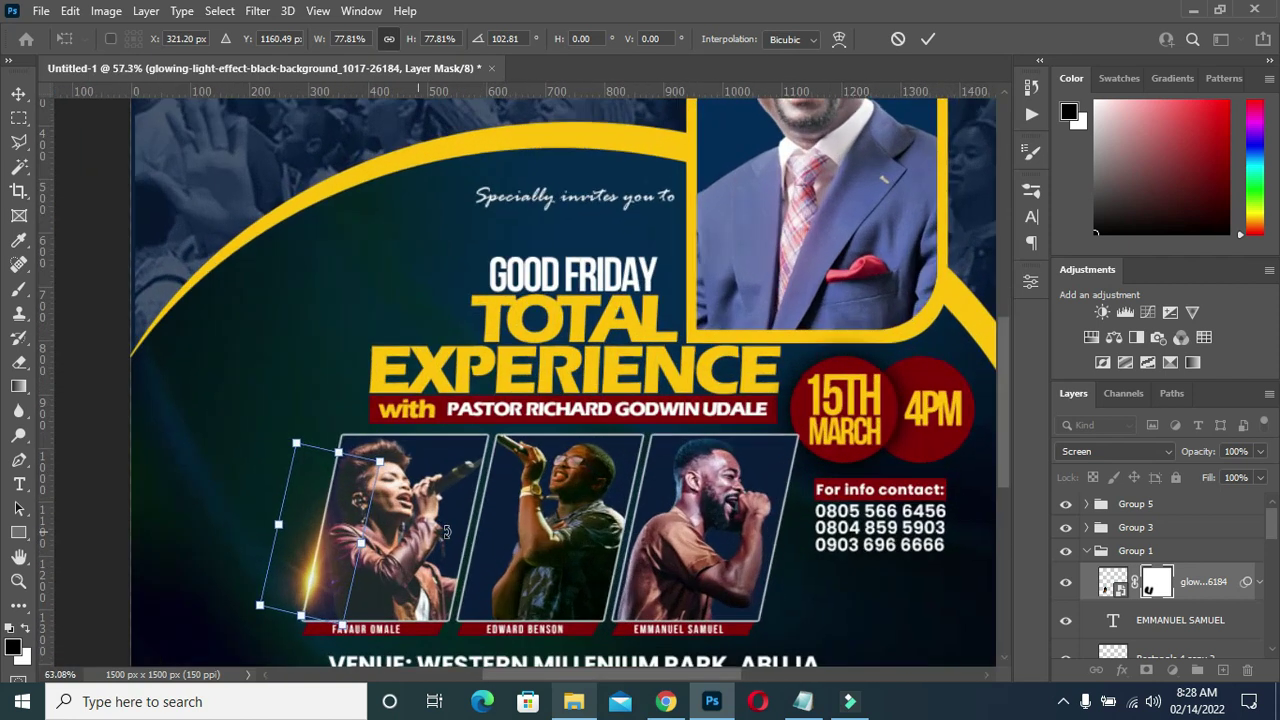
pyautogui.scroll(3, 432, 497)
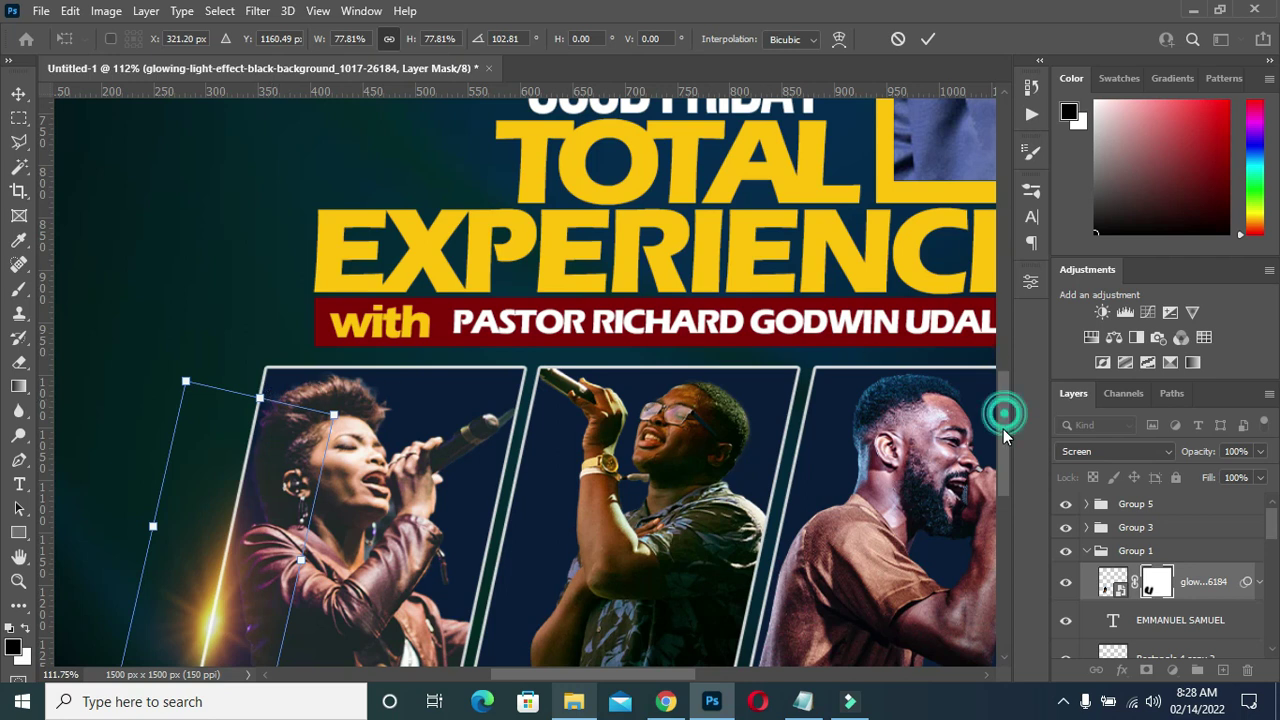
pyautogui.moveTo(1003, 429); pyautogui.dragTo(1003, 474)
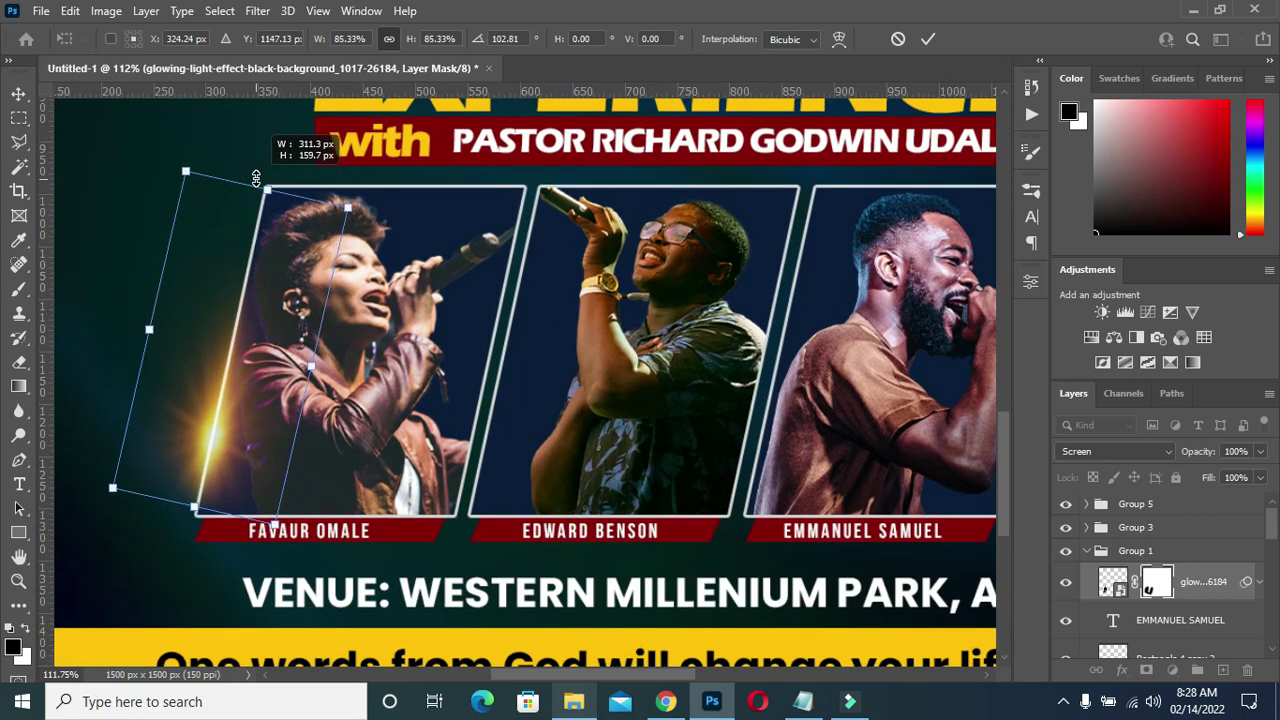
pyautogui.moveTo(259, 213); pyautogui.dragTo(330, 252)
pyautogui.press('Return')
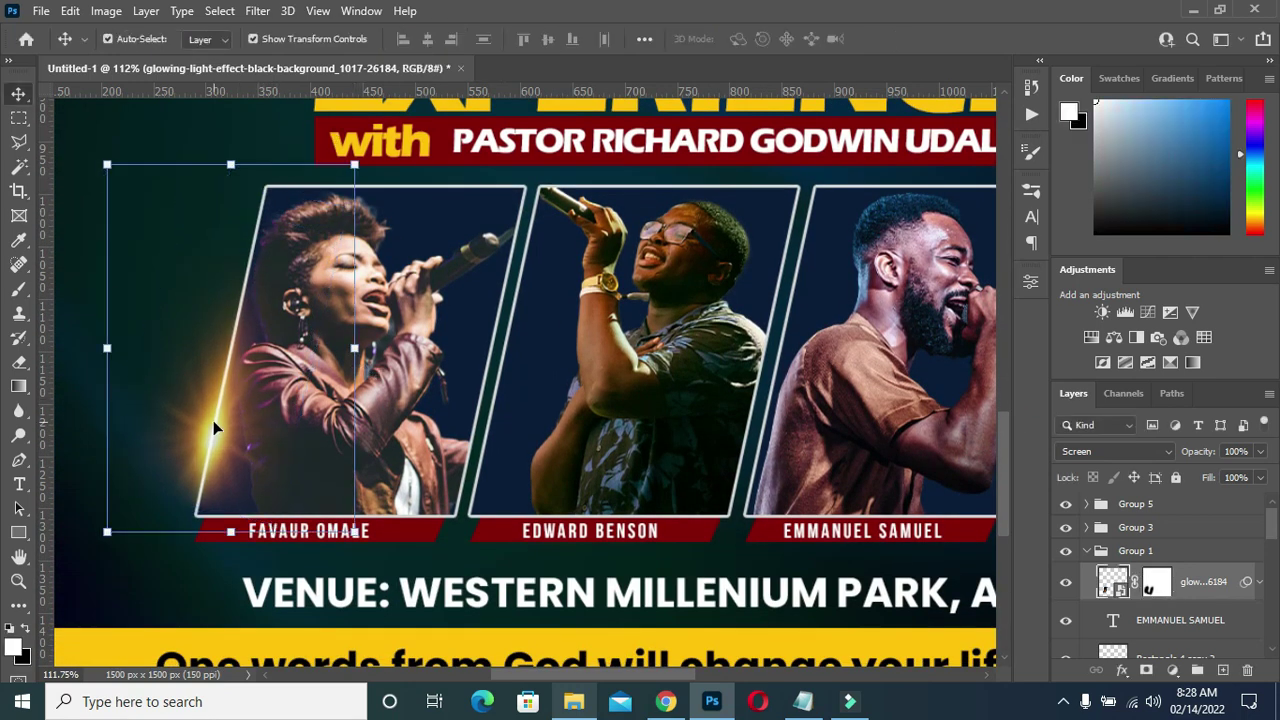
# - Duplicate the glow onto the middle frame's edge, stretched taller toward the title
pyautogui.scroll(-3, 214, 407)
pyautogui.scroll(-2, 251, 391)
pyautogui.scroll(1, 251, 391)
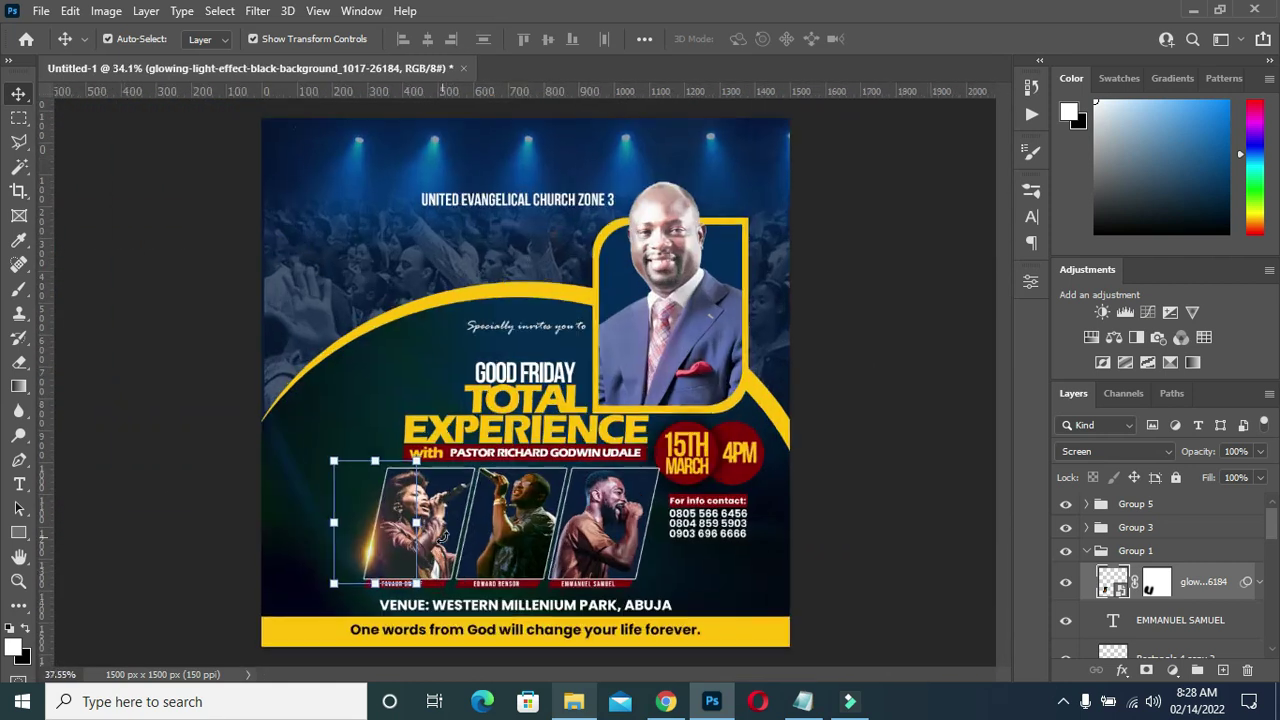
pyautogui.scroll(4, 280, 520)
pyautogui.scroll(-2, 1006, 466)
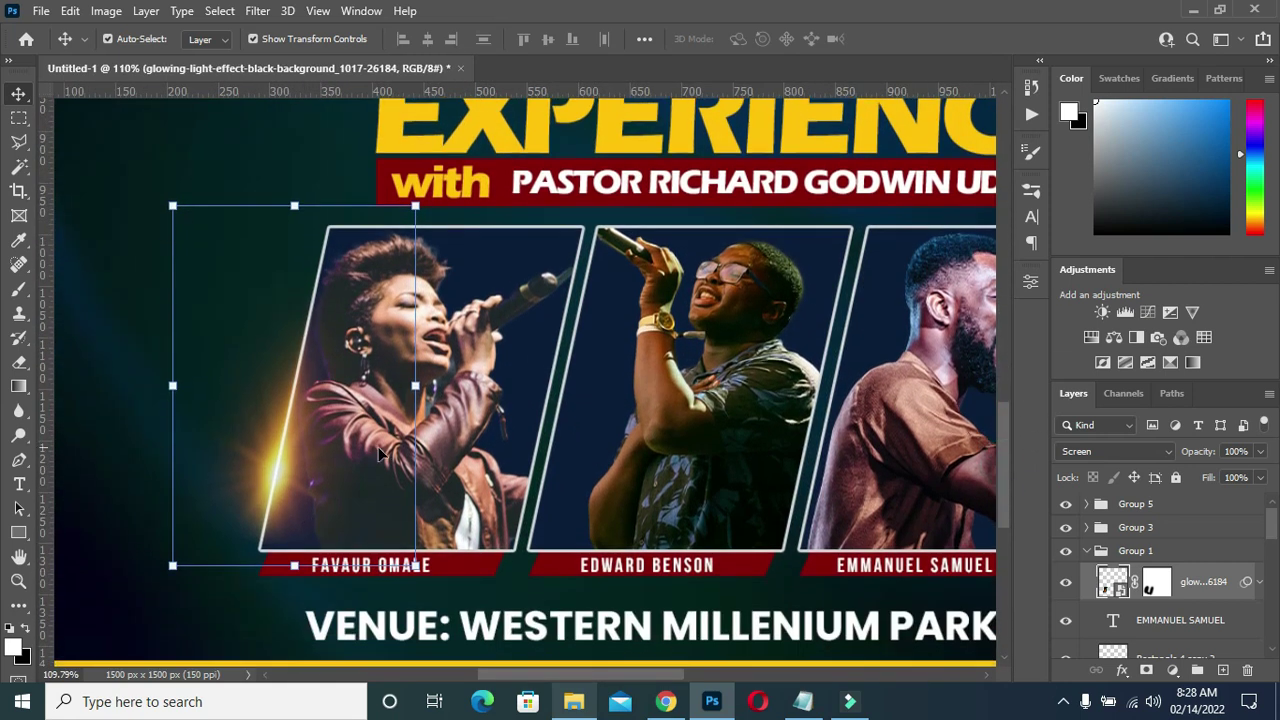
pyautogui.hotkey('ctrl', 'j')
pyautogui.moveTo(275, 488); pyautogui.dragTo(539, 454)
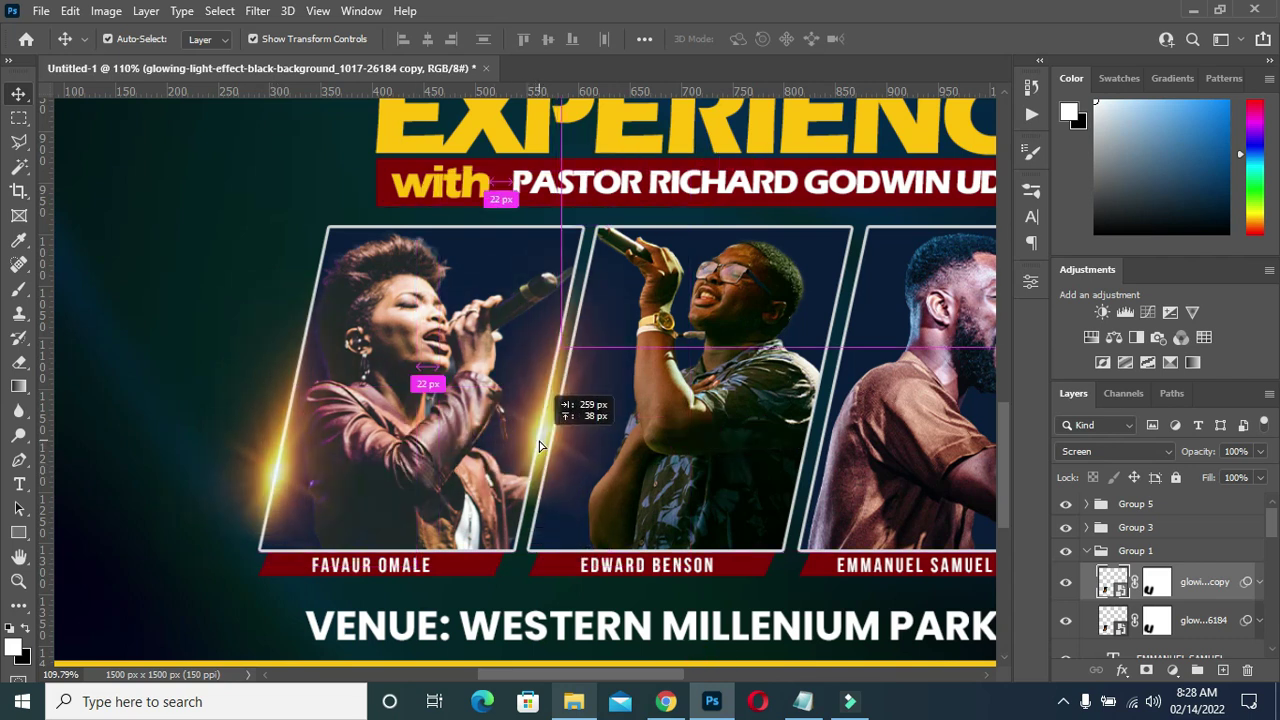
pyautogui.moveTo(539, 454); pyautogui.dragTo(545, 447)
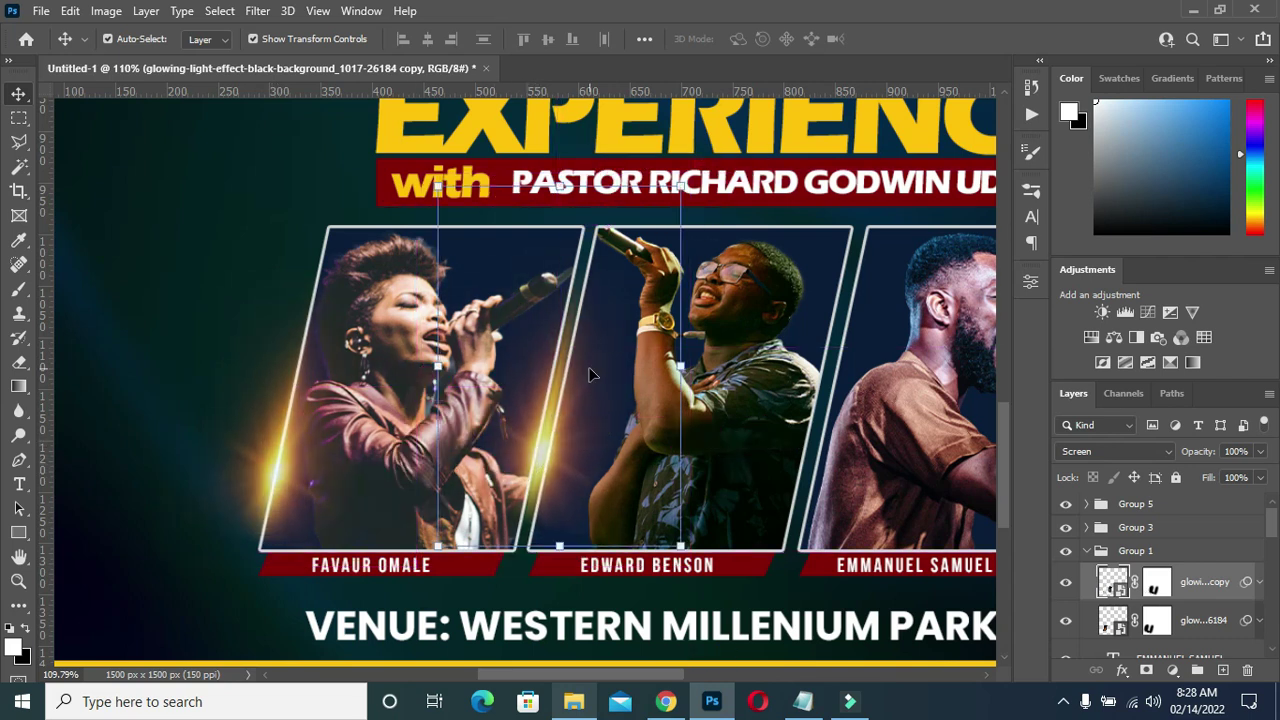
pyautogui.scroll(-2, 588, 375)
pyautogui.scroll(1, 575, 243)
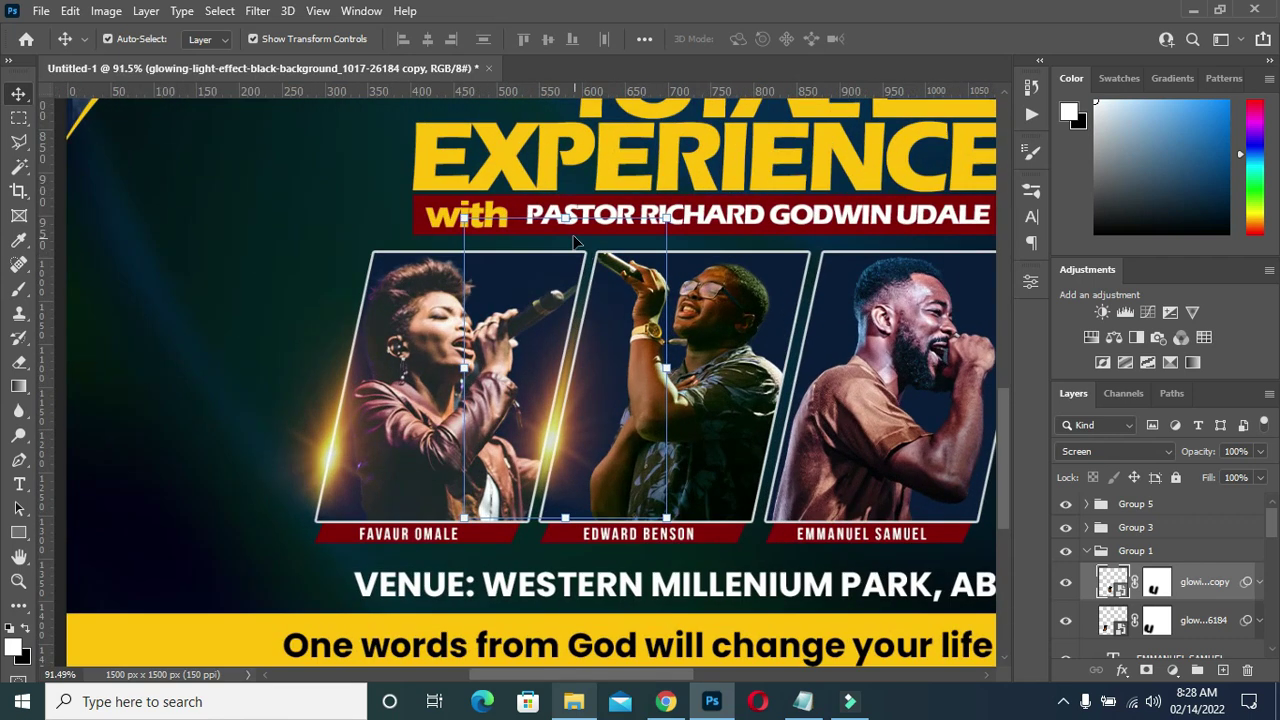
pyautogui.moveTo(570, 217); pyautogui.dragTo(629, 77)
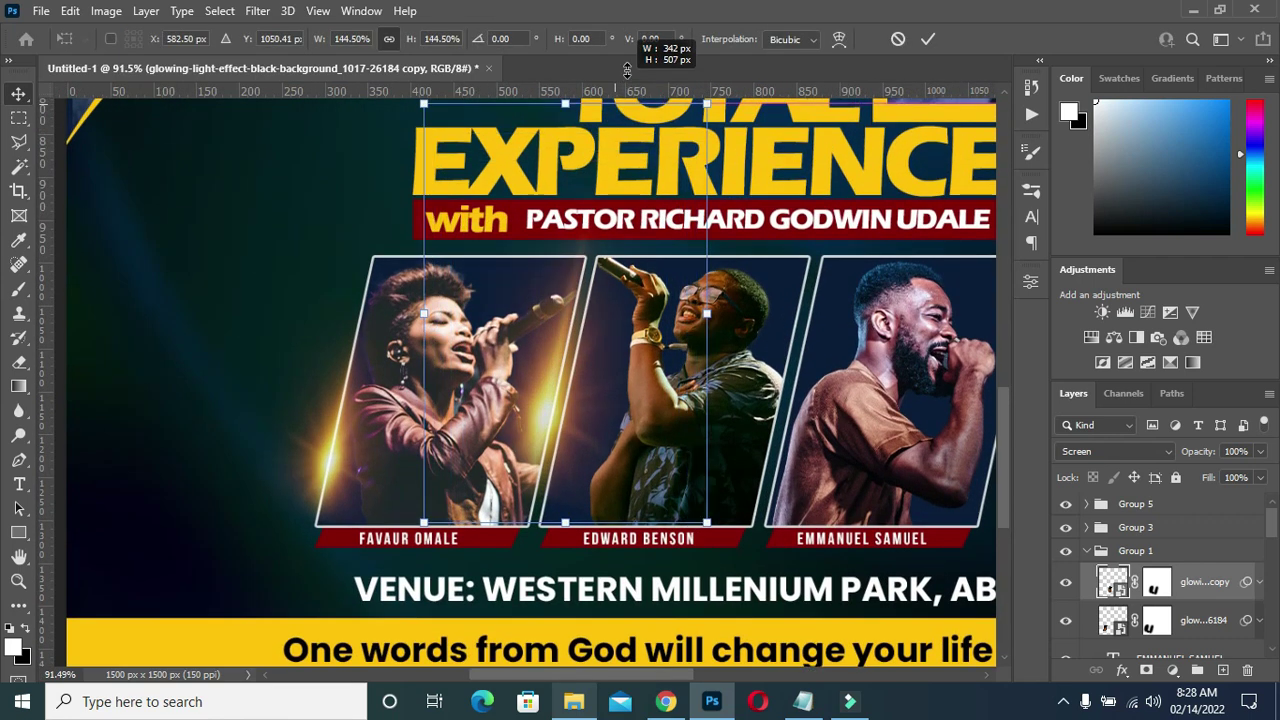
pyautogui.moveTo(540, 423); pyautogui.dragTo(556, 479)
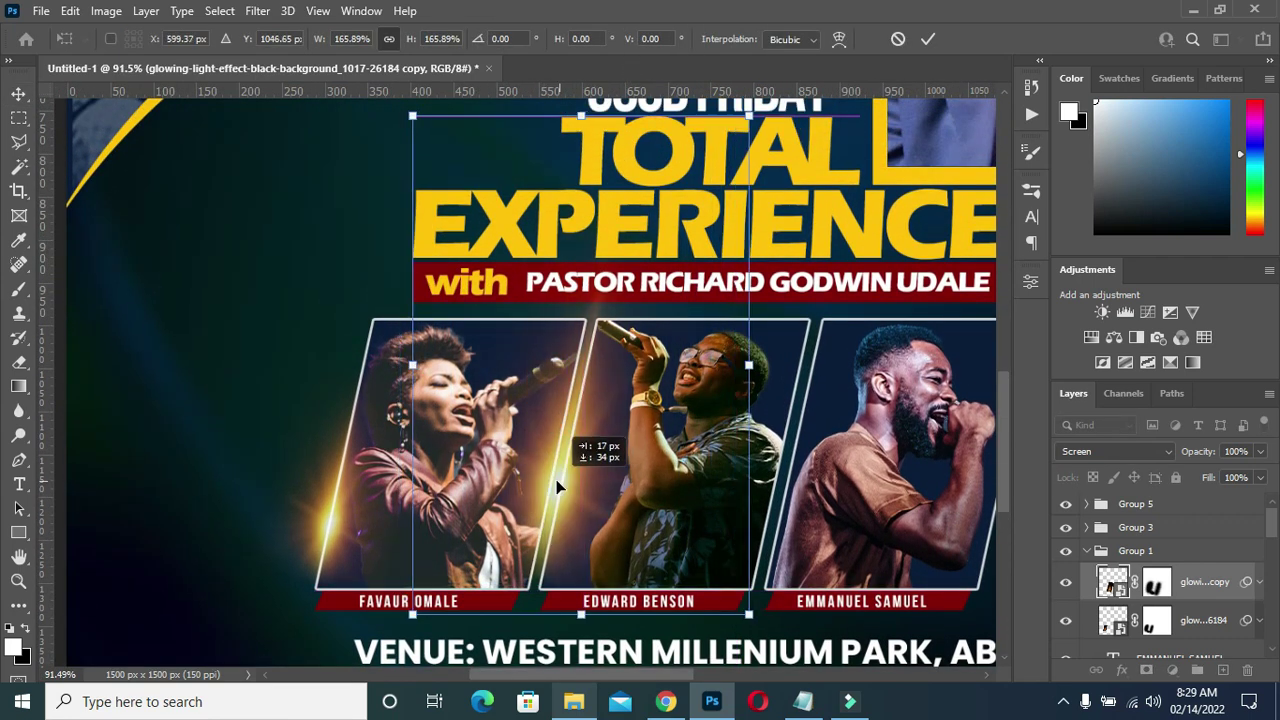
pyautogui.scroll(-1, 612, 443)
pyautogui.press('Return')
# - Enlarge the middle glow copy further and shift it slightly lower left
pyautogui.scroll(-1, 507, 528)
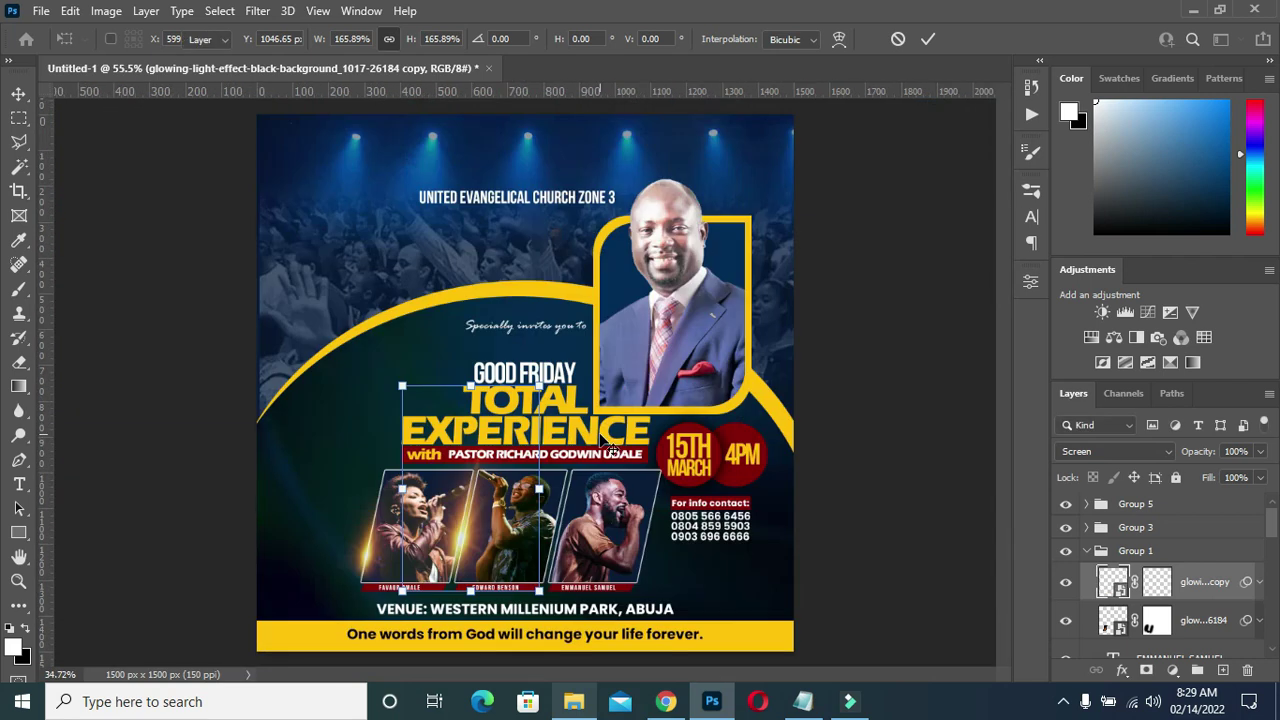
pyautogui.scroll(1, 466, 551)
pyautogui.scroll(1, 464, 560)
pyautogui.scroll(2, 462, 566)
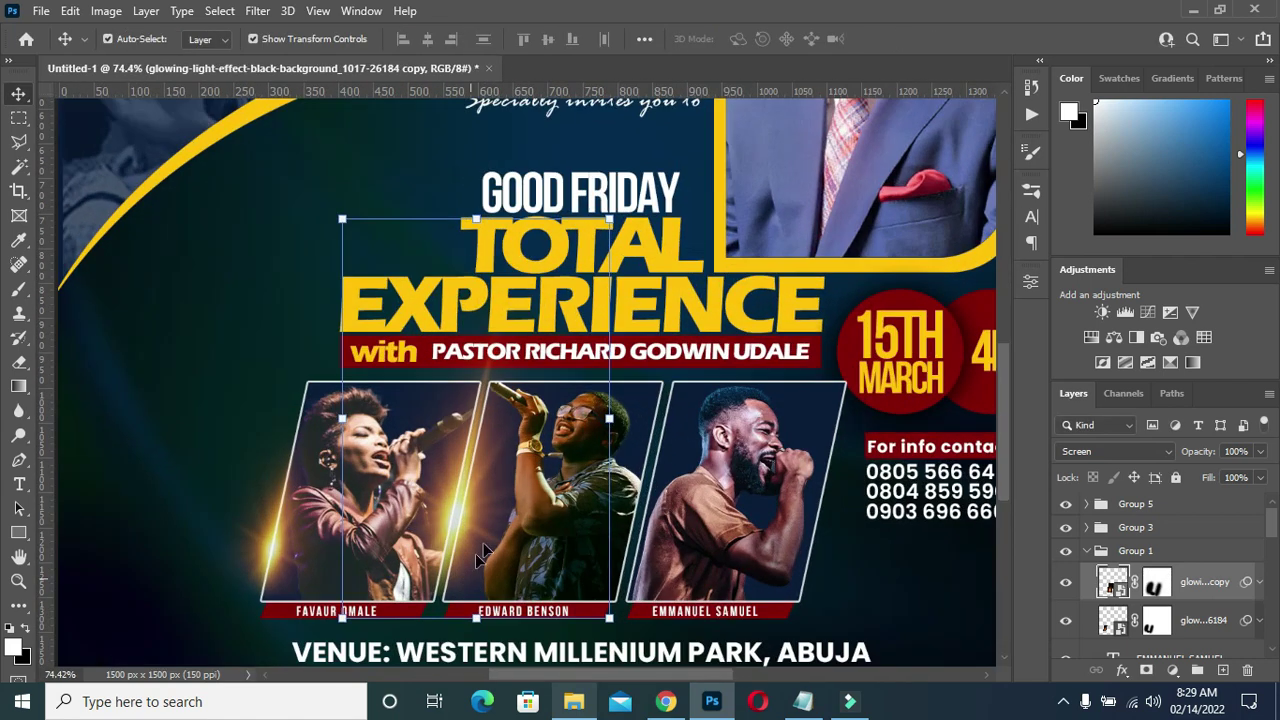
pyautogui.moveTo(609, 418); pyautogui.dragTo(677, 418)
pyautogui.moveTo(458, 531); pyautogui.dragTo(455, 538)
pyautogui.scroll(-1, 455, 538)
pyautogui.scroll(-1, 514, 472)
pyautogui.press('Return')
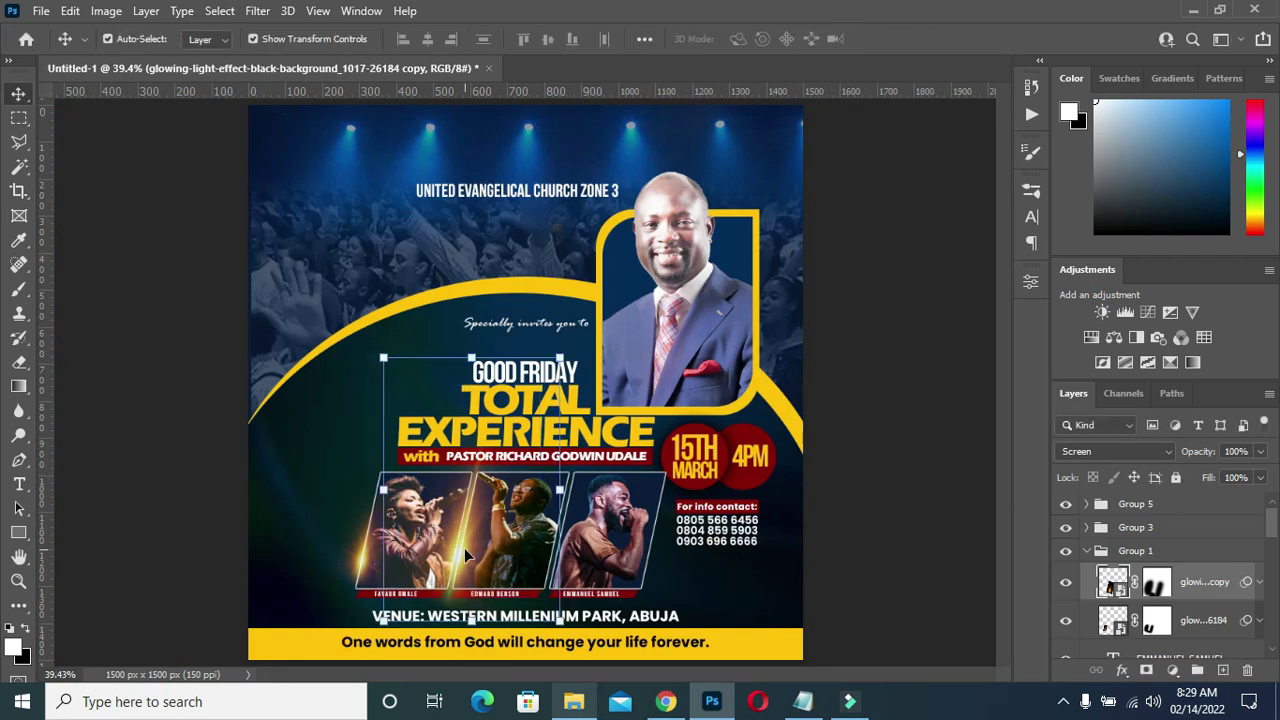
# - Make a third glow copy at the top of Group 1 on the right frame's edge
pyautogui.scroll(3, 481, 541)
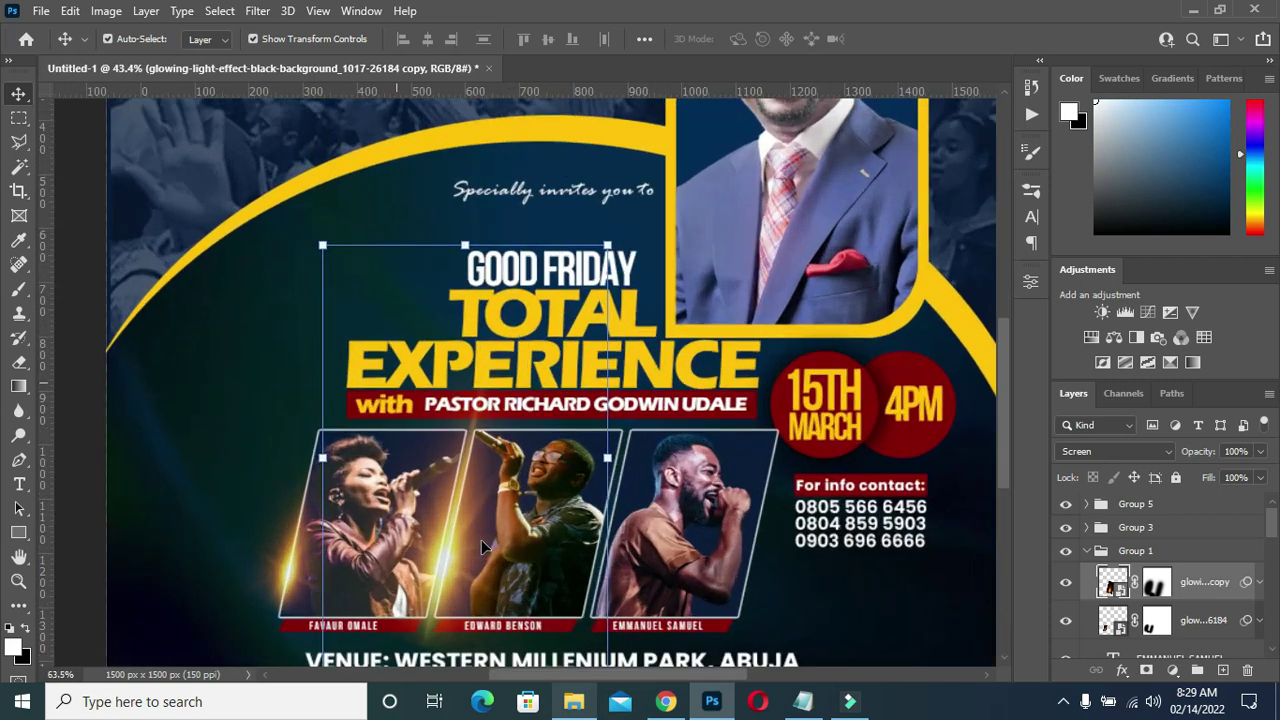
pyautogui.moveTo(447, 563); pyautogui.dragTo(614, 565)
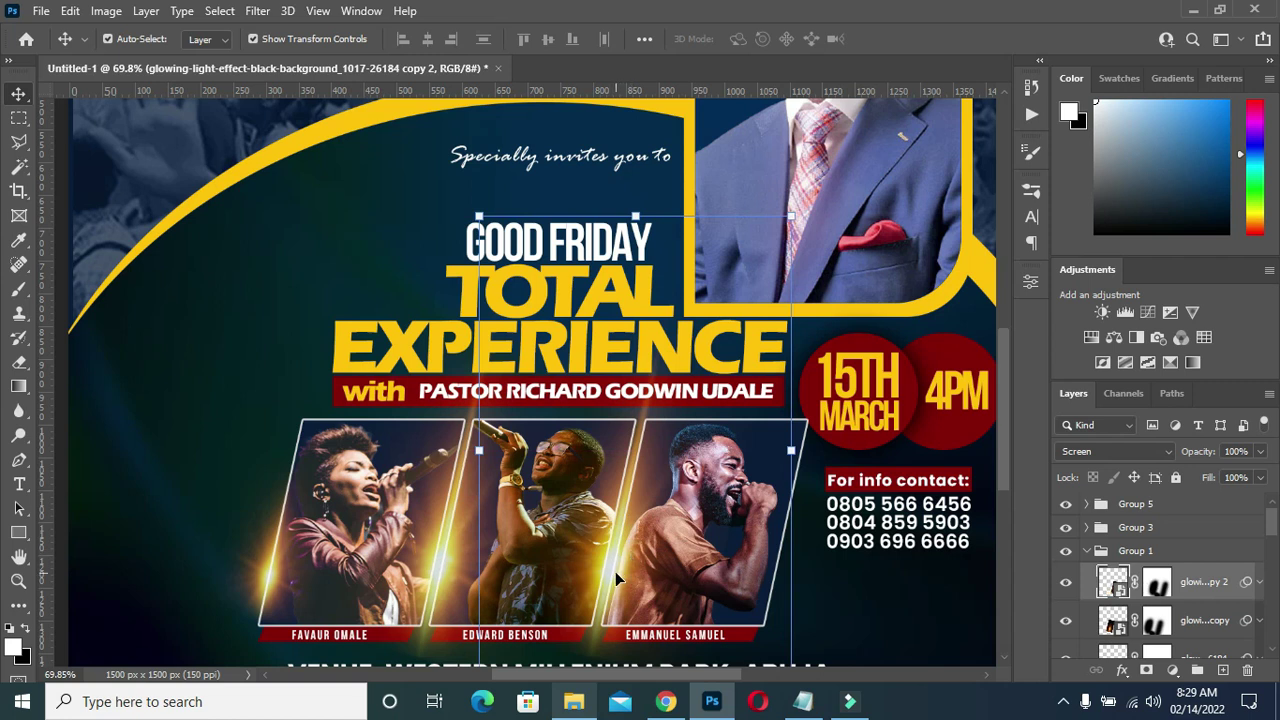
pyautogui.keyDown('ctrl'); pyautogui.click(270, 580); pyautogui.keyUp('ctrl')
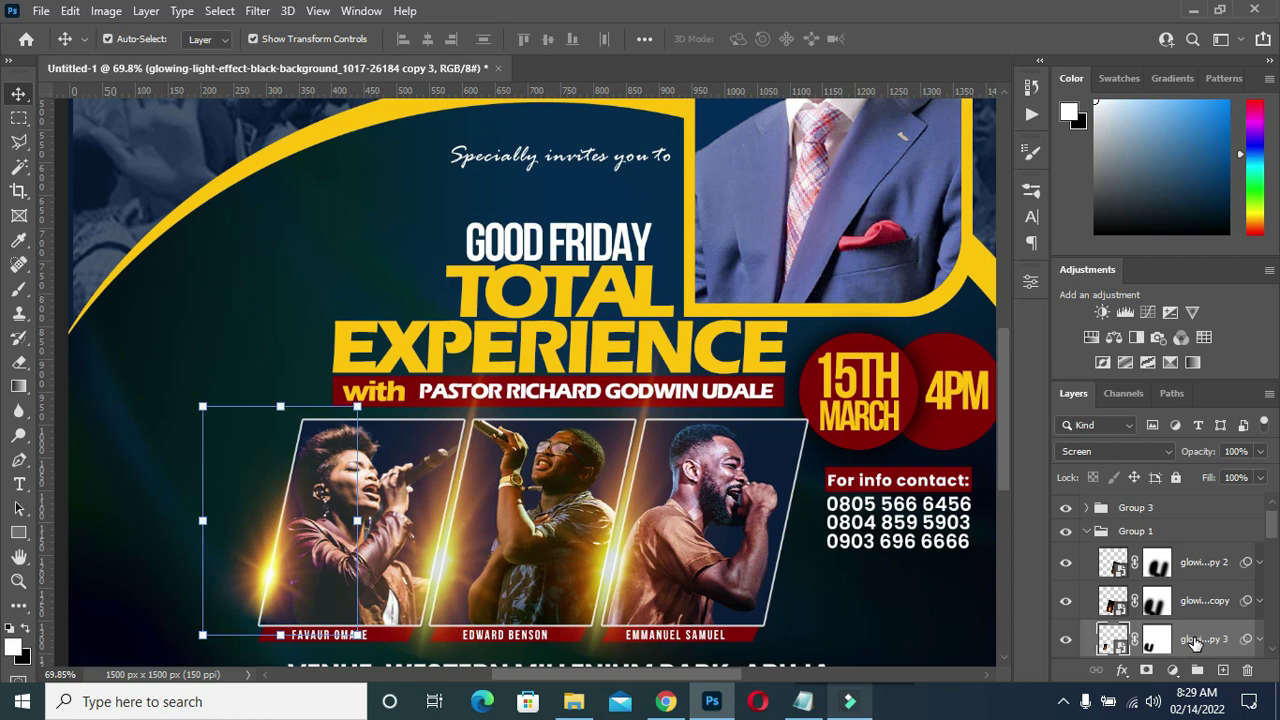
pyautogui.moveTo(1192, 626); pyautogui.dragTo(1190, 550)
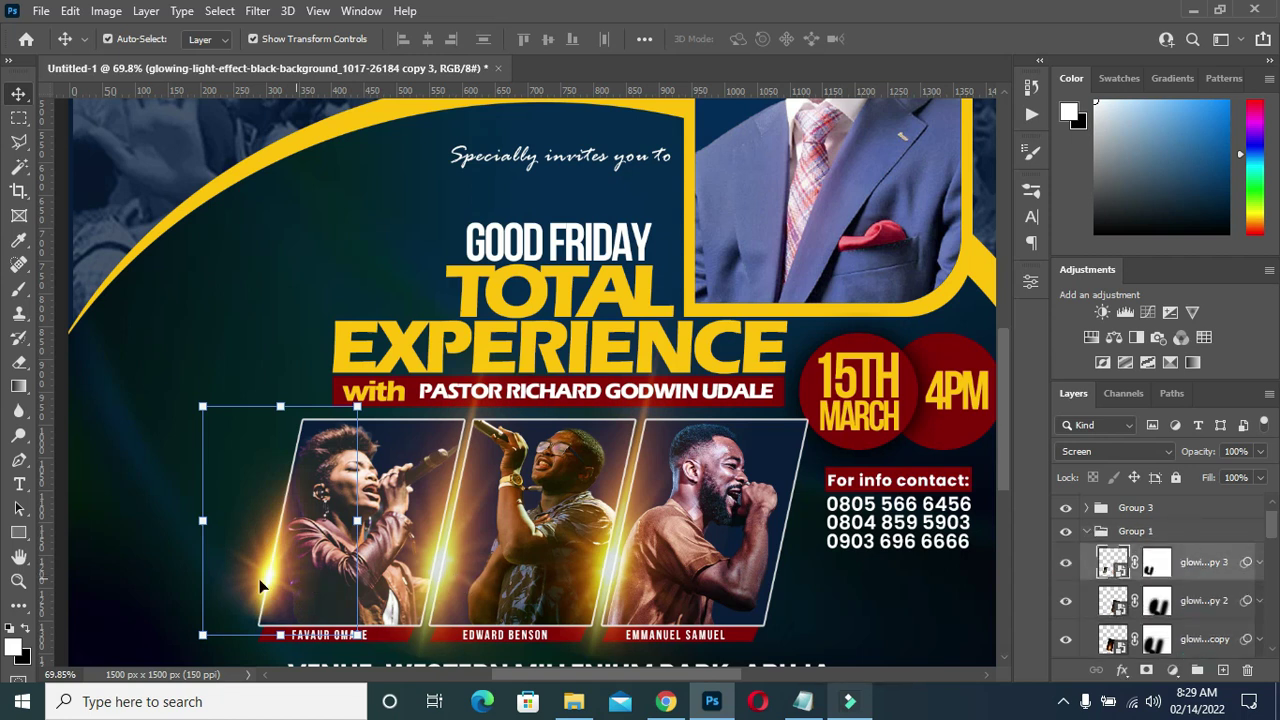
pyautogui.moveTo(265, 575)
pyautogui.mouseDown()
pyautogui.moveTo(800, 452)
pyautogui.moveTo(793, 480)
pyautogui.mouseUp()
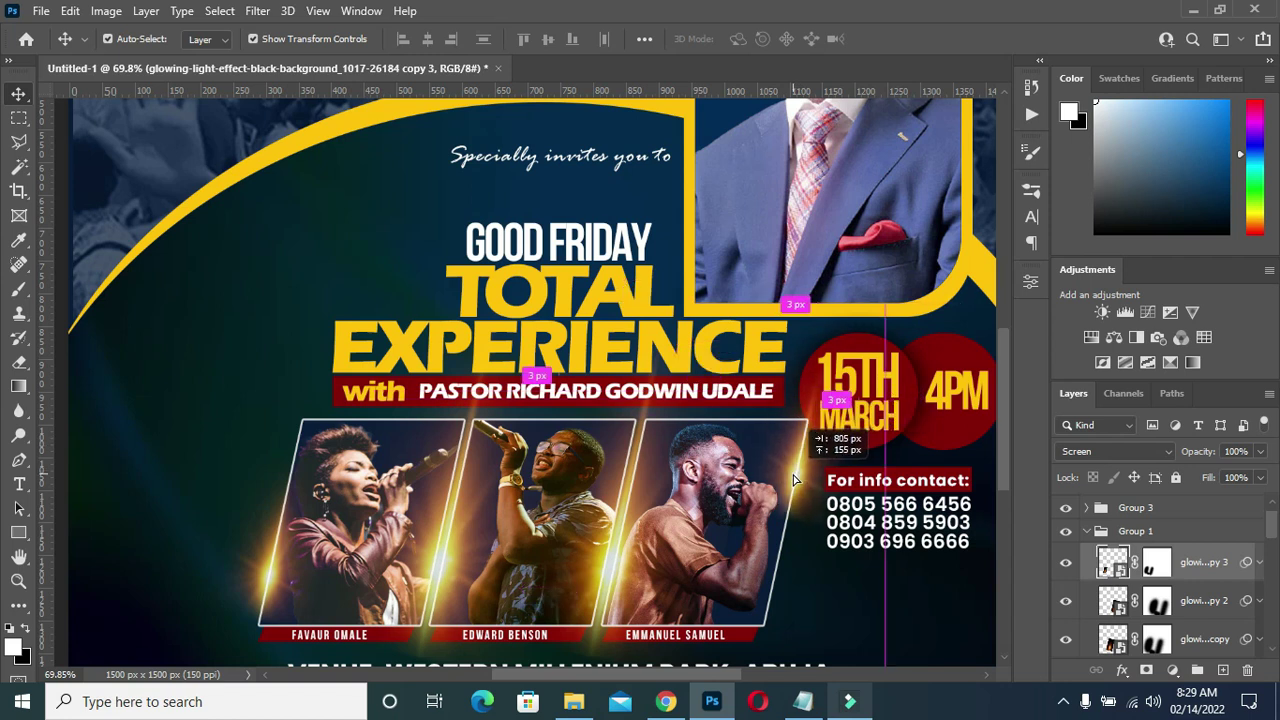
# - Fit the whole flyer in the window and open the Total Experience resources folder
pyautogui.hotkey('ctrl', '0')
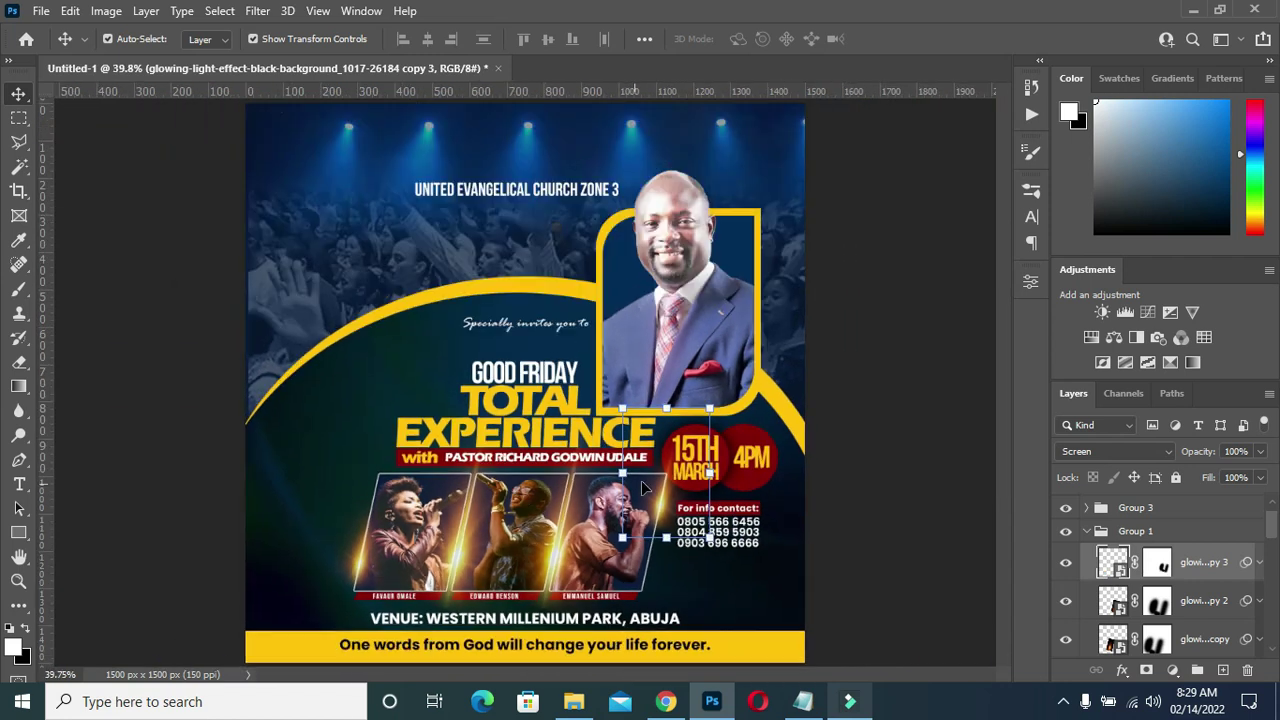
pyautogui.scroll(2, 549, 485)
pyautogui.scroll(1, 640, 360)
pyautogui.scroll(1, 737, 228)
pyautogui.scroll(-2, 737, 228)
pyautogui.scroll(2, 726, 199)
pyautogui.scroll(1, 726, 194)
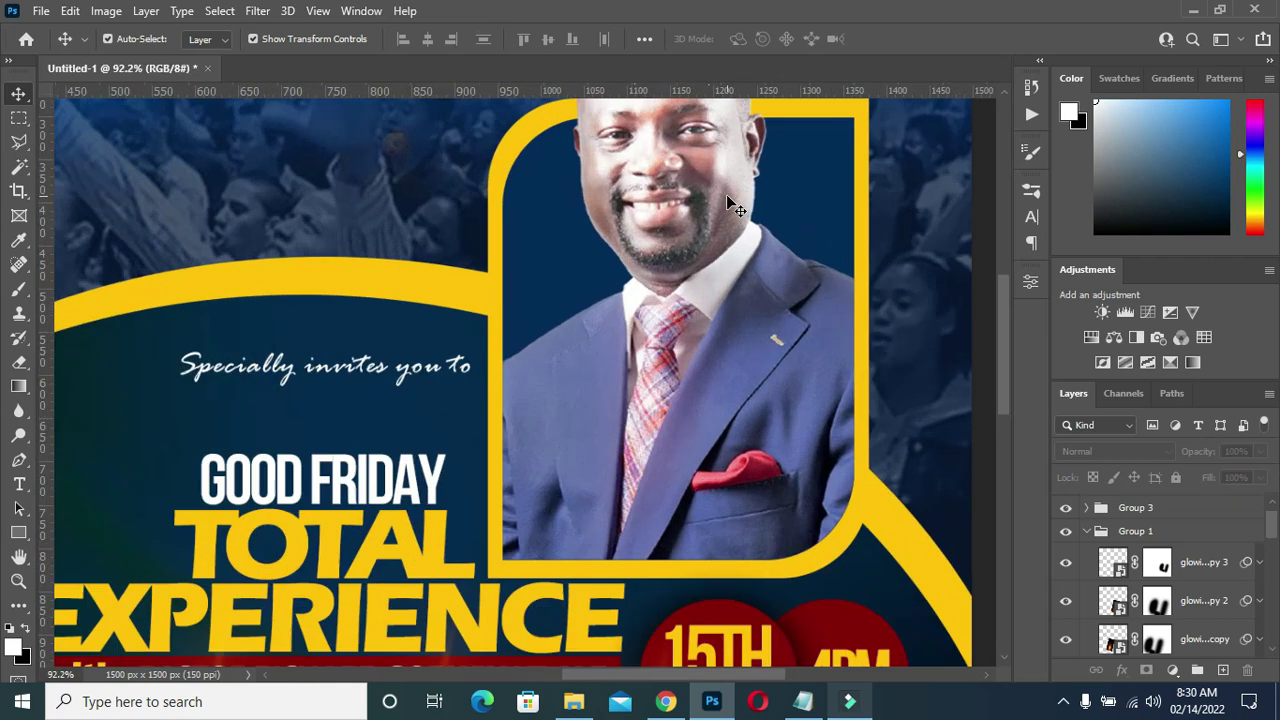
pyautogui.scroll(-1, 690, 288)
pyautogui.scroll(-2, 690, 288)
pyautogui.click(573, 701)
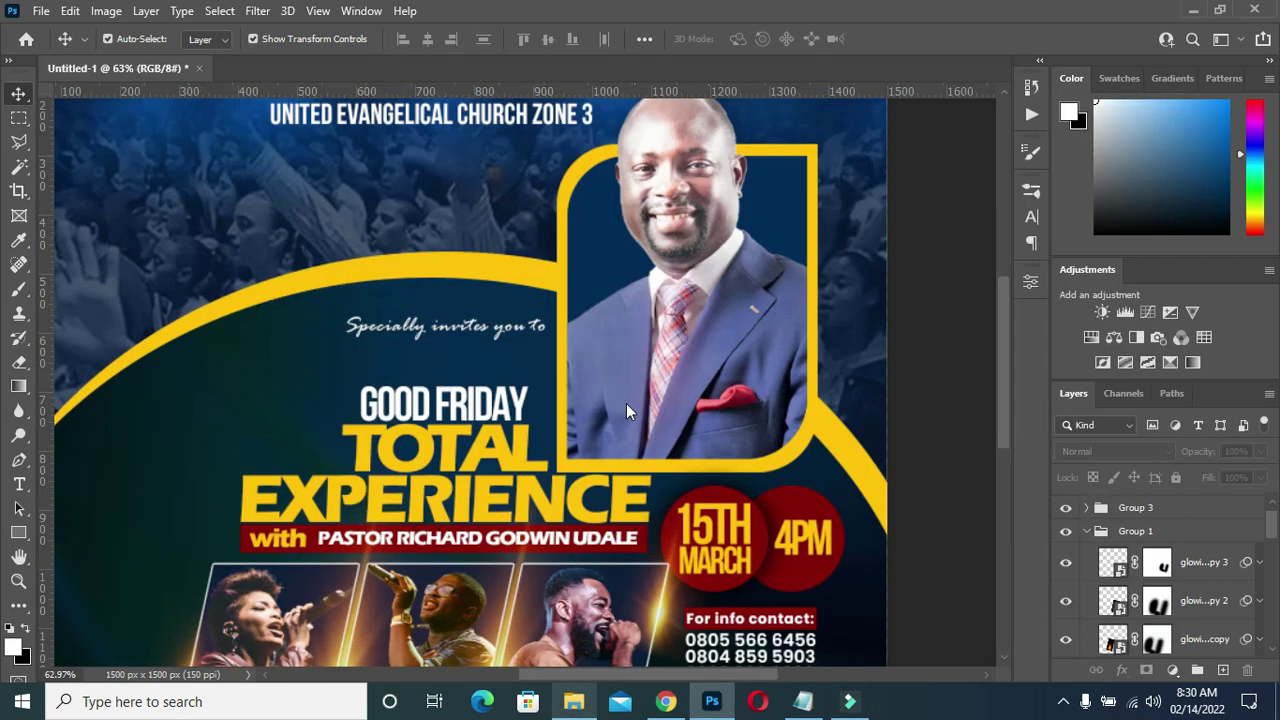
# - Place the glowing-light image over the title and set its blend mode to Screen
pyautogui.moveTo(875, 319); pyautogui.dragTo(384, 457)
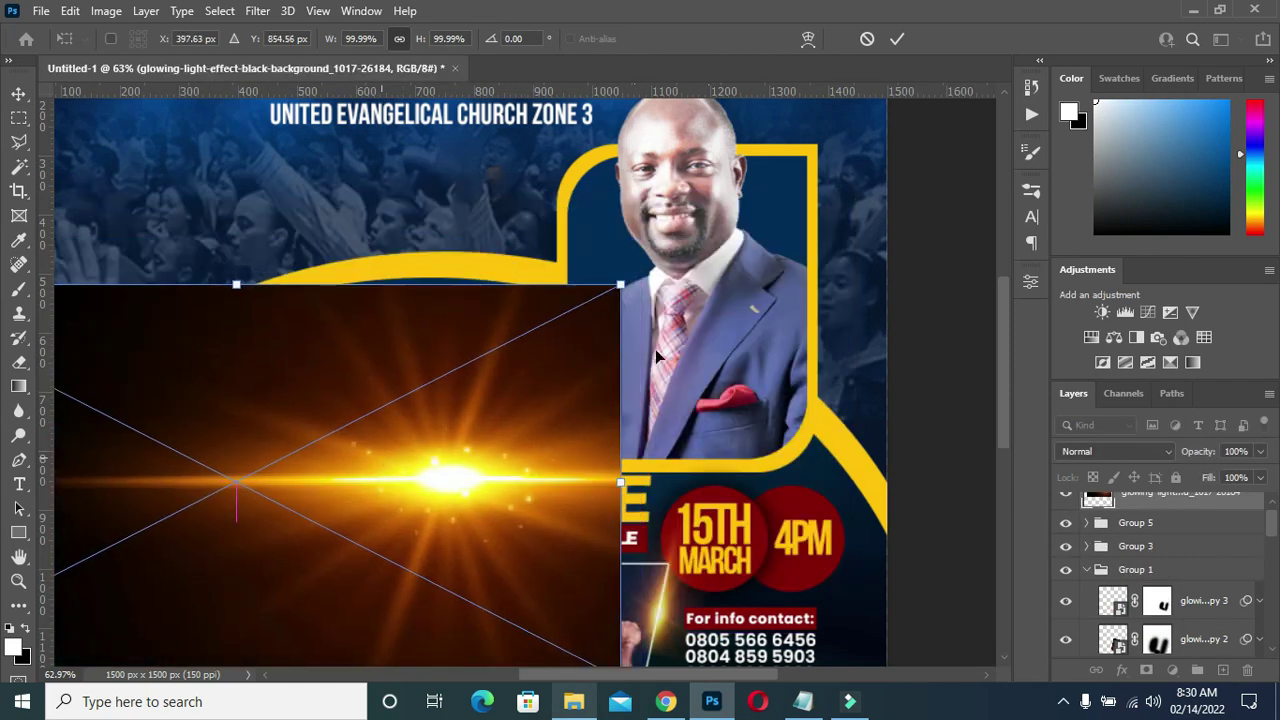
pyautogui.press('Return')
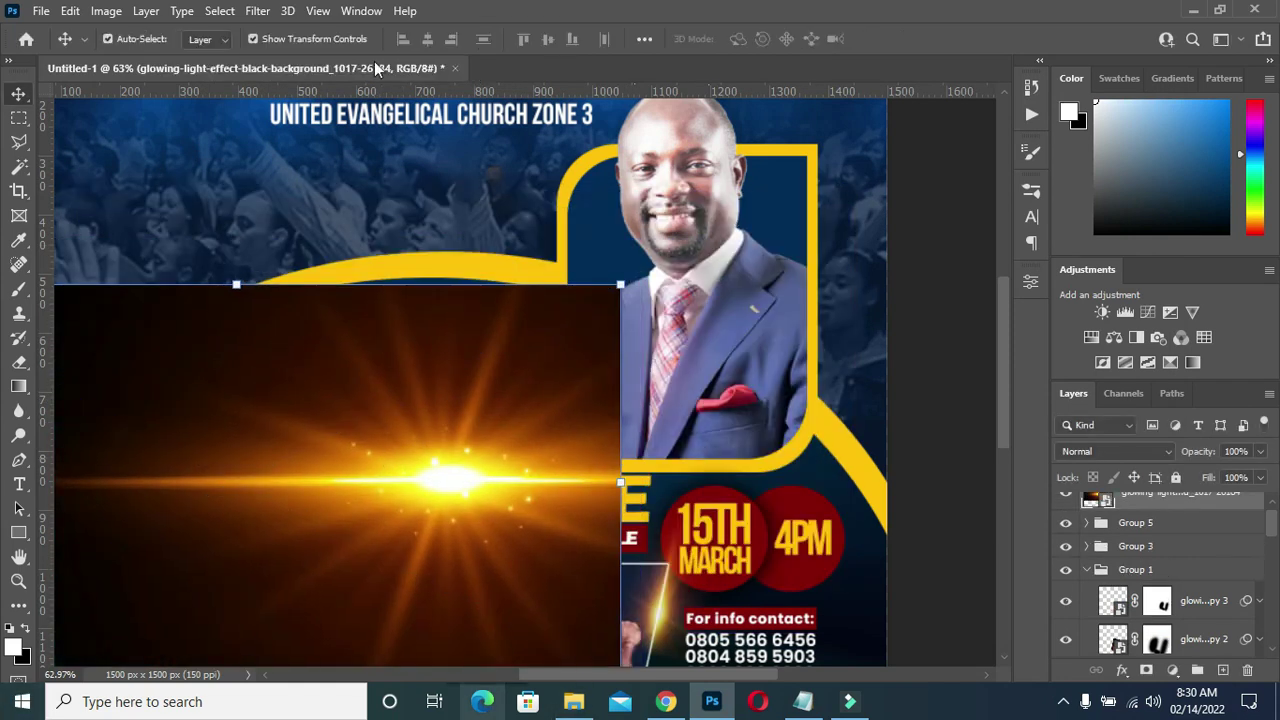
pyautogui.scroll(-1, 491, 151)
pyautogui.scroll(-1, 491, 151)
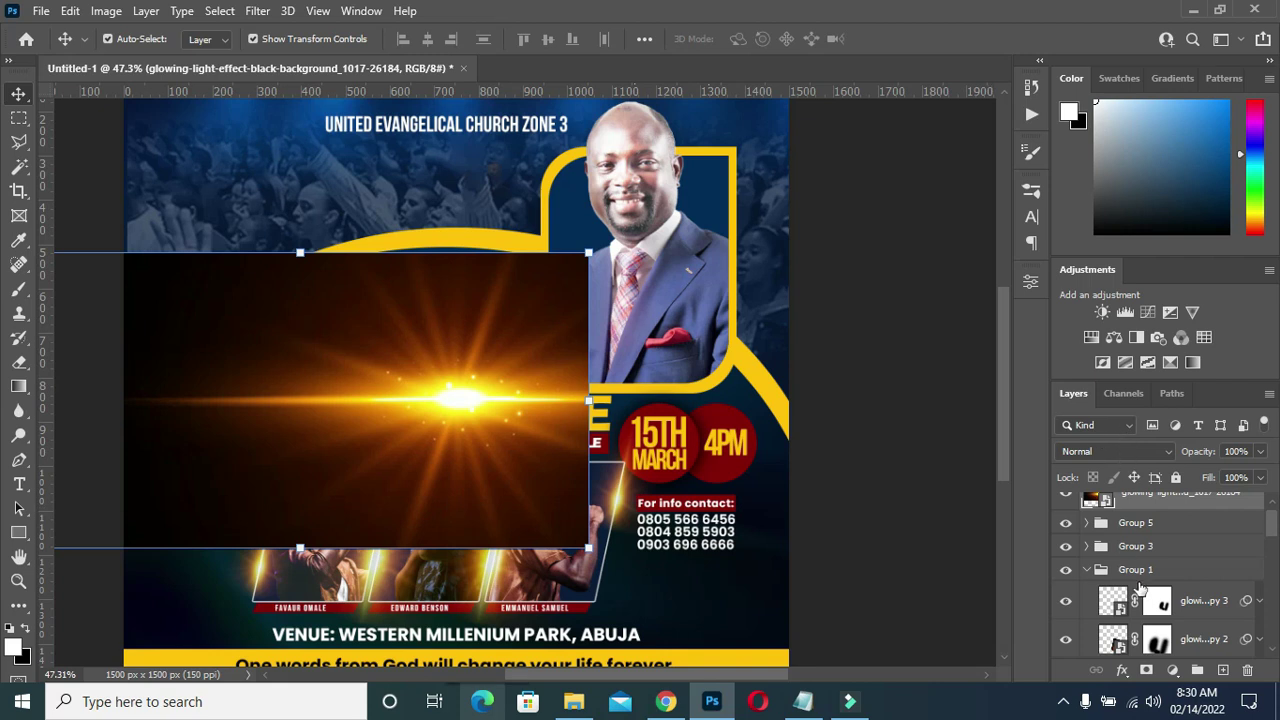
pyautogui.scroll(1, 1141, 597)
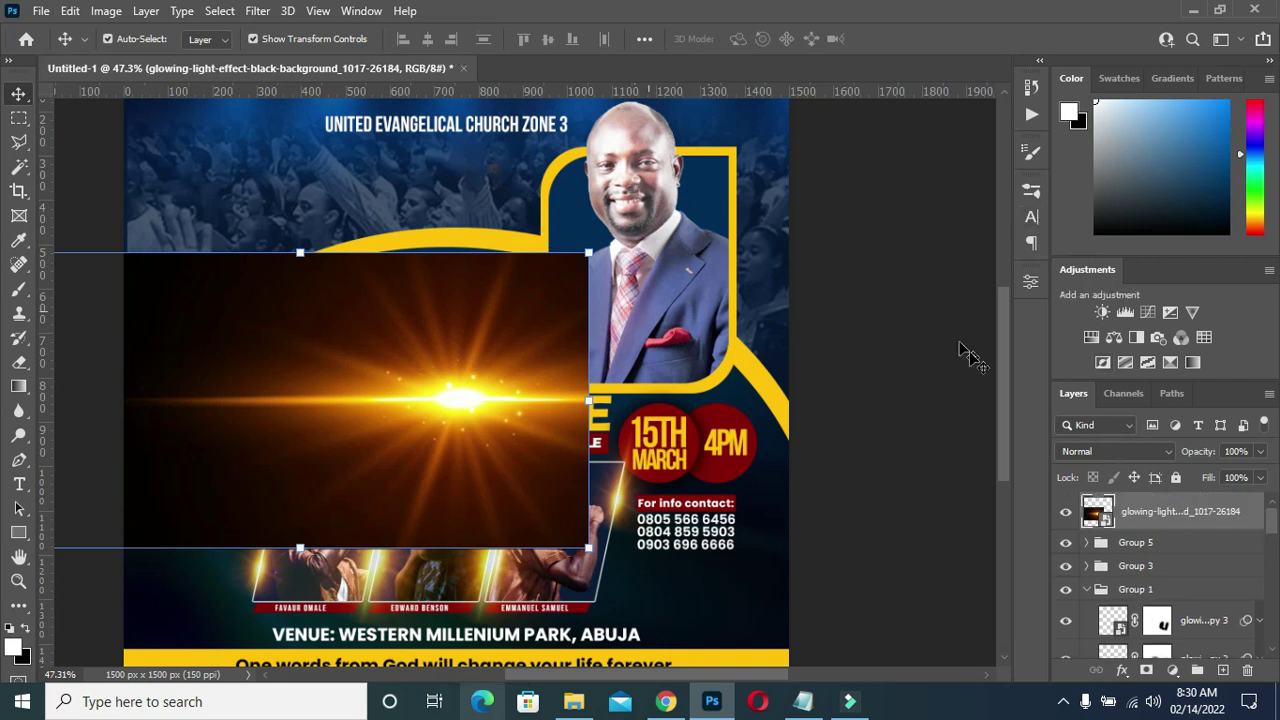
pyautogui.click(1113, 451)
pyautogui.click(1085, 366)
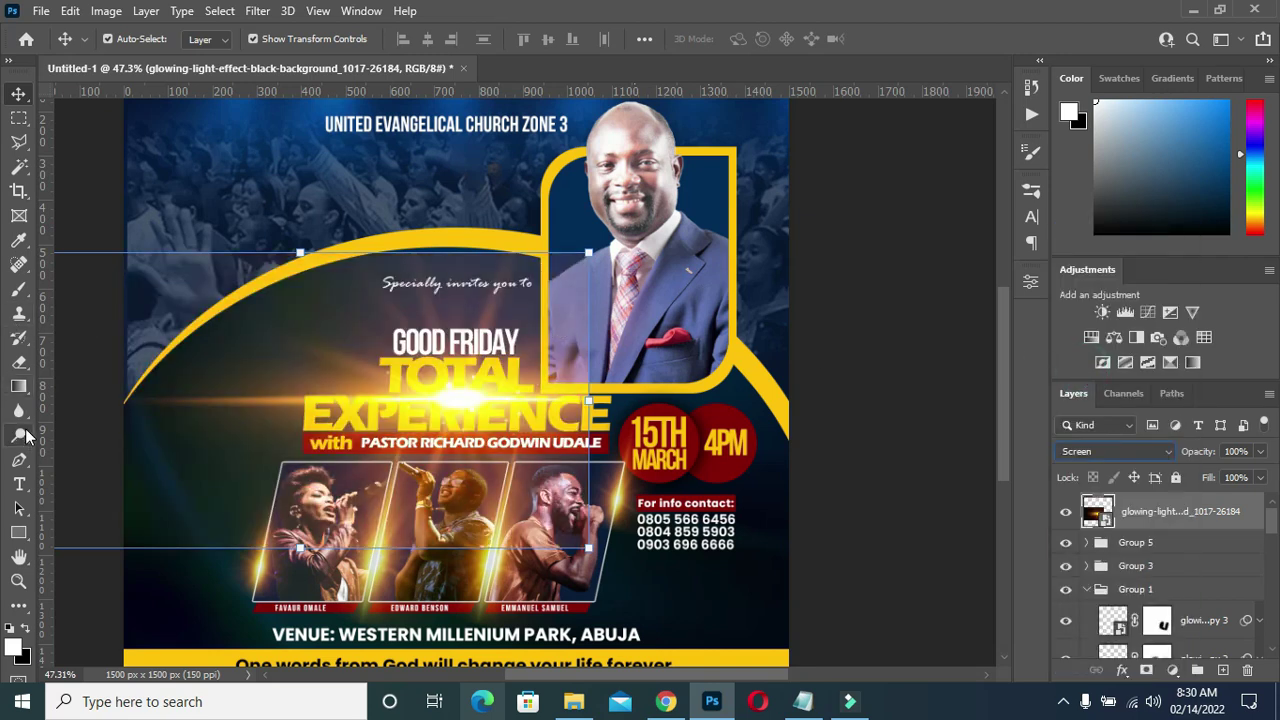
# - Mask the flare layer, painting black with a 600 px brush over the flyer's upper area
pyautogui.click(19, 289)
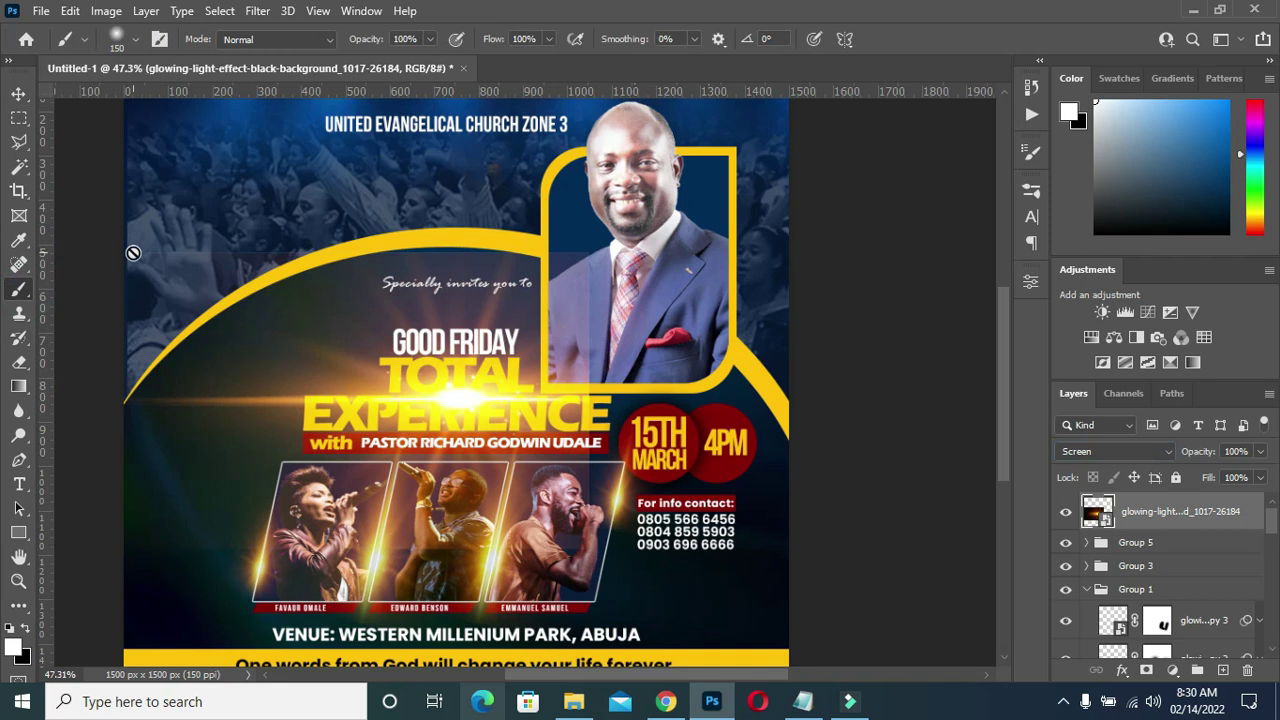
pyautogui.click(1145, 669)
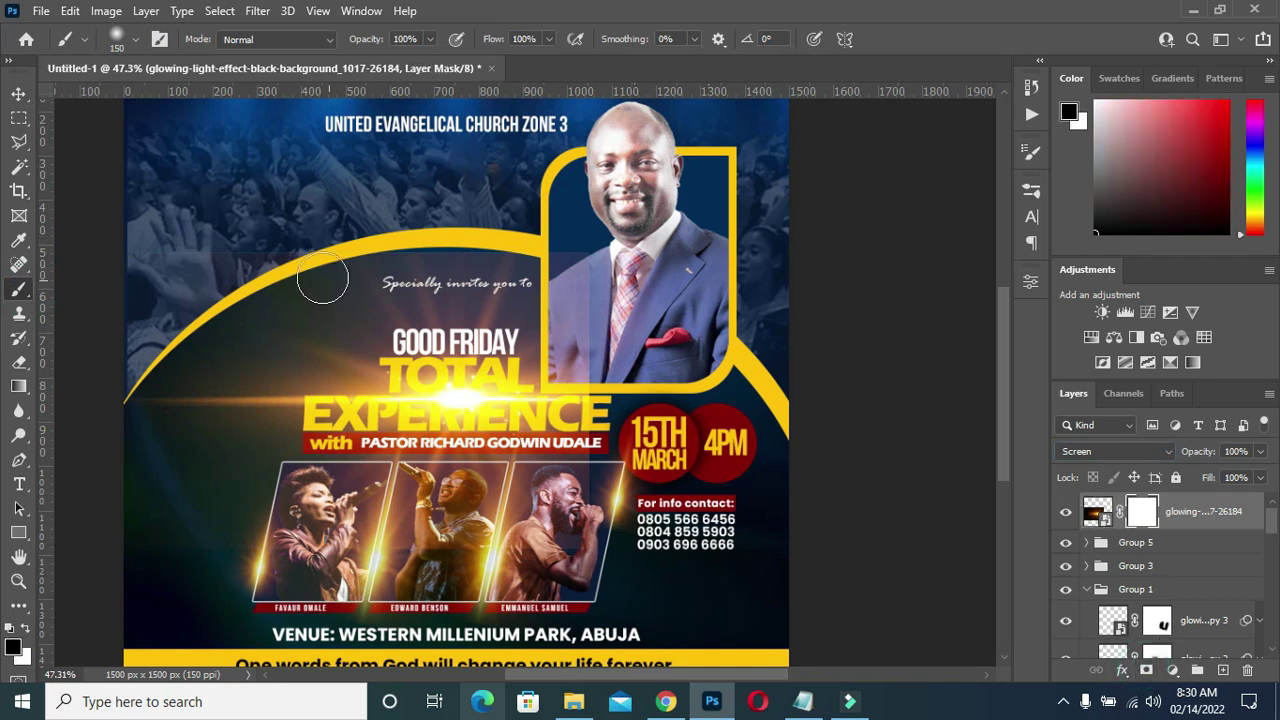
pyautogui.press(']')
pyautogui.press(']')
pyautogui.hotkey('ctrl', '0')
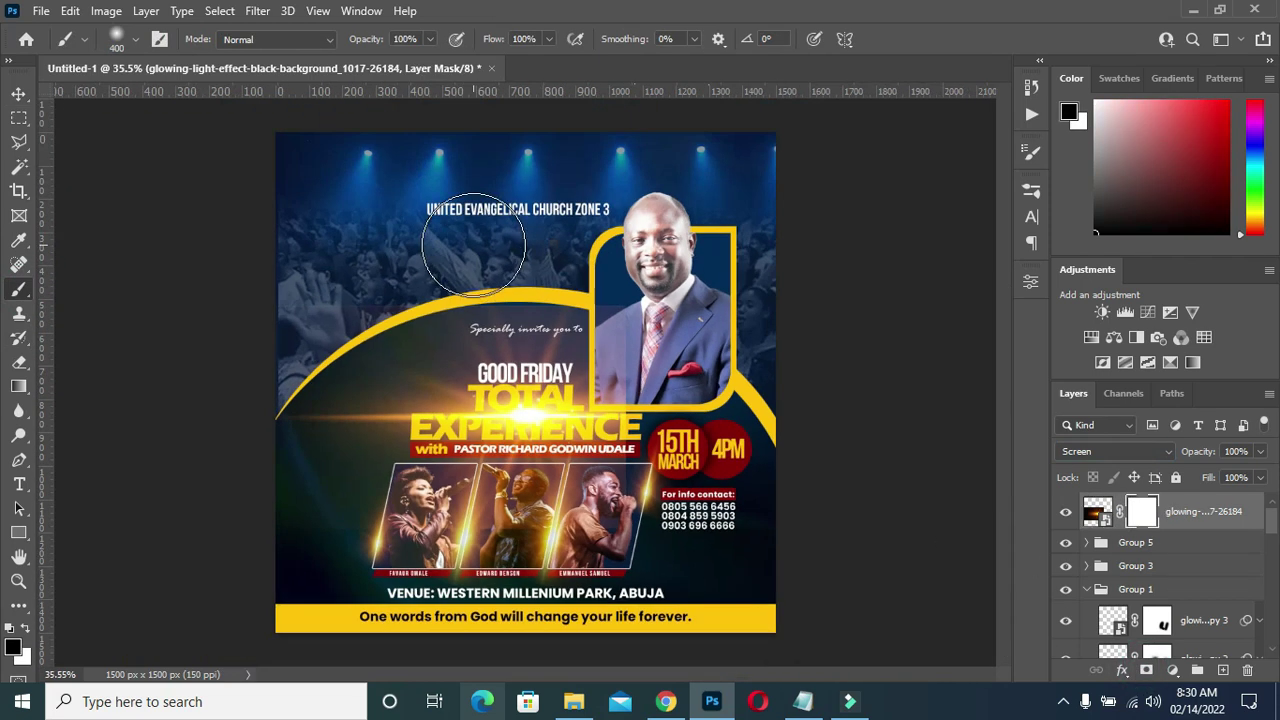
pyautogui.press(']')
pyautogui.press(']')
pyautogui.moveTo(547, 233)
pyautogui.mouseDown()
pyautogui.moveTo(676, 356)
pyautogui.moveTo(474, 592)
pyautogui.mouseUp()
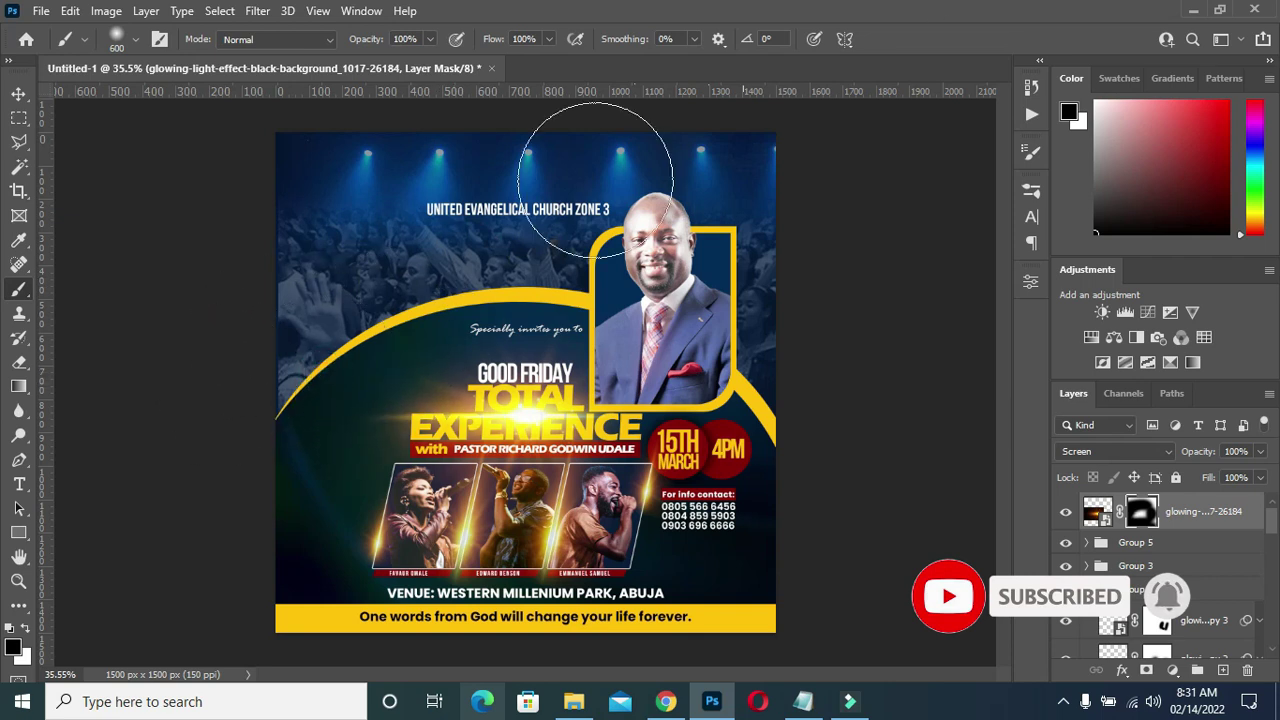
pyautogui.scroll(1, 238, 225)
pyautogui.click(19, 94)
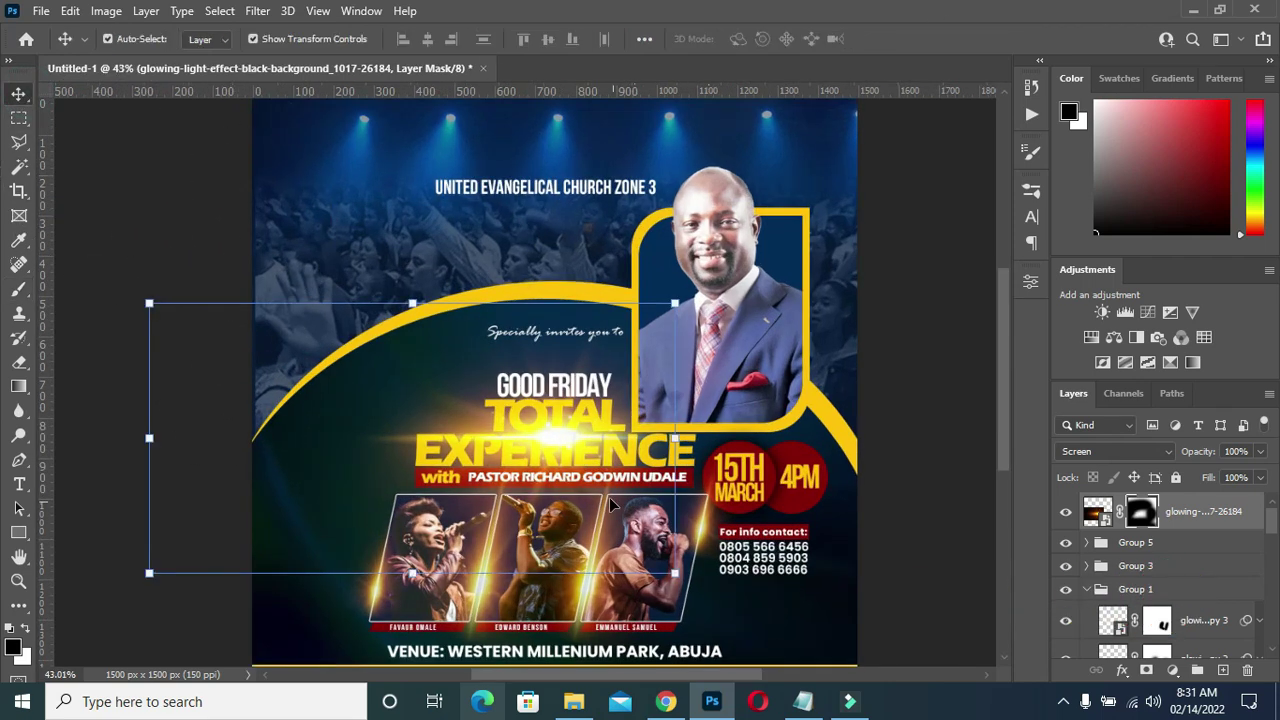
# - Squash the flare to about 62% height, move it slightly lower, and commit
pyautogui.scroll(1, 612, 505)
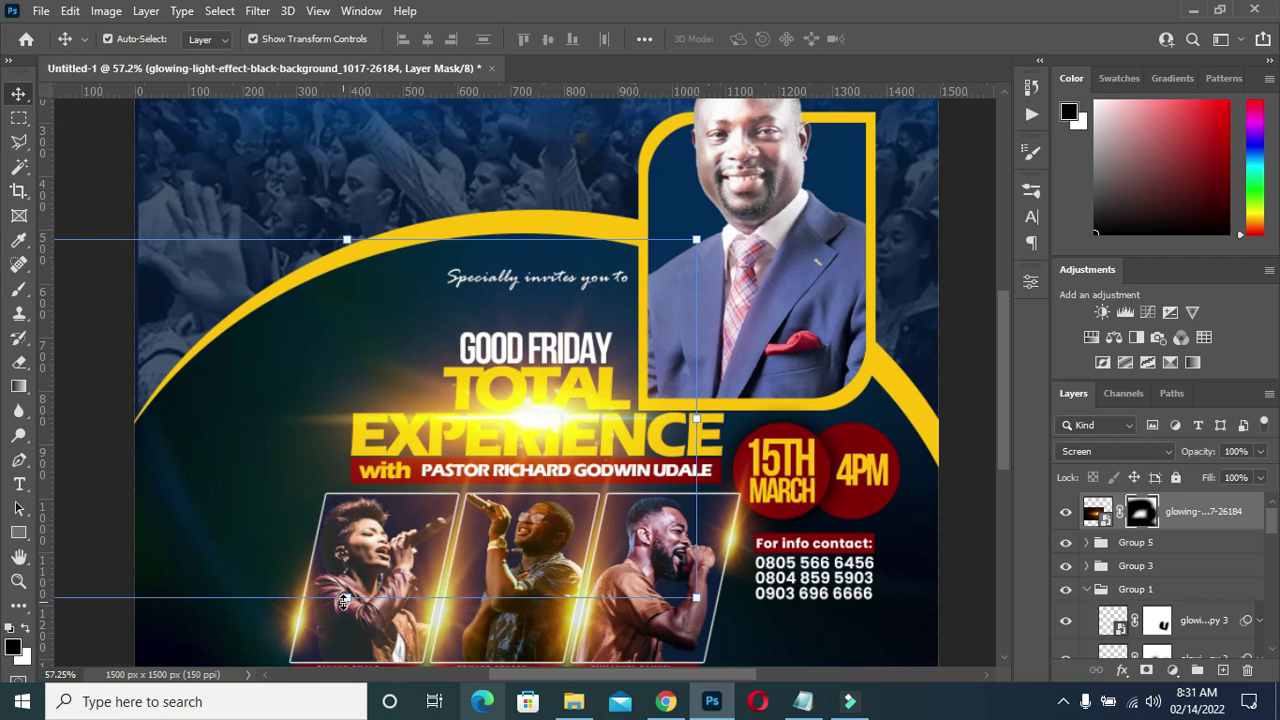
pyautogui.moveTo(343, 601); pyautogui.dragTo(384, 460)
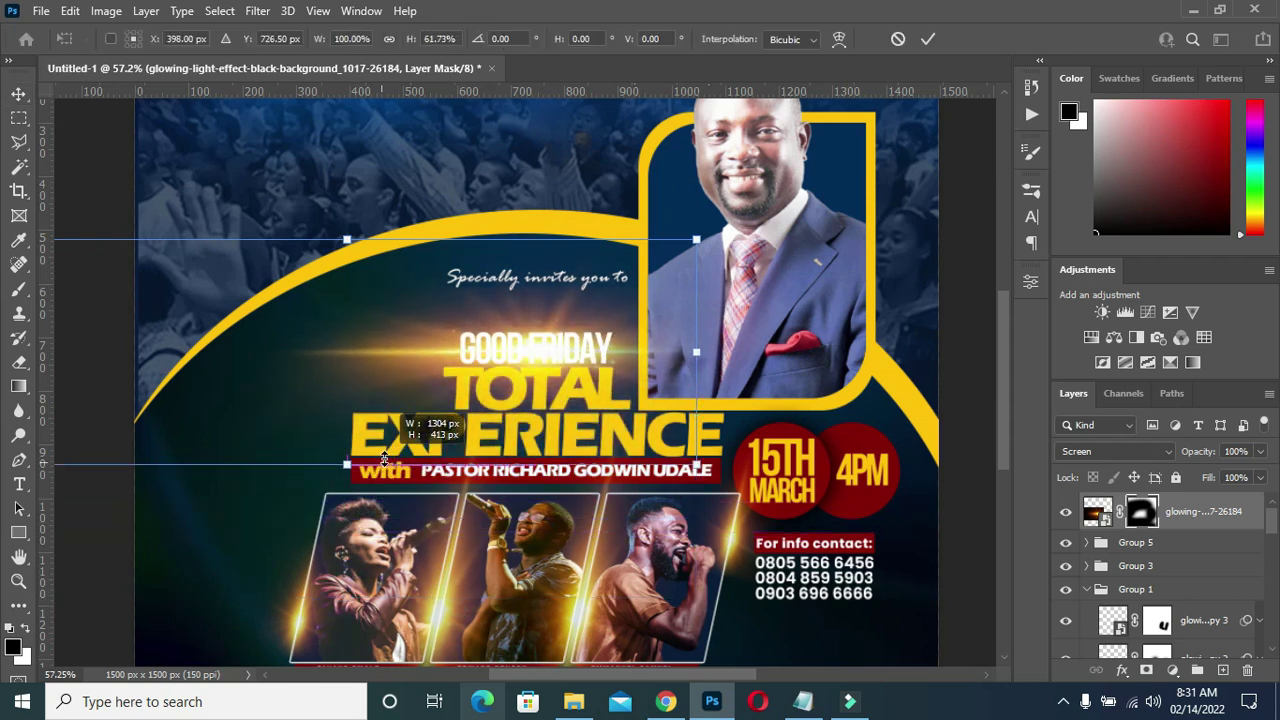
pyautogui.moveTo(547, 302); pyautogui.dragTo(553, 362)
pyautogui.scroll(-2, 553, 362)
pyautogui.press('Return')
# - Deselect the flare layer to review the result, then reselect it
pyautogui.scroll(-2, 526, 382)
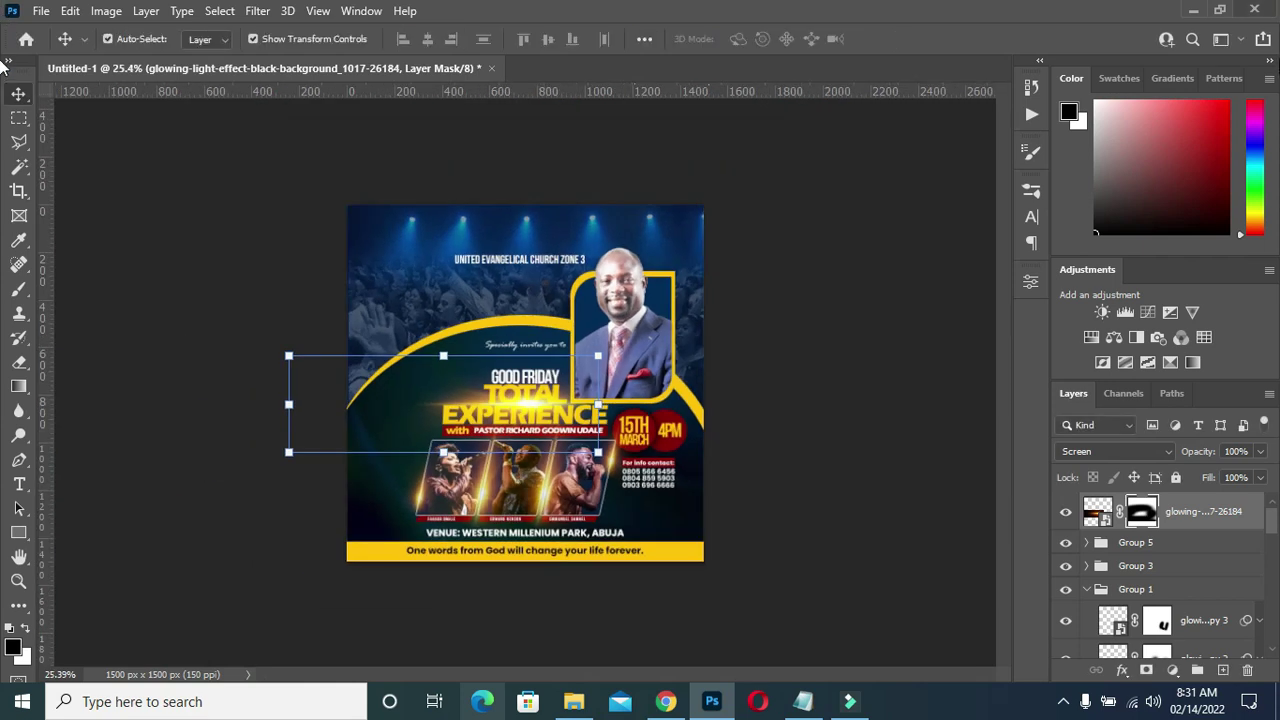
pyautogui.scroll(4, 526, 382)
pyautogui.scroll(-2, 943, 257)
pyautogui.click(943, 257)
pyautogui.scroll(2, 943, 257)
pyautogui.scroll(-2, 625, 445)
pyautogui.scroll(3, 563, 462)
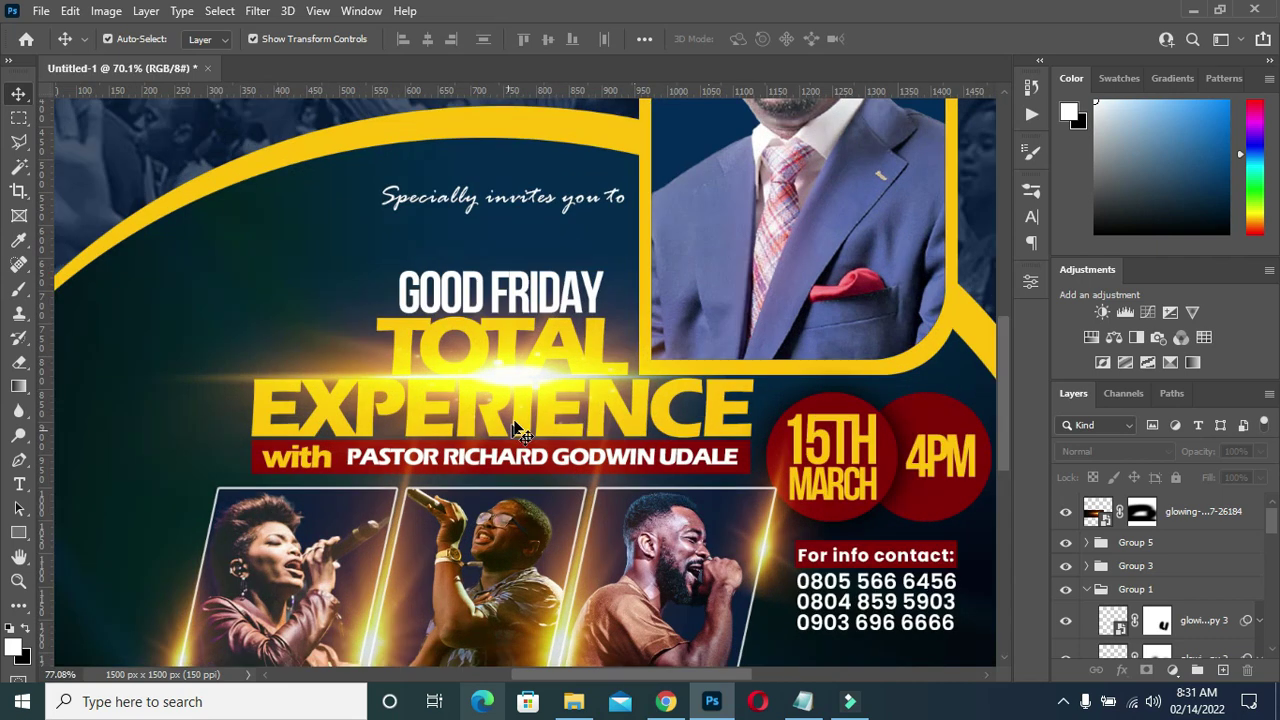
pyautogui.click(514, 376)
# - Give the flare a 2.8-pixel Gaussian Blur smart filter and fit the flyer in view
pyautogui.click(257, 10)
pyautogui.moveTo(268, 251)
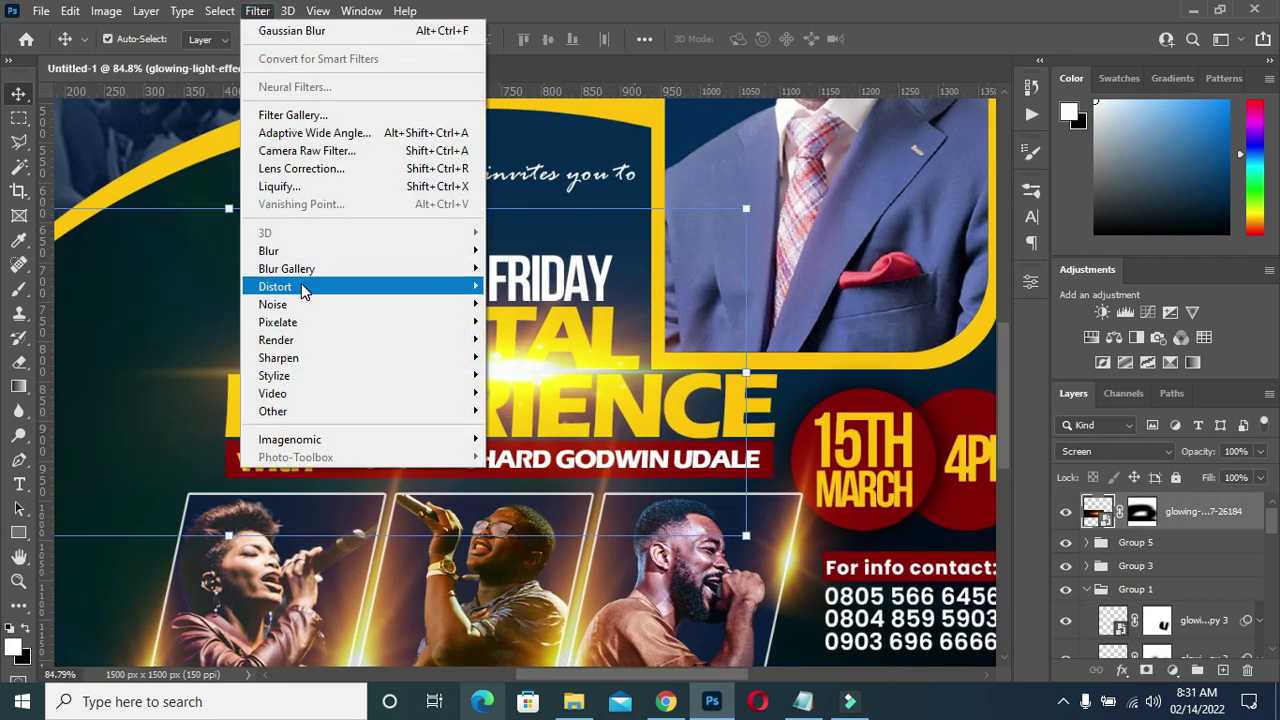
pyautogui.click(530, 322)
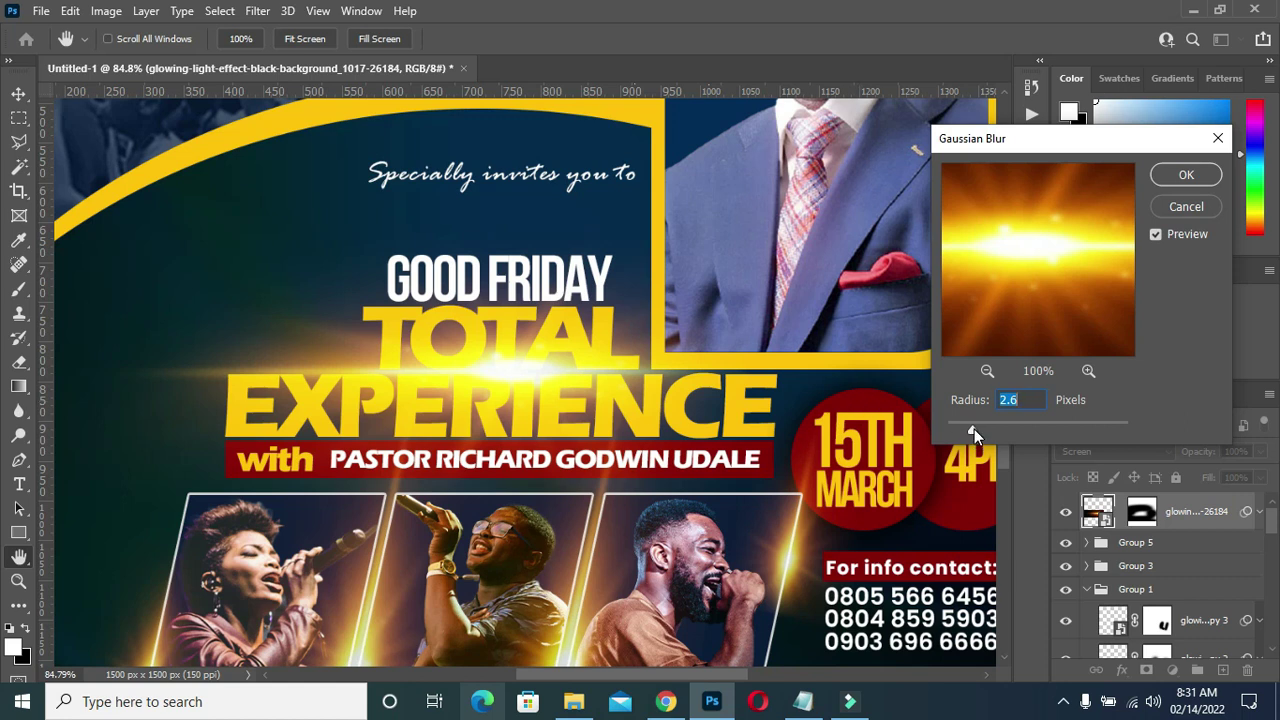
pyautogui.moveTo(975, 429); pyautogui.dragTo(975, 431)
pyautogui.click(1186, 174)
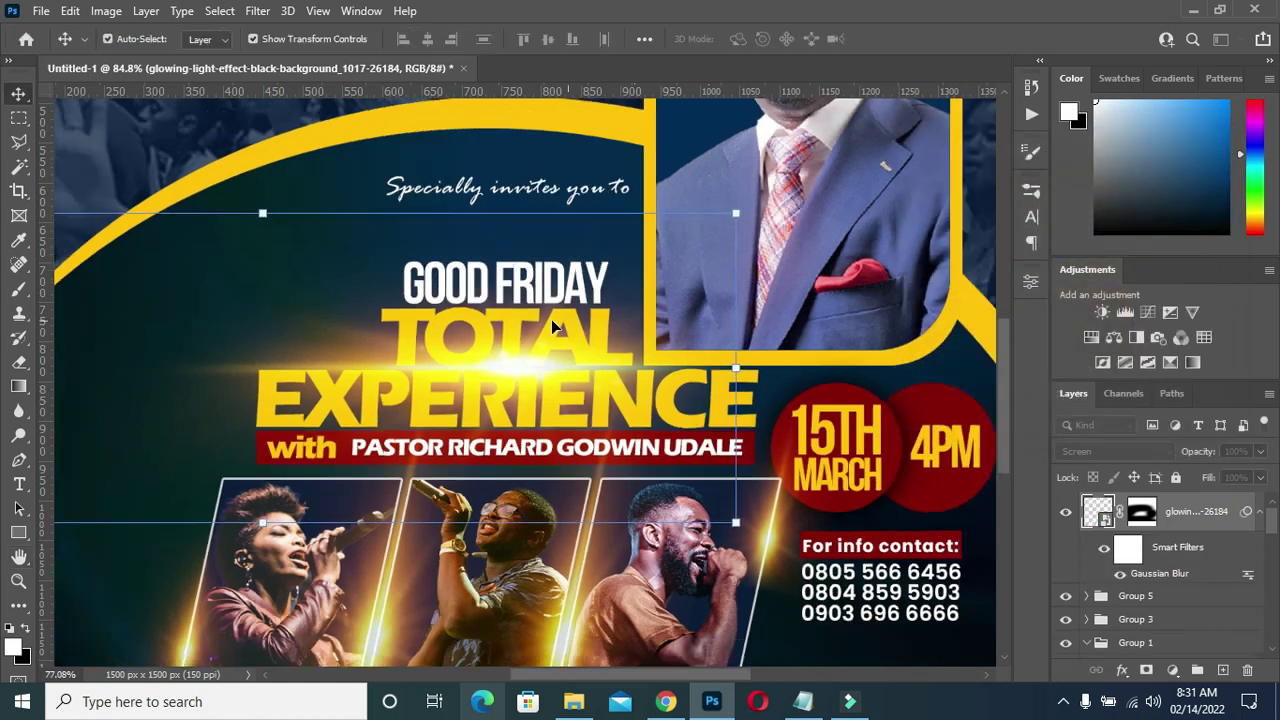
pyautogui.hotkey('ctrl', '0')
pyautogui.click(910, 368)
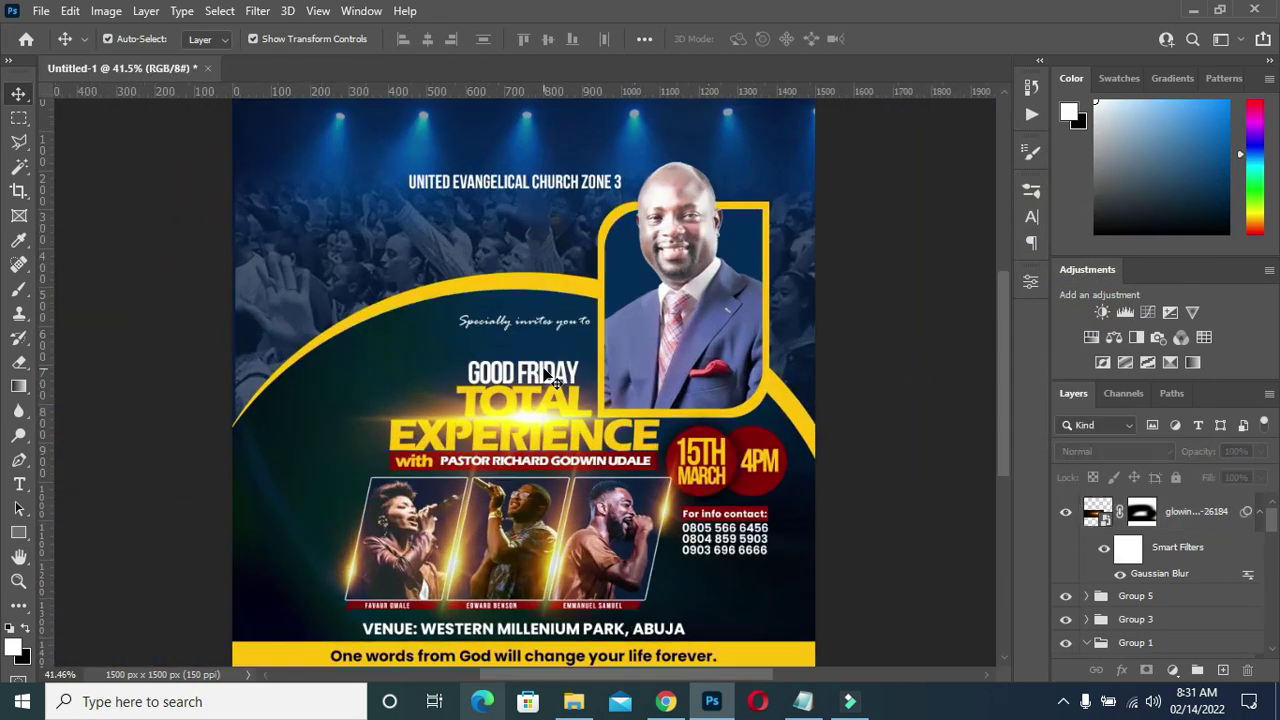
# - Collapse the flare's smart filter list and Group 1 in the Layers panel
pyautogui.scroll(-2, 540, 386)
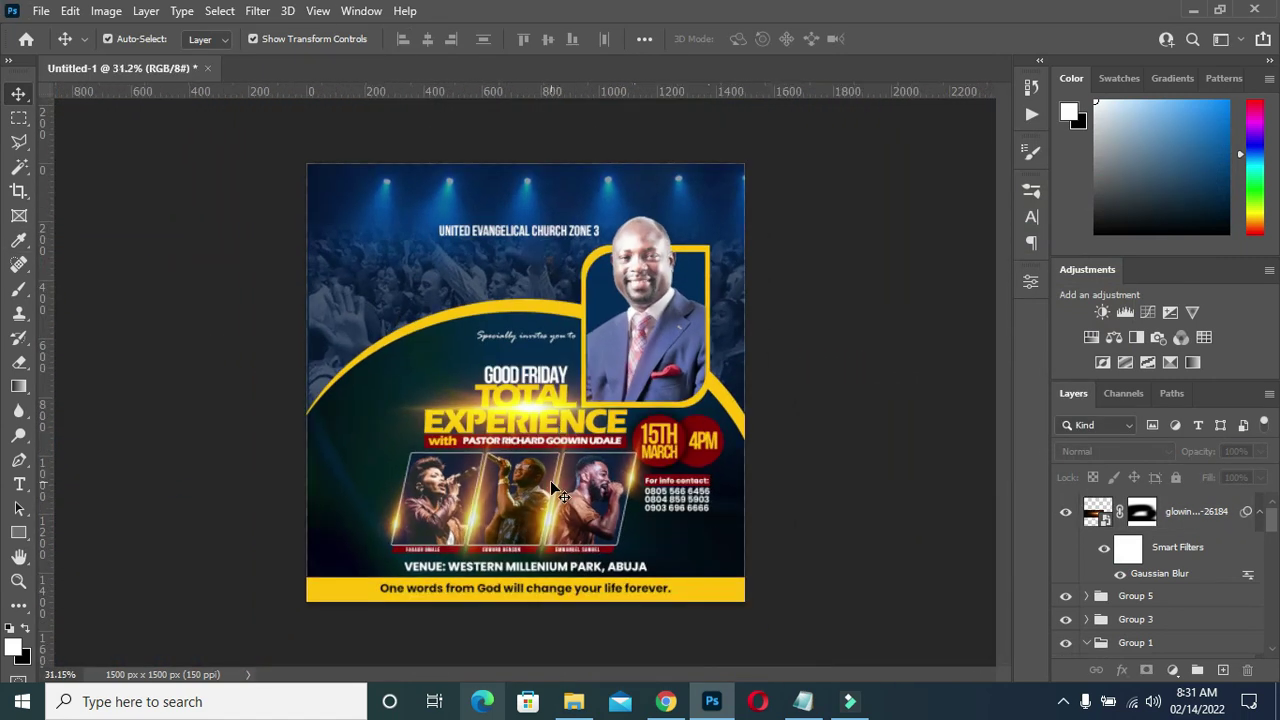
pyautogui.scroll(1, 550, 480)
pyautogui.scroll(-2, 620, 370)
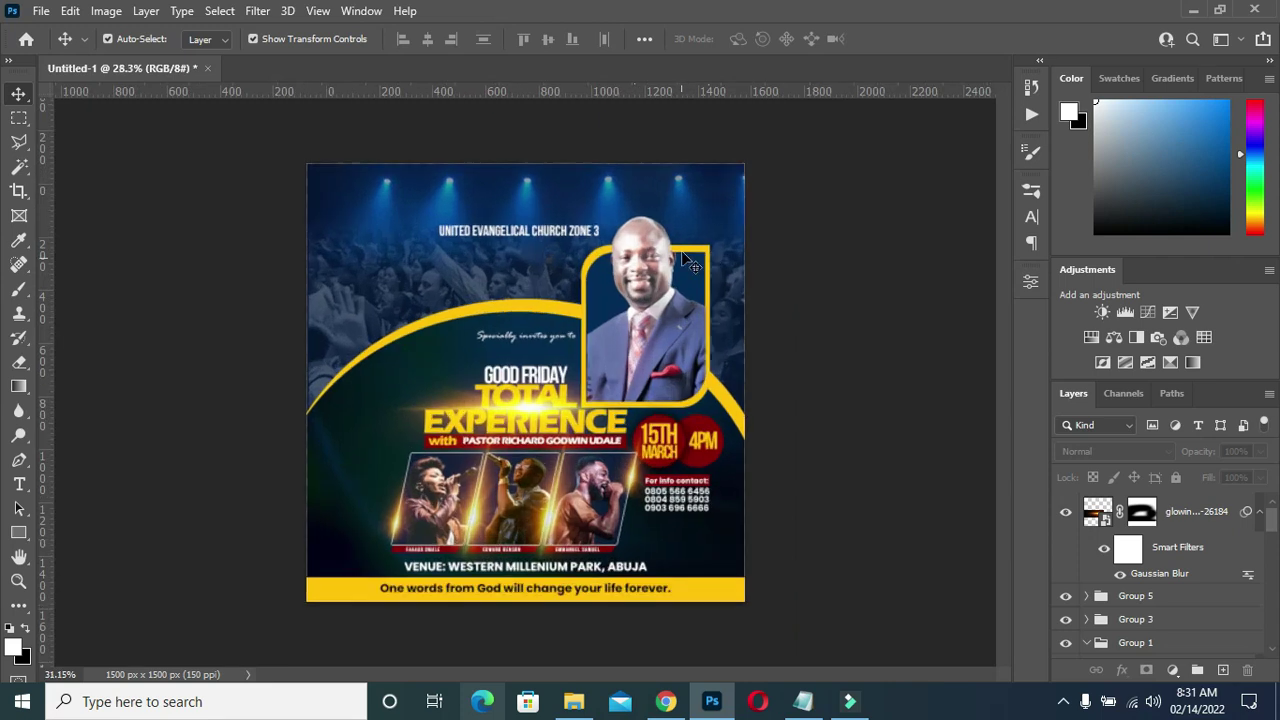
pyautogui.scroll(1, 680, 245)
pyautogui.scroll(2, 660, 205)
pyautogui.scroll(1, 657, 200)
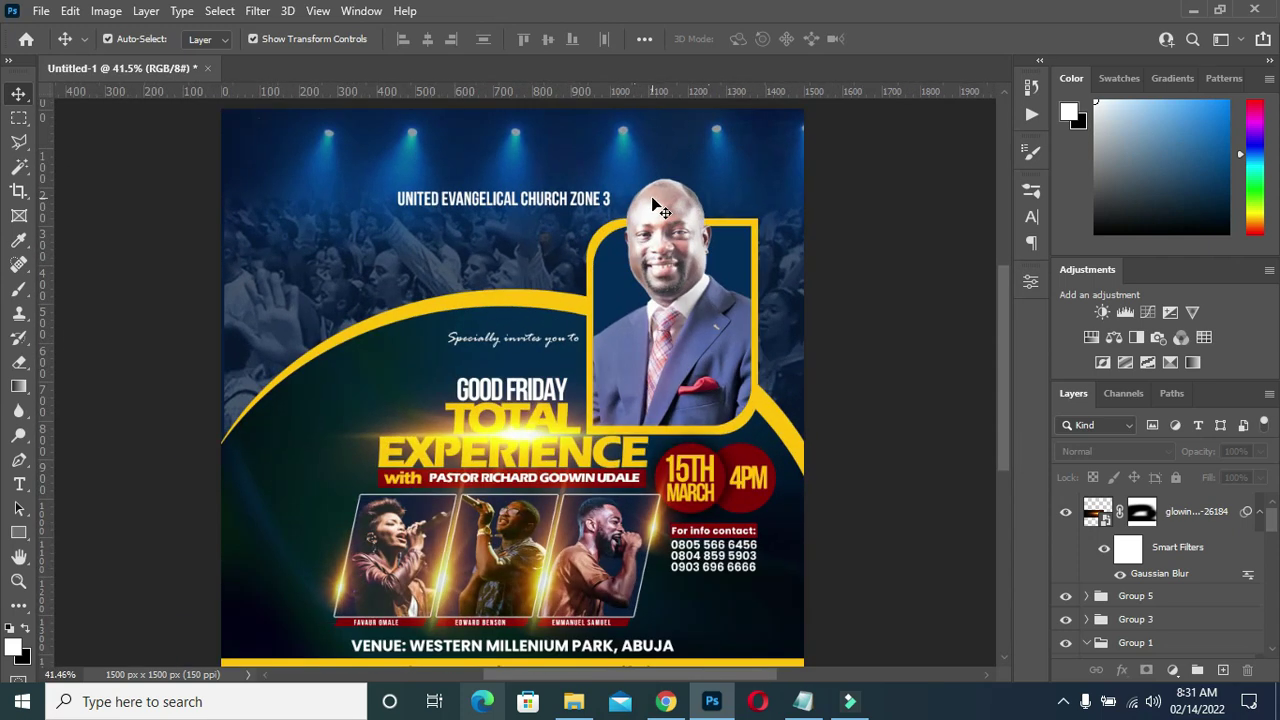
pyautogui.click(1260, 513)
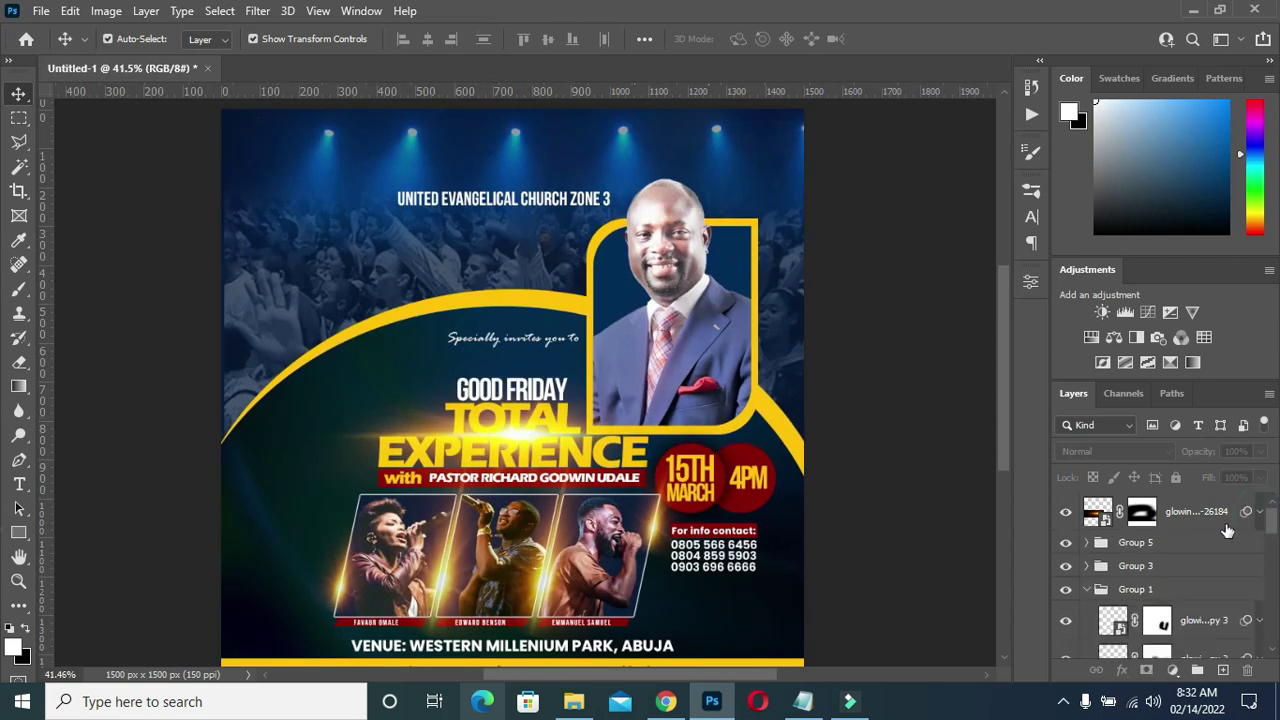
pyautogui.click(1160, 551)
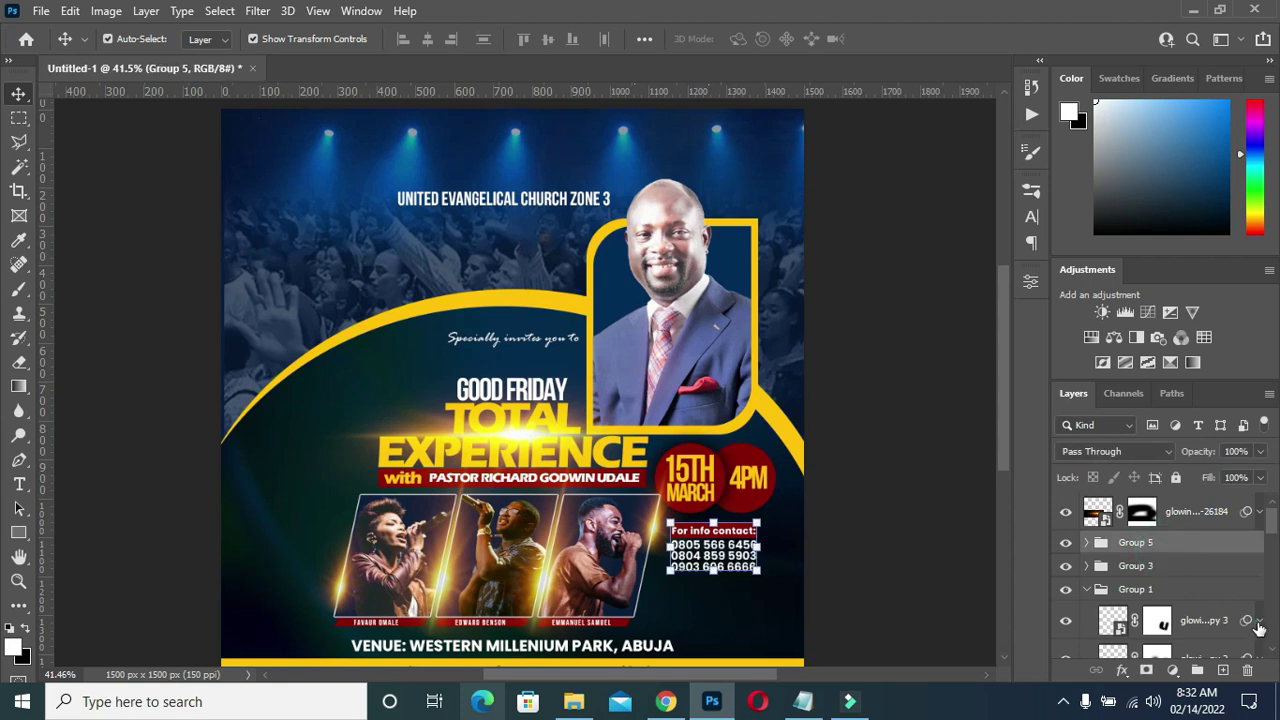
pyautogui.scroll(-1, 1259, 627)
pyautogui.click(1087, 570)
# - Click through Group 1, Group 2 and the flare layer, then deselect all layers
pyautogui.scroll(1, 1100, 553)
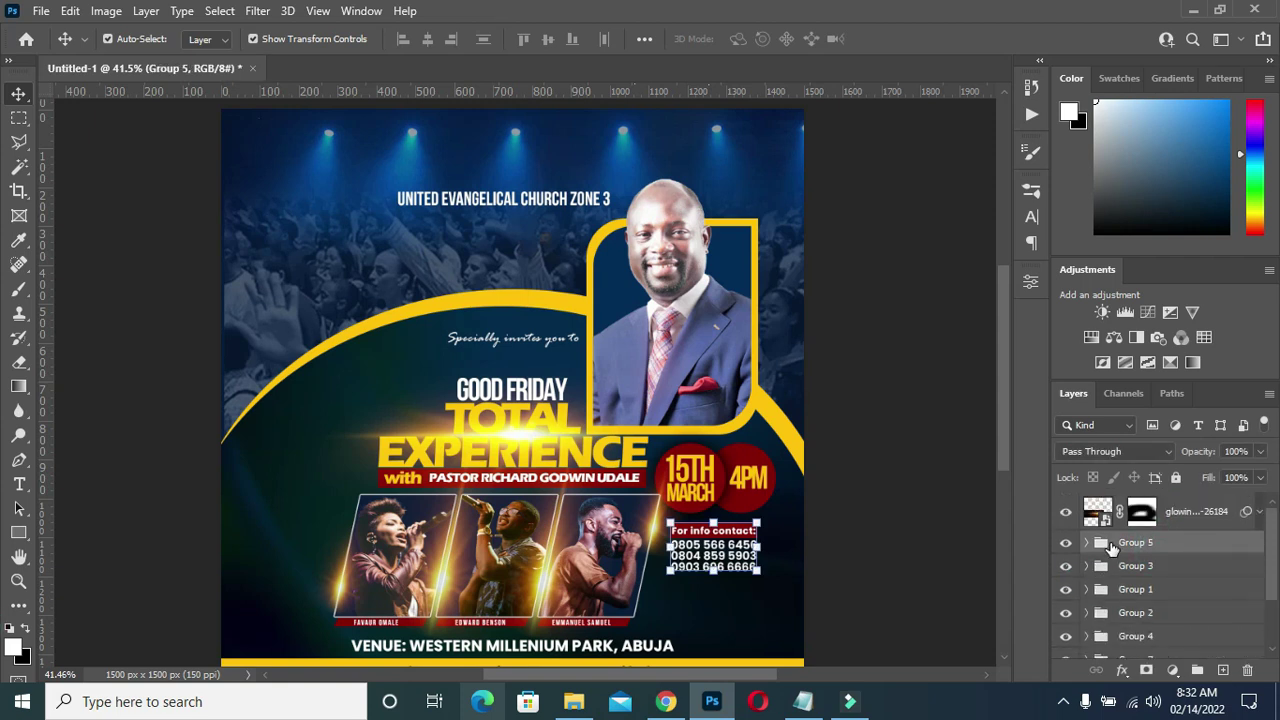
pyautogui.click(1153, 593)
pyautogui.click(1150, 615)
pyautogui.click(1150, 592)
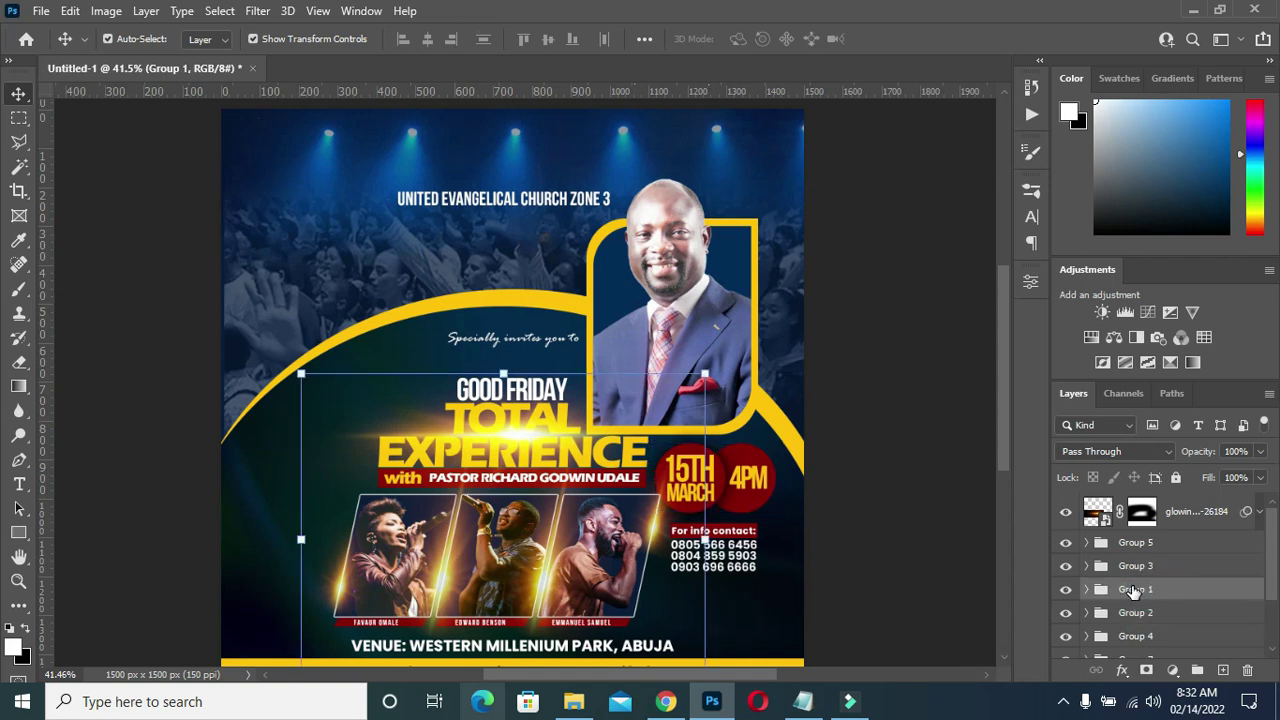
pyautogui.click(1182, 520)
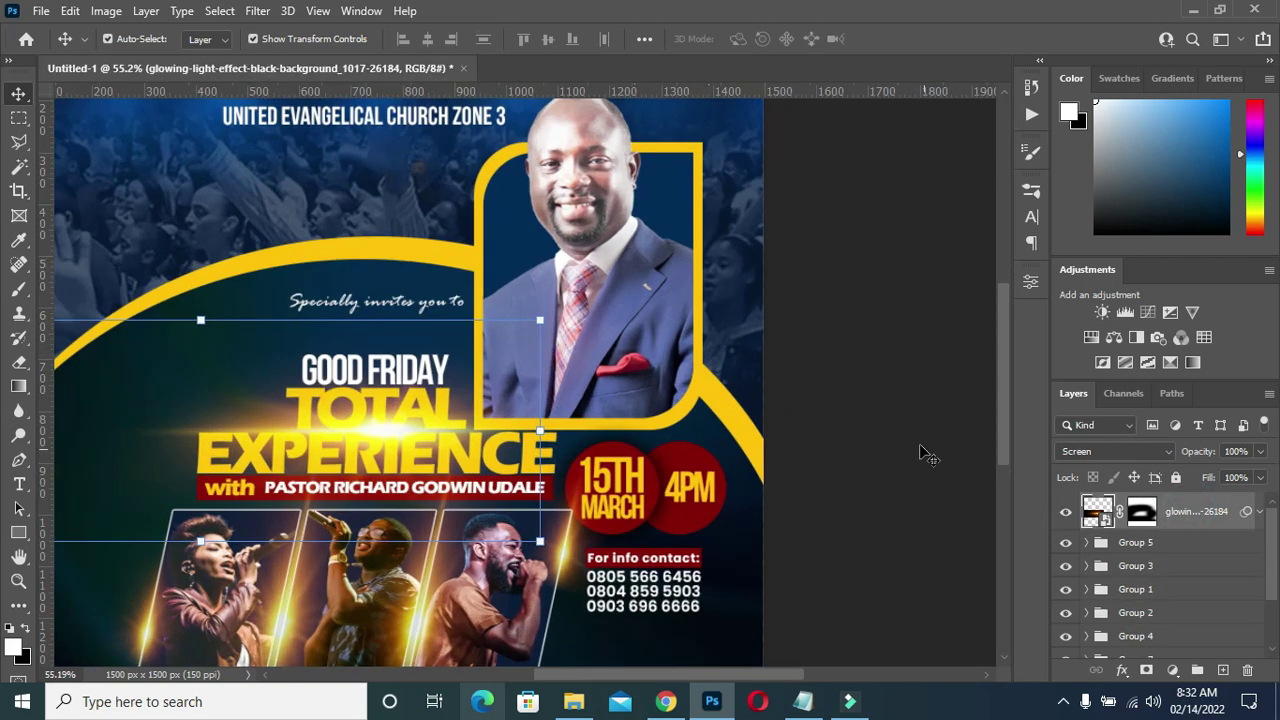
pyautogui.click(900, 435)
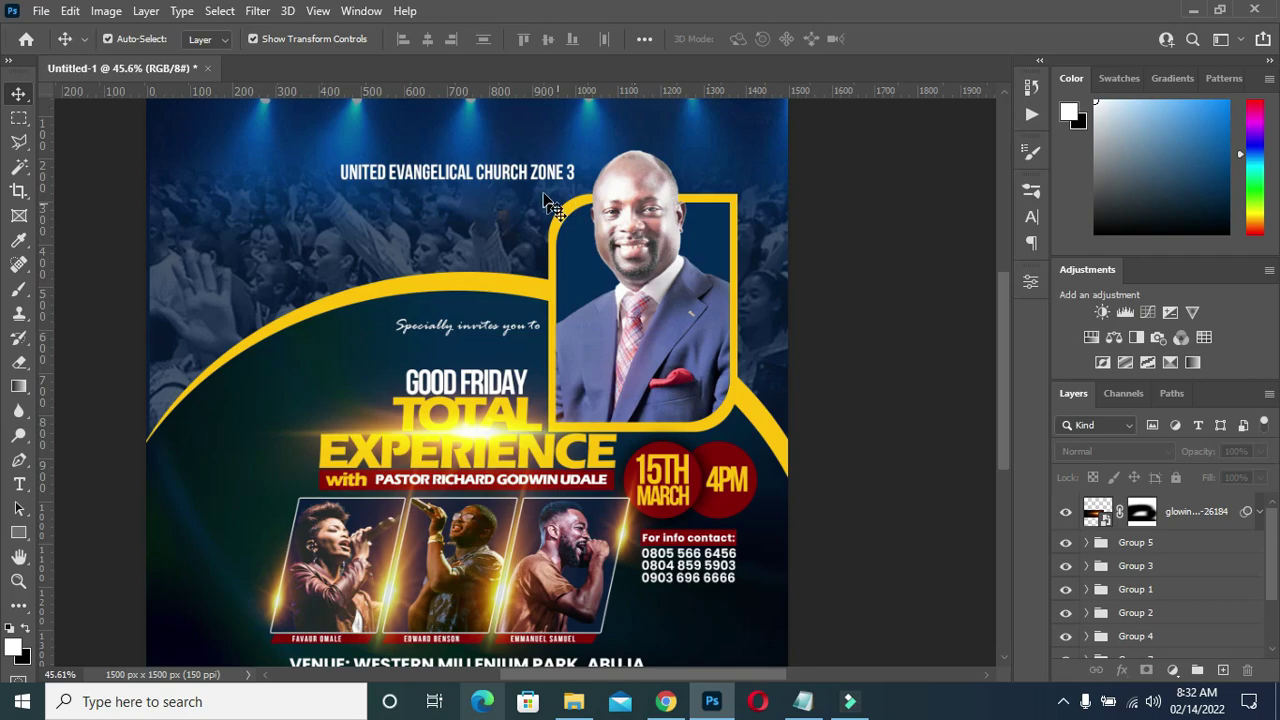